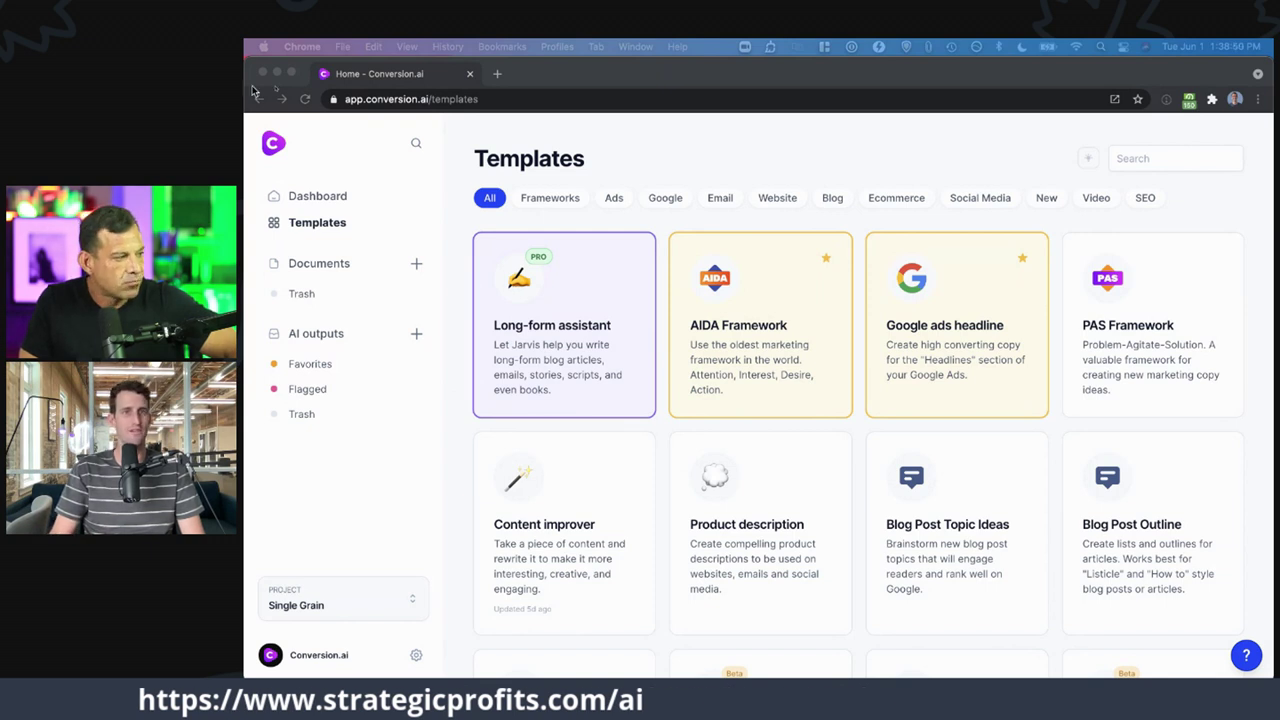
- Open the AIDA Framework template and select its product description text
click(565, 64)
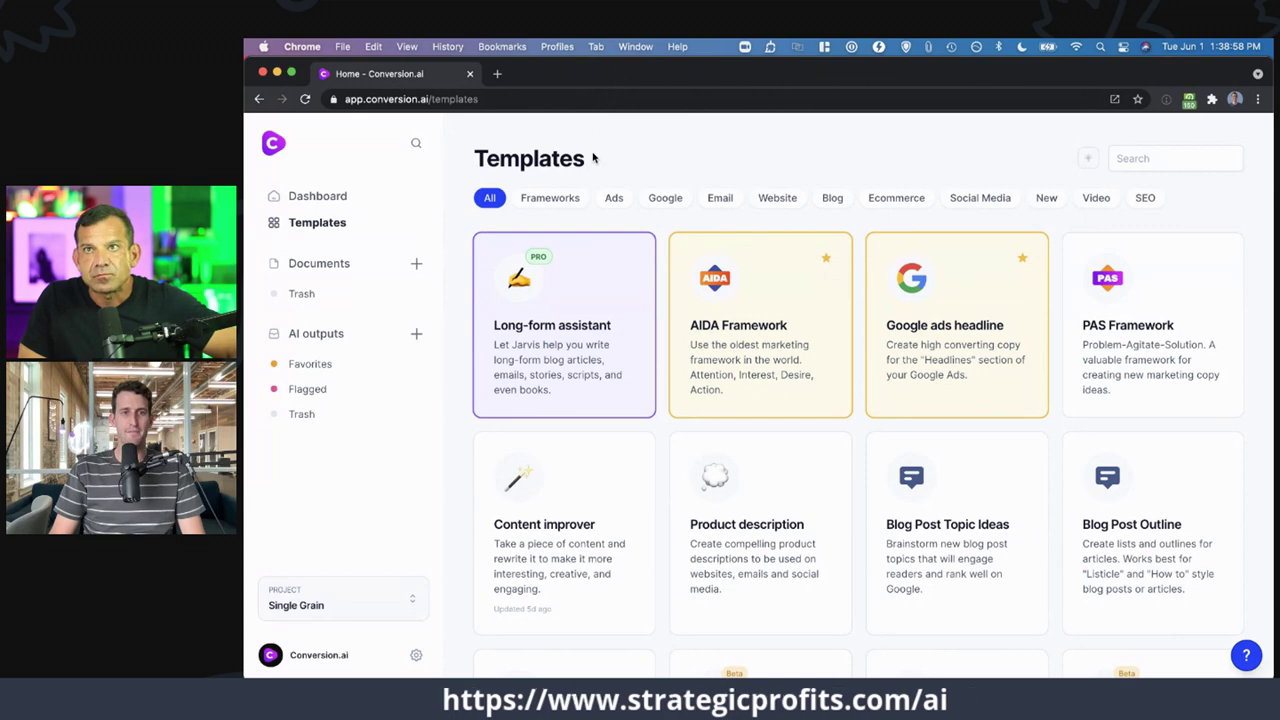
scroll(923, 456, down, 2)
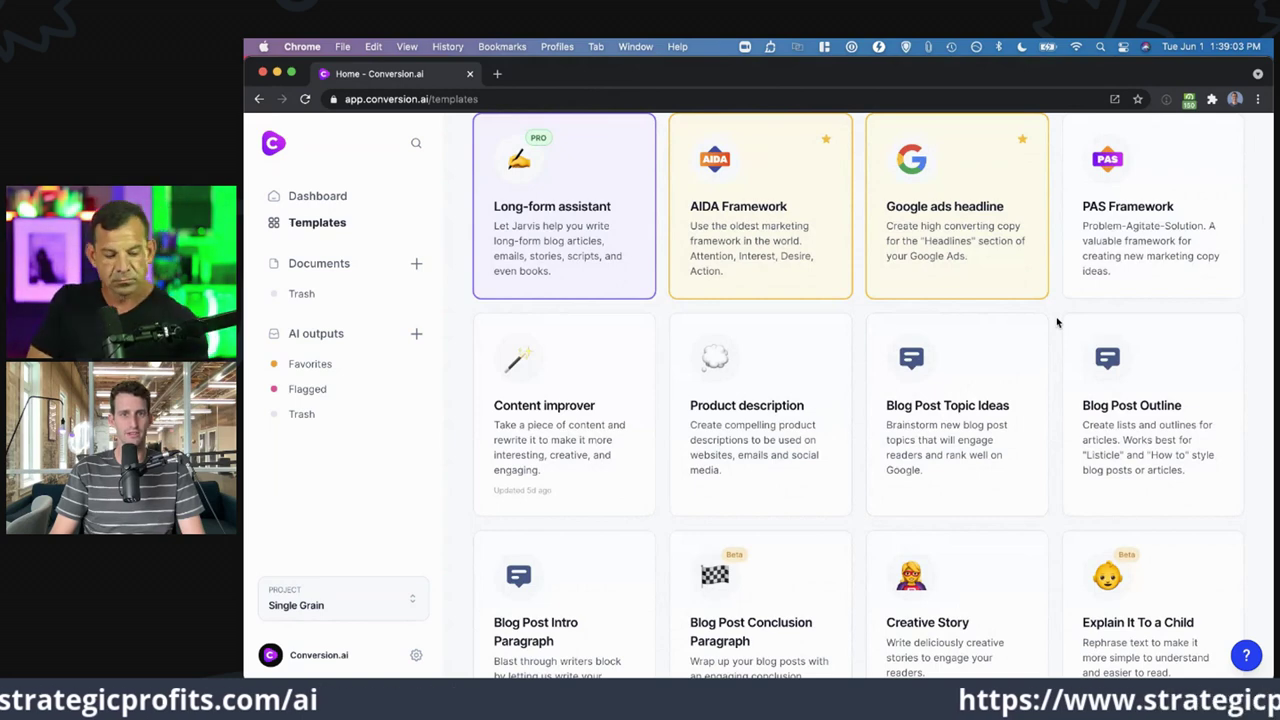
click(802, 286)
click(606, 319)
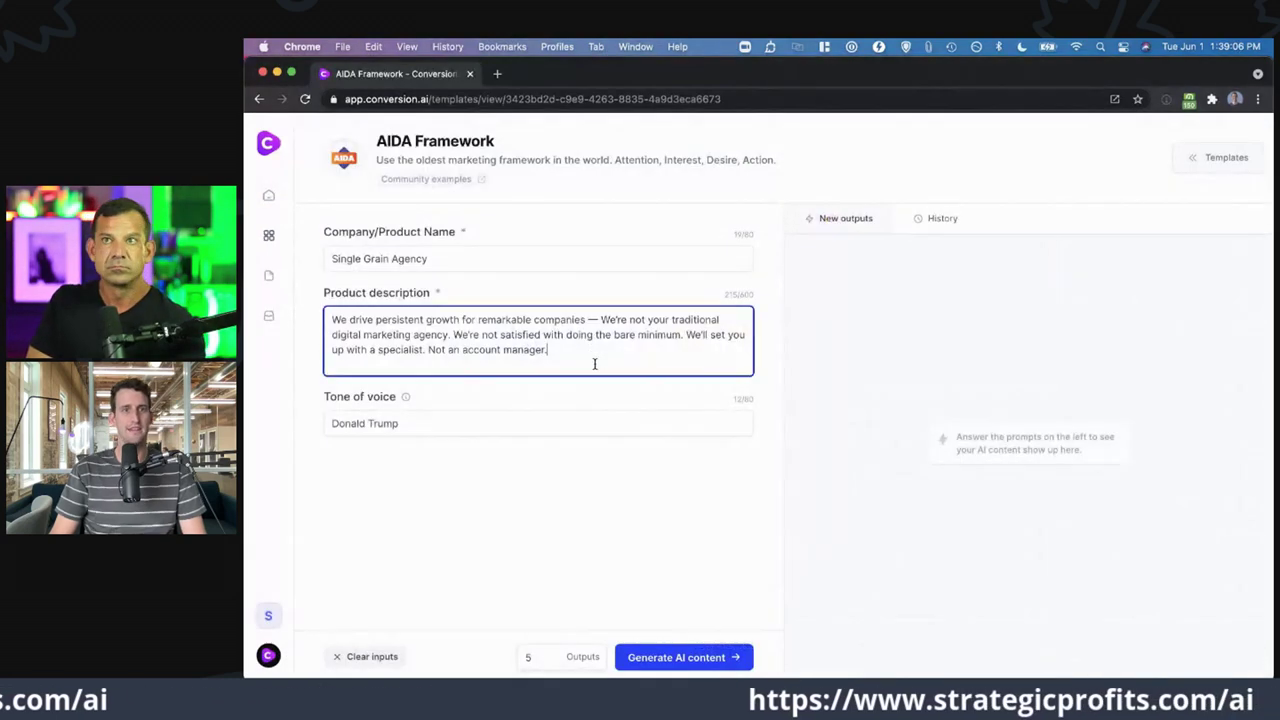
key(super+a)
click(530, 334)
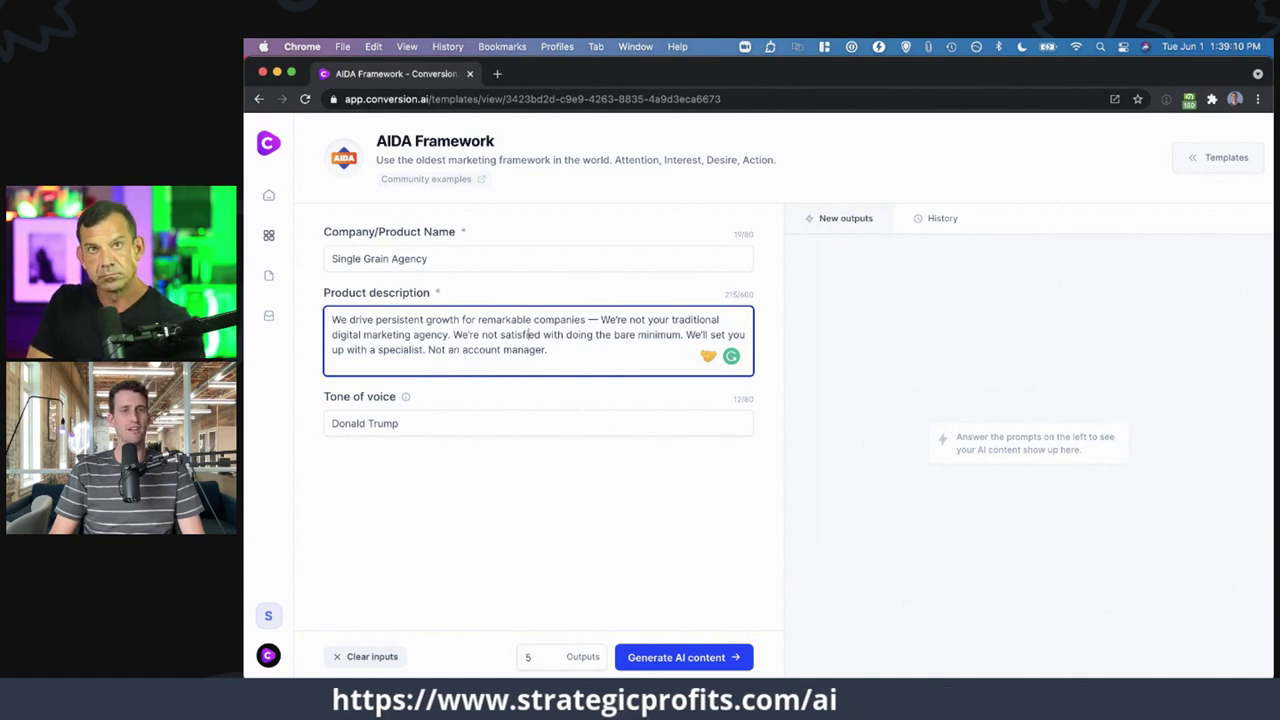
- Clear the company name, product description and tone of voice in the AIDA Framework form
double_click(429, 256)
click(429, 256)
key(super+a)
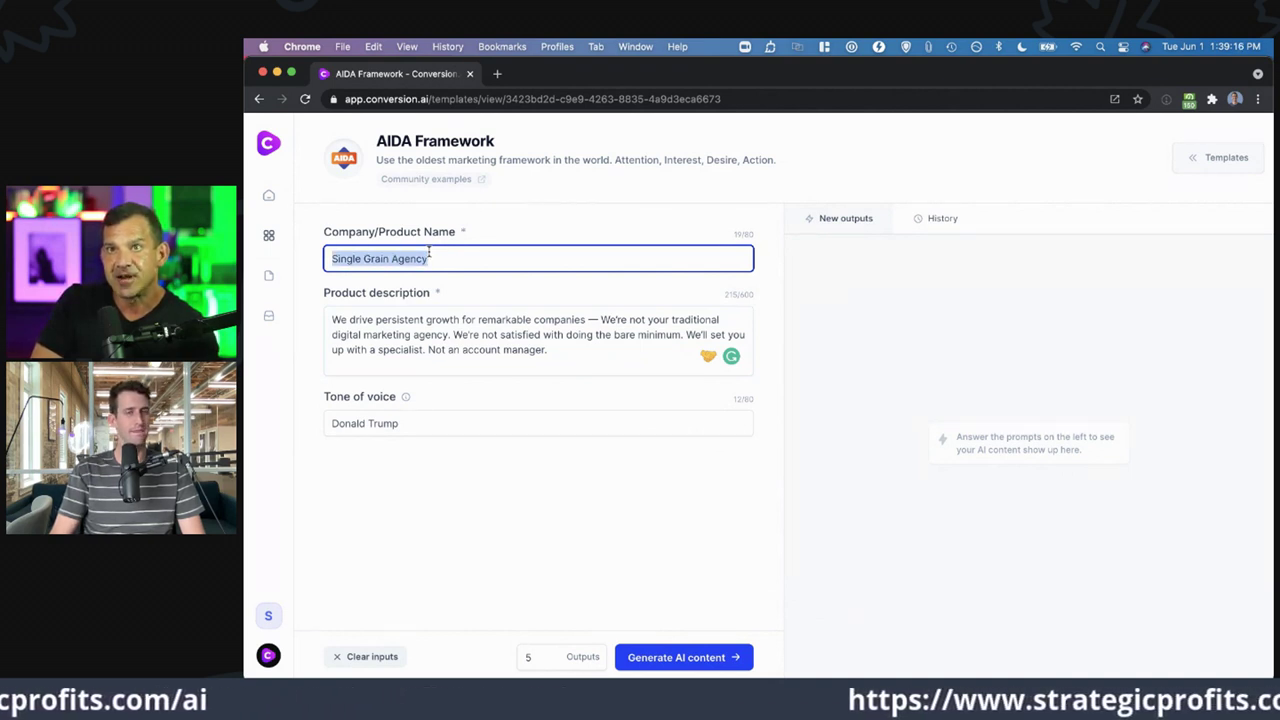
key(BackSpace)
click(472, 337)
key(super+a)
key(BackSpace)
click(395, 435)
key(super+a)
click(428, 262)
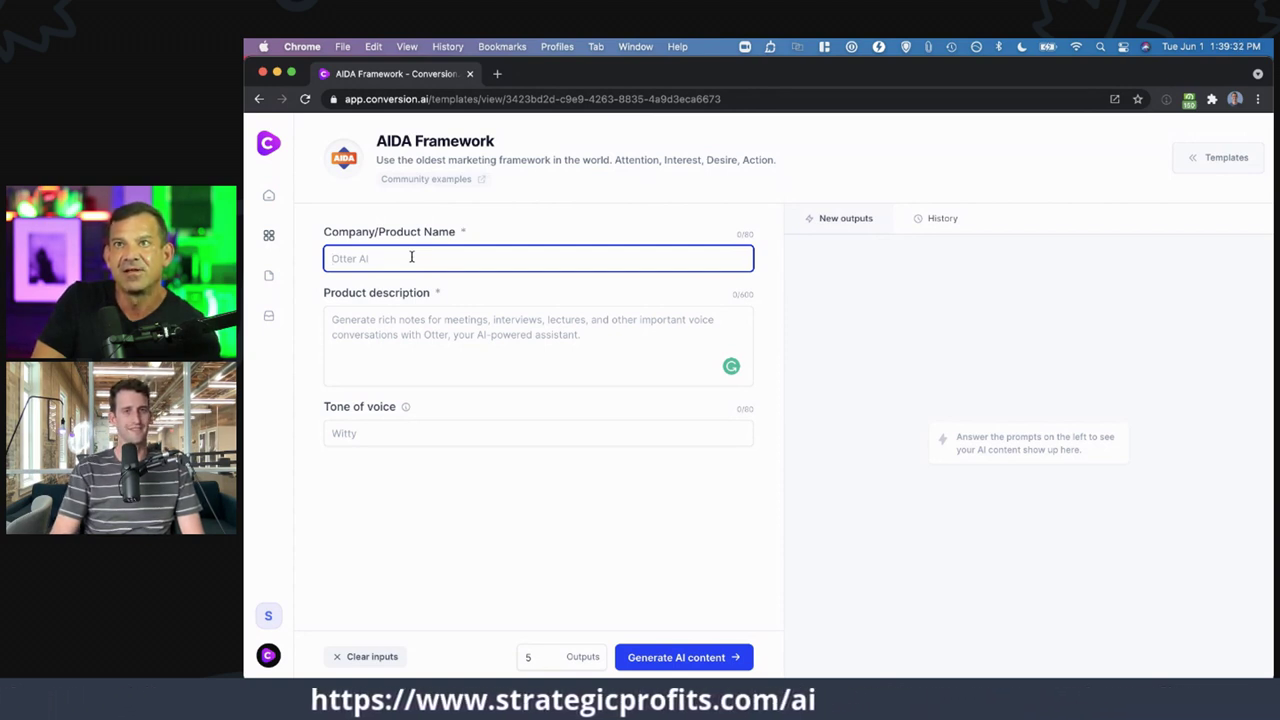
key(XF86MonBrightnessUp)
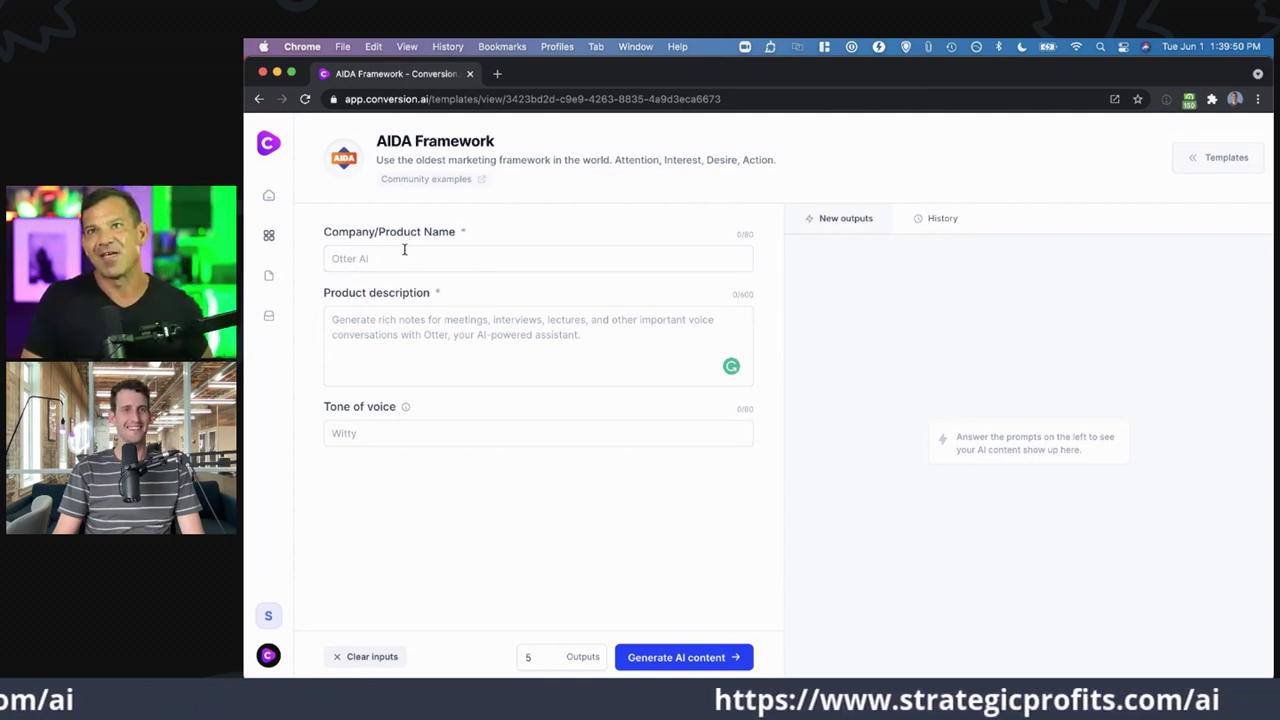
click(388, 262)
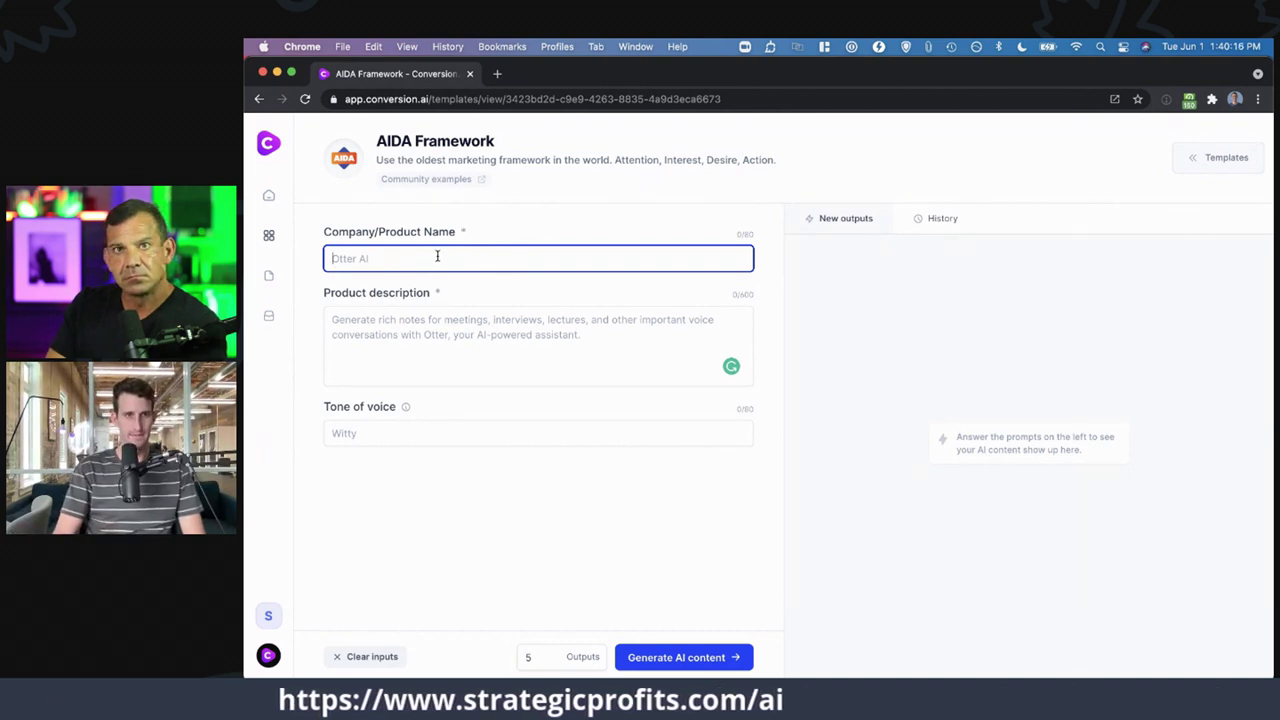
- Open the Blog Post Topic Ideas template from the Blog category and enter "Addiction Recovery" as the company name
click(268, 236)
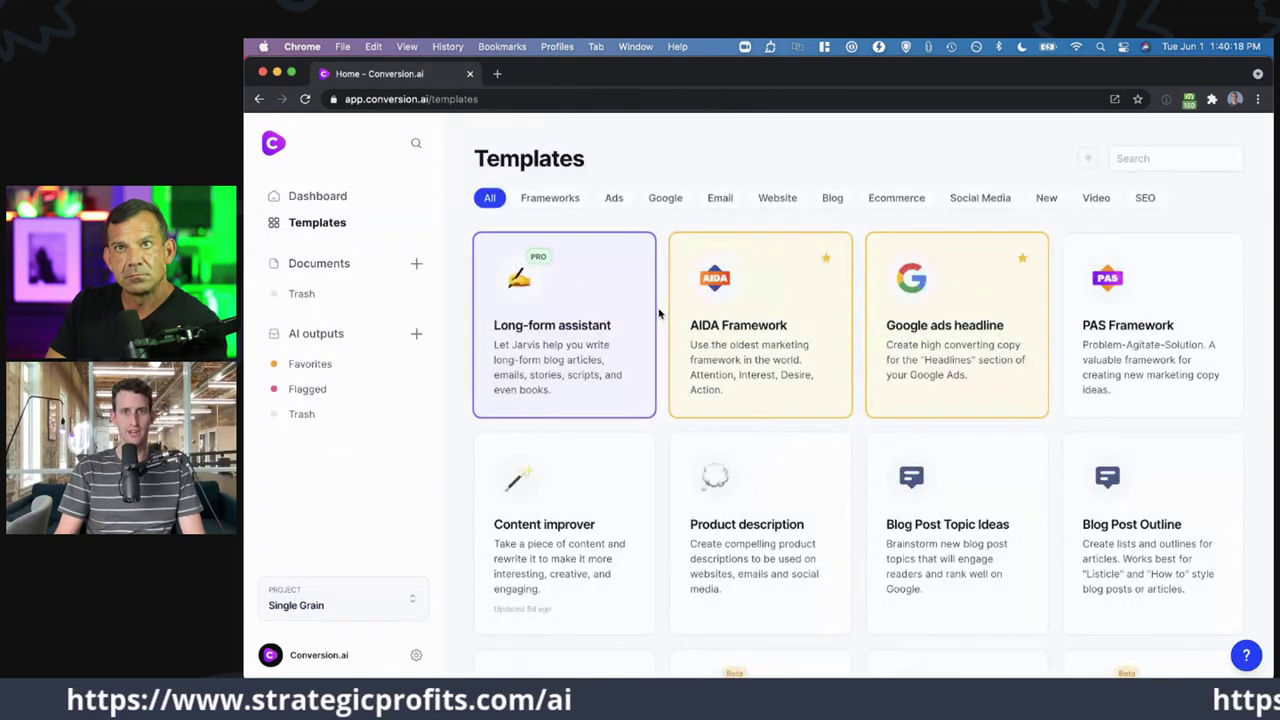
click(835, 198)
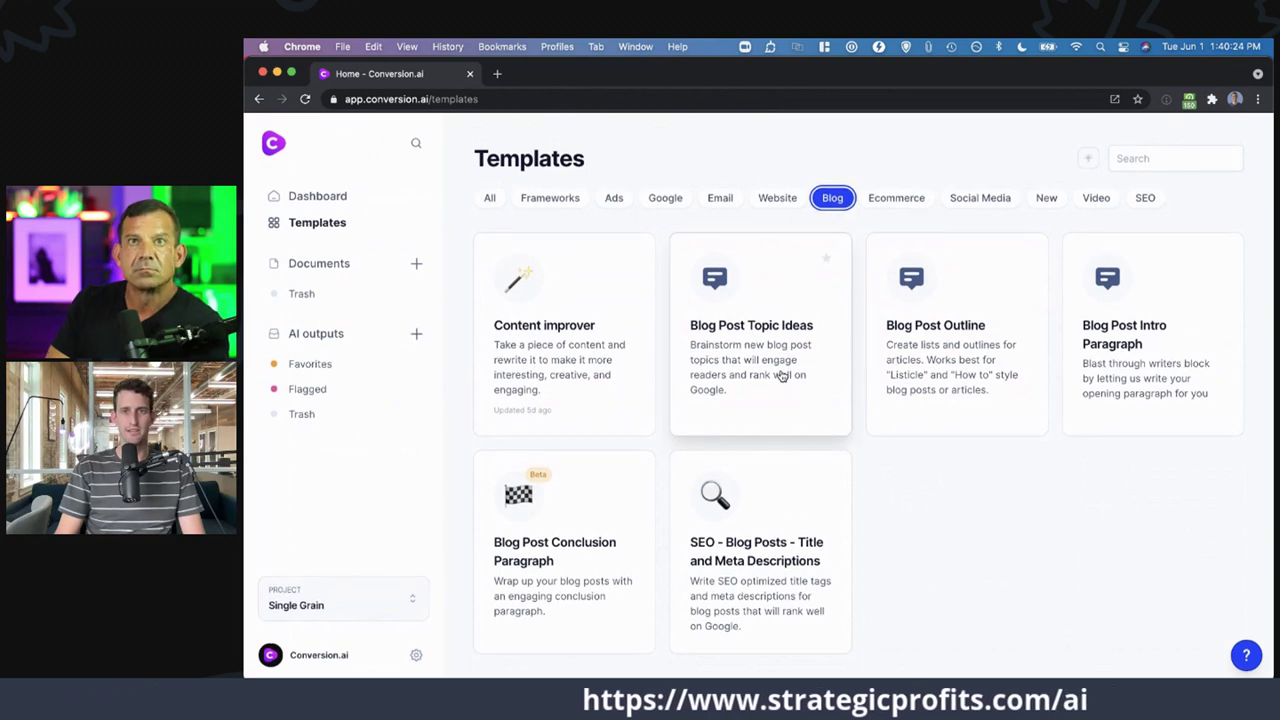
click(826, 363)
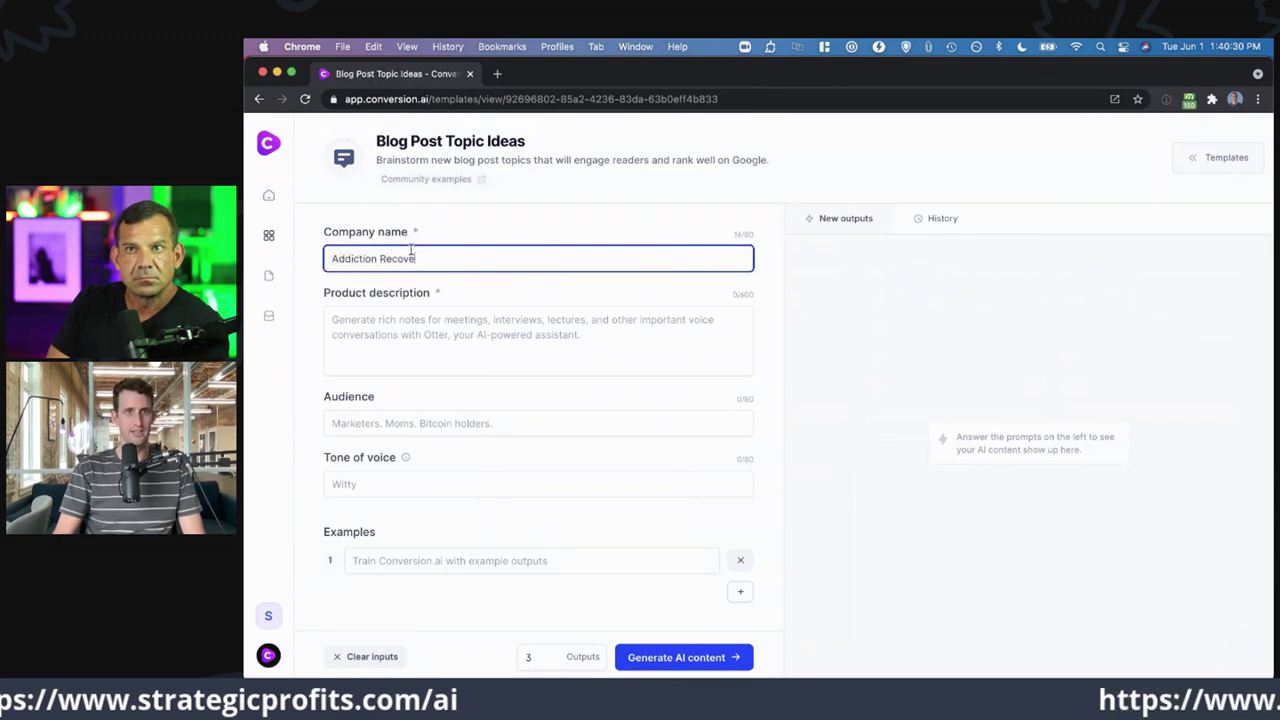
- Enter "18-week Addiction recovery program." as the product description, accepting the suggested hyphen correction
click(395, 334)
text(Ad)
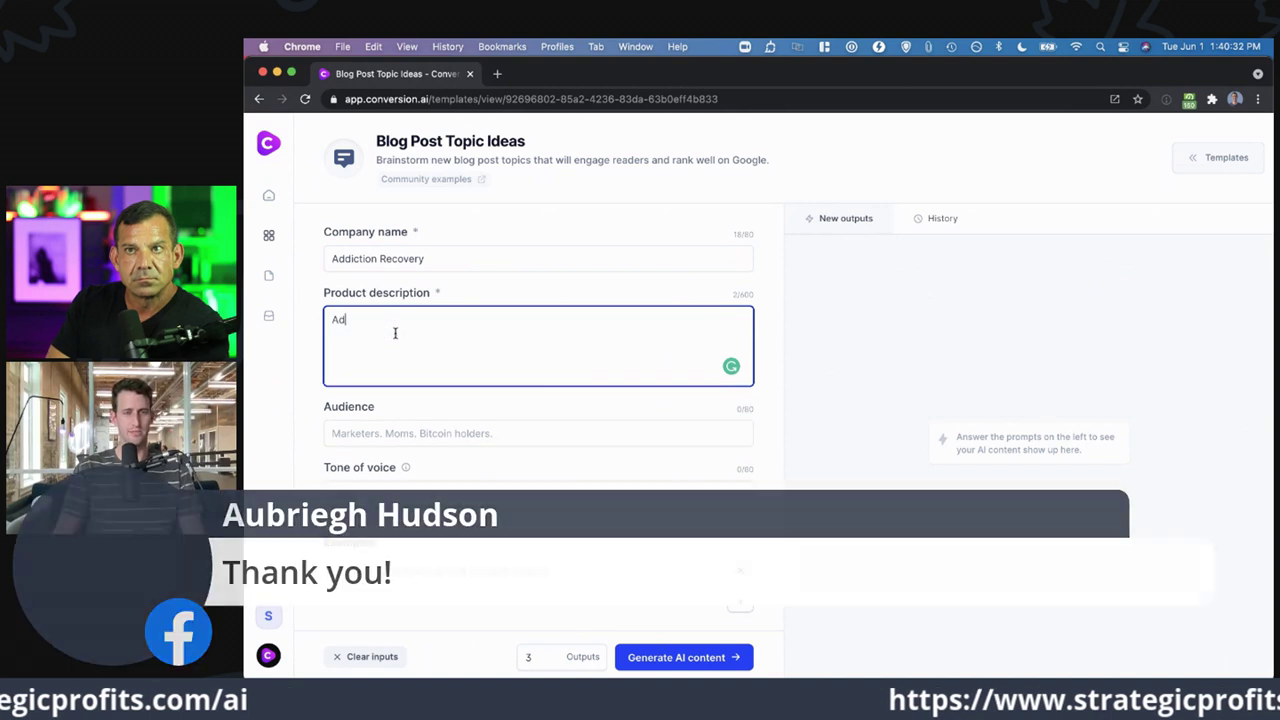
text(dittion recor)
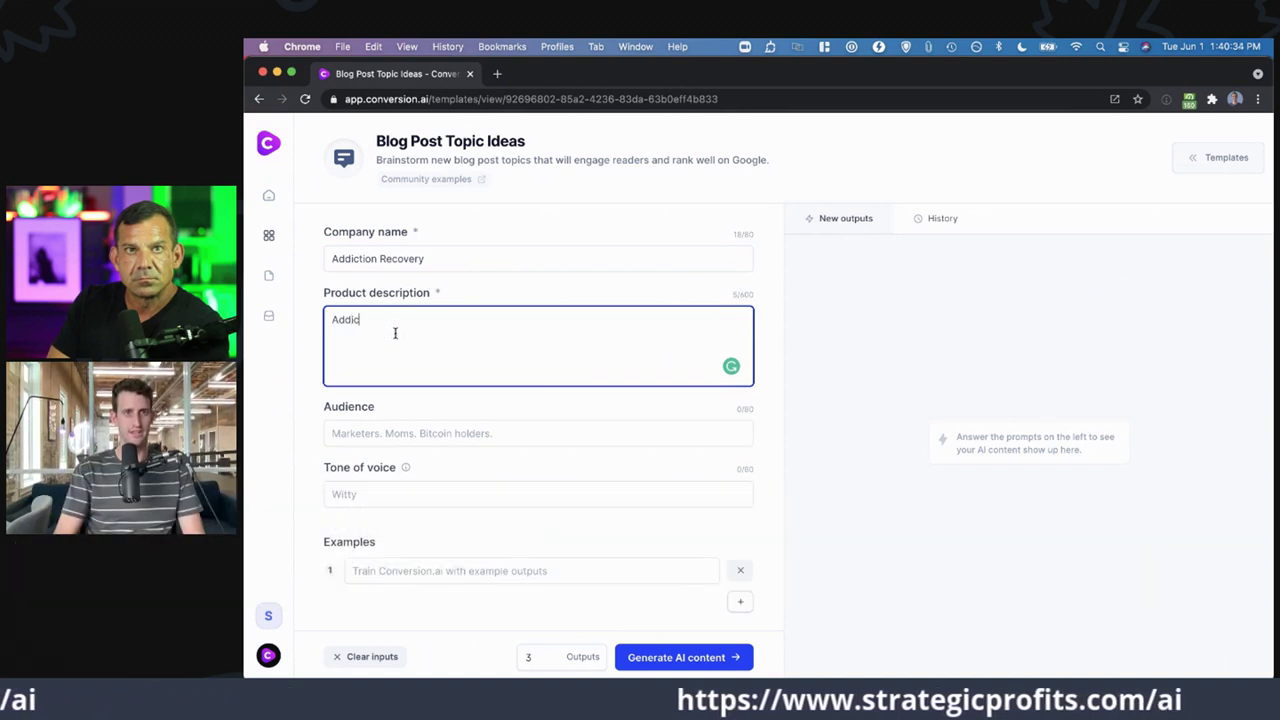
key(BackSpace)
text(very program.)
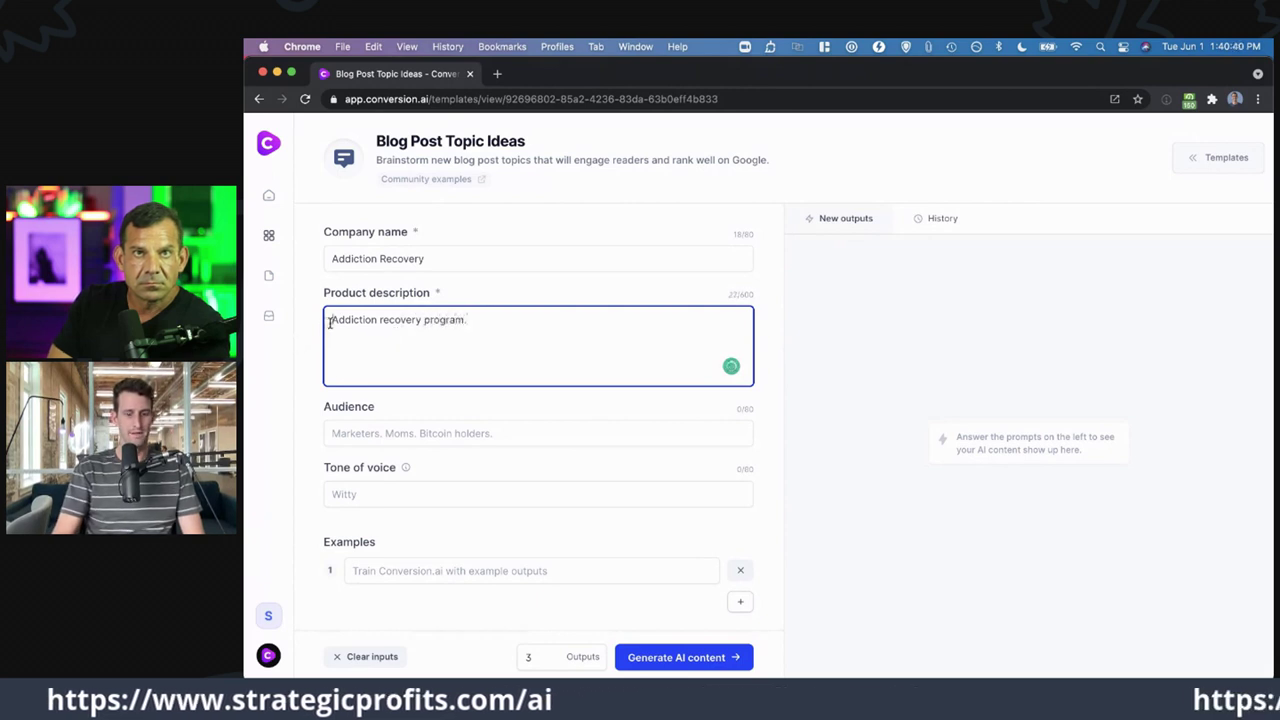
text(week)
click(381, 430)
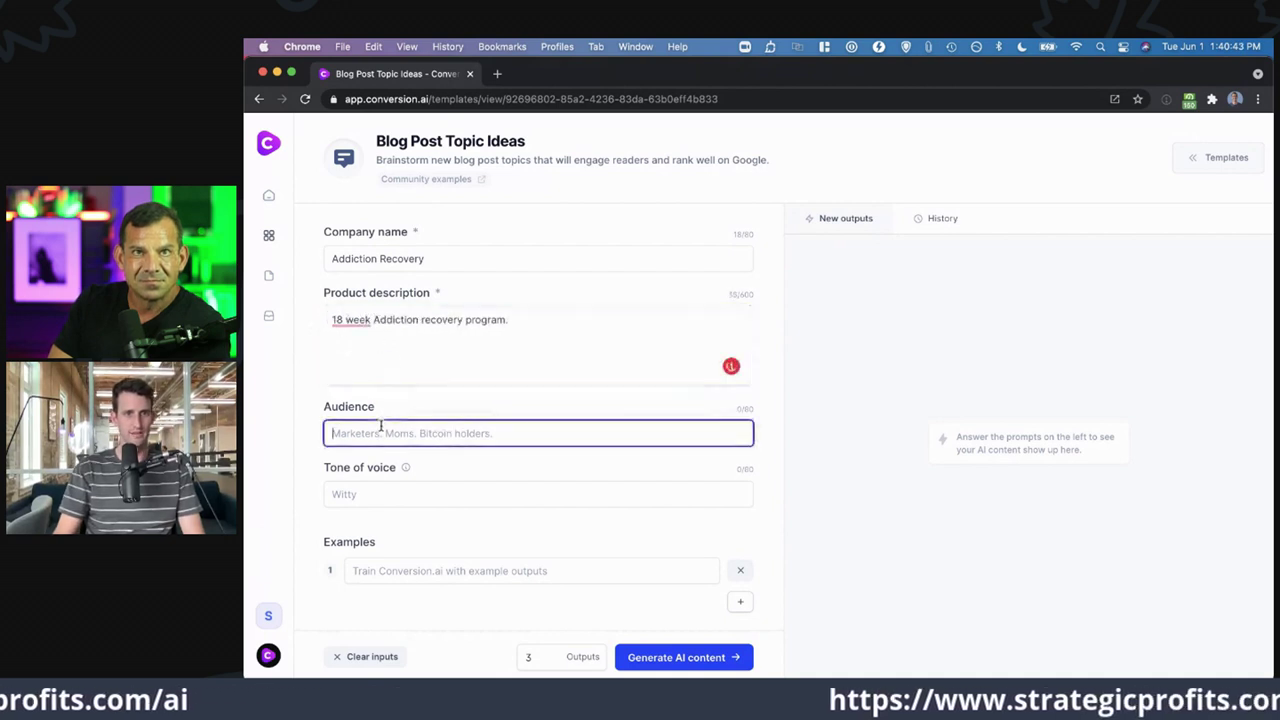
click(350, 319)
click(357, 357)
- Generate three blog post topic ideas and copy "Everything you need to know about eating disorders"
click(353, 493)
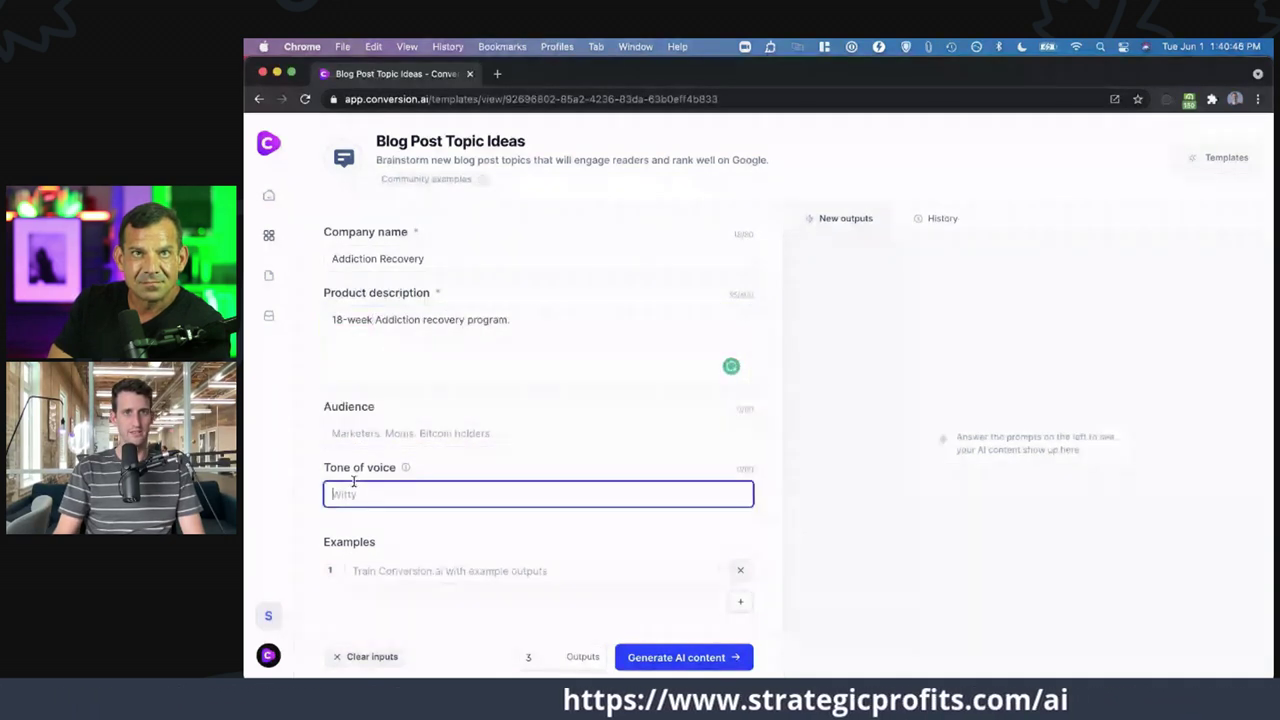
click(656, 660)
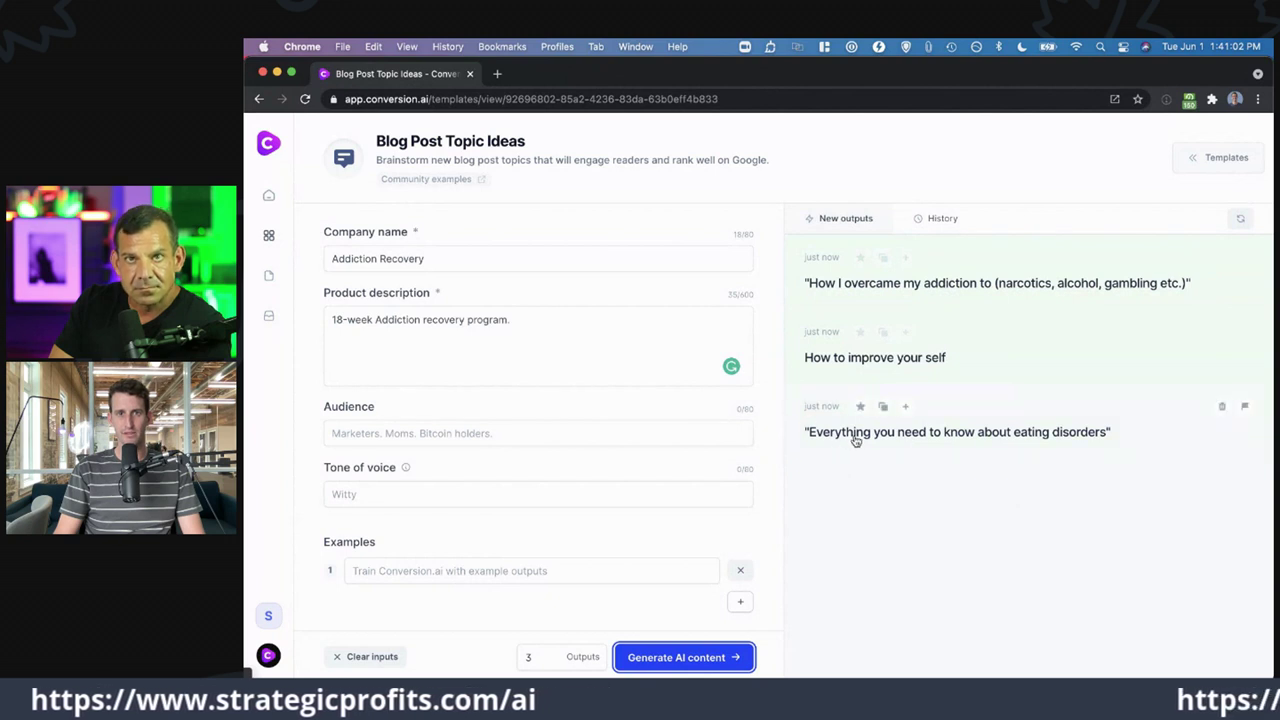
click(884, 408)
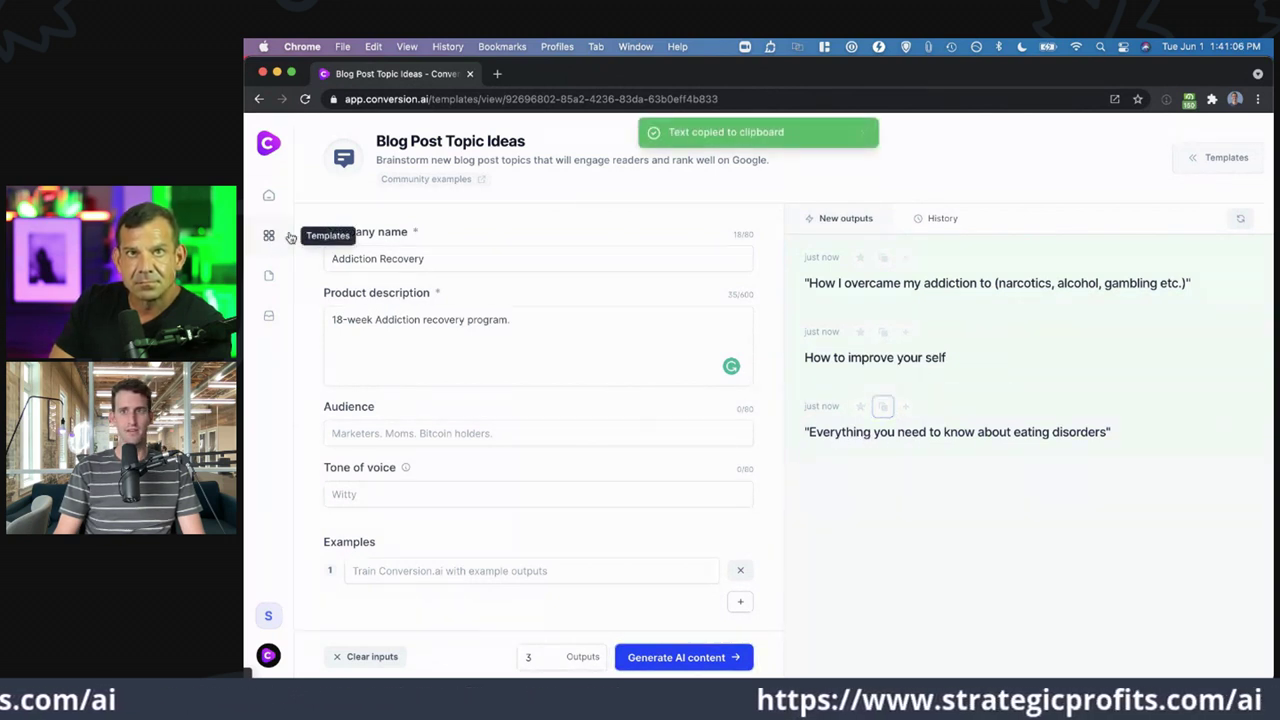
- Search the templates for "title" and "blog", look into the SEO - Blog Posts - Title and Meta Descriptions template, and go back
click(1195, 158)
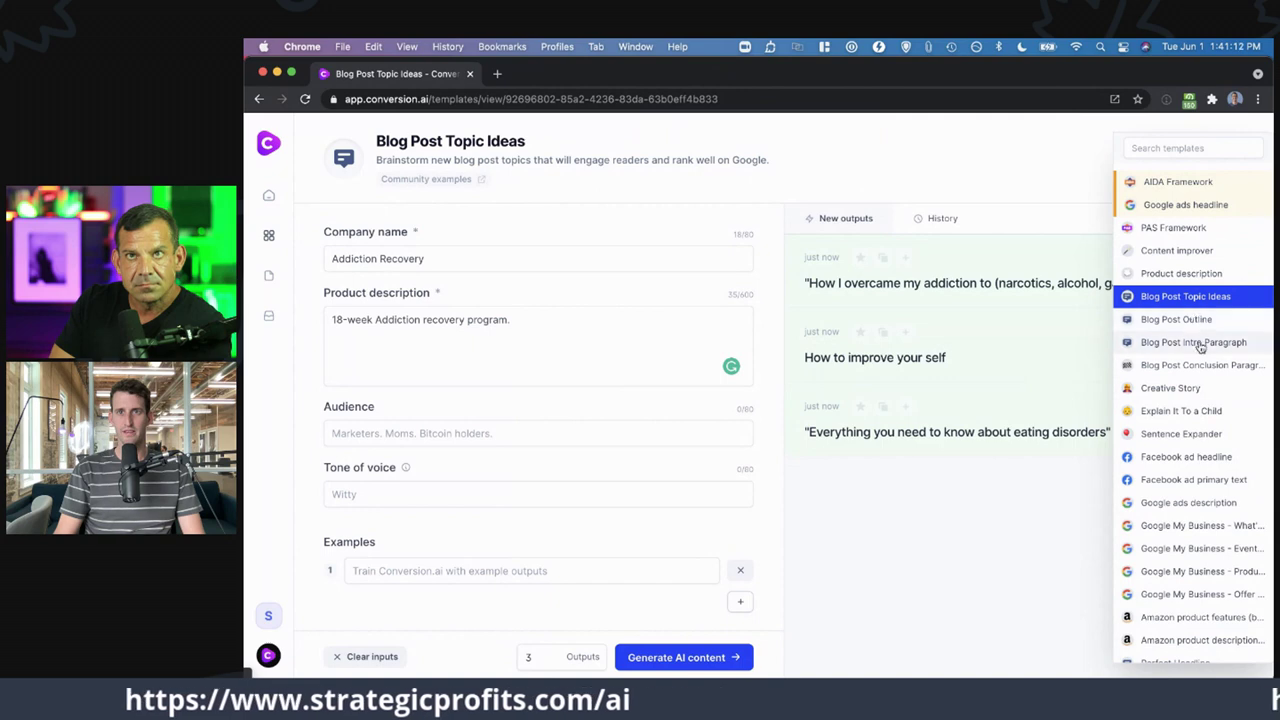
click(1175, 150)
text(title)
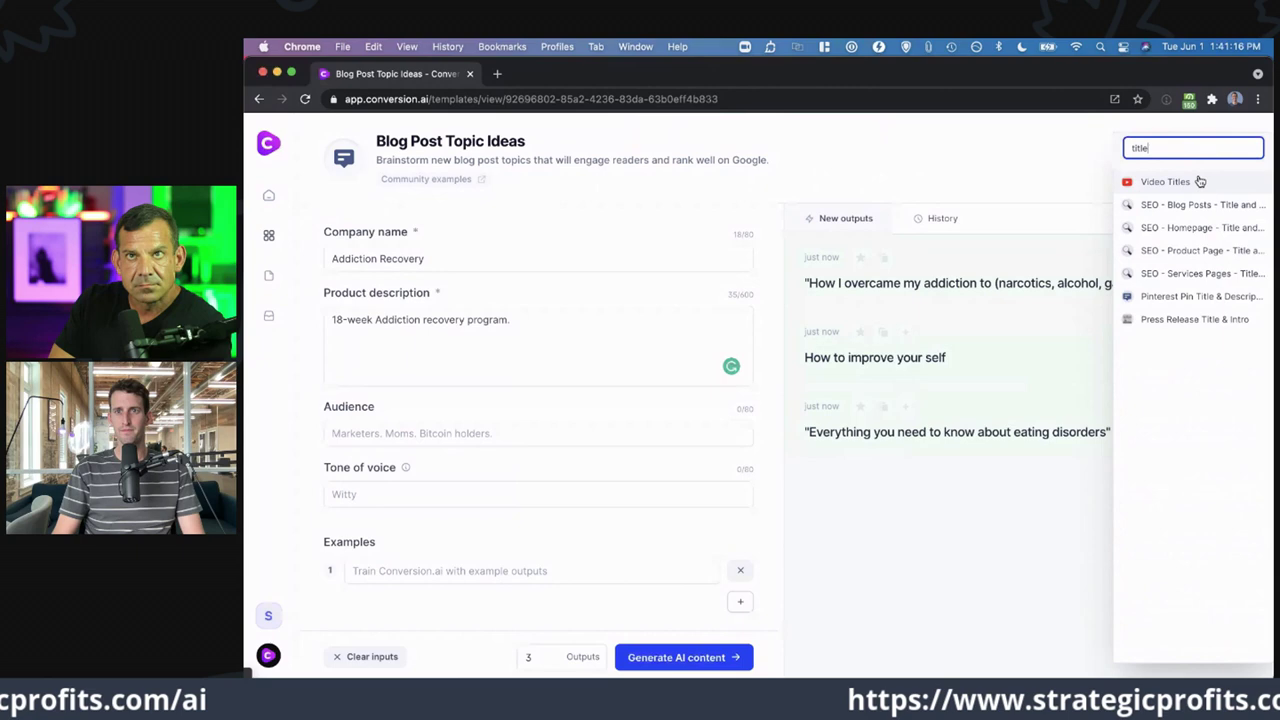
key(BackSpace)
key(BackSpace)
key(BackSpace)
key(BackSpace)
key(BackSpace)
text(blog)
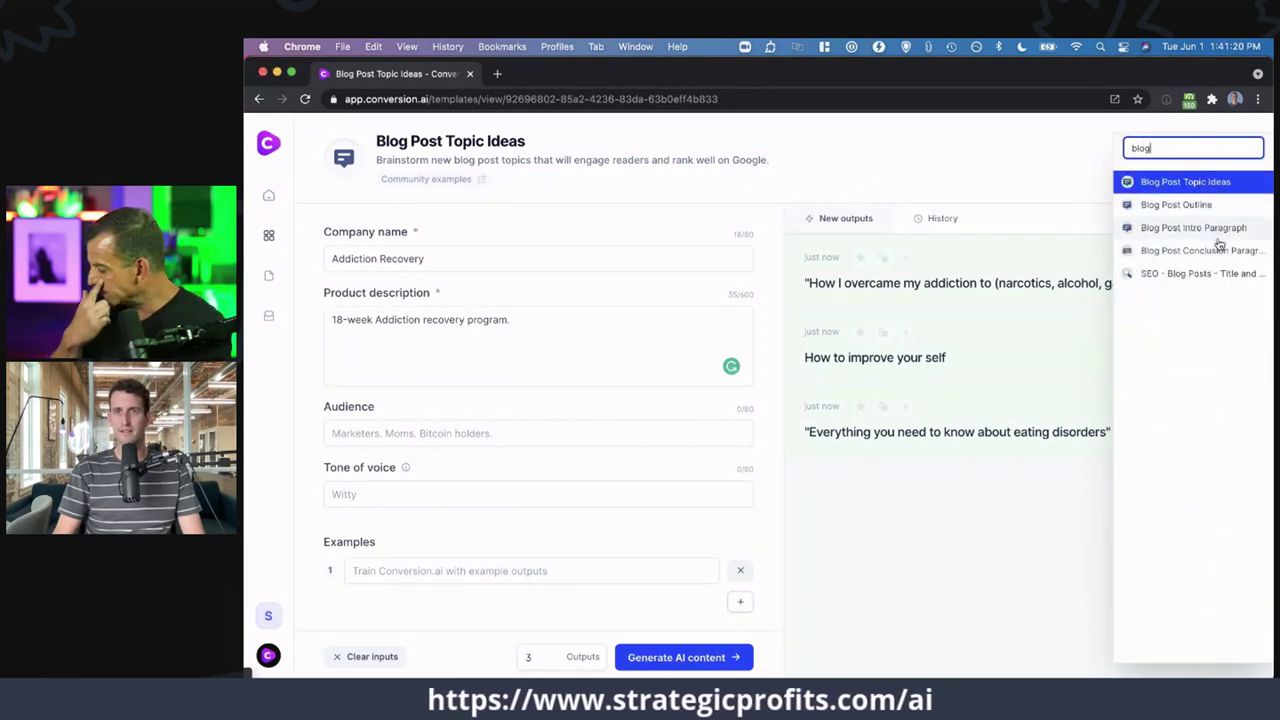
click(1211, 277)
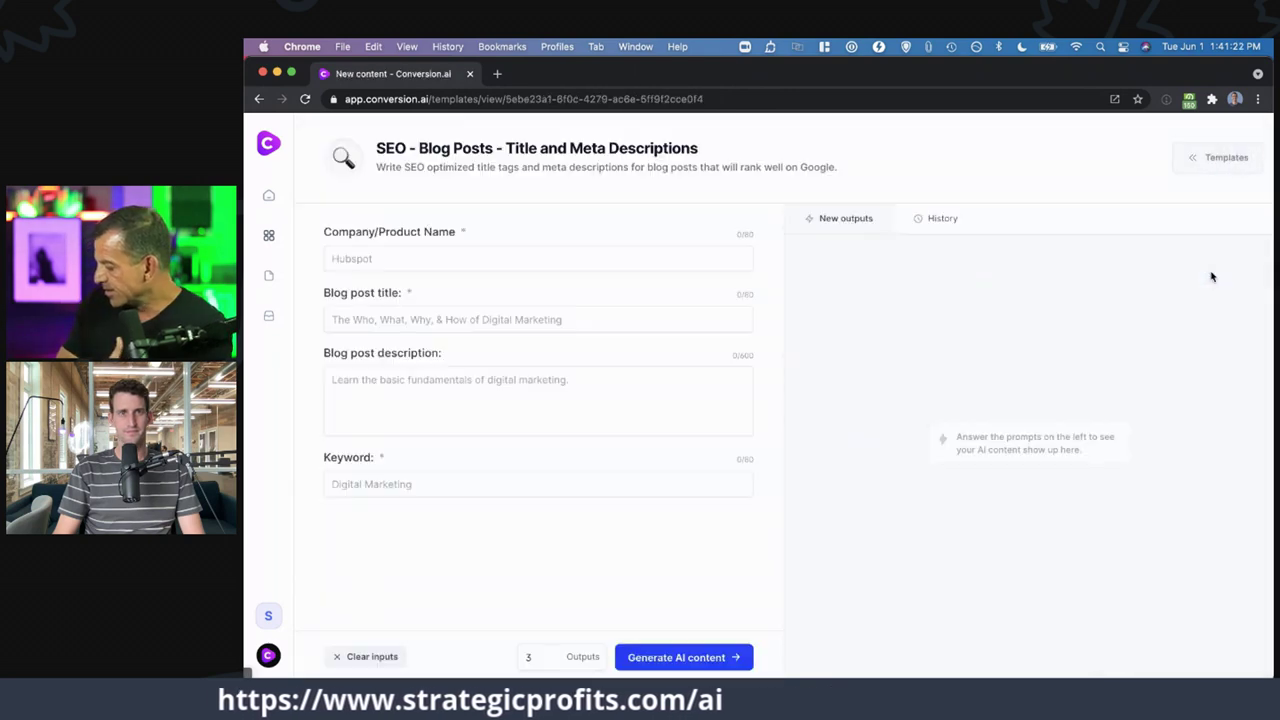
scroll(926, 289, left, 5)
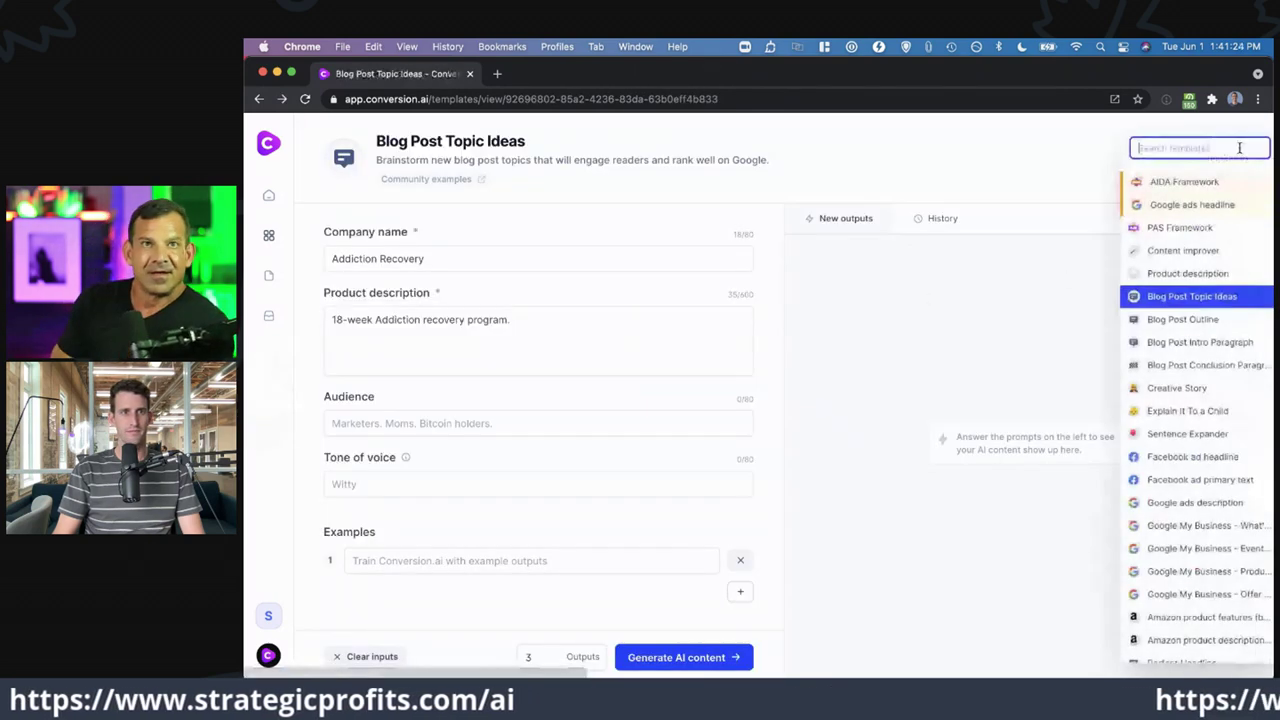
- Return to the template library and open the Blog Post Outline template from the Blog category
click(268, 235)
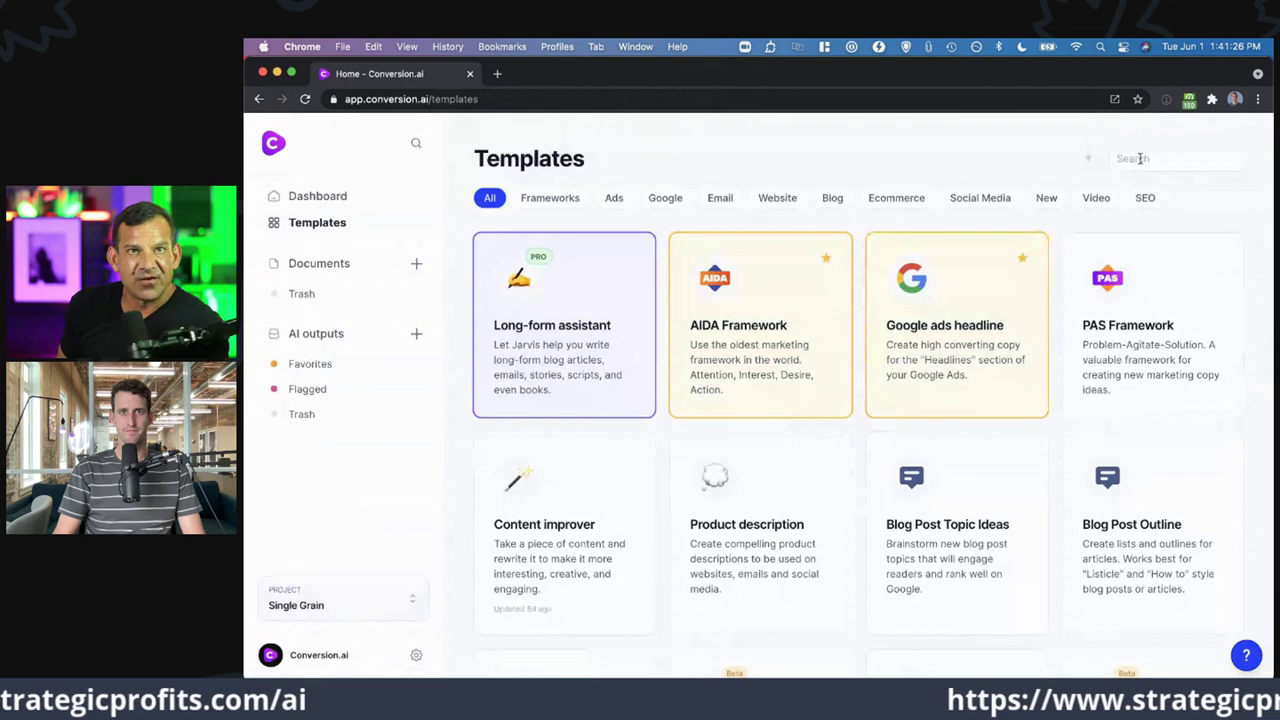
click(663, 198)
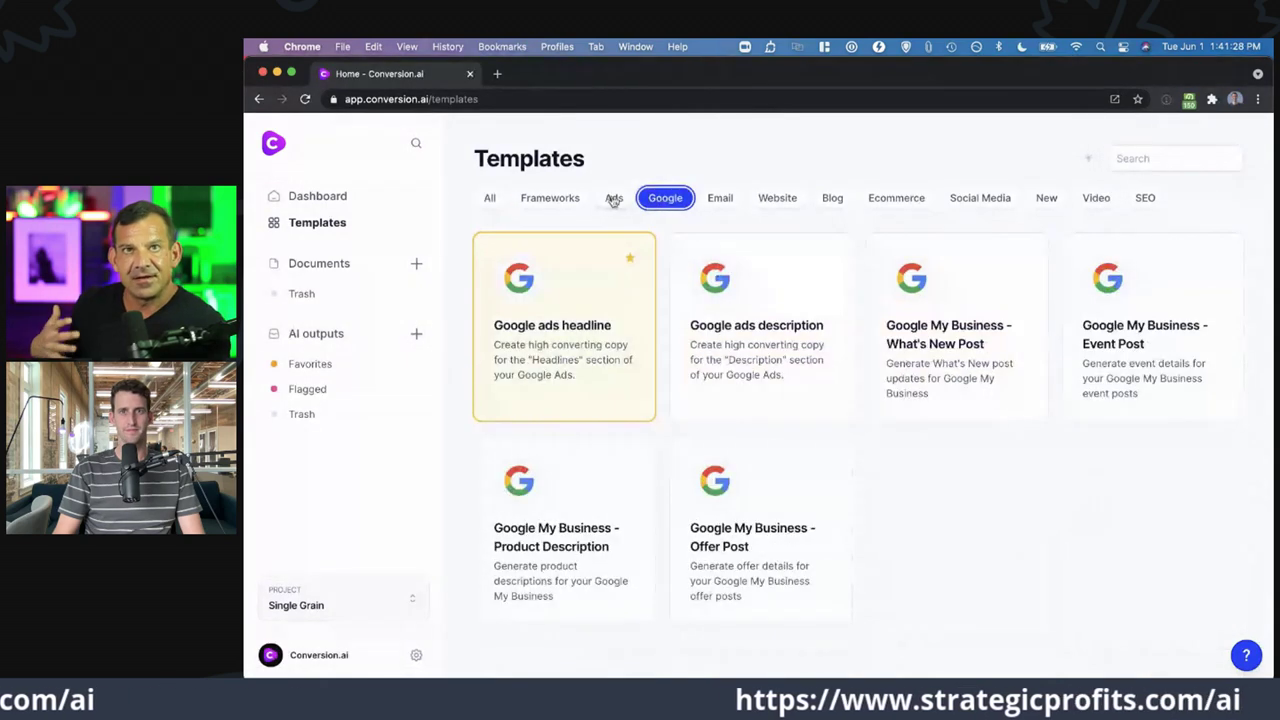
click(834, 199)
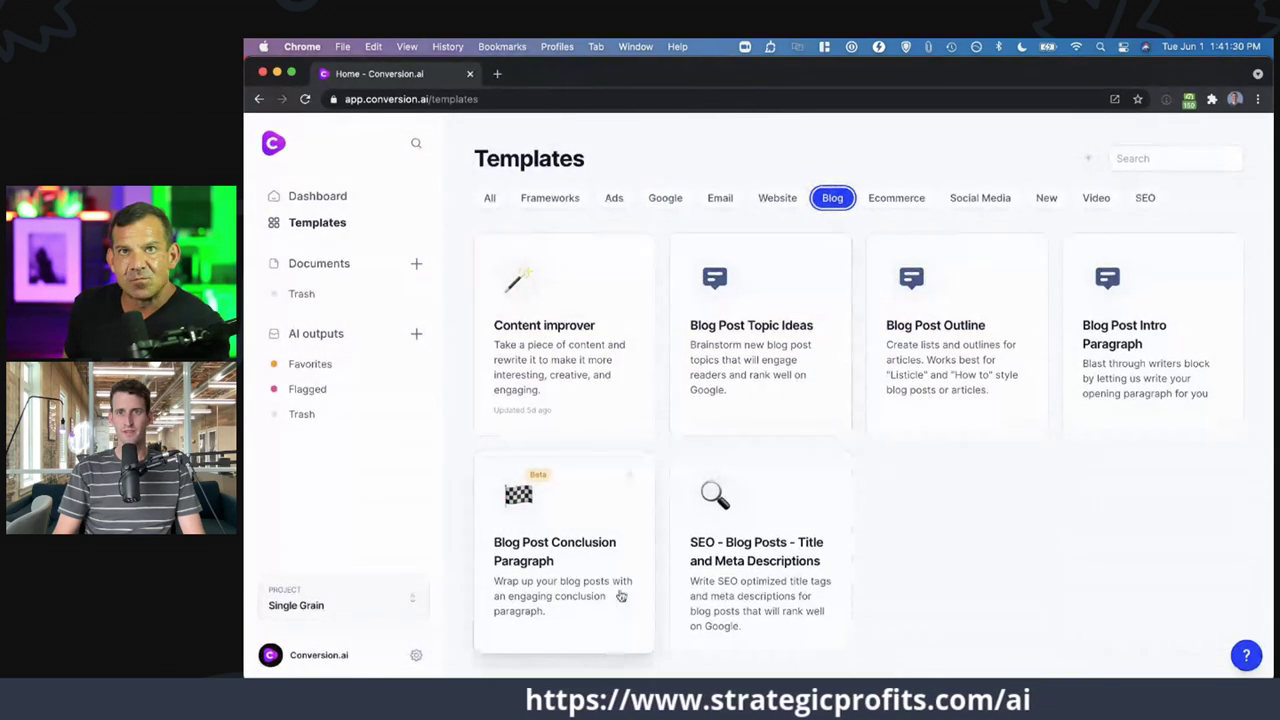
click(952, 330)
- Set the blog post title to the copied "Everything you need to know about eating disorders", without the quotation marks
triple_click(509, 257)
key(BackSpace)
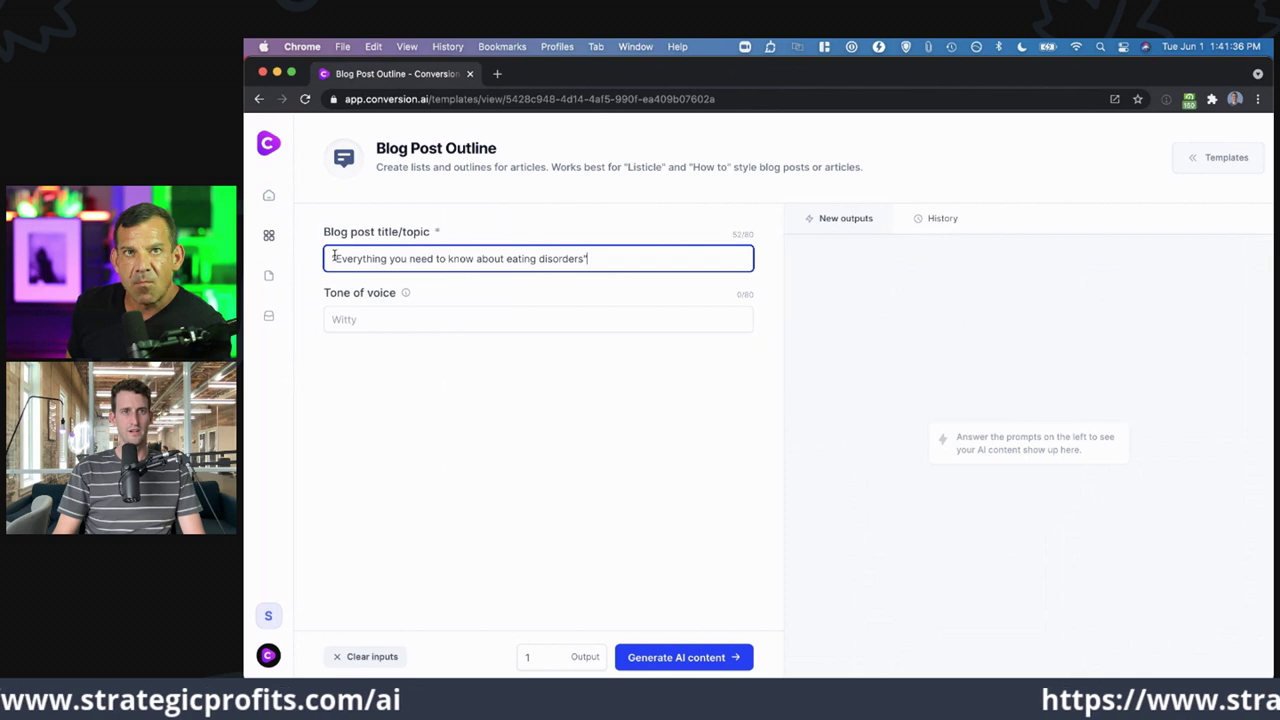
click(334, 258)
key(BackSpace)
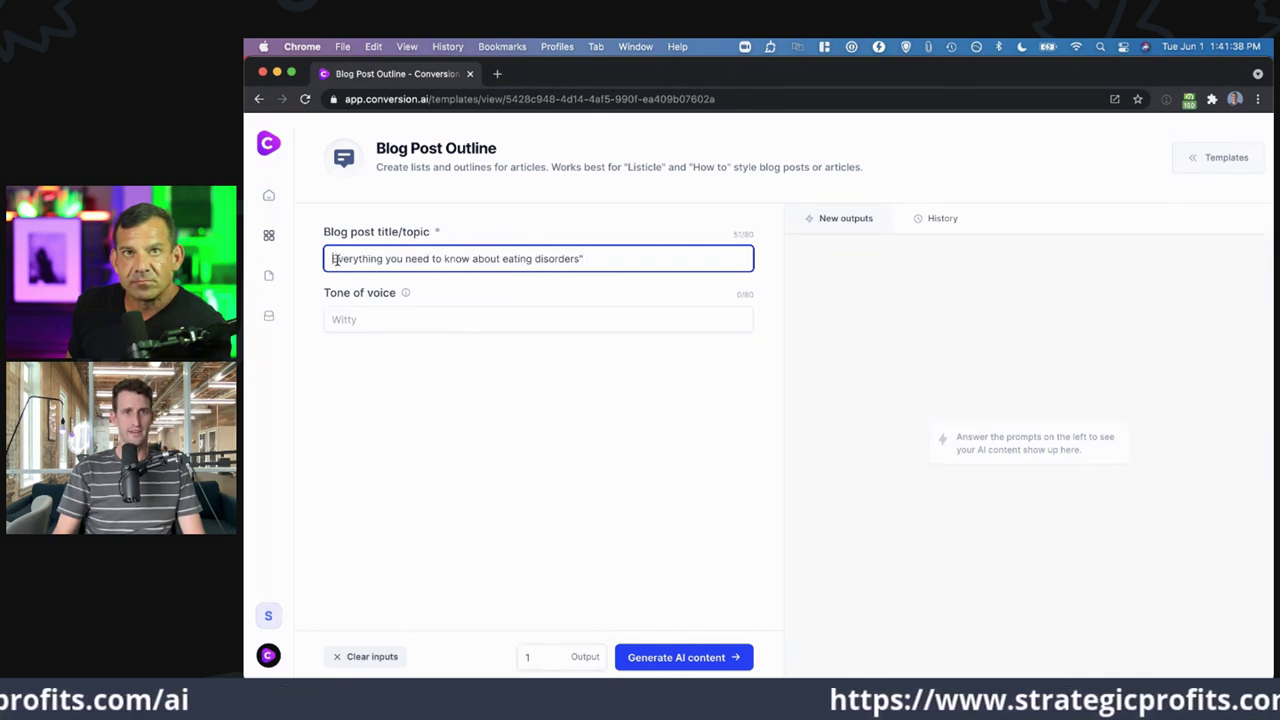
click(587, 259)
key(BackSpace)
- Generate 3 blog post outlines, look through them, and copy the first one
click(600, 651)
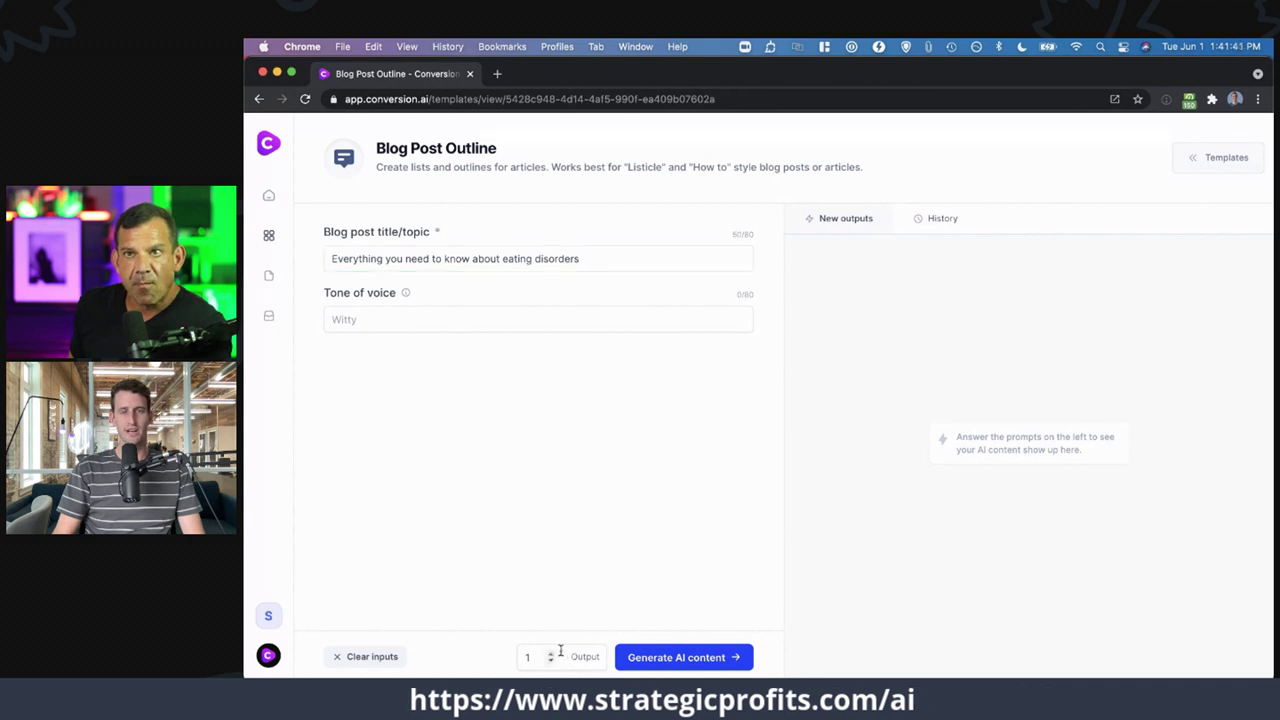
click(622, 657)
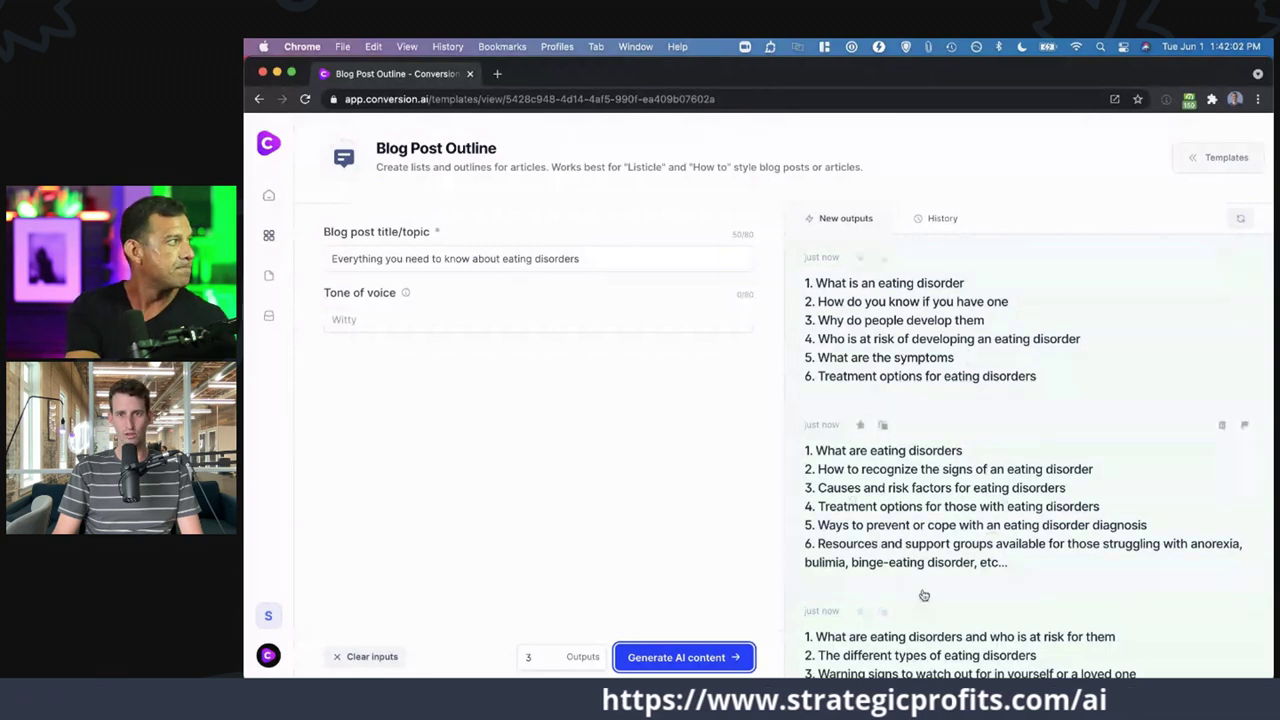
scroll(933, 570, down, 3)
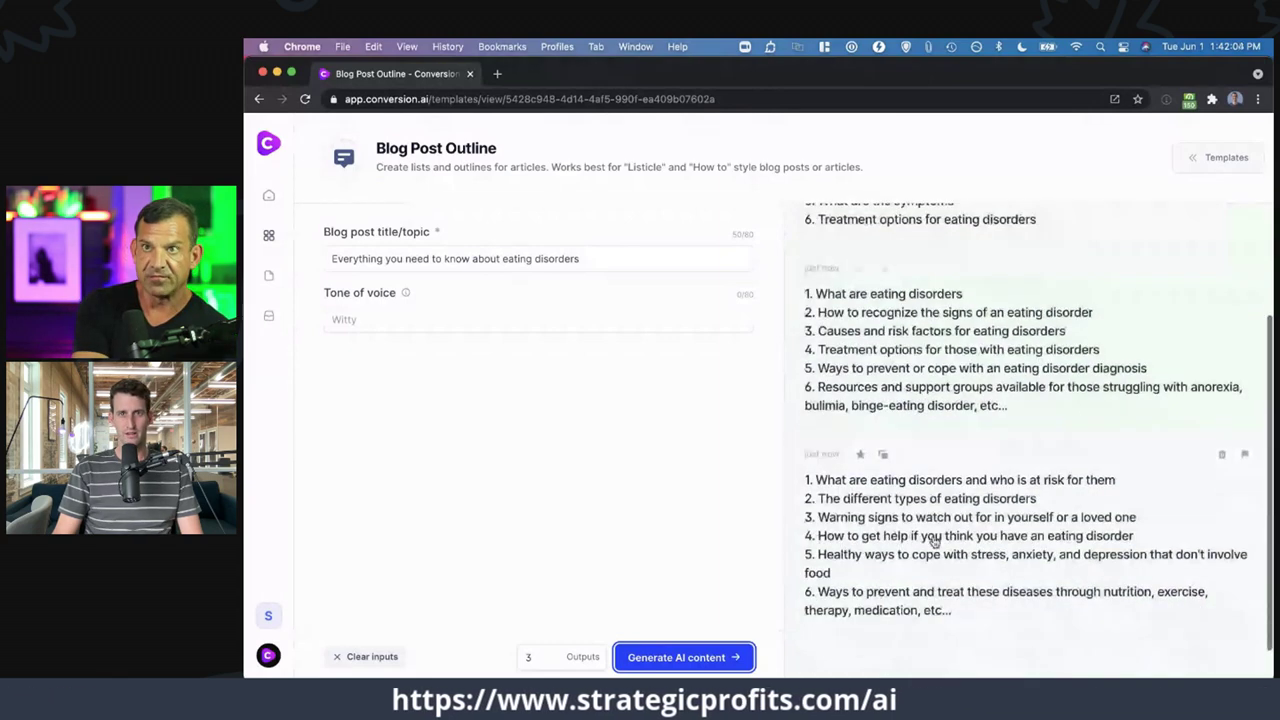
scroll(938, 450, up, 3)
click(883, 259)
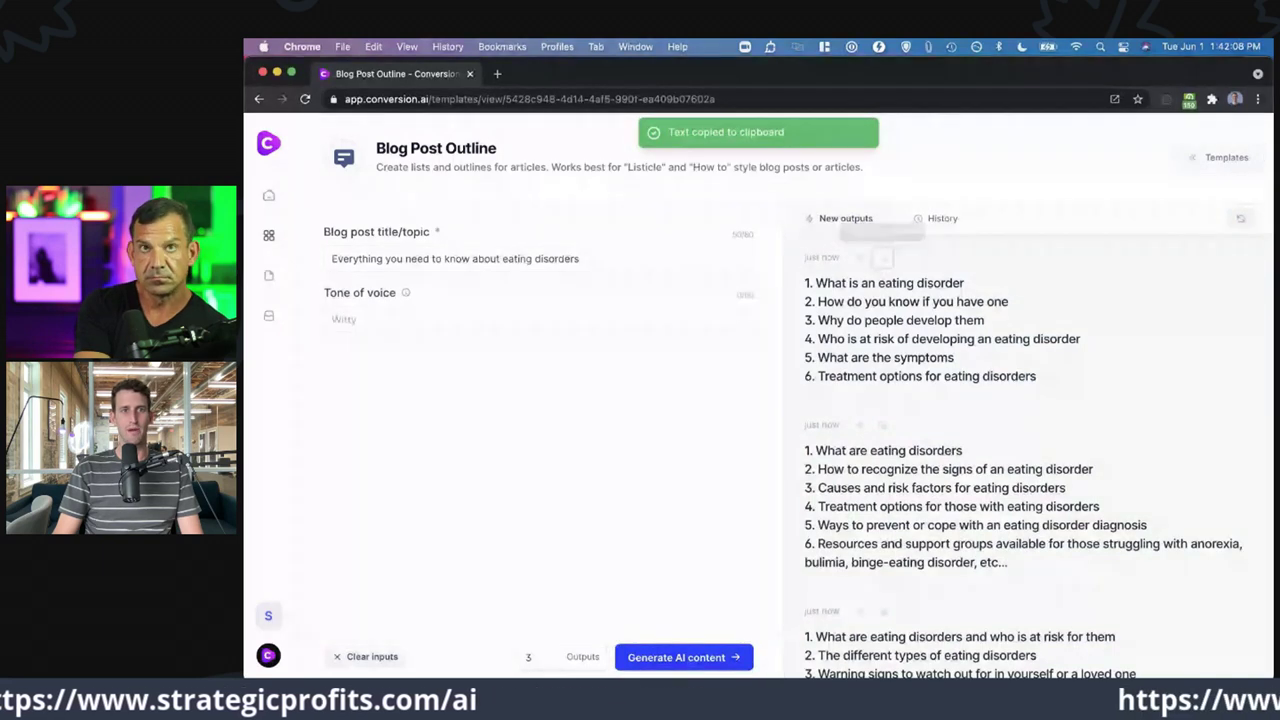
- Open the AIDA Framework template and set the company/product name to "Blog post titled Everything you need to know about eating disorders"
click(267, 246)
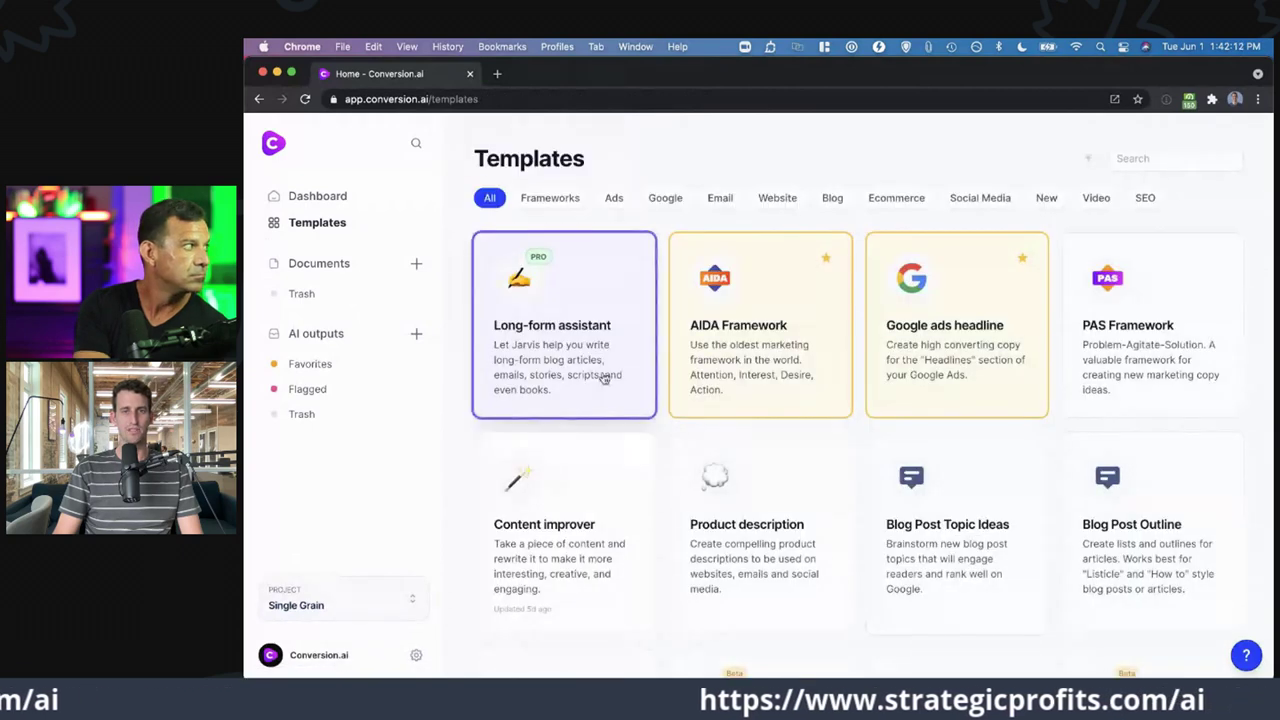
click(686, 340)
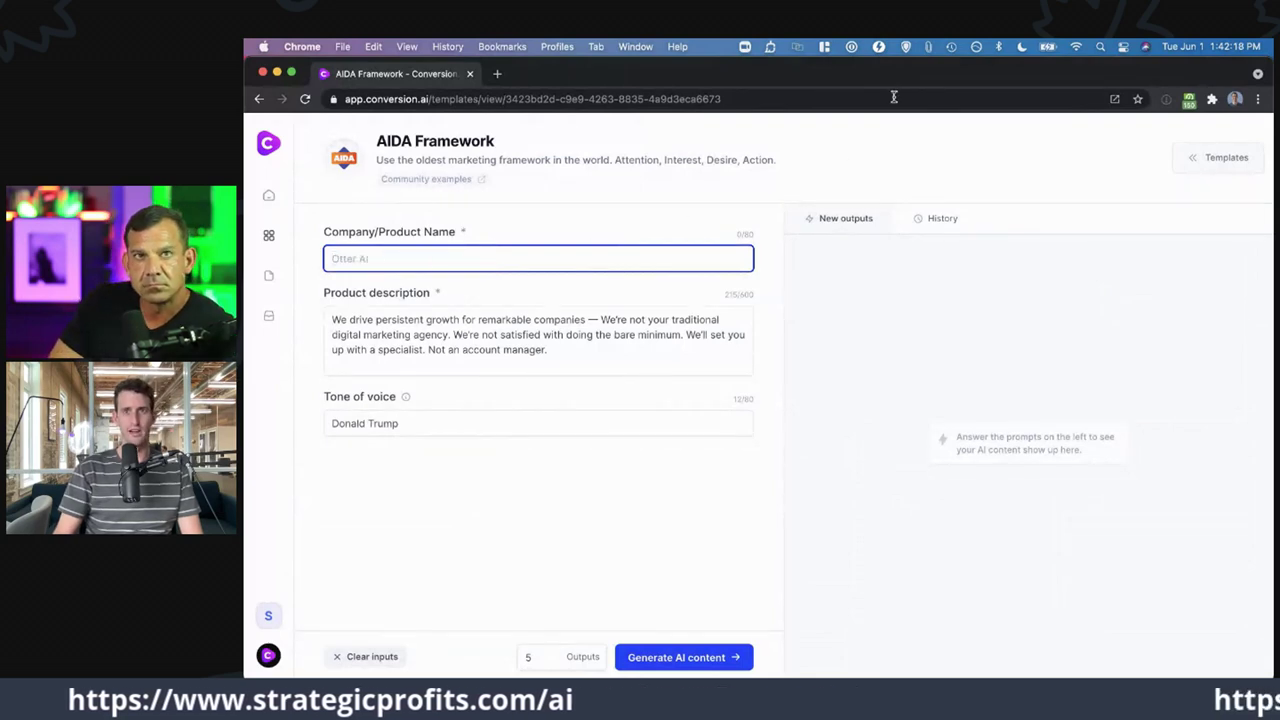
key(super+shift+c)
click(380, 255)
key(super+v)
click(337, 260)
key(BackSpace)
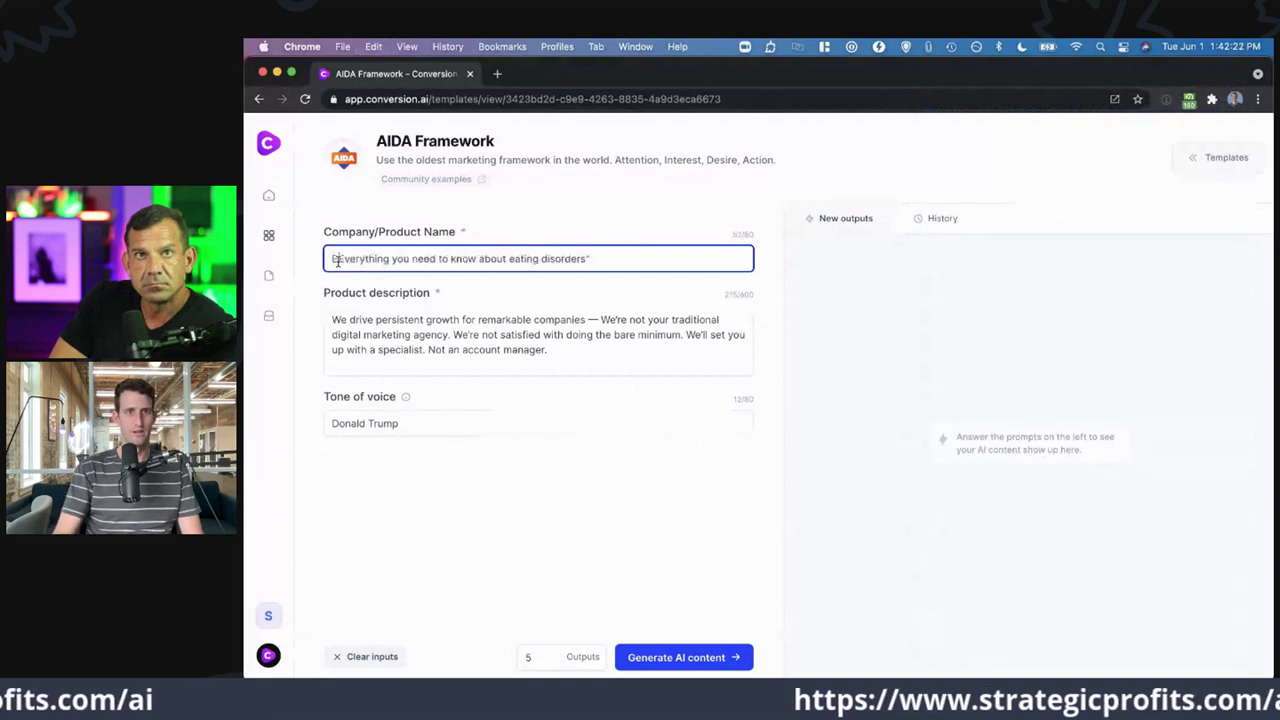
text(Blog post title)
key(Left)
text(d)
click(681, 259)
- Replace the product description with "Blog post called Everything you need to know about eating disorders. It covers"
click(453, 342)
key(ctrl+a)
key(BackSpace)
key(super+v)
click(334, 320)
key(BackSpace)
text(Blog post )
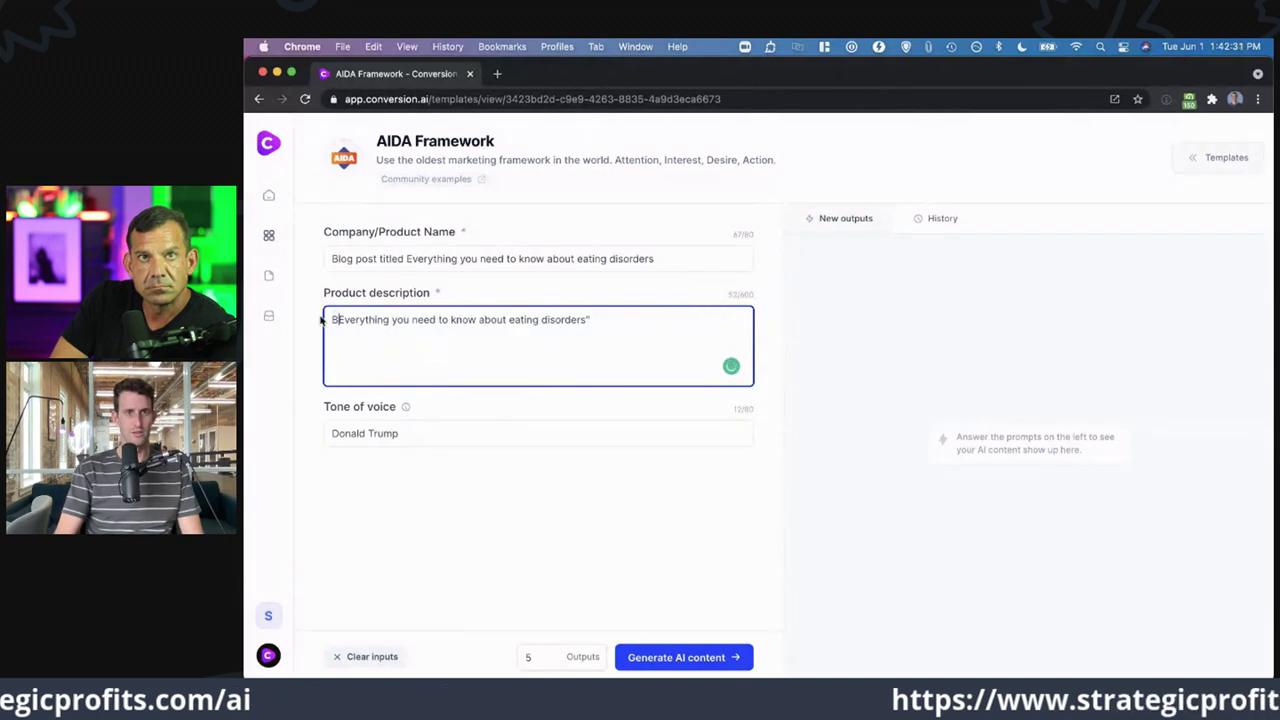
text(called)
click(674, 319)
key(BackSpace)
text(. It covers)
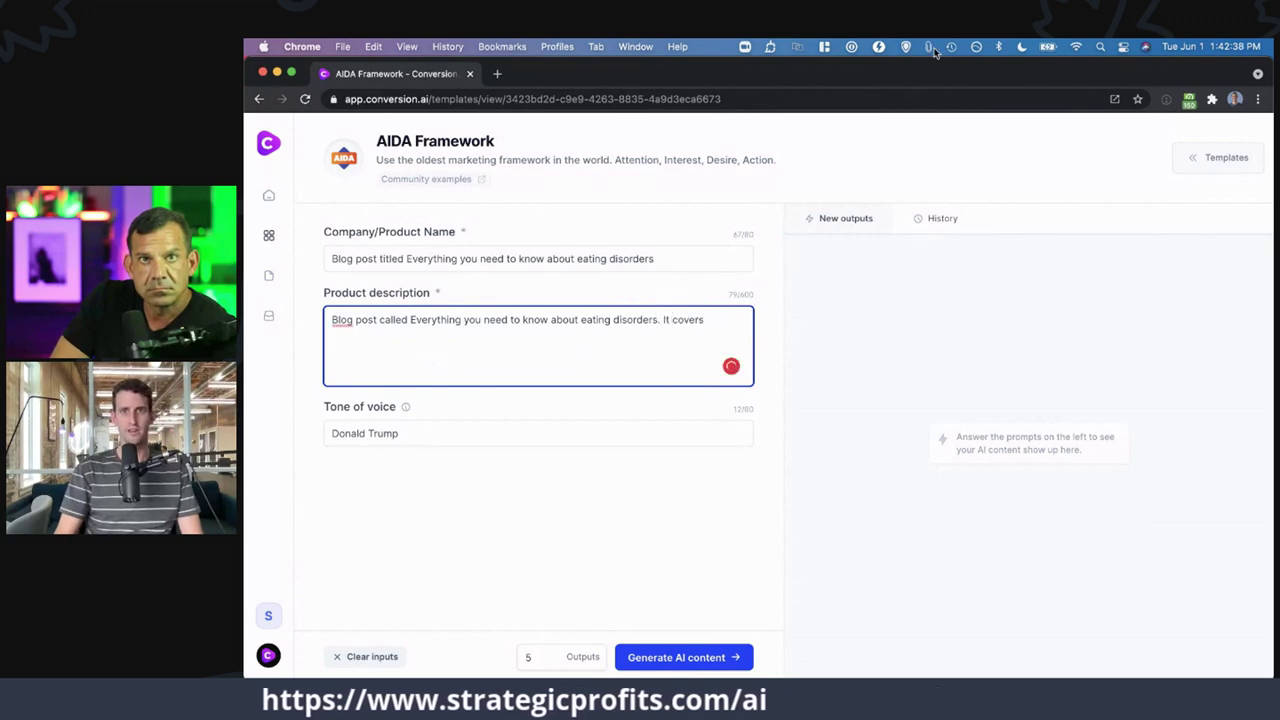
- Add the copied six-point blog outline on its own lines below "It covers" in the product description
click(928, 46)
key(Return)
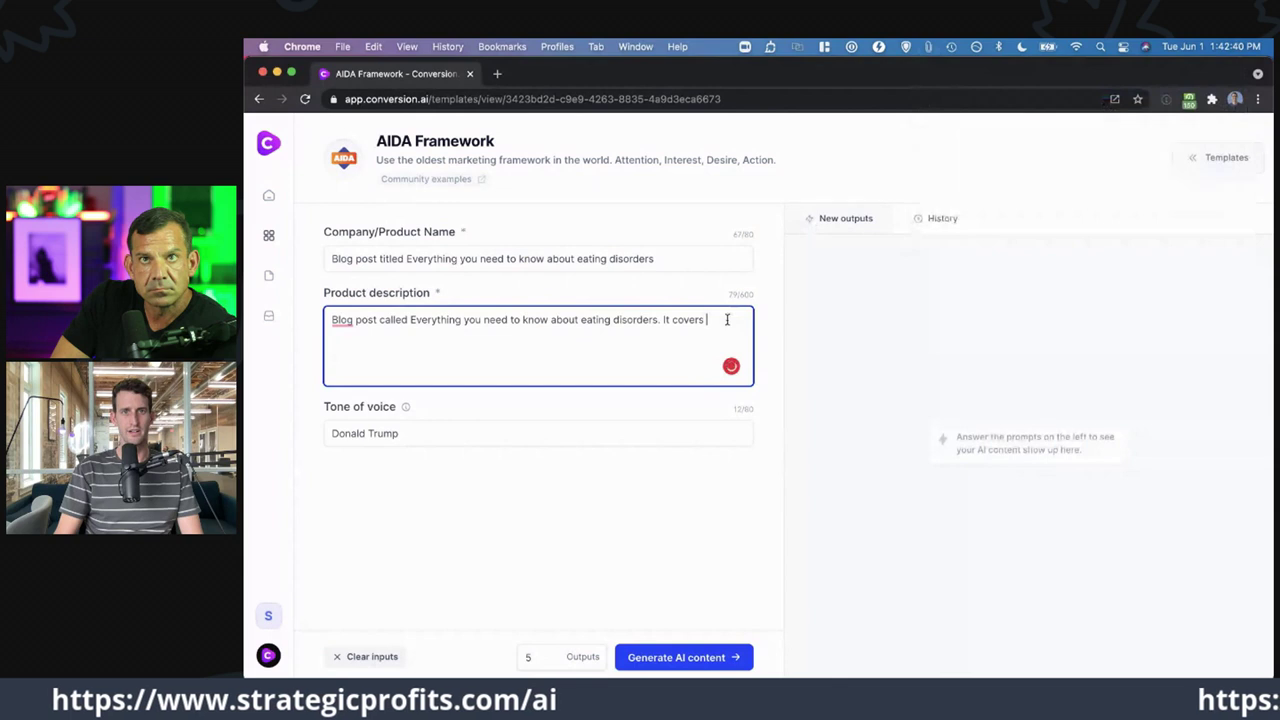
key(super+v)
click(706, 319)
key(Return)
- Clear the tone of voice and generate 3 AIDA outputs for the blog post
triple_click(403, 482)
key(BackSpace)
click(550, 661)
click(550, 661)
click(648, 660)
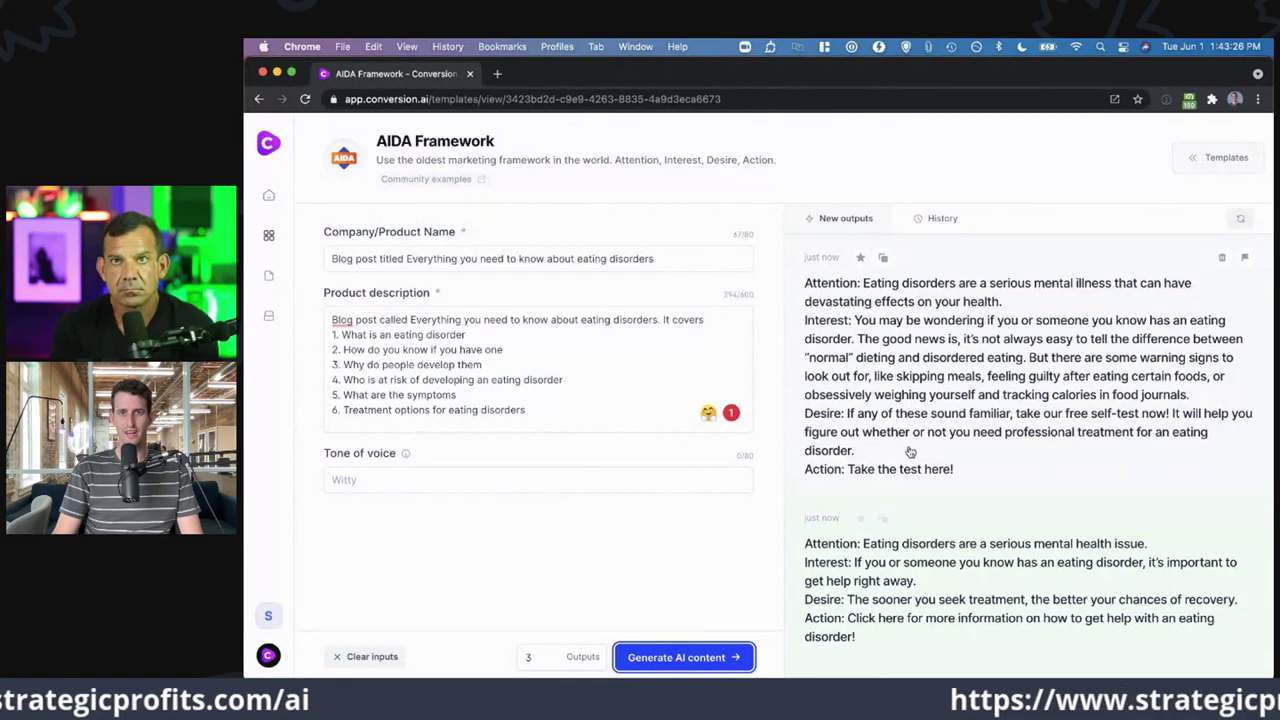
- Open the first generated output and separate its Attention, Interest, Desire and Action sections with blank lines
scroll(910, 452, down, 1)
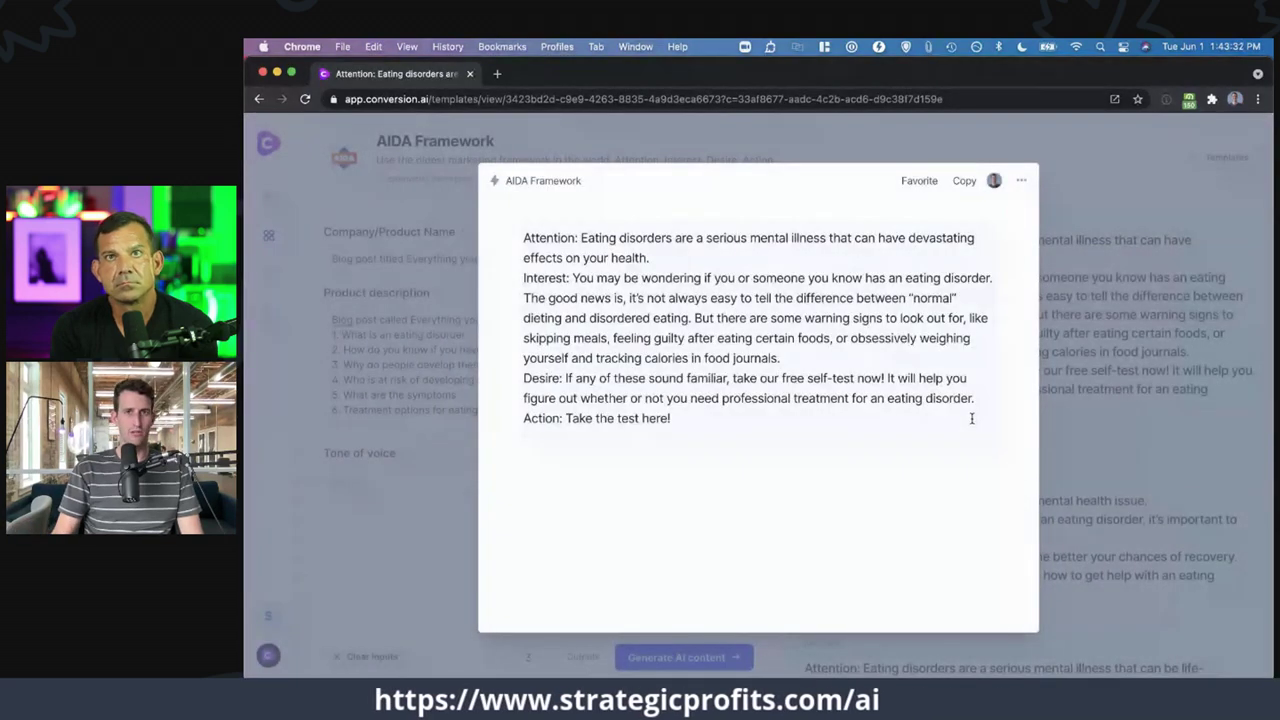
click(673, 258)
key(Return)
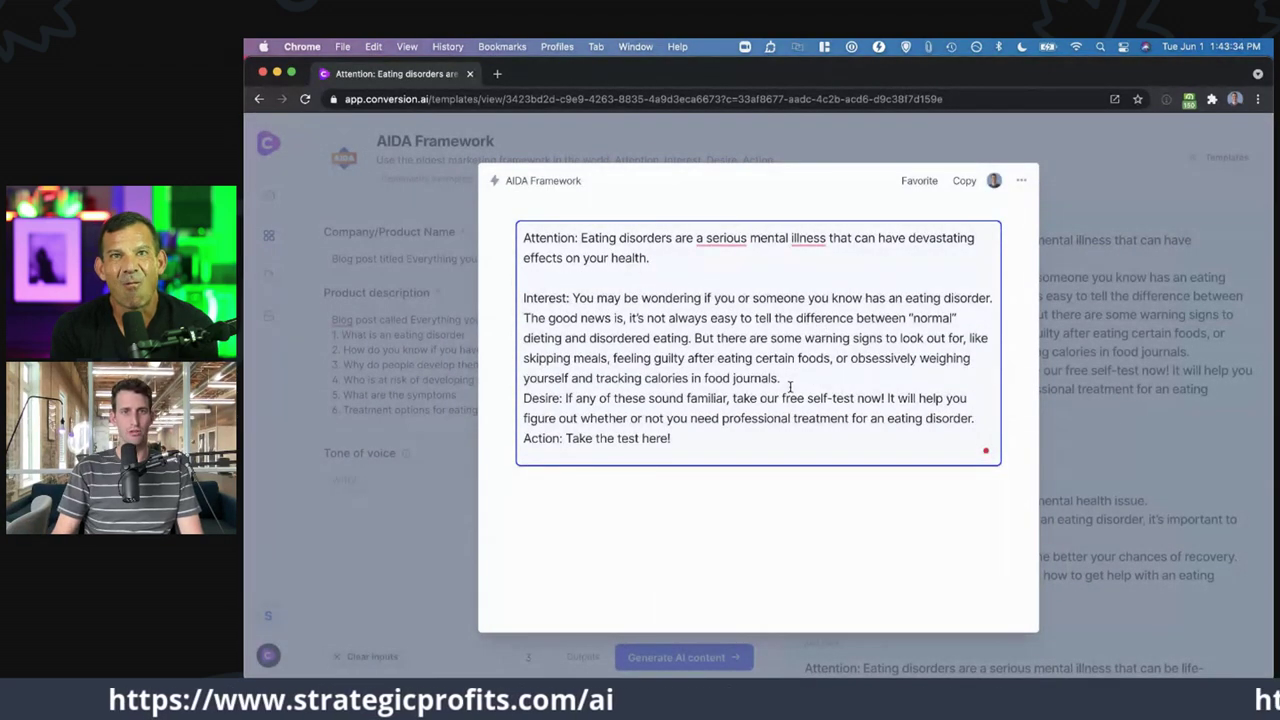
key(Return)
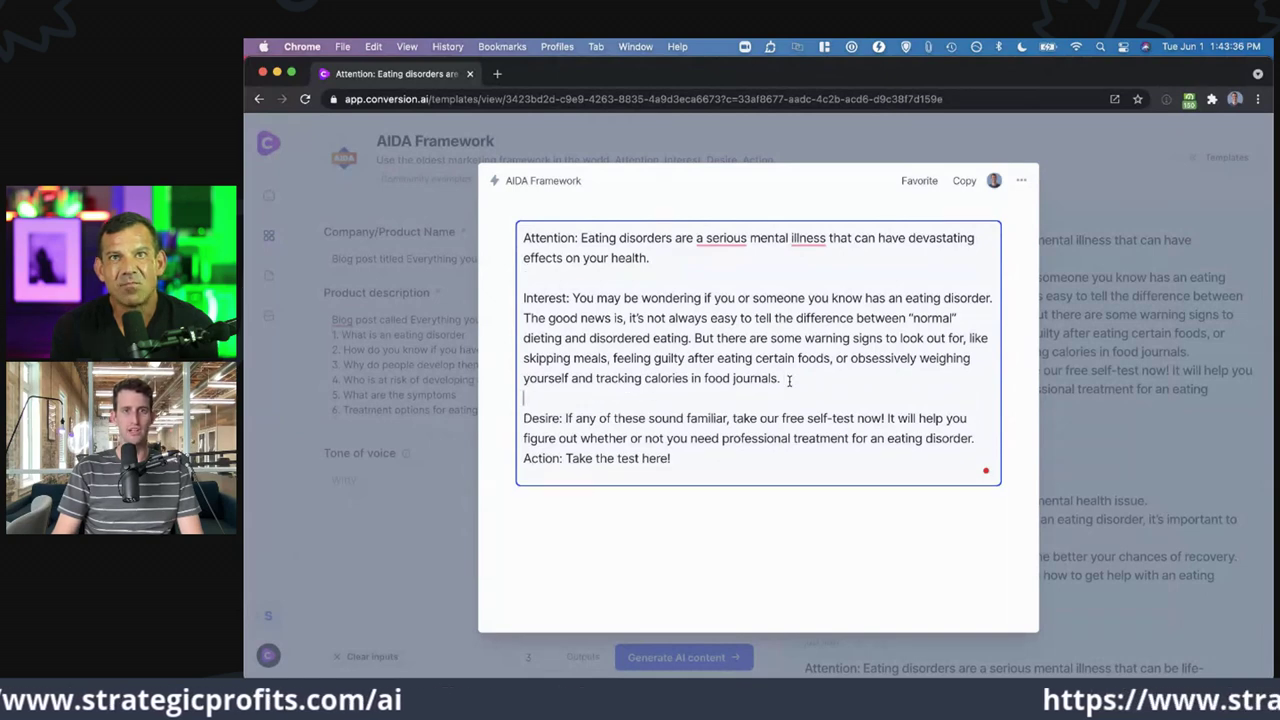
key(Return)
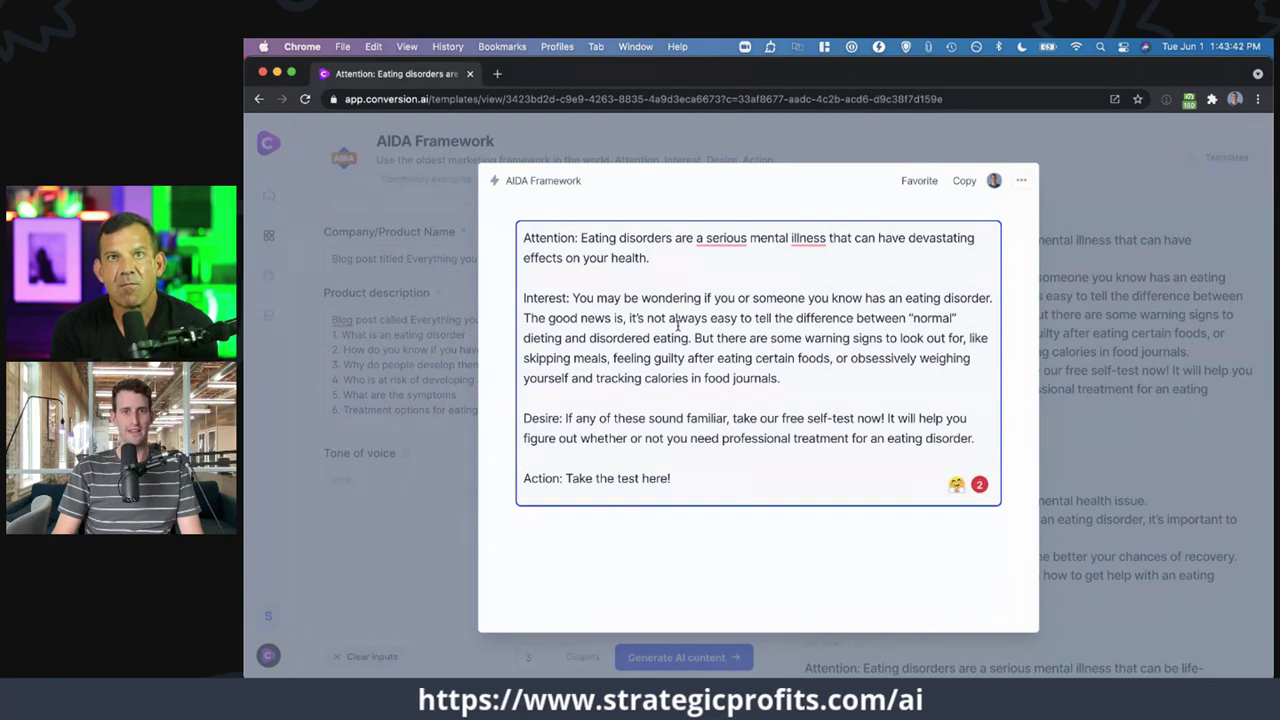
- Read the phrase about feeling guilty after eating in the first output, and review the second and third AIDA outputs
drag(613, 357, 630, 356)
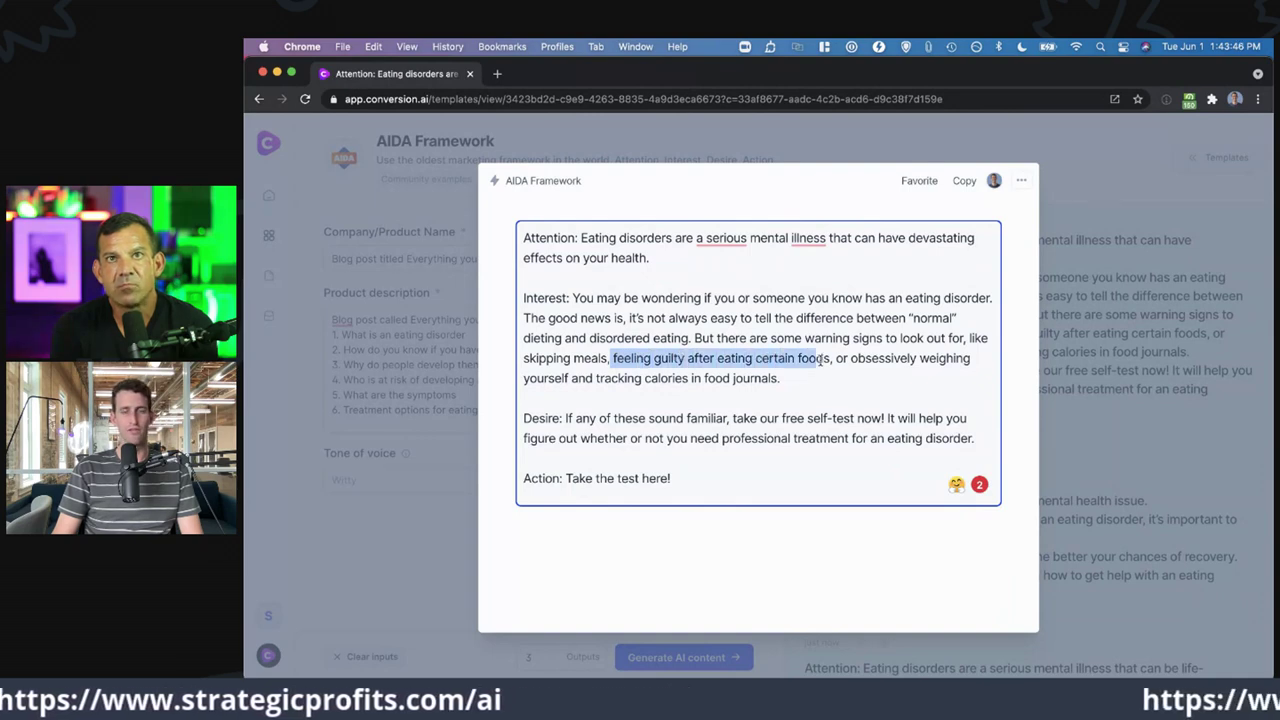
click(1173, 310)
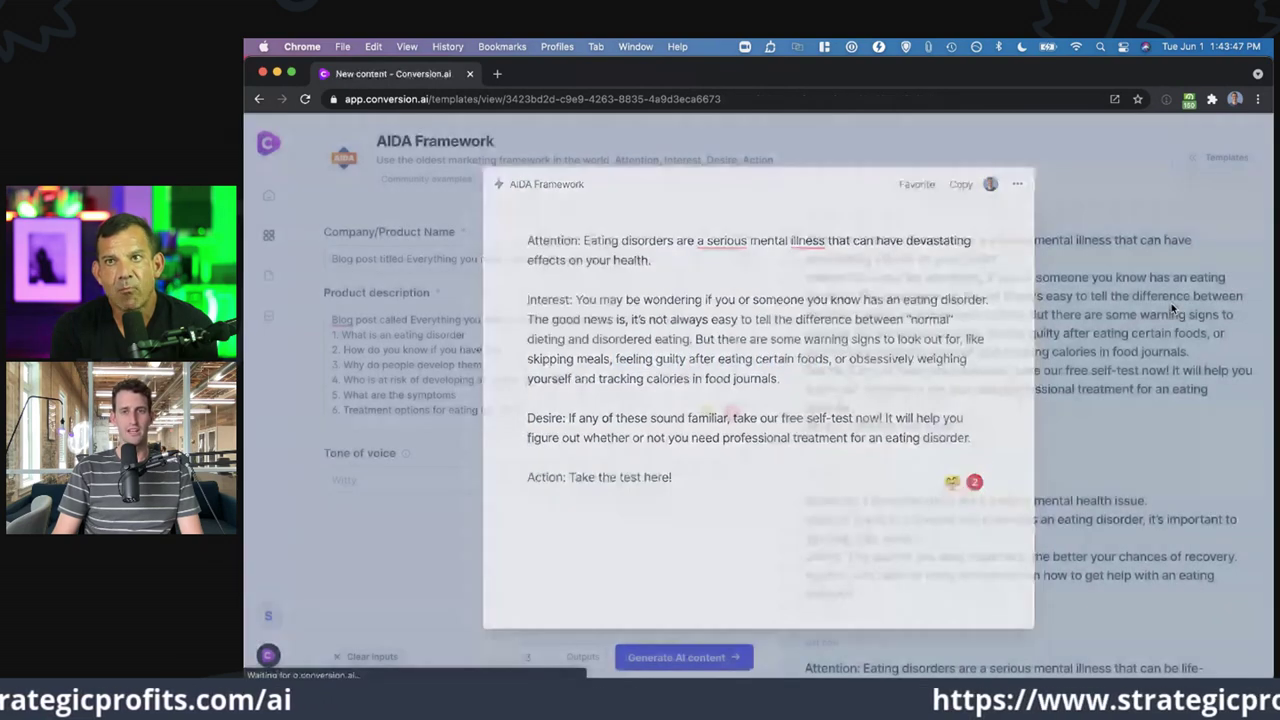
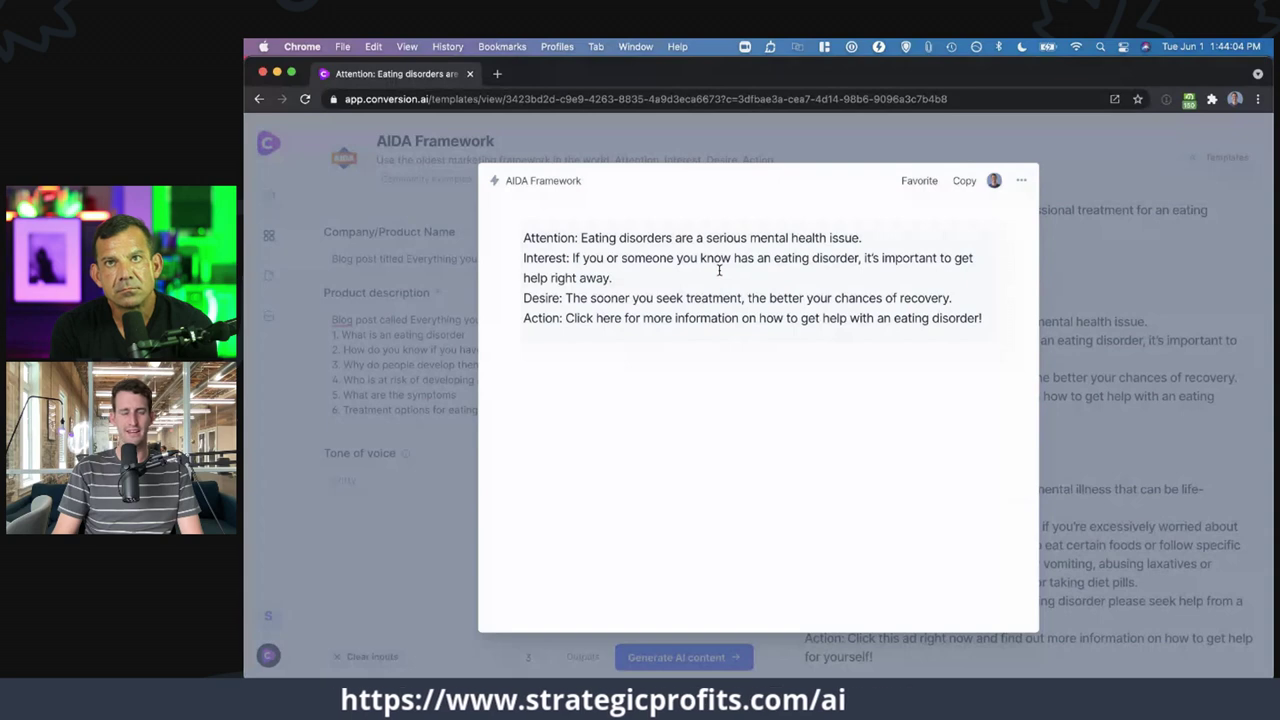
click(1128, 289)
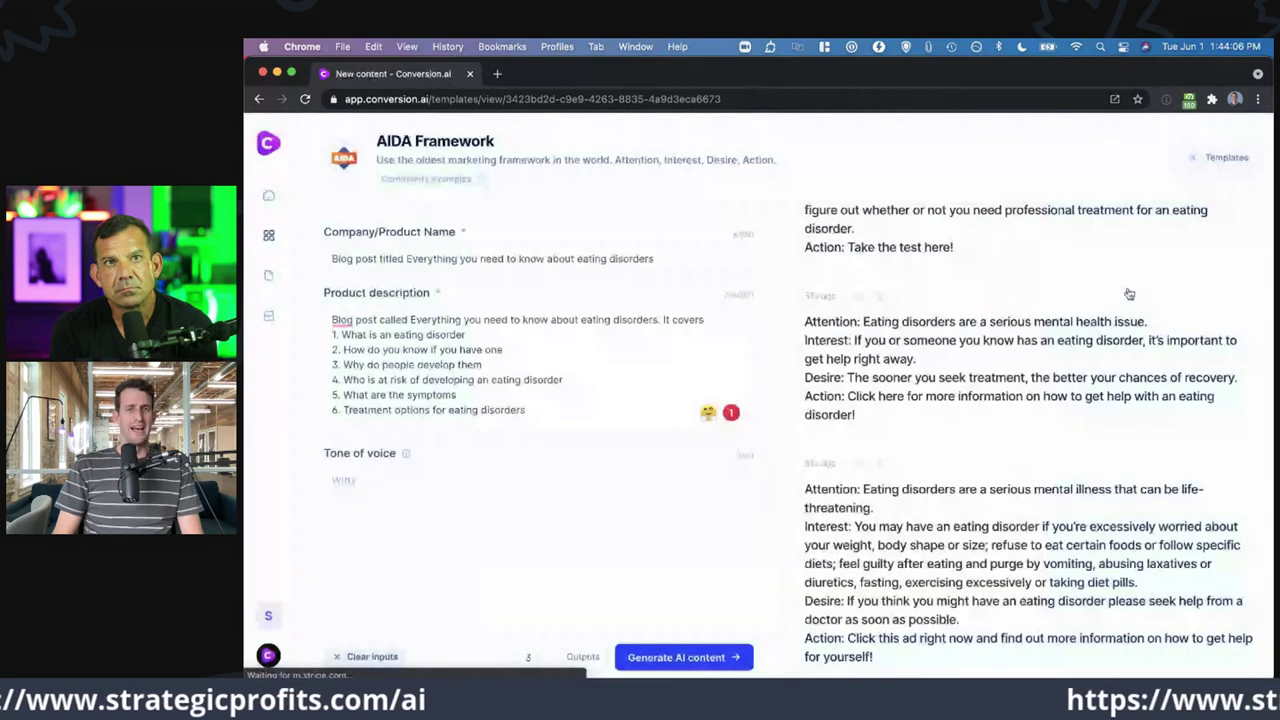
scroll(1014, 489, down, 3)
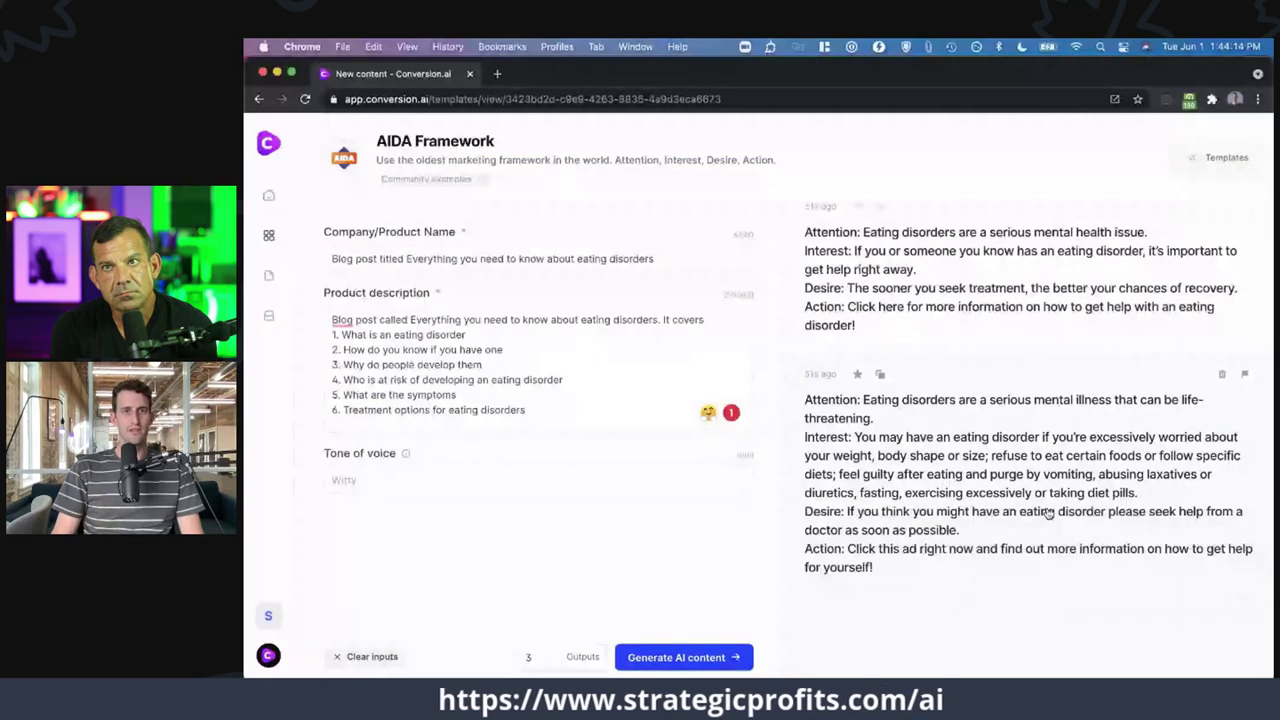
- Copy the company/product name text and return to the template library
triple_click(660, 262)
key(super+c)
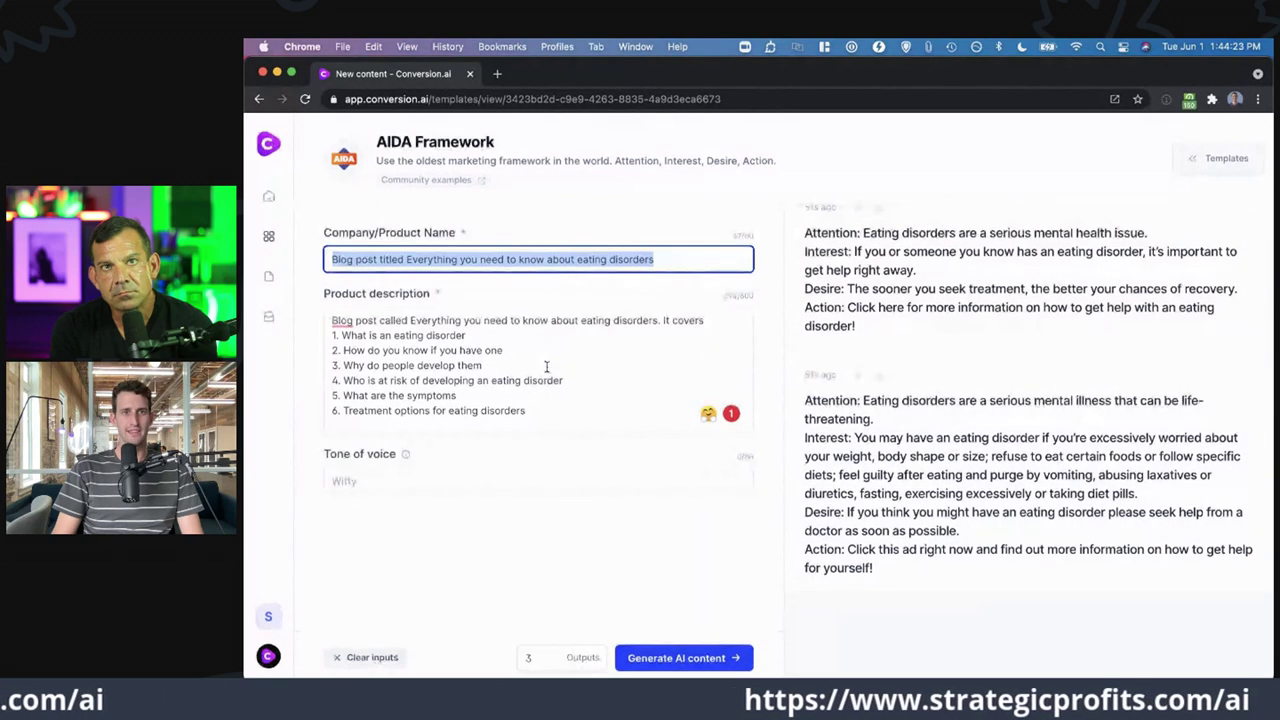
click(455, 191)
click(259, 101)
click(259, 101)
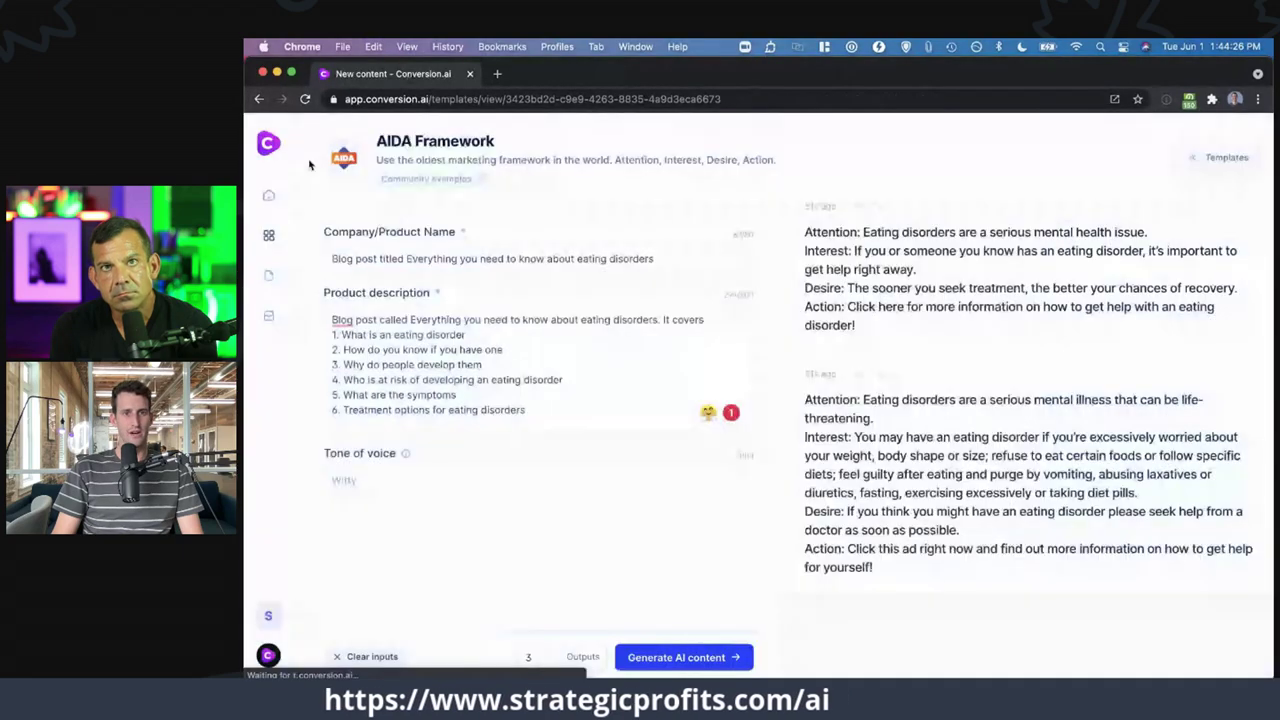
- Search the templates for "angle" and open the Marketing angles template
scroll(972, 573, down, 3)
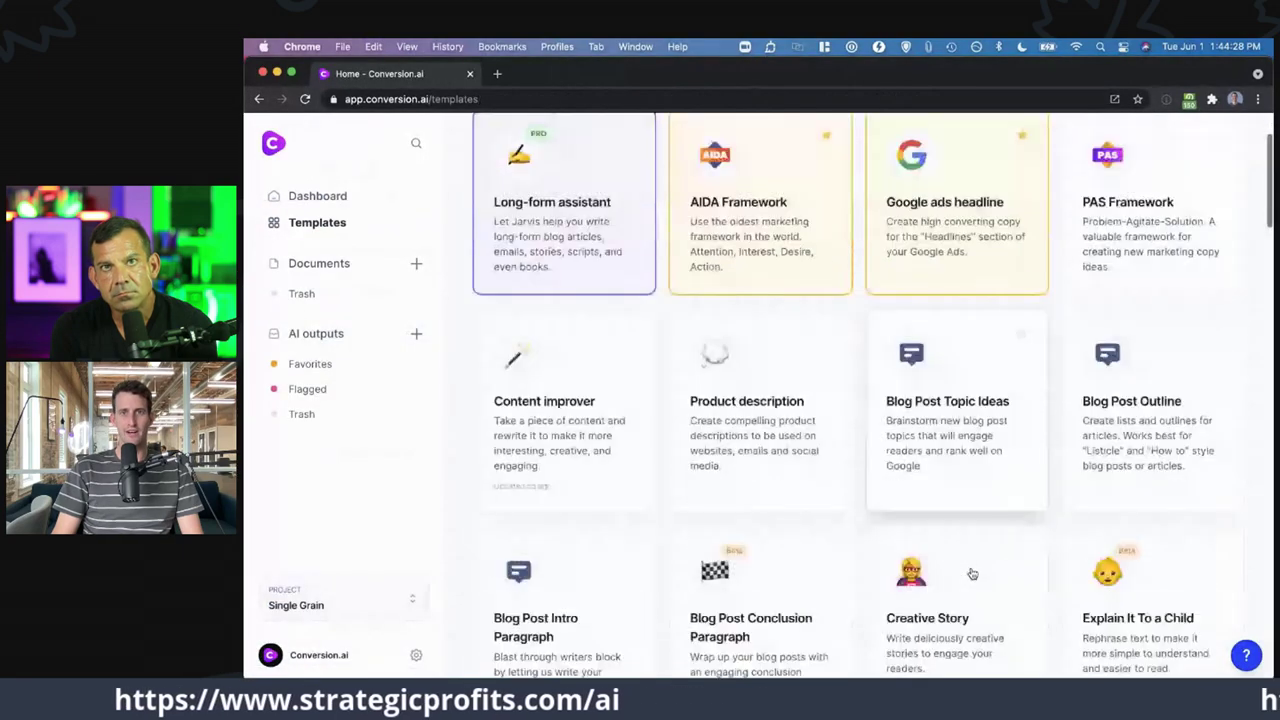
scroll(971, 571, up, 3)
click(1149, 145)
text(angle)
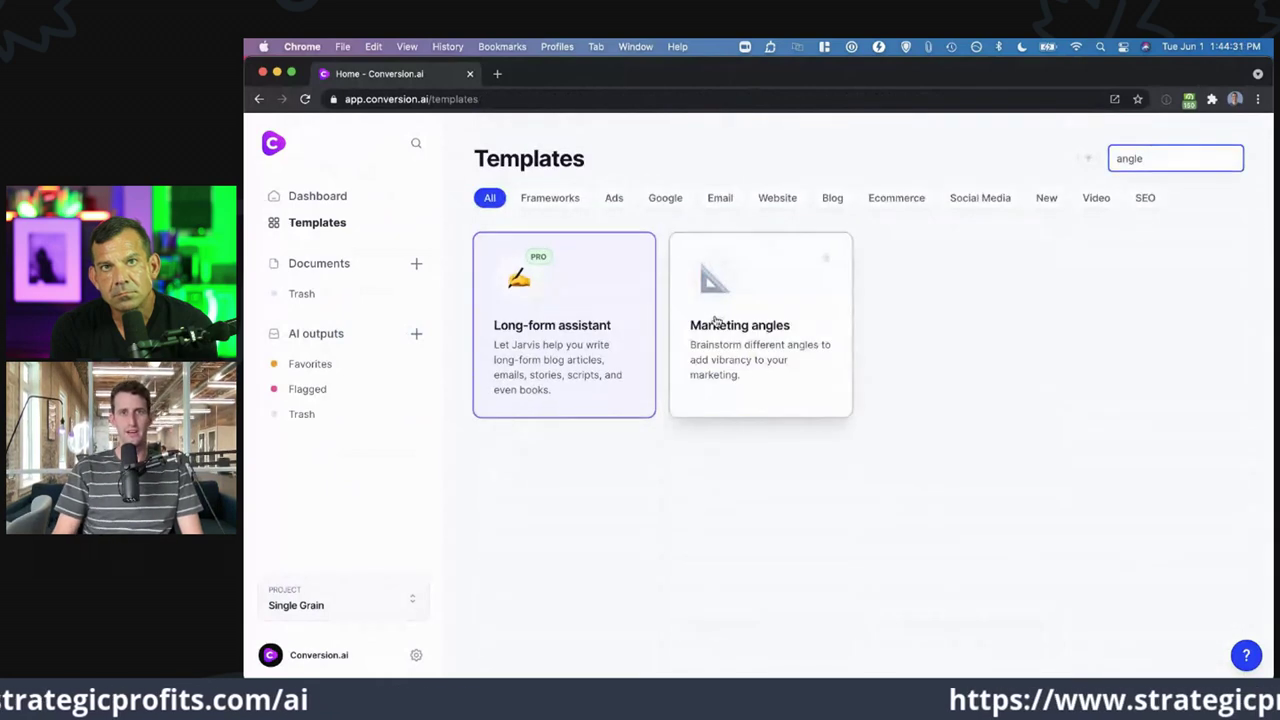
click(715, 317)
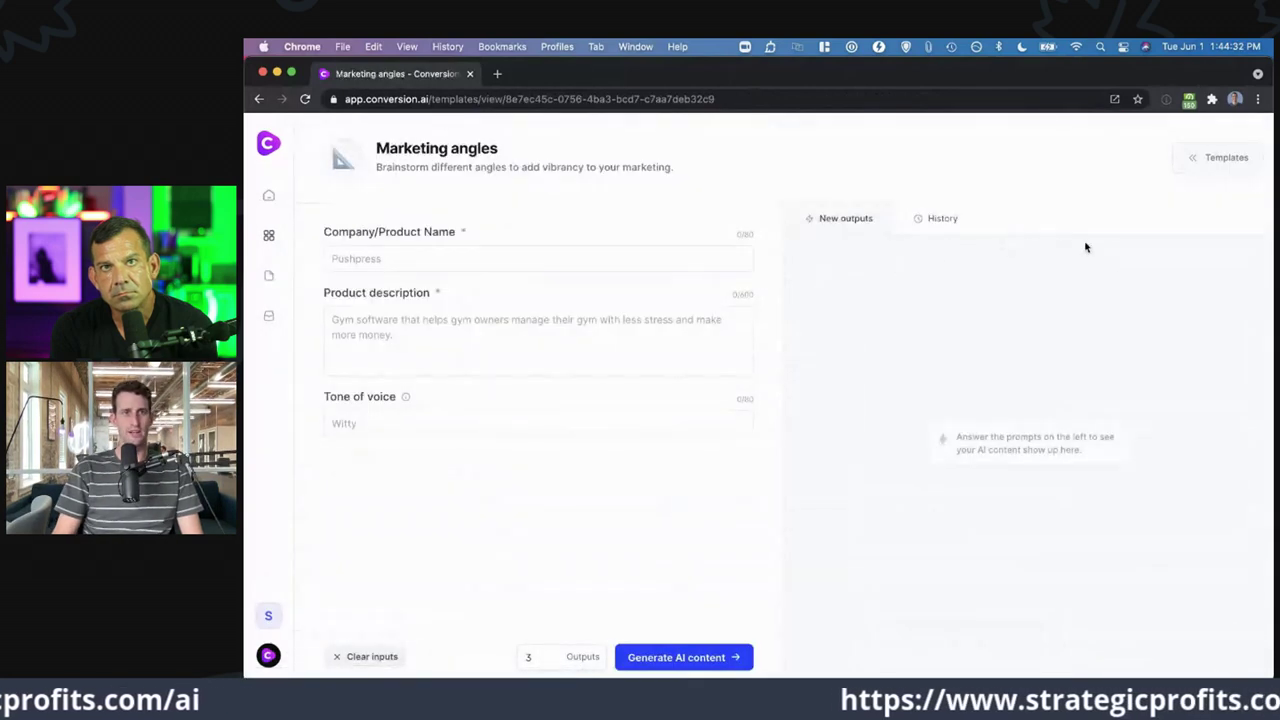
- Fill both the company/product name and product description with the copied "Blog post titled Everything you need to know about eating disorders"
click(547, 262)
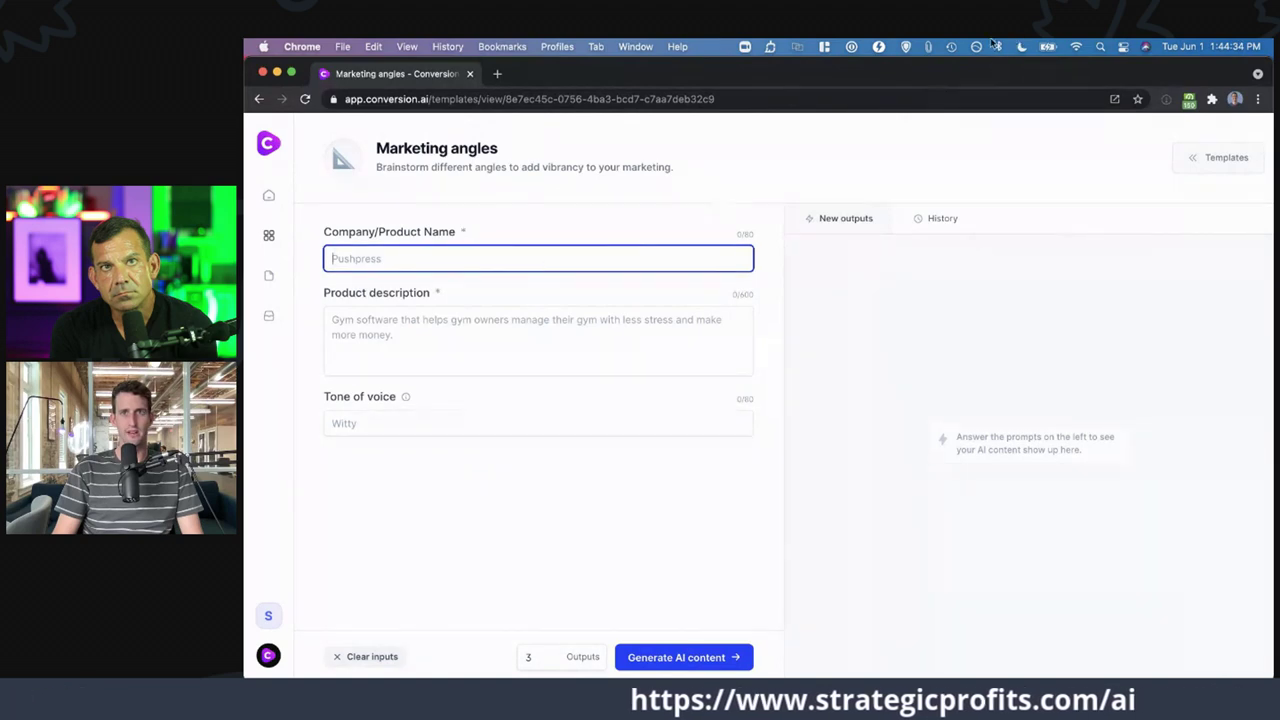
click(927, 46)
click(1030, 90)
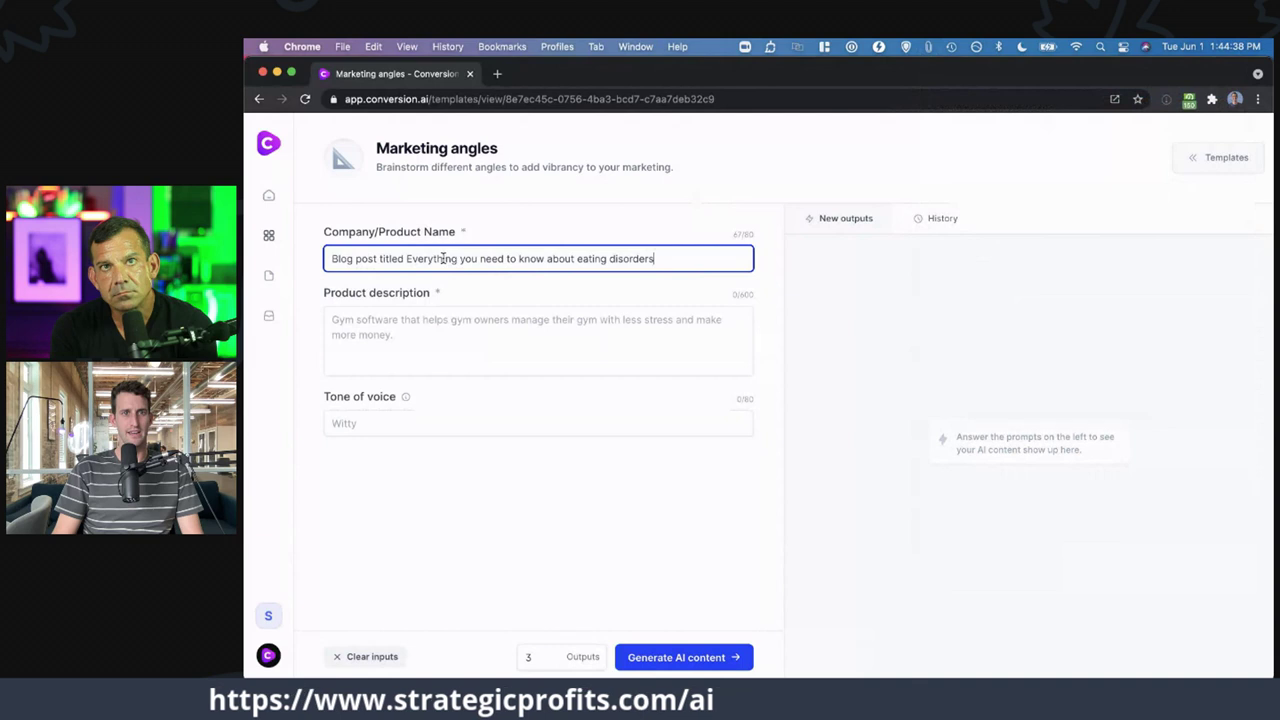
click(423, 330)
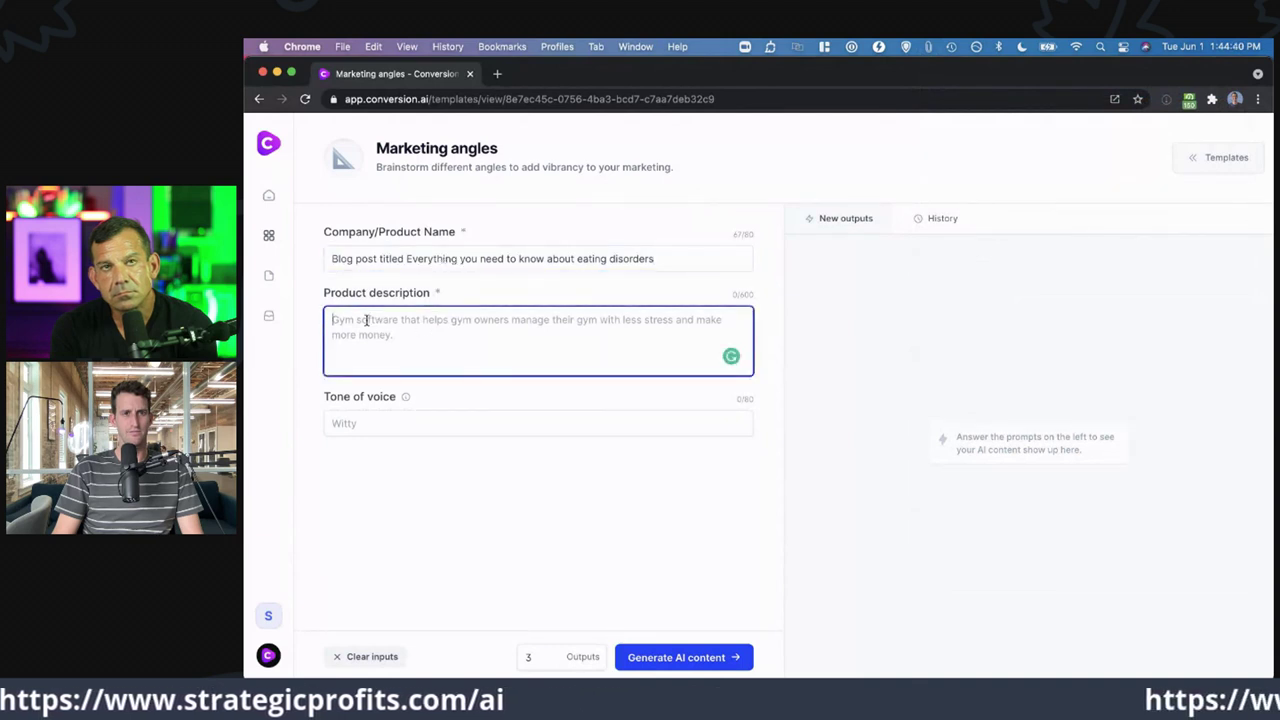
key(super+v)
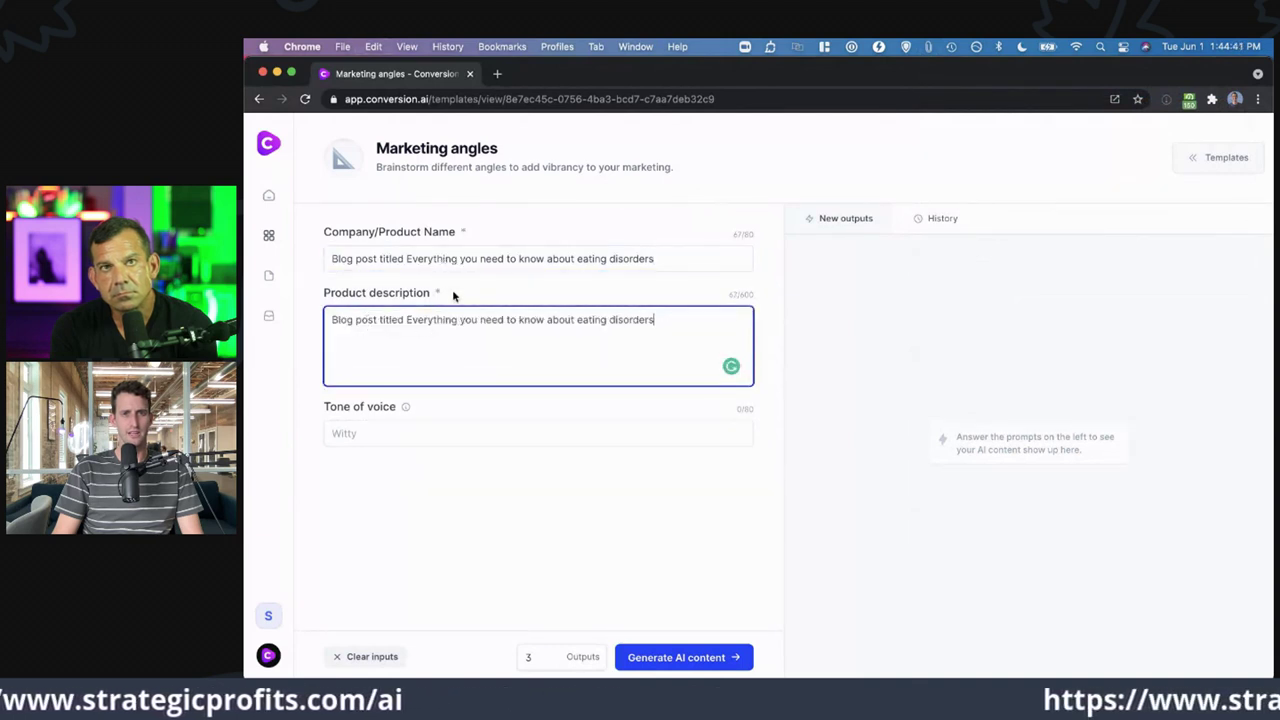
- Generate 3 marketing angle outputs for the blog post and look through them
click(675, 662)
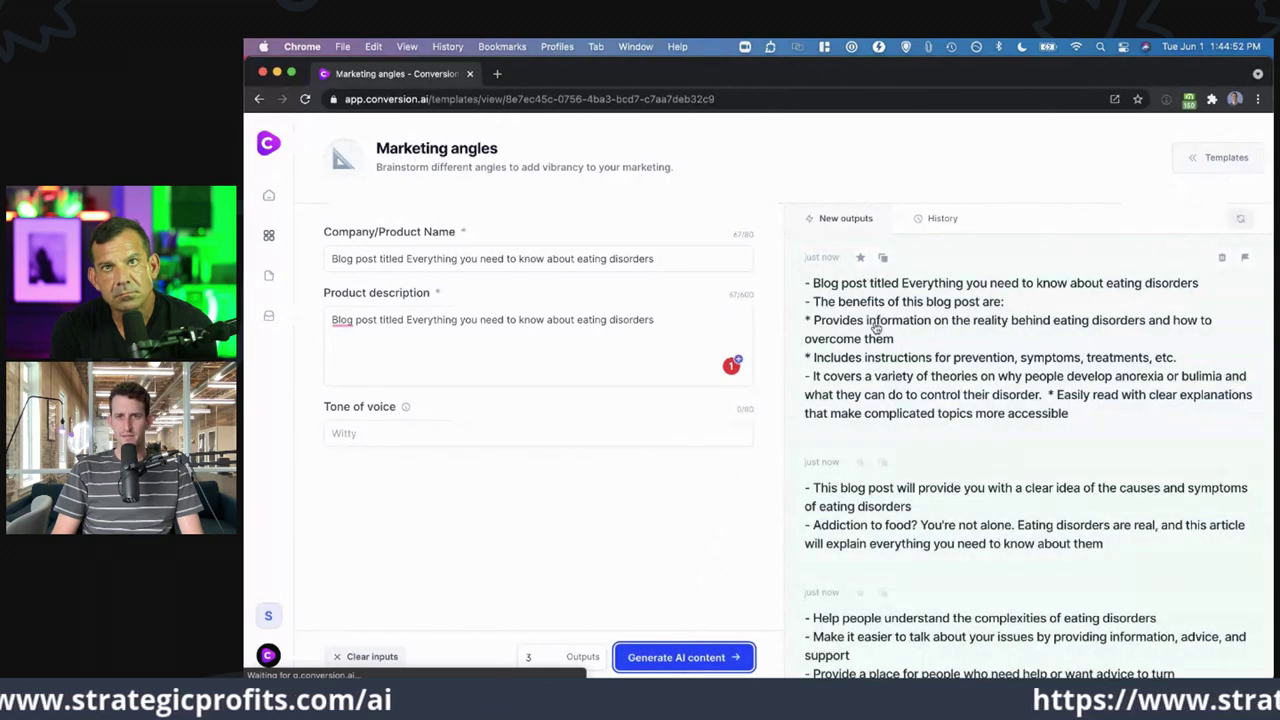
scroll(874, 330, down, 1)
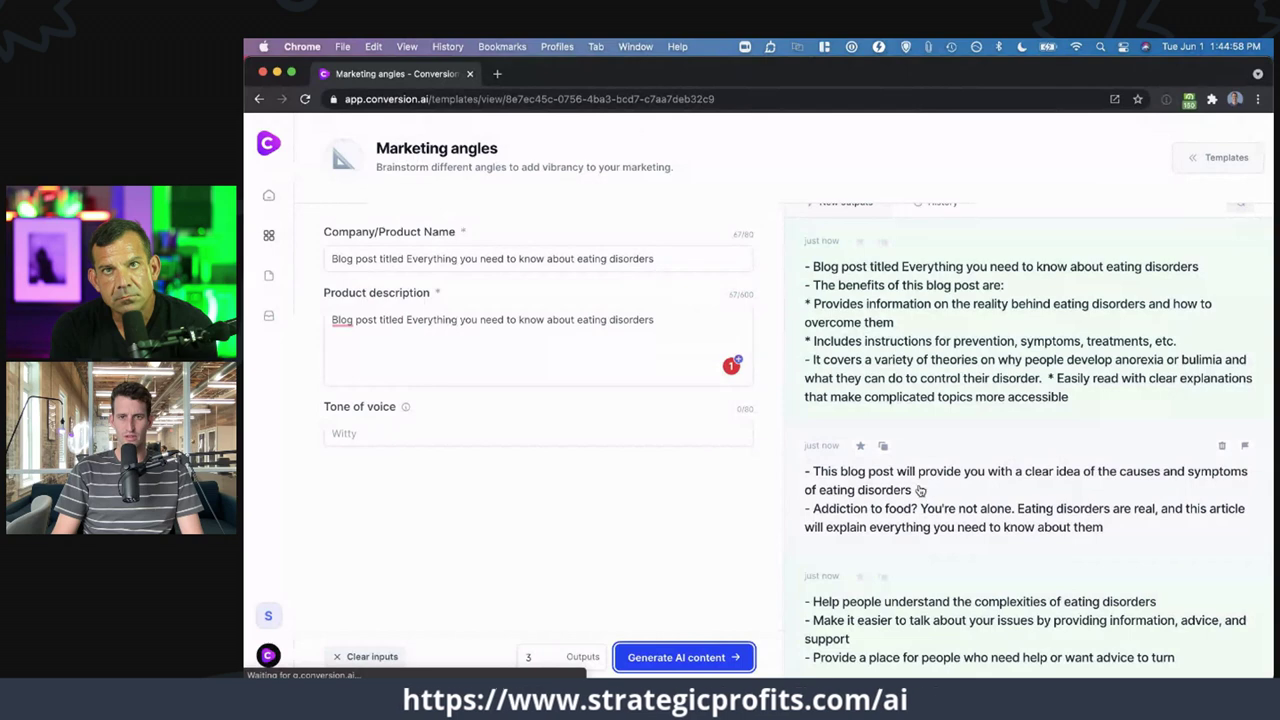
scroll(917, 500, down, 1)
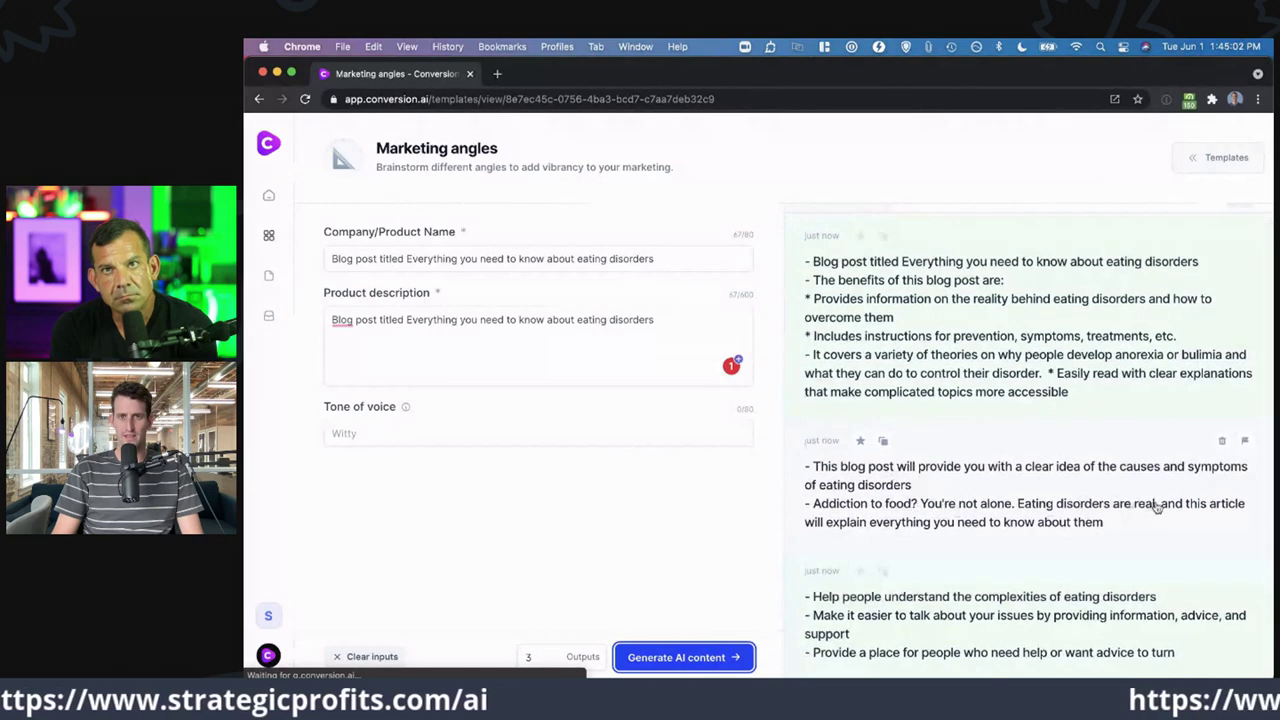
scroll(1125, 515, down, 1)
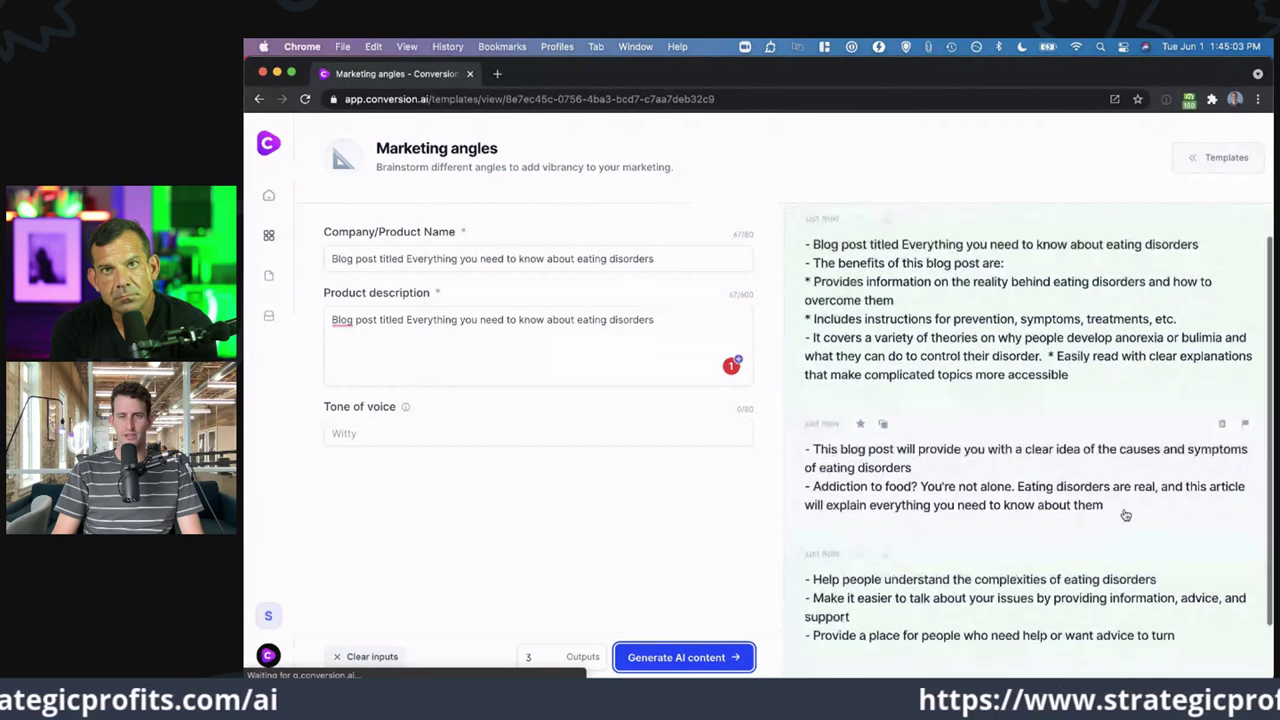
scroll(1125, 515, down, 1)
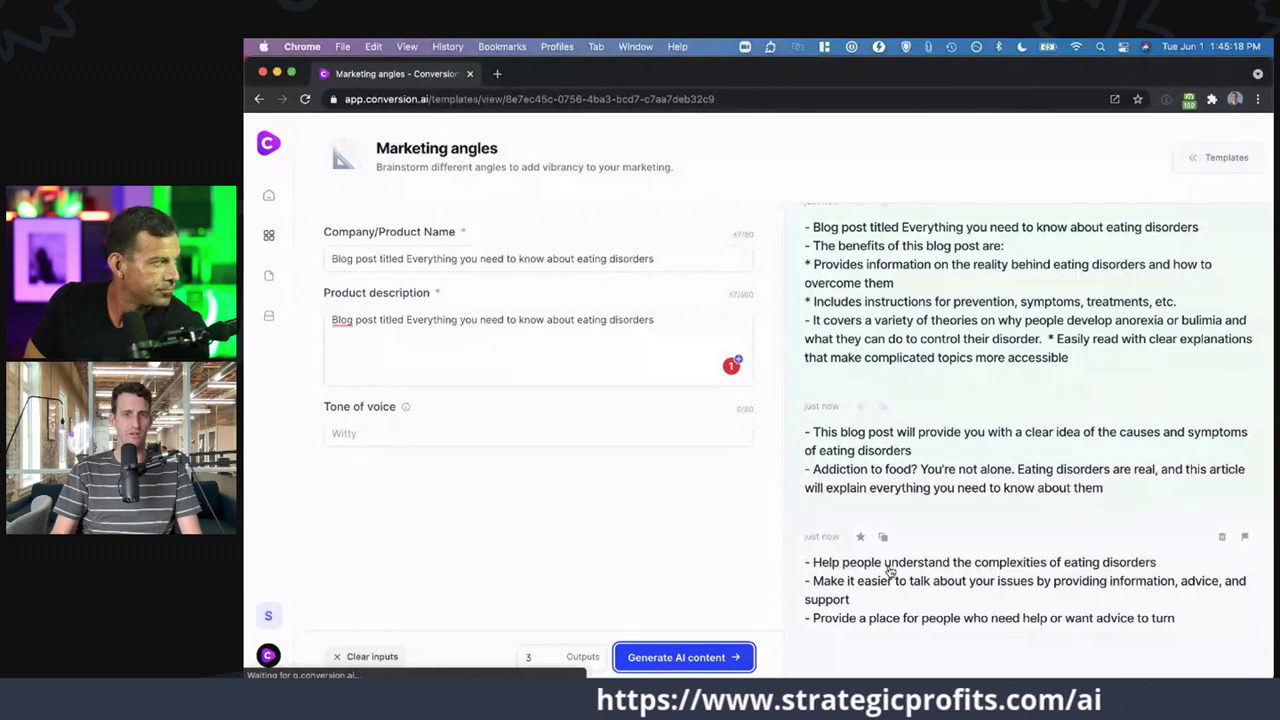
scroll(890, 570, down, 1)
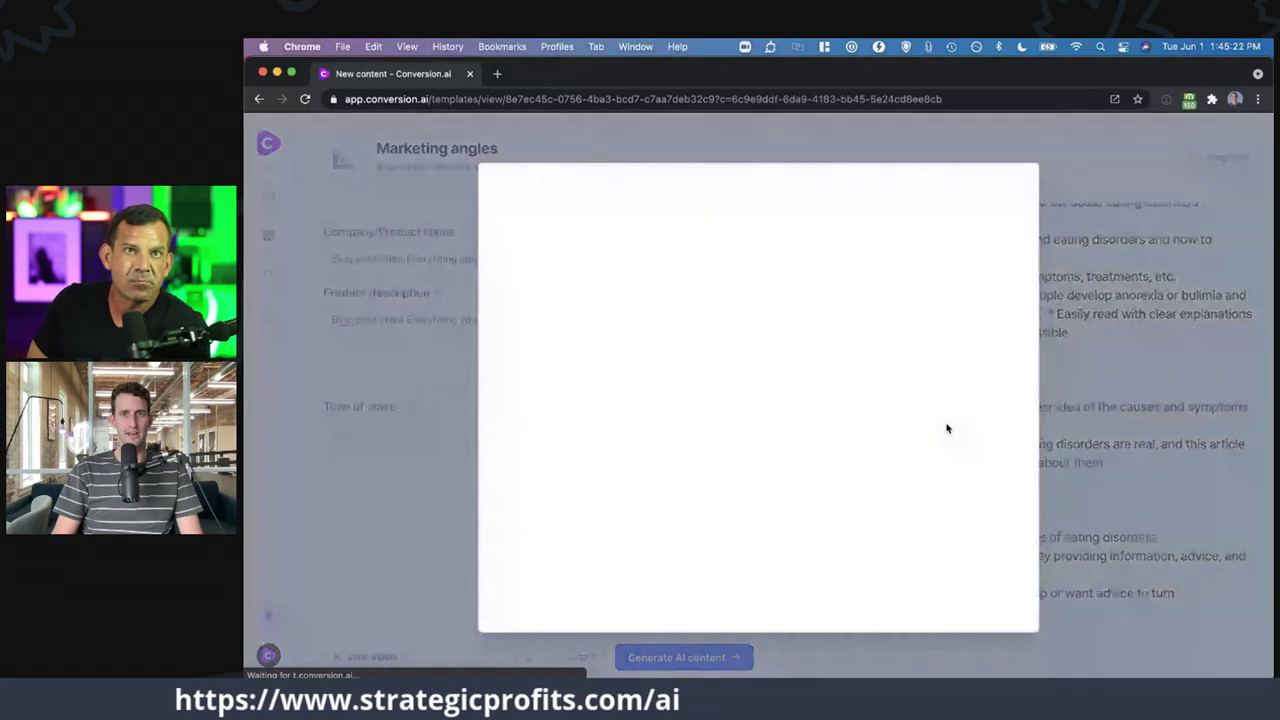
- Insert a blank line between the two points of the second output, examine "Addiction to food? You're not alone.", and close the output
click(642, 247)
click(640, 256)
key(Return)
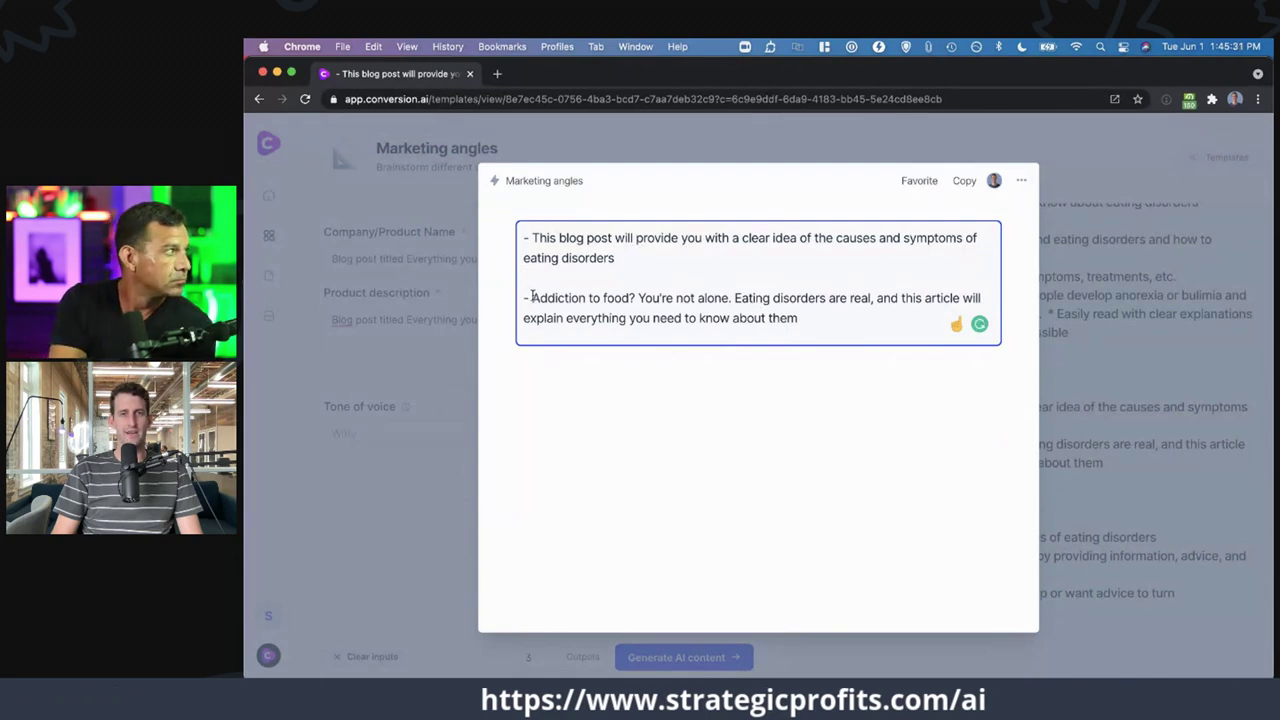
drag(544, 293, 731, 294)
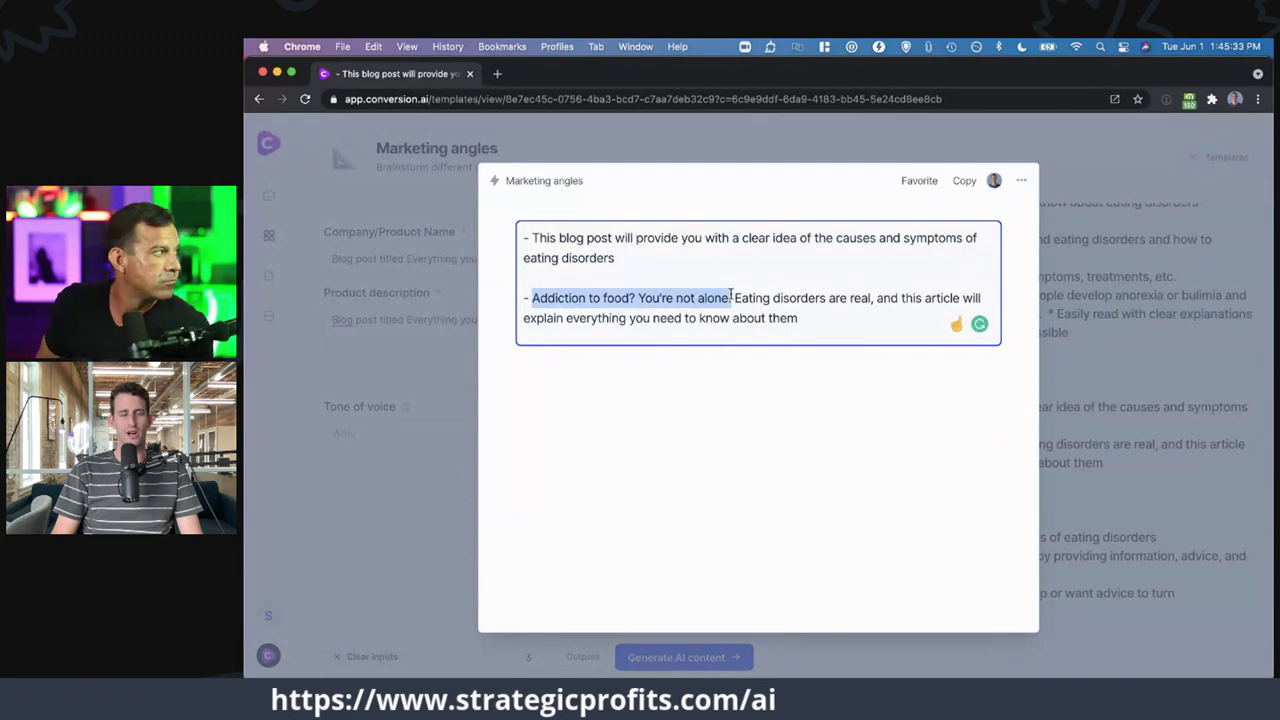
click(731, 294)
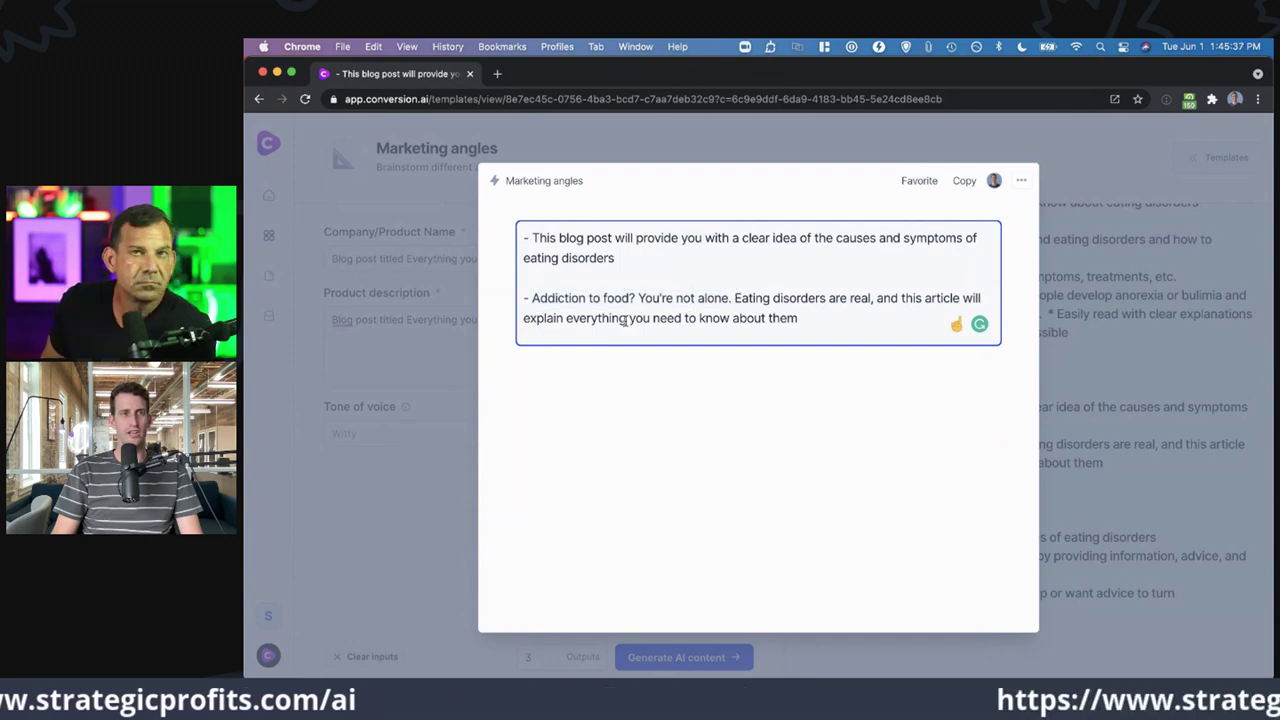
click(337, 358)
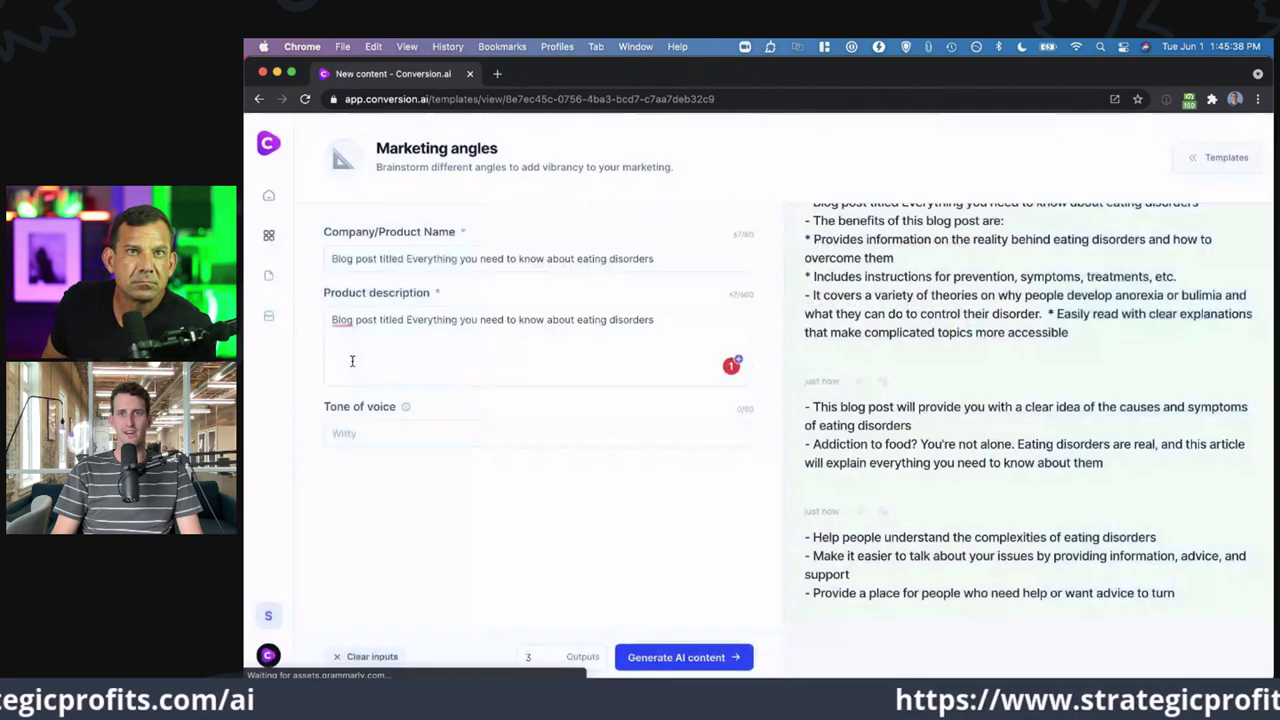
- Open the third marketing angles output, put blank lines between its points, close it and look back over the outputs
click(983, 561)
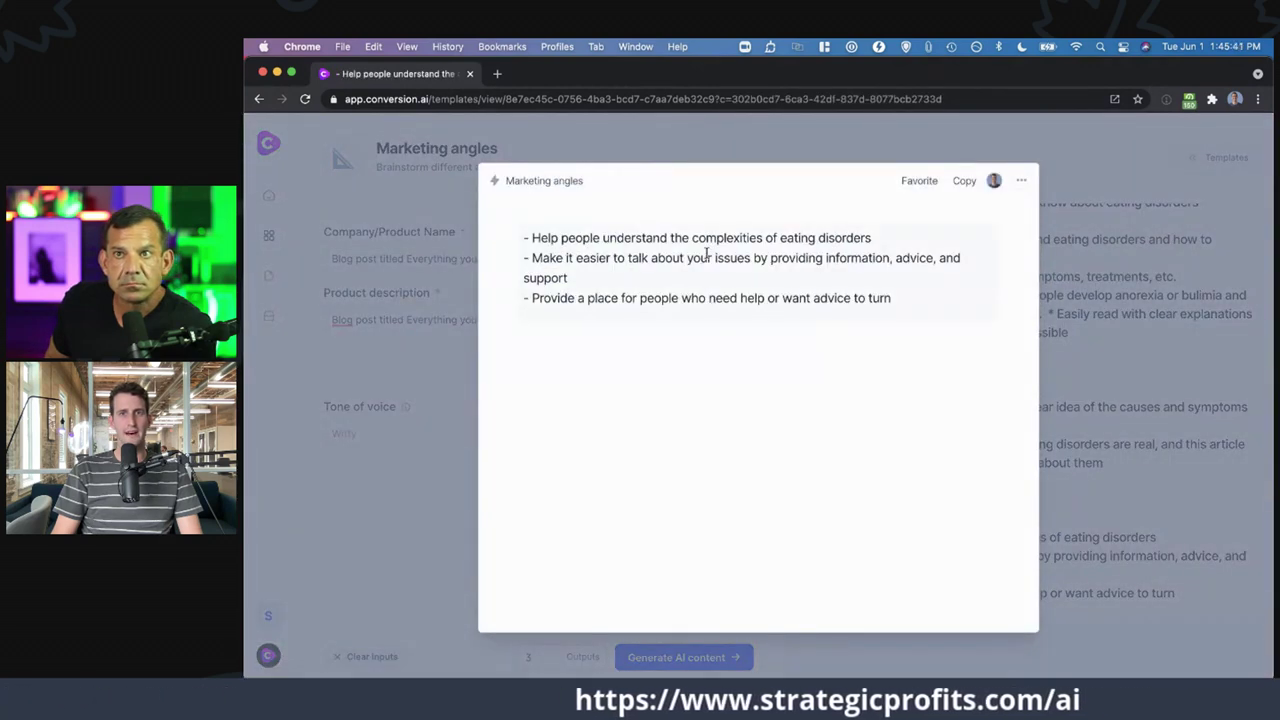
click(872, 236)
key(Return)
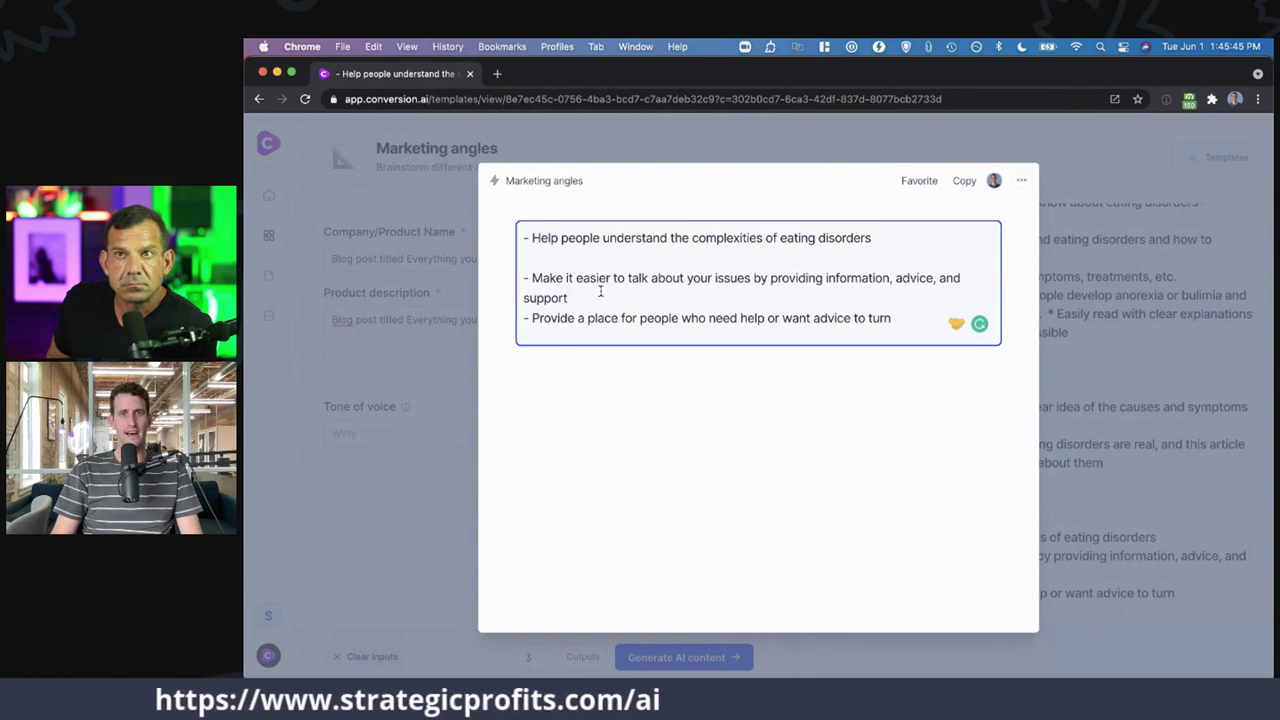
key(Return)
click(394, 298)
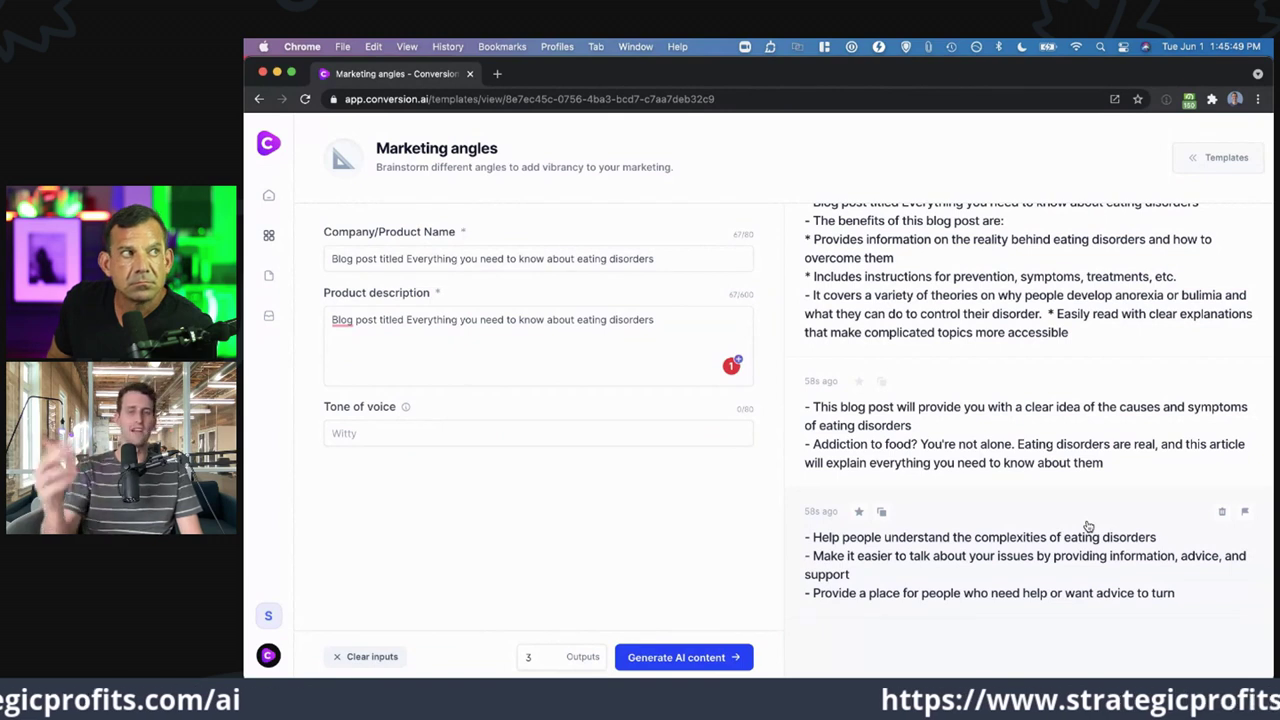
scroll(900, 420, up, 1)
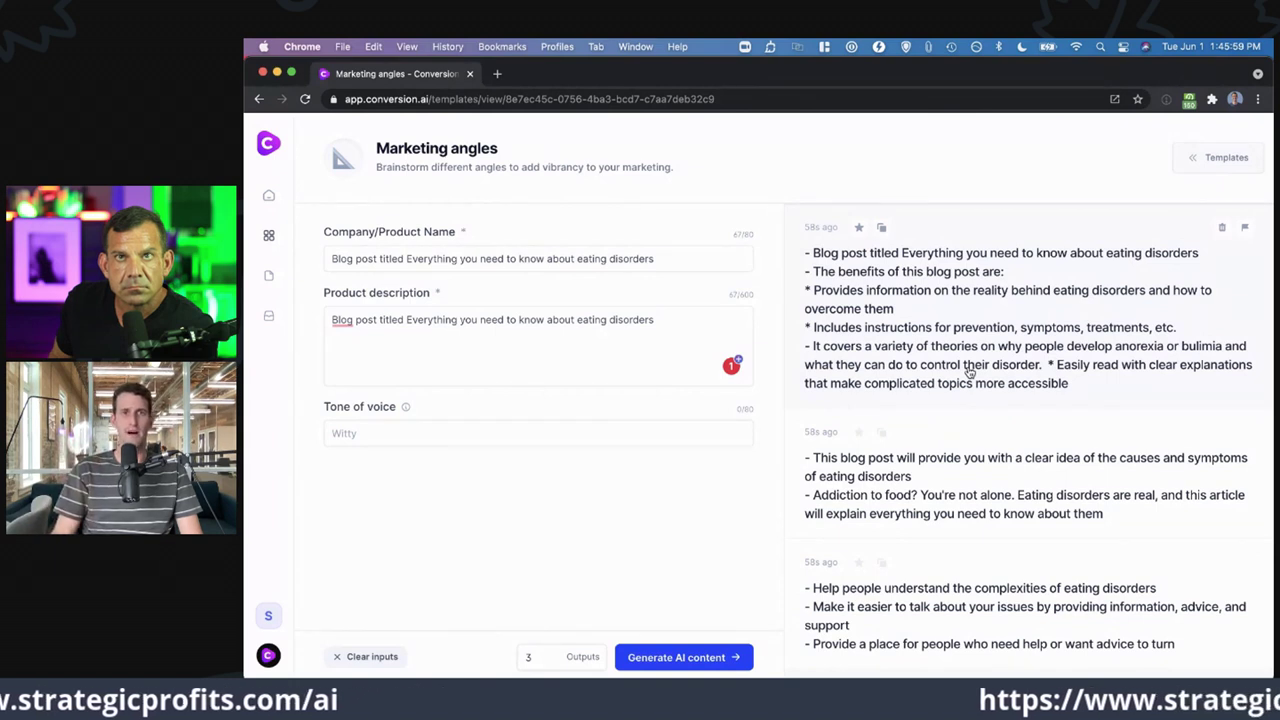
click(675, 317)
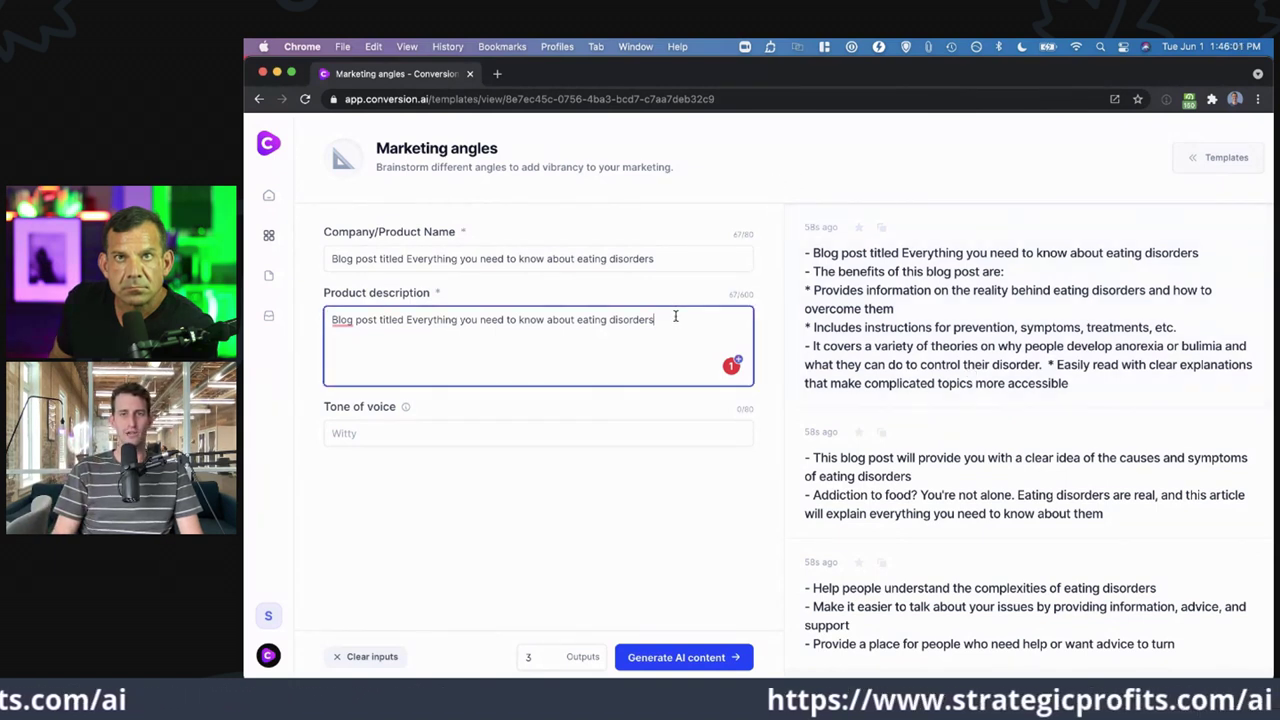
key(super+a)
key(super+x)
key(super+z)
click(674, 316)
click(764, 160)
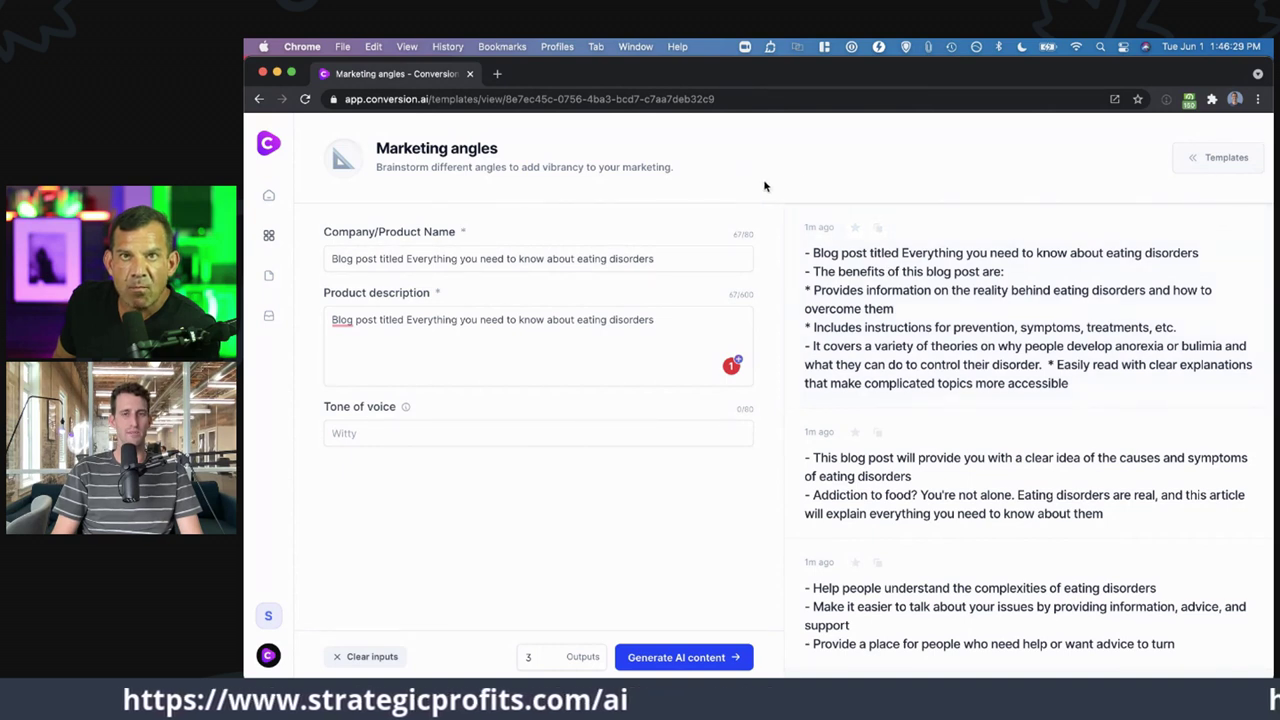
click(703, 323)
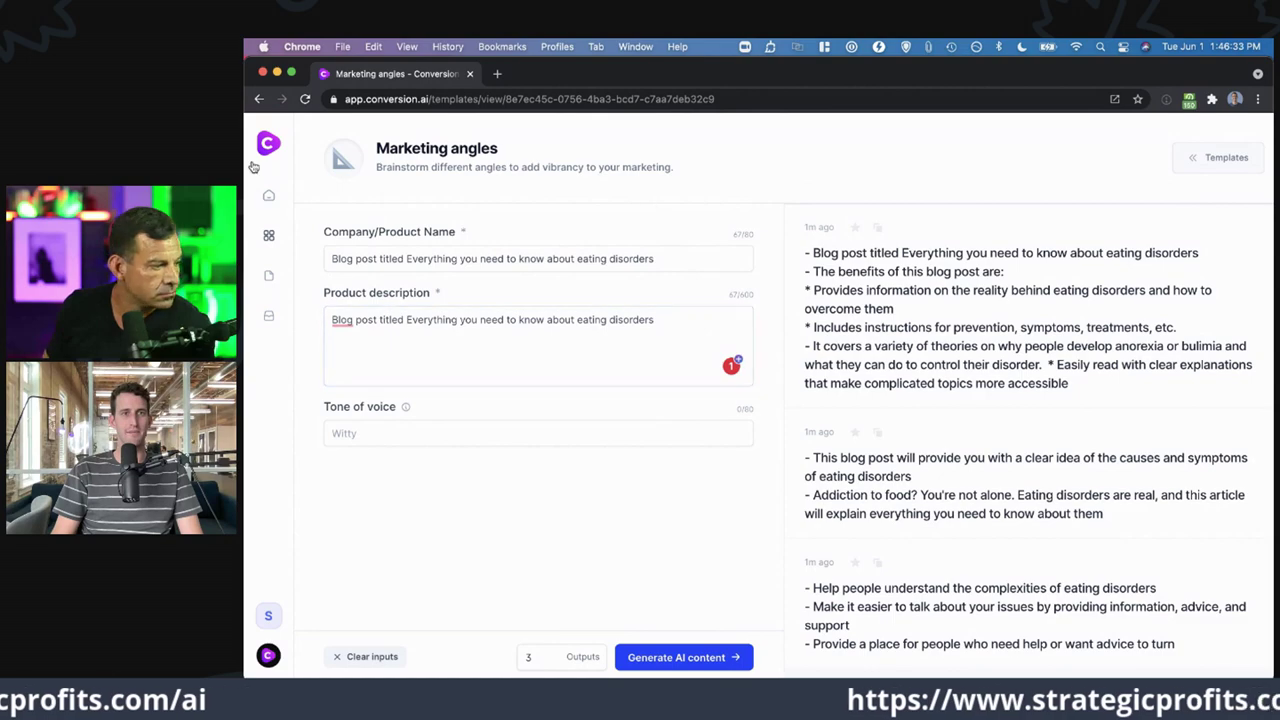
click(990, 600)
click(299, 166)
- Return to the template gallery, look through the available templates and open the Long-form assistant
click(270, 235)
scroll(1085, 405, down, 5)
scroll(1085, 405, down, 10)
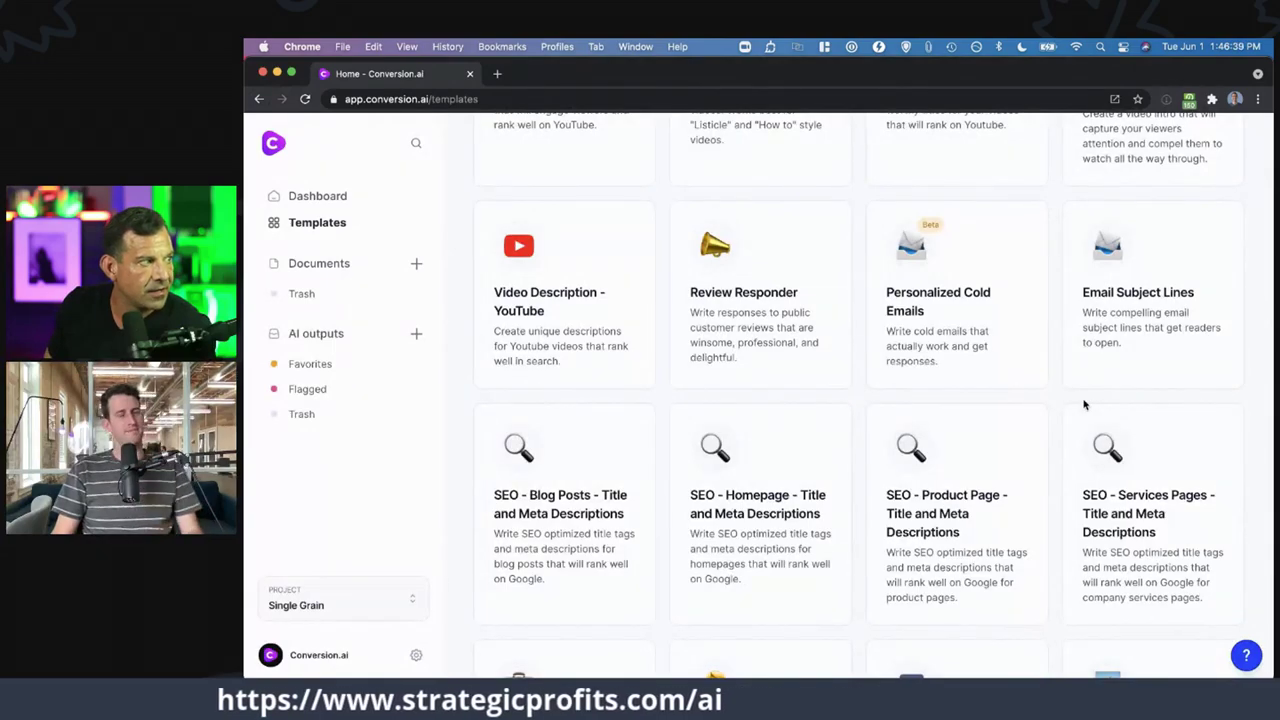
scroll(1085, 405, up, 10)
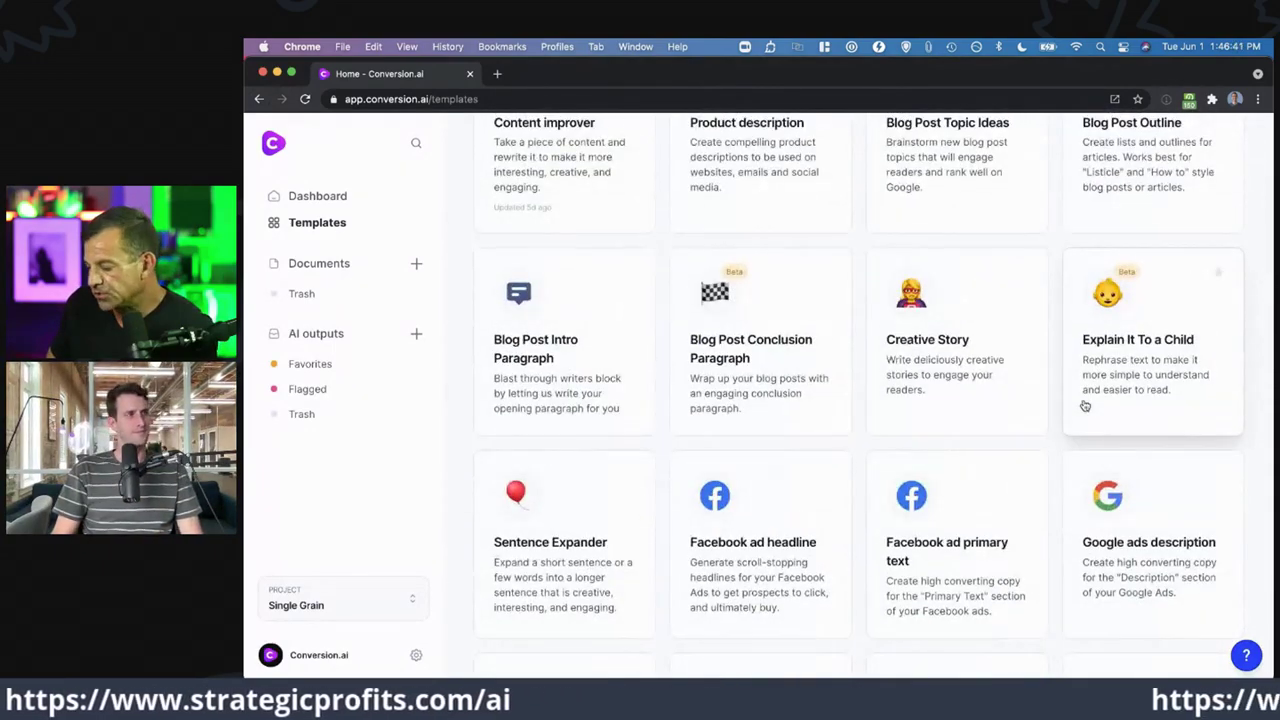
scroll(1085, 405, up, 5)
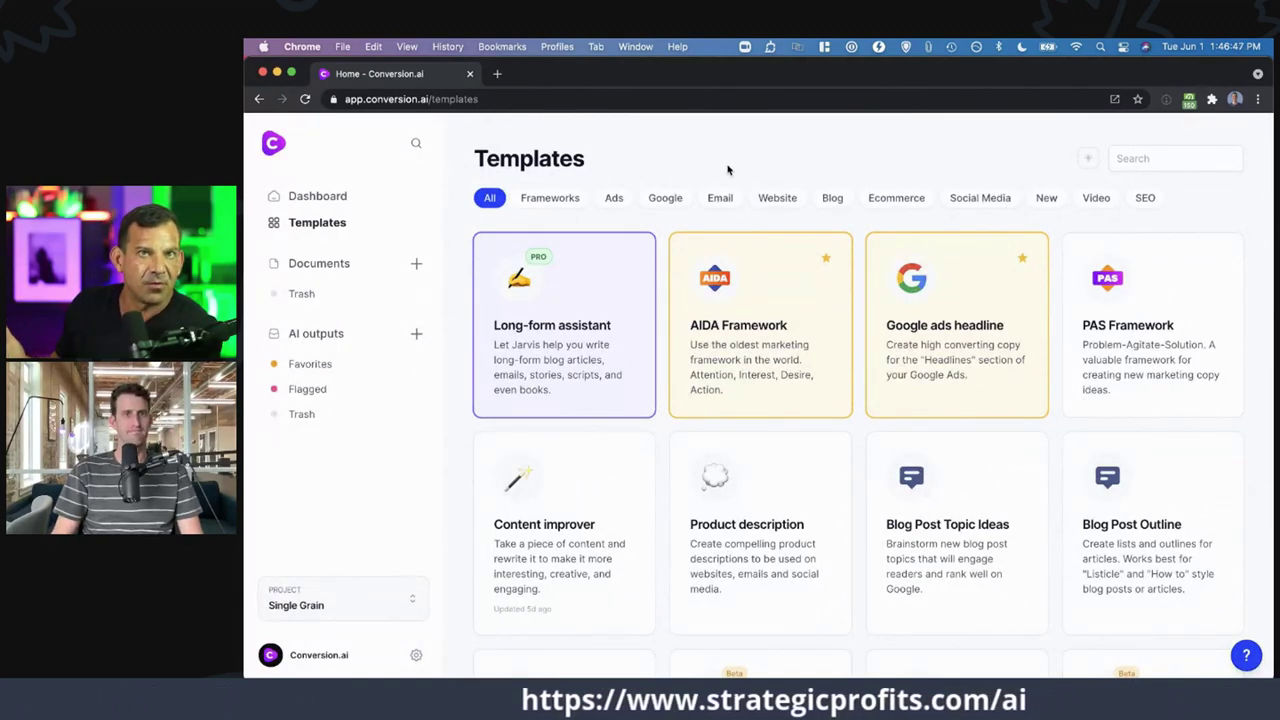
click(597, 330)
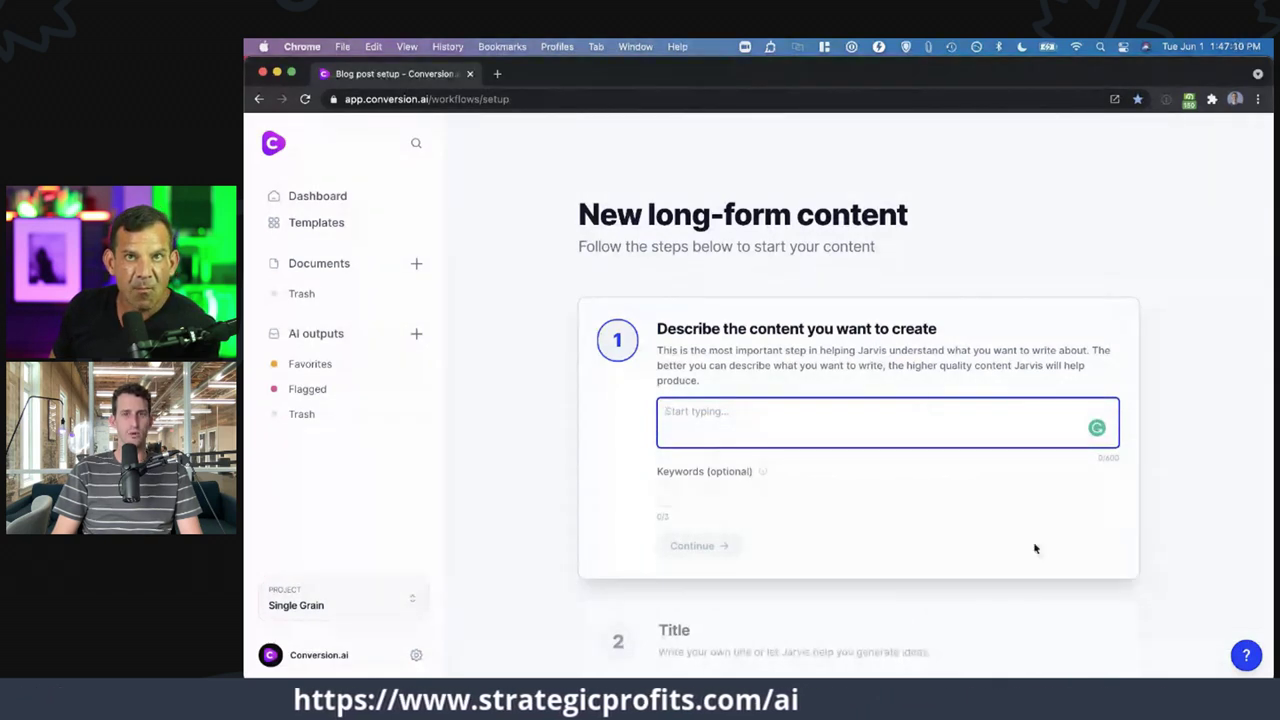
- Go back to the template gallery and examine the available templates, including the Content improver
key(super+bracketleft)
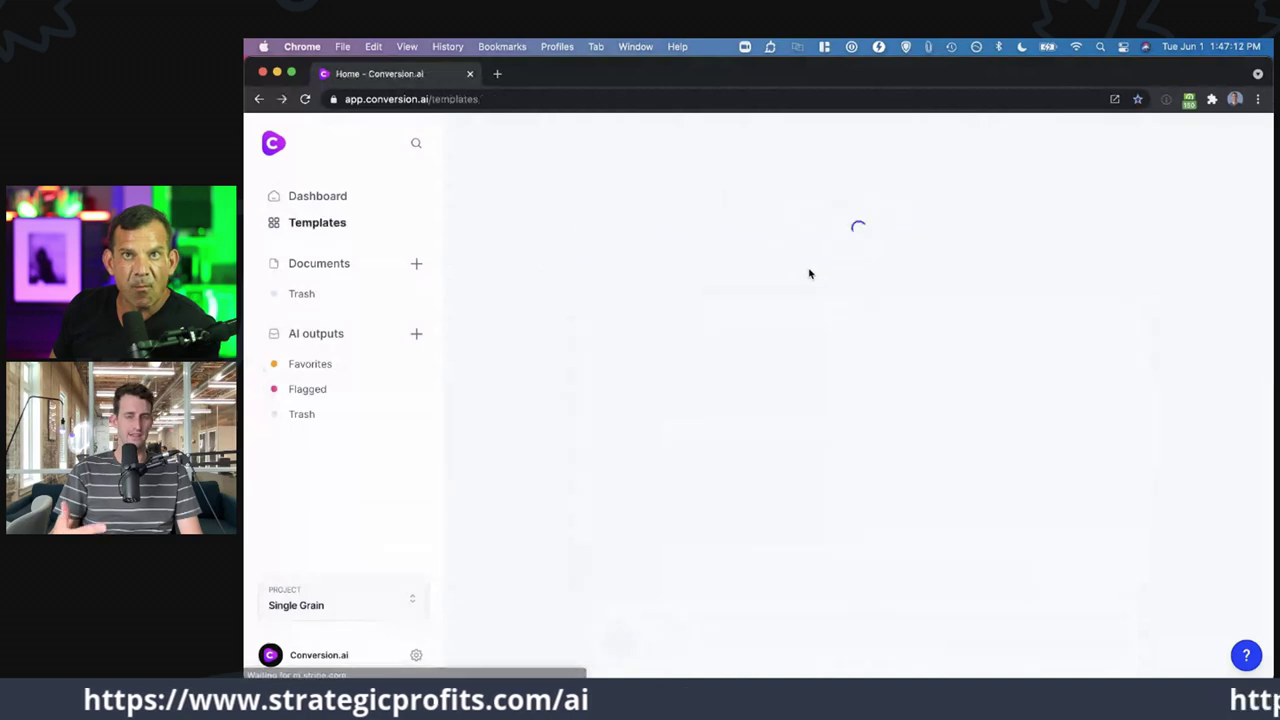
scroll(821, 325, down, 3)
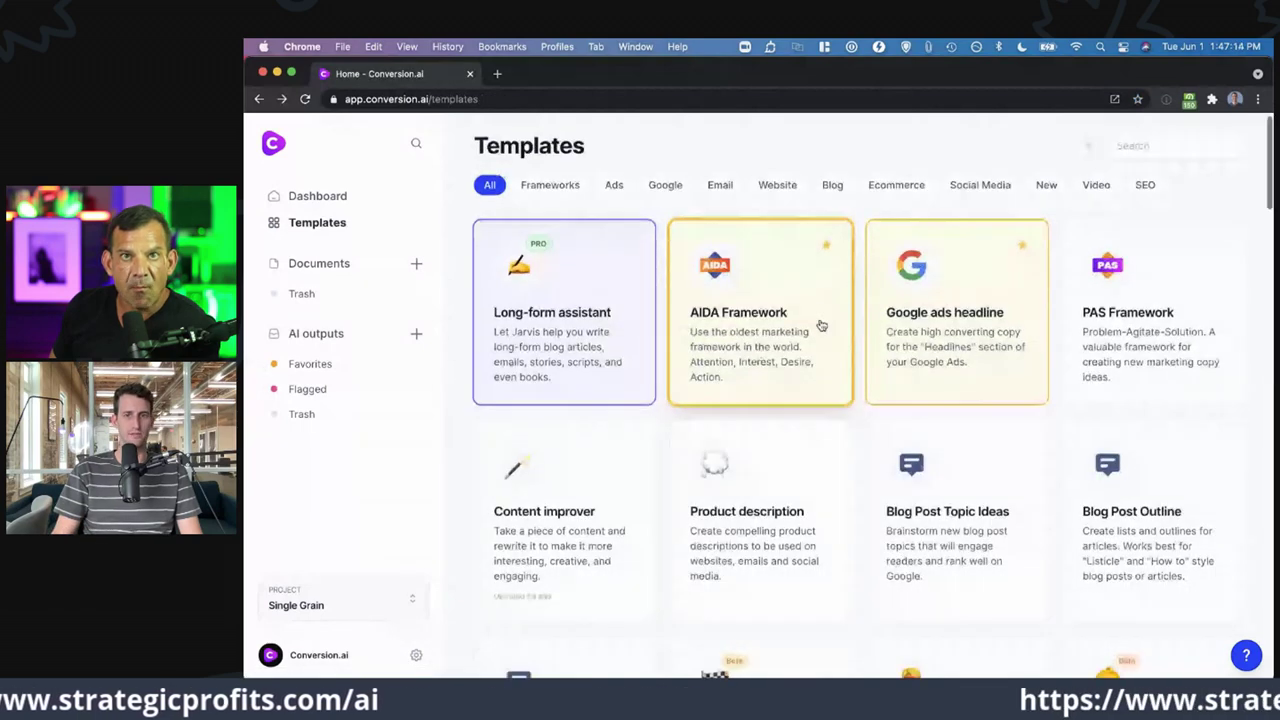
scroll(821, 325, down, 5)
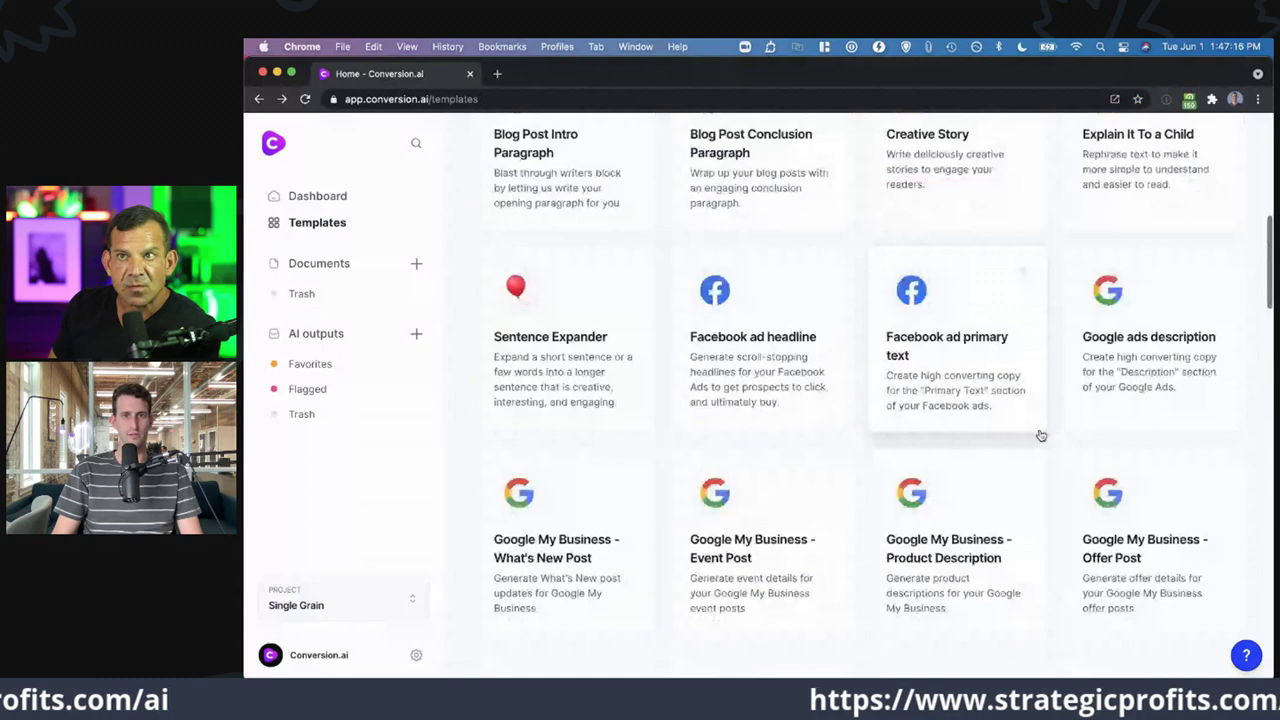
scroll(832, 370, down, 4)
scroll(903, 415, down, 2)
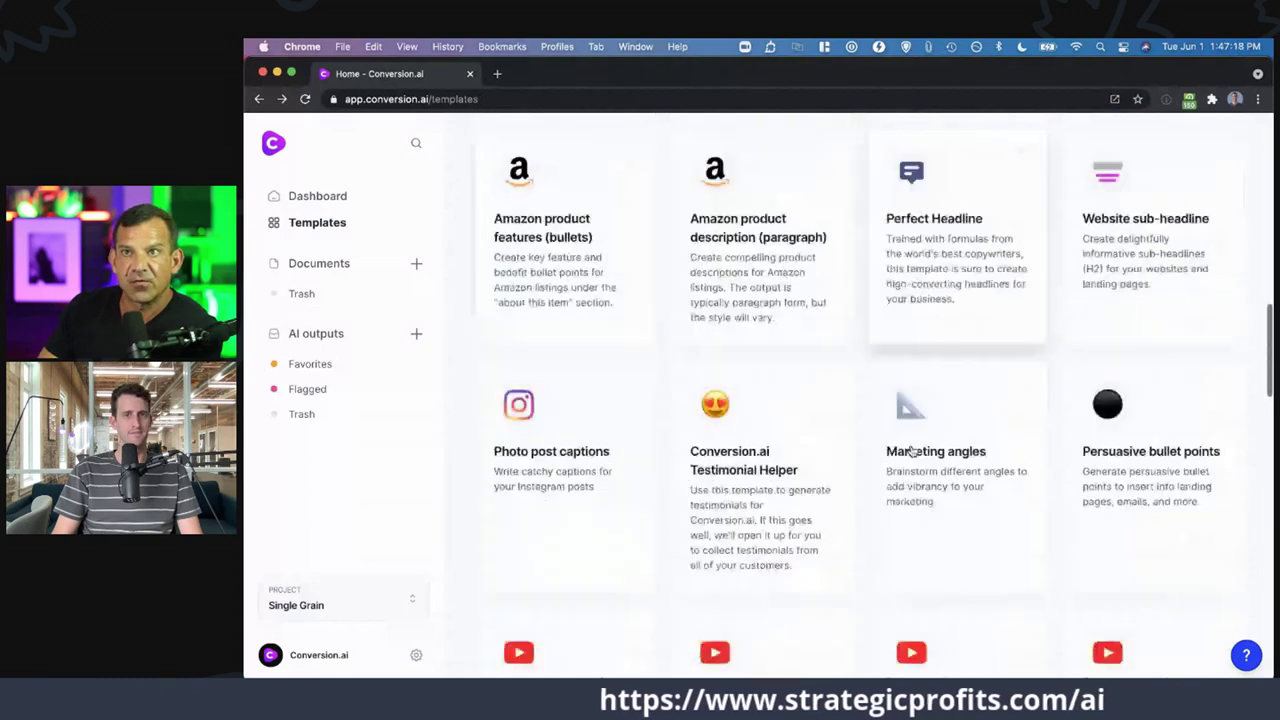
scroll(905, 440, up, 15)
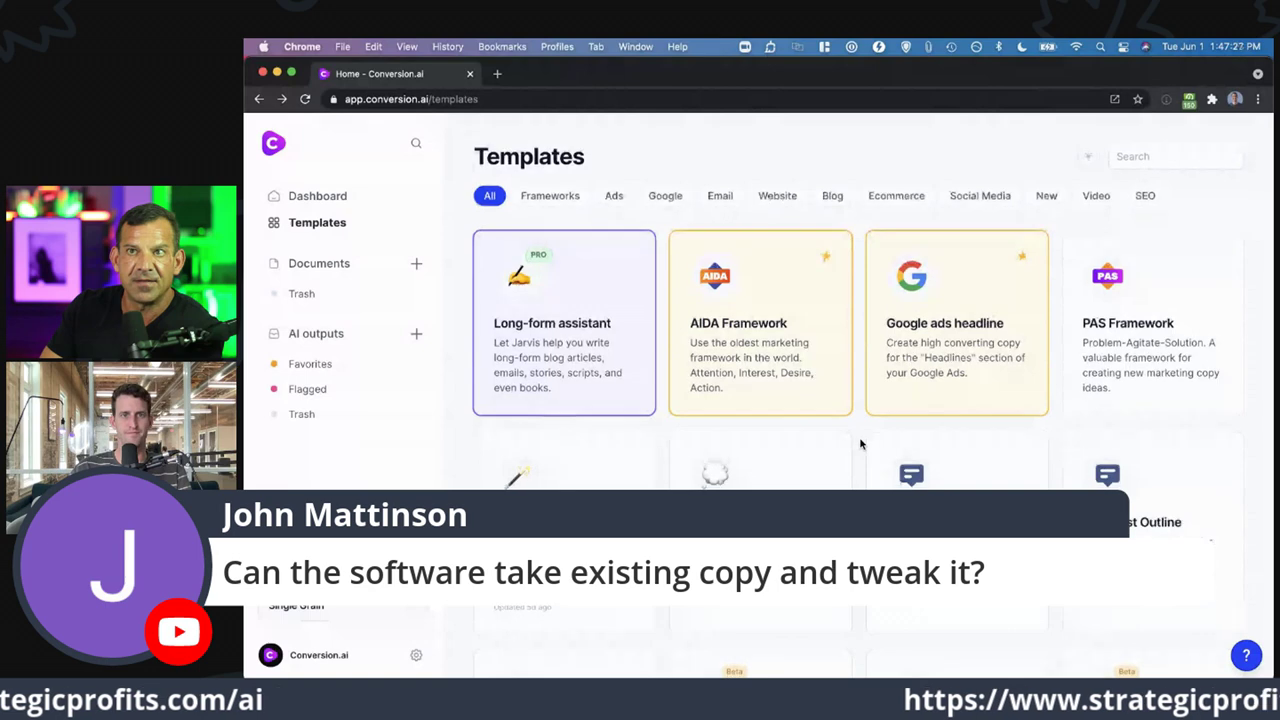
scroll(855, 443, down, 2)
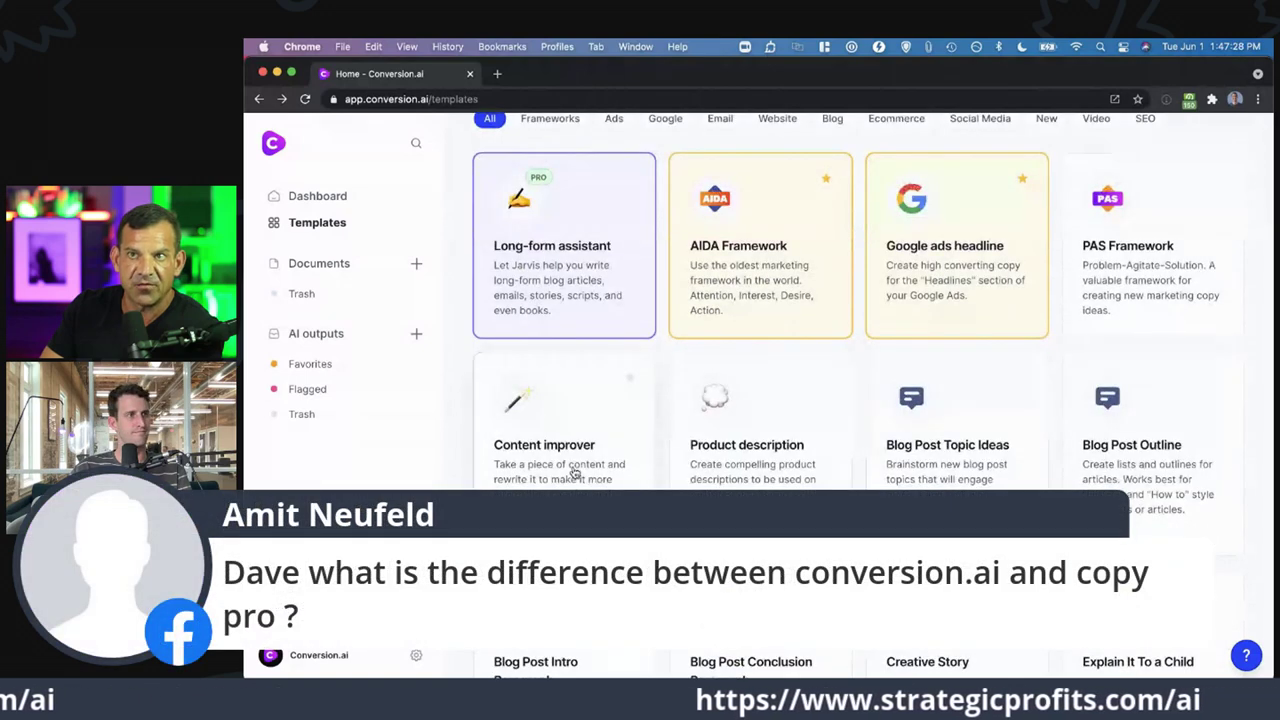
scroll(575, 473, up, 2)
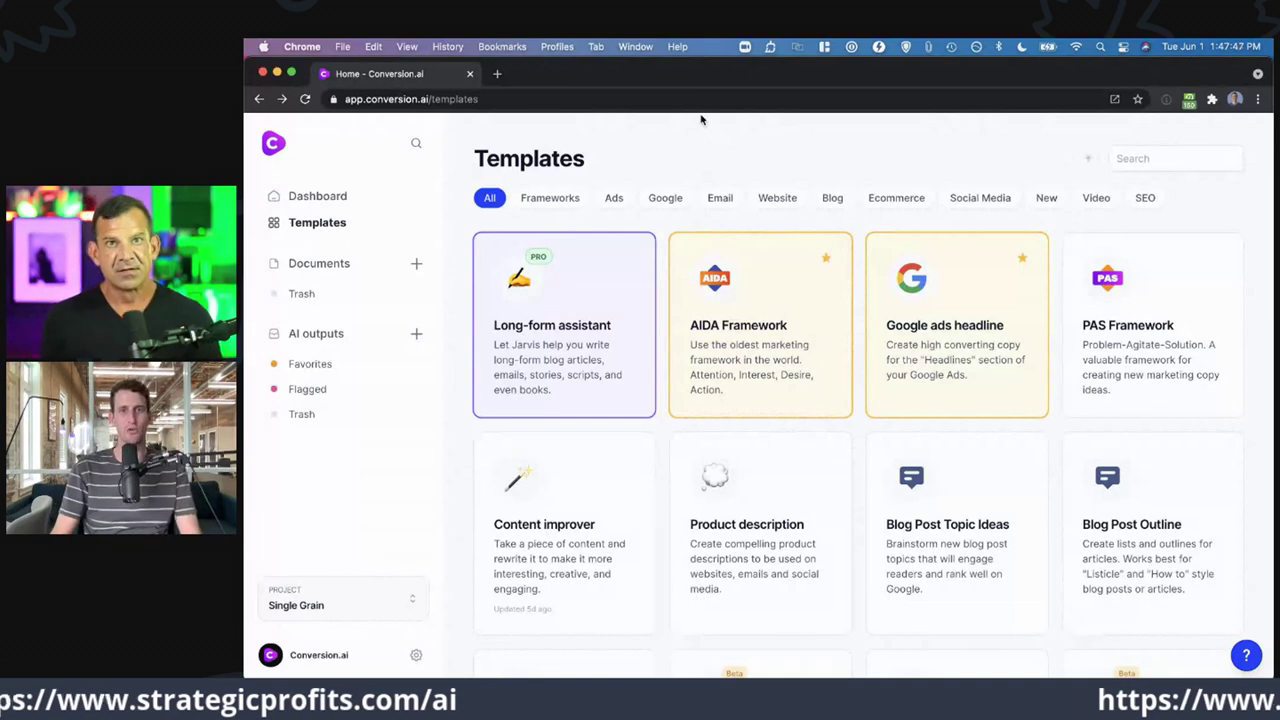
scroll(665, 233, down, 2)
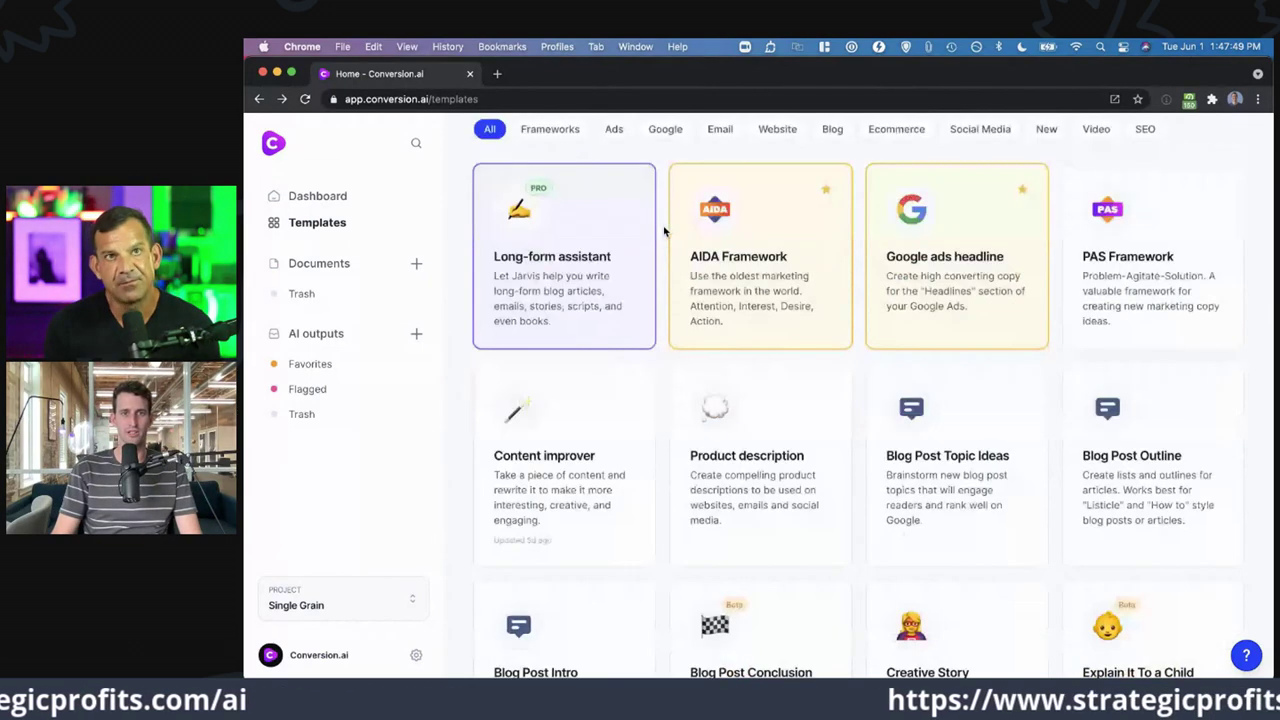
scroll(665, 233, down, 1)
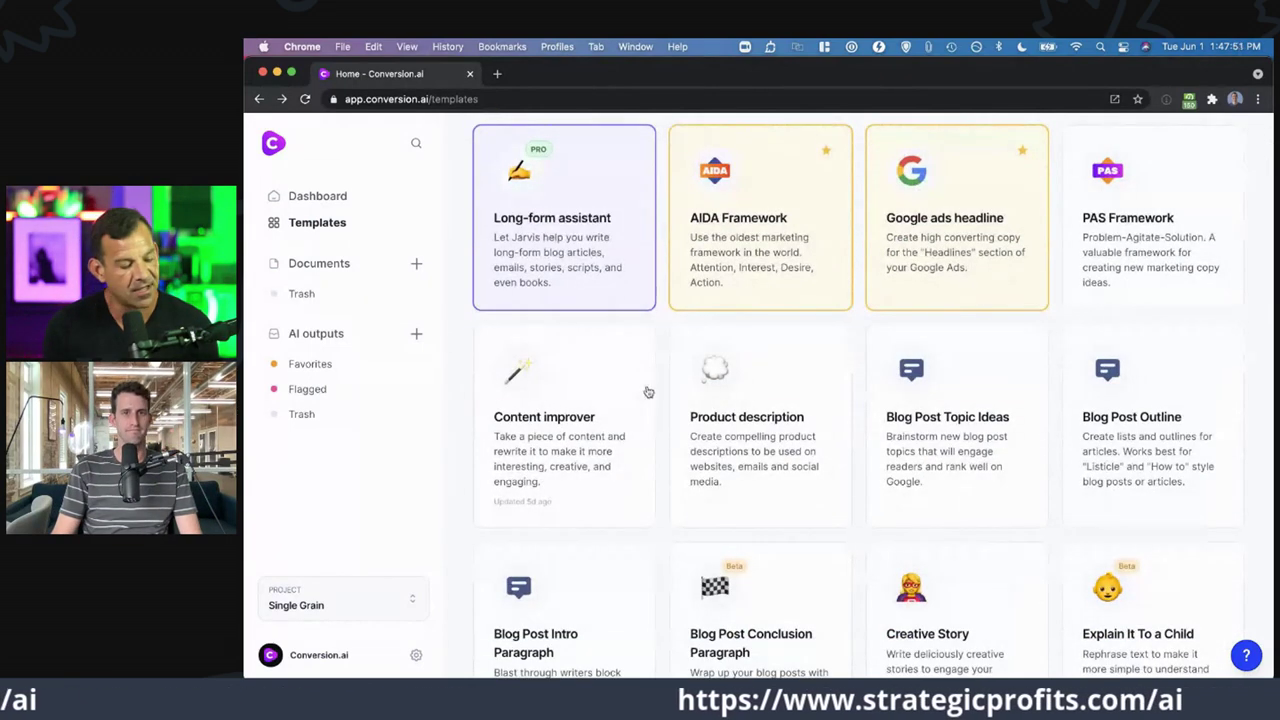
scroll(663, 445, up, 3)
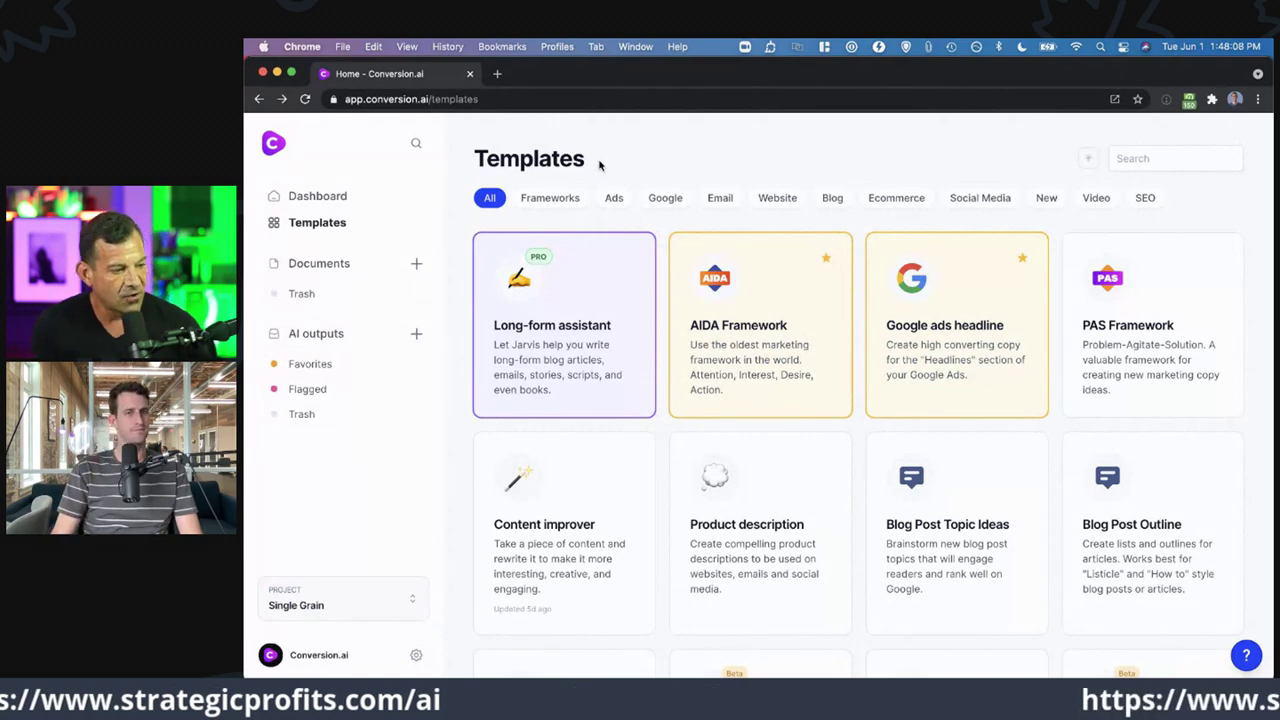
- Start new content in the Long-form assistant with the description "Blog post titled Everything you need to know about eating disorders"
click(589, 297)
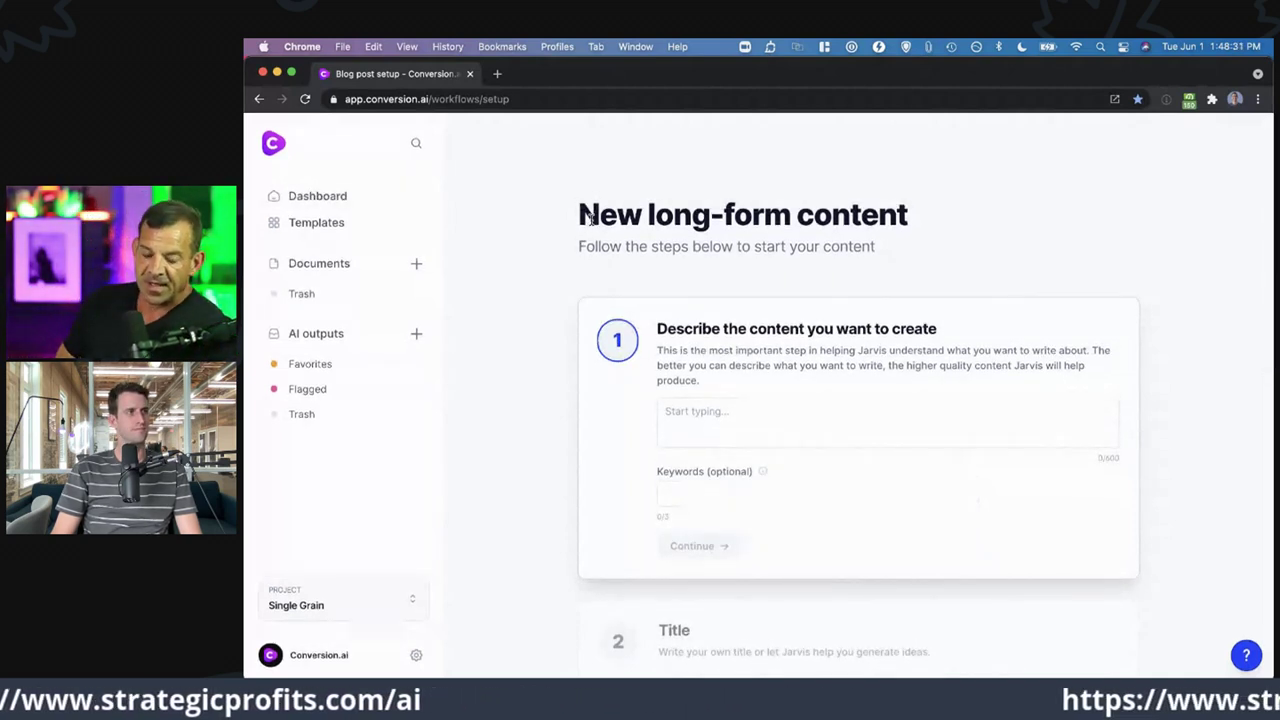
click(720, 422)
text(Blog post titled Everything you need to know about eating disorders)
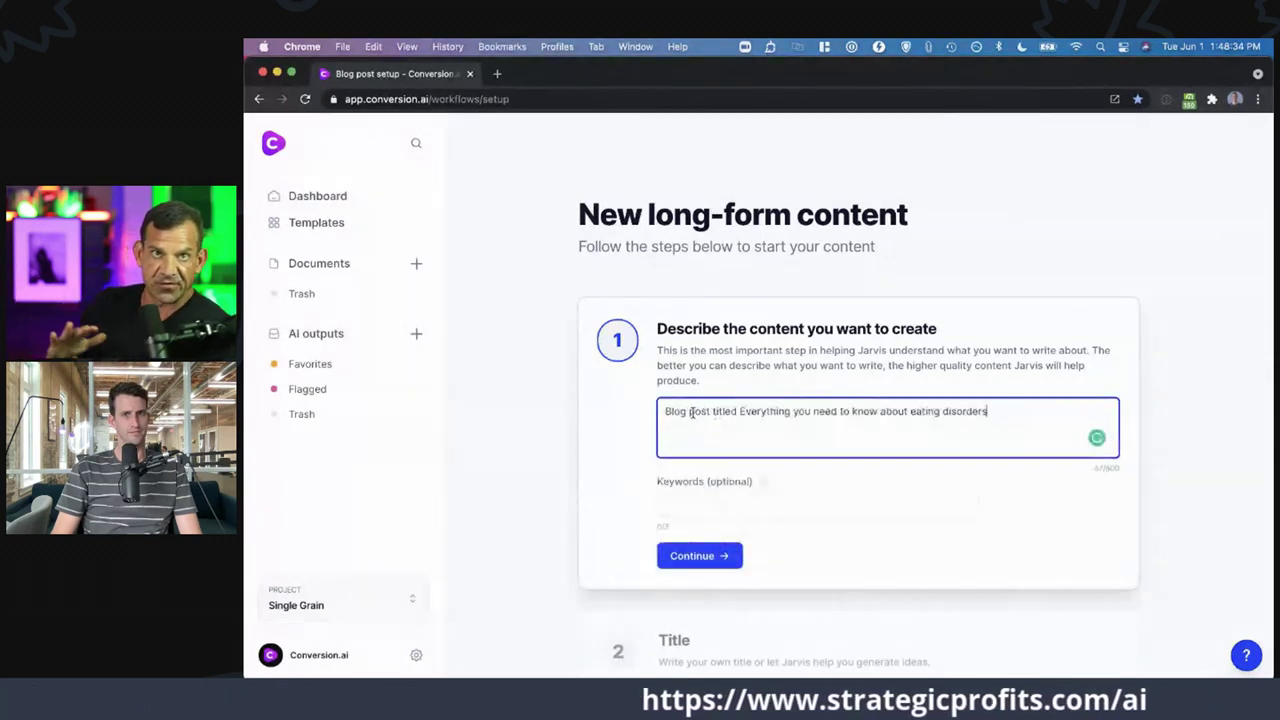
- Reword the content description to "Write a blog post about eating disorders."
click(666, 411)
text(Writ ea)
key(BackSpace)
key(BackSpace)
key(BackSpace)
key(BackSpace)
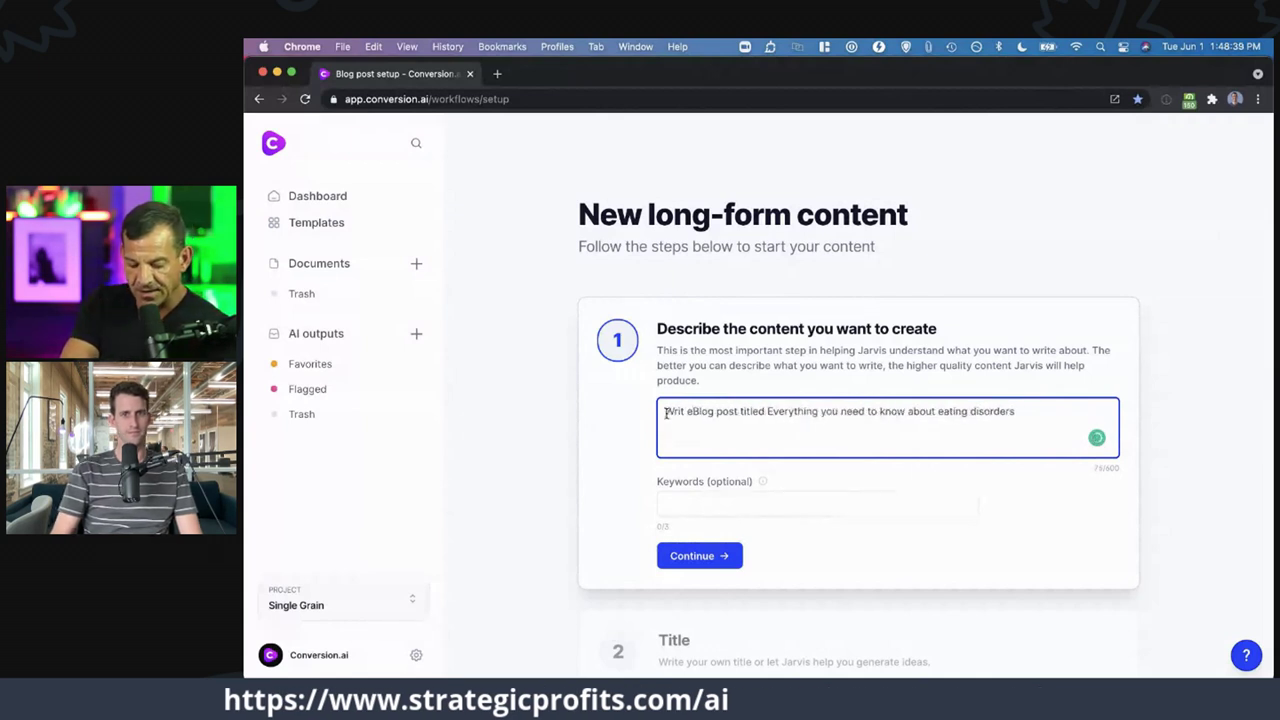
text(e a)
click(709, 411)
key(BackSpace)
text(b)
drag(1023, 411, 748, 412)
text(abou)
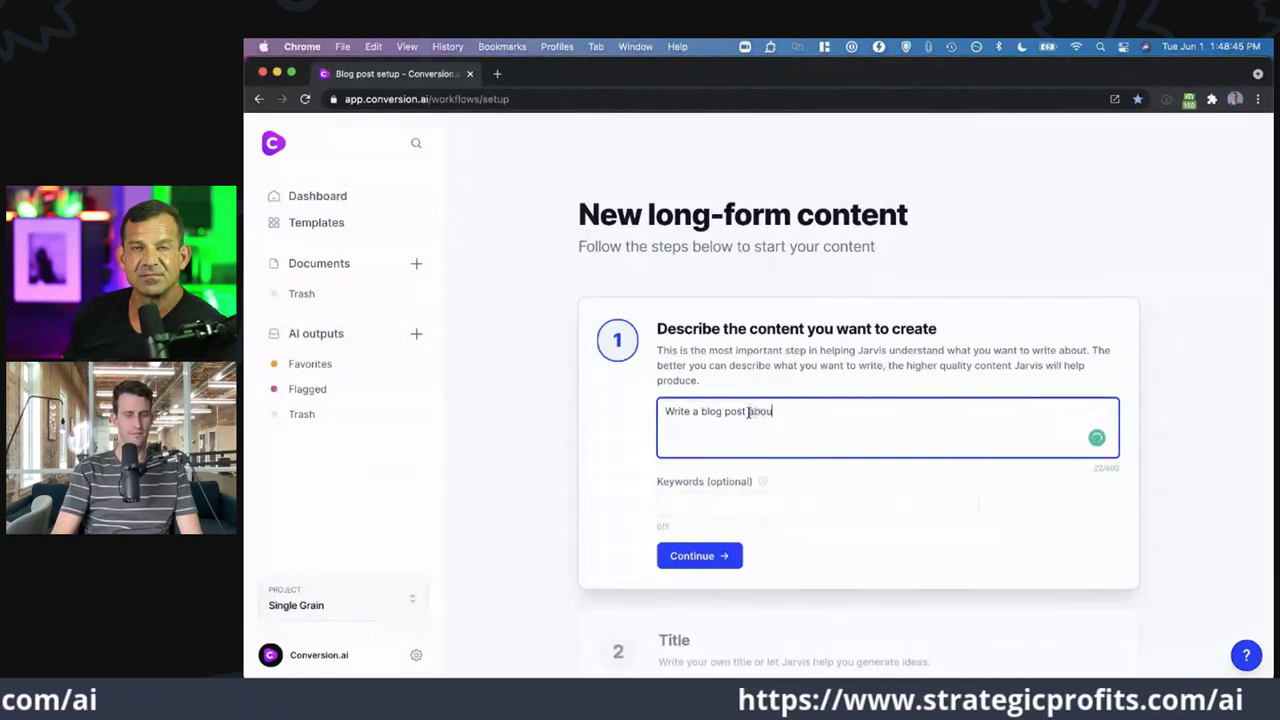
text(t eating disorders.)
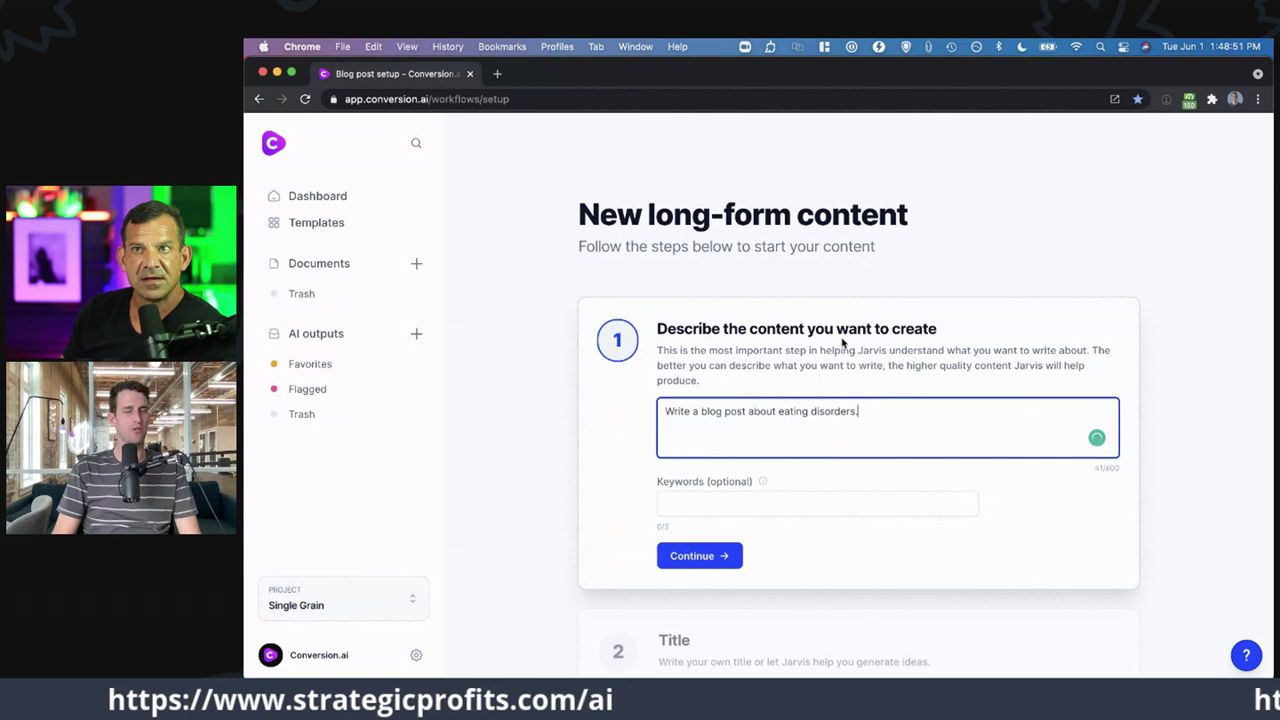
triple_click(845, 421)
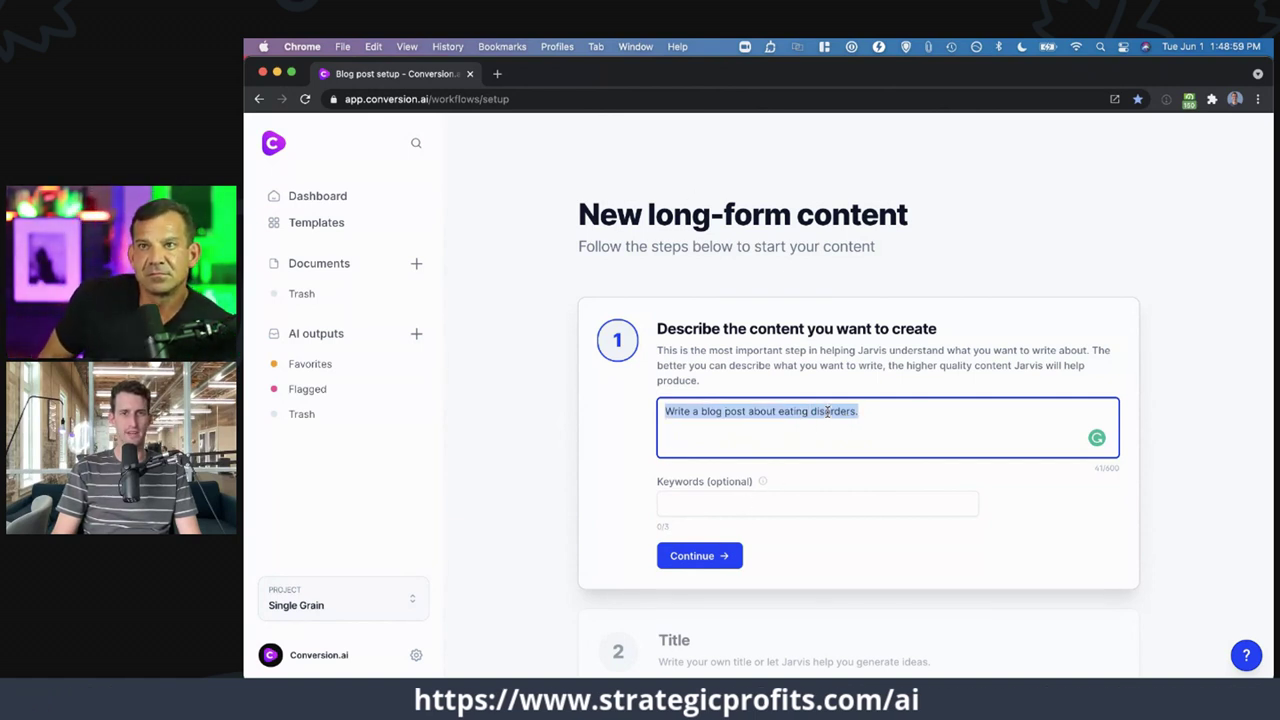
scroll(826, 420, down, 1)
click(770, 381)
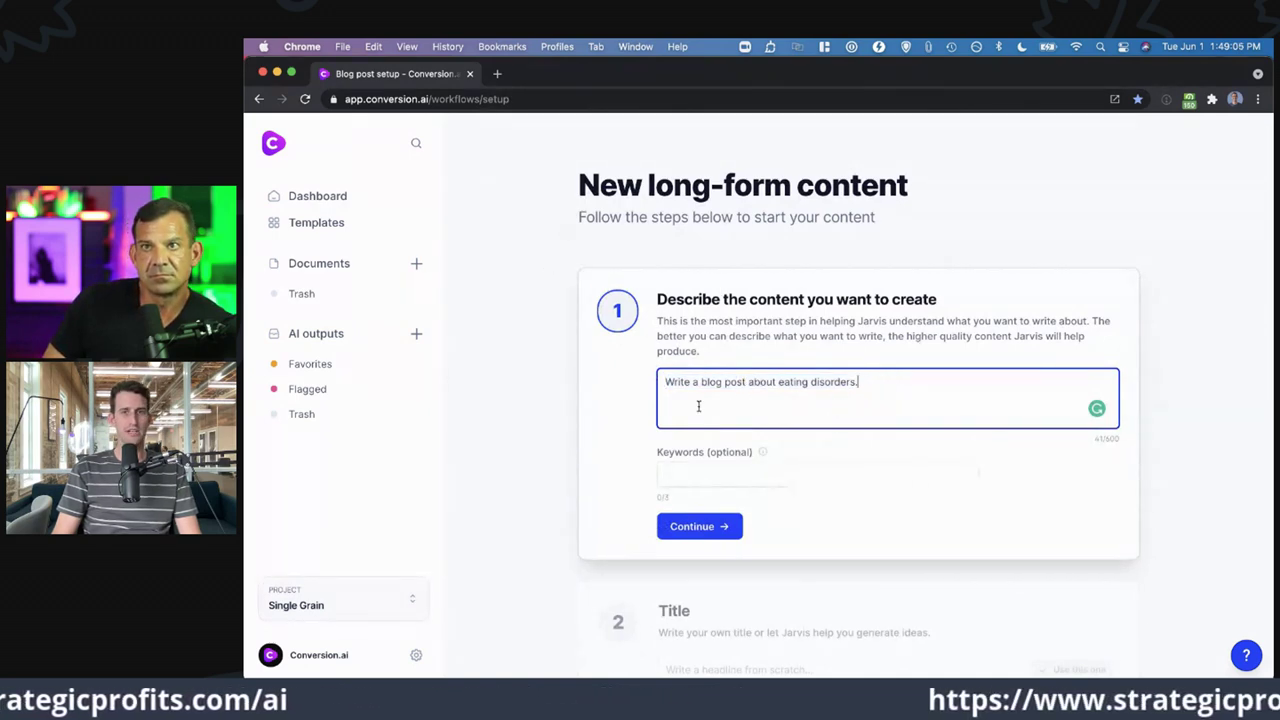
drag(721, 381, 701, 381)
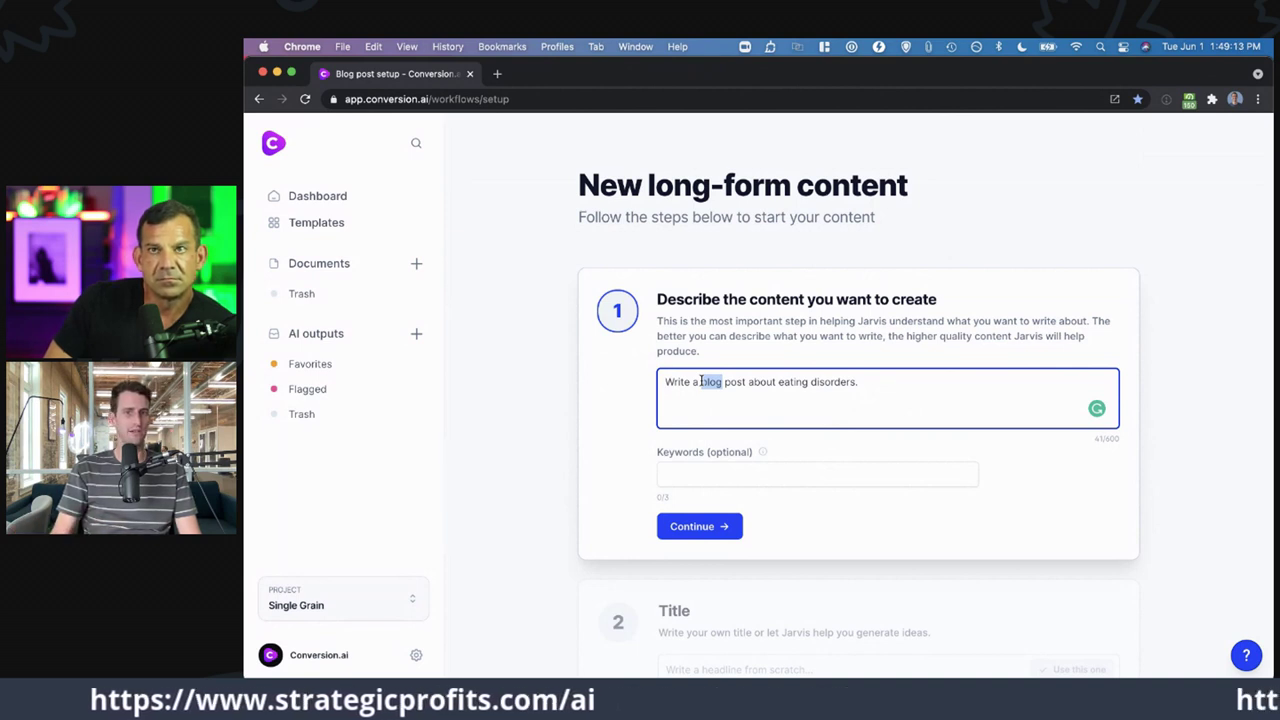
triple_click(795, 376)
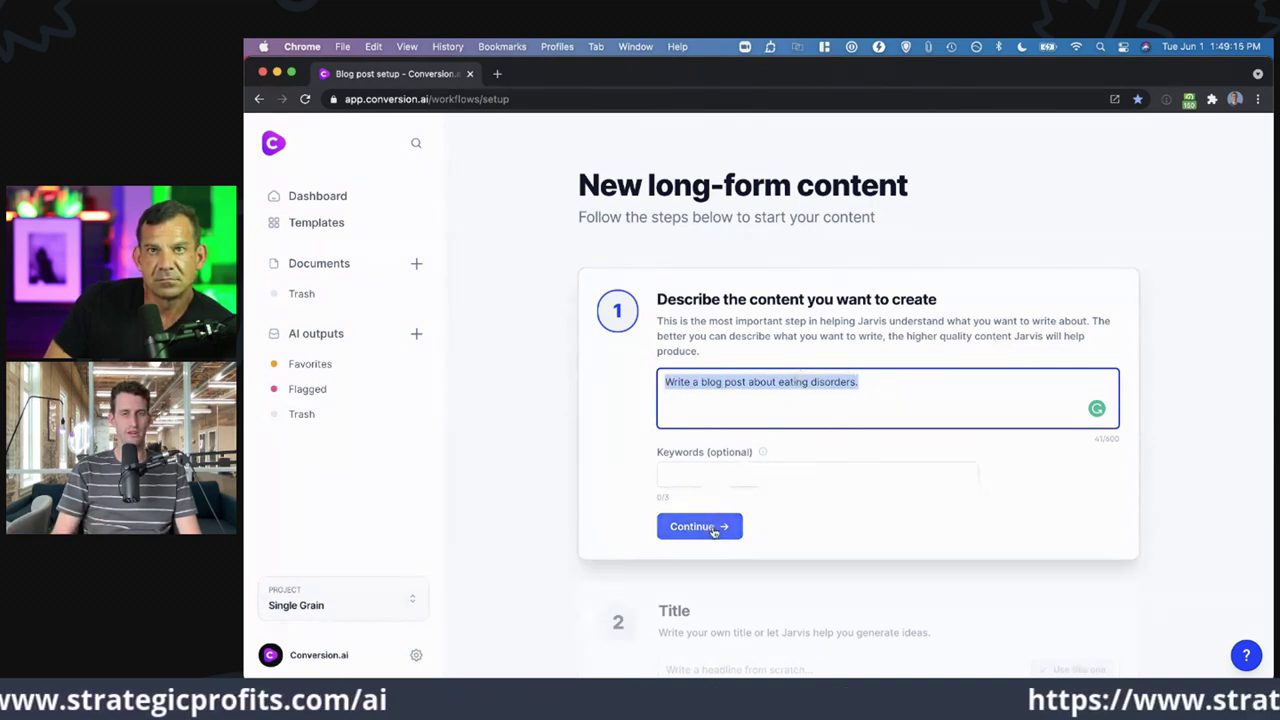
- Add the keyword "eating disorders", continue to the title stage and generate title ideas
click(772, 470)
text(eating disorders)
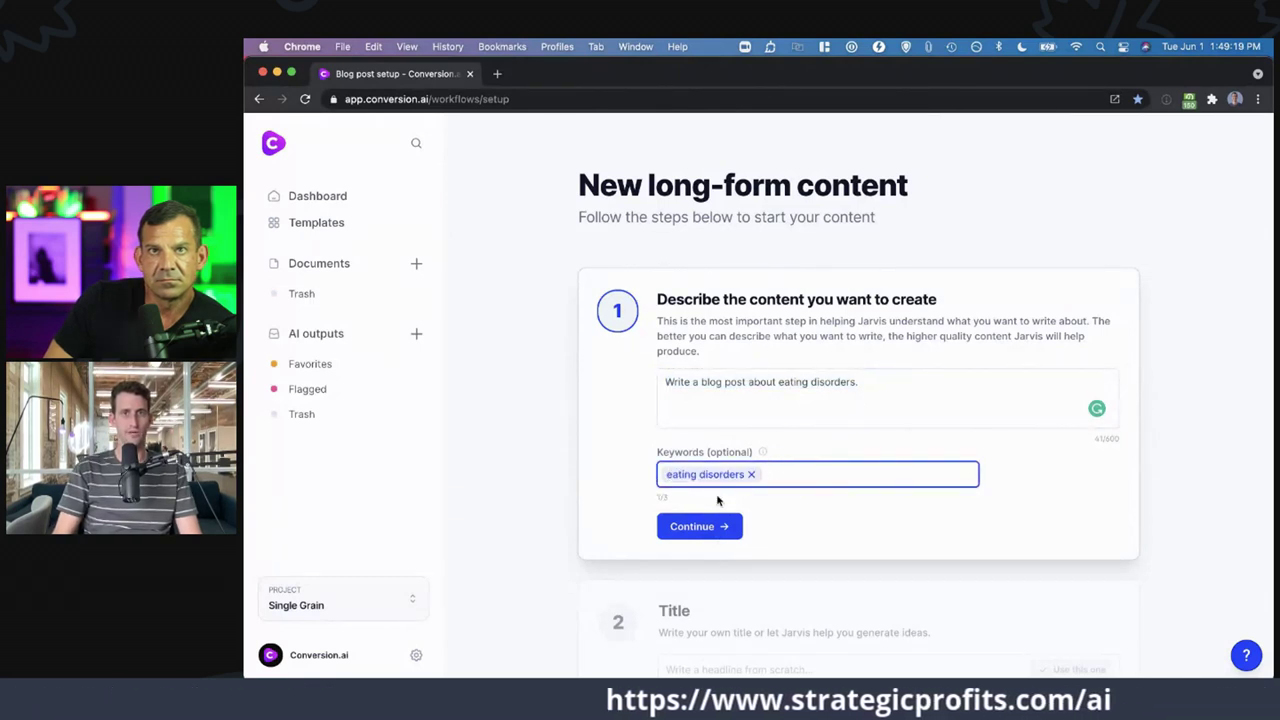
click(699, 525)
click(716, 449)
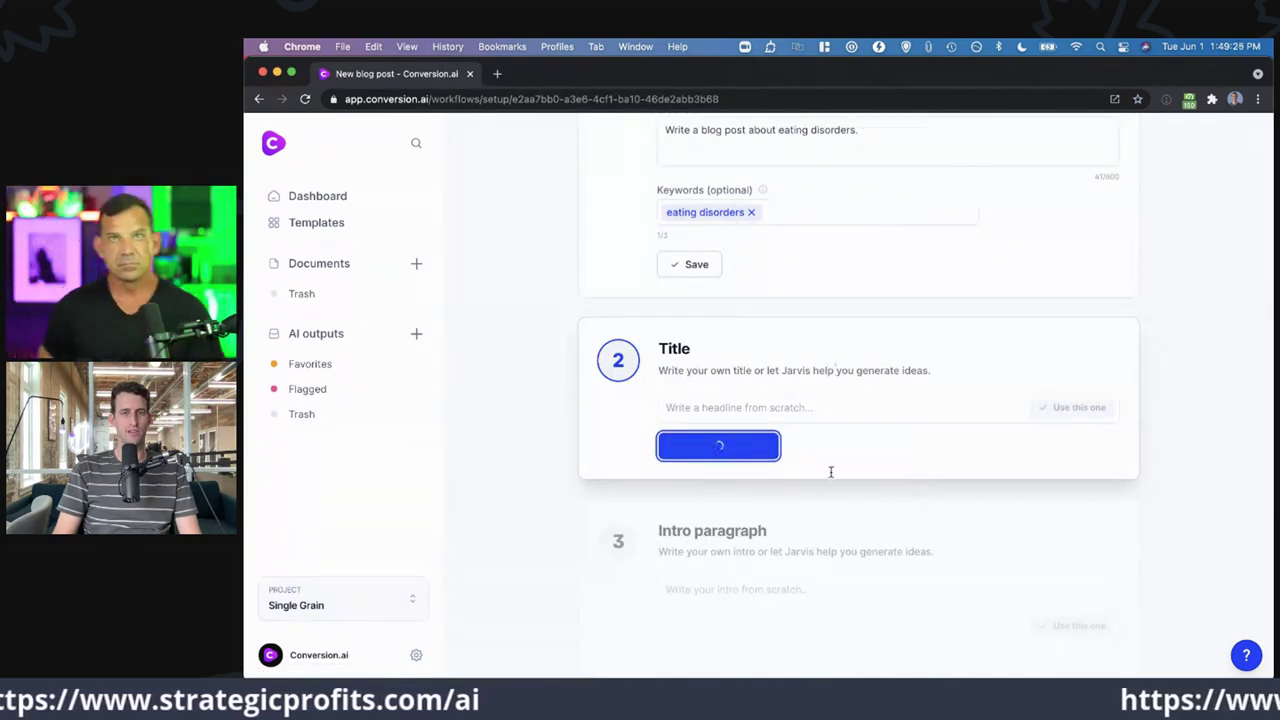
scroll(1110, 523, down, 3)
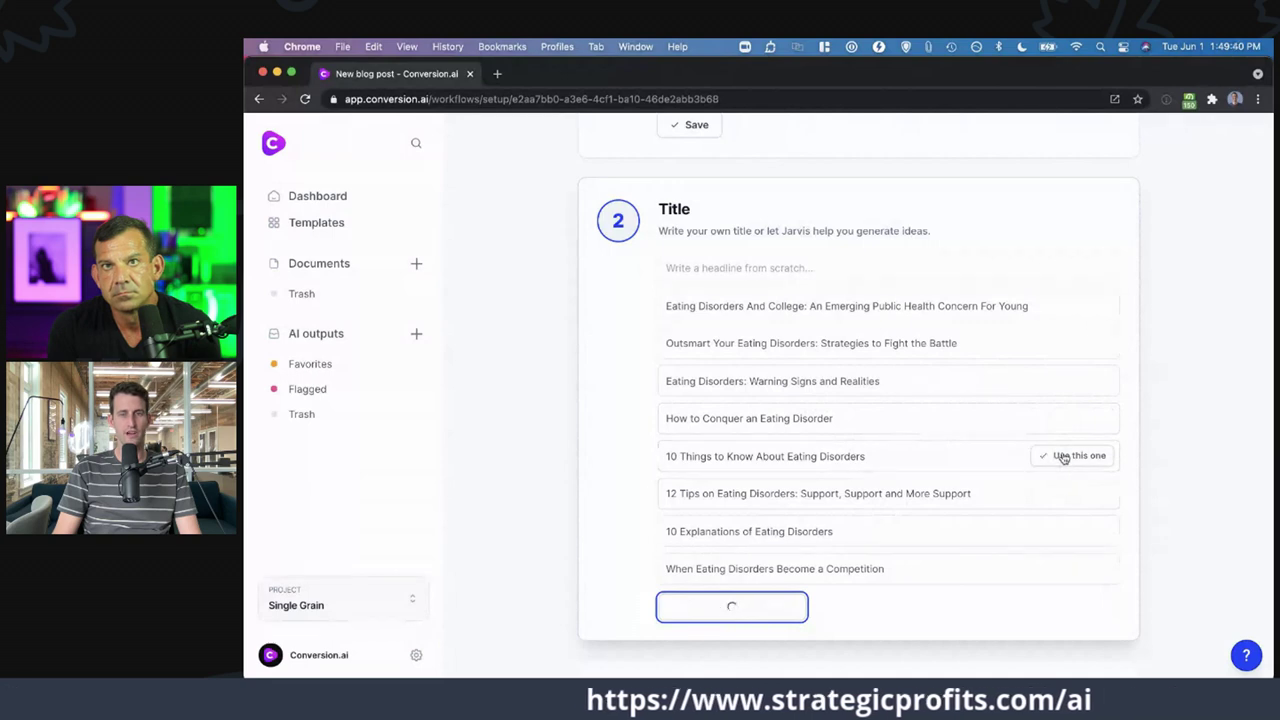
- Use "10 Things to Know About Eating Disorders" as the title and generate intro paragraph ideas
click(1062, 457)
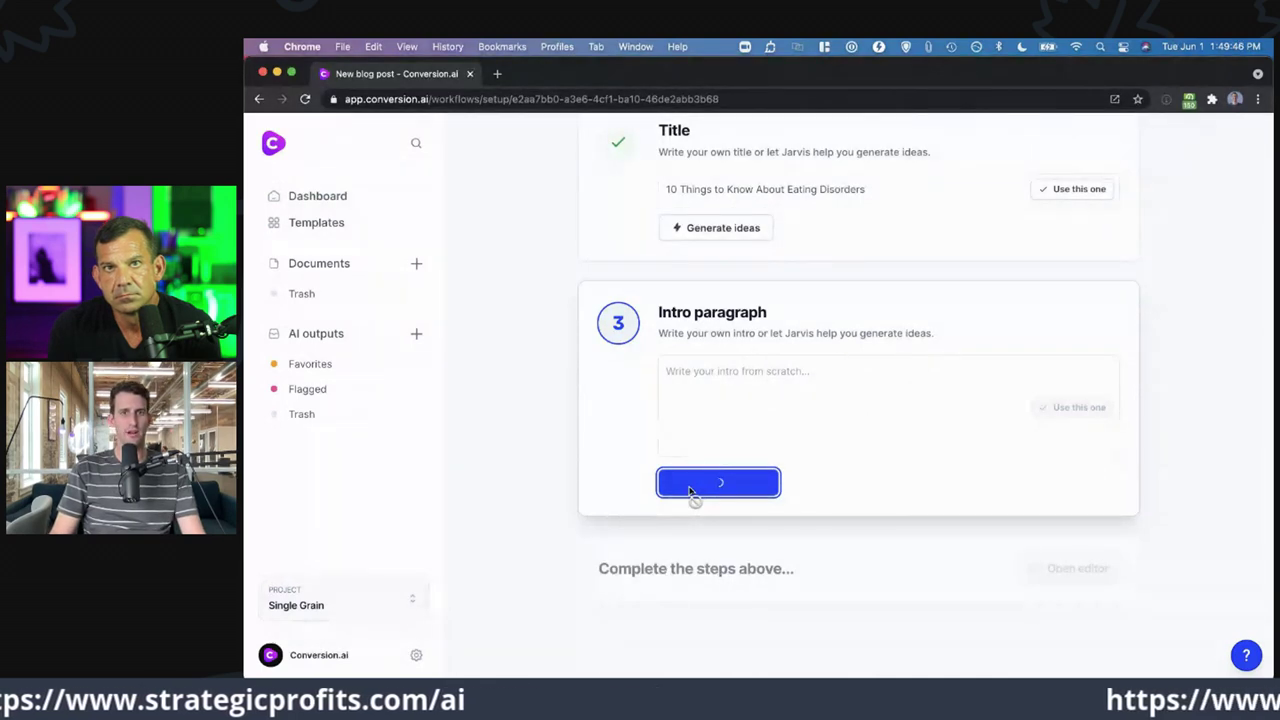
scroll(720, 490, up, 3)
scroll(750, 510, up, 1)
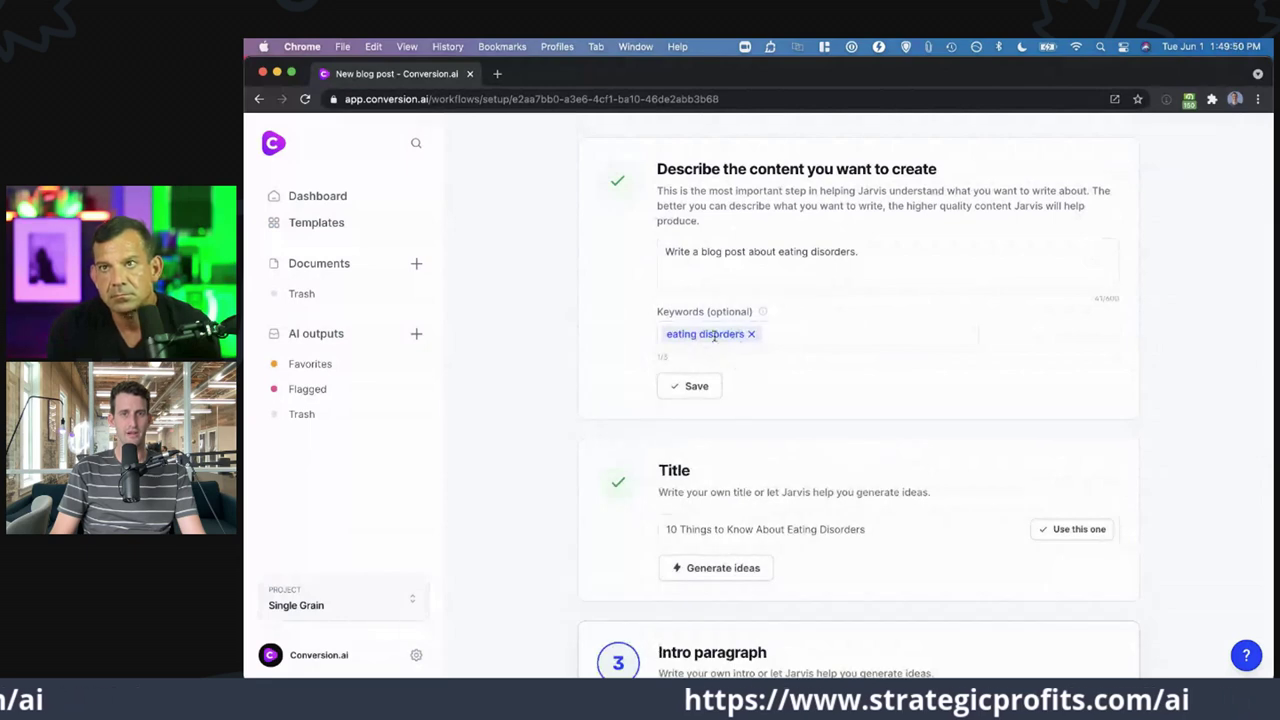
- Review the generated intro ideas and use the one beginning "Eating disorders are often misunderstood" as the intro paragraph
scroll(830, 500, down, 5)
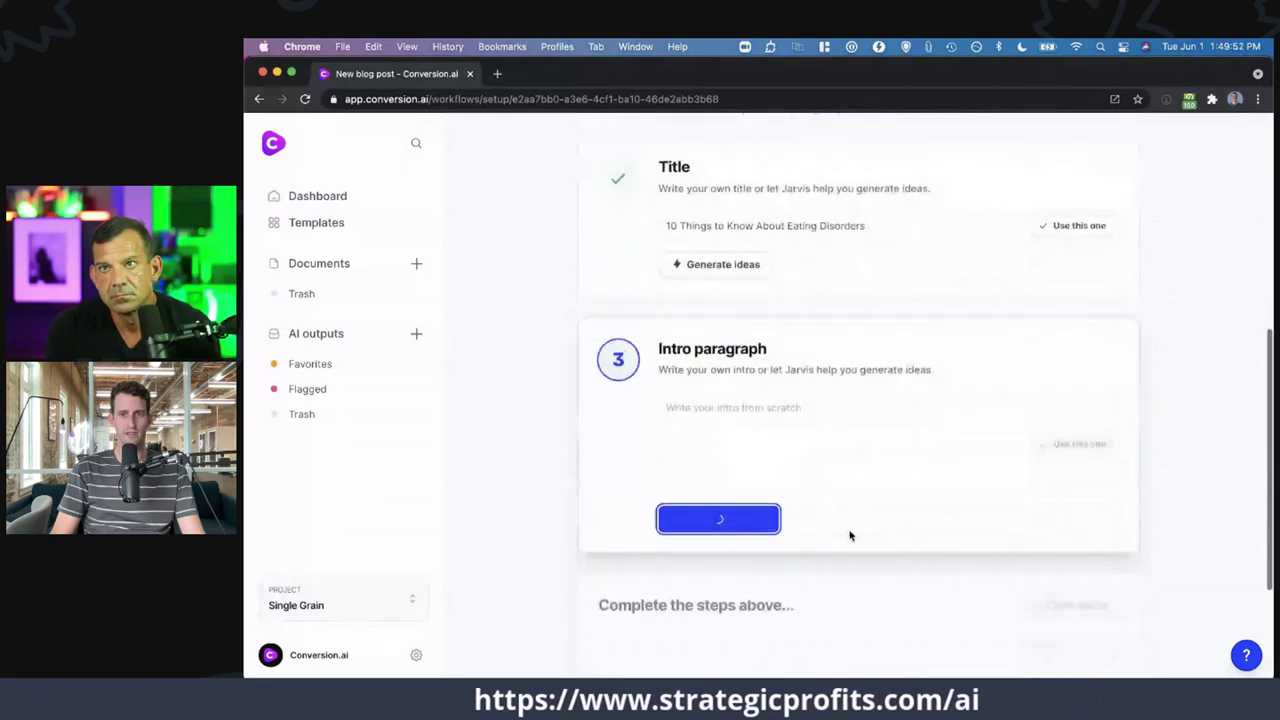
scroll(849, 531, down, 3)
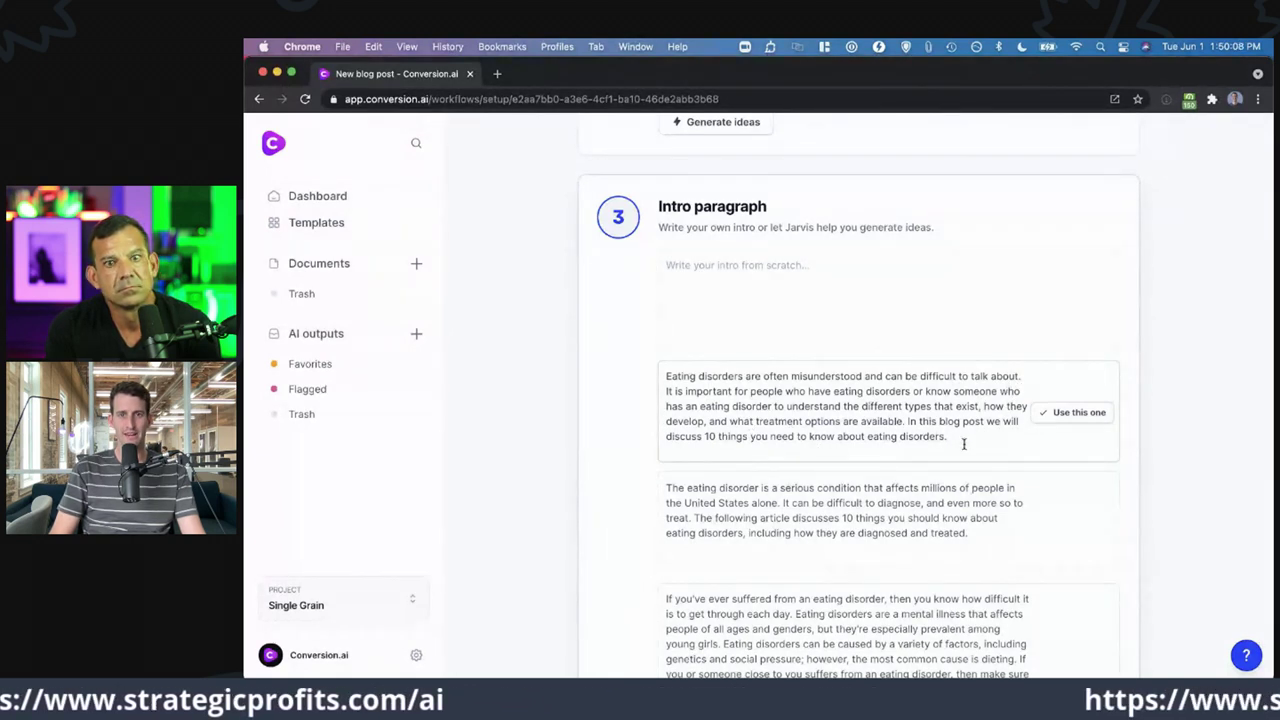
scroll(963, 444, down, 2)
scroll(940, 537, down, 3)
scroll(940, 537, up, 2)
scroll(940, 537, down, 4)
scroll(950, 513, up, 5)
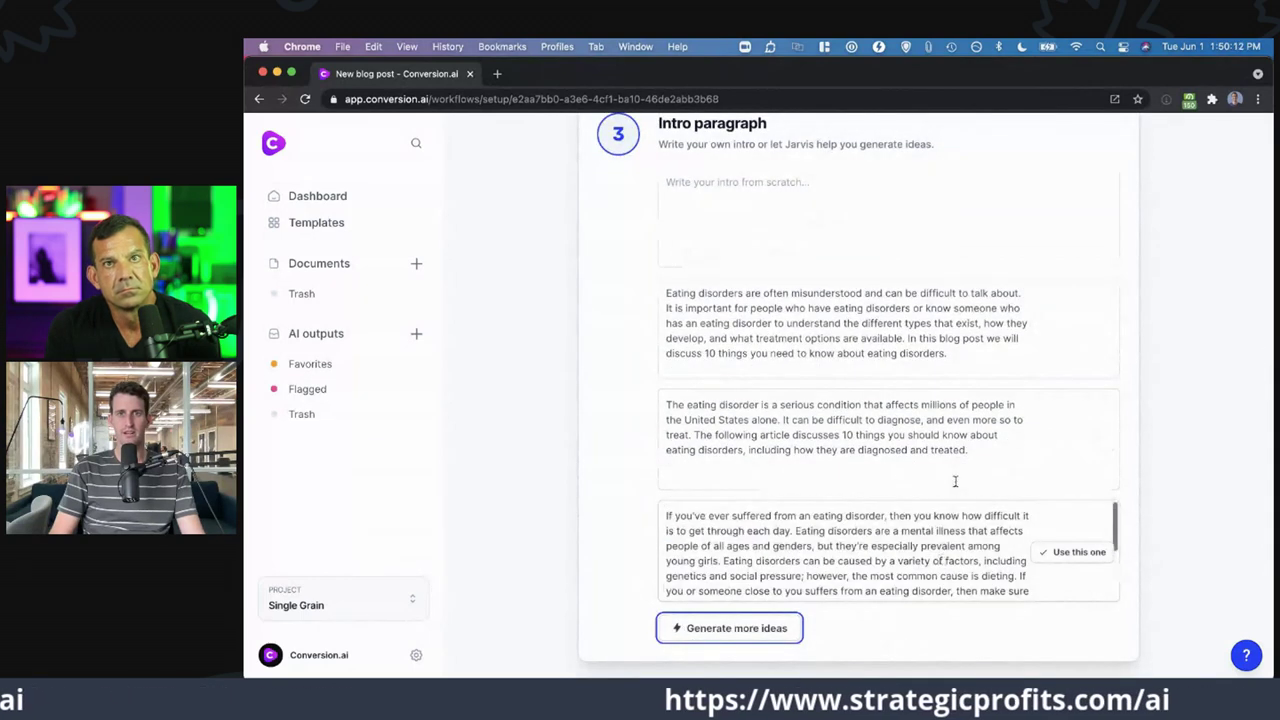
scroll(966, 395, up, 2)
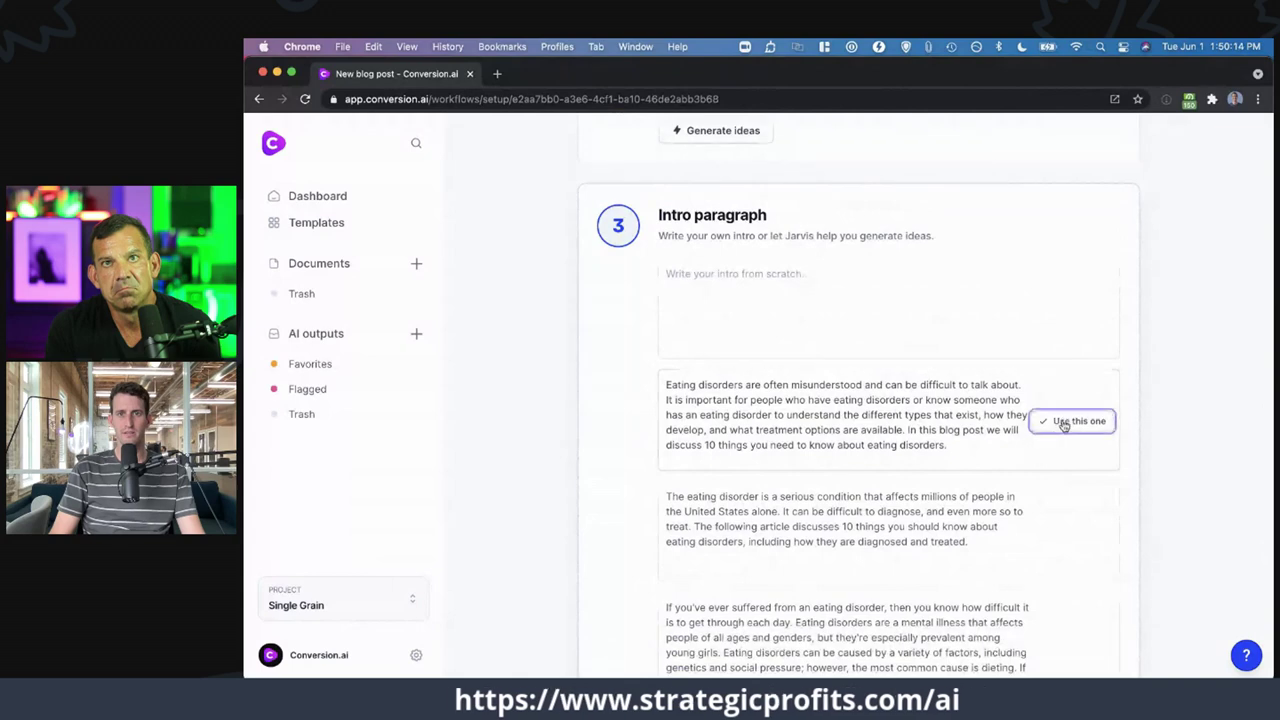
click(1064, 422)
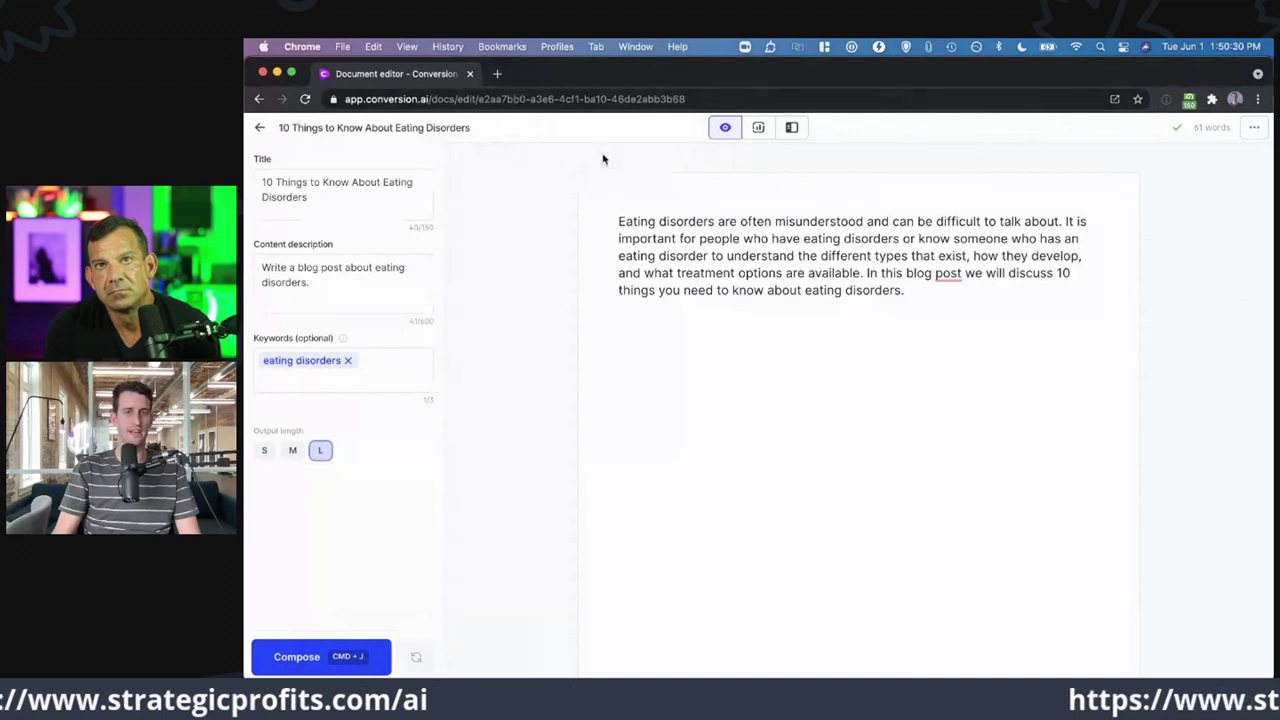
- Compose more content after the intro in the document editor and insert a blank line beneath the intro paragraph
click(339, 666)
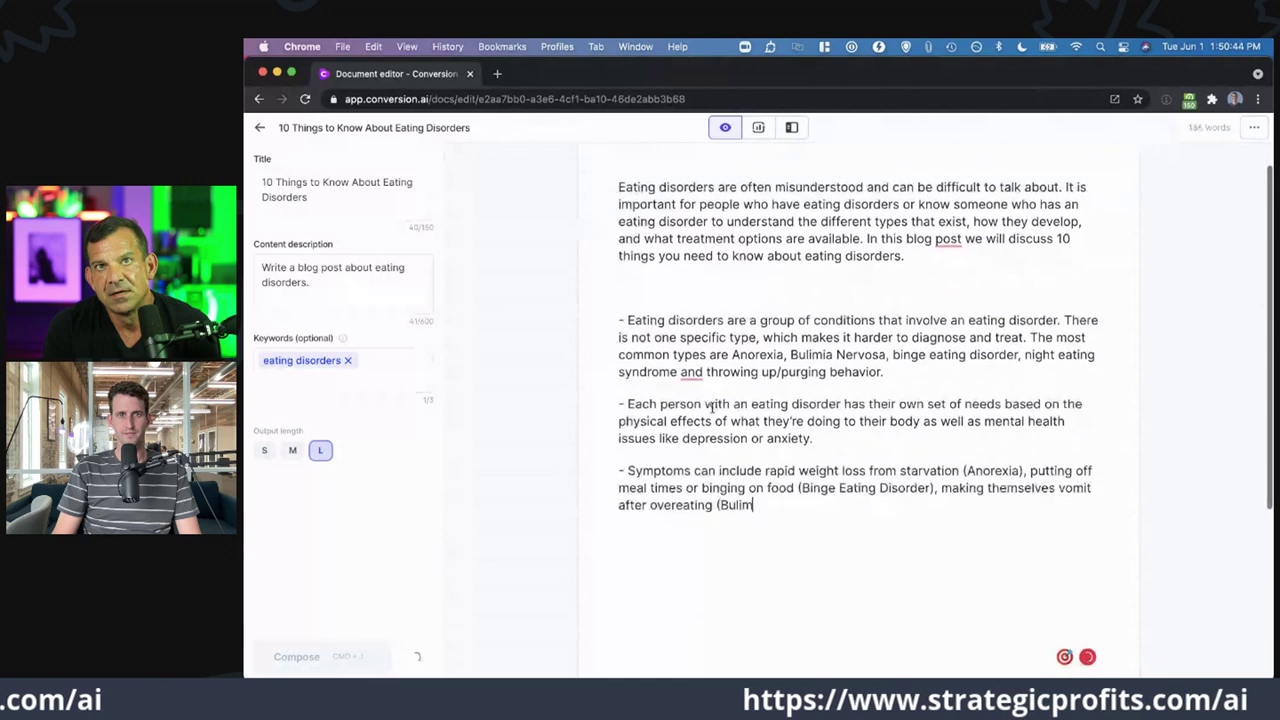
scroll(712, 408, up, 2)
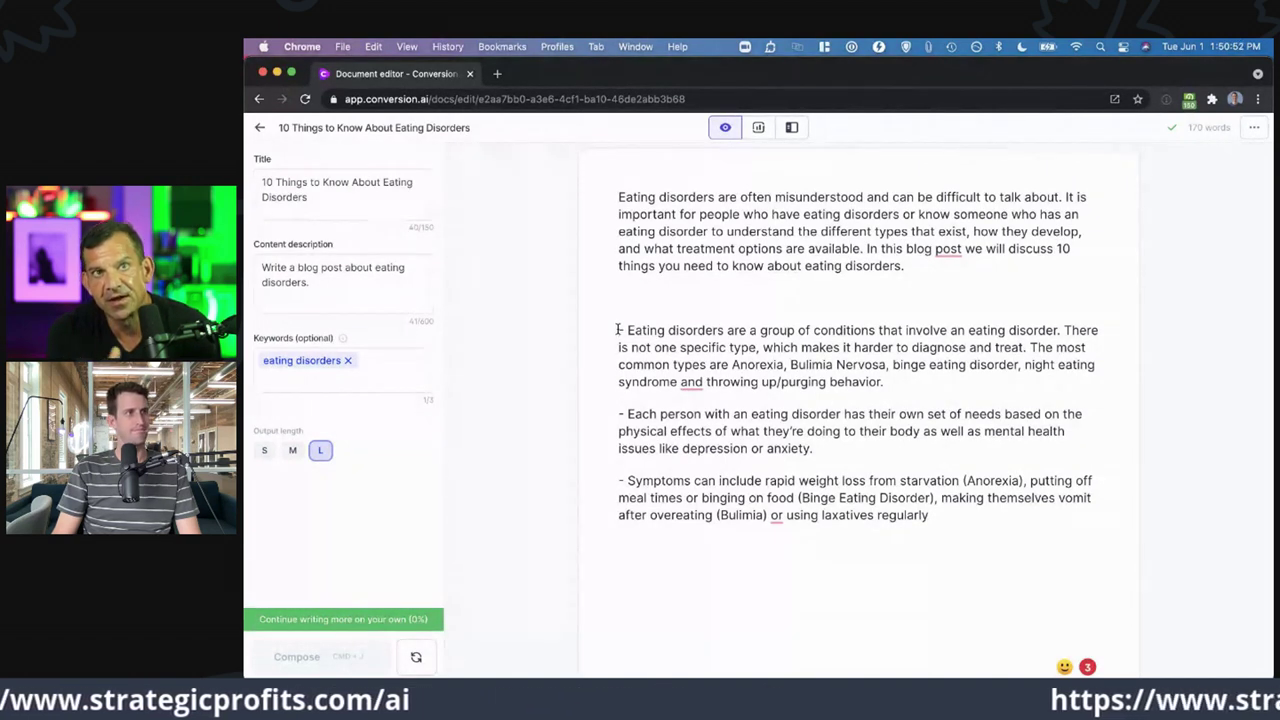
click(911, 303)
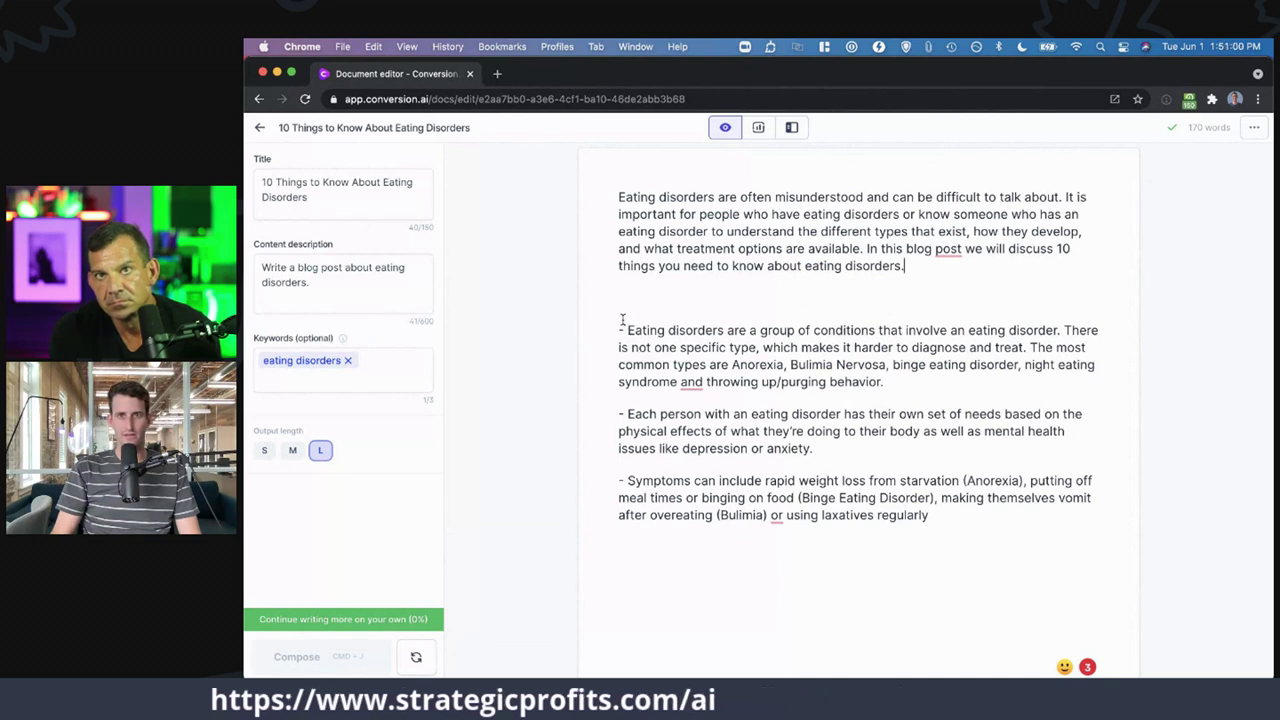
drag(611, 326, 888, 382)
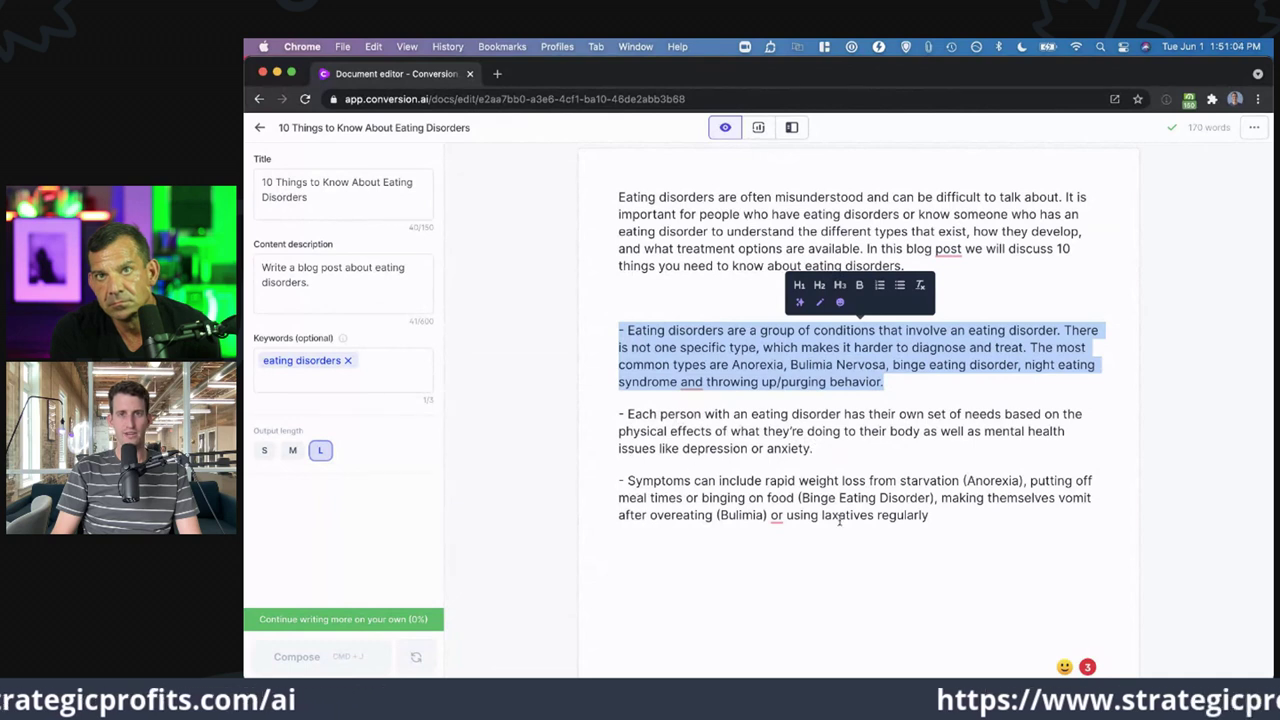
click(974, 286)
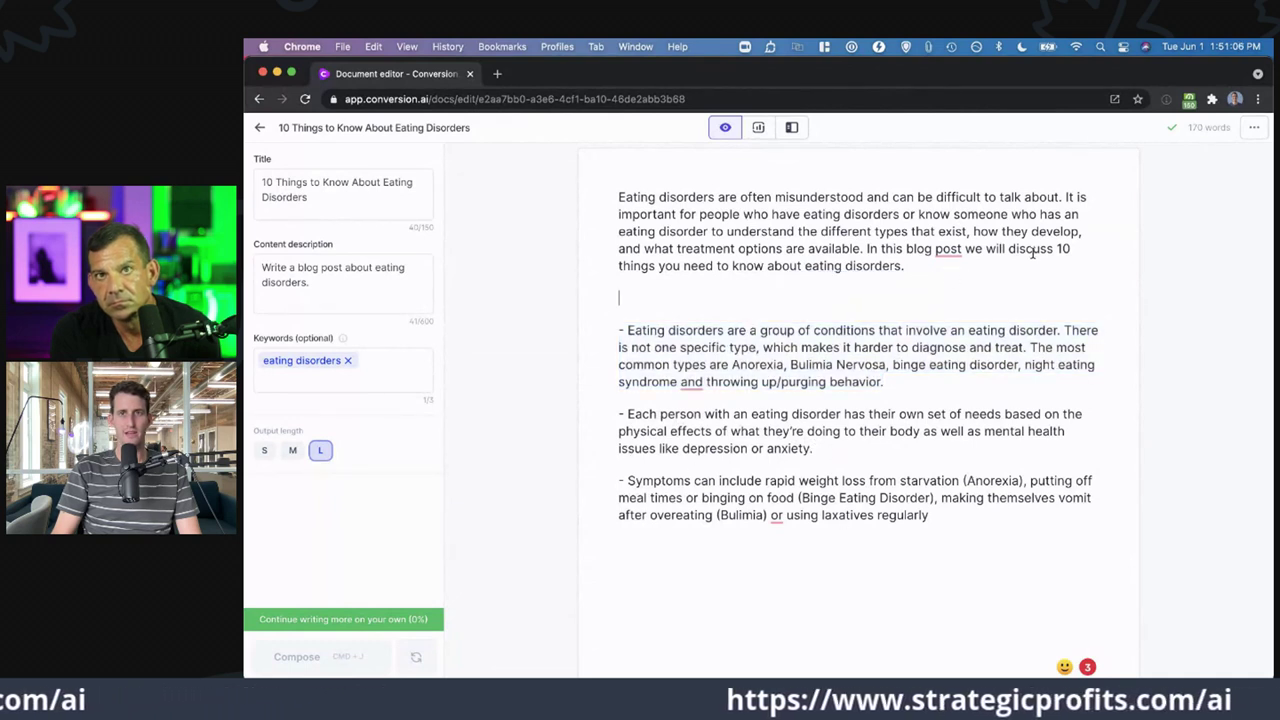
click(683, 266)
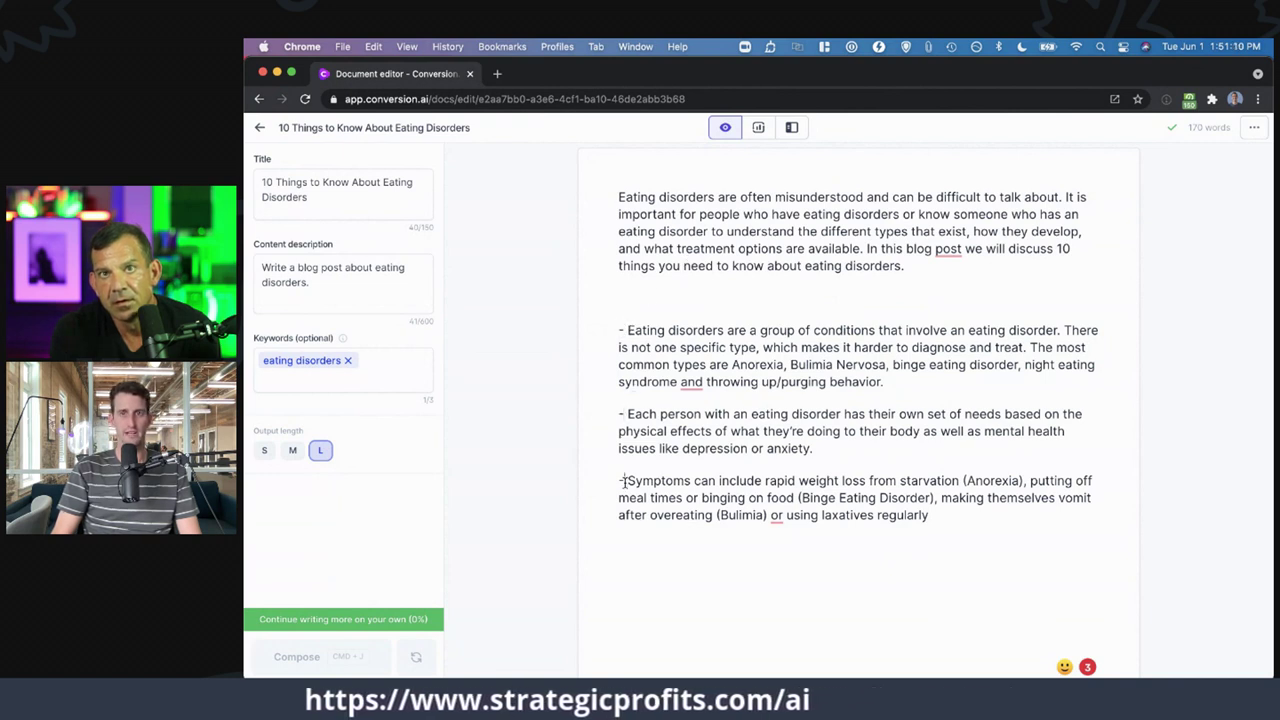
key(Return)
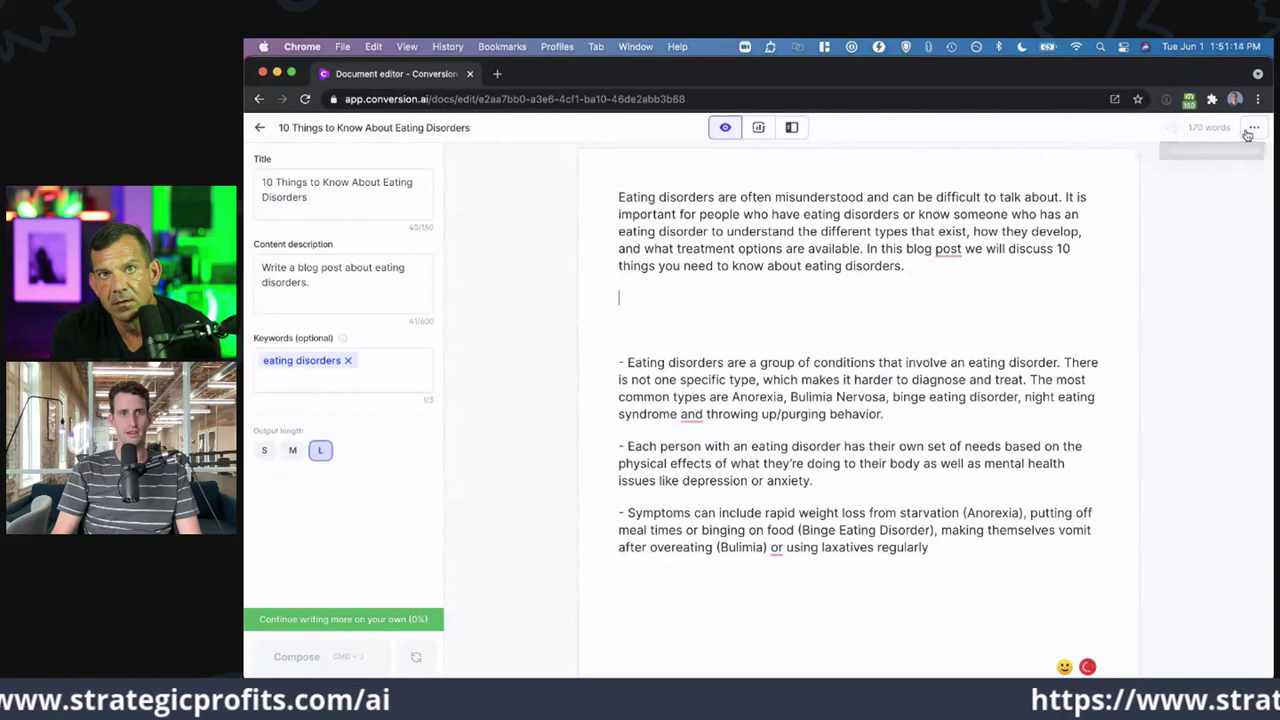
- Show the templates beside the document, search them for "blog" and choose the Blog Post Outline template
click(791, 128)
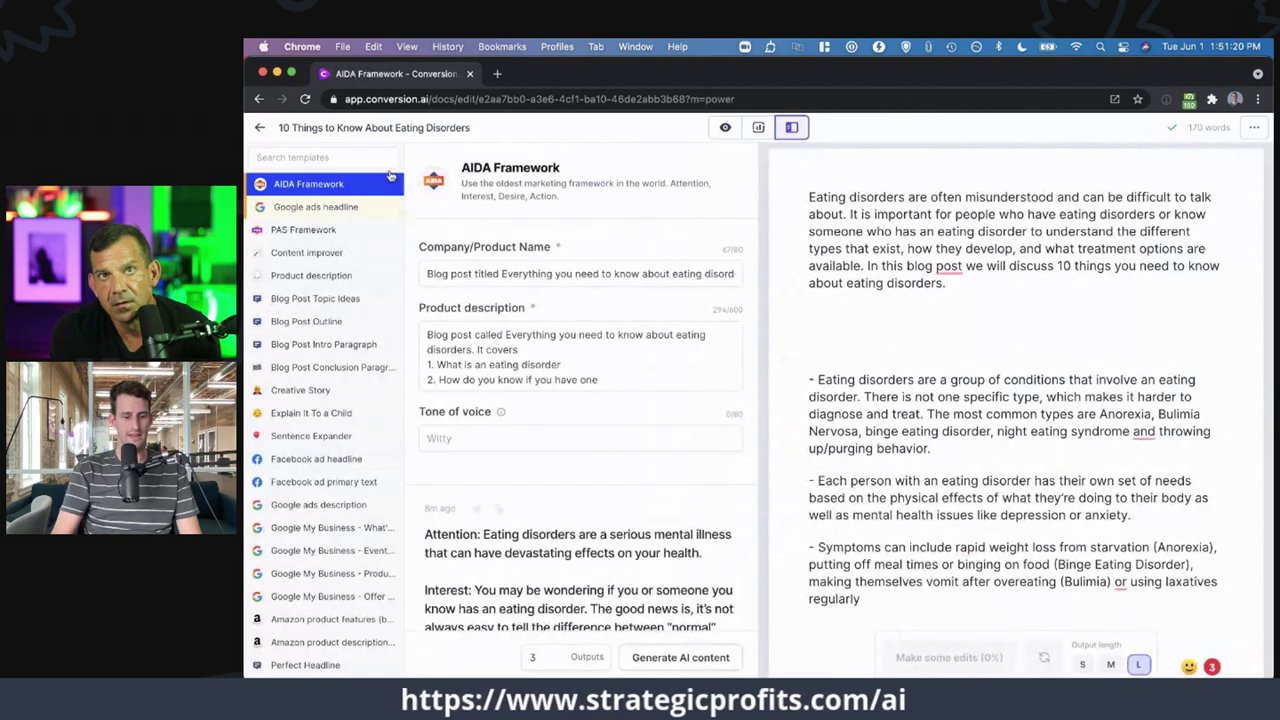
text(blog)
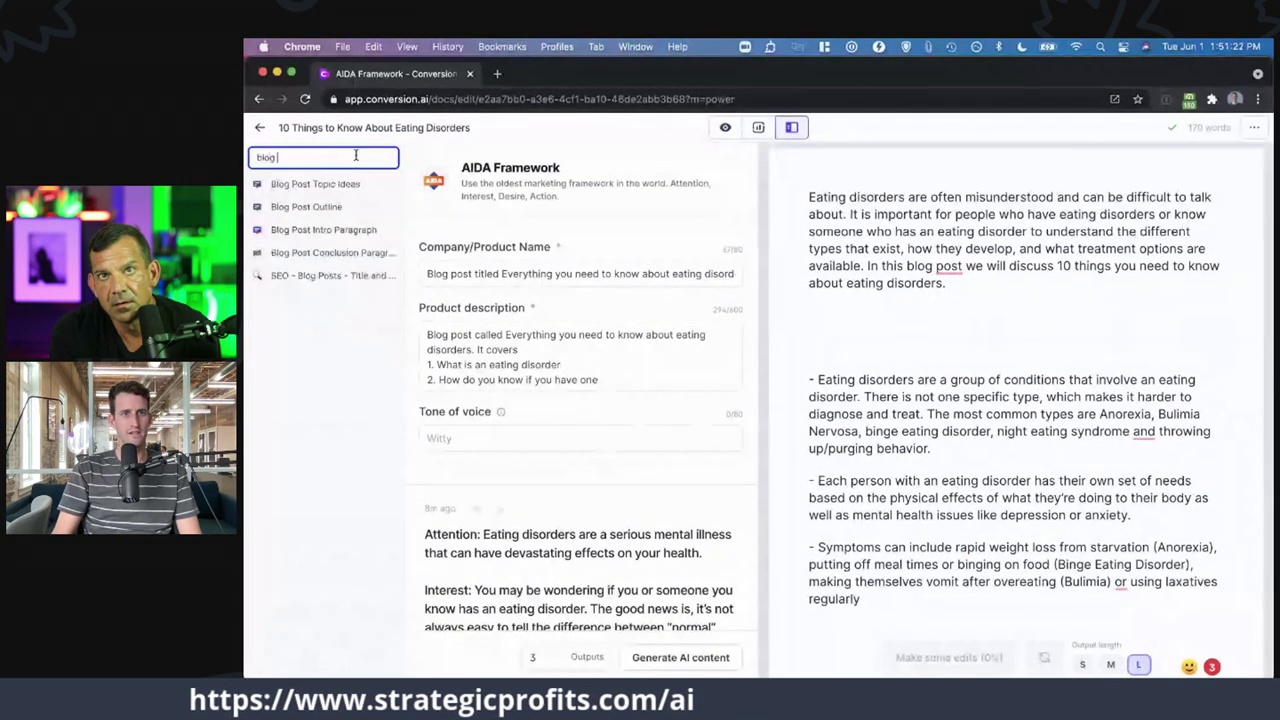
click(298, 209)
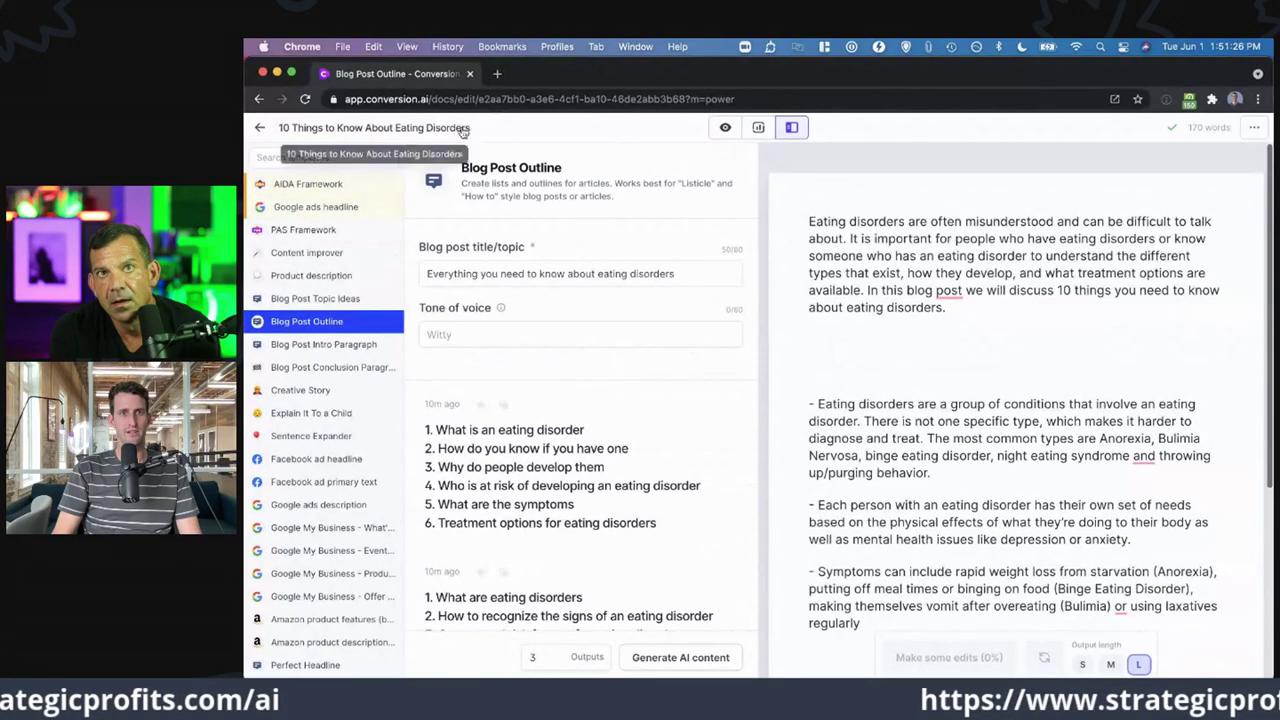
- Set the outline's blog post title to "10 Things to Know About Eating Disorders" and generate new outlines
click(360, 127)
triple_click(563, 283)
key(super+c)
click(1017, 185)
key(super+a)
key(super+v)
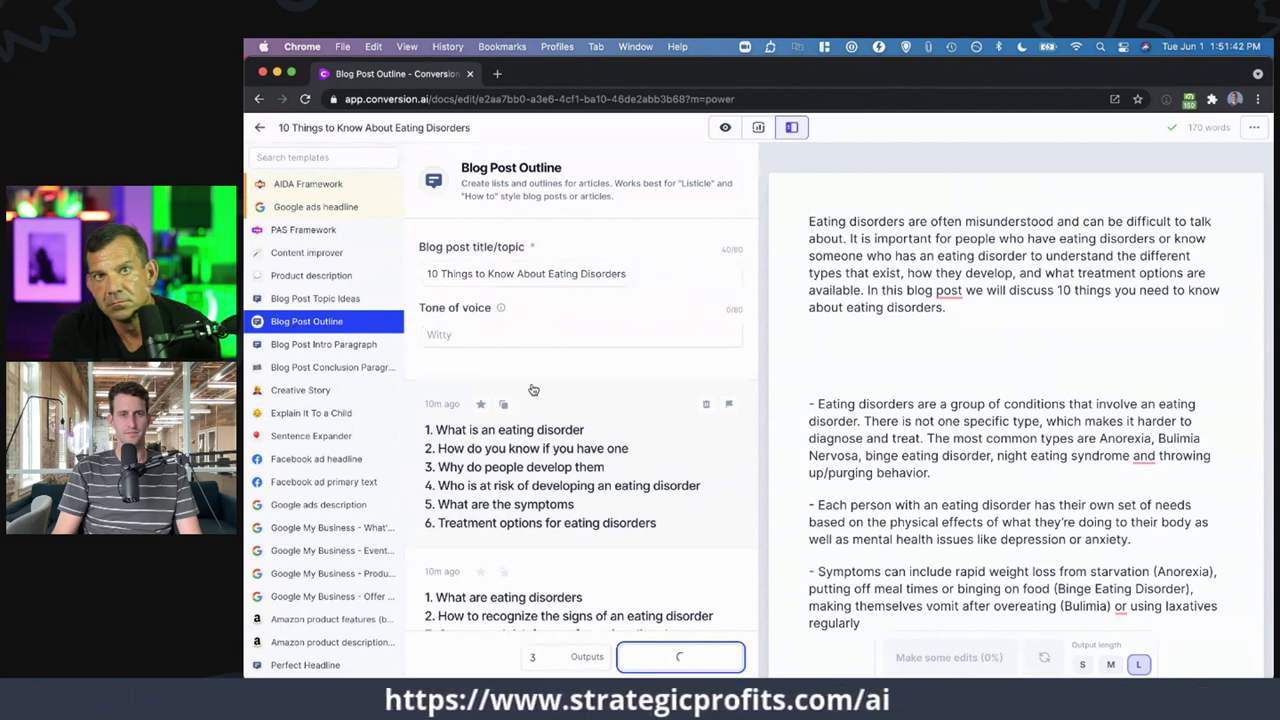
scroll(533, 389, down, 5)
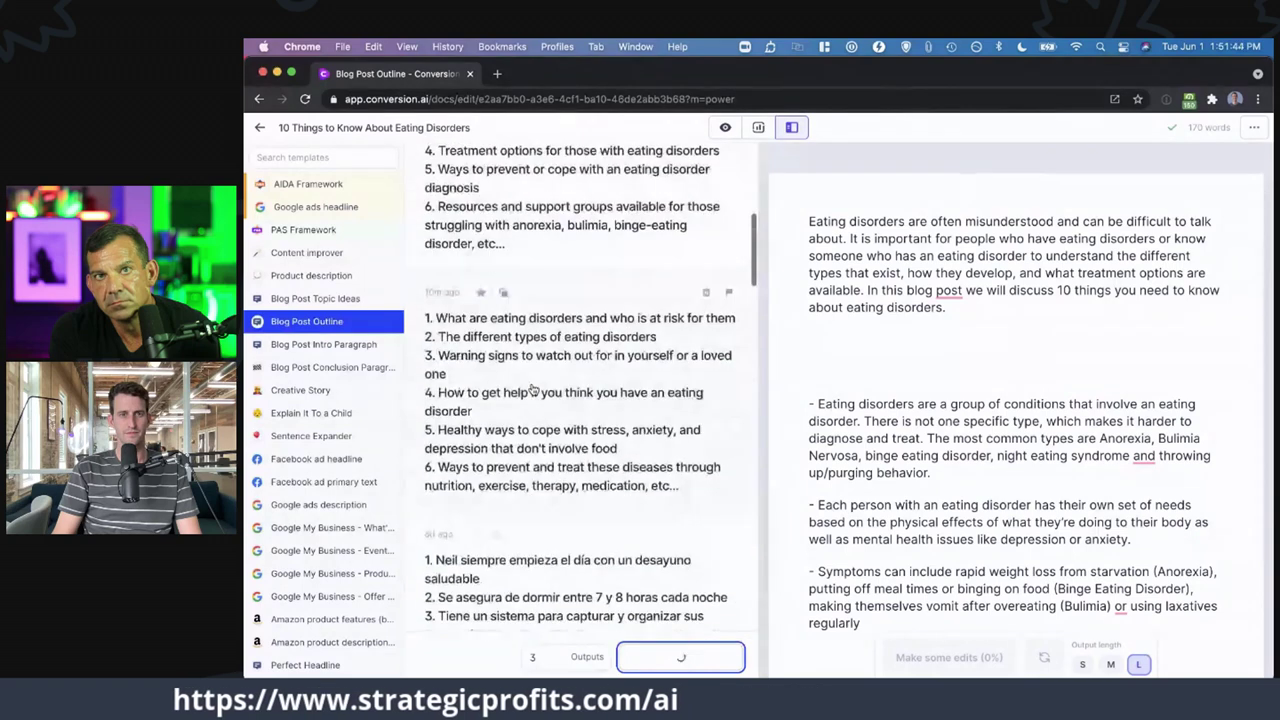
scroll(500, 345, down, 2)
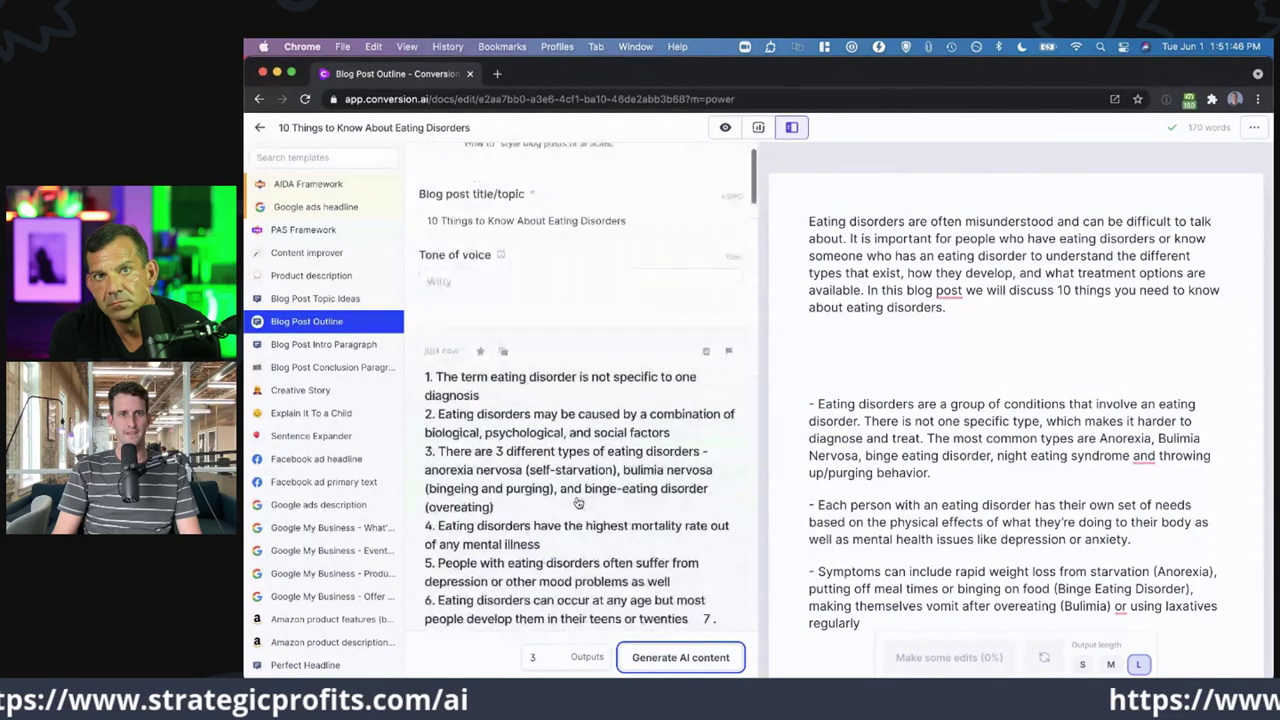
- Copy the new outline starting with "The term eating disorder is not specific to one diagnosis" into the document below the intro
click(503, 248)
click(1010, 336)
key(super+v)
scroll(866, 340, up, 8)
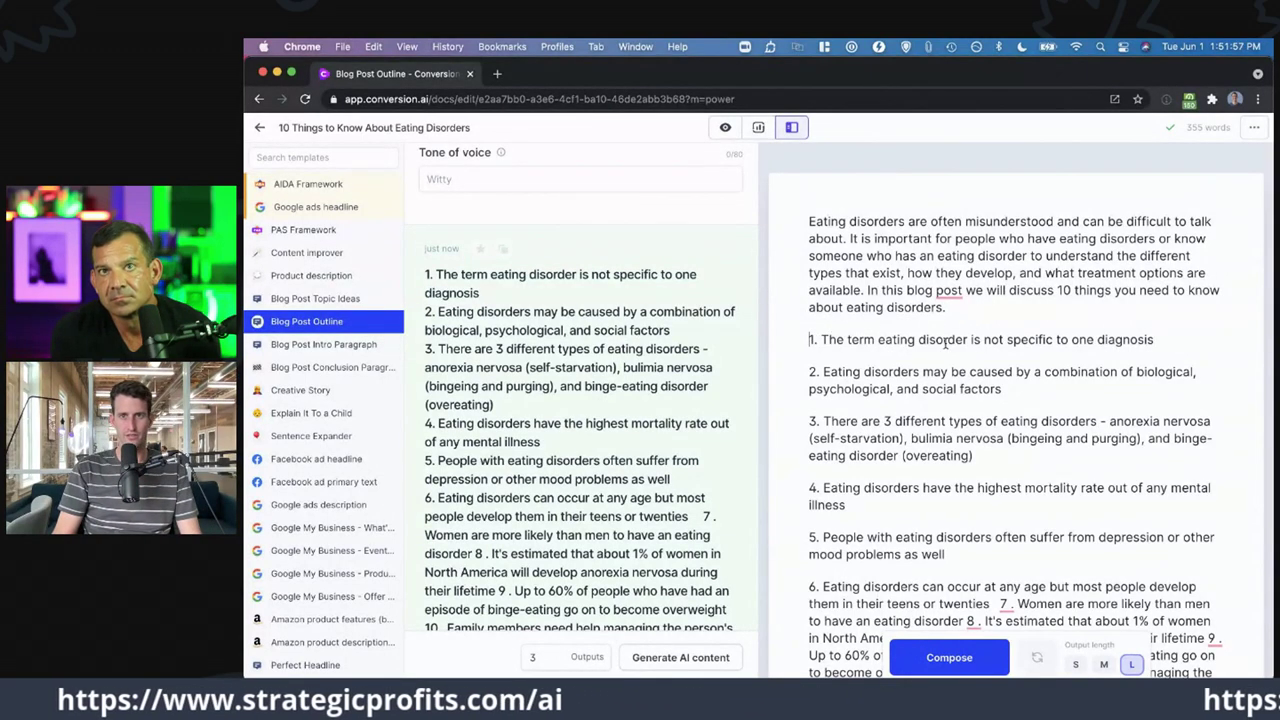
- Format outline points 1 to 5 in the document as H2 headings
click(1170, 342)
triple_click(1170, 342)
click(939, 294)
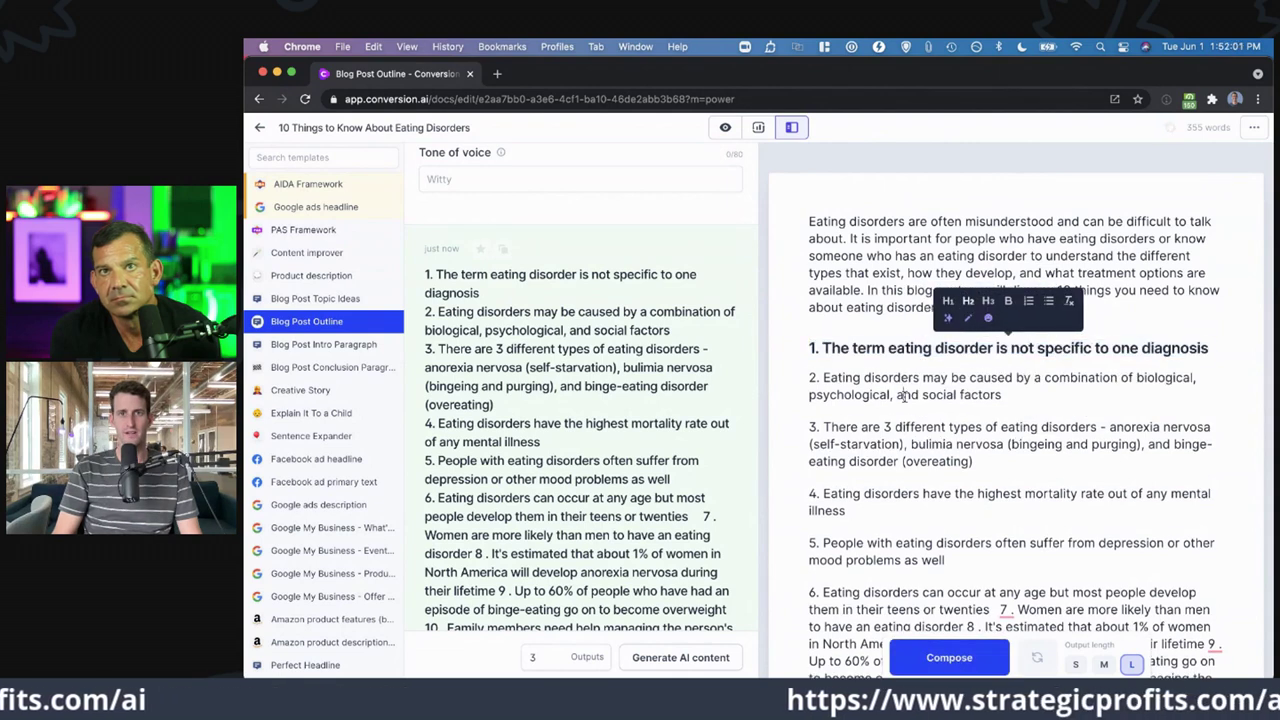
triple_click(905, 377)
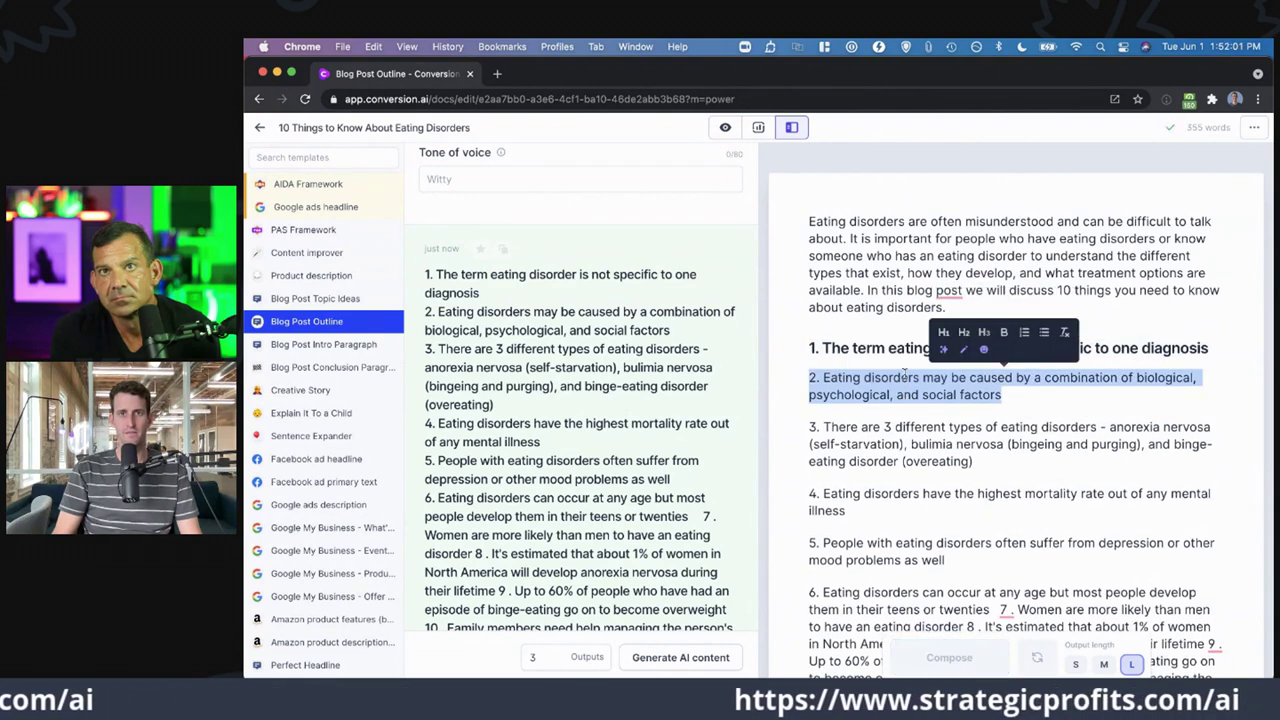
click(964, 332)
triple_click(900, 435)
click(971, 380)
drag(810, 487, 946, 515)
click(969, 442)
scroll(969, 442, down, 1)
click(975, 453)
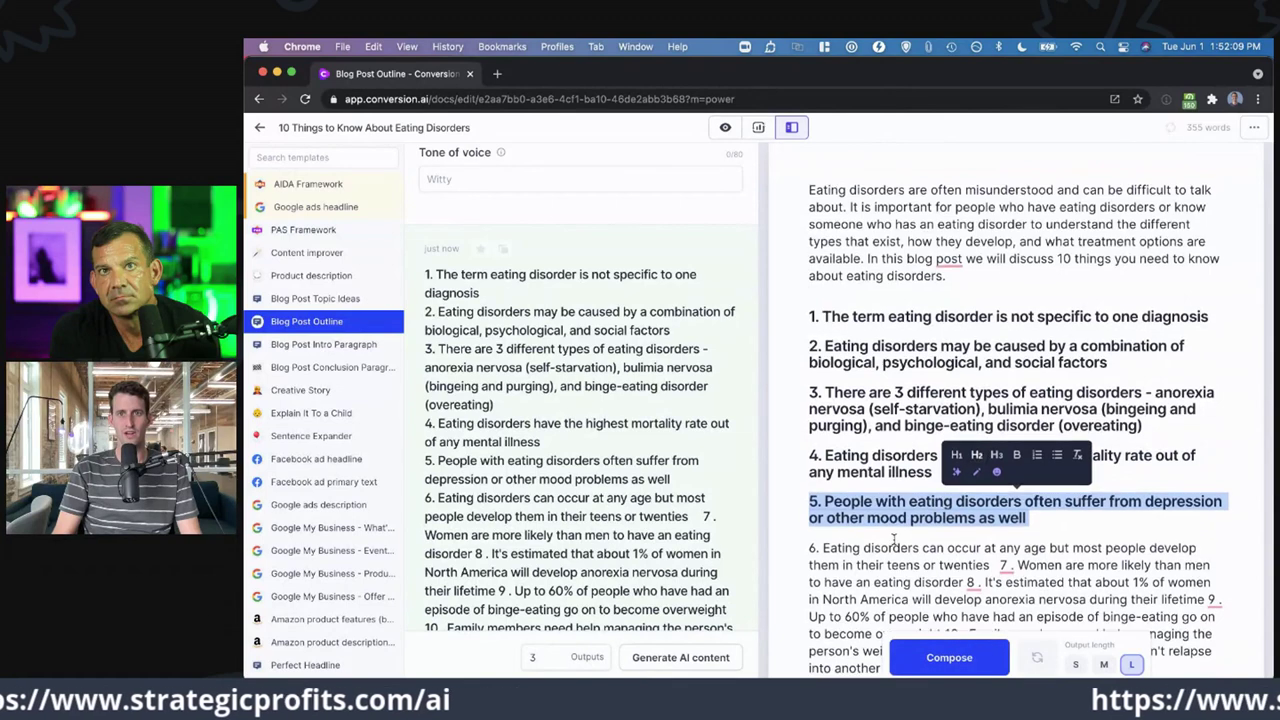
- Insert two blank lines after the point 5 heading to separate it from point 6
click(1058, 532)
key(Return)
key(Return)
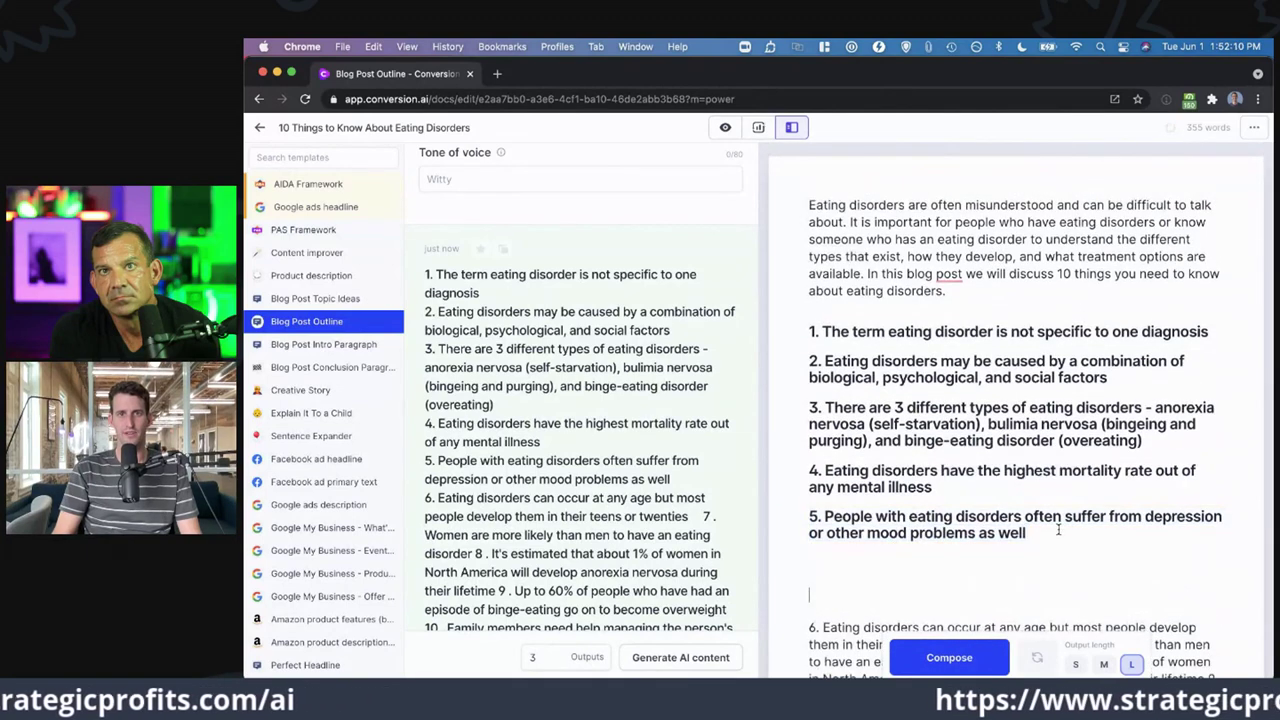
- Prefix the first heading with "##", add a blank line beneath it and compose the section's text there
click(807, 331)
text(##)
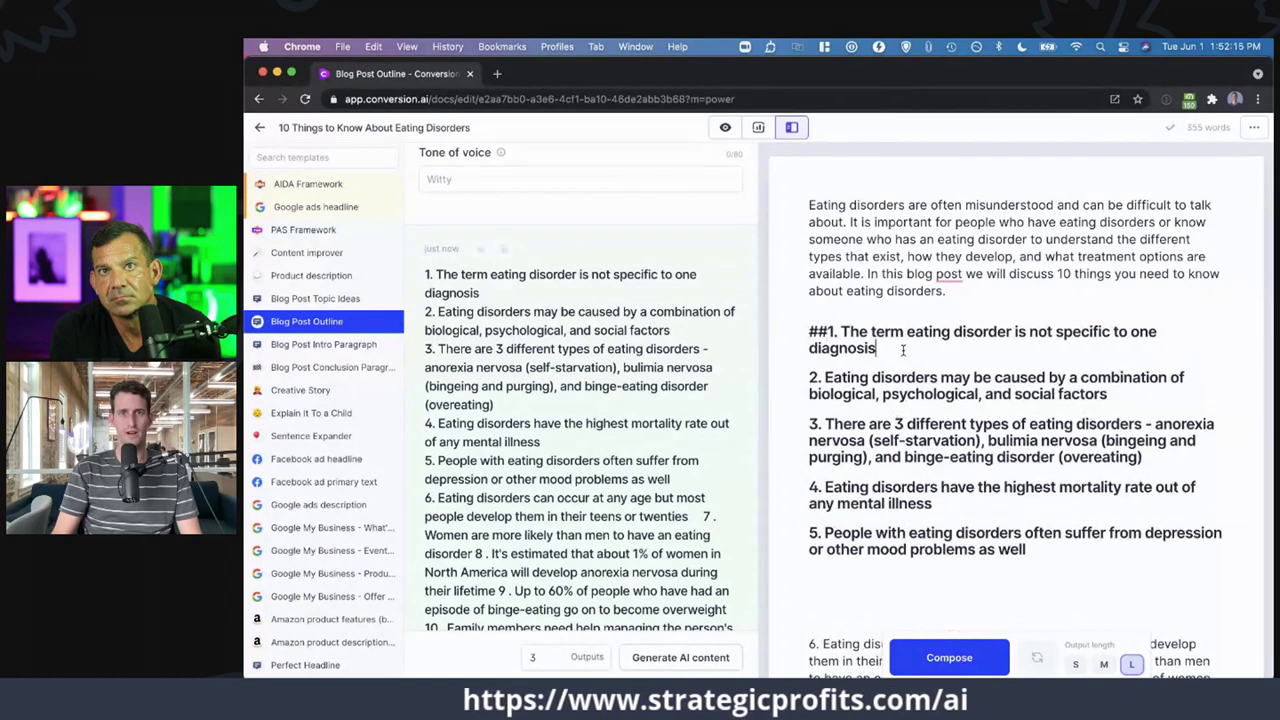
key(Return)
click(940, 657)
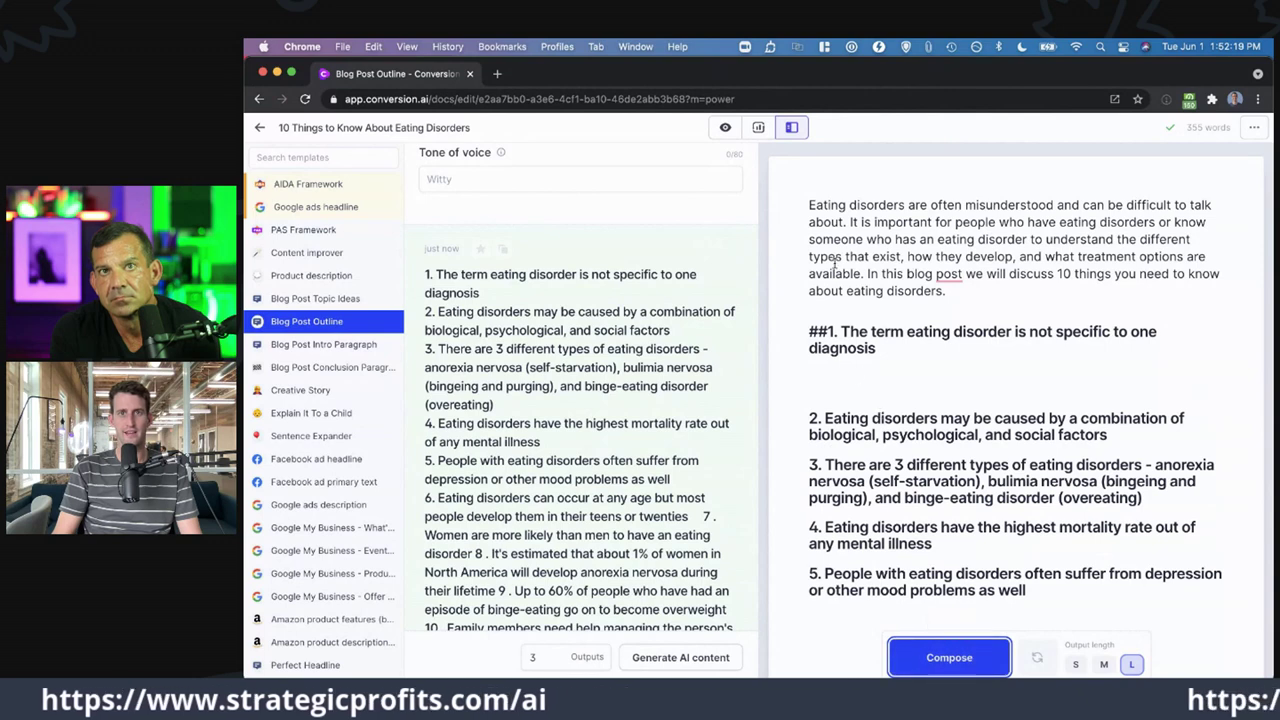
drag(808, 205, 949, 291)
key(super+Return)
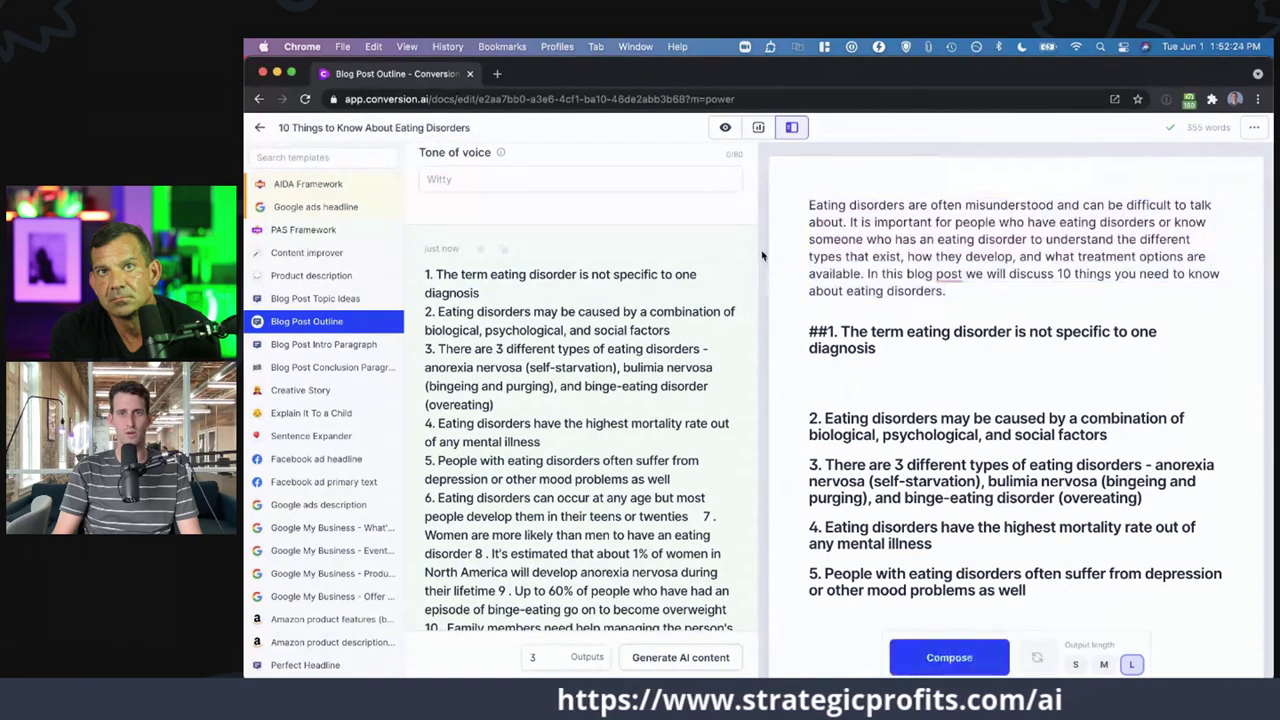
click(958, 657)
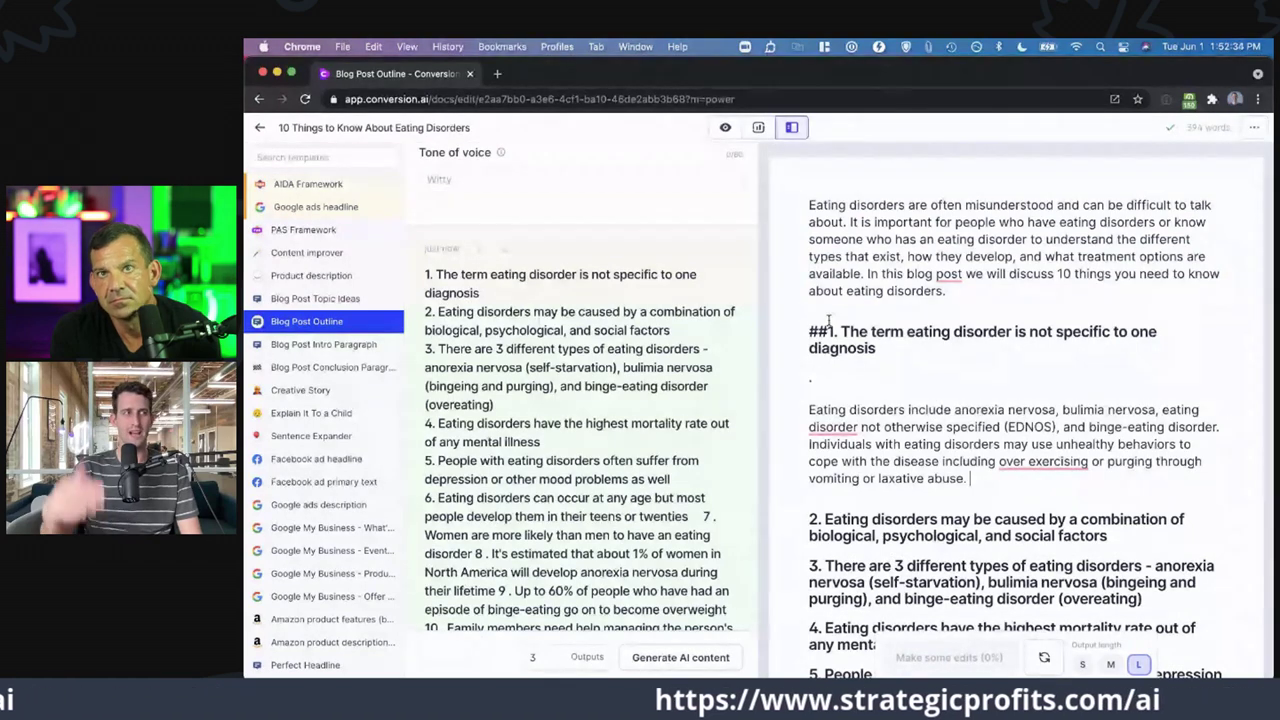
- Remove the stray period line under the first heading and accept the suggested correction "over-exercising" in its paragraph
scroll(828, 320, down, 1)
click(850, 392)
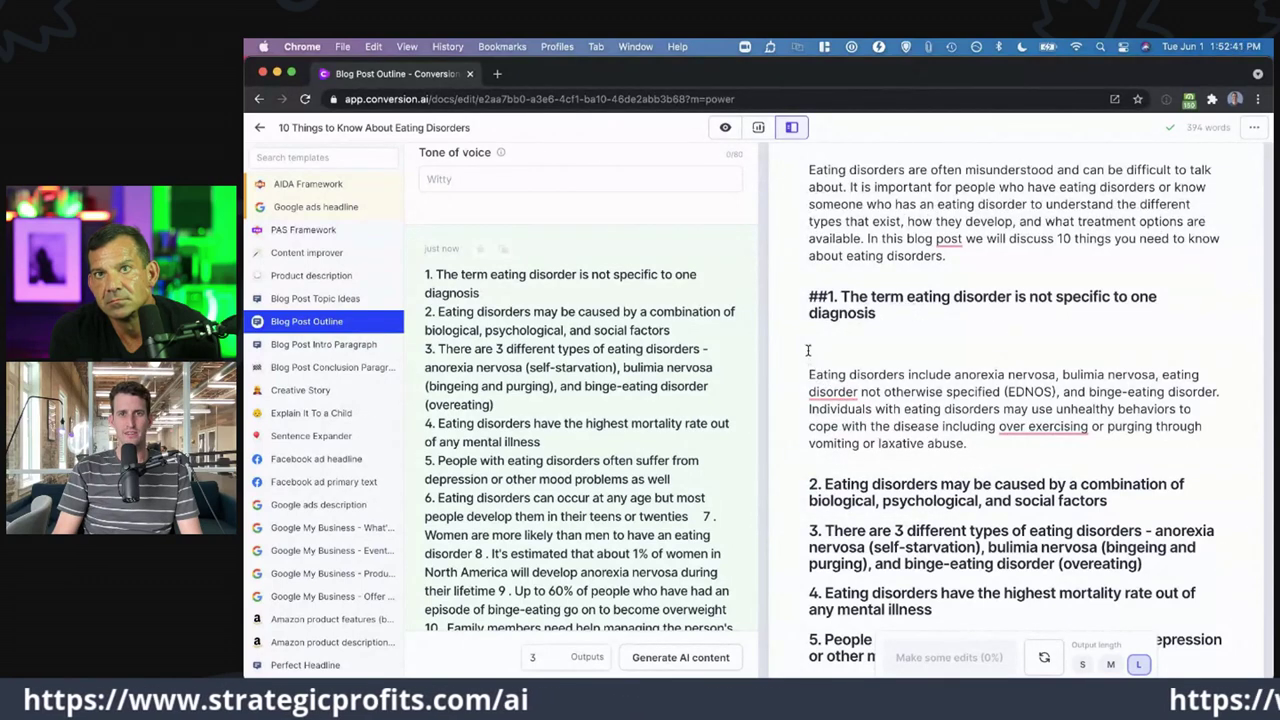
key(BackSpace)
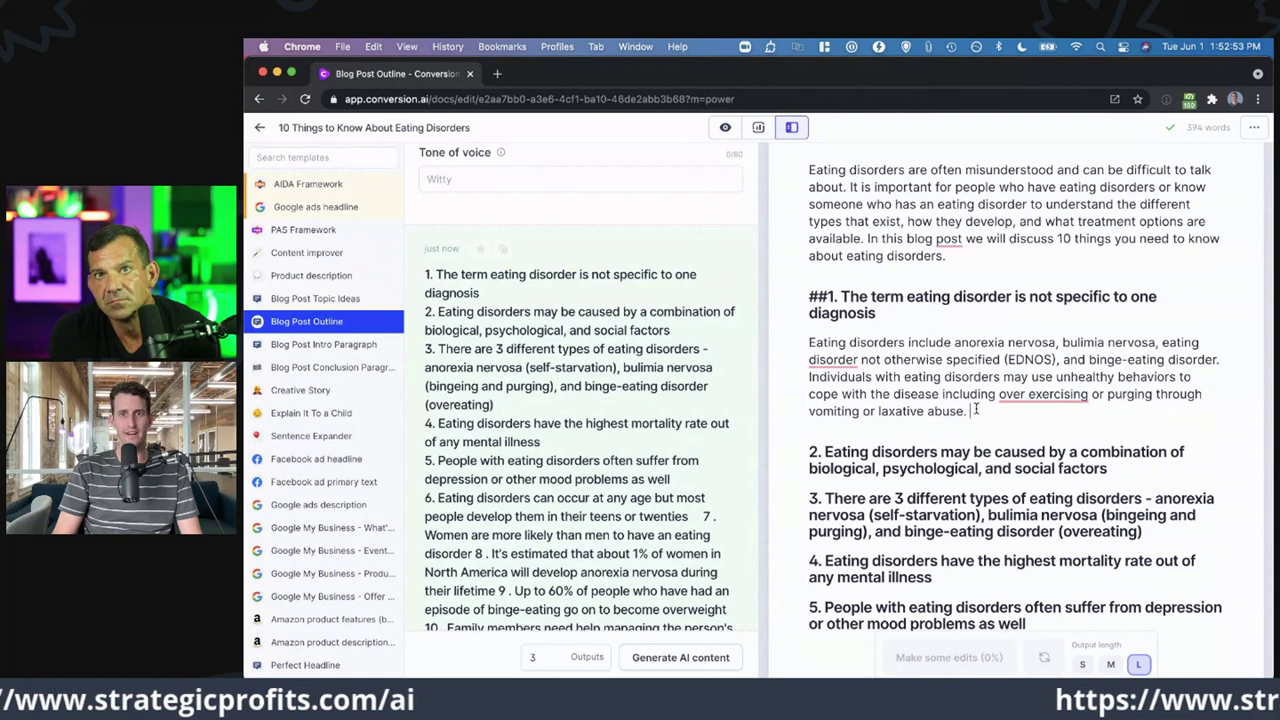
mouse_move(1030, 395)
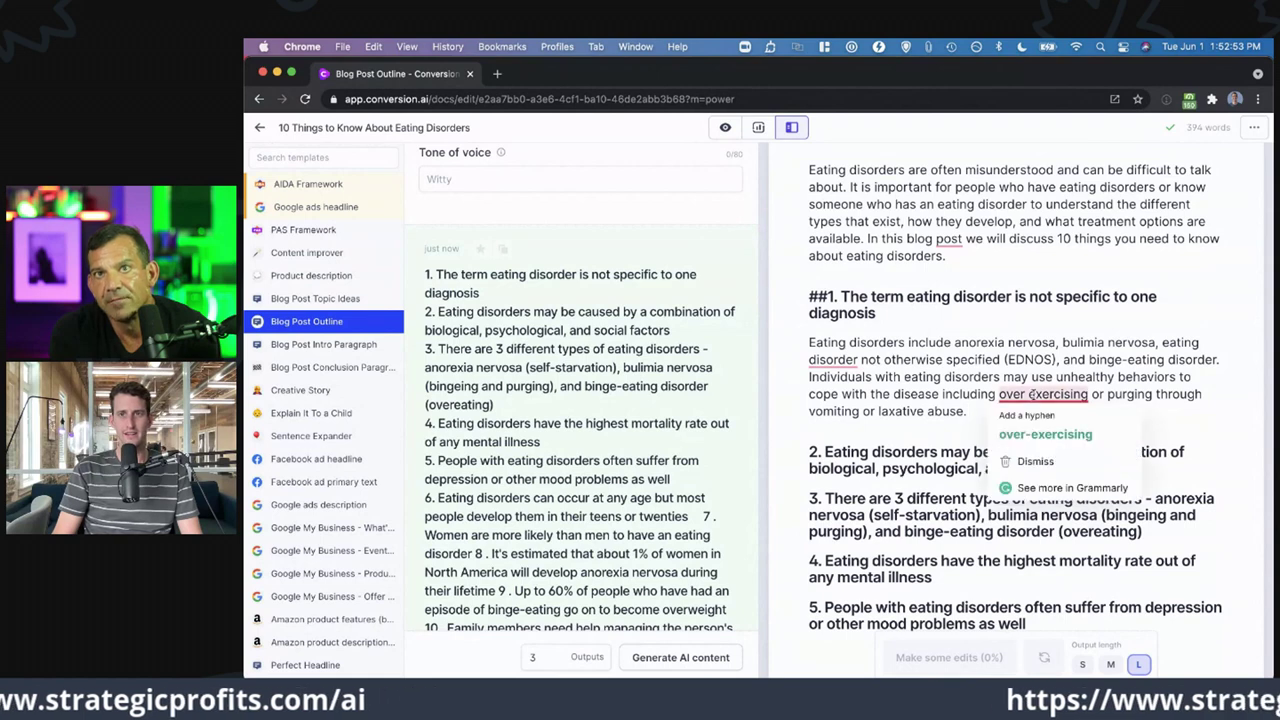
click(1040, 434)
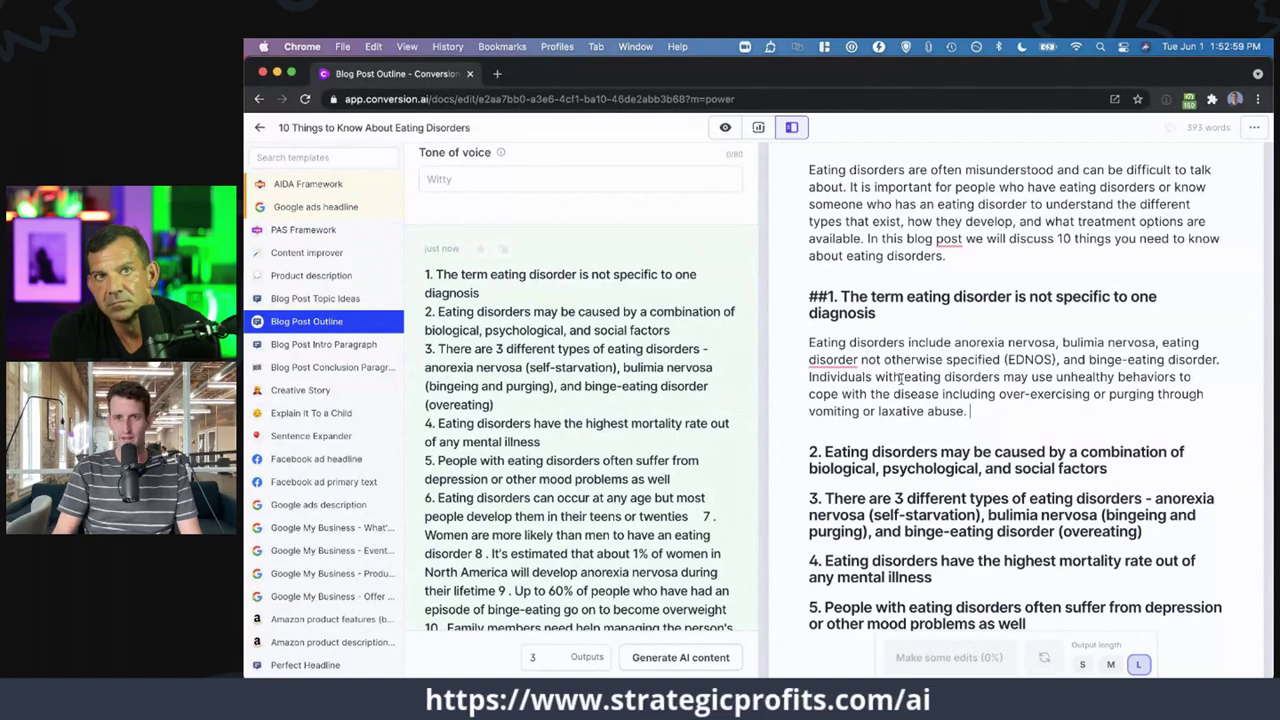
- Append "One of the most commong" to the first section's paragraph and compose the continuation
text(One)
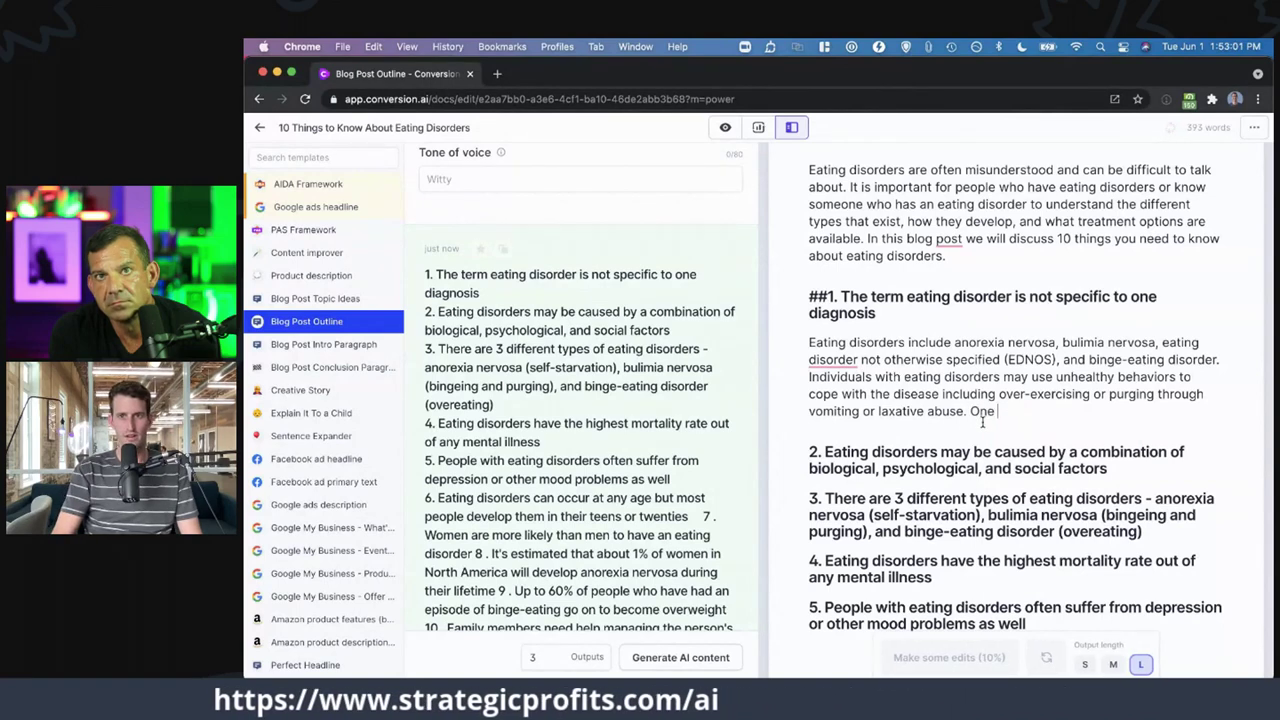
text( of the most com)
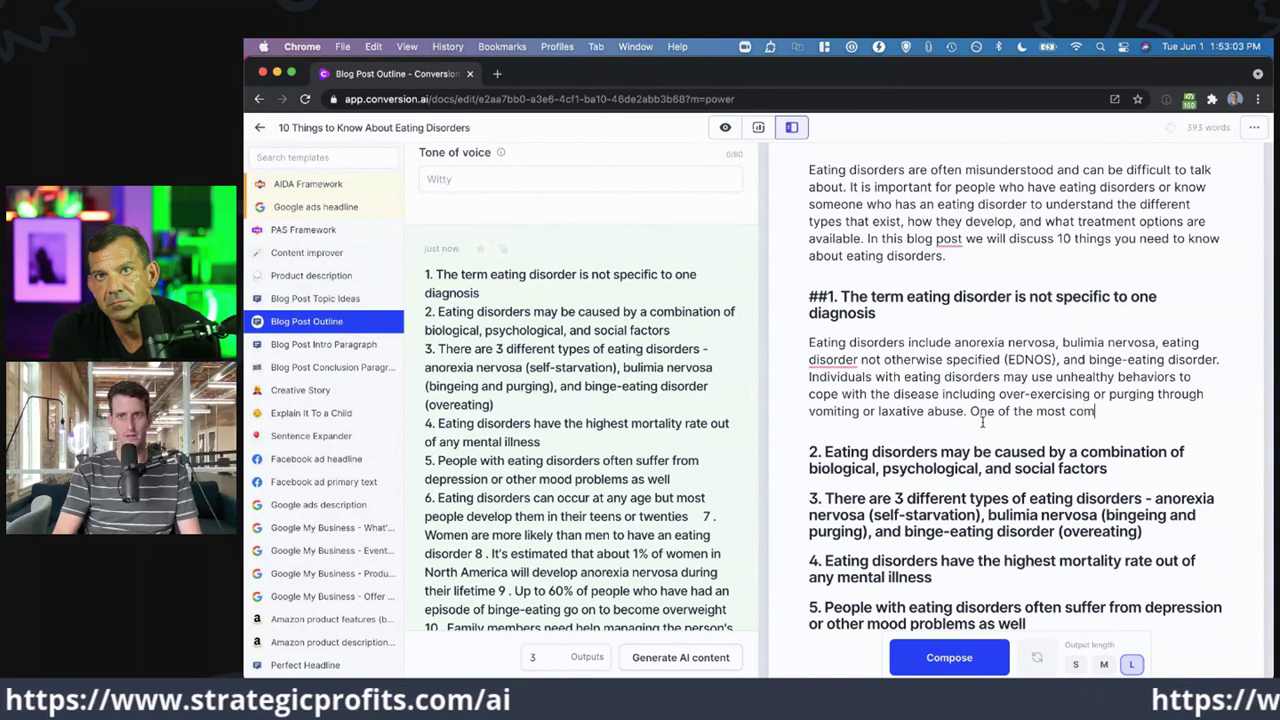
text(mong)
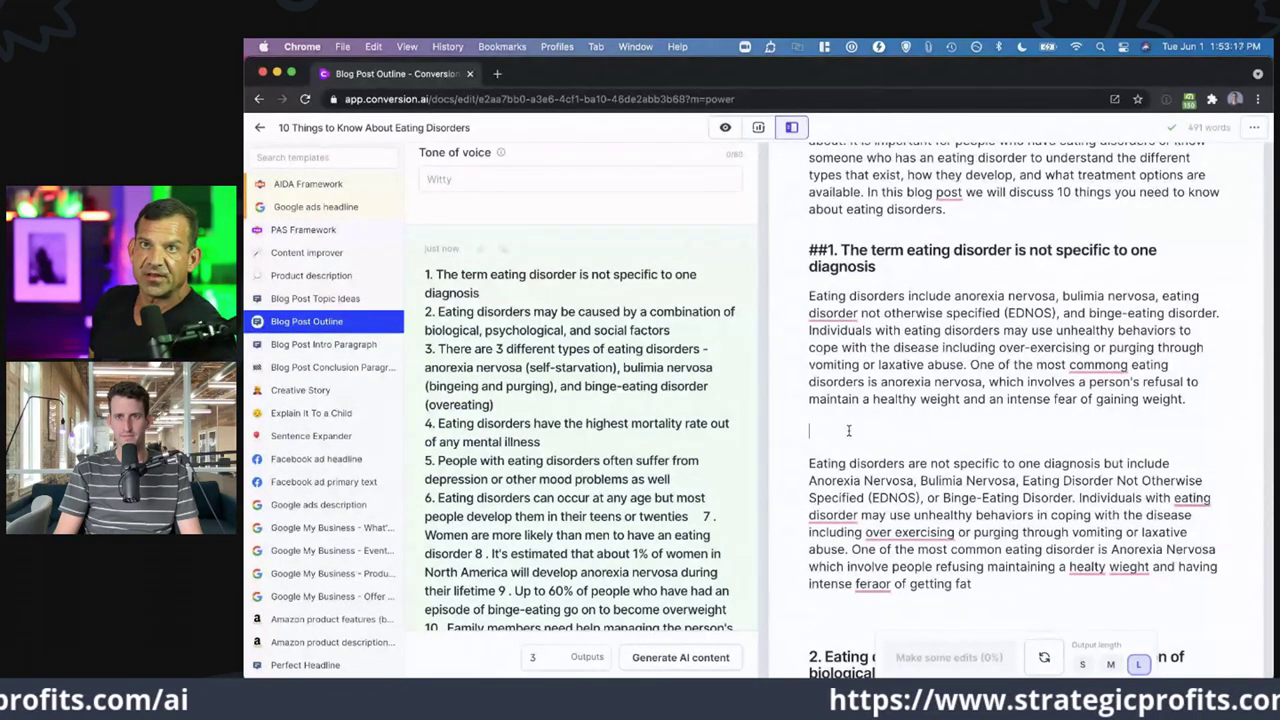
click(848, 430)
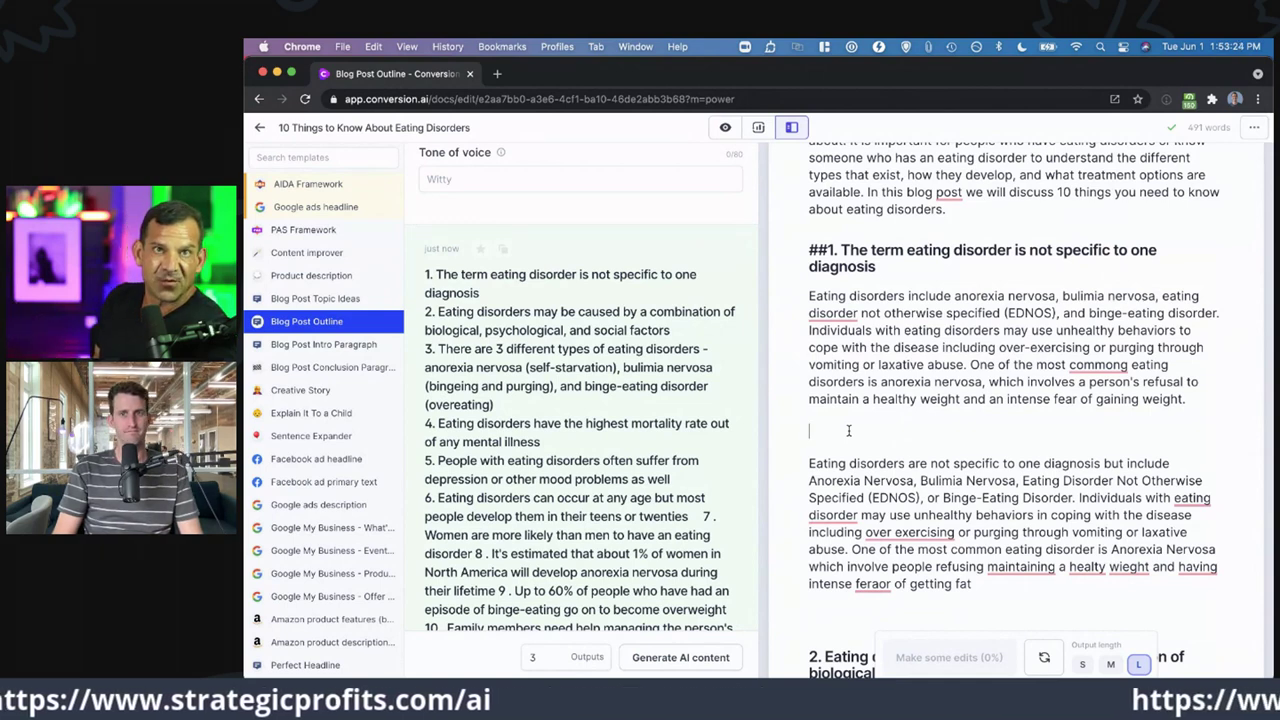
- Accept the suggested corrections "common" and "disorders" in the first section's paragraph
click(1098, 365)
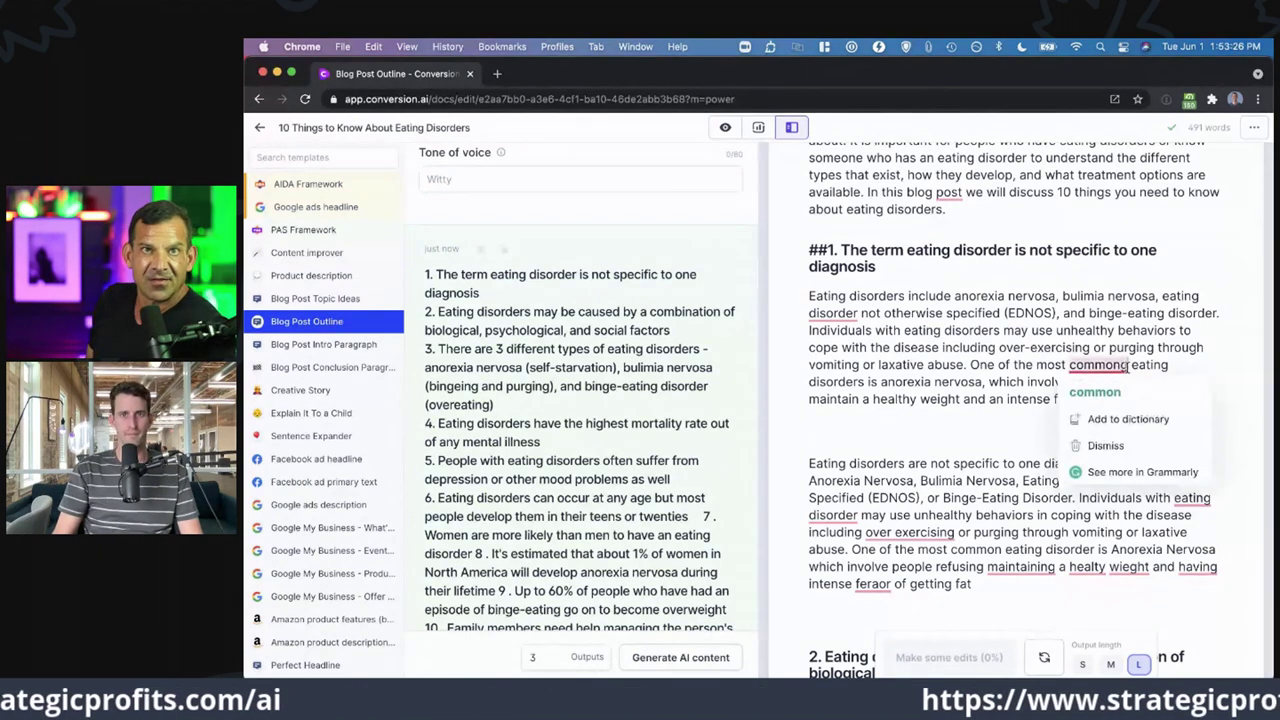
click(1098, 387)
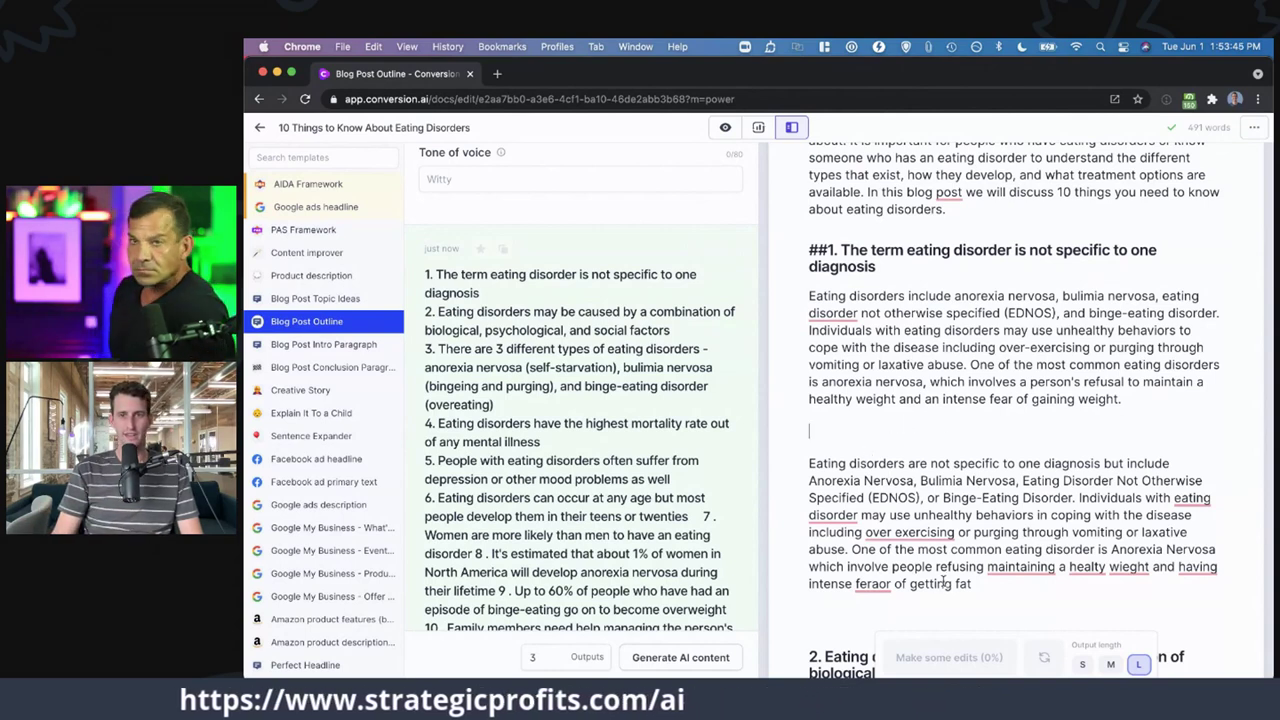
drag(973, 584, 812, 457)
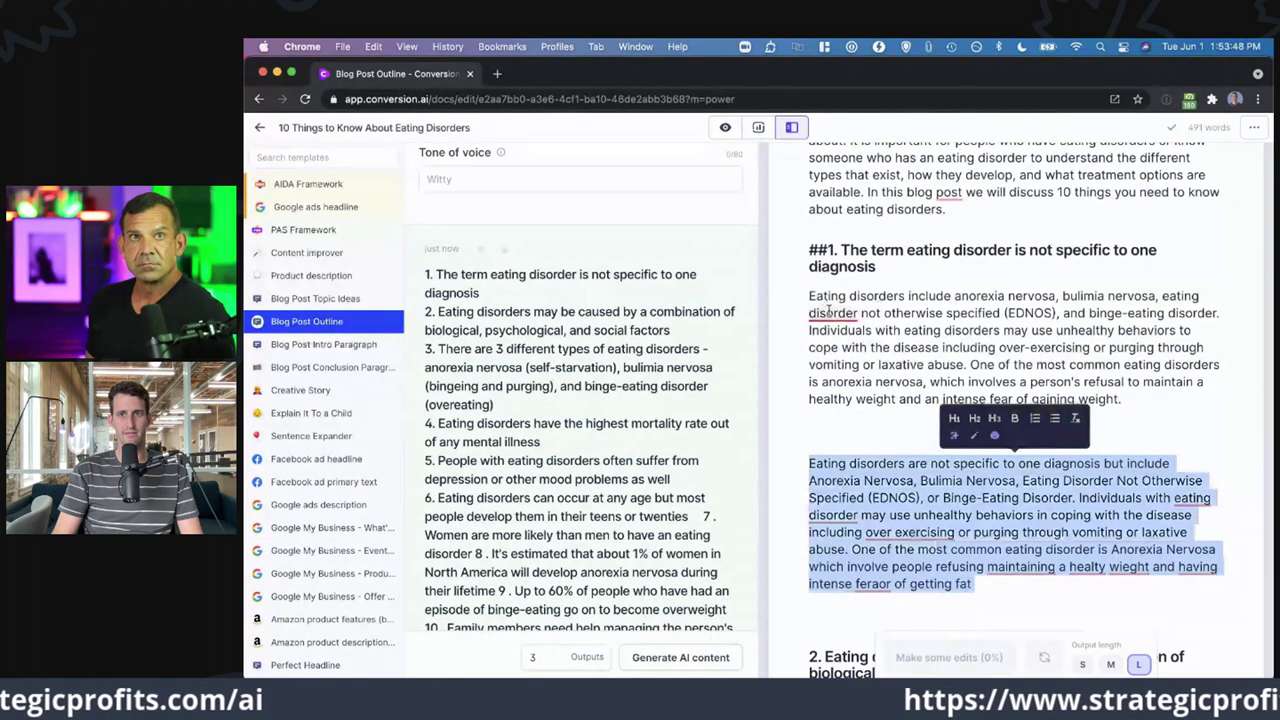
click(835, 353)
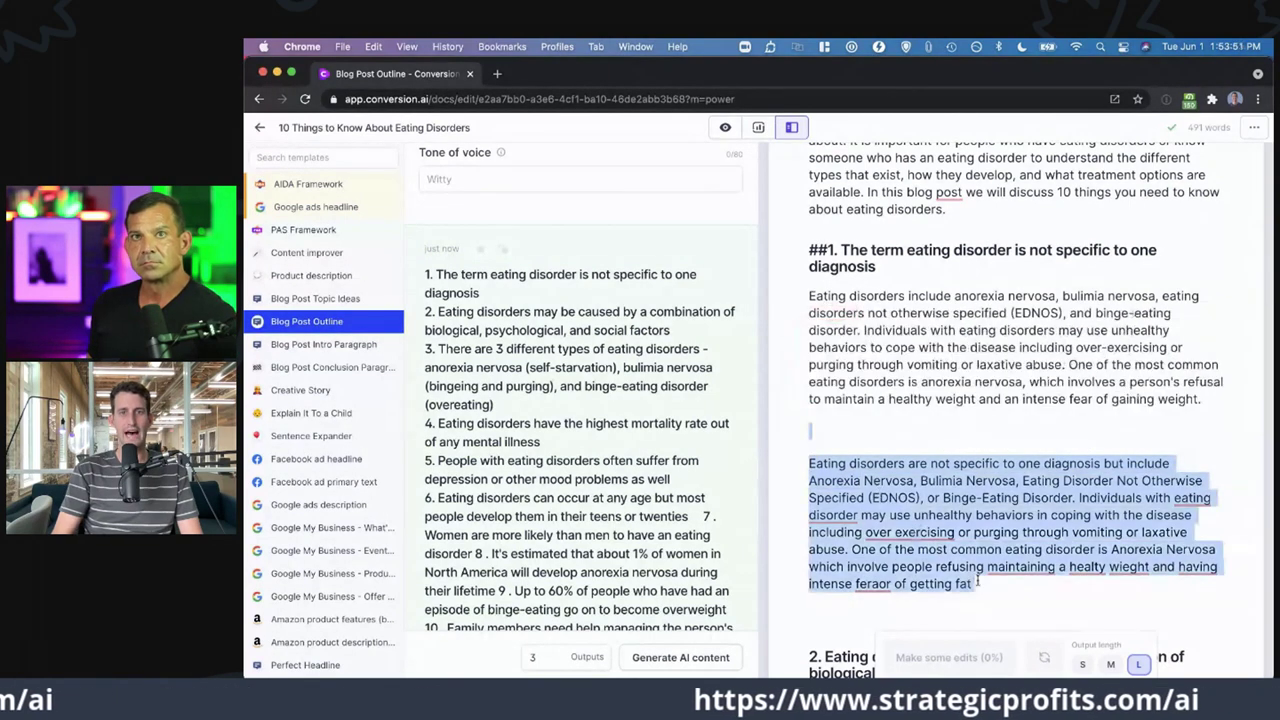
- Delete the rough duplicate paragraph under the first section and the extra blank line before heading 2
key(BackSpace)
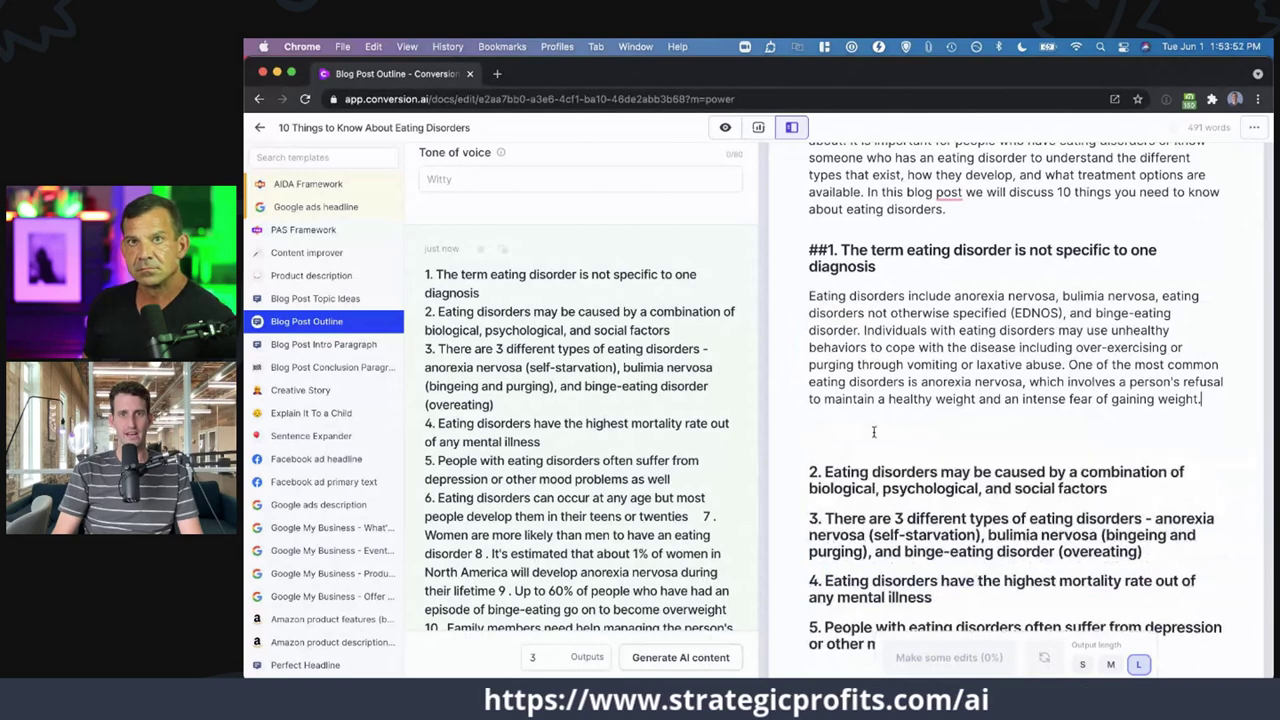
scroll(873, 432, up, 1)
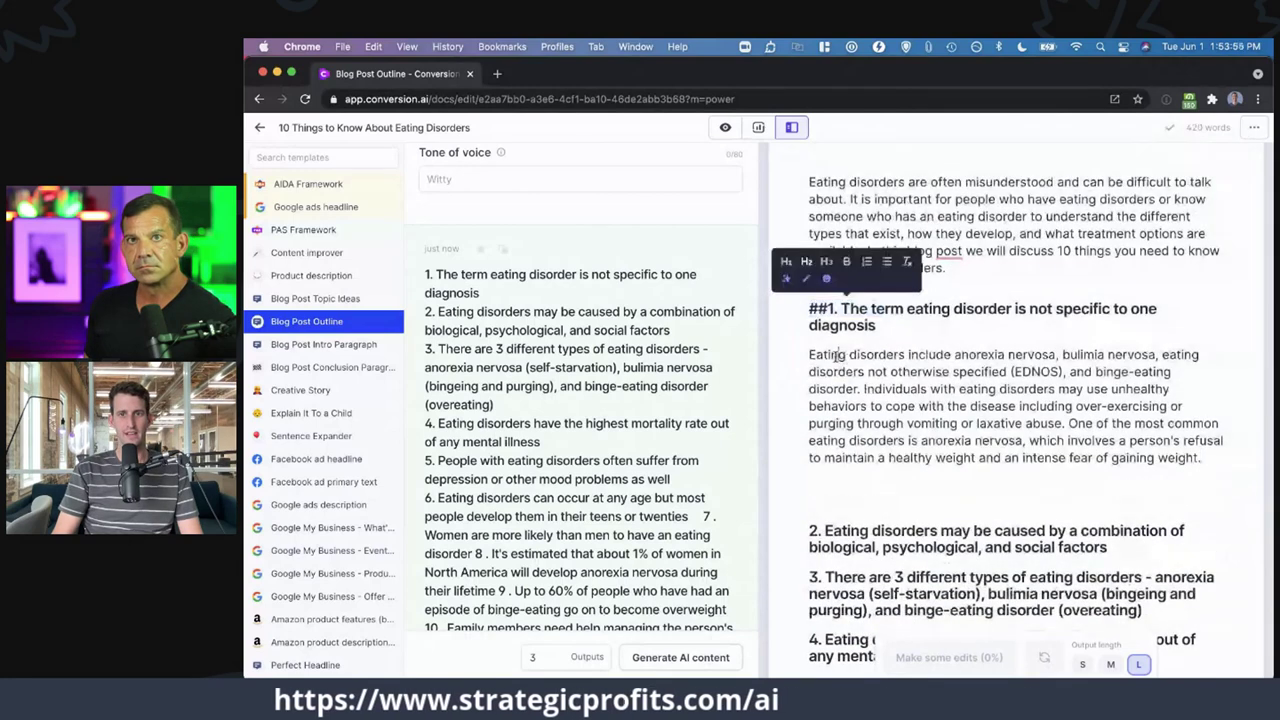
click(845, 354)
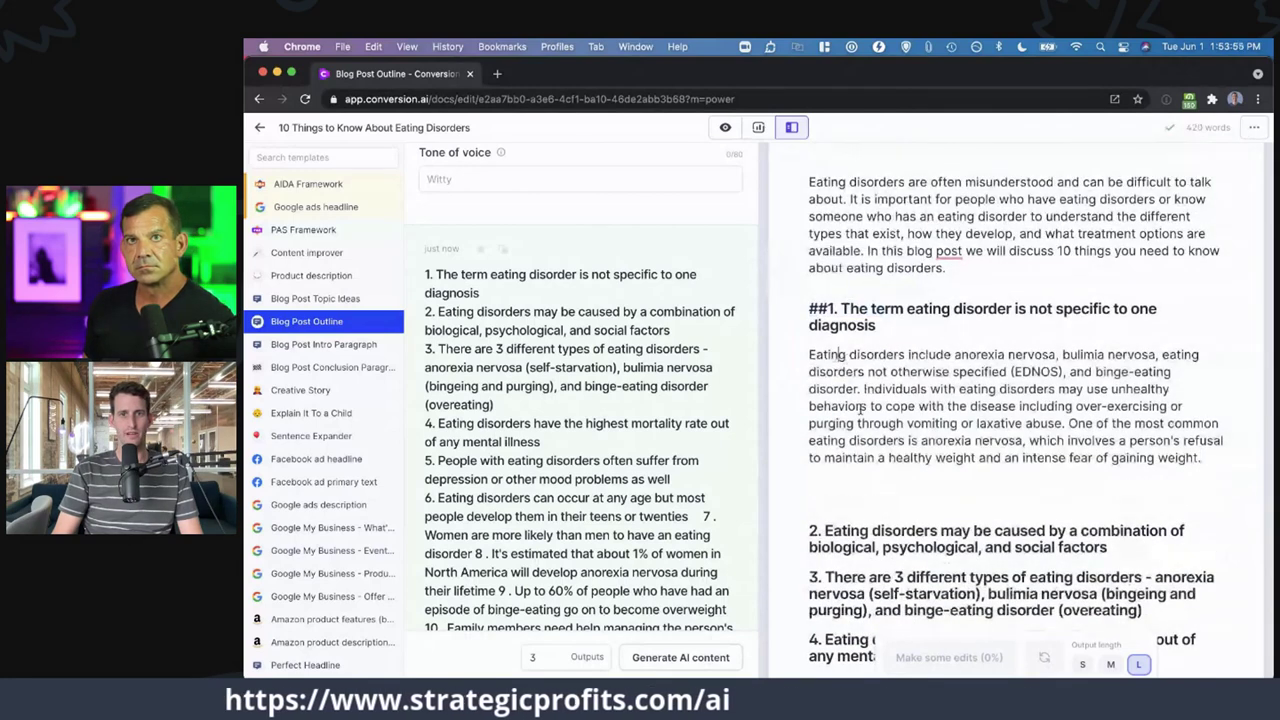
click(841, 489)
key(BackSpace)
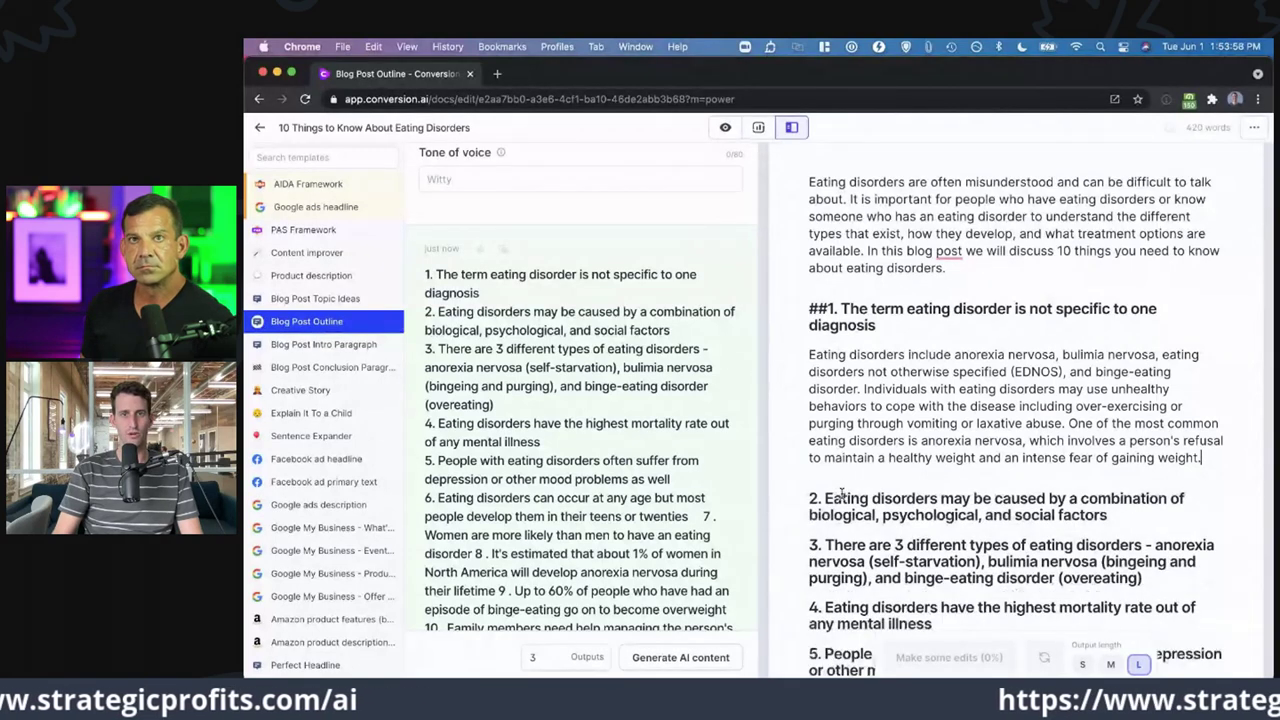
- Prefix the second heading with "##"
scroll(841, 493, down, 1)
click(811, 441)
text(##)
- Try the Re-phrase tool on the first heading's wording and generate several alternative versions
scroll(907, 330, up, 1)
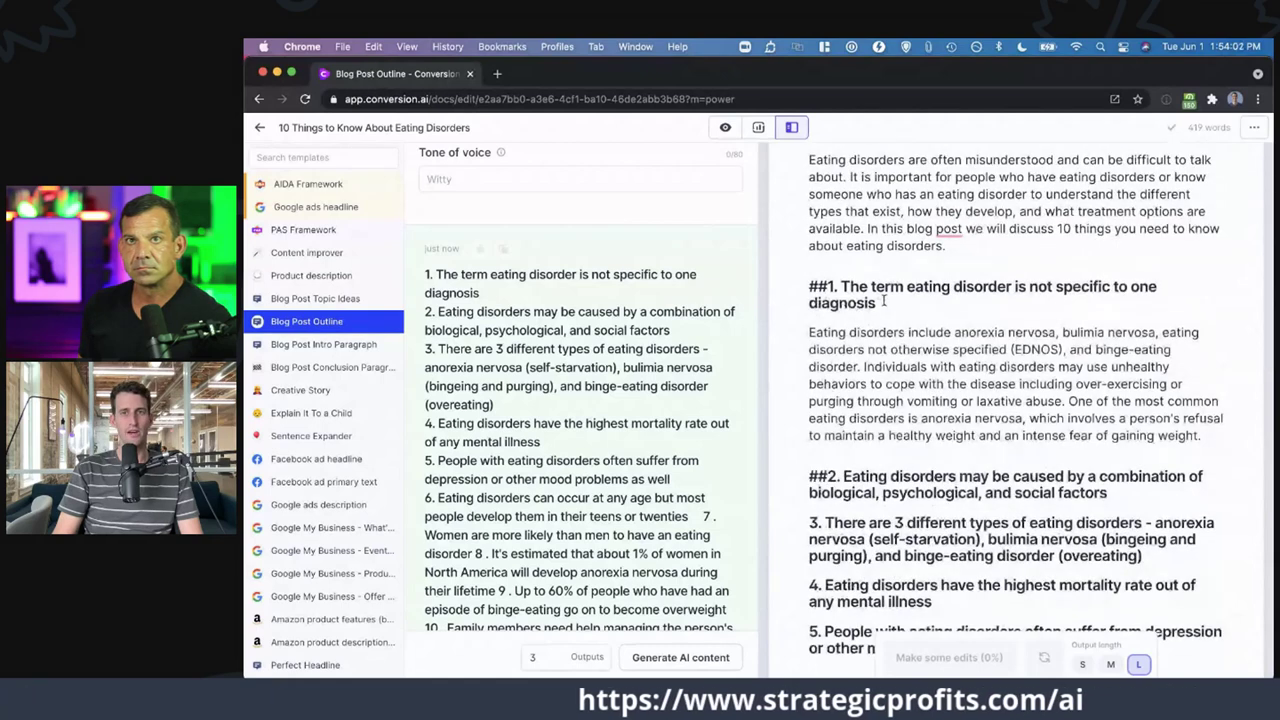
drag(884, 301, 843, 286)
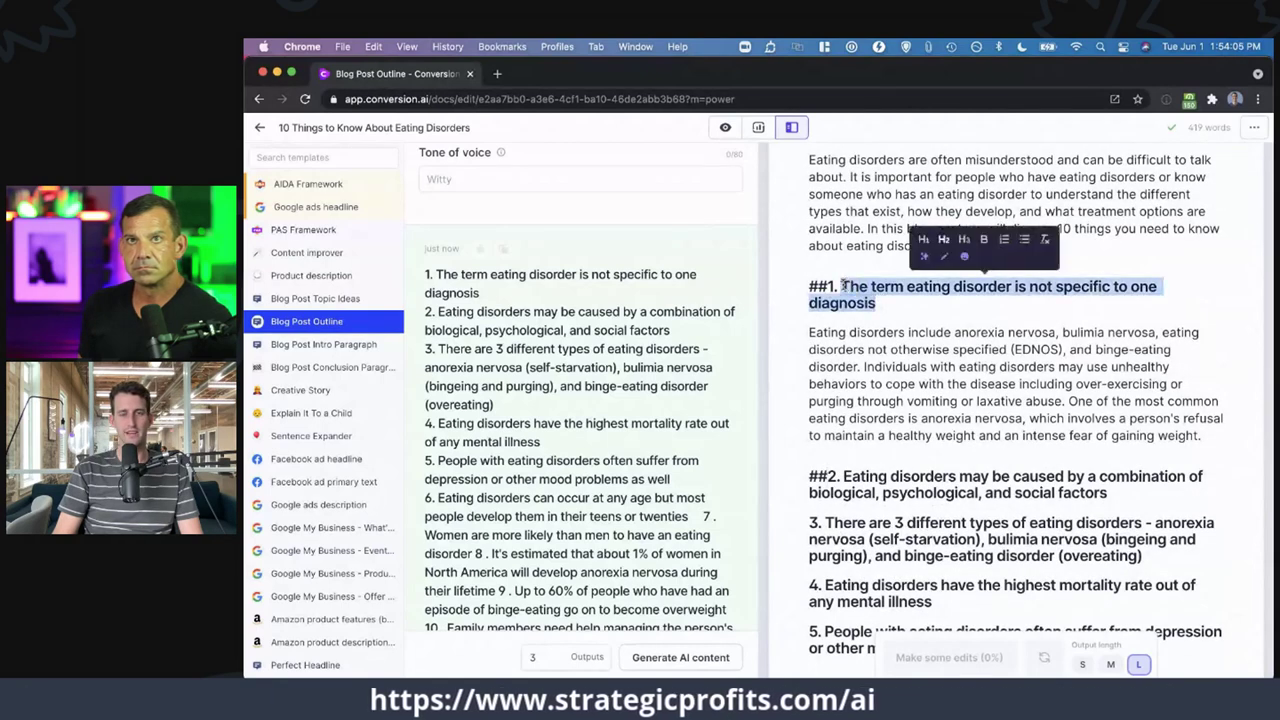
click(891, 304)
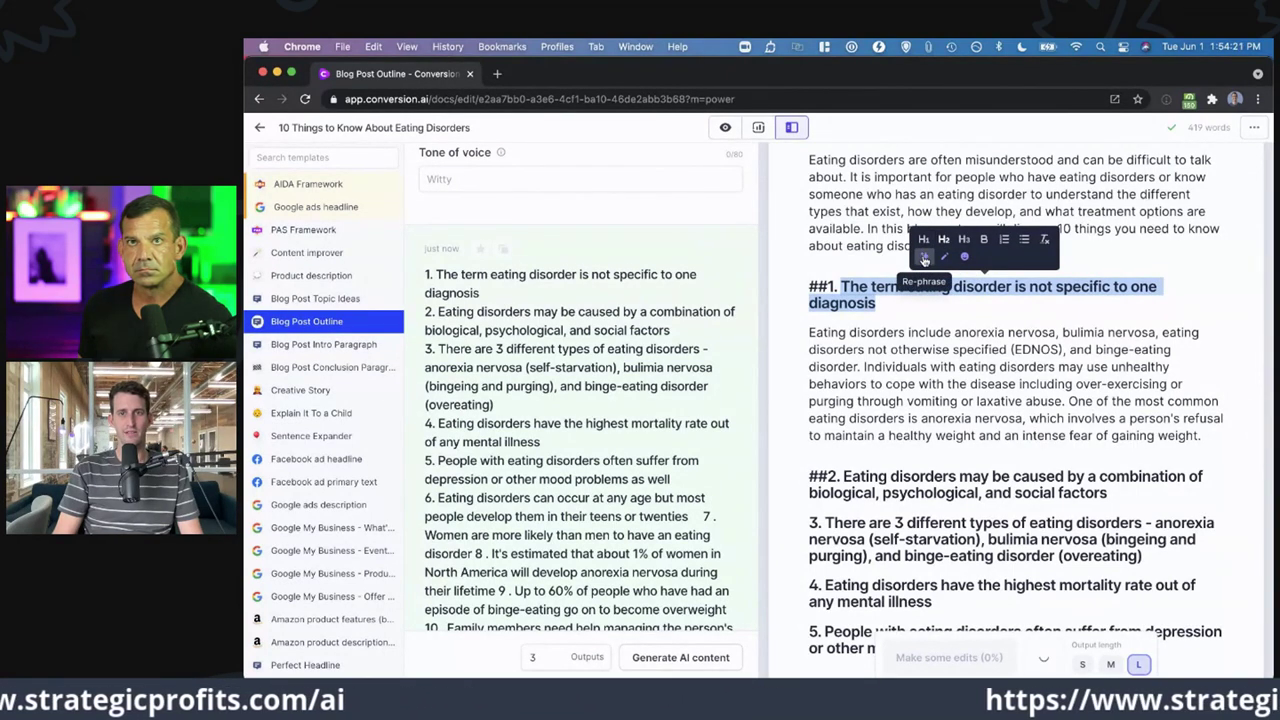
click(925, 259)
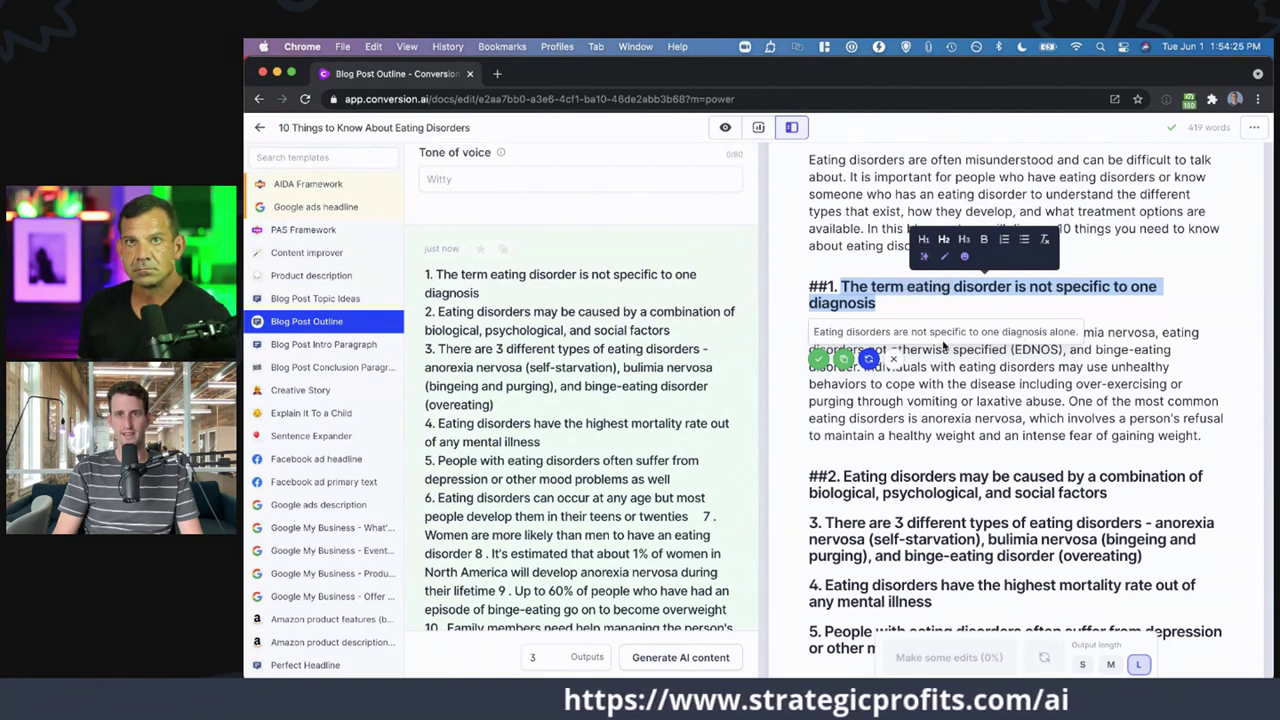
click(868, 358)
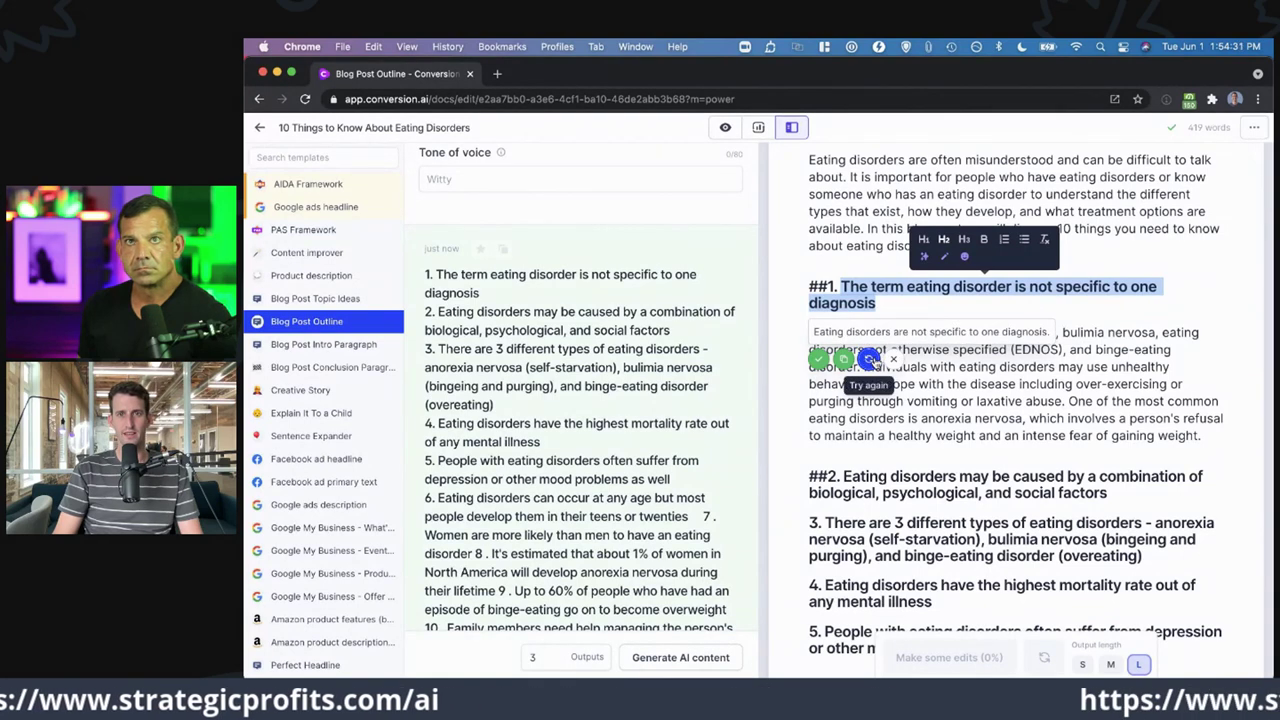
click(868, 358)
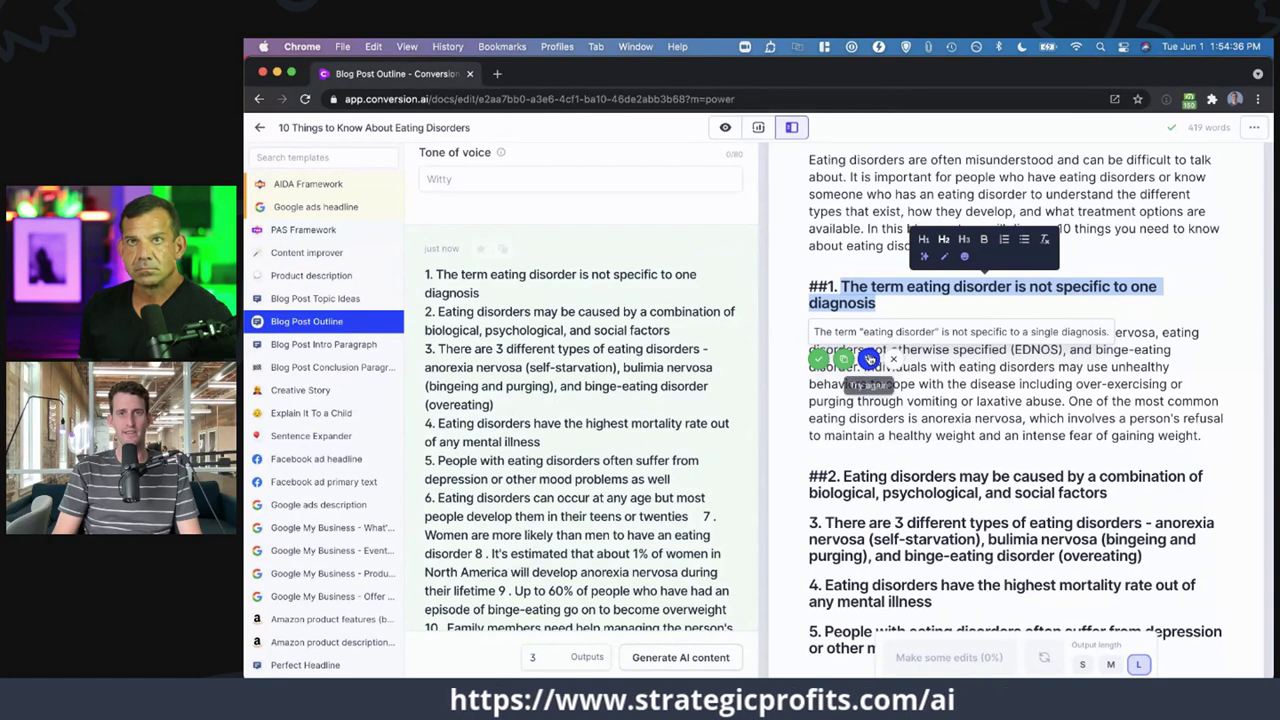
click(869, 358)
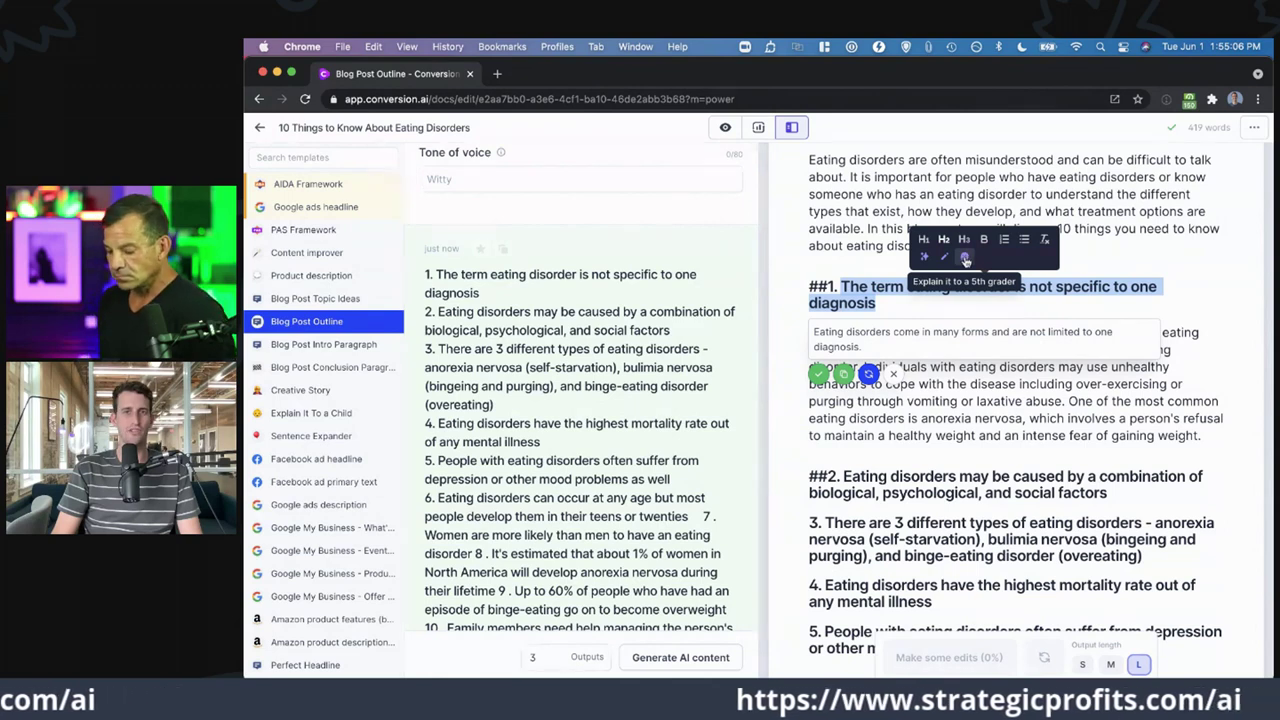
- Try "Explain it to a 5th grader" on the first heading's wording, generate several versions and discard the suggestion
click(966, 259)
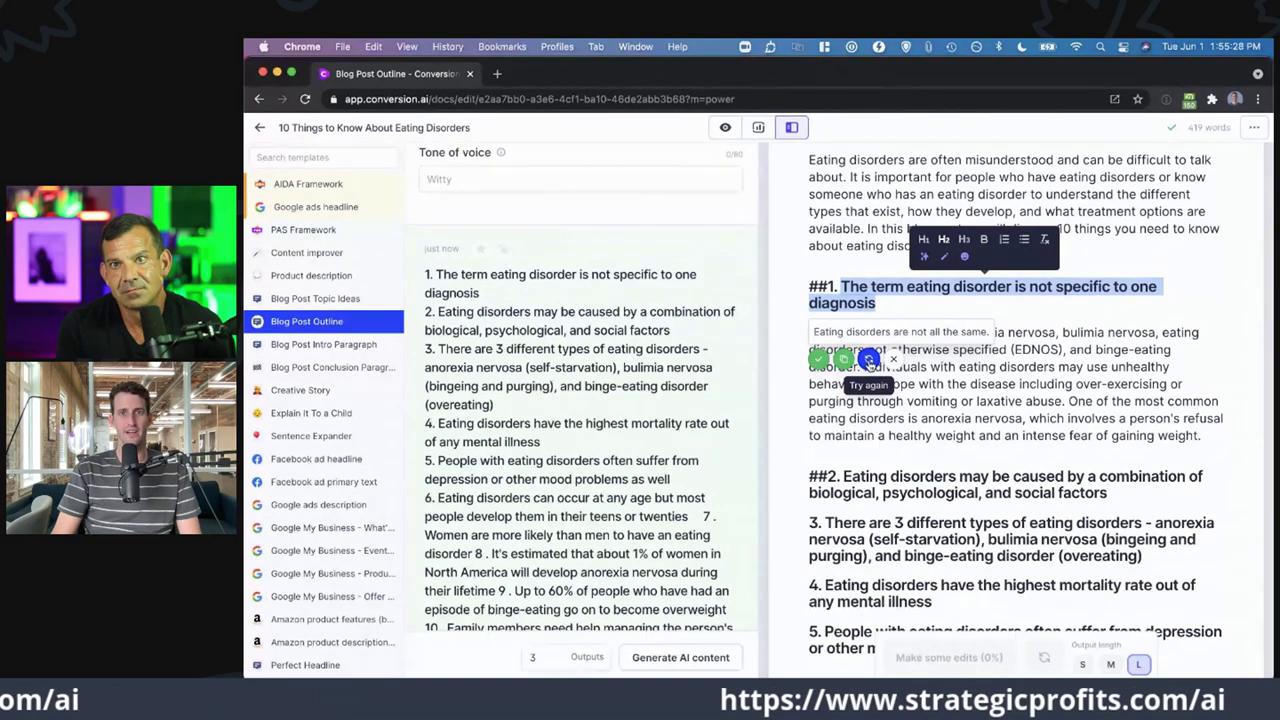
click(868, 358)
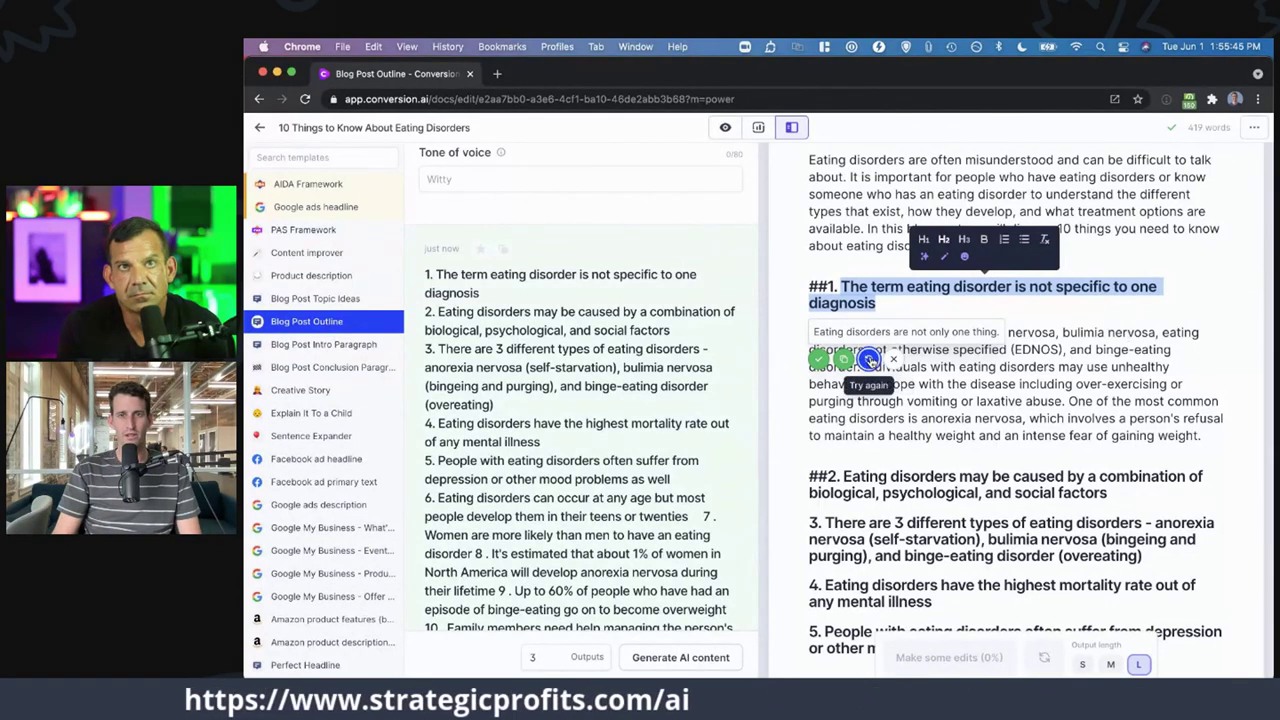
click(868, 358)
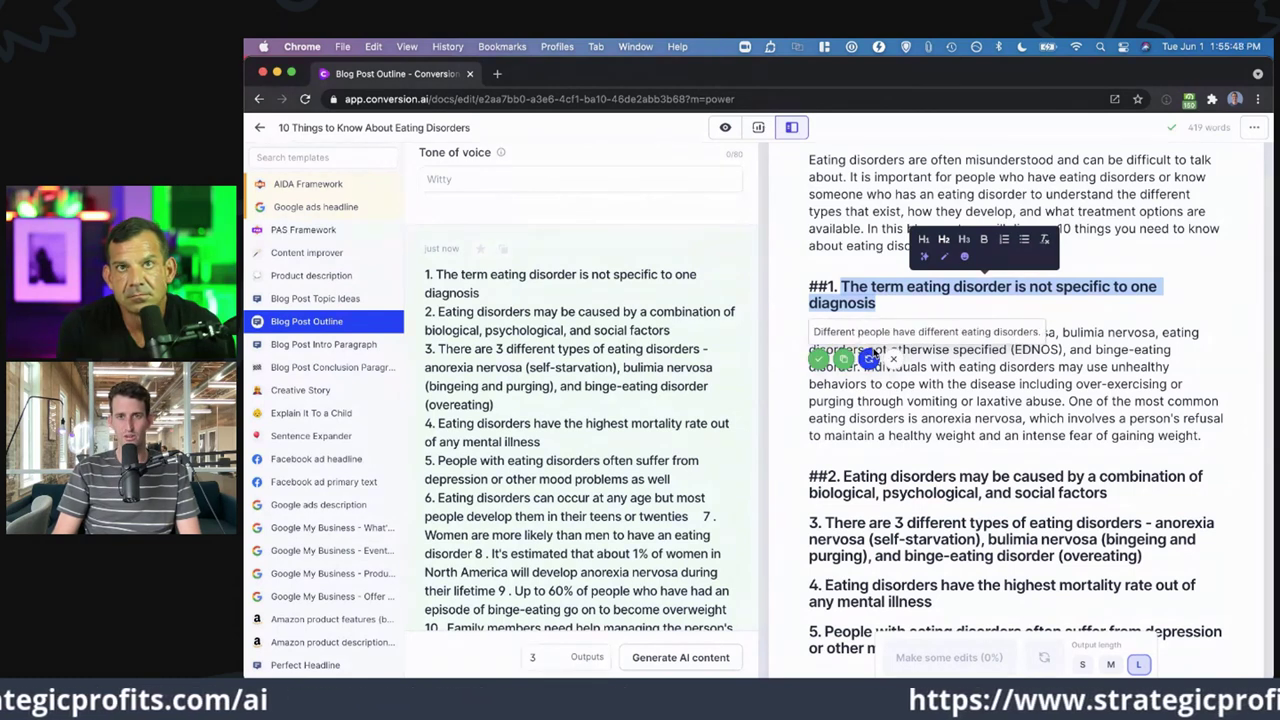
click(868, 358)
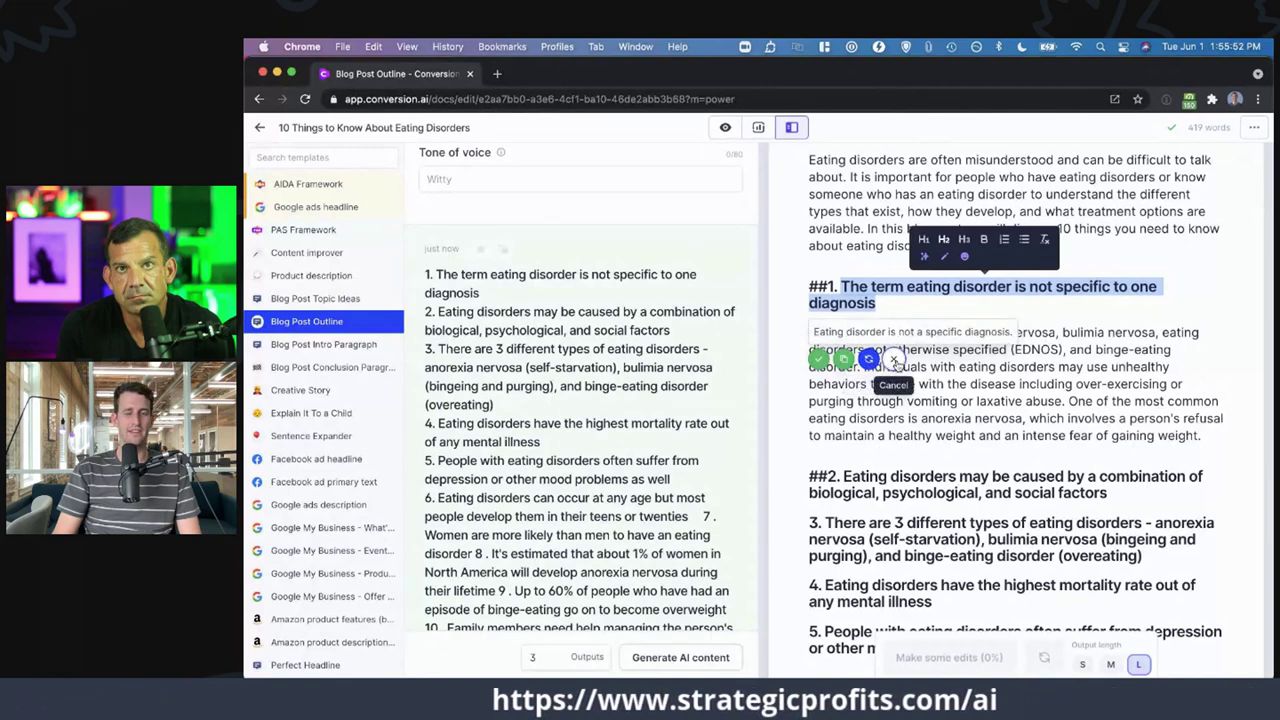
click(894, 360)
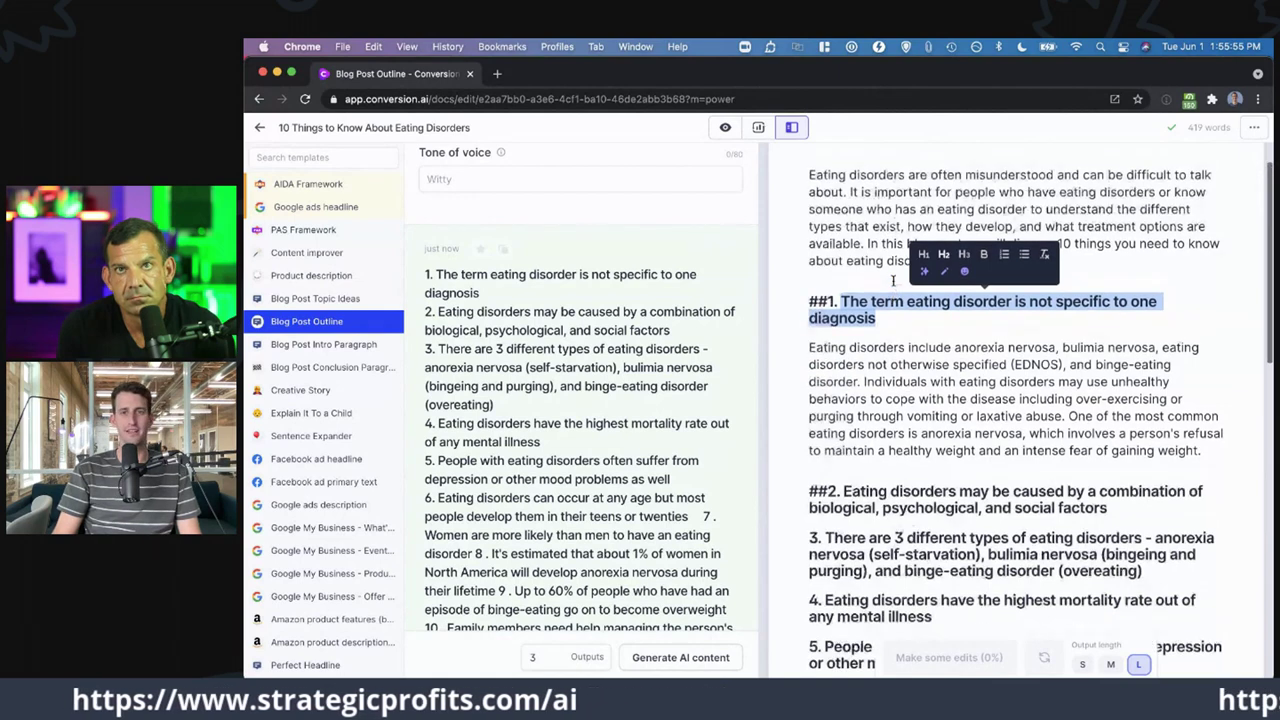
scroll(893, 280, up, 2)
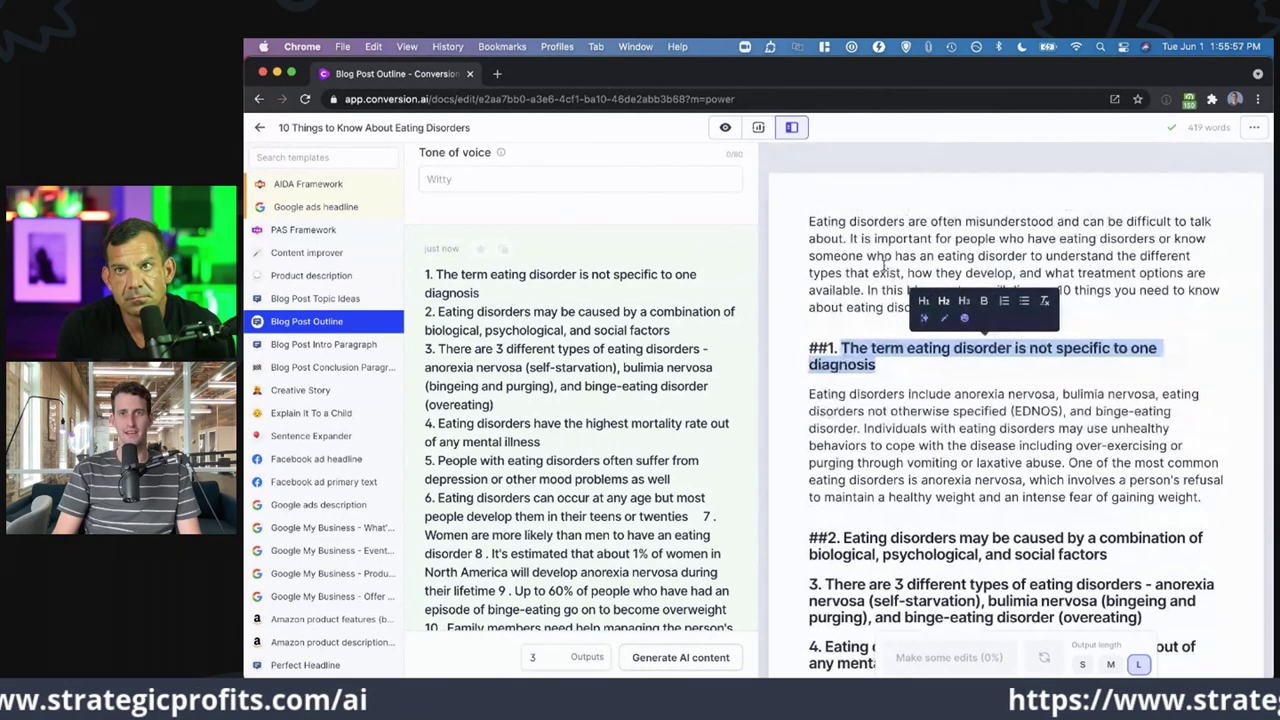
drag(850, 238, 870, 237)
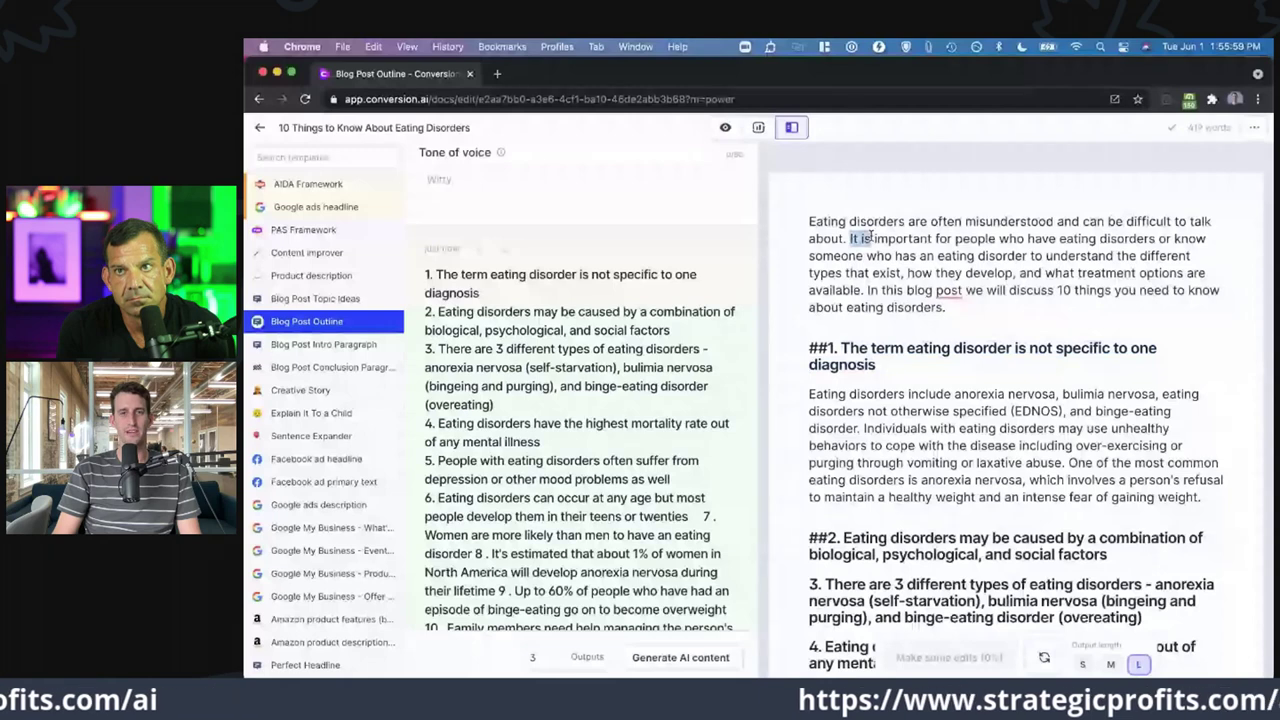
drag(877, 365, 842, 349)
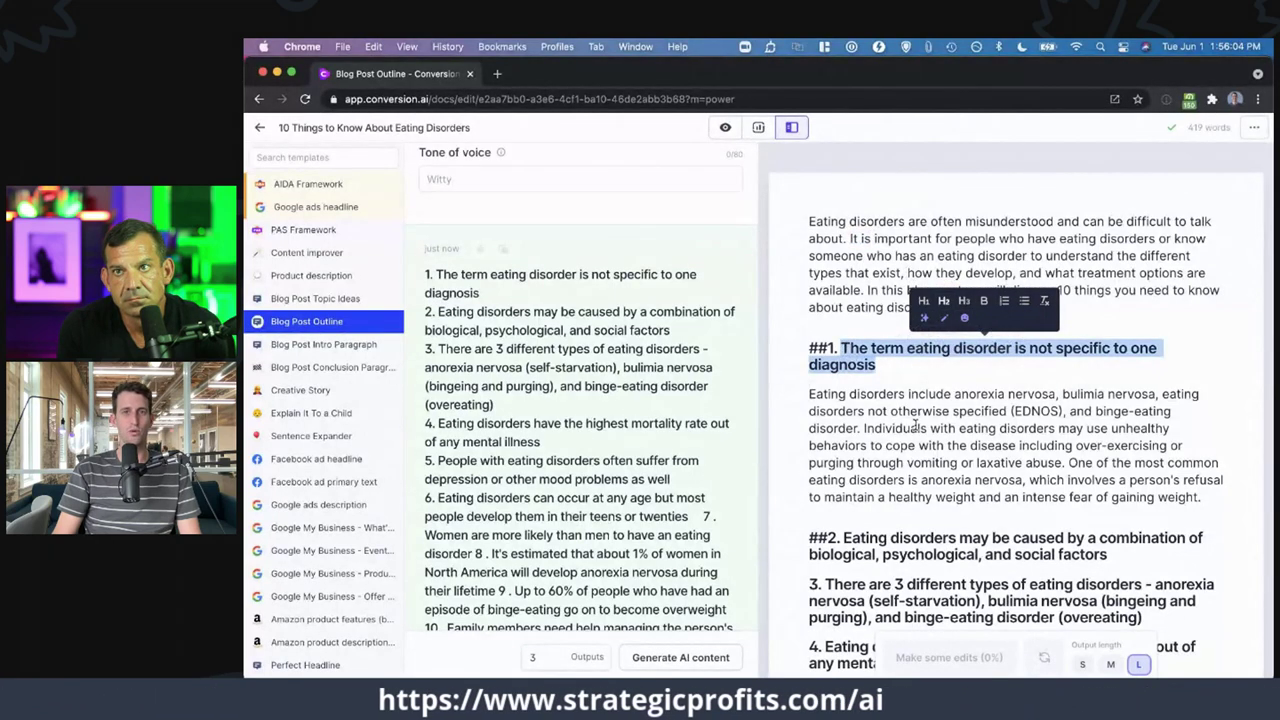
click(889, 361)
- Add a blank line under the second heading and a "***" separator line after the first section's paragraph
scroll(900, 362, down, 1)
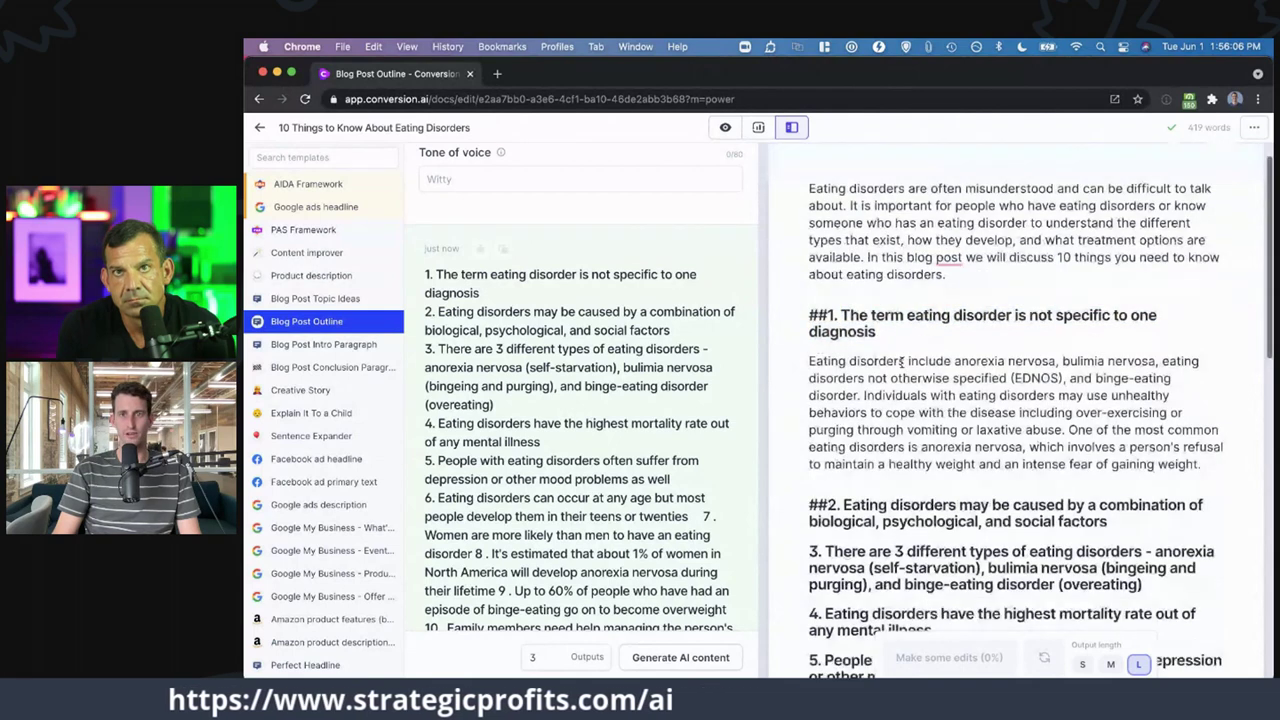
scroll(904, 362, down, 4)
click(1124, 384)
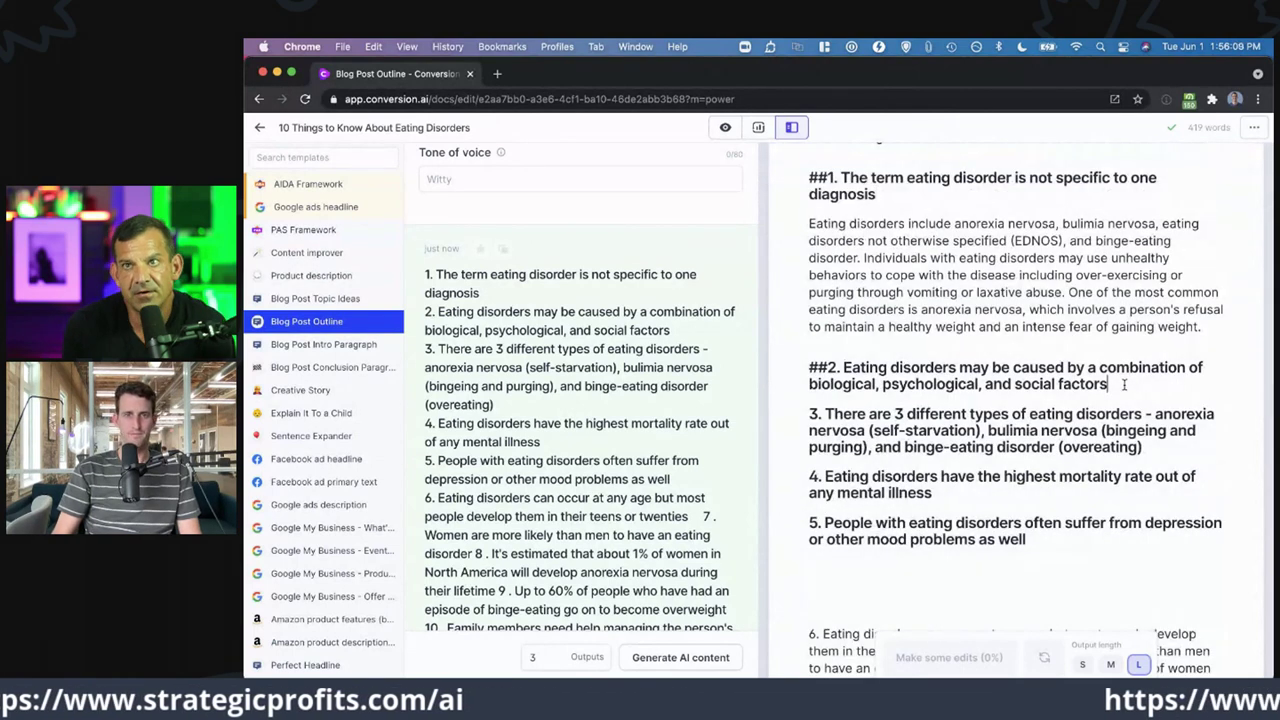
key(Return)
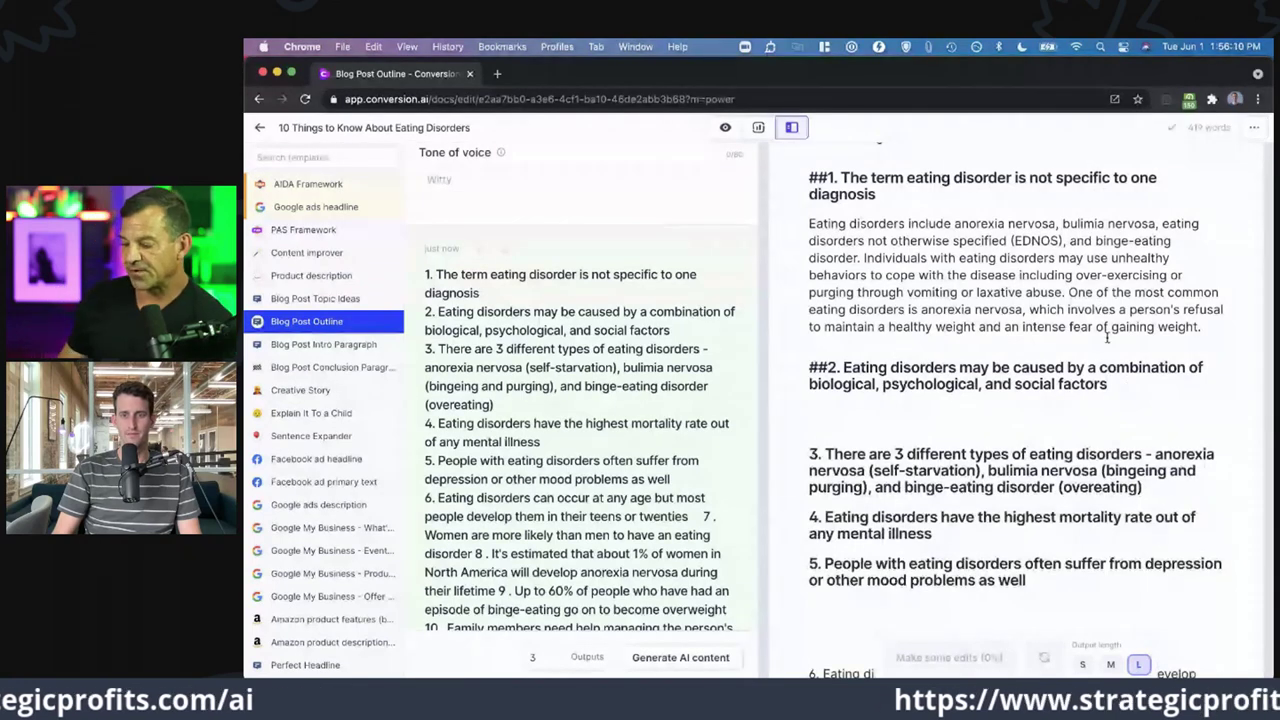
click(1203, 327)
key(Return)
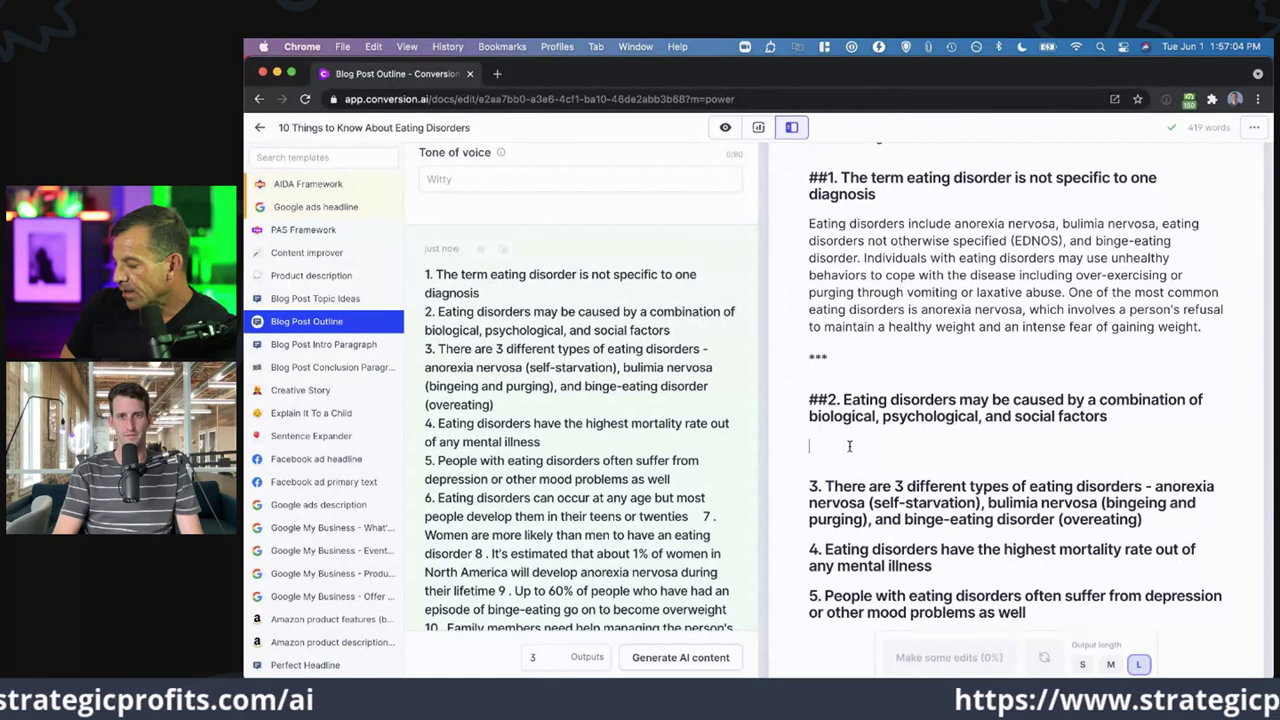
- Begin the second section with "When it comes to" and compose its continuation
text(n I comes to)
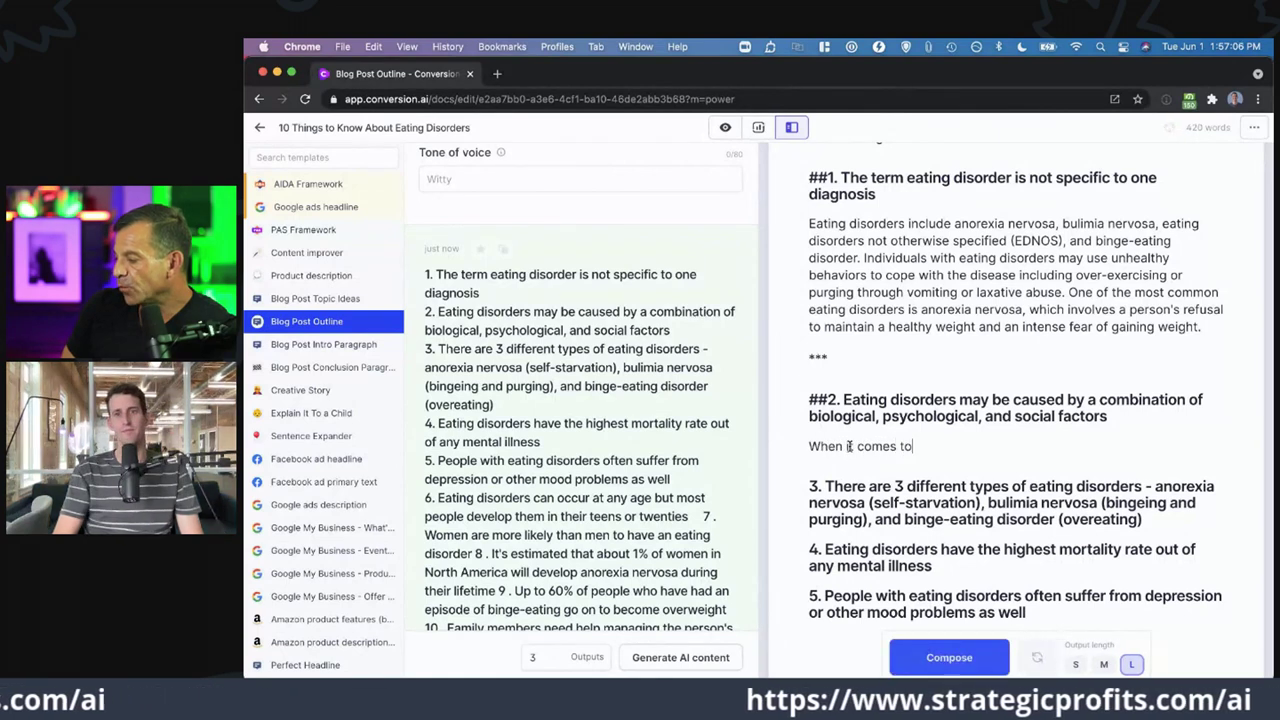
key(super+Return)
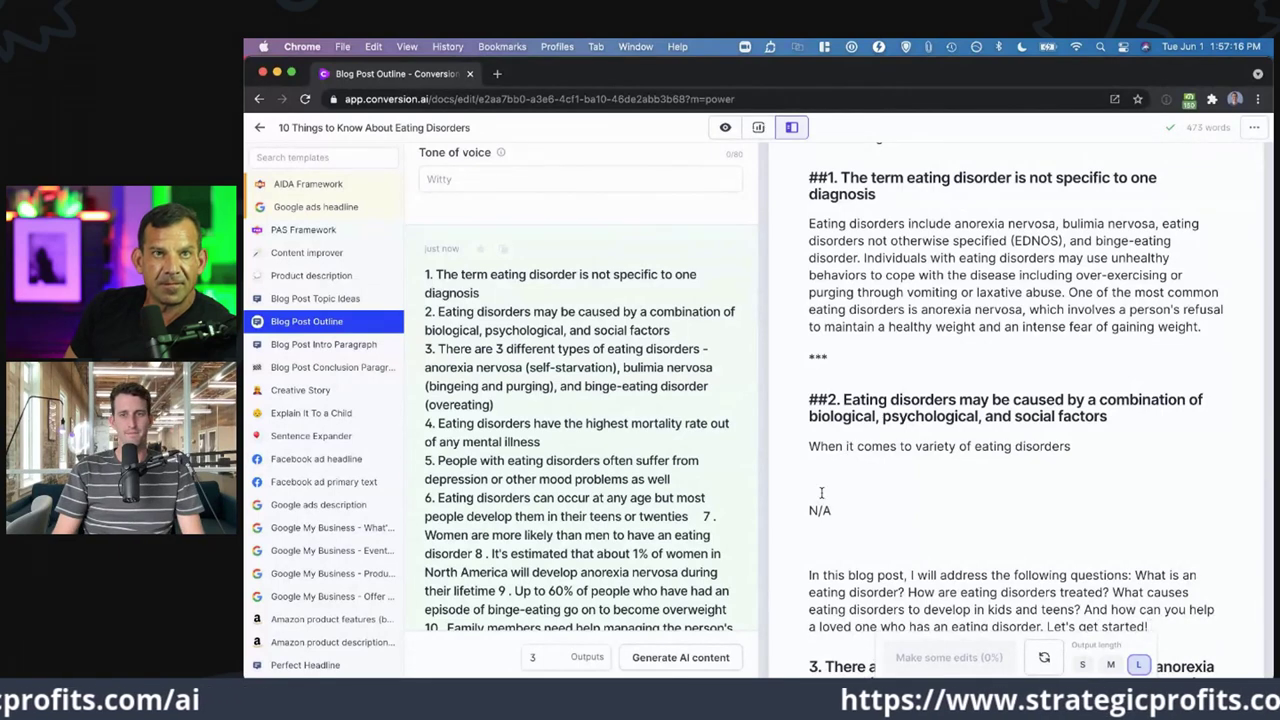
- Delete the generated "N/A" line and the "In this blog post" paragraph beneath the second section's opening line
scroll(821, 492, down, 1)
drag(1148, 593, 885, 490)
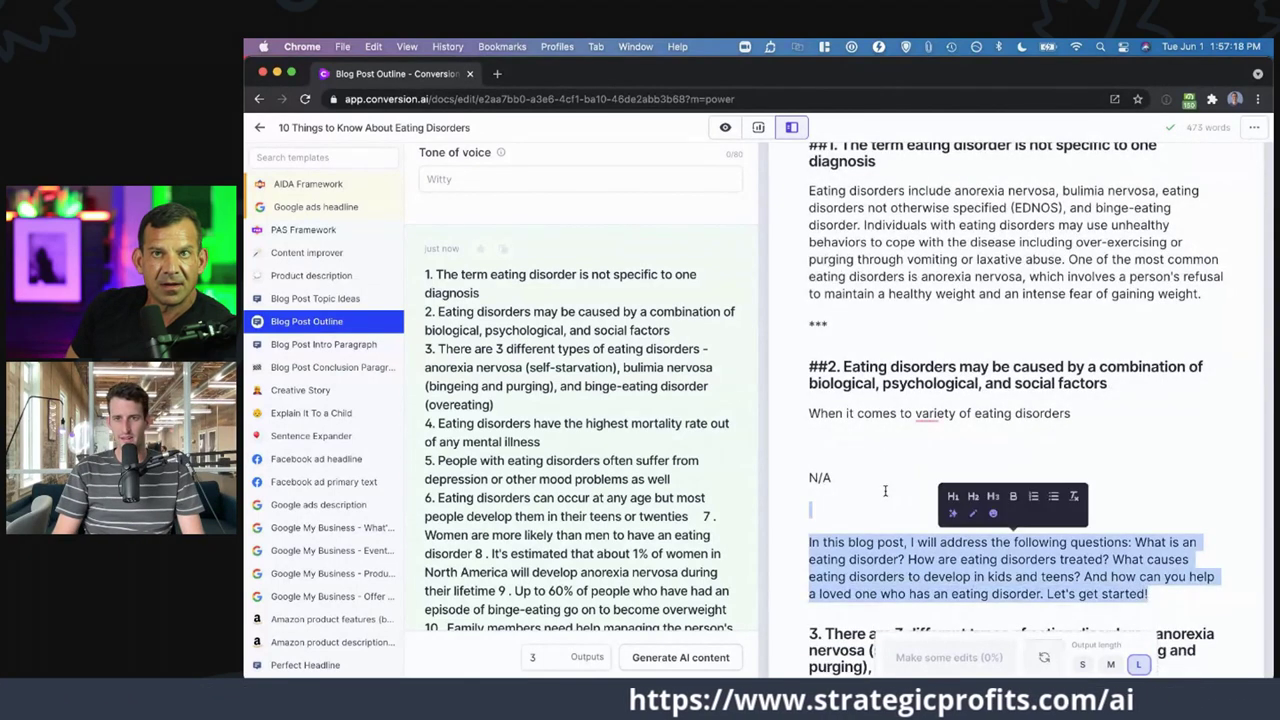
drag(808, 445, 1150, 596)
key(BackSpace)
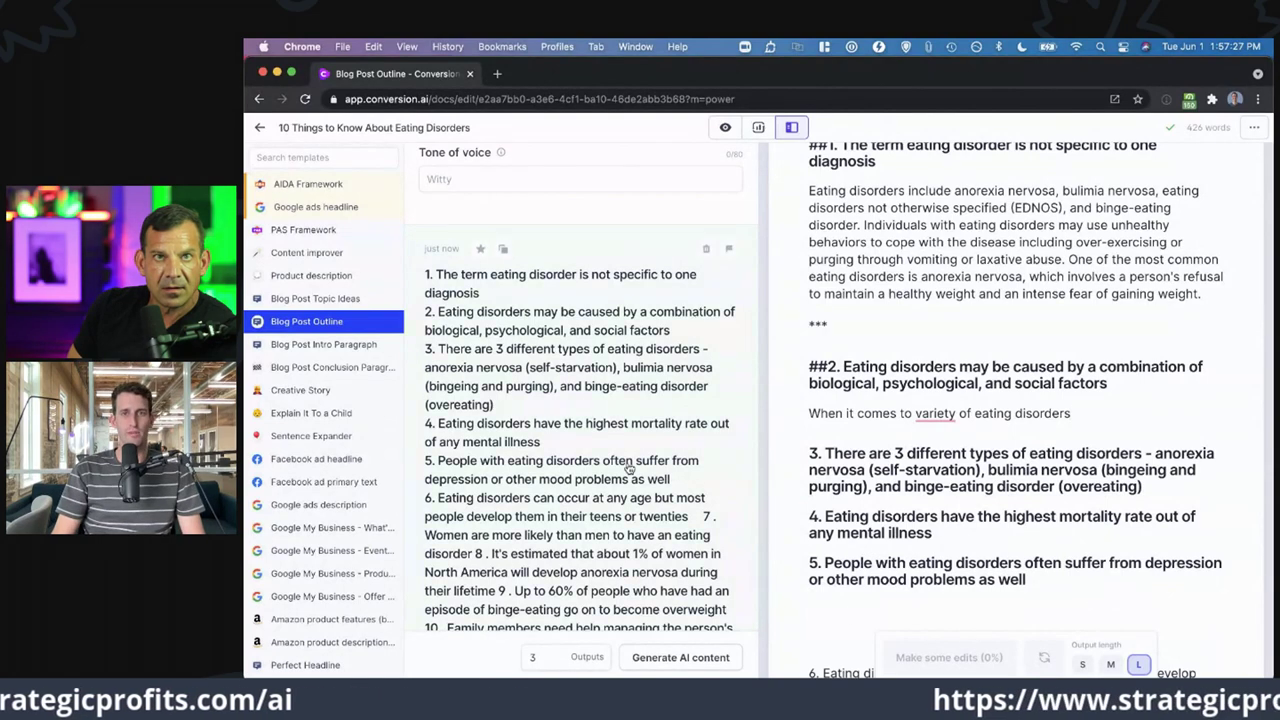
scroll(843, 448, up, 3)
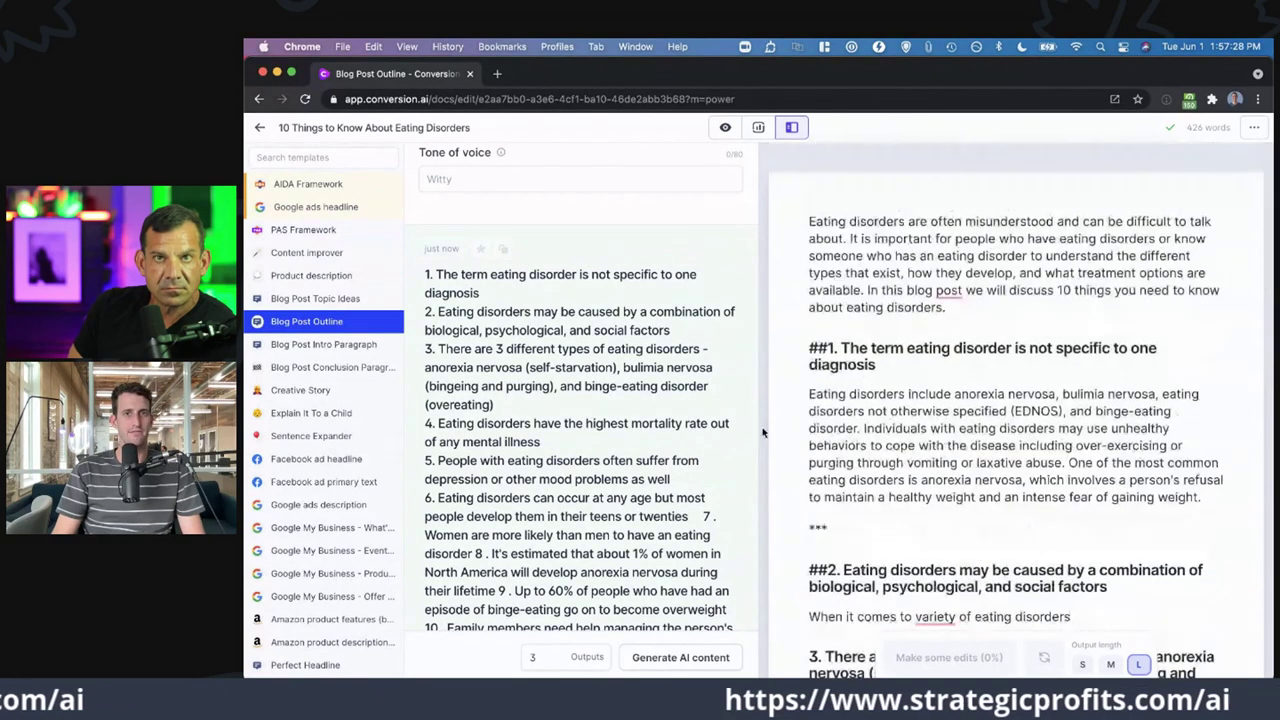
scroll(741, 462, up, 3)
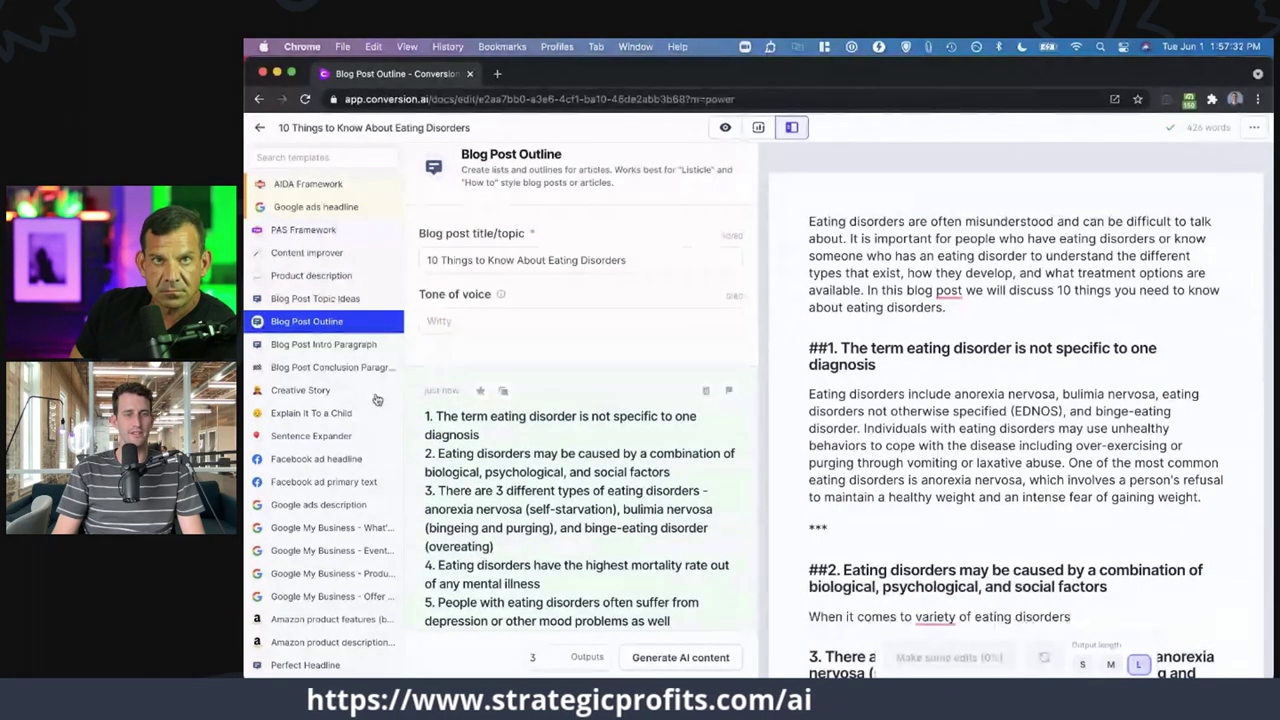
scroll(329, 441, down, 5)
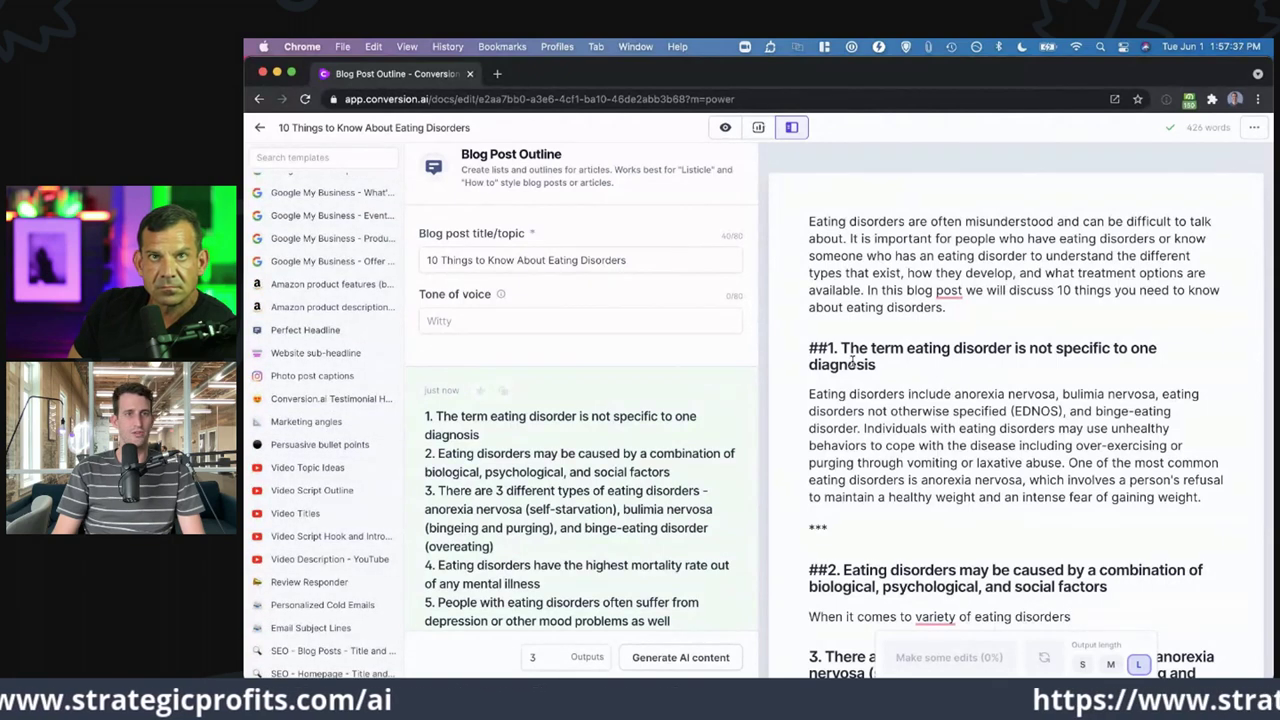
scroll(985, 458, down, 1)
scroll(985, 458, down, 3)
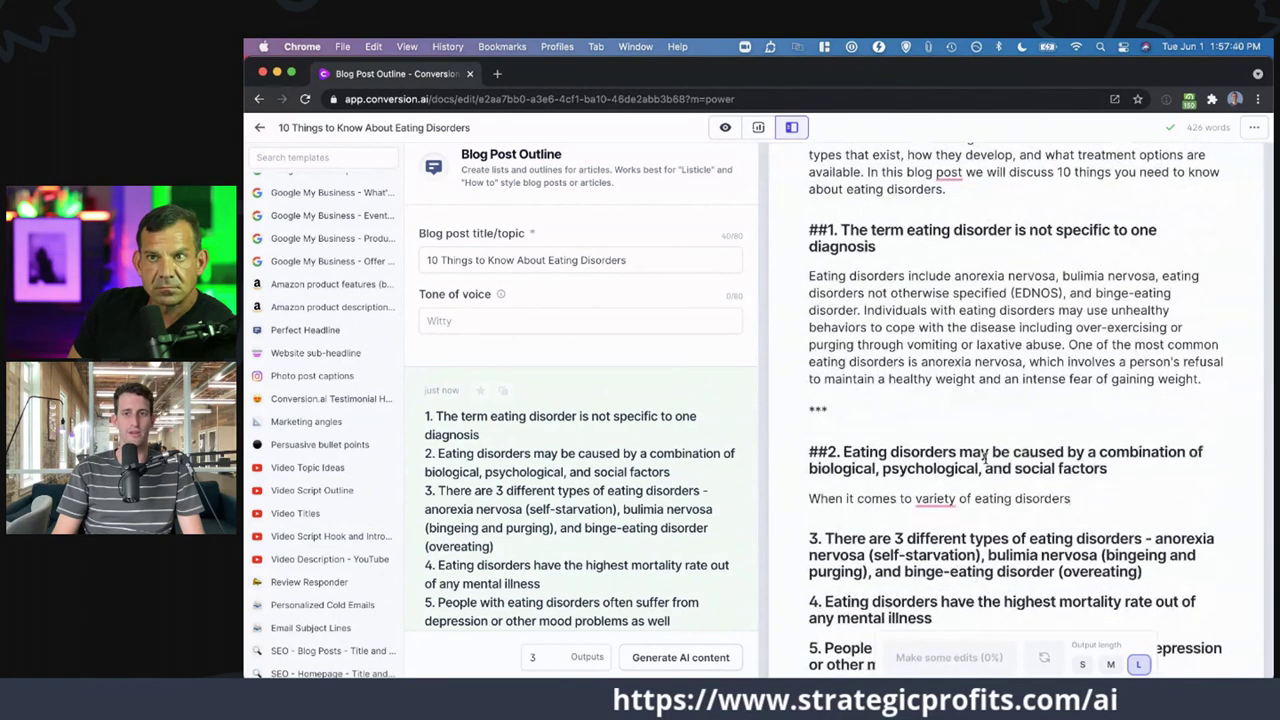
key(super+j)
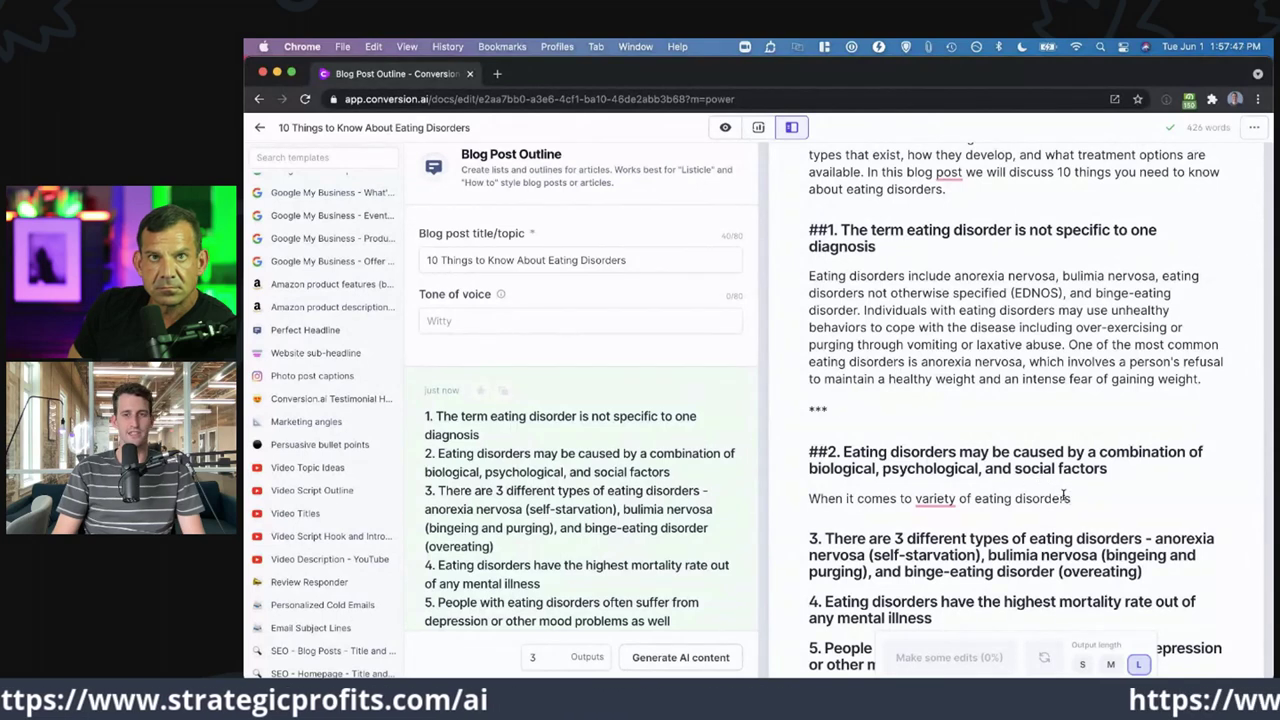
scroll(1066, 497, down, 2)
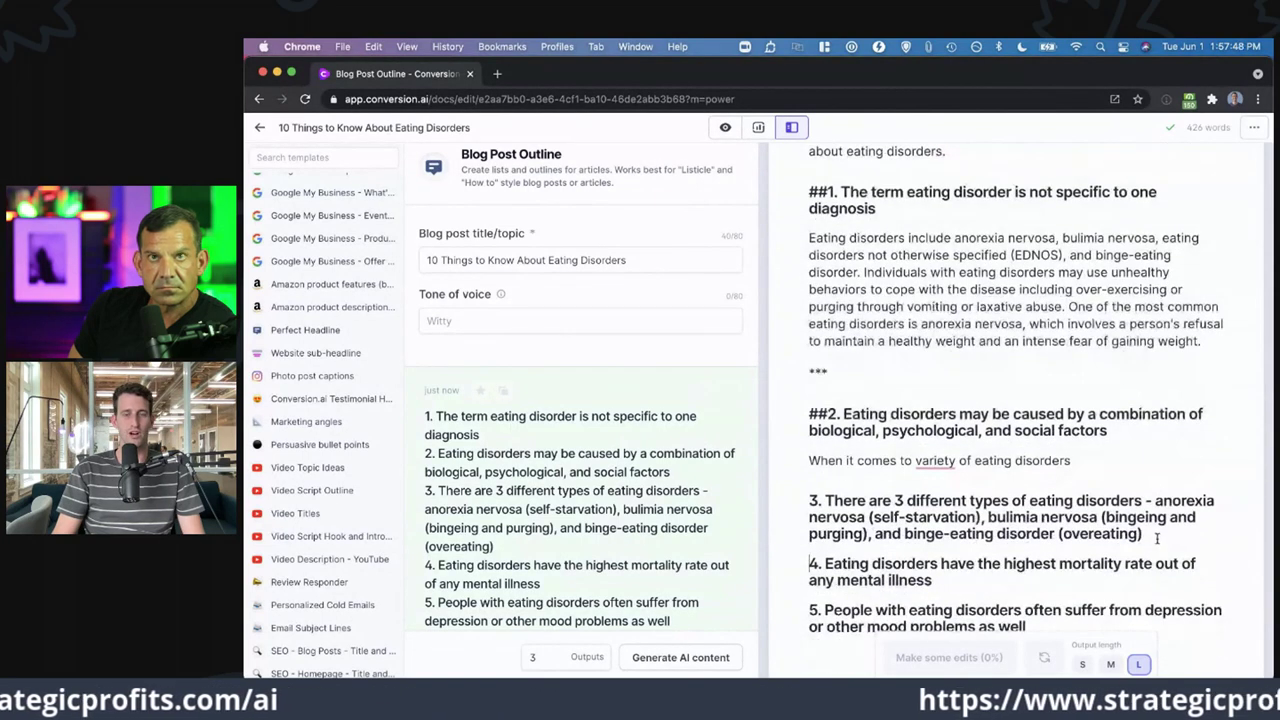
scroll(876, 348, up, 5)
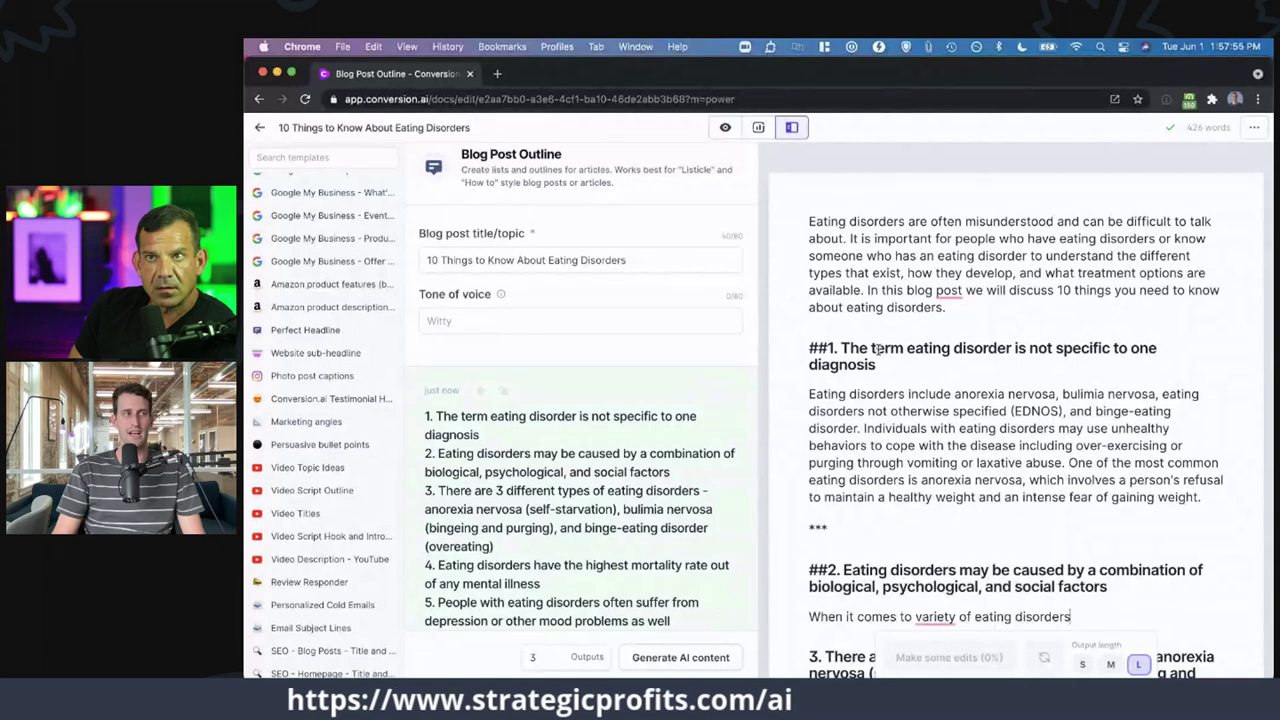
scroll(951, 488, down, 5)
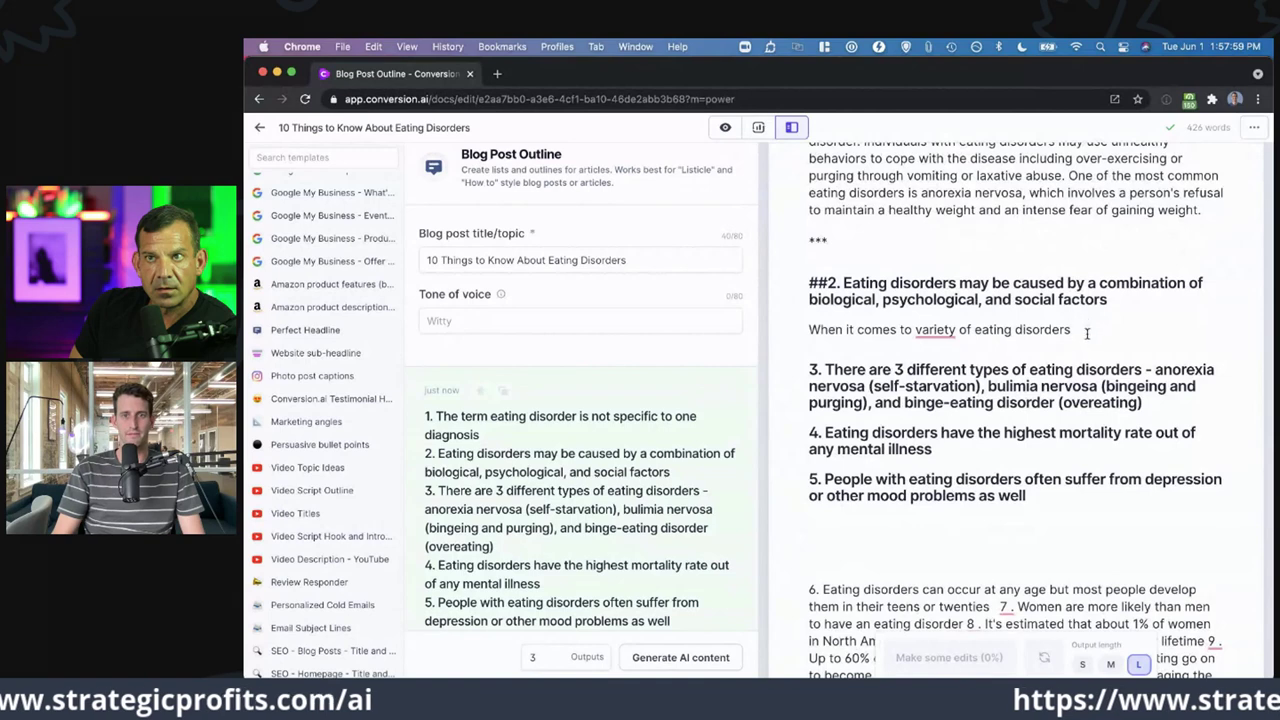
- Replace the second section's opening line with "When it comes to eating disorders," and compose its continuation
drag(1071, 330, 881, 325)
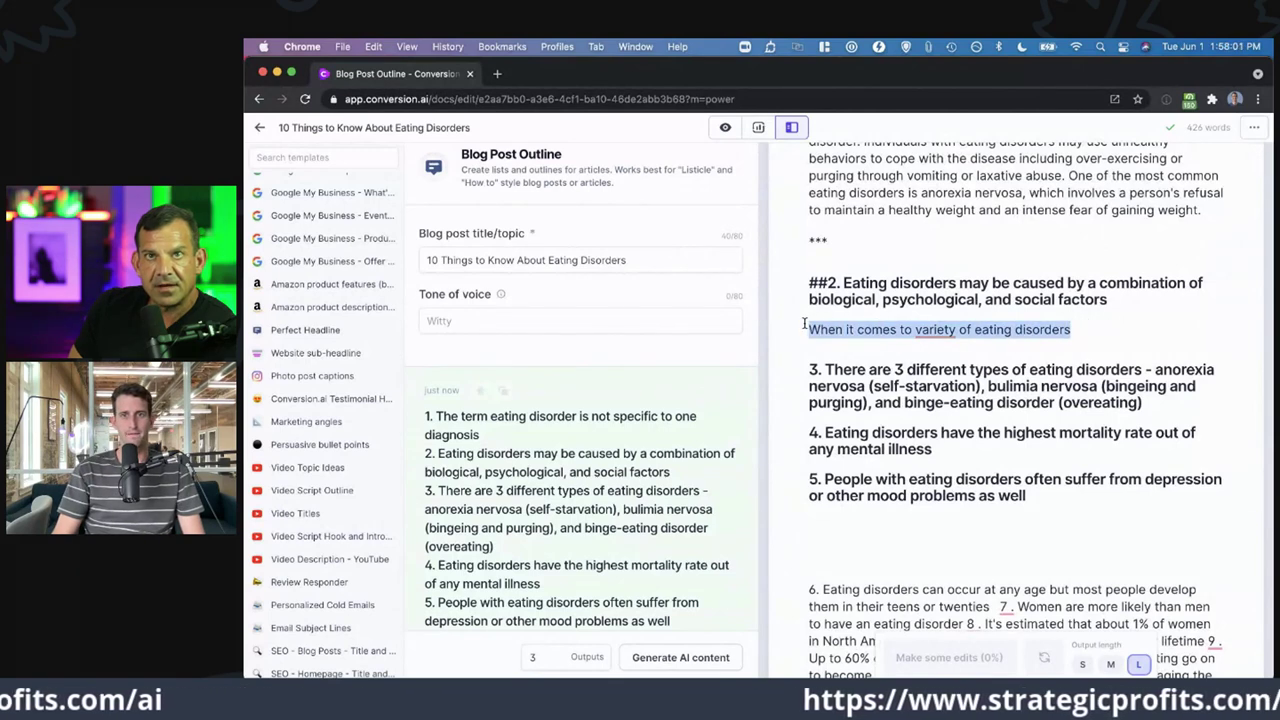
click(1073, 330)
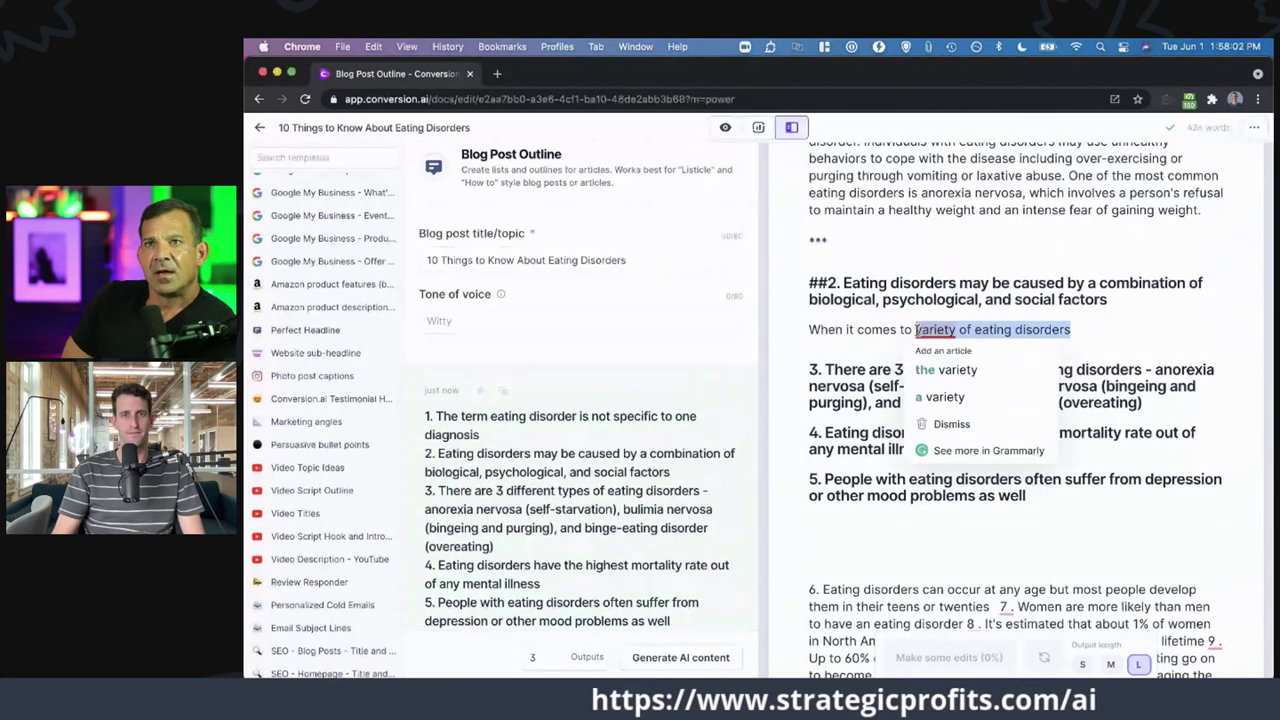
key(BackSpace)
key(BackSpace)
key(BackSpace)
key(BackSpace)
key(BackSpace)
key(BackSpace)
key(BackSpace)
key(BackSpace)
key(BackSpace)
key(BackSpace)
key(BackSpace)
key(BackSpace)
key(BackSpace)
key(BackSpace)
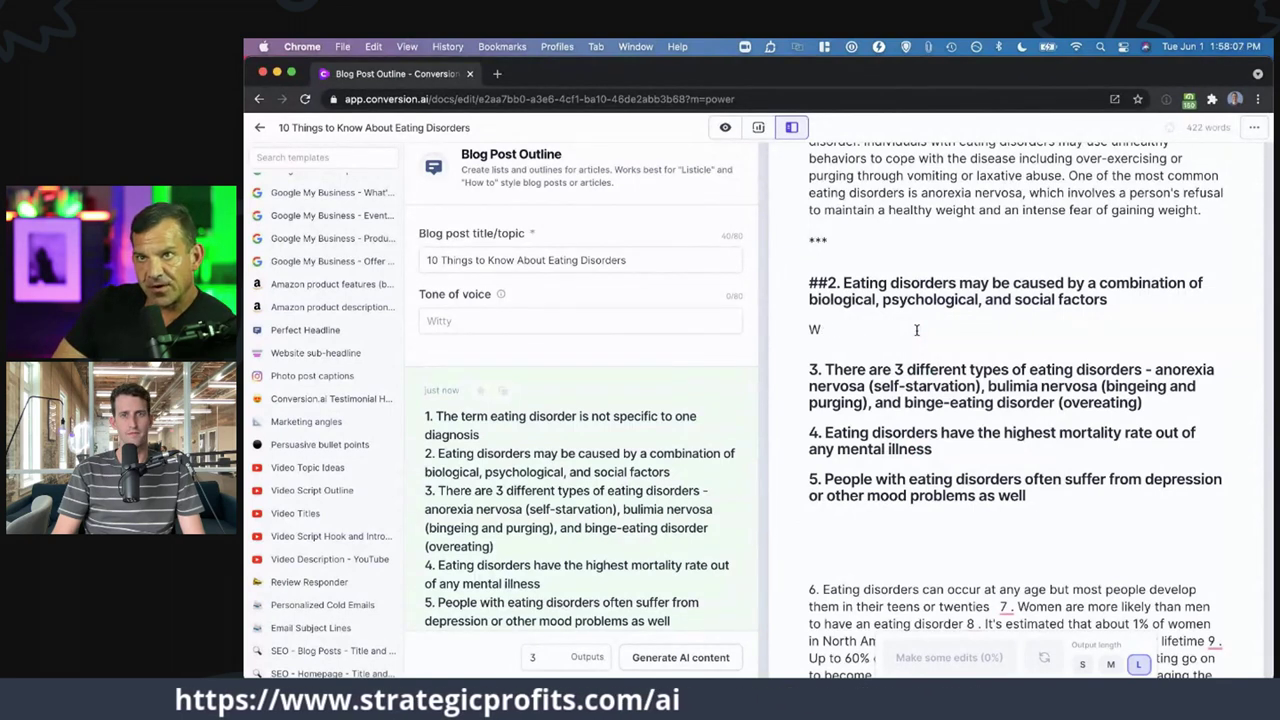
text(When i)
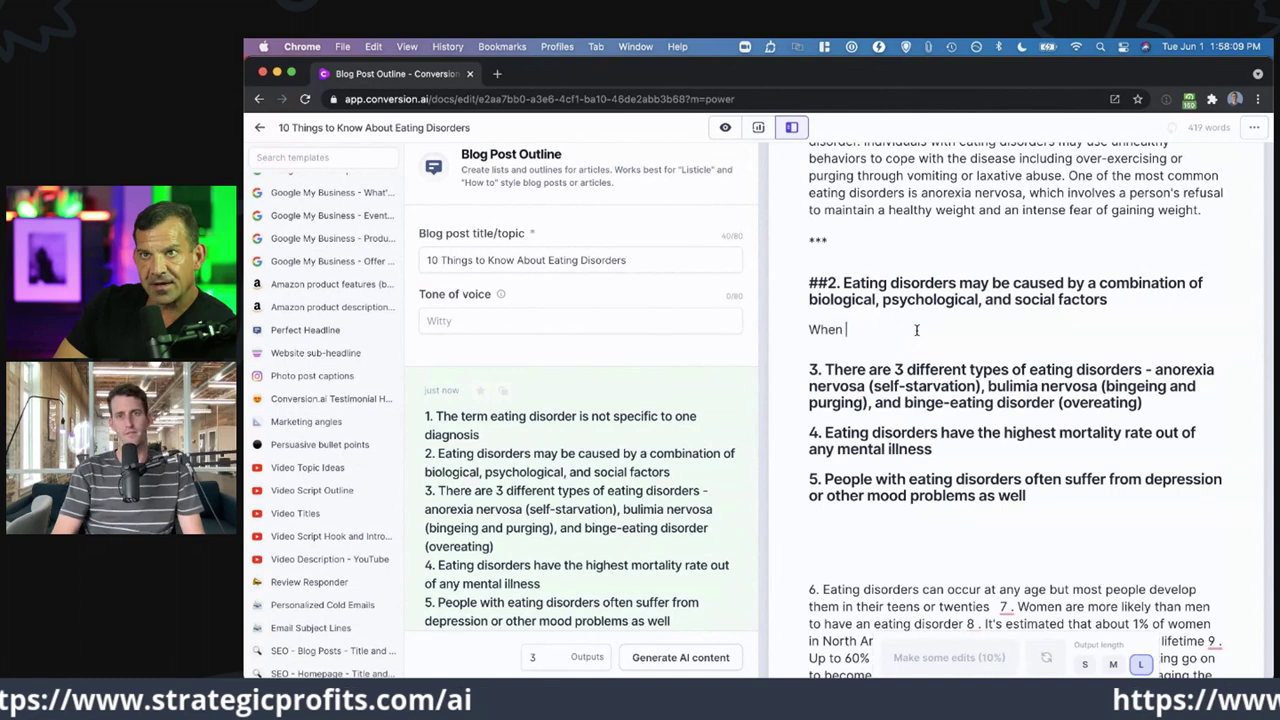
text(t comes)
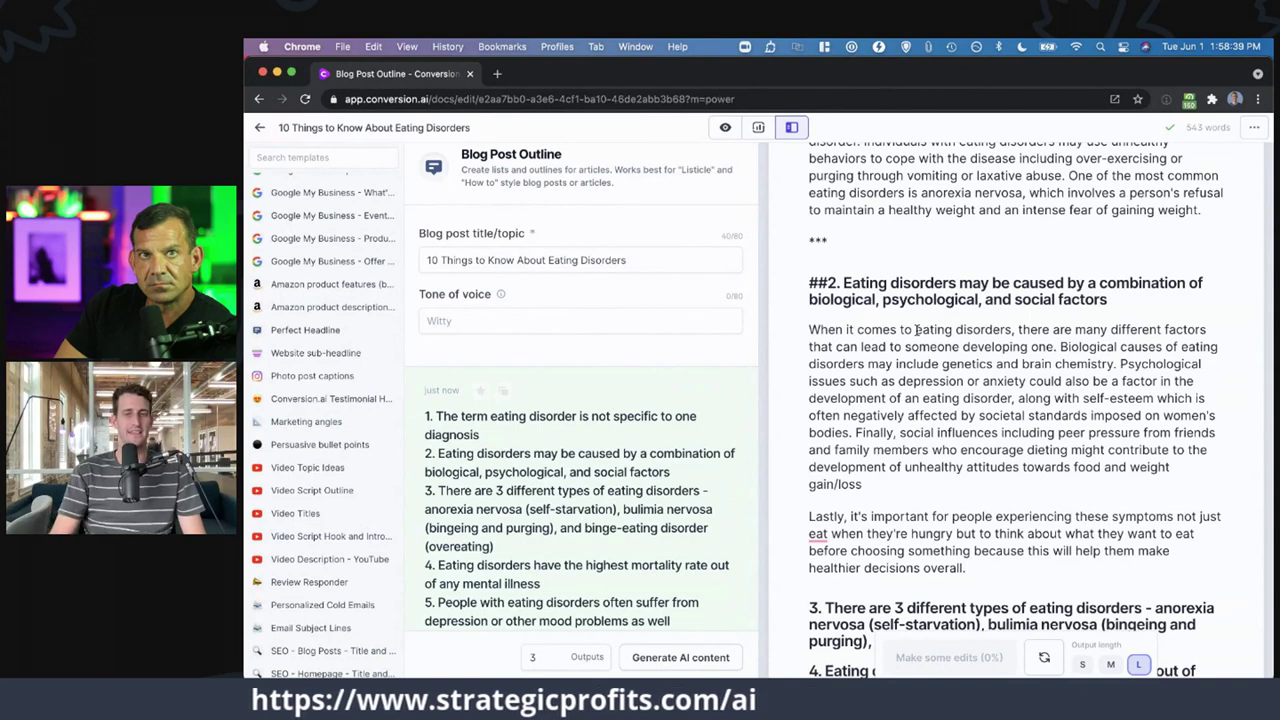
- Examine the newly composed second section, from its opening phrase to its closing "Lastly" paragraph, and the headings that follow it
drag(809, 329, 1014, 326)
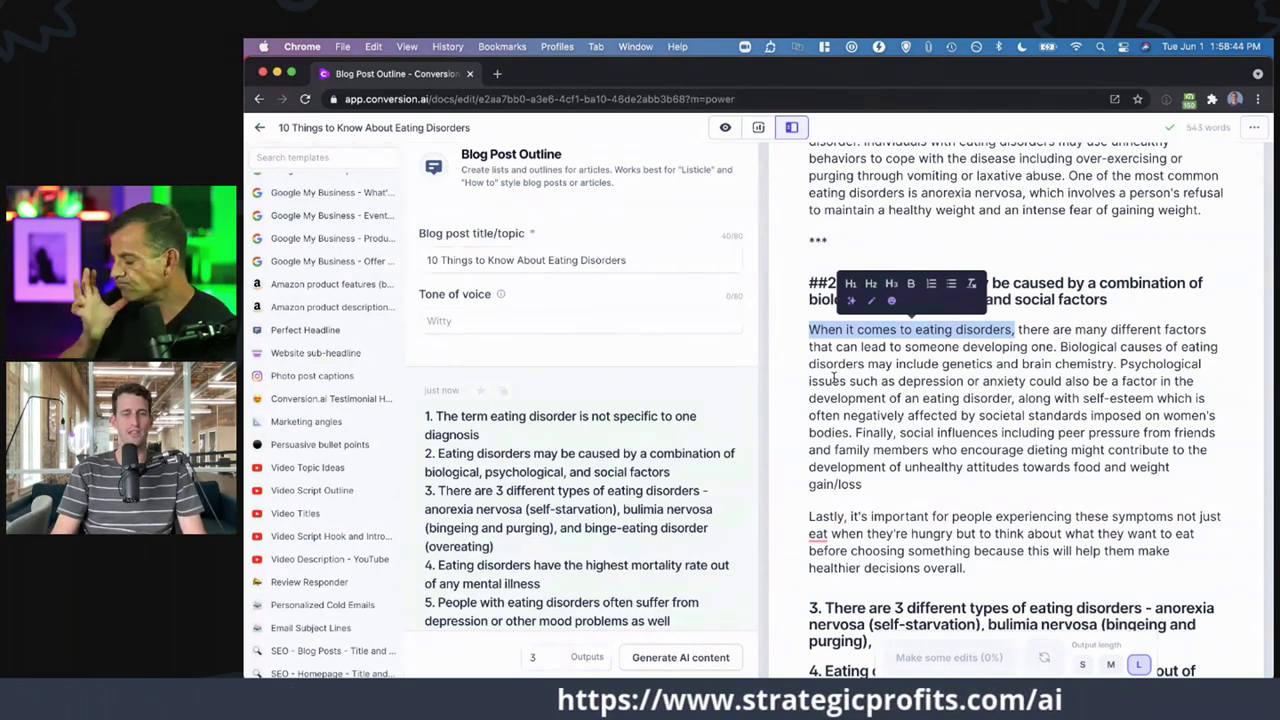
click(810, 331)
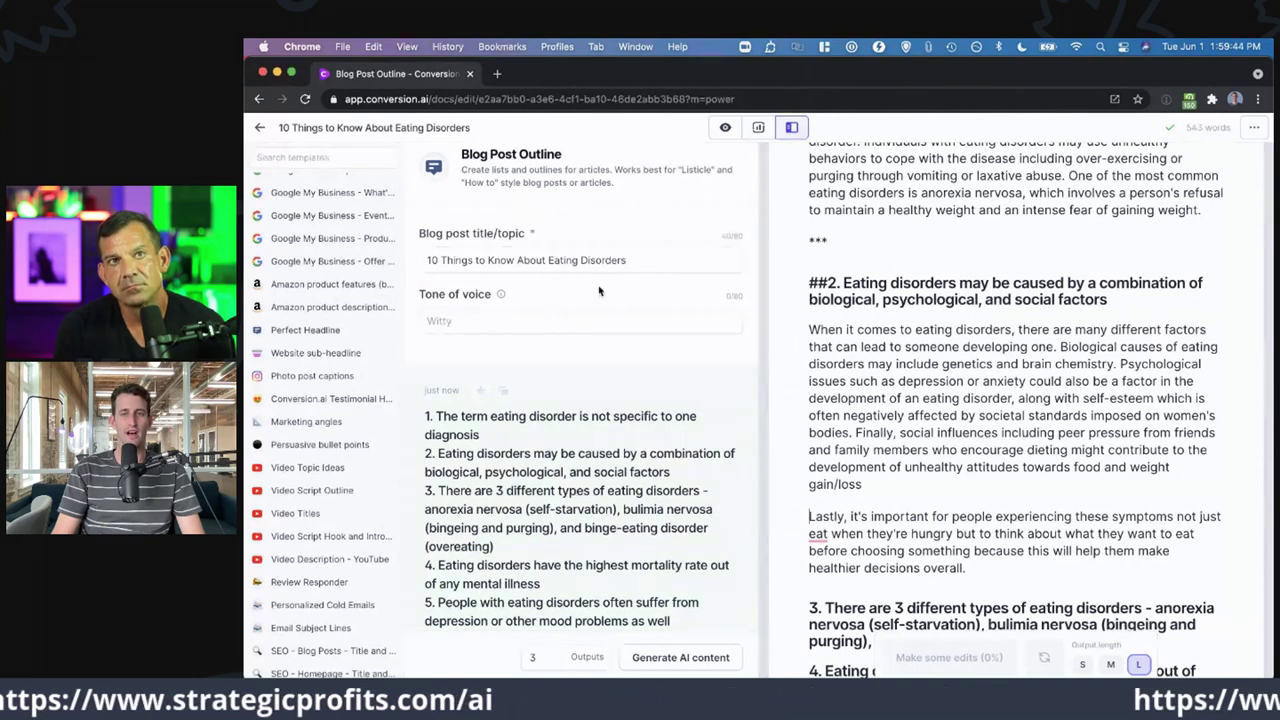
scroll(898, 337, up, 3)
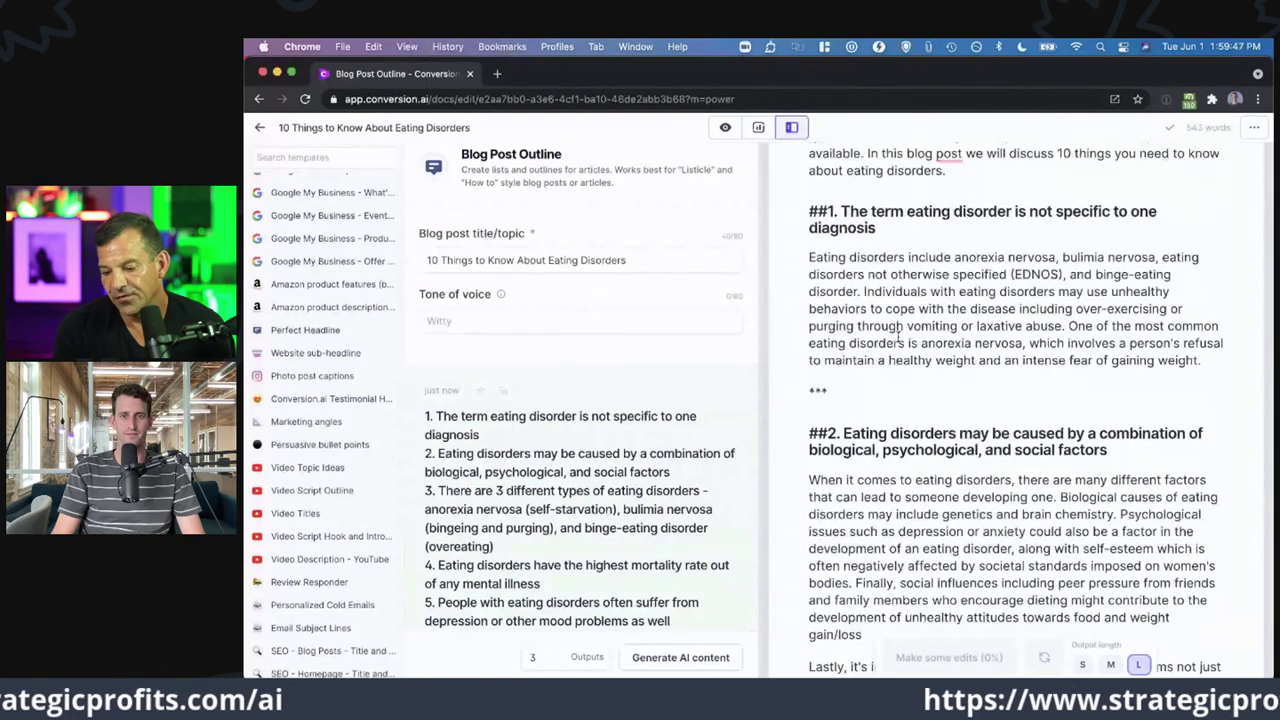
scroll(898, 338, down, 3)
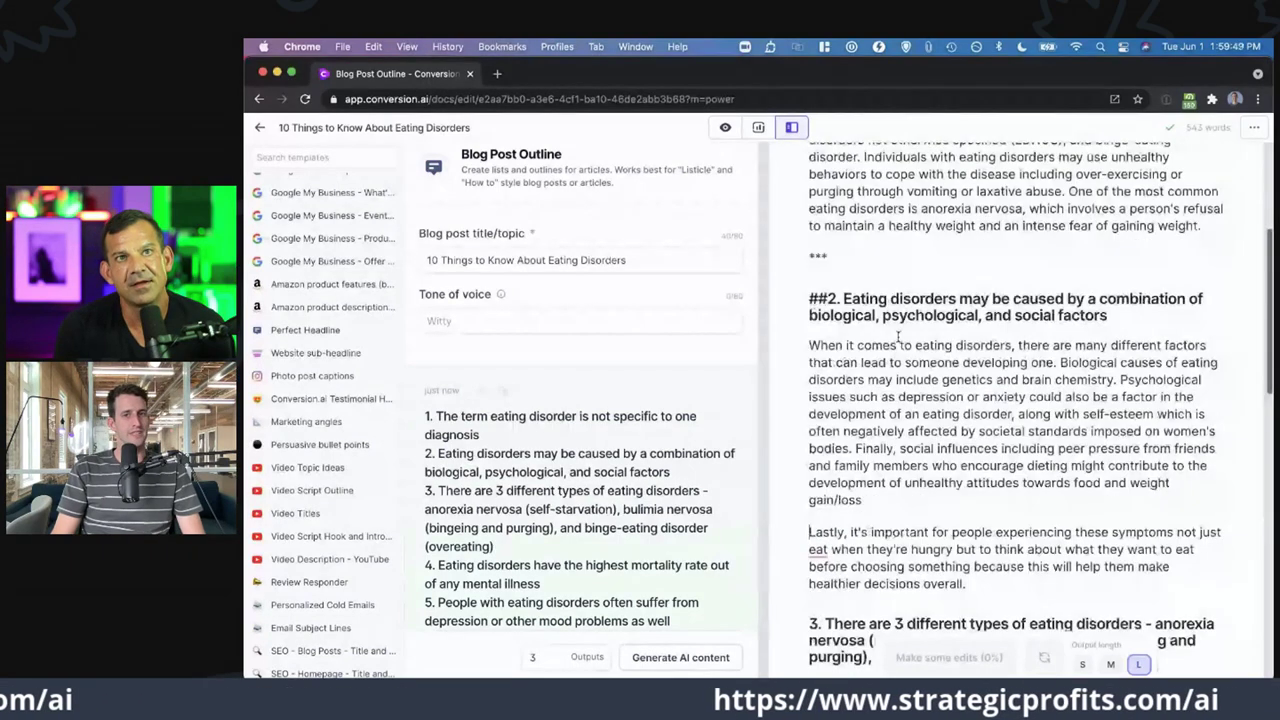
scroll(898, 338, down, 1)
scroll(898, 337, down, 2)
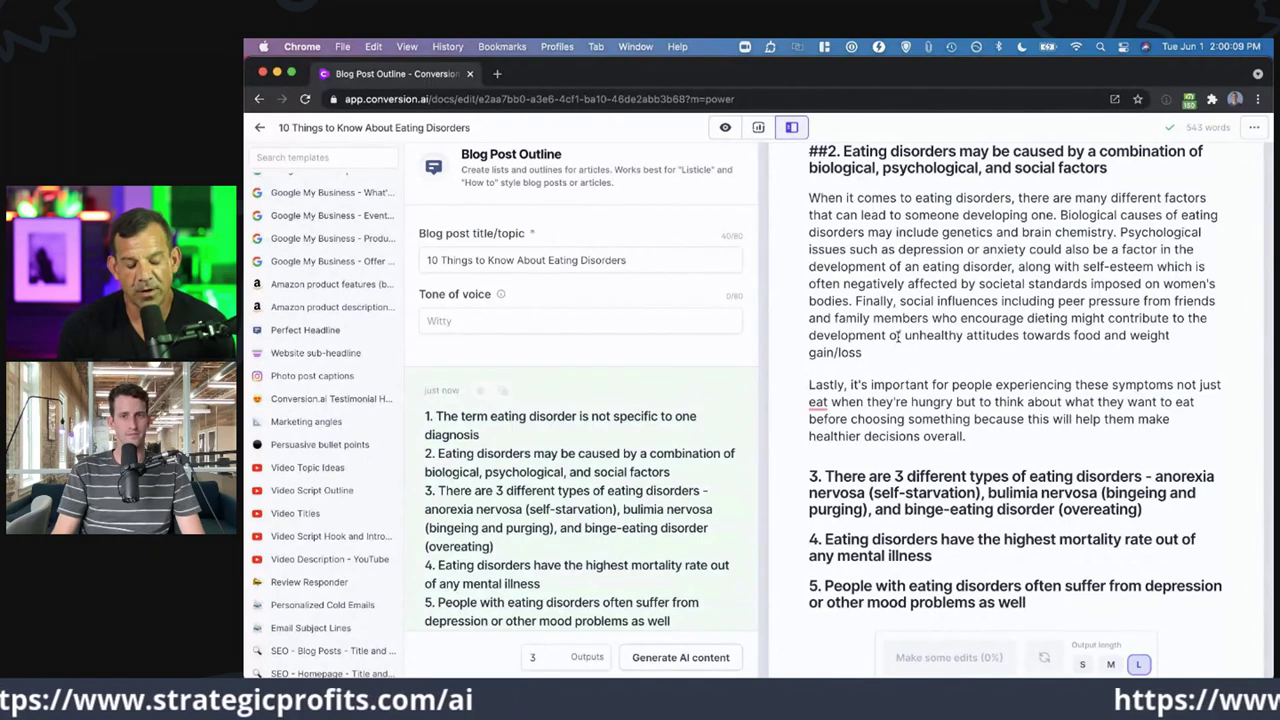
click(990, 430)
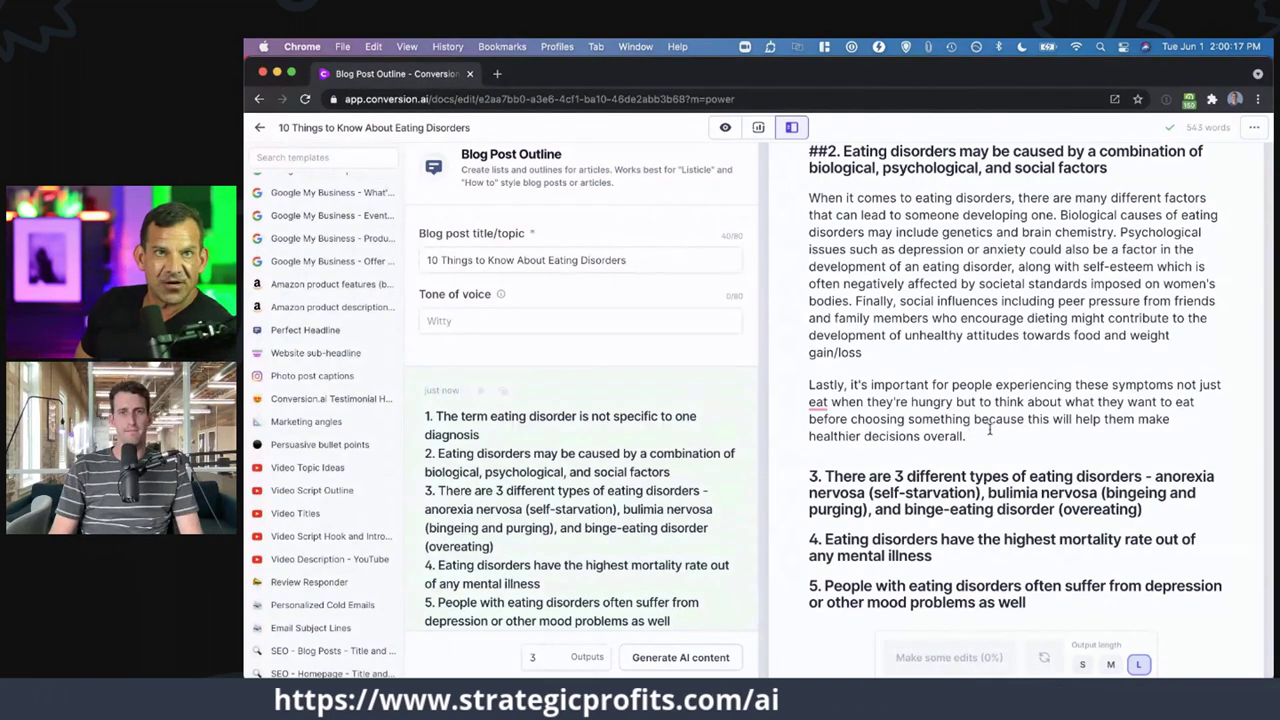
scroll(990, 428, down, 1)
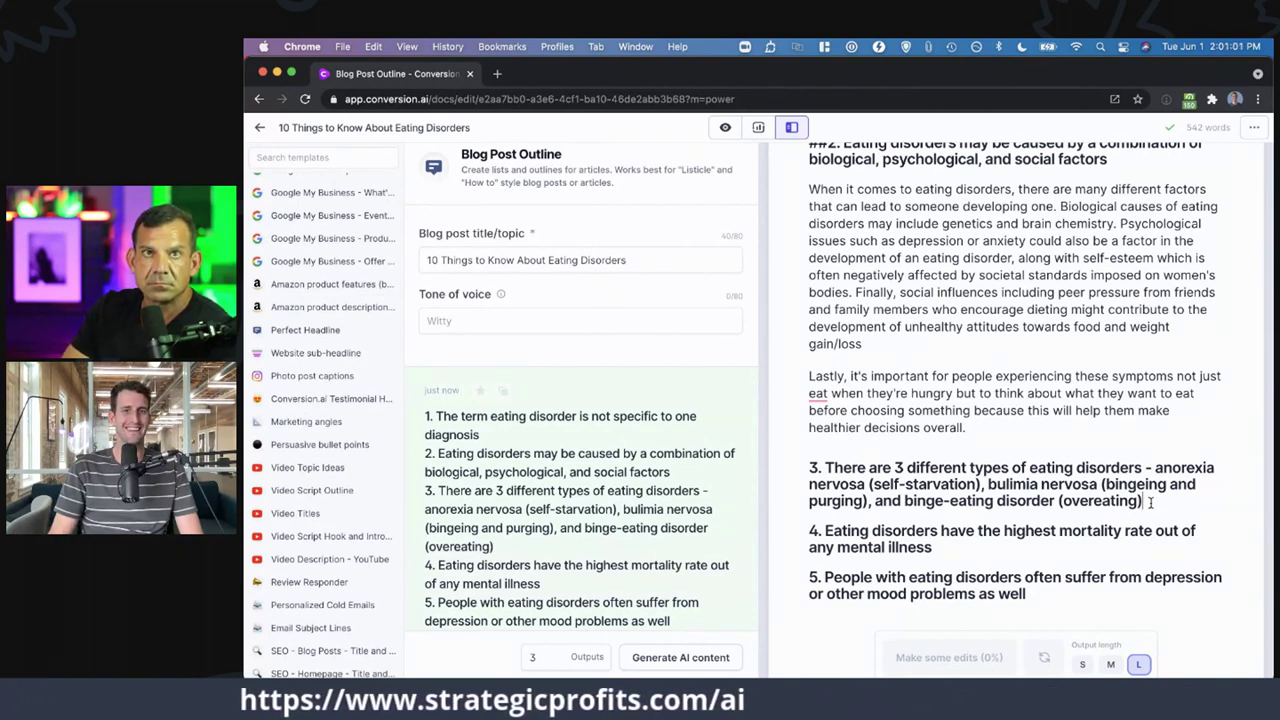
click(1150, 503)
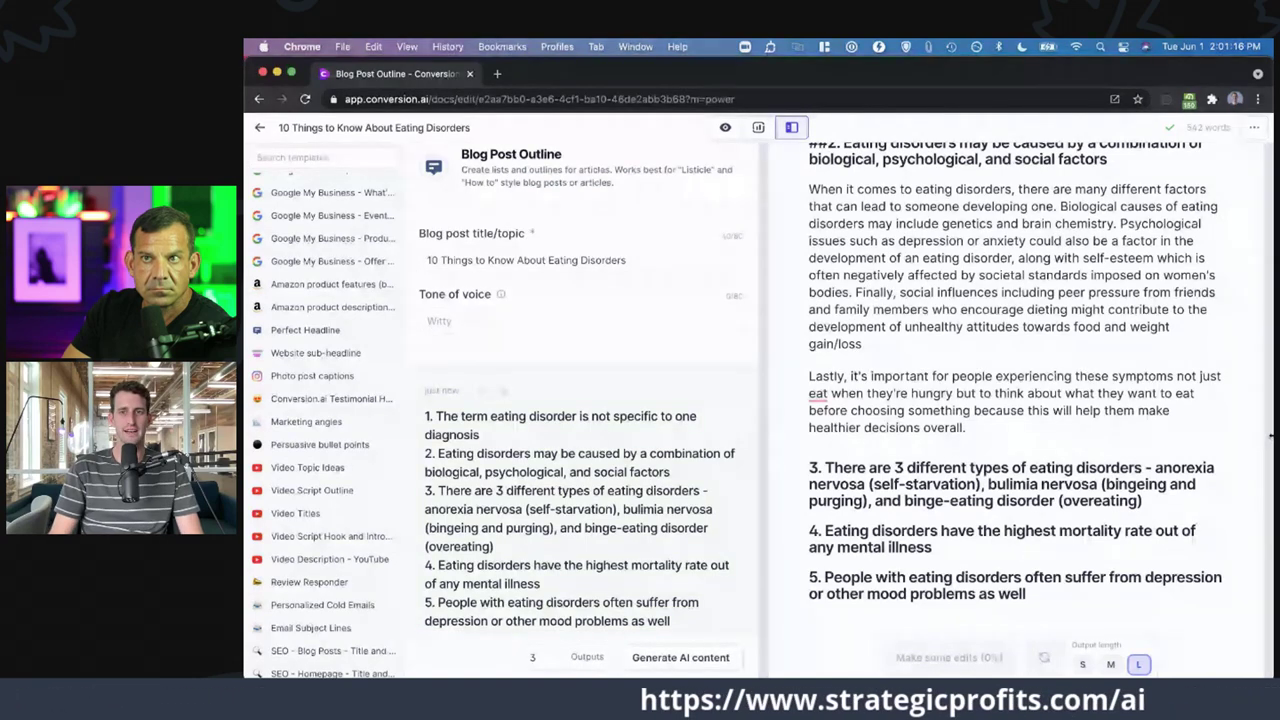
click(1001, 424)
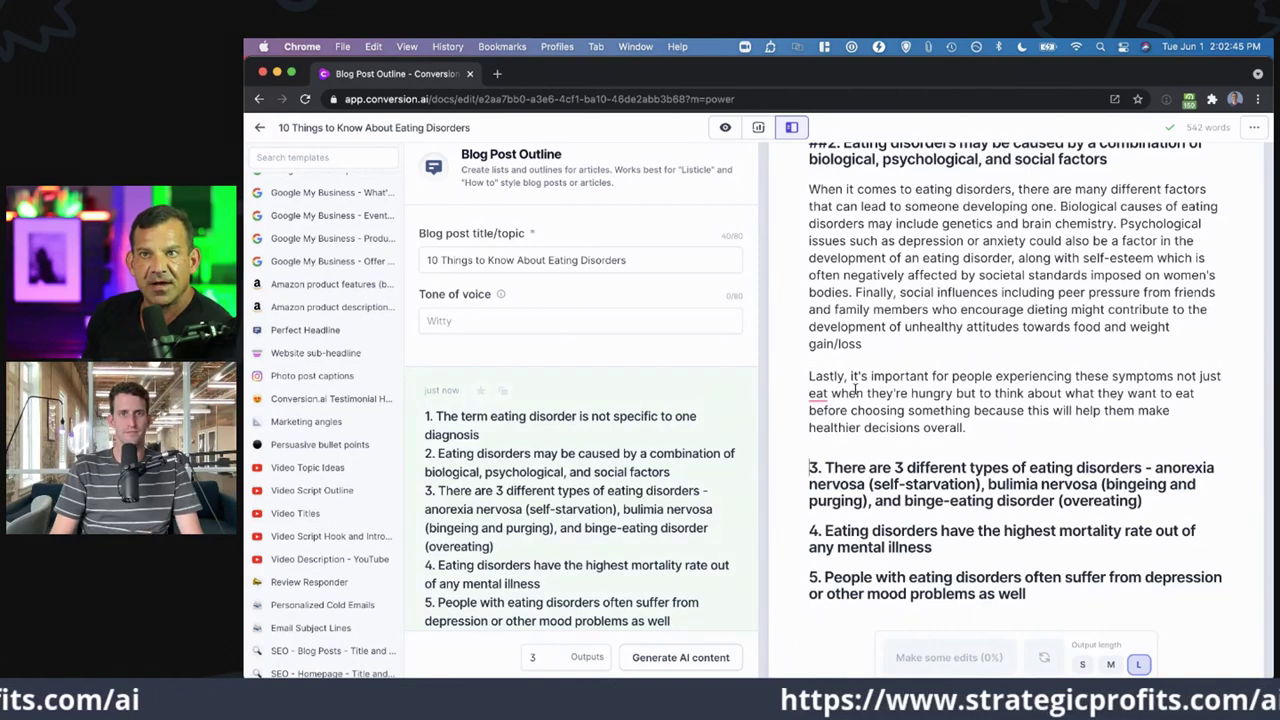
- Return to the documents list and start a new document with the Long-form assistant
scroll(855, 390, up, 10)
click(259, 127)
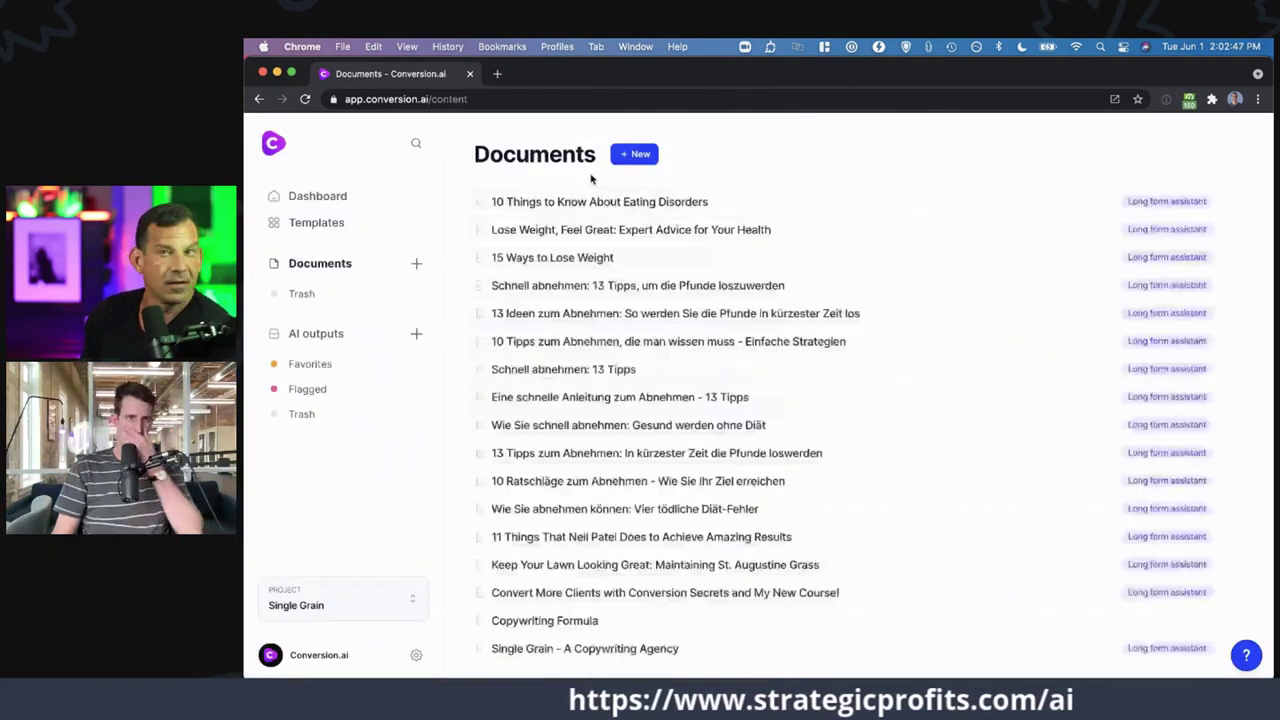
click(634, 154)
click(691, 303)
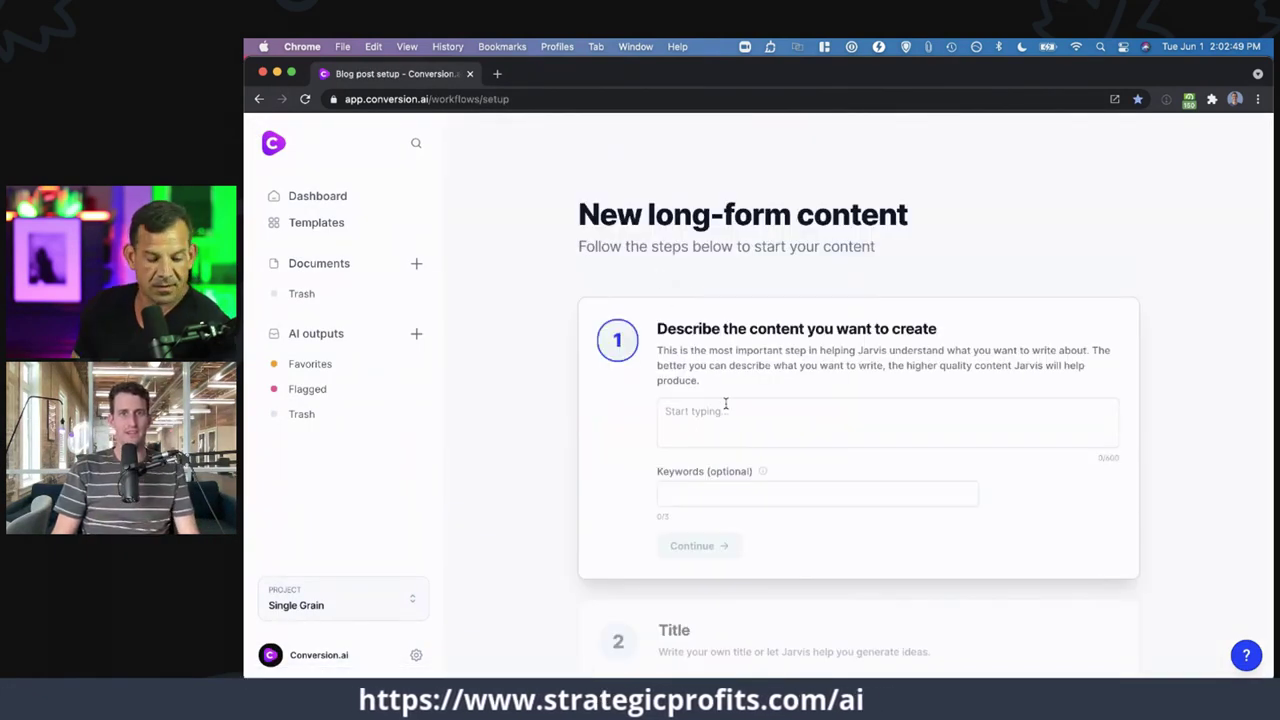
- Describe the content as "Write a long-form facebook ad promoting hair extensions." and generate title ideas
click(732, 414)
text(Write a long form)
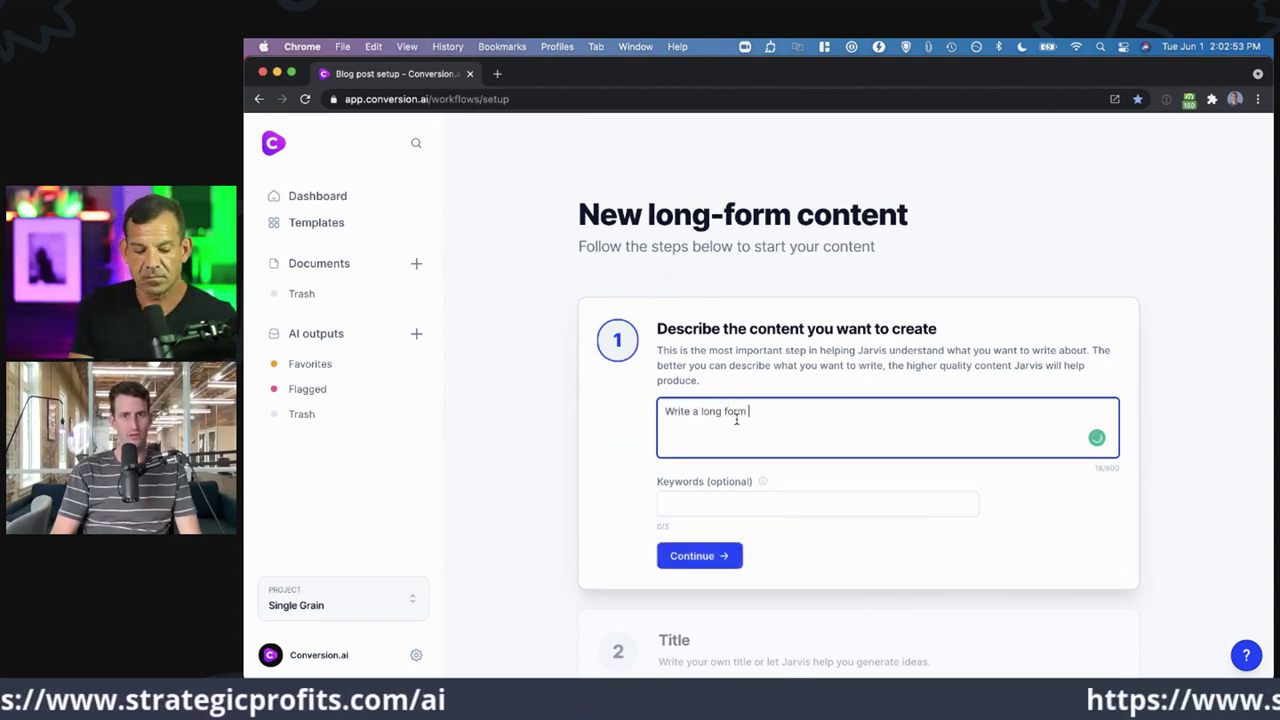
text( facebook ad selling)
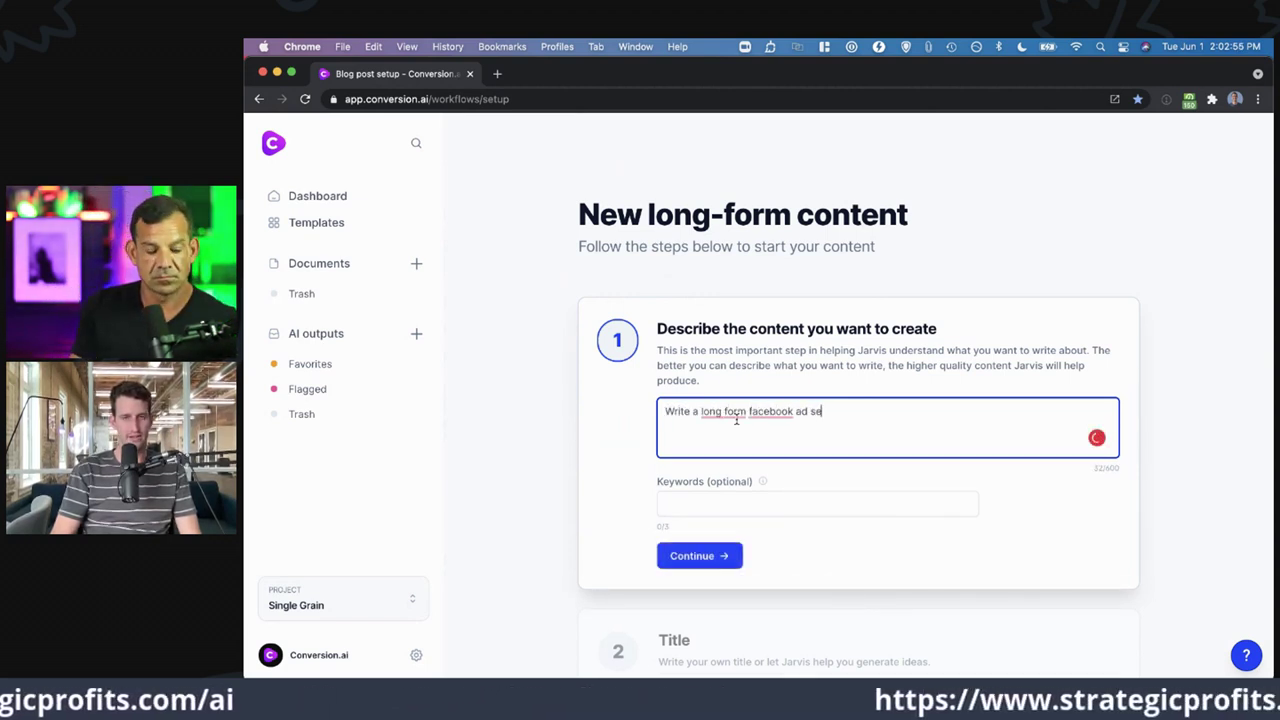
key(BackSpace)
key(BackSpace)
key(BackSpace)
key(BackSpace)
key(BackSpace)
key(BackSpace)
key(BackSpace)
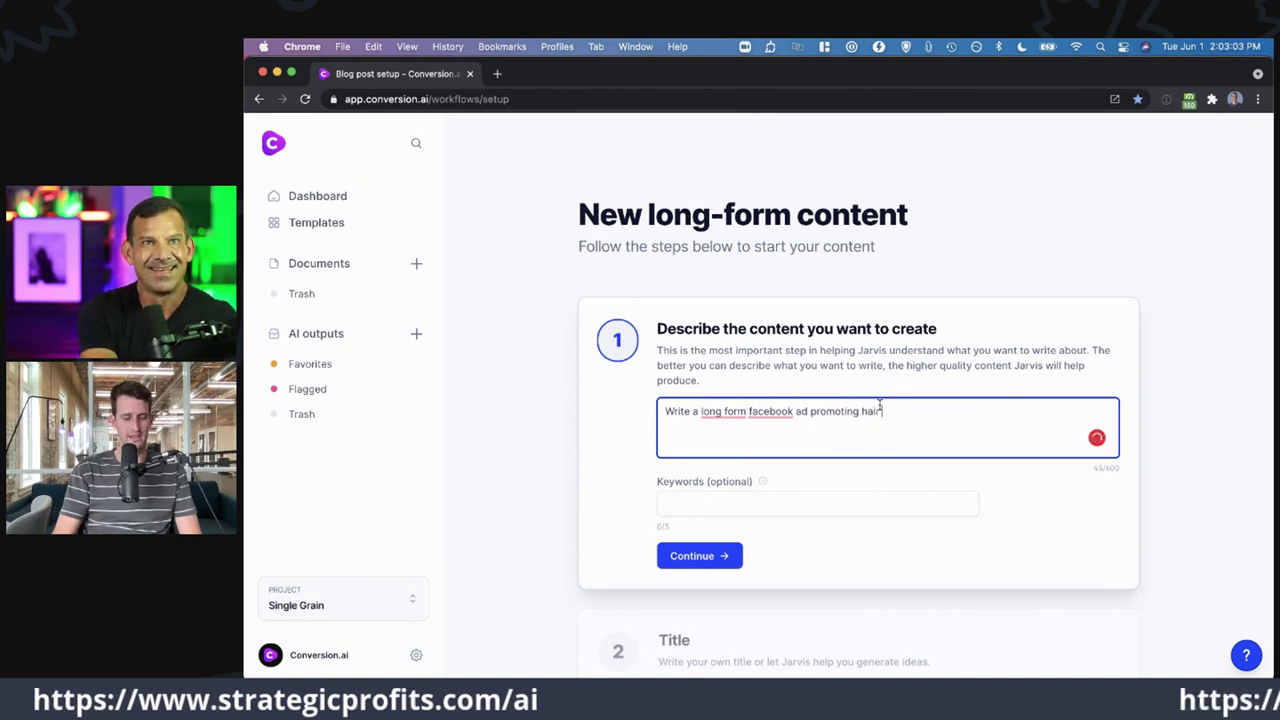
text(promoting hair extensions.)
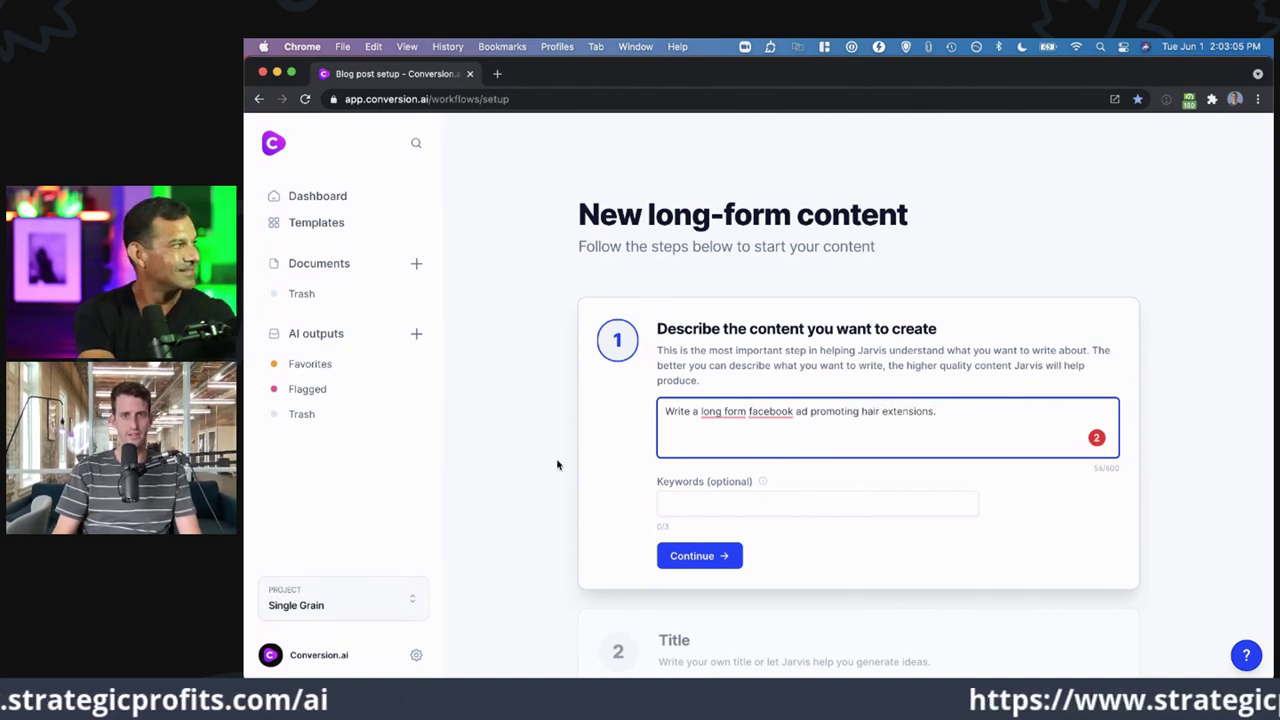
mouse_move(711, 411)
click(720, 449)
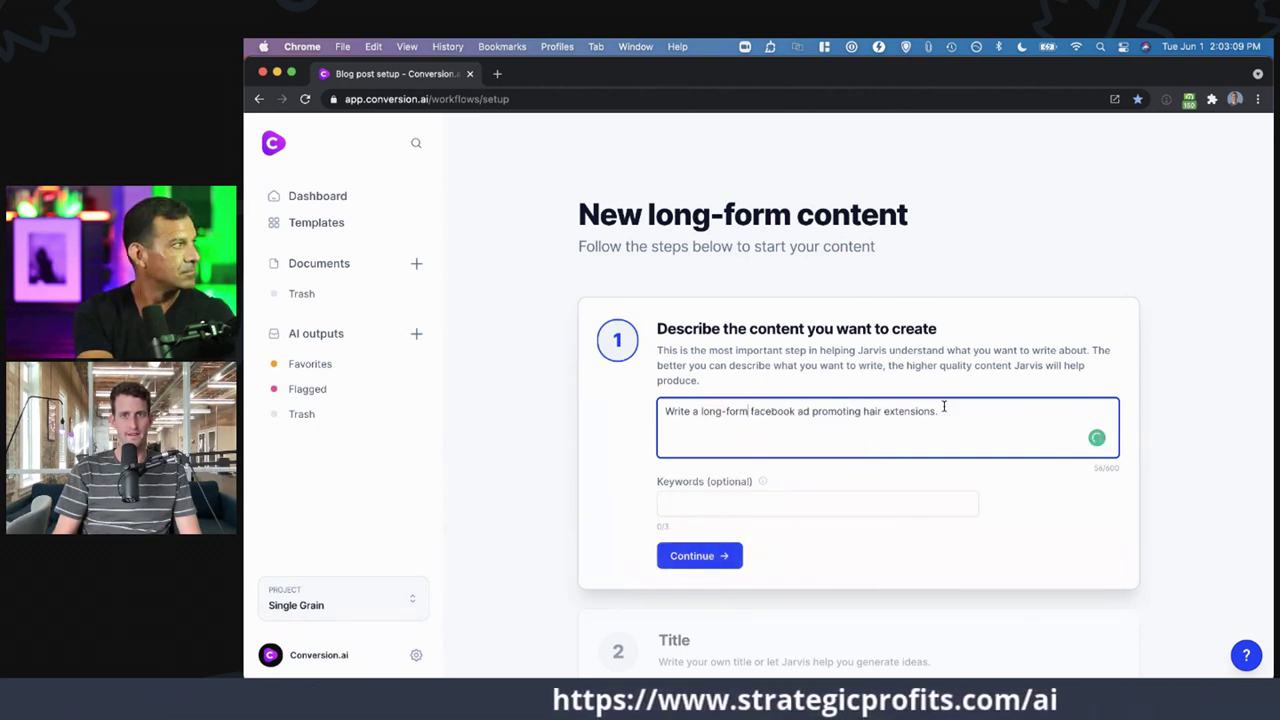
click(733, 554)
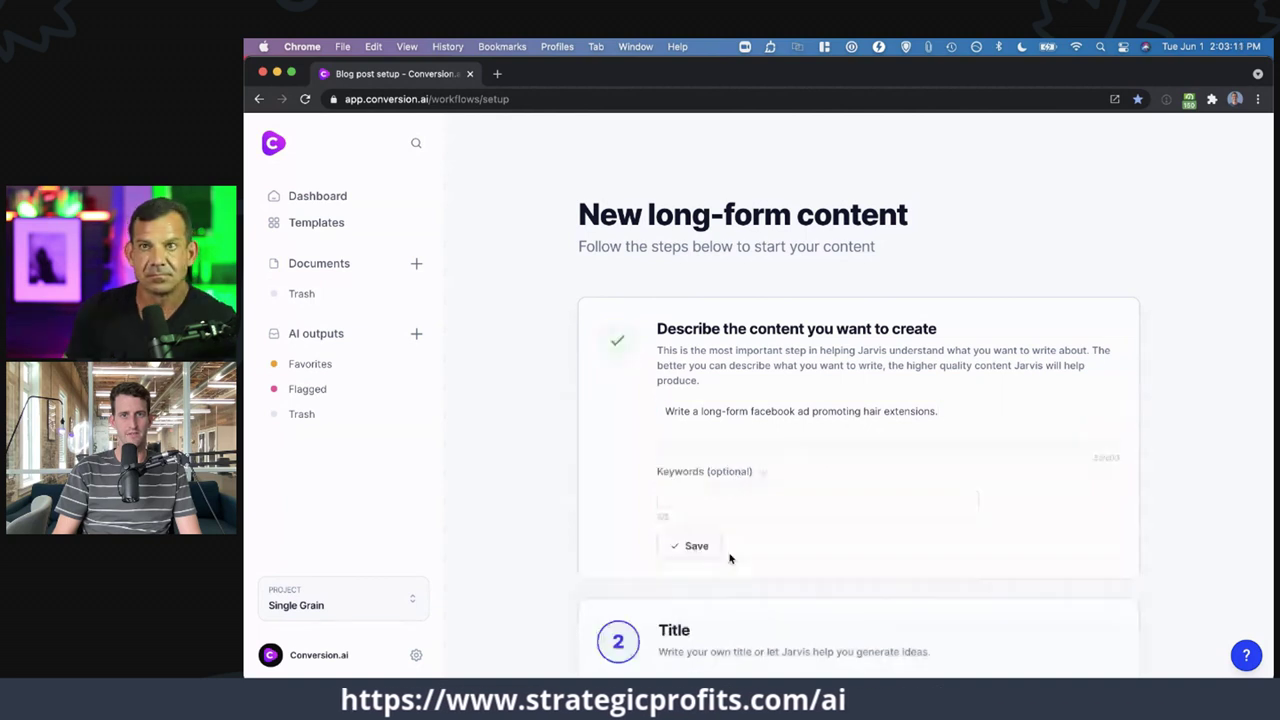
click(684, 452)
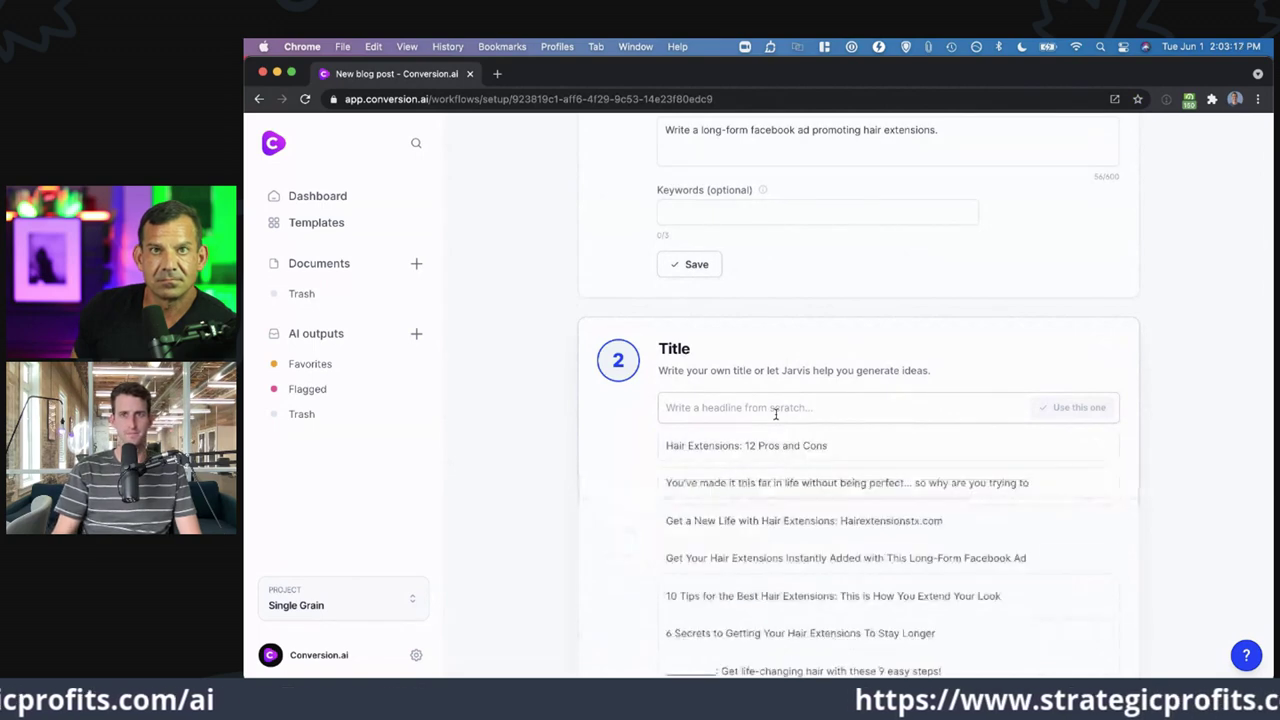
- Try inserting "direct response style" before "facebook ad" in the content description
scroll(776, 418, up, 1)
scroll(776, 418, up, 3)
click(760, 413)
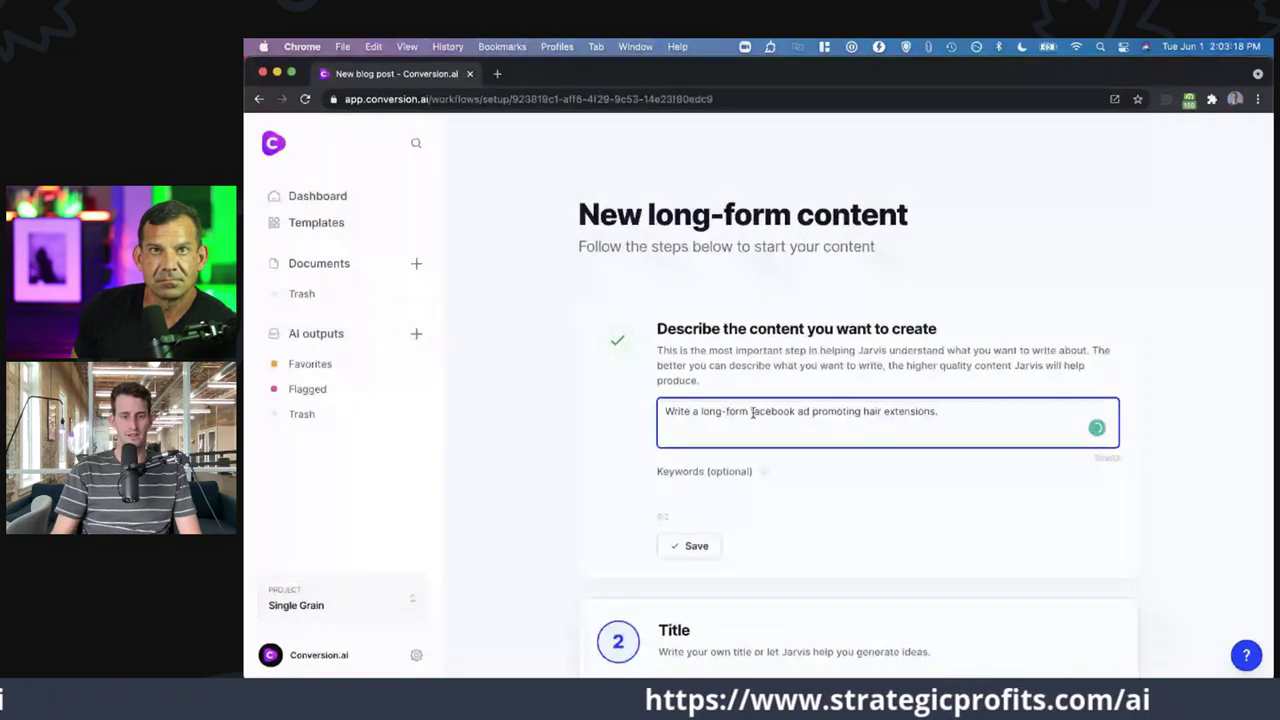
text(a)
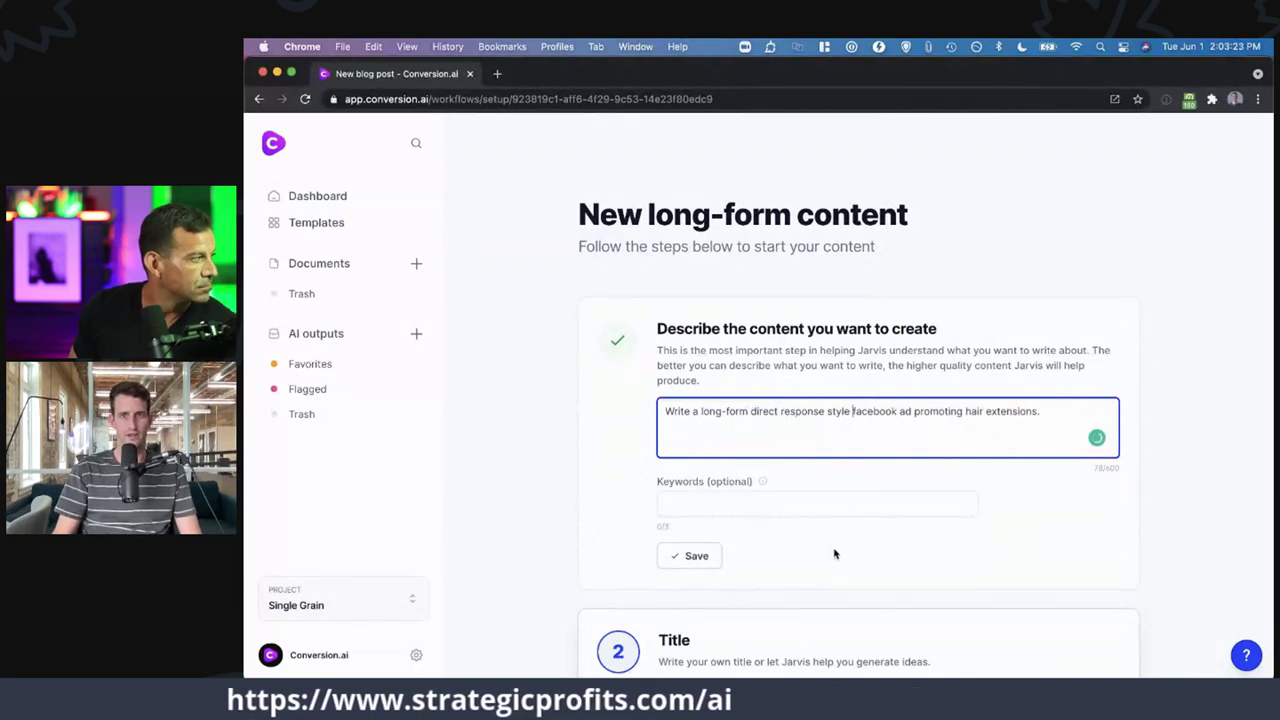
- Use the suggested title "Get a New Life with Hair Extensions: Hairextensionstx.com"
scroll(835, 555, down, 4)
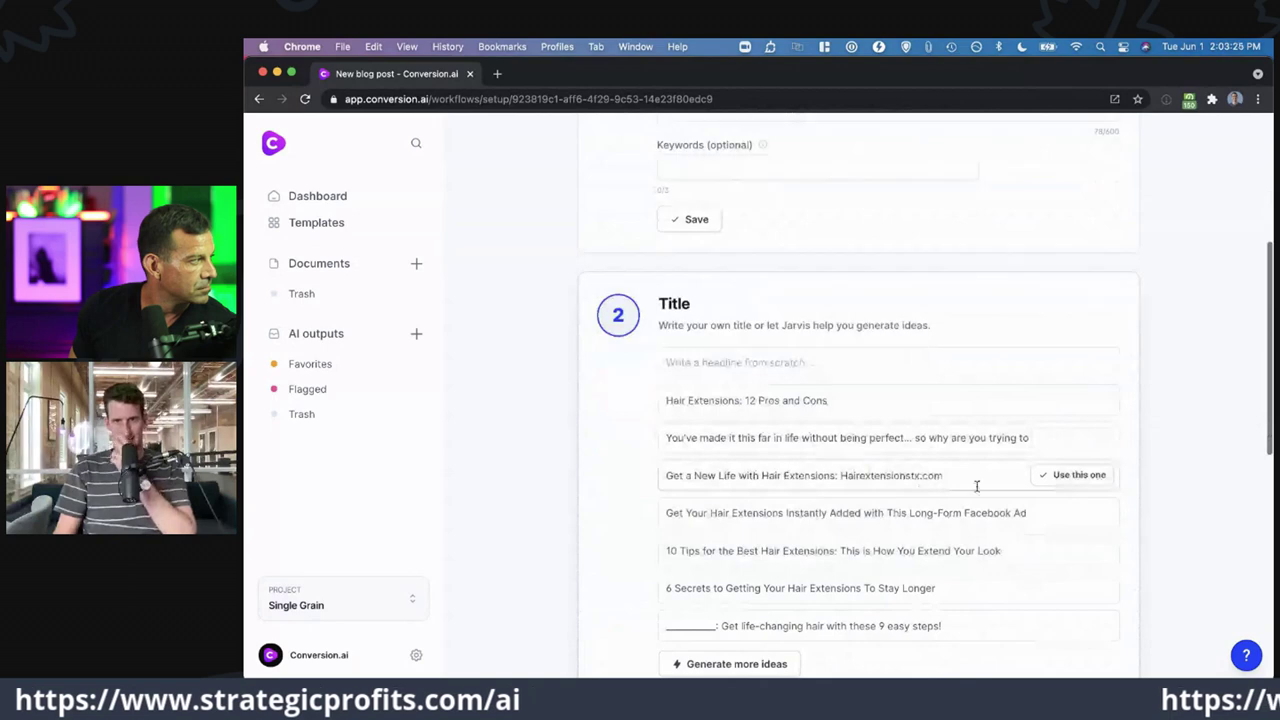
scroll(988, 490, down, 1)
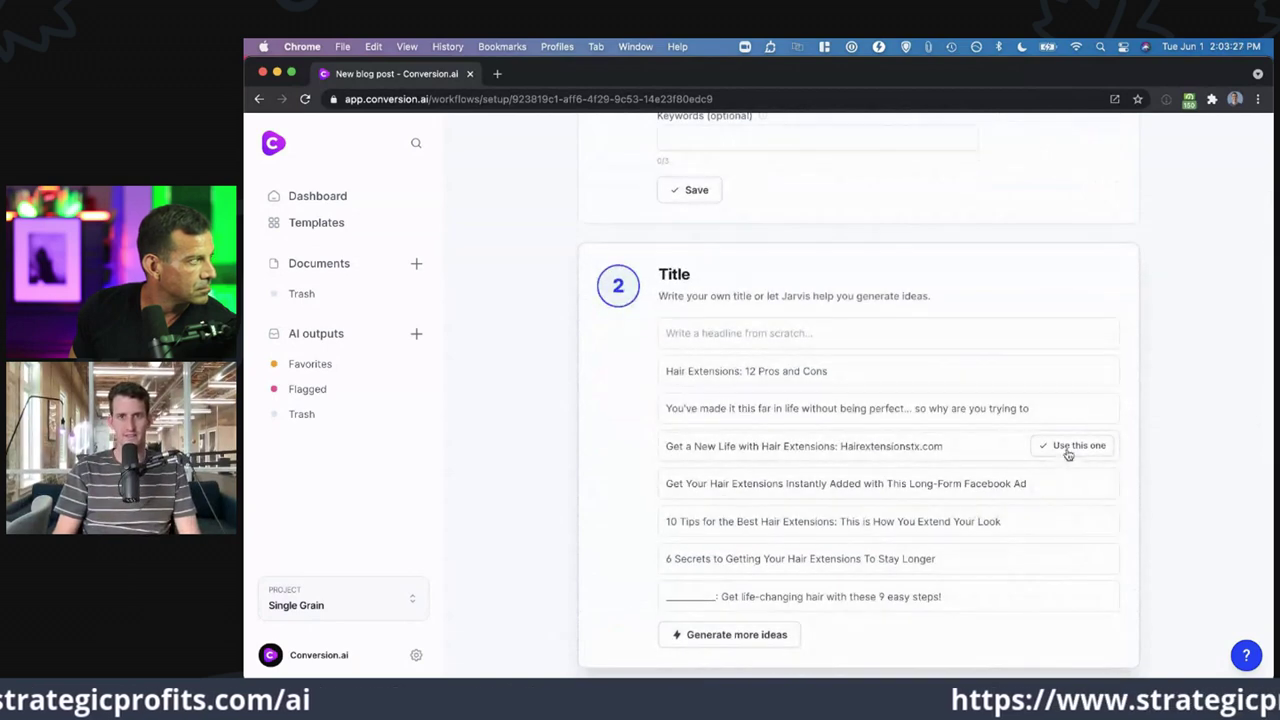
click(1068, 450)
- Use a generated intro paragraph beginning "Are you looking for a new life?" and open the document in the editor
click(705, 481)
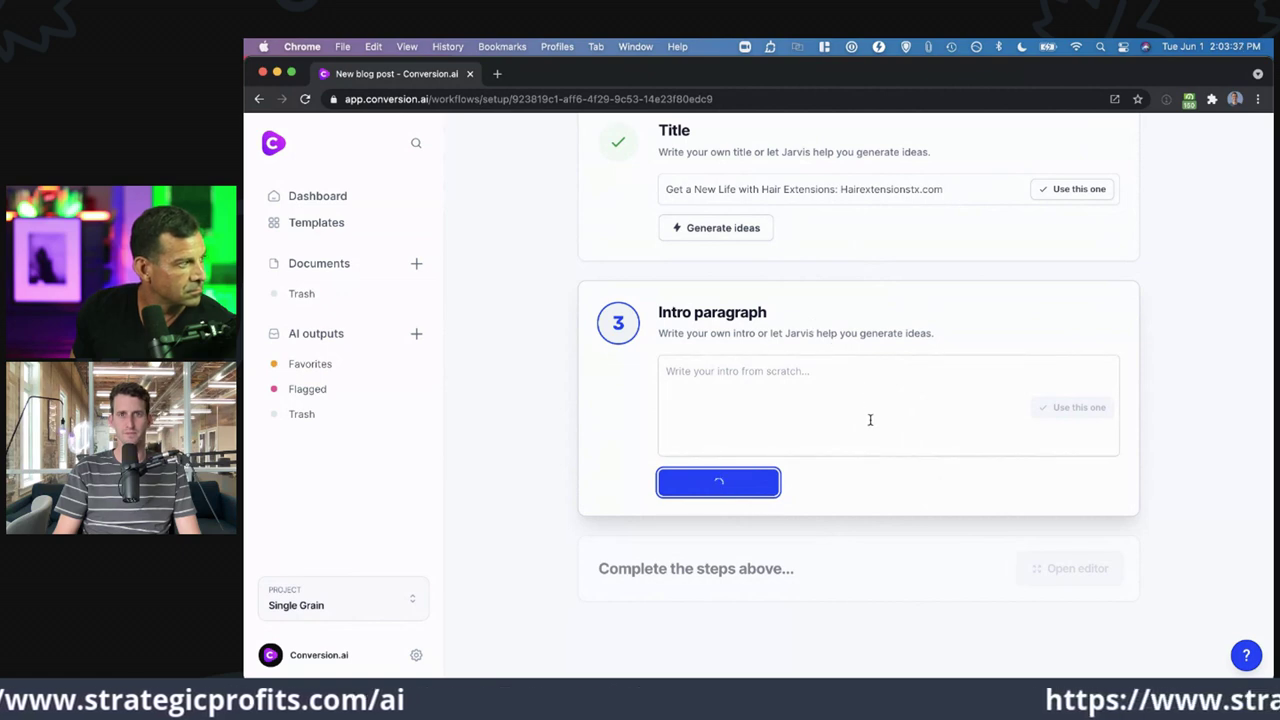
scroll(870, 413, down, 2)
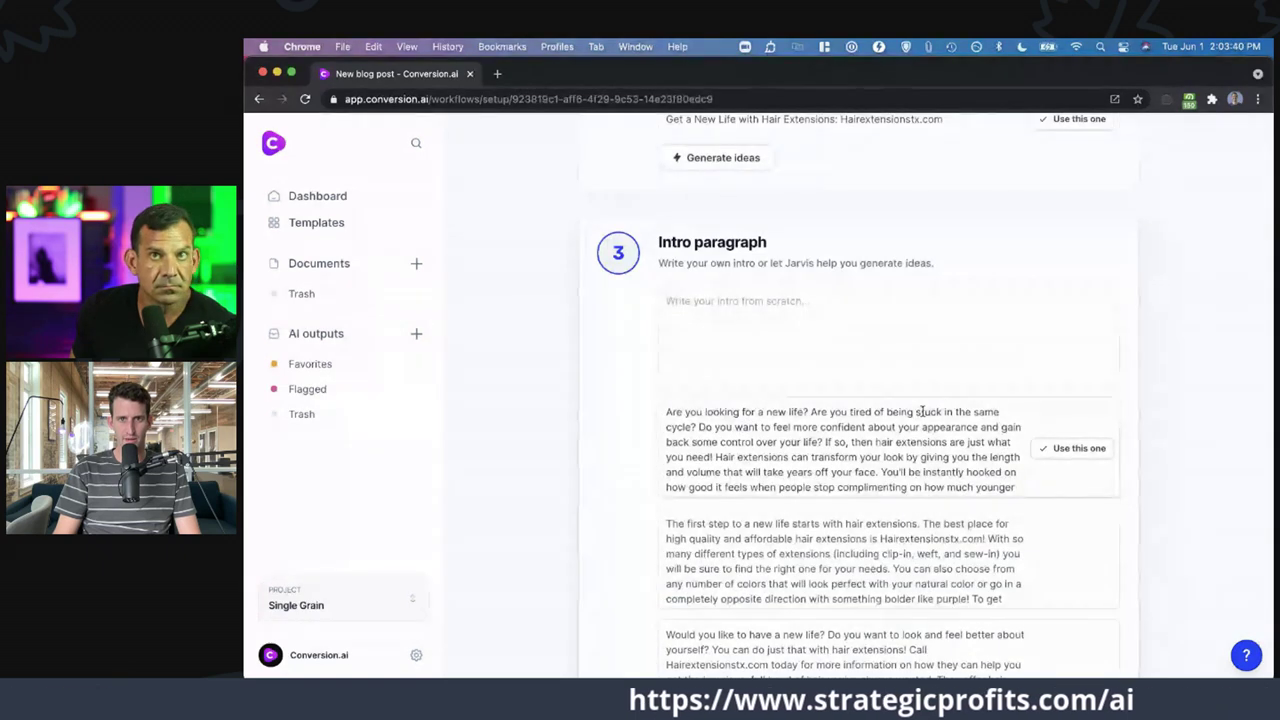
click(1045, 451)
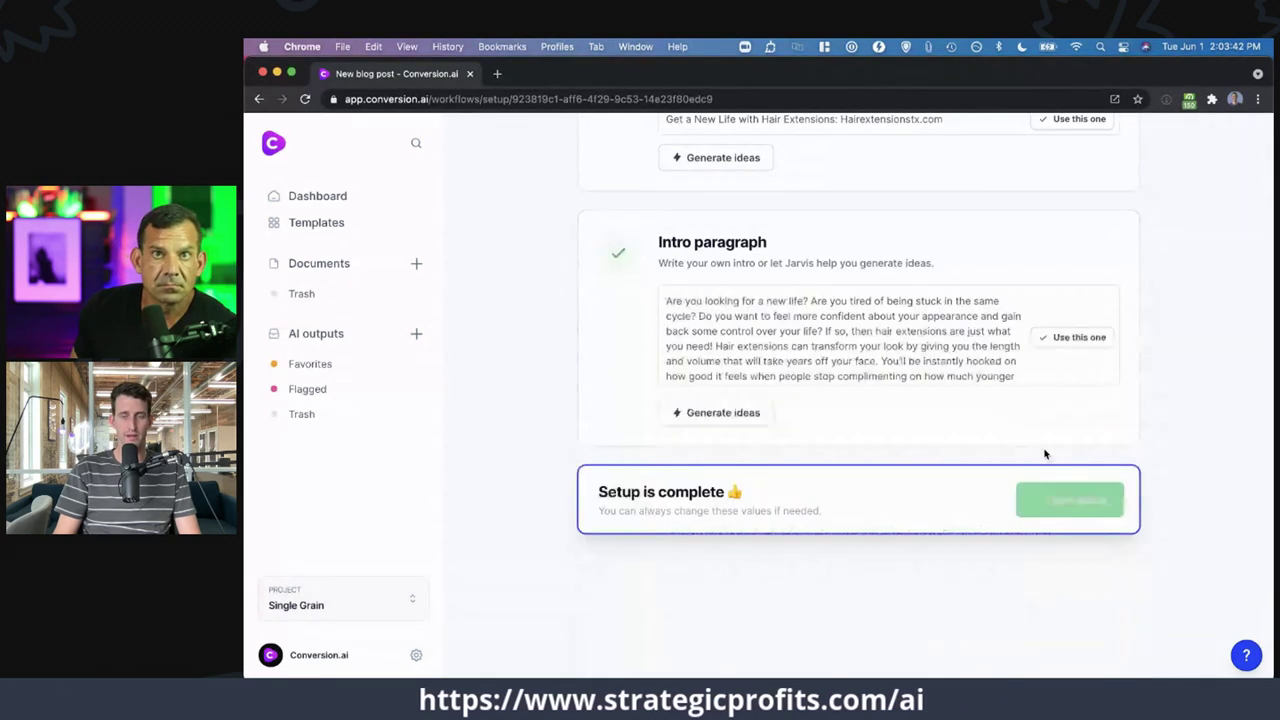
click(1049, 412)
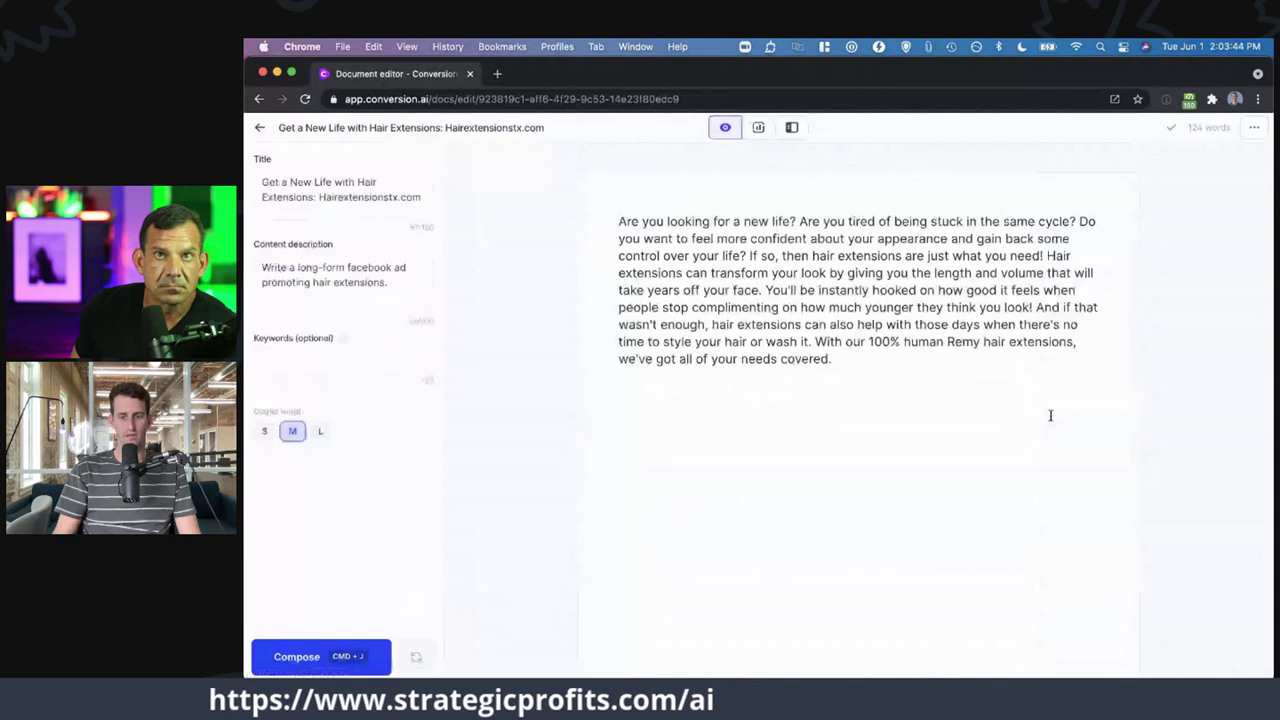
- Split the intro's three opening questions into separate paragraphs, with the "If so, then hair extensions" text starting its own paragraph
click(799, 221)
key(Return)
key(Return)
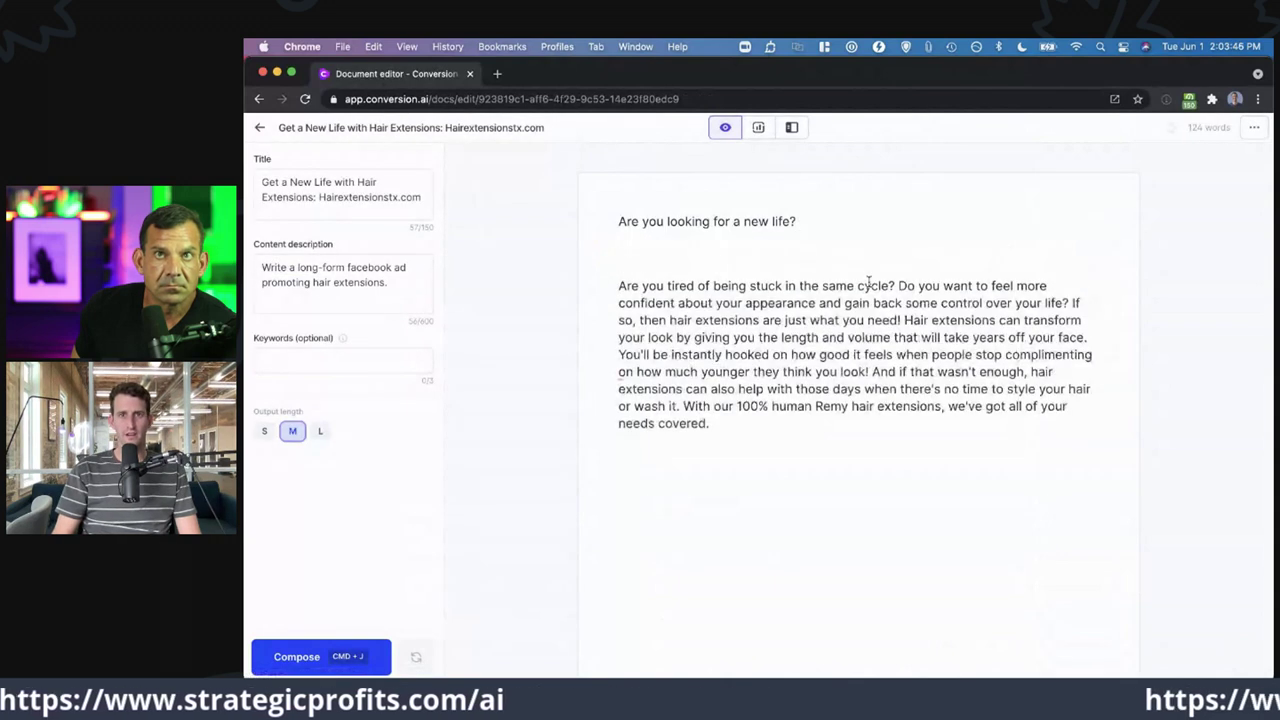
click(896, 285)
key(Delete)
key(Return)
key(Return)
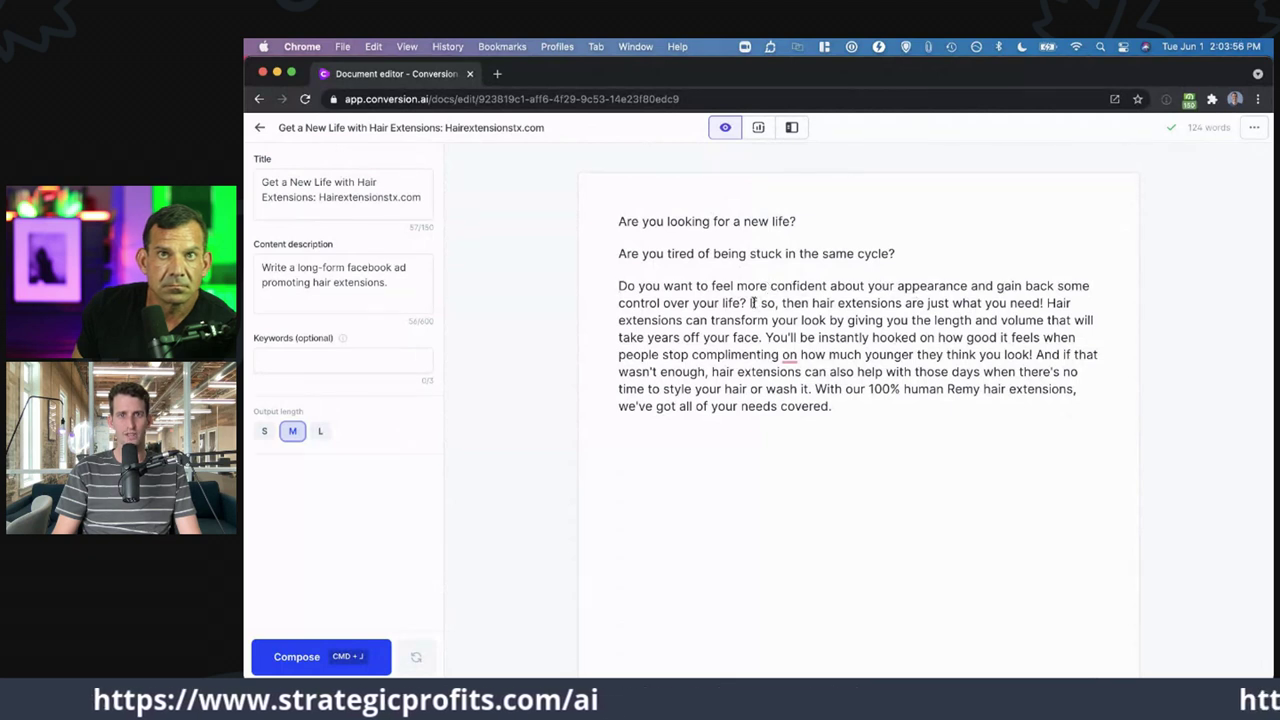
key(Return)
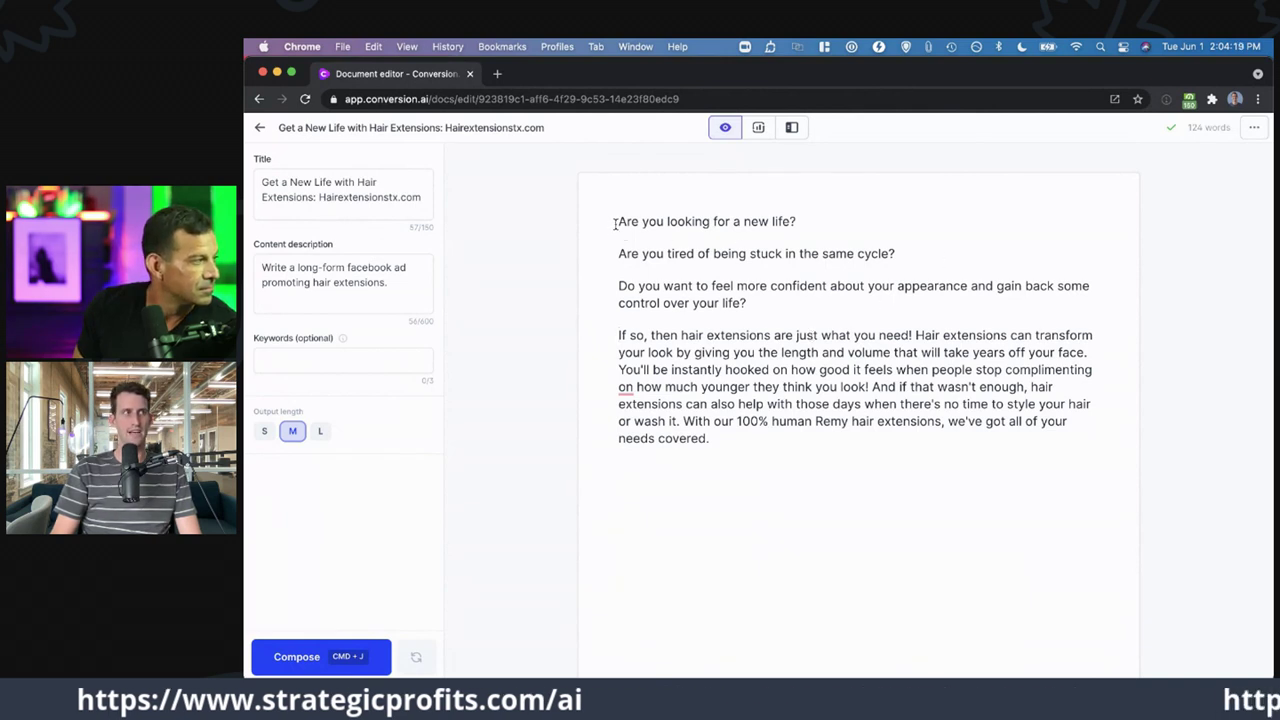
drag(695, 224, 906, 257)
click(907, 257)
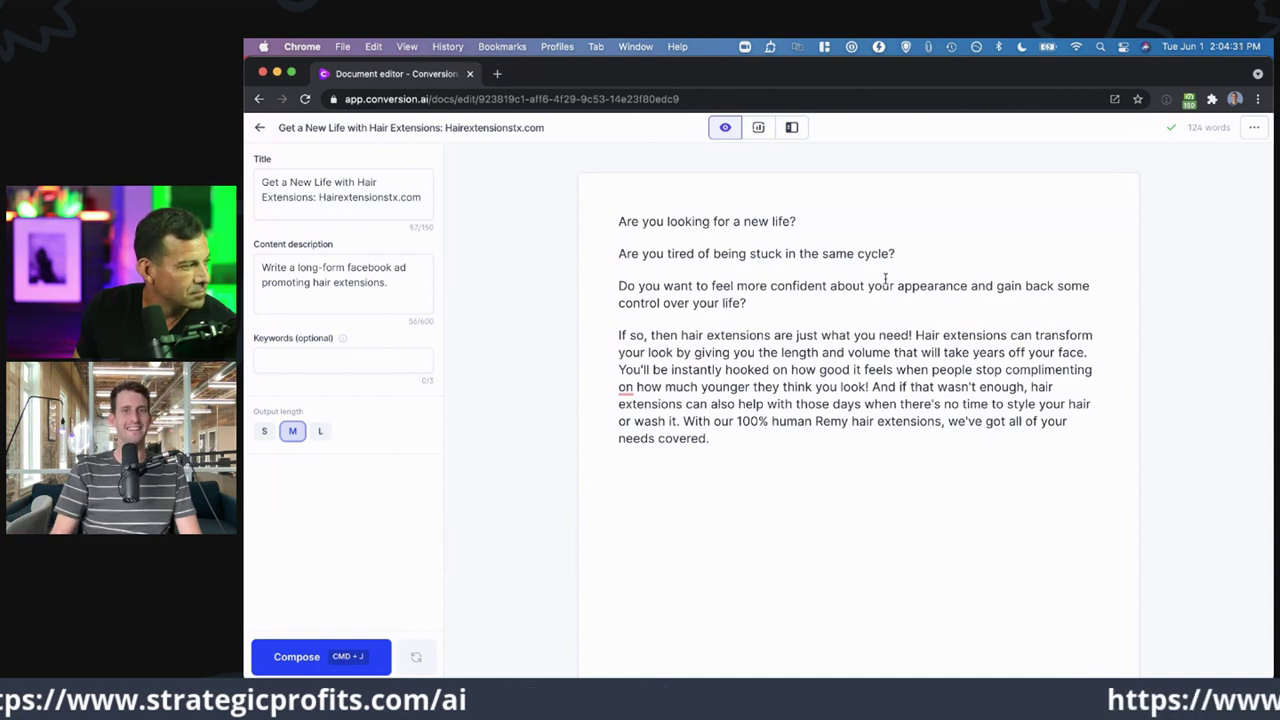
drag(869, 313, 996, 285)
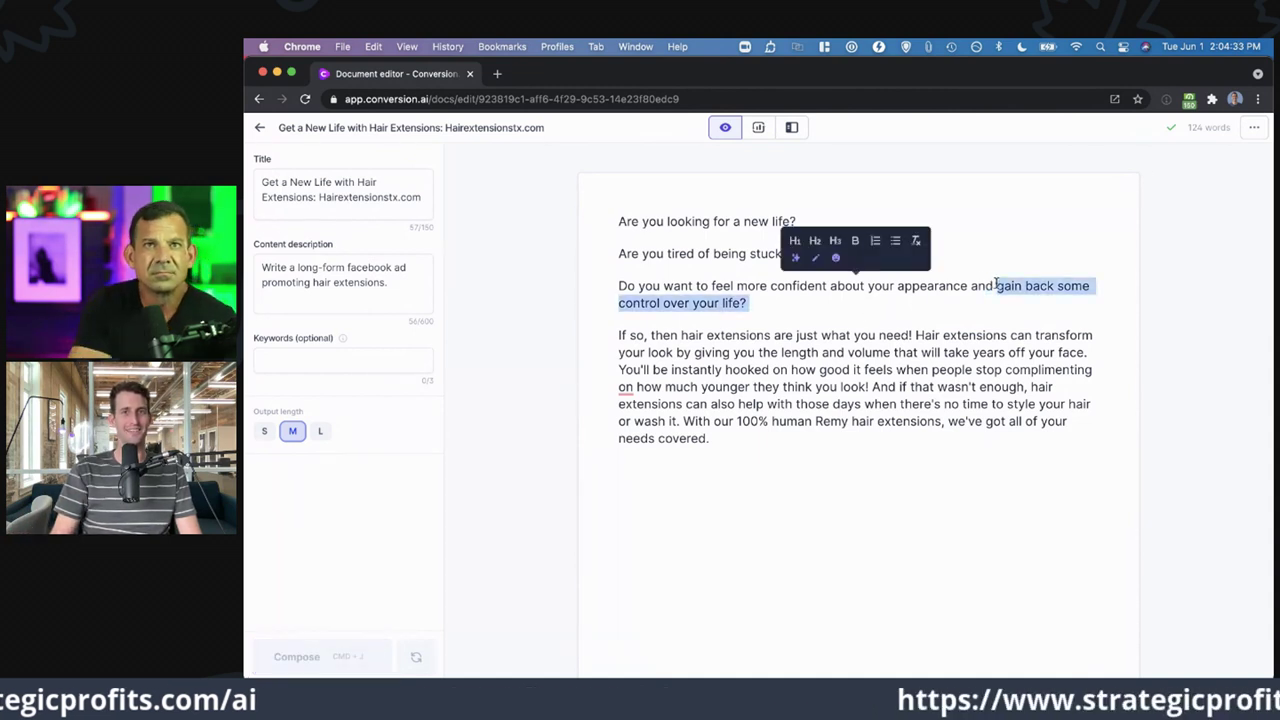
click(946, 297)
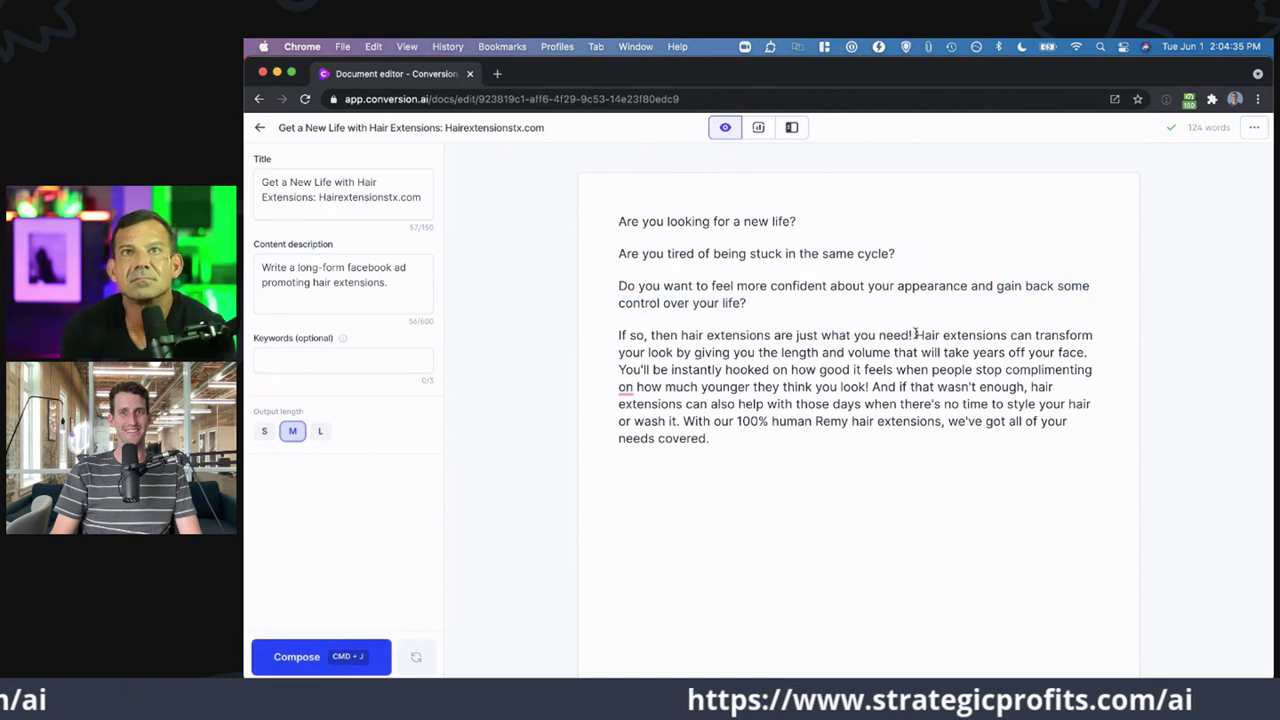
- Start a new paragraph at "Hair extensions can transform your look"
click(915, 335)
key(Return)
key(Return)
key(BackSpace)
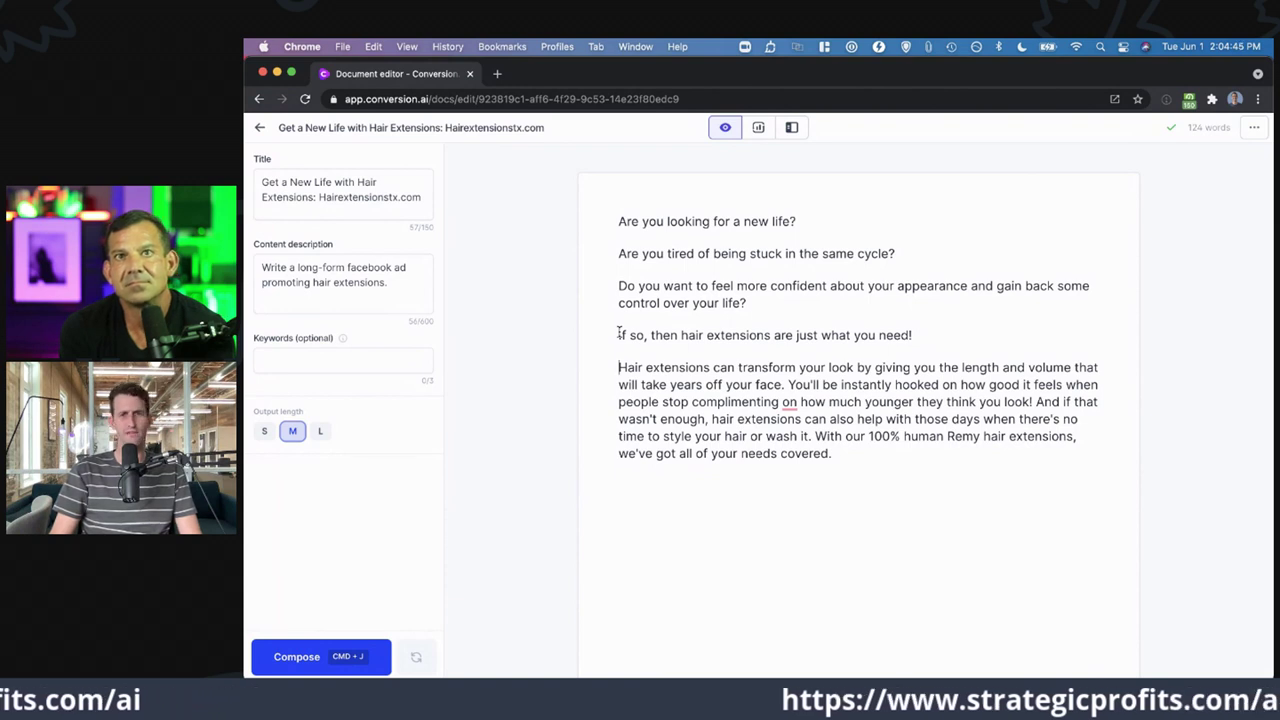
drag(618, 334, 652, 336)
click(949, 338)
click(652, 336)
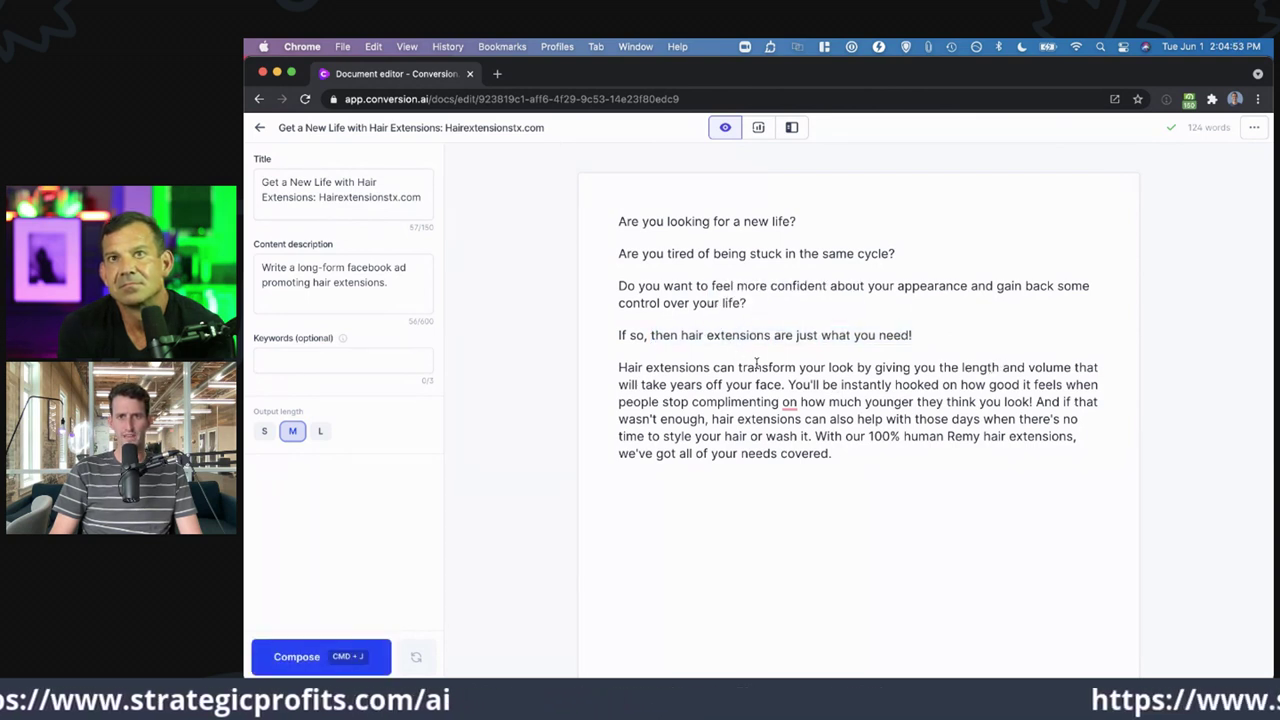
- Insert paragraph breaks before "You'll be instantly hooked" and before "And if that wasn't enough"
click(788, 384)
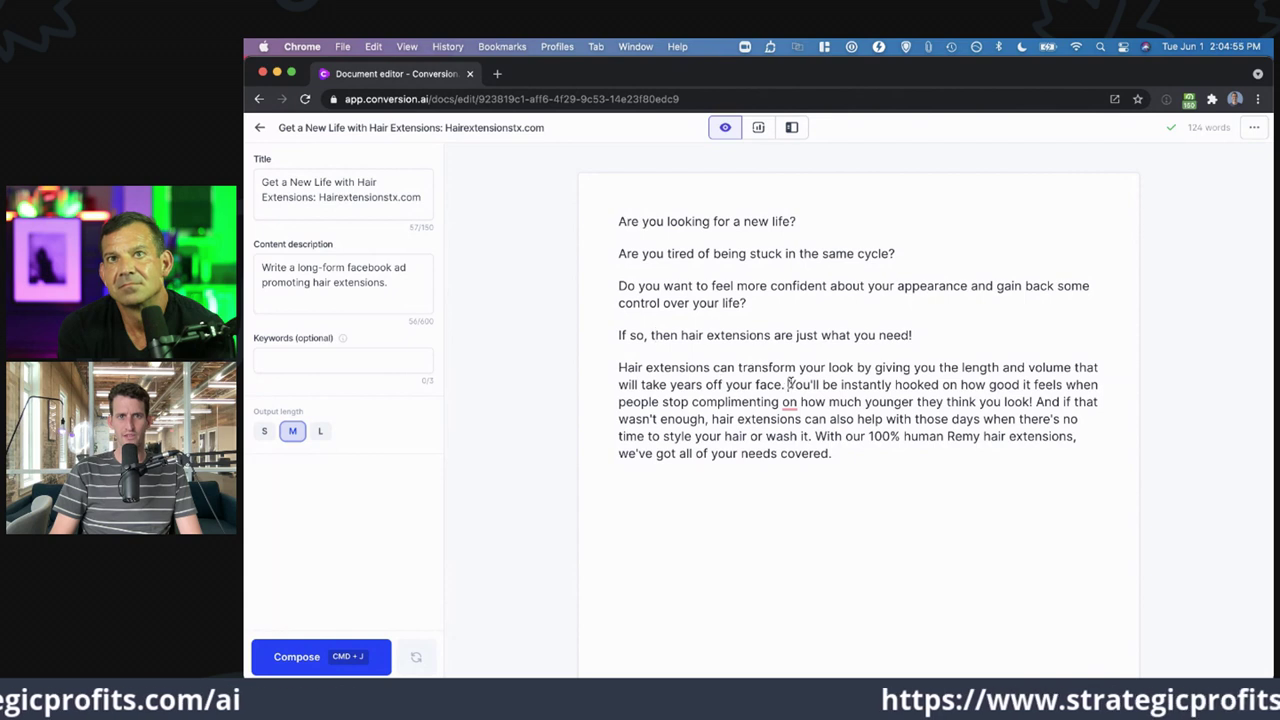
key(Return)
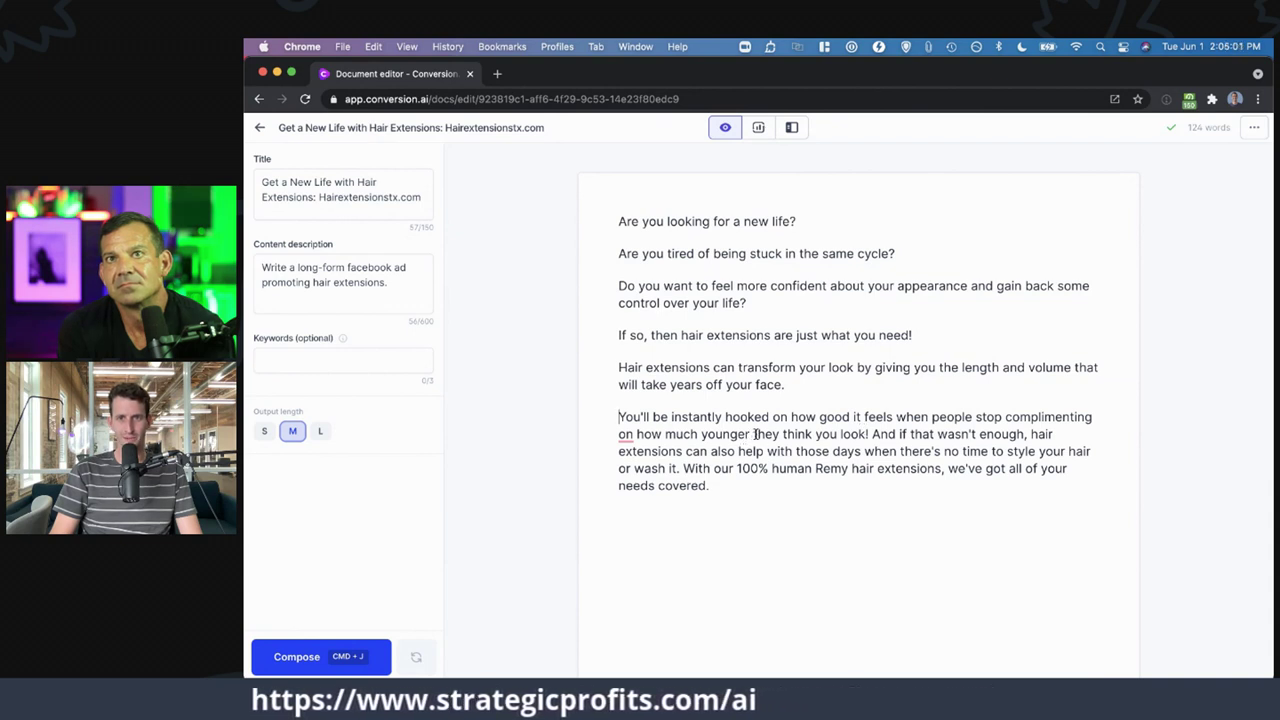
click(871, 434)
key(Return)
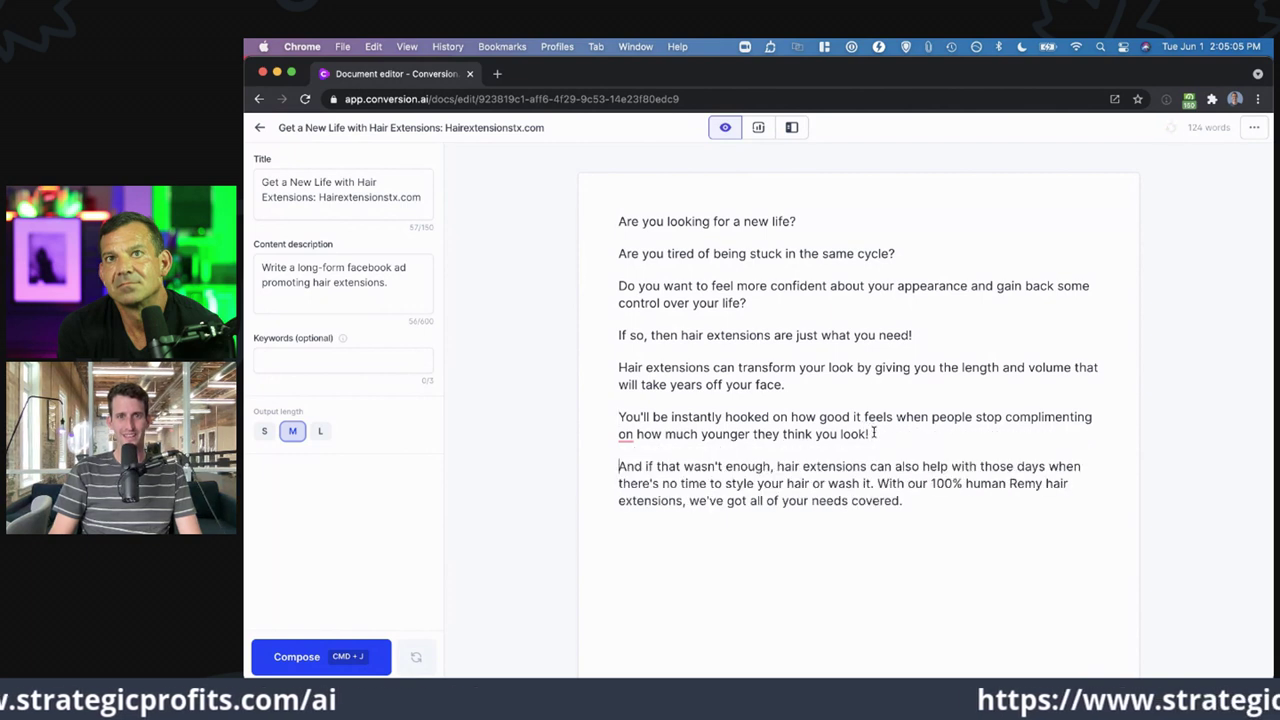
- Replace "stop" with "start" before "complimenting" and move the "With our 100% human Remy hair extensions" sentence into its own paragraph
double_click(987, 417)
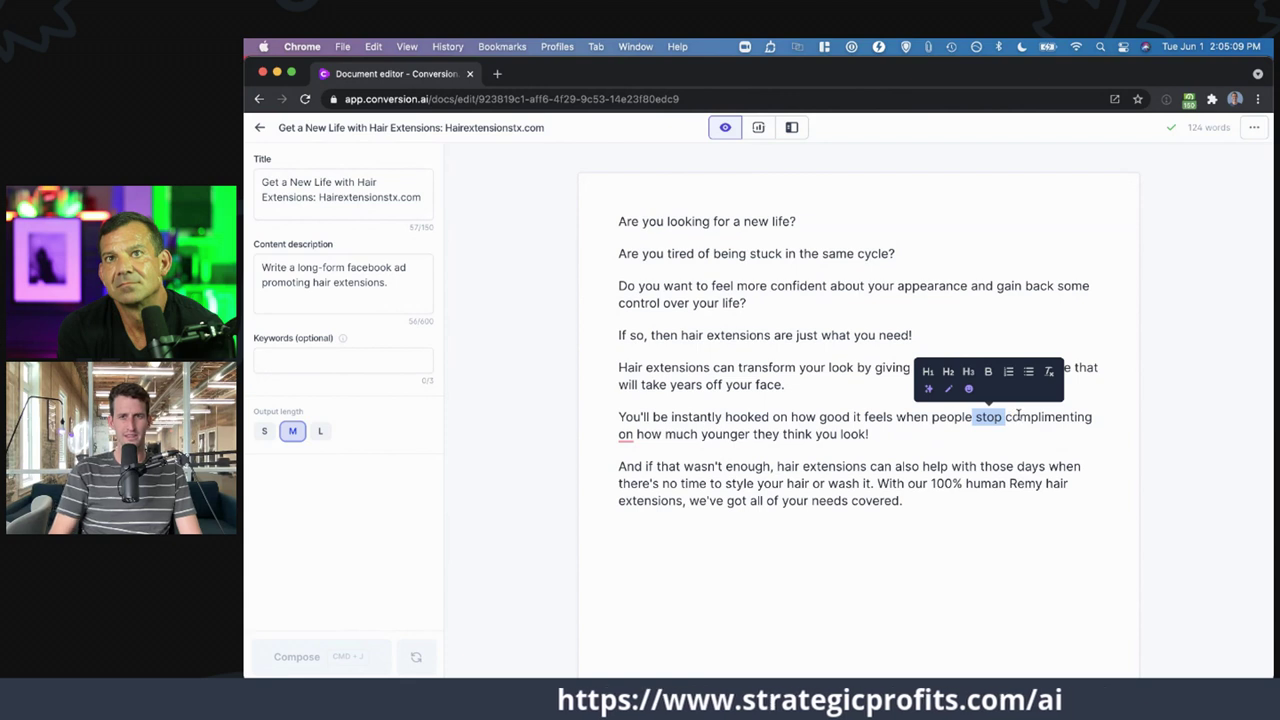
text(start)
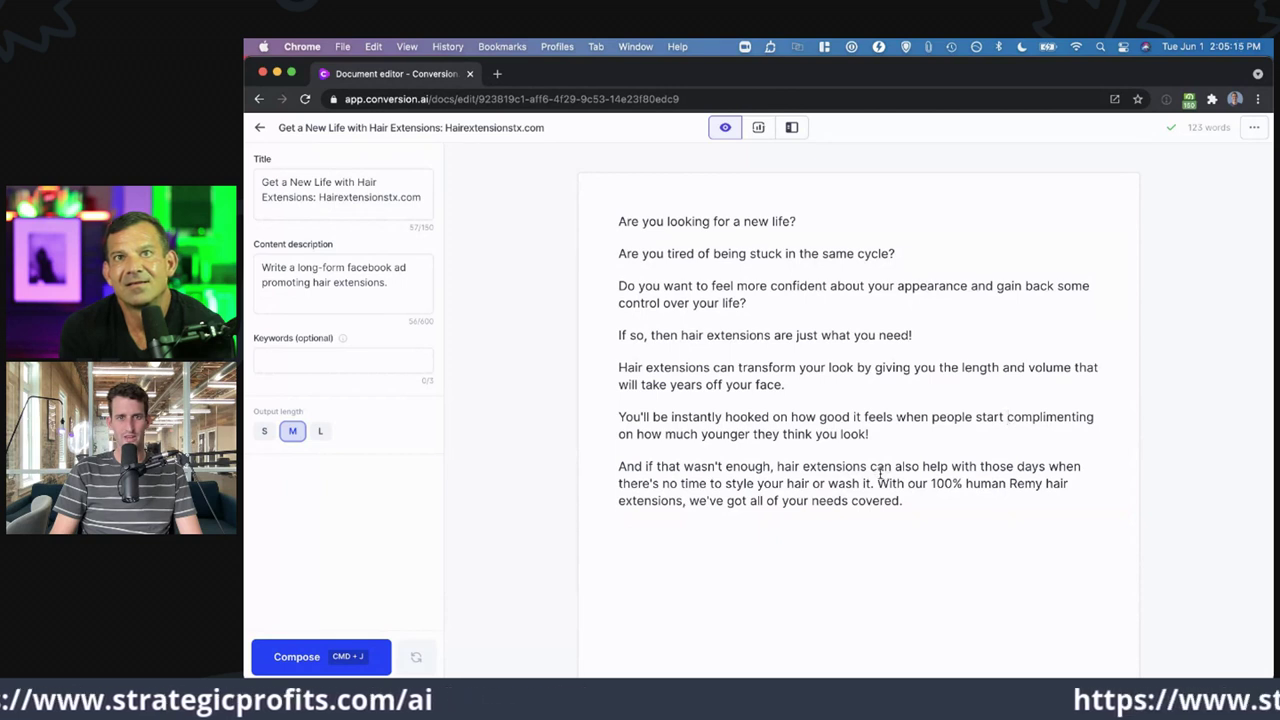
click(877, 483)
key(Return)
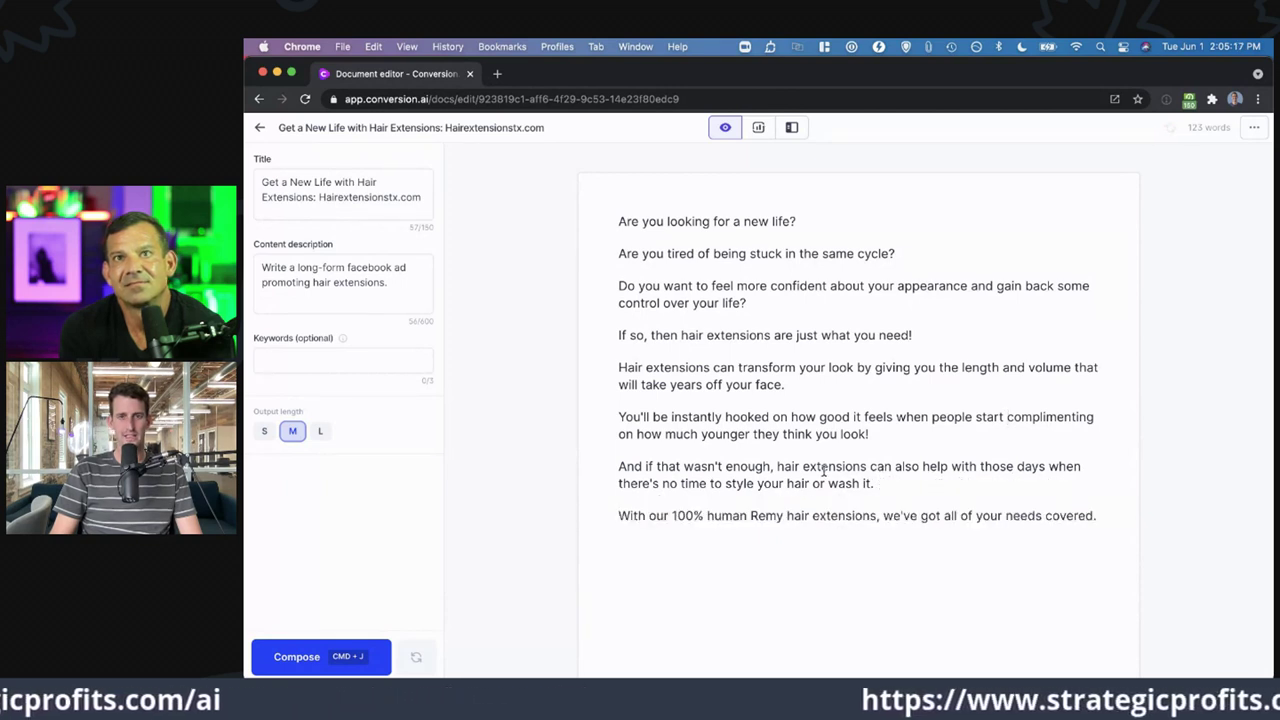
triple_click(864, 482)
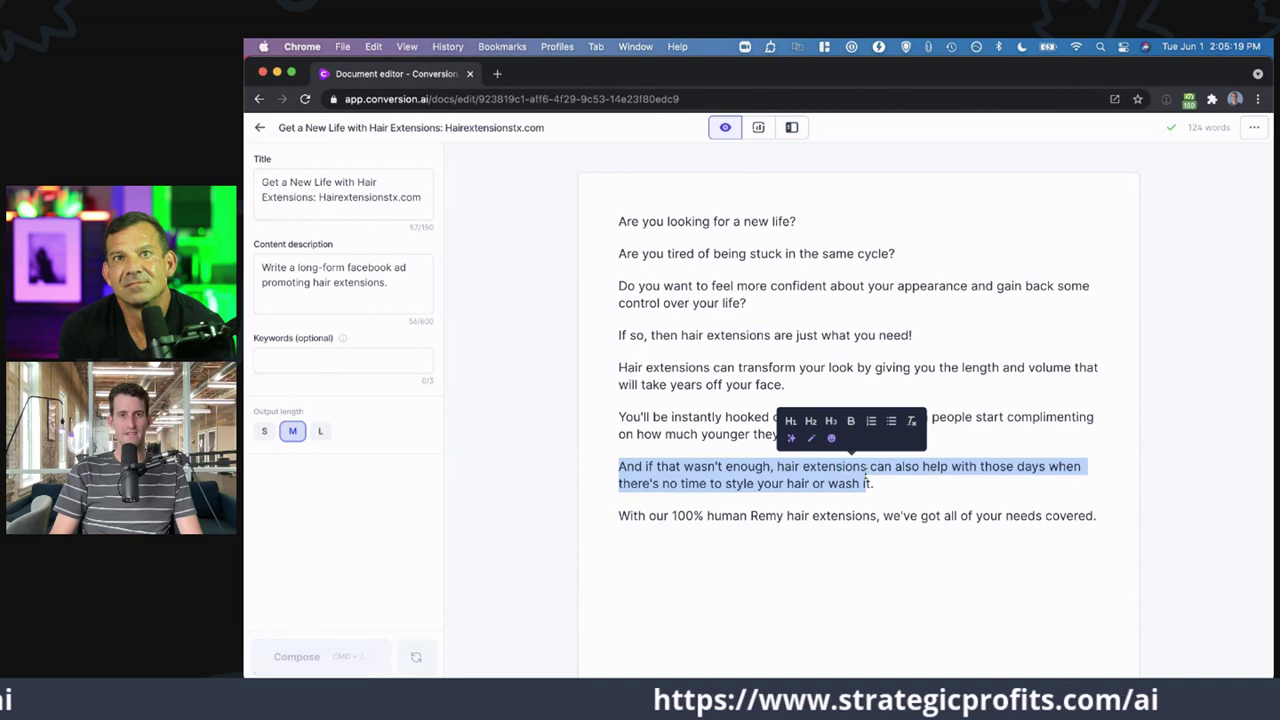
click(882, 479)
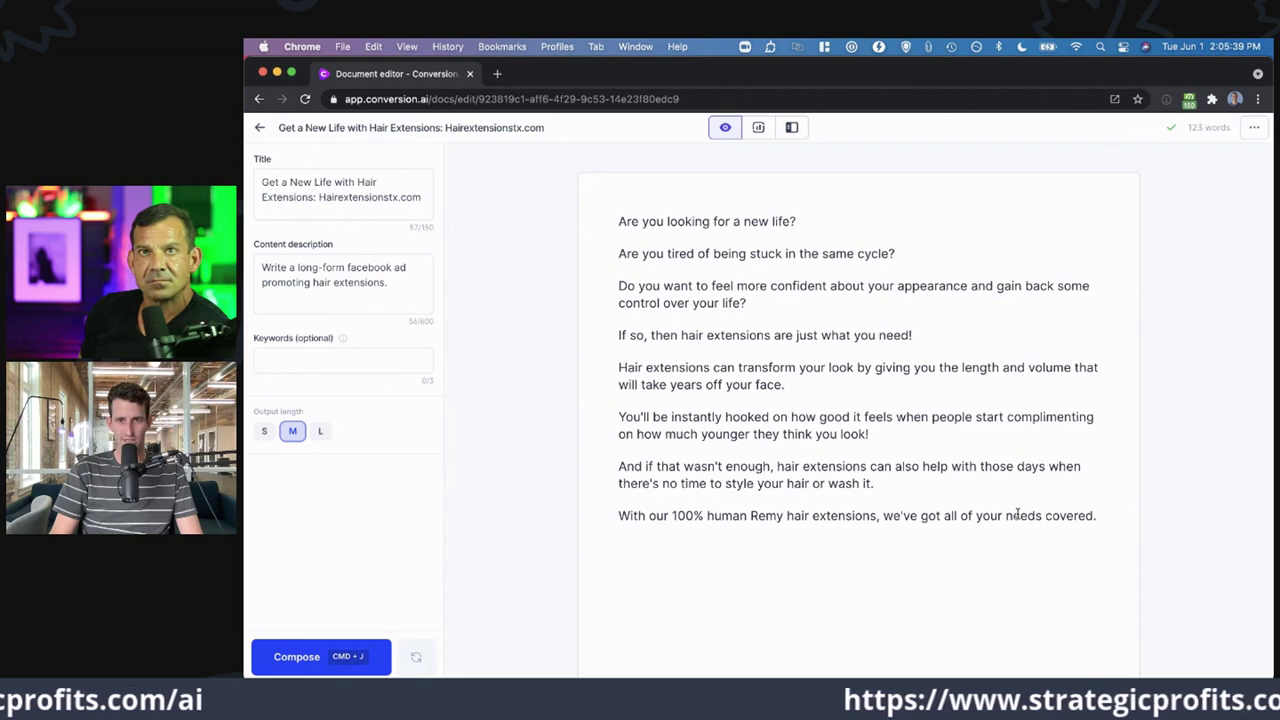
- Place the insertion point at the end of the ad and set the output length to L (Longer)
click(1100, 515)
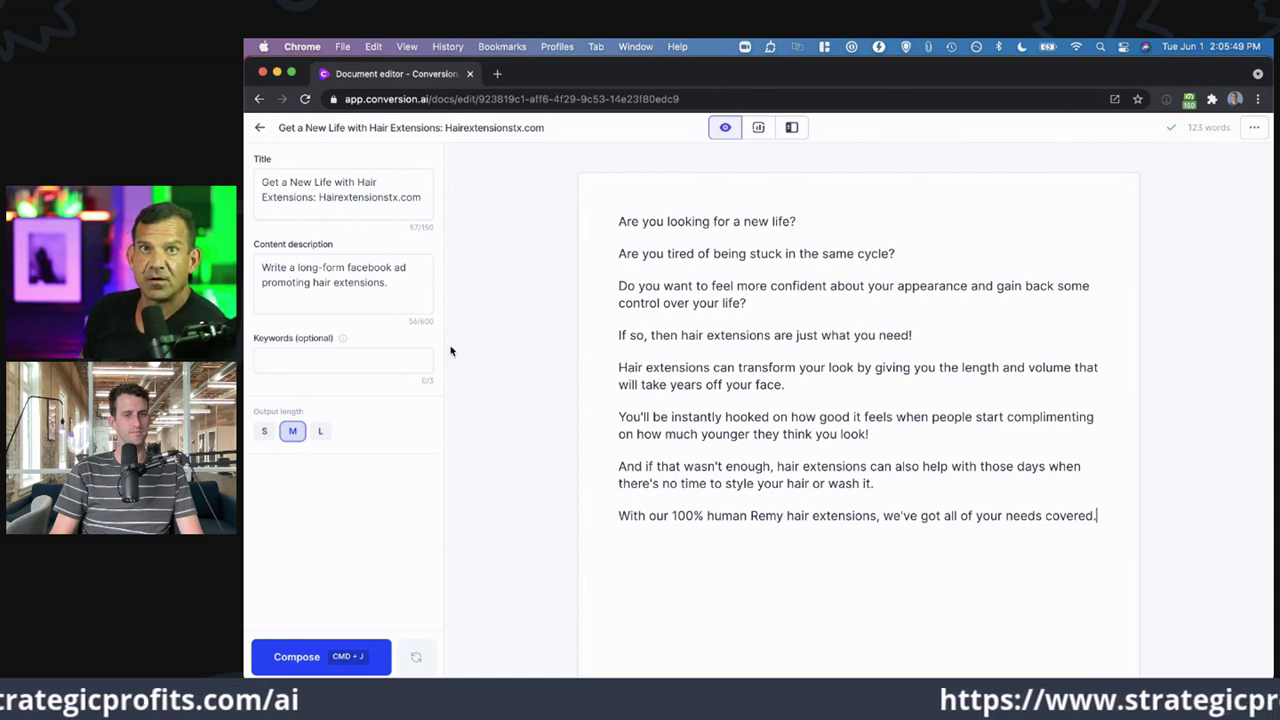
click(320, 432)
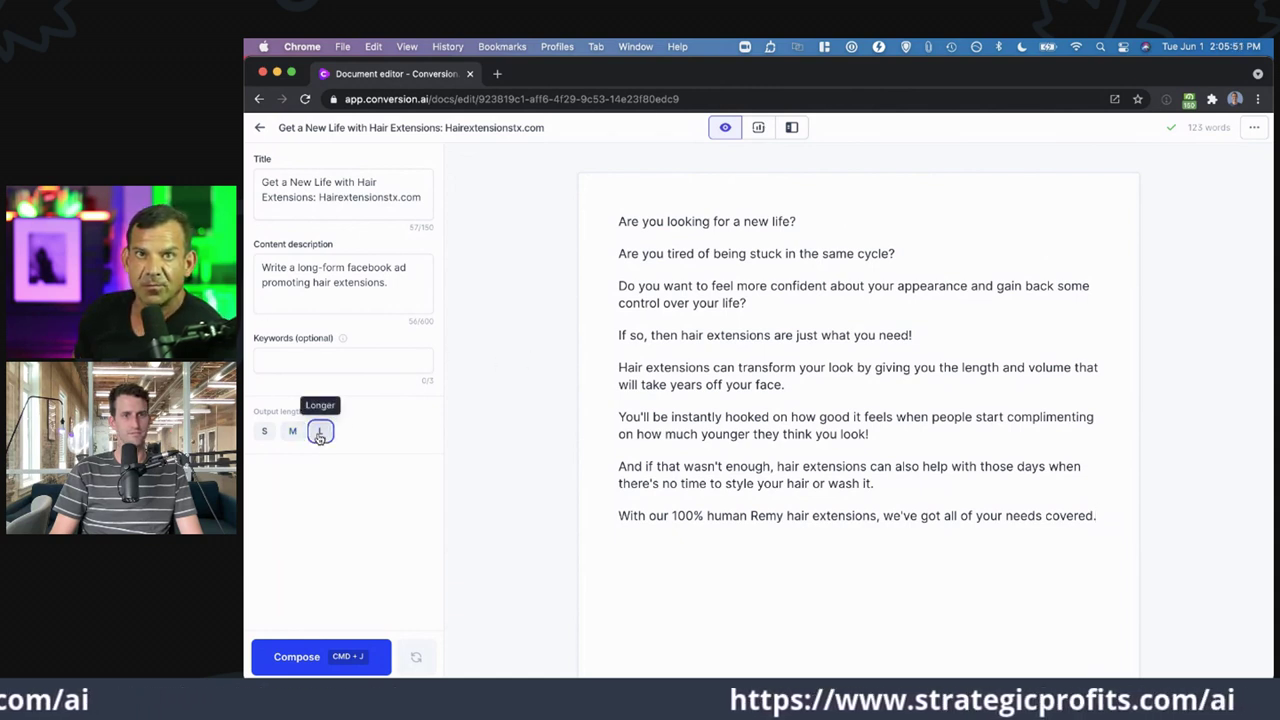
- Compose more AI ad copy continuing from the end of the "100% human Remy hair extensions" paragraph
click(1104, 517)
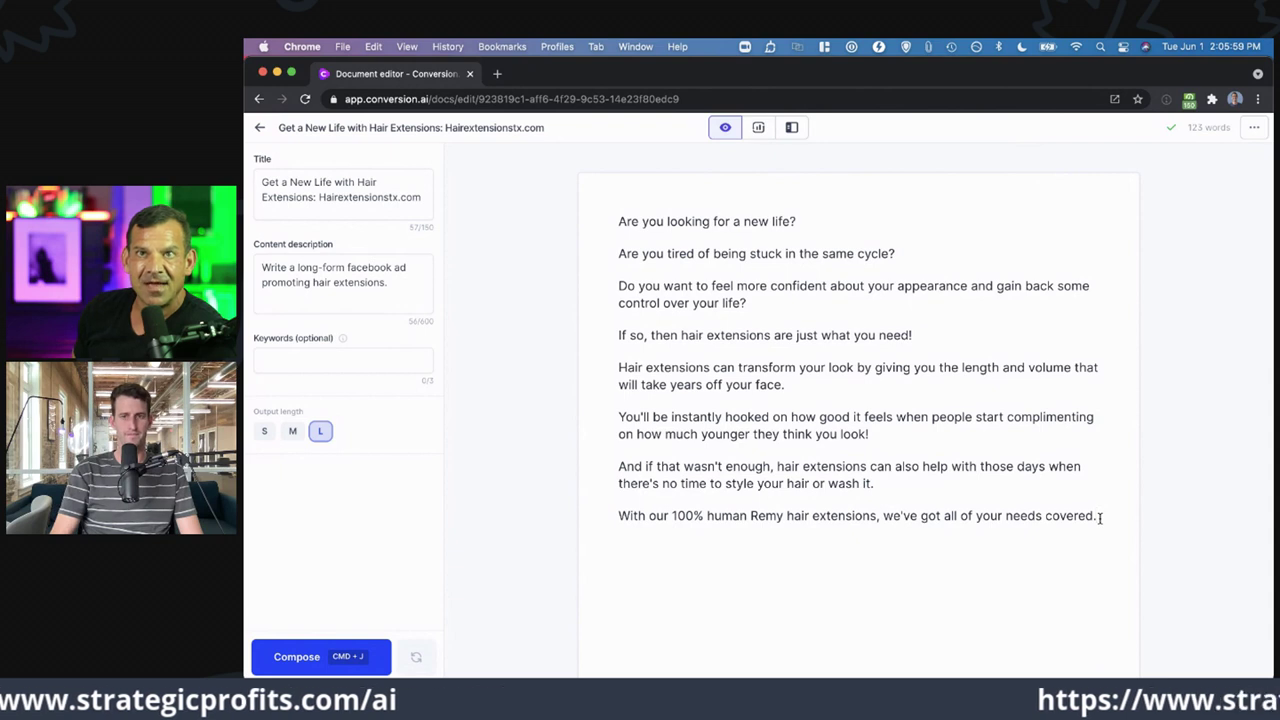
key(super+j)
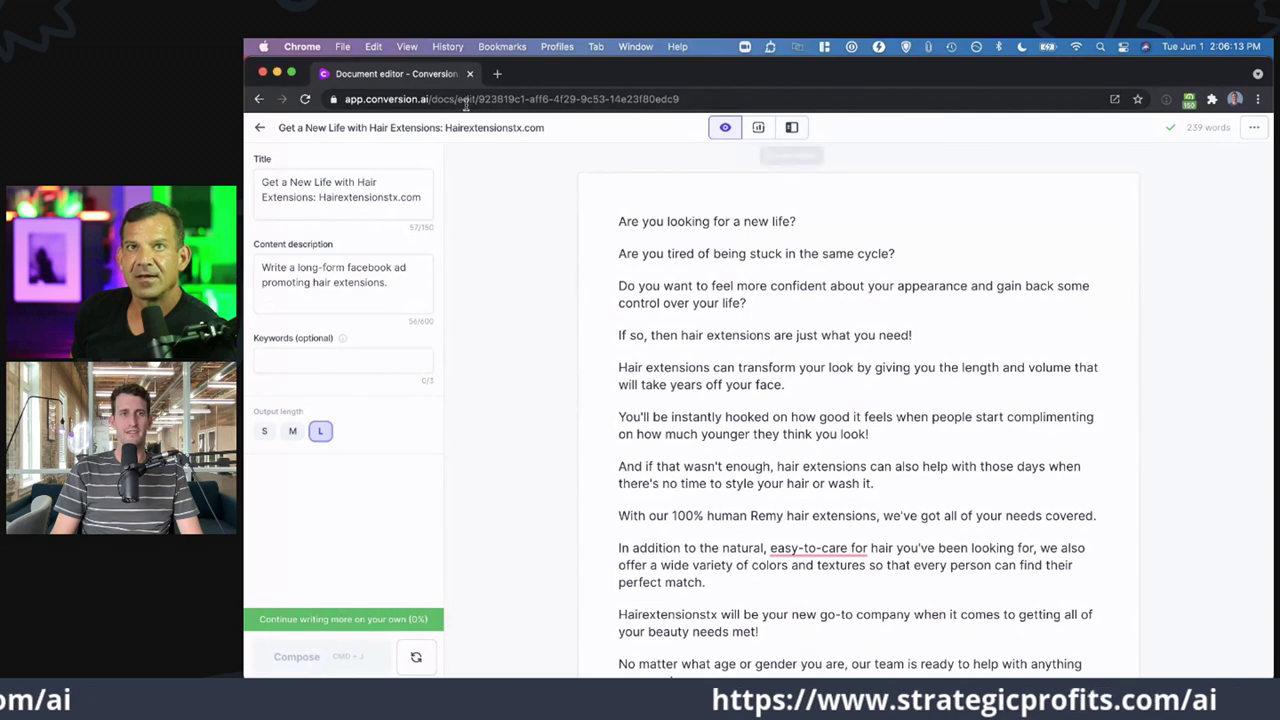
- Compare how the hair extensions document looks in power mode and in focus mode
click(791, 128)
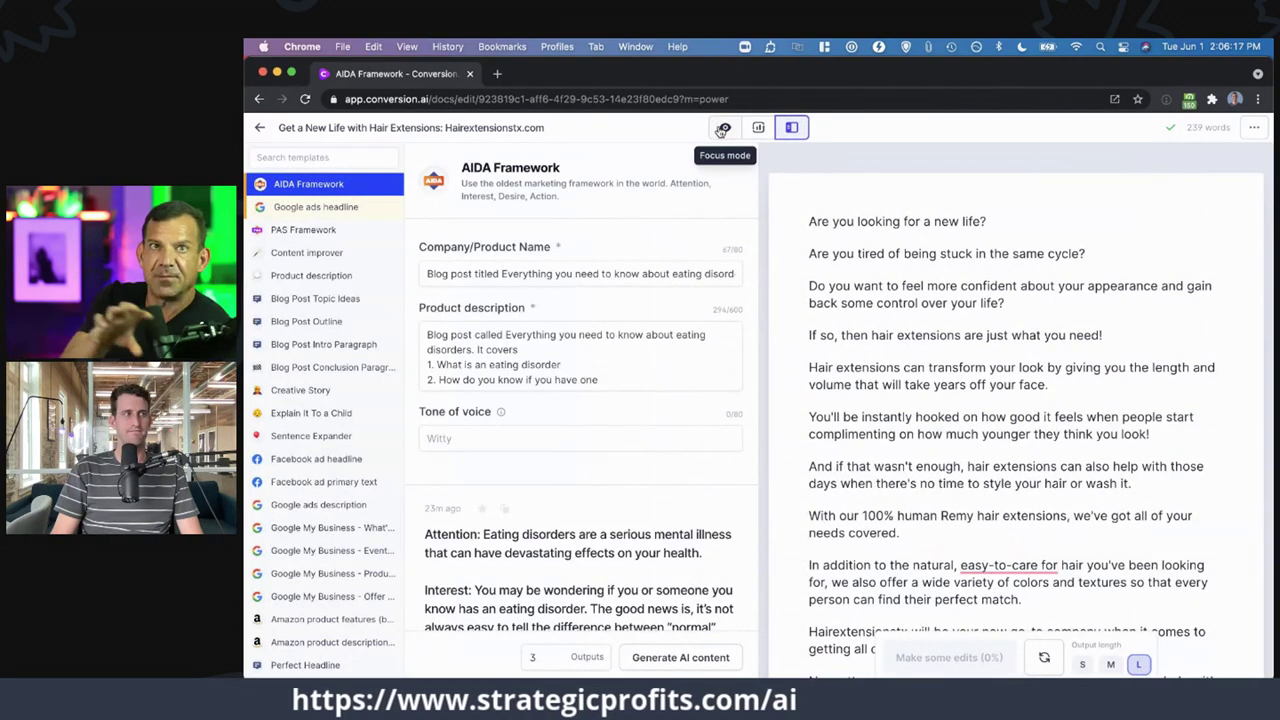
scroll(927, 487, down, 5)
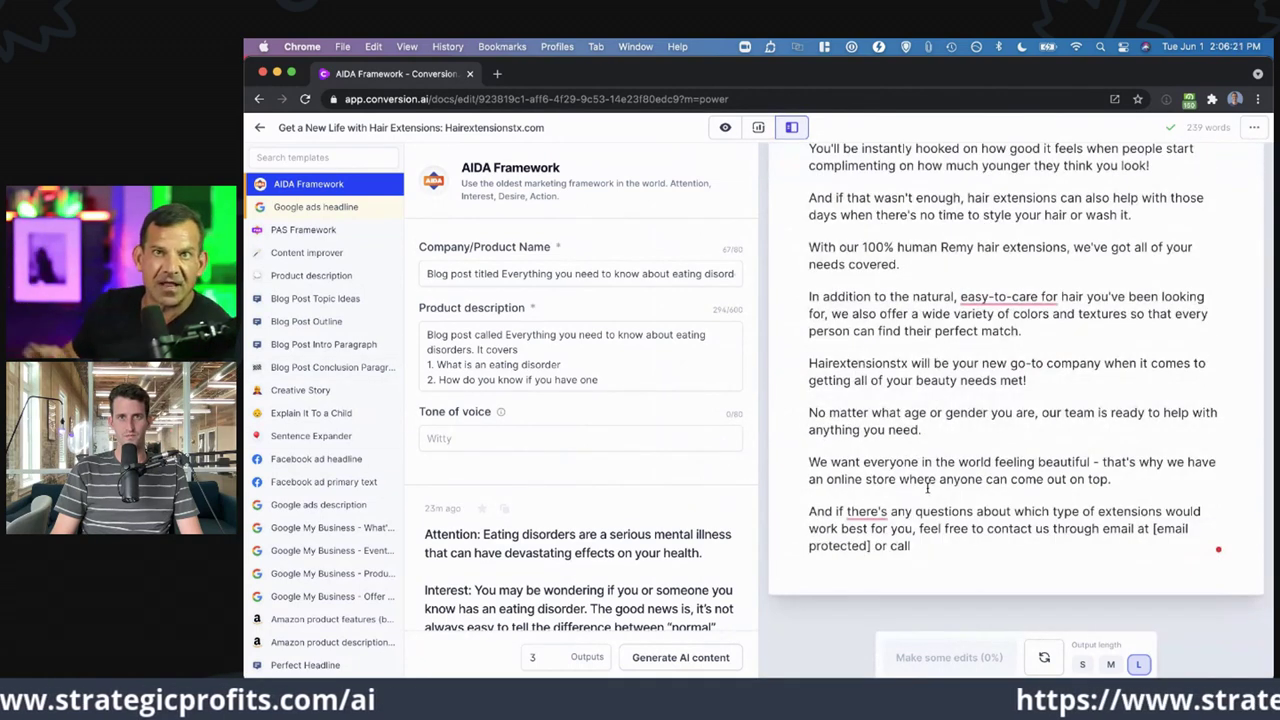
click(725, 127)
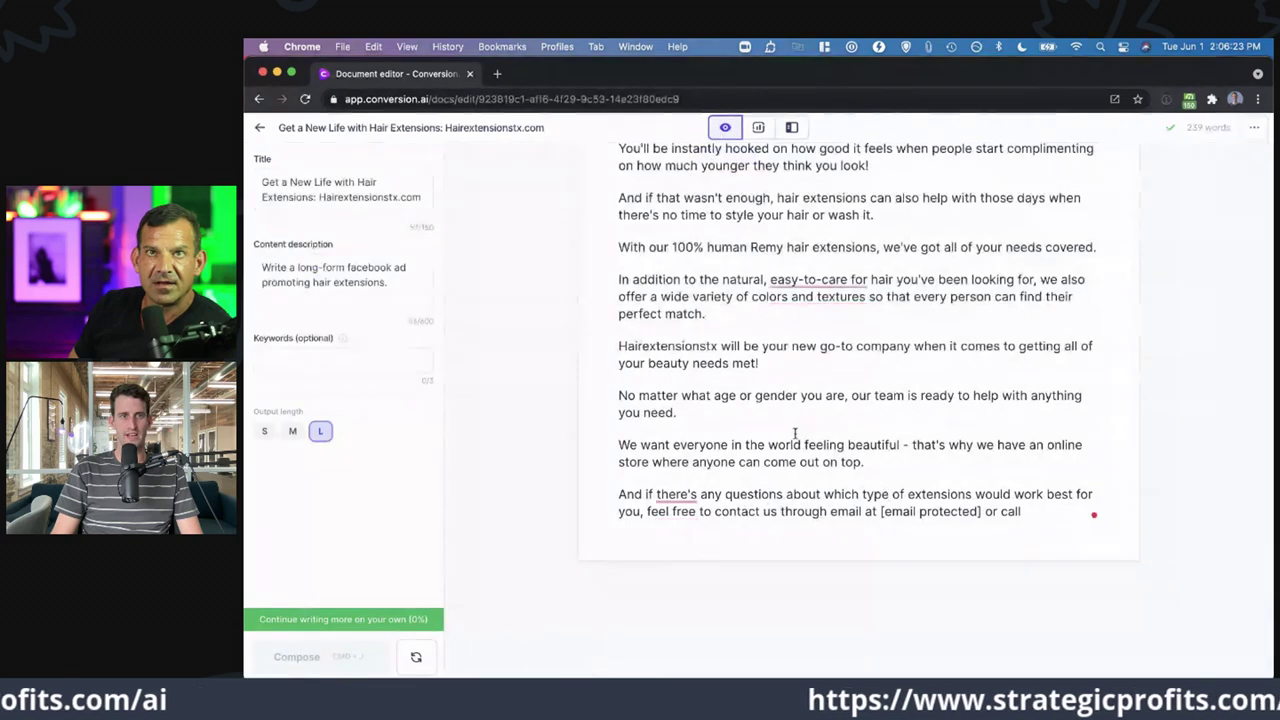
scroll(847, 420, down, 2)
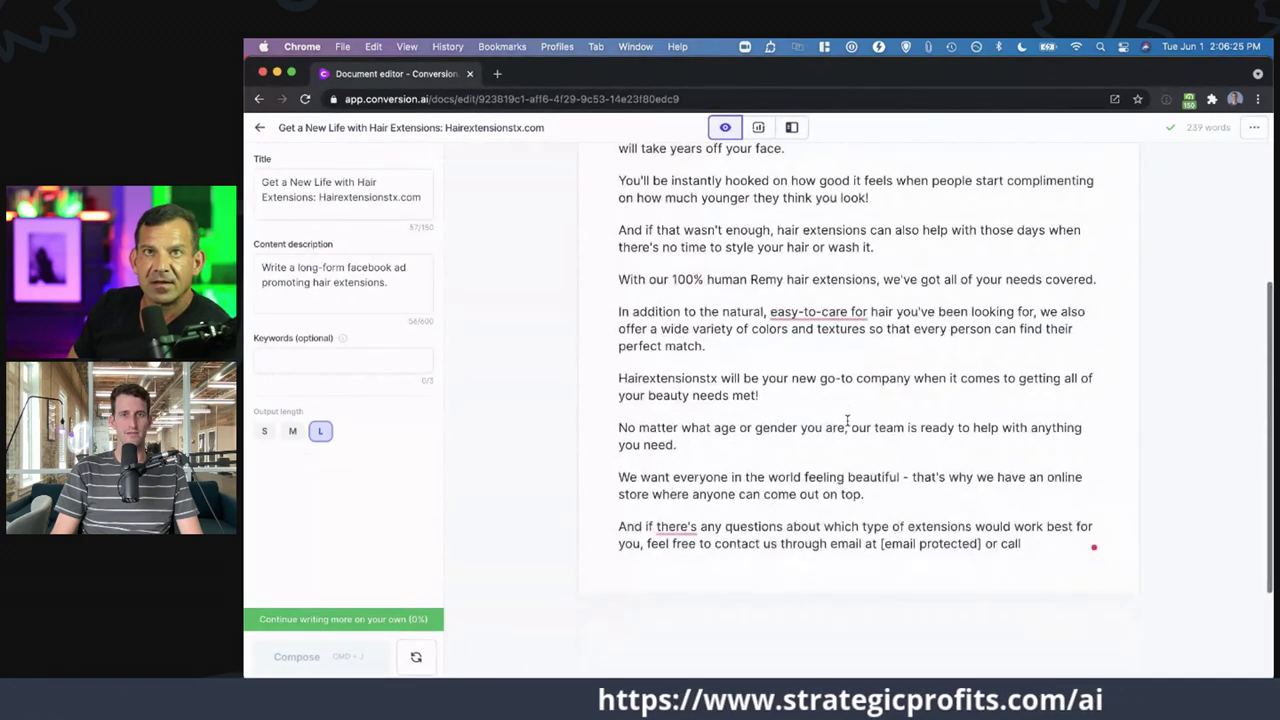
click(792, 128)
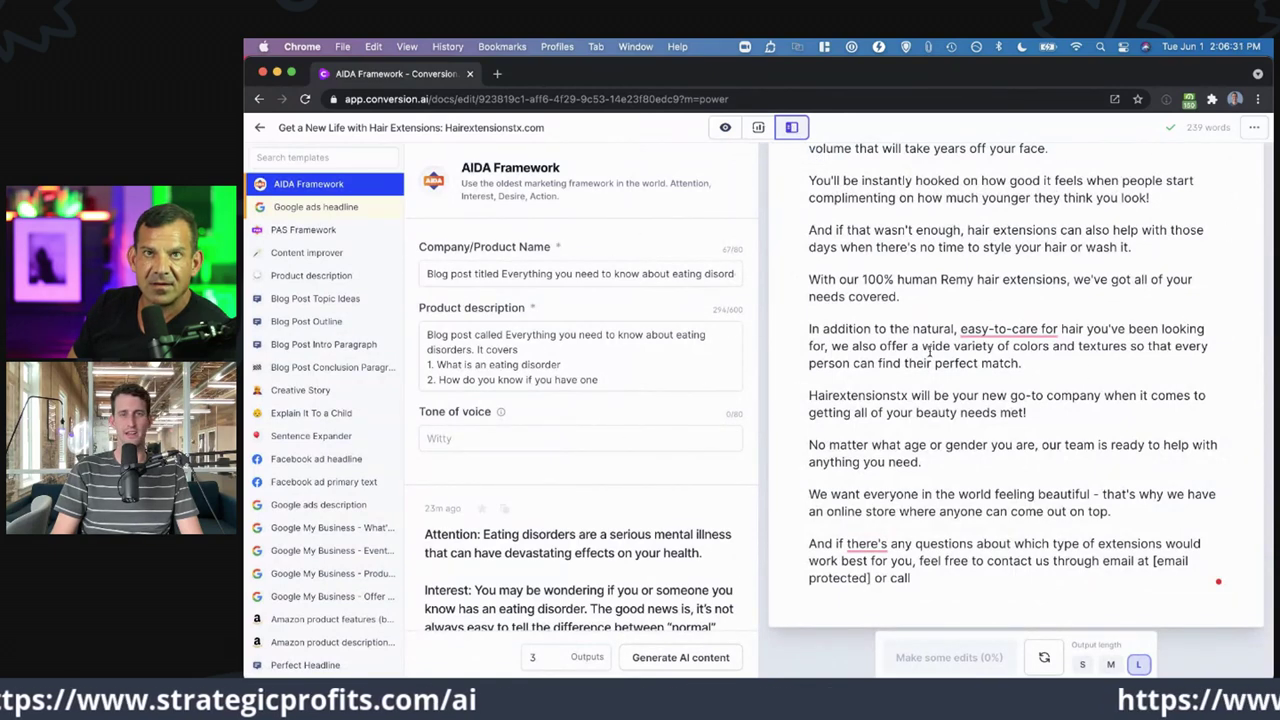
click(725, 128)
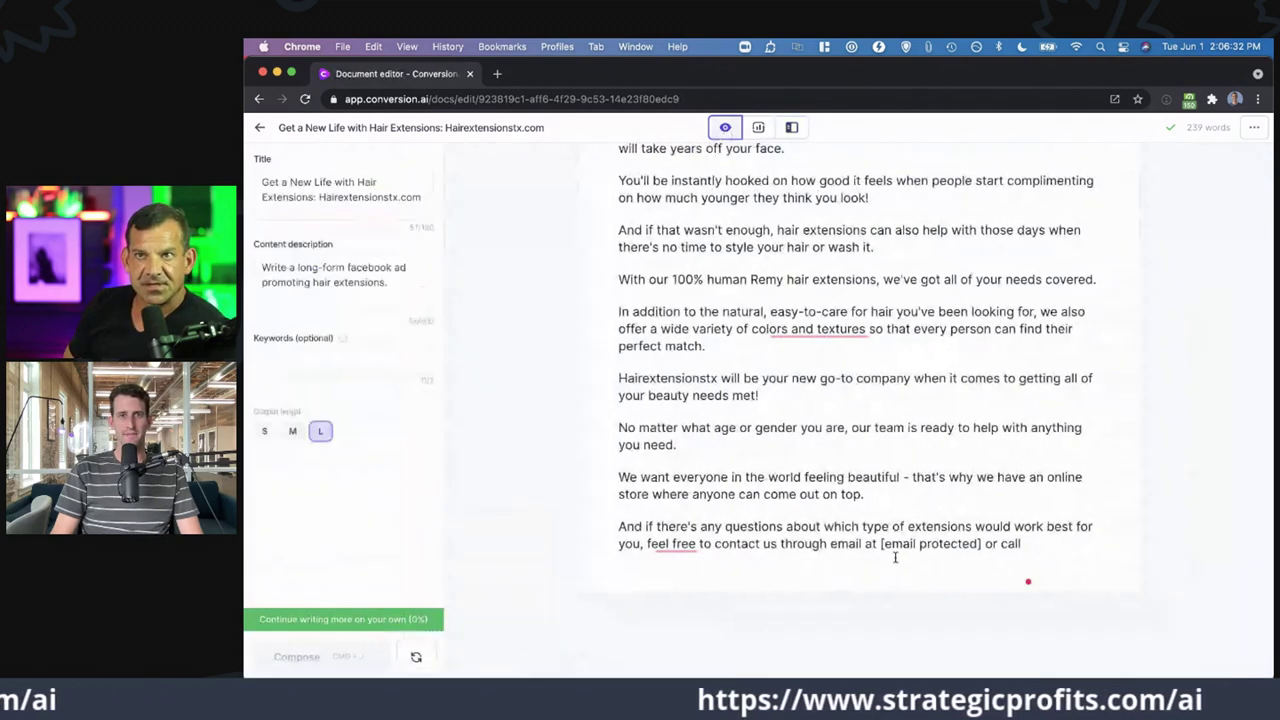
- Read through the newly composed paragraphs, comparing the company name in the copy with the one in the document title
scroll(664, 350, up, 1)
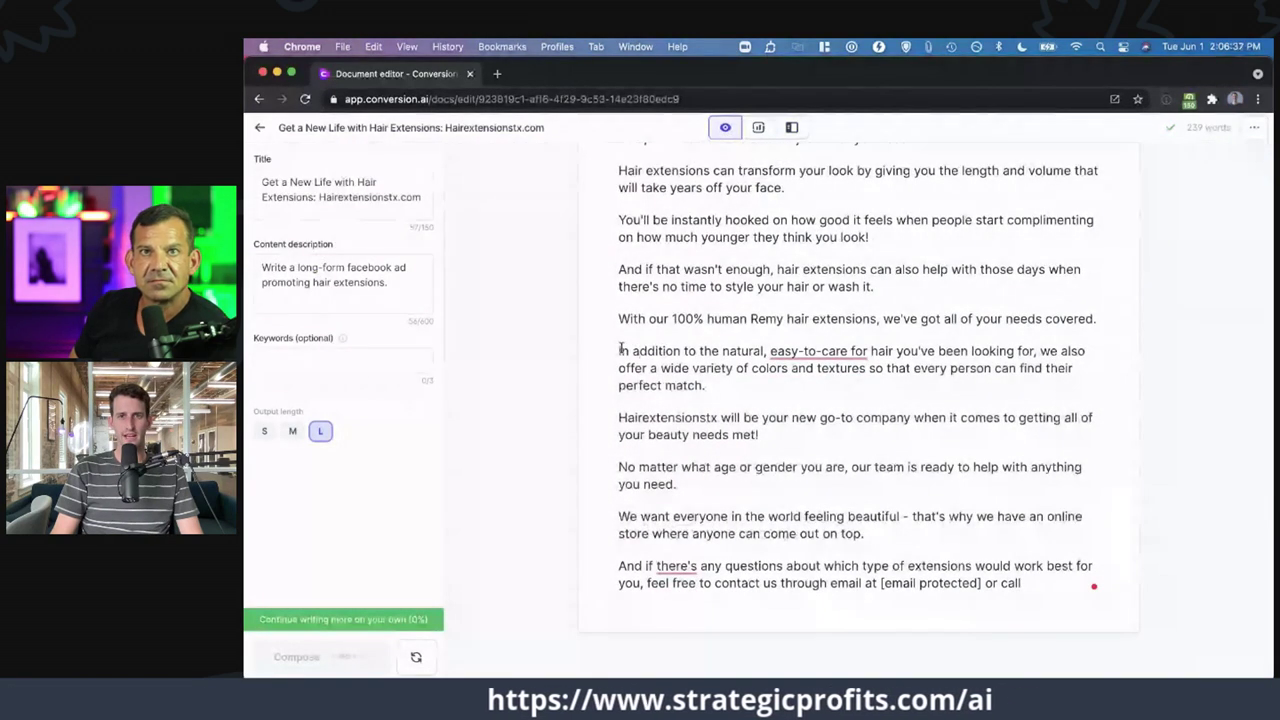
mouse_move(790, 352)
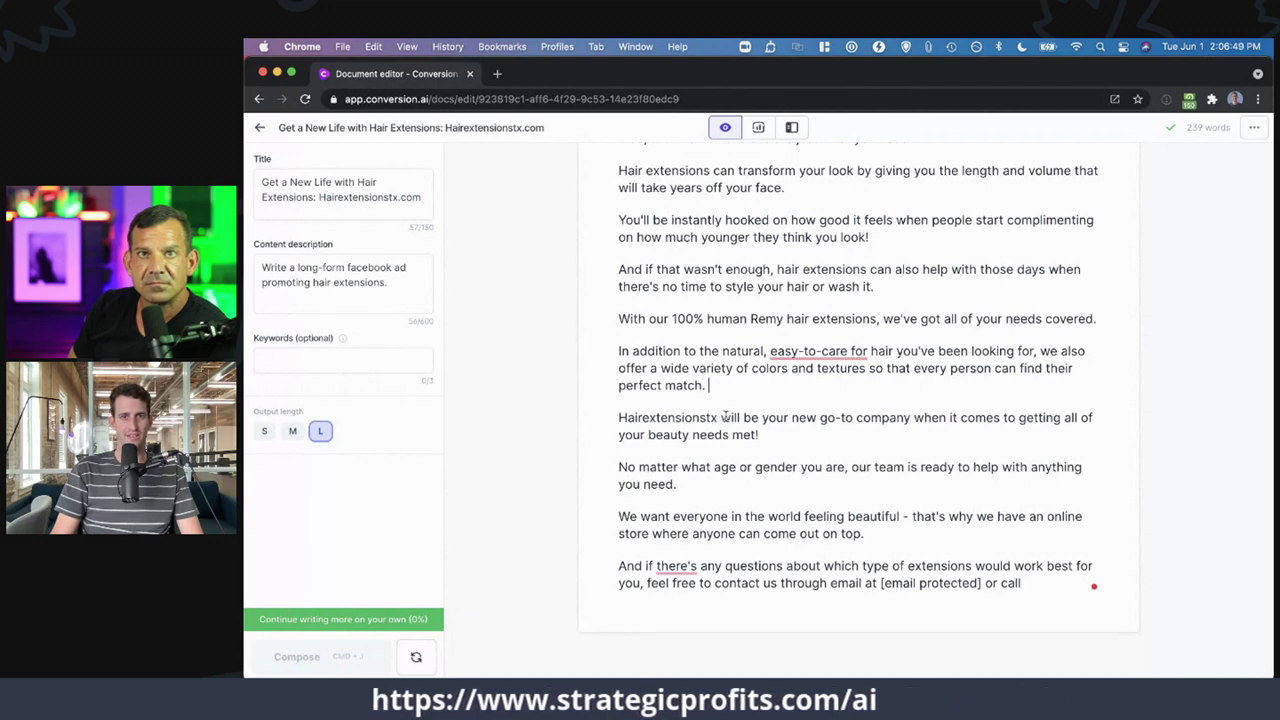
drag(676, 419, 625, 421)
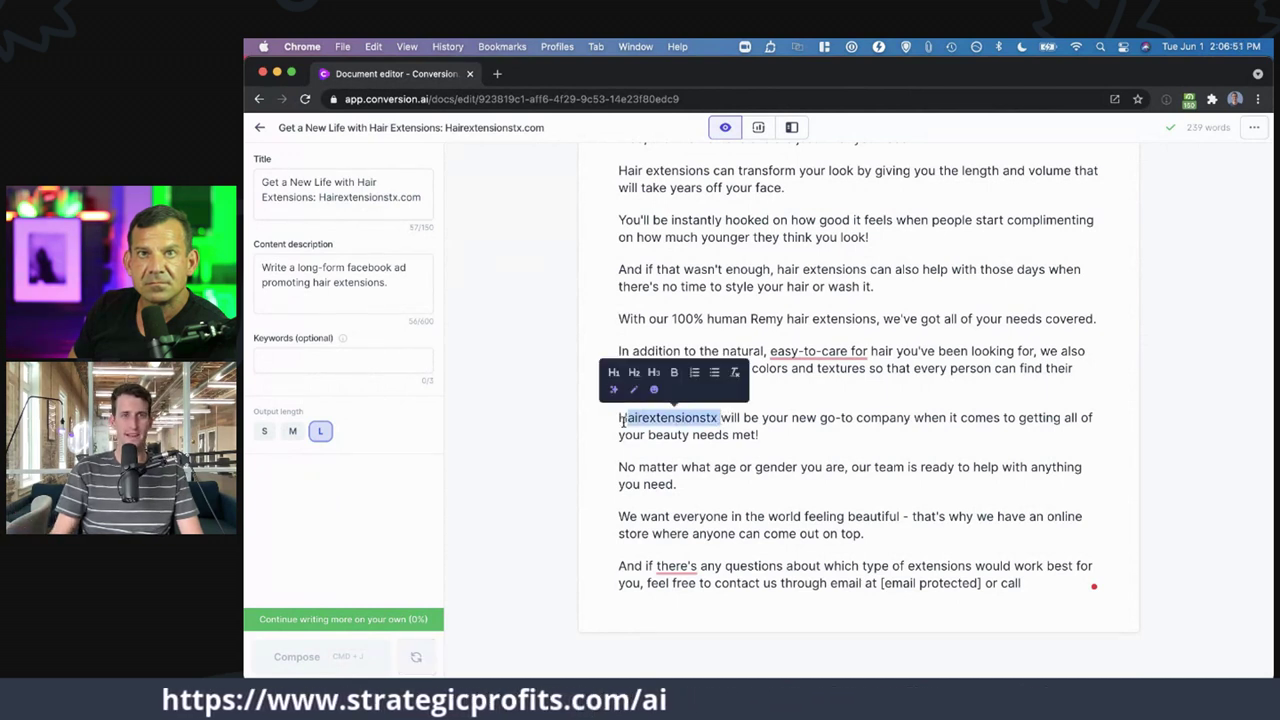
click(371, 198)
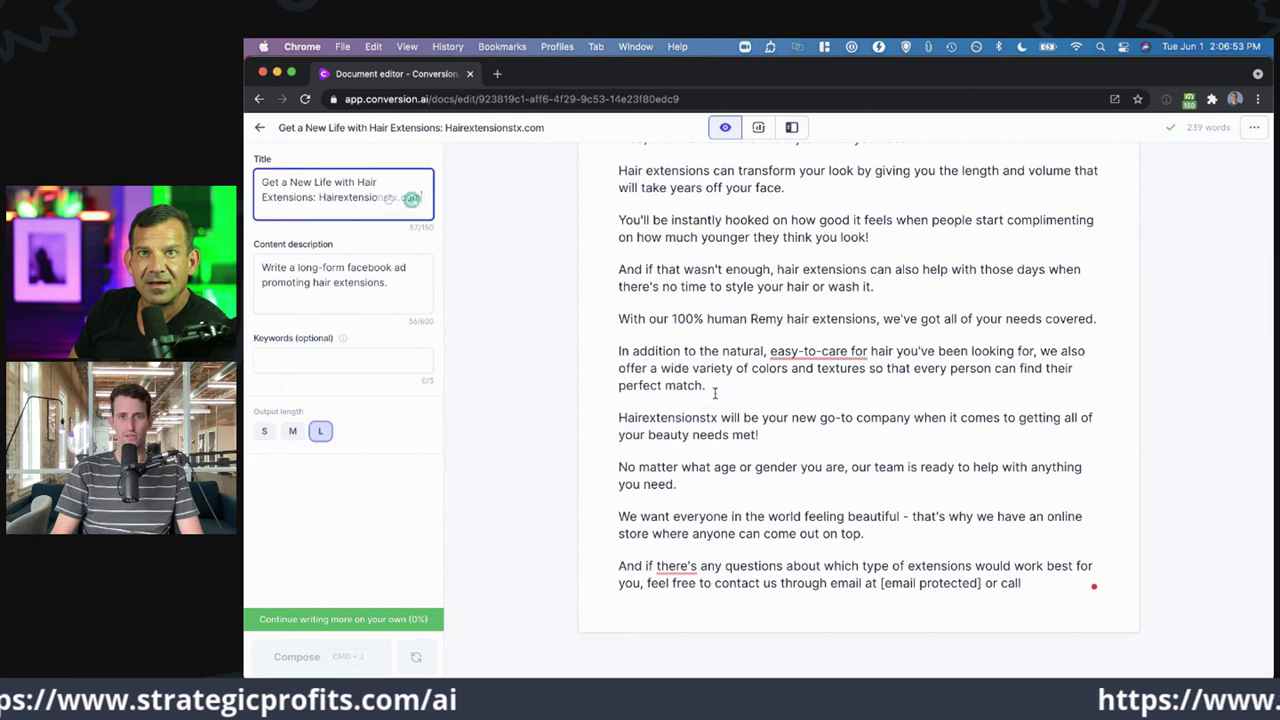
click(774, 434)
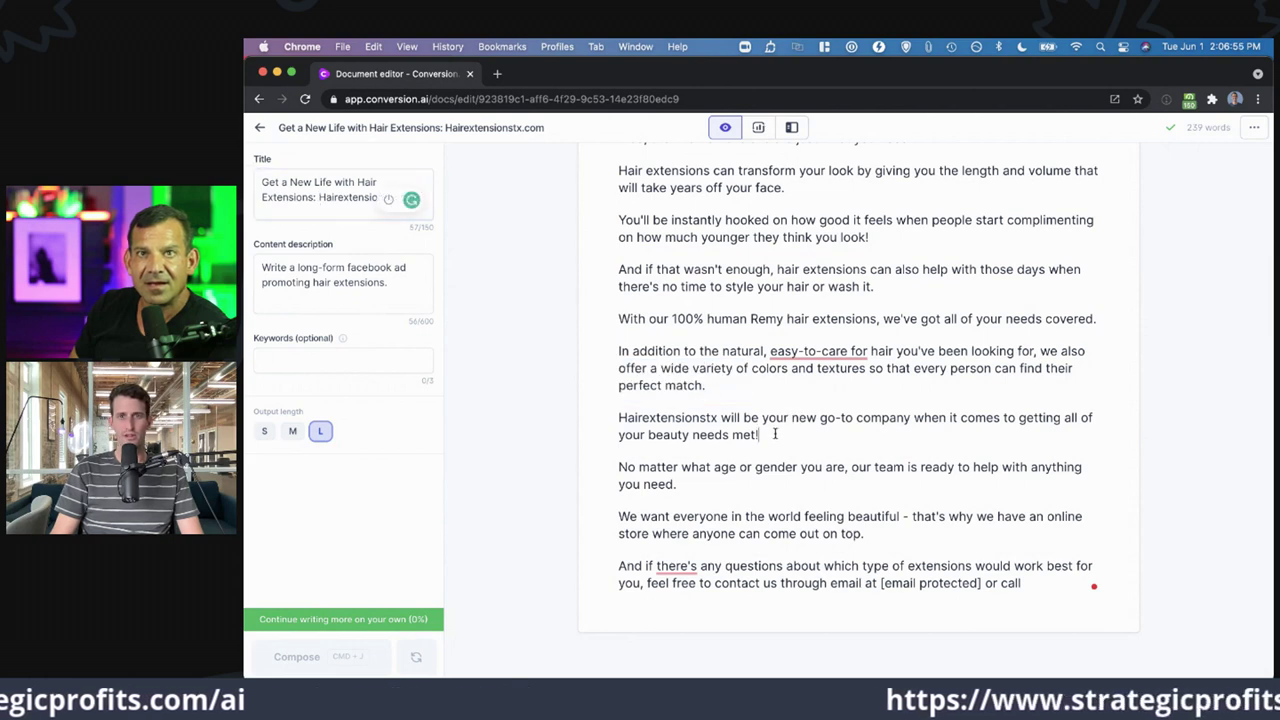
scroll(774, 434, down, 2)
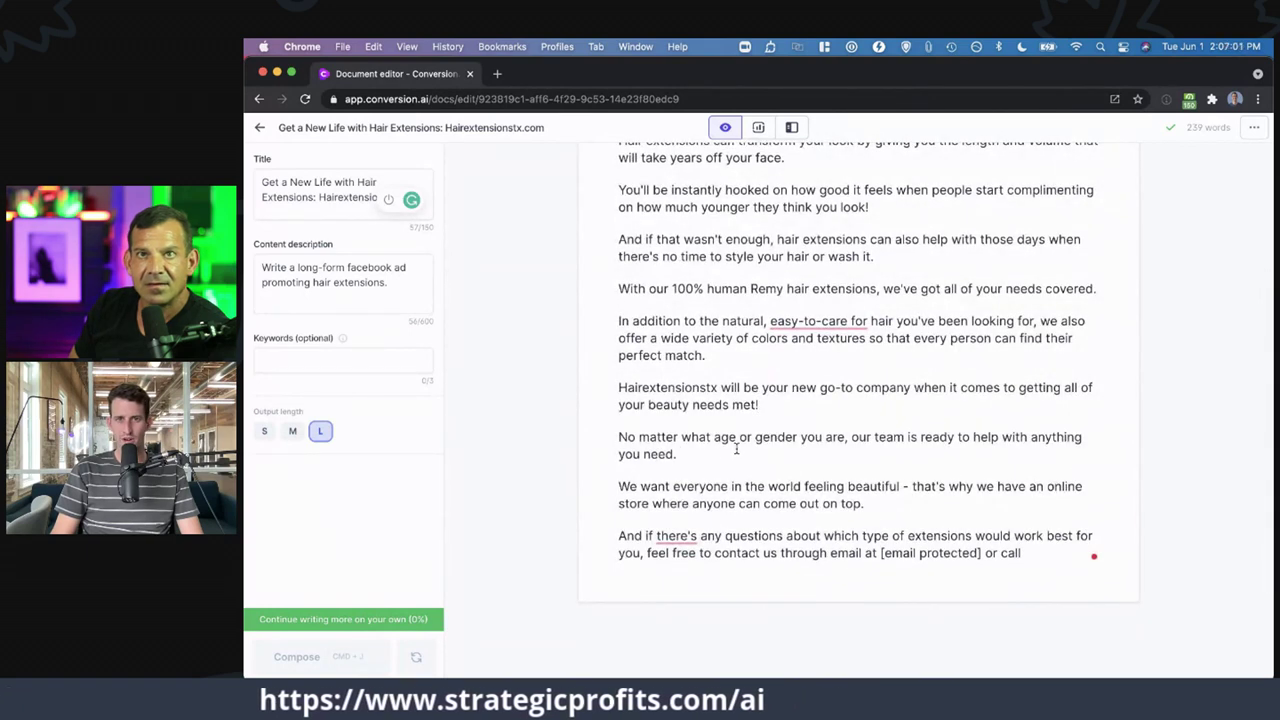
scroll(736, 449, down, 1)
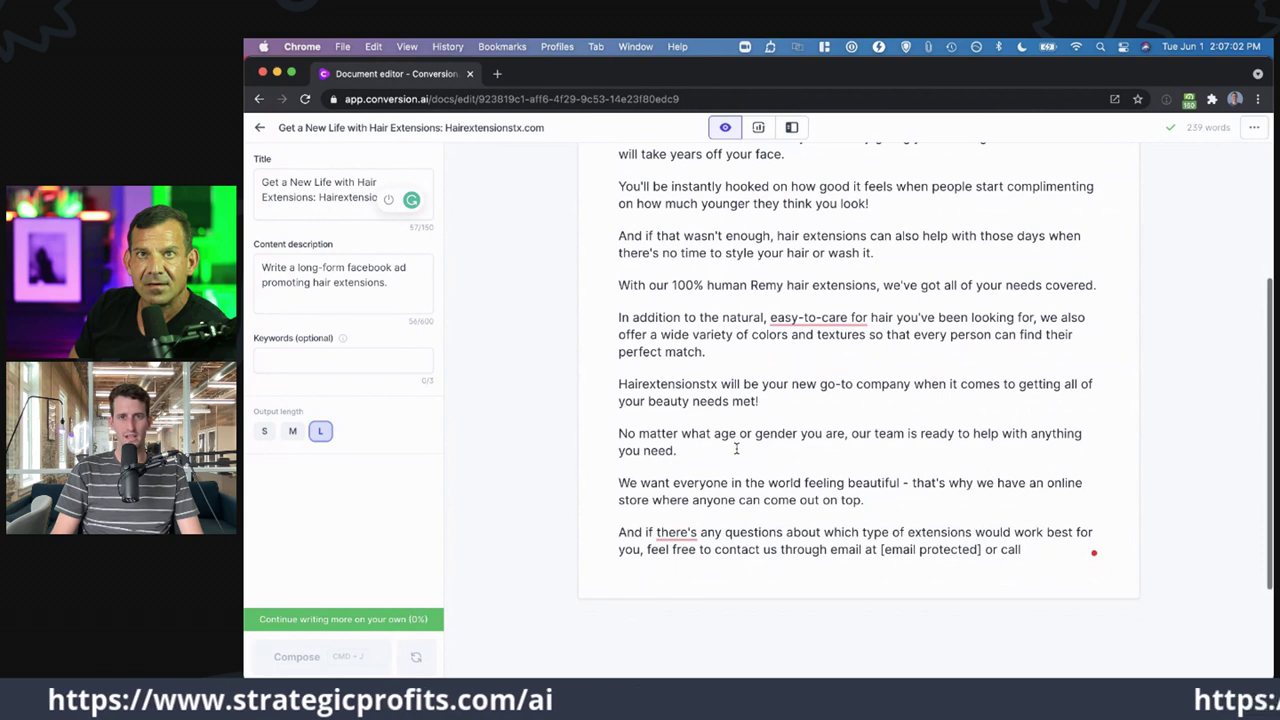
scroll(736, 449, down, 1)
scroll(736, 449, down, 2)
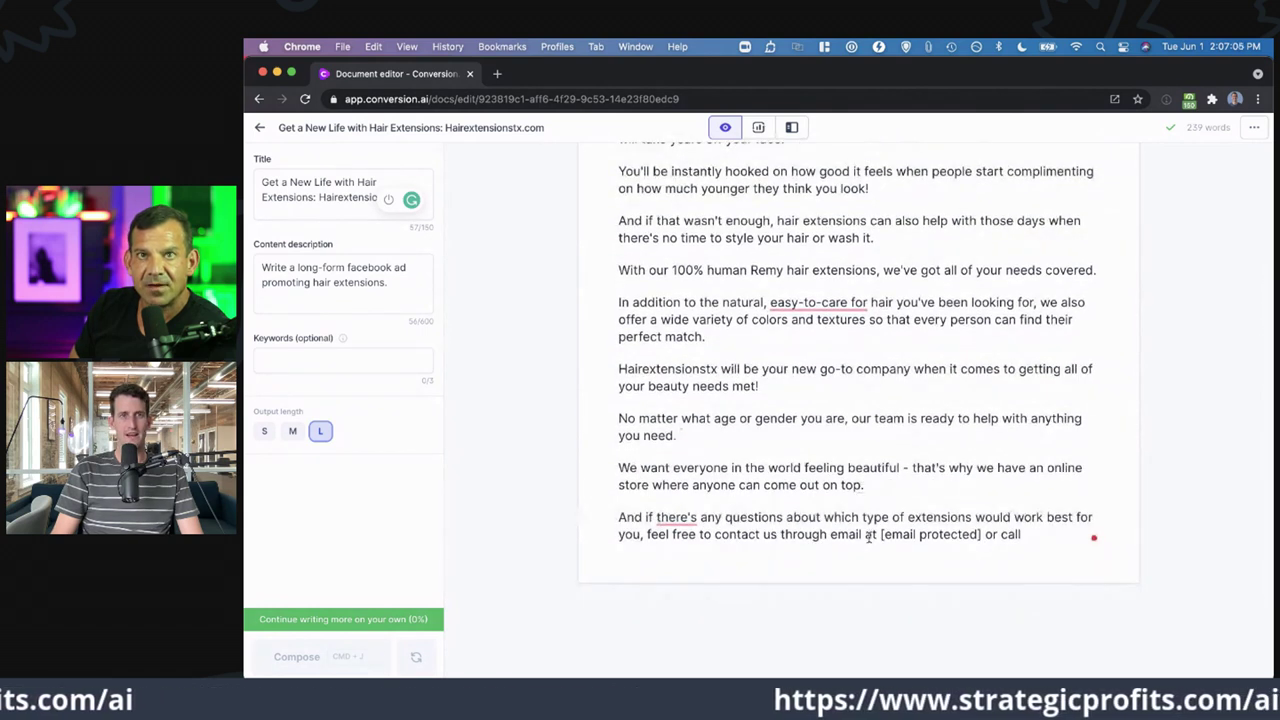
scroll(769, 500, up, 5)
key(super+j)
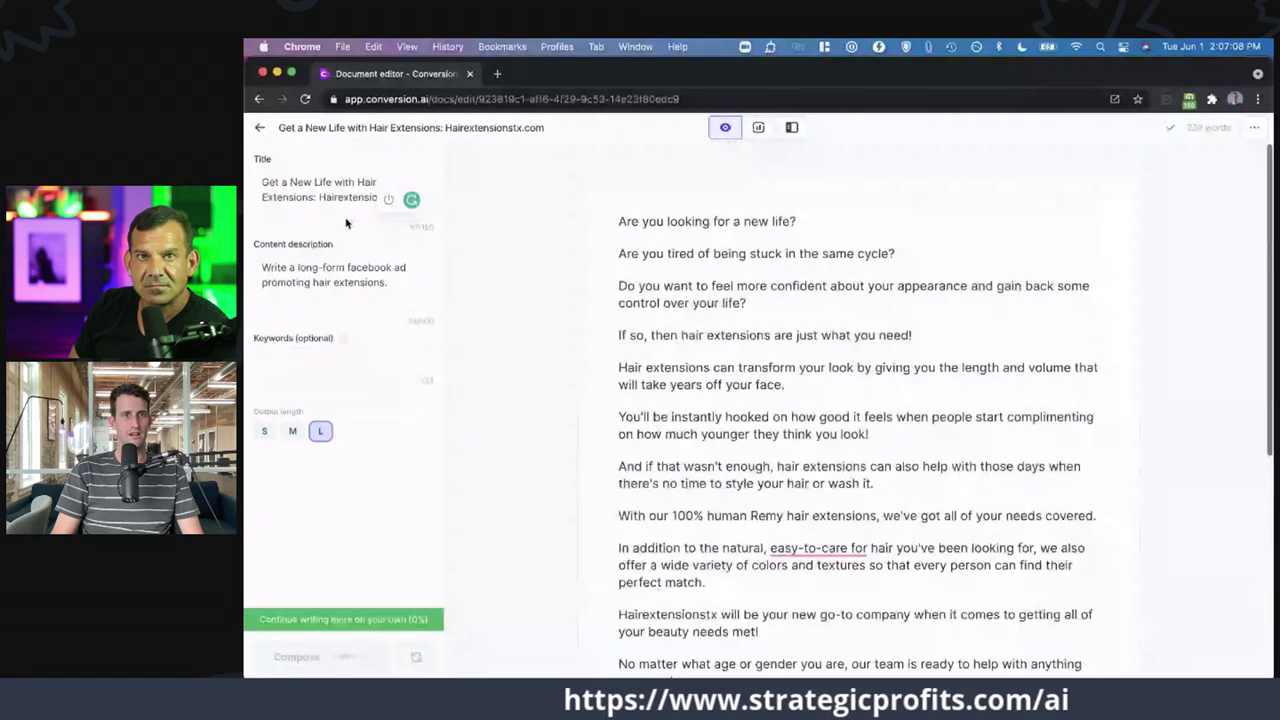
- Switch the document to power mode and clear the AIDA Framework template's company/product name and product description
click(791, 129)
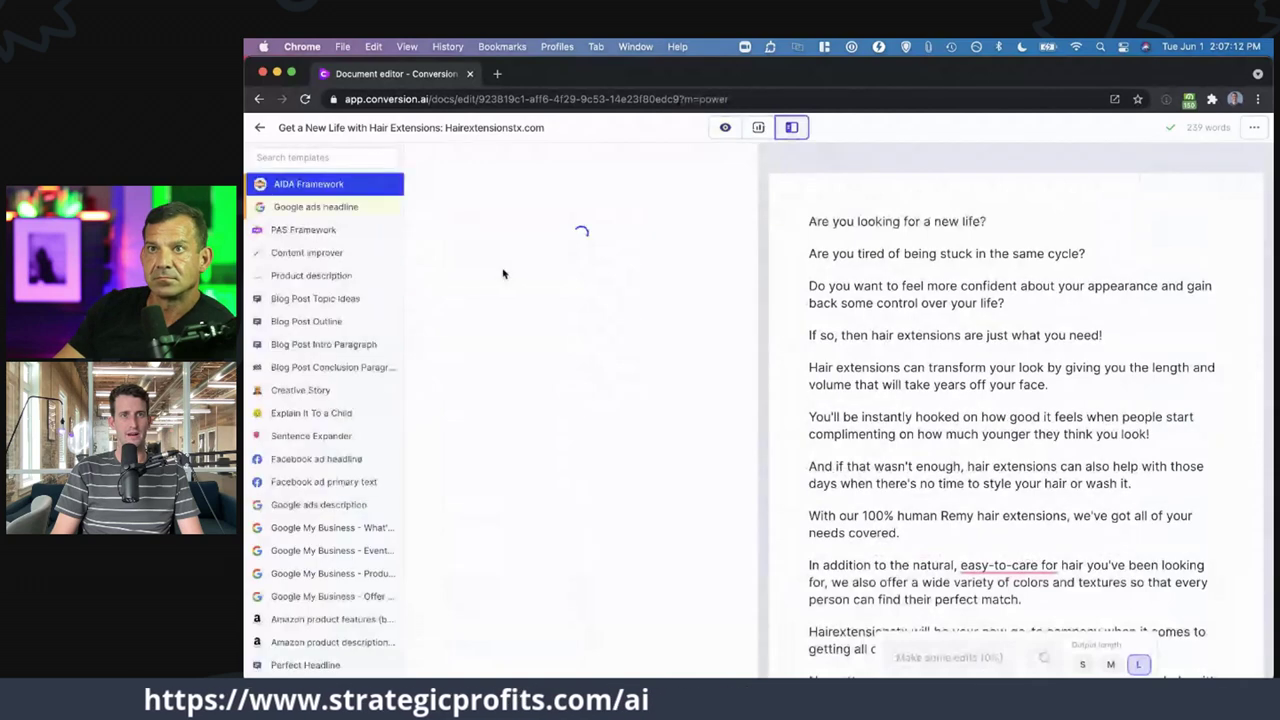
scroll(1091, 513, down, 2)
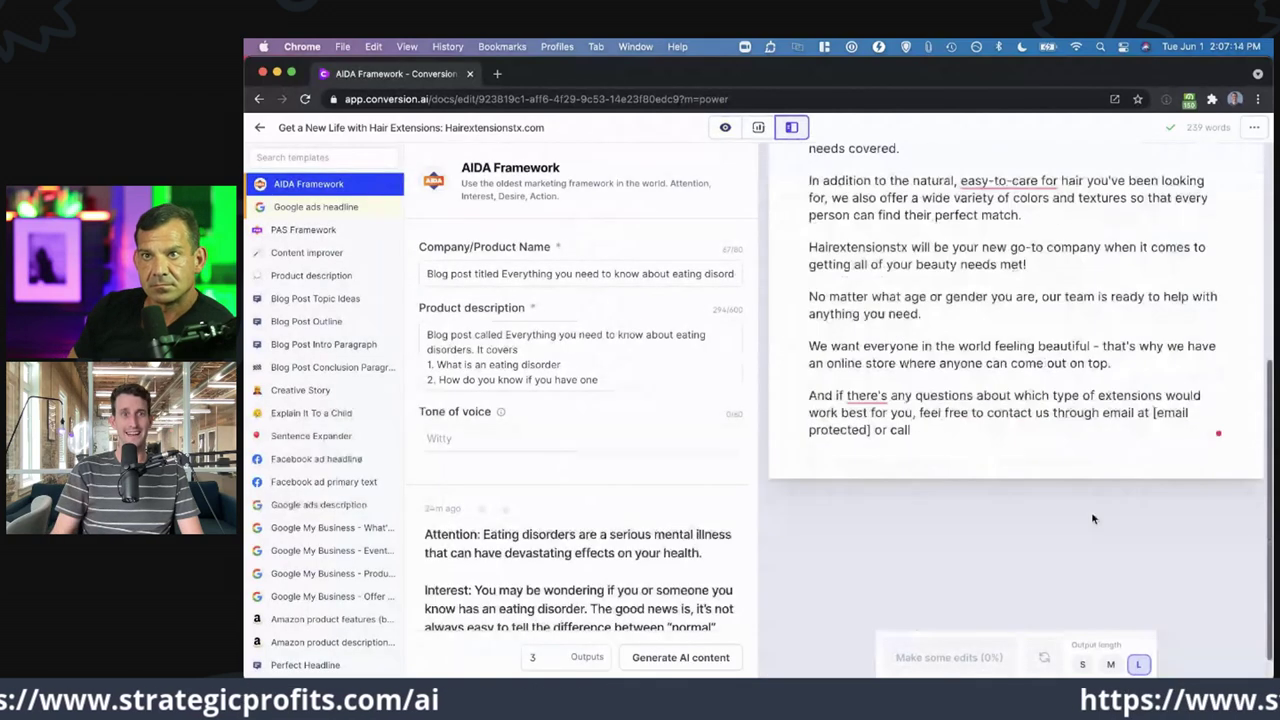
scroll(1093, 517, up, 7)
triple_click(664, 276)
key(BackSpace)
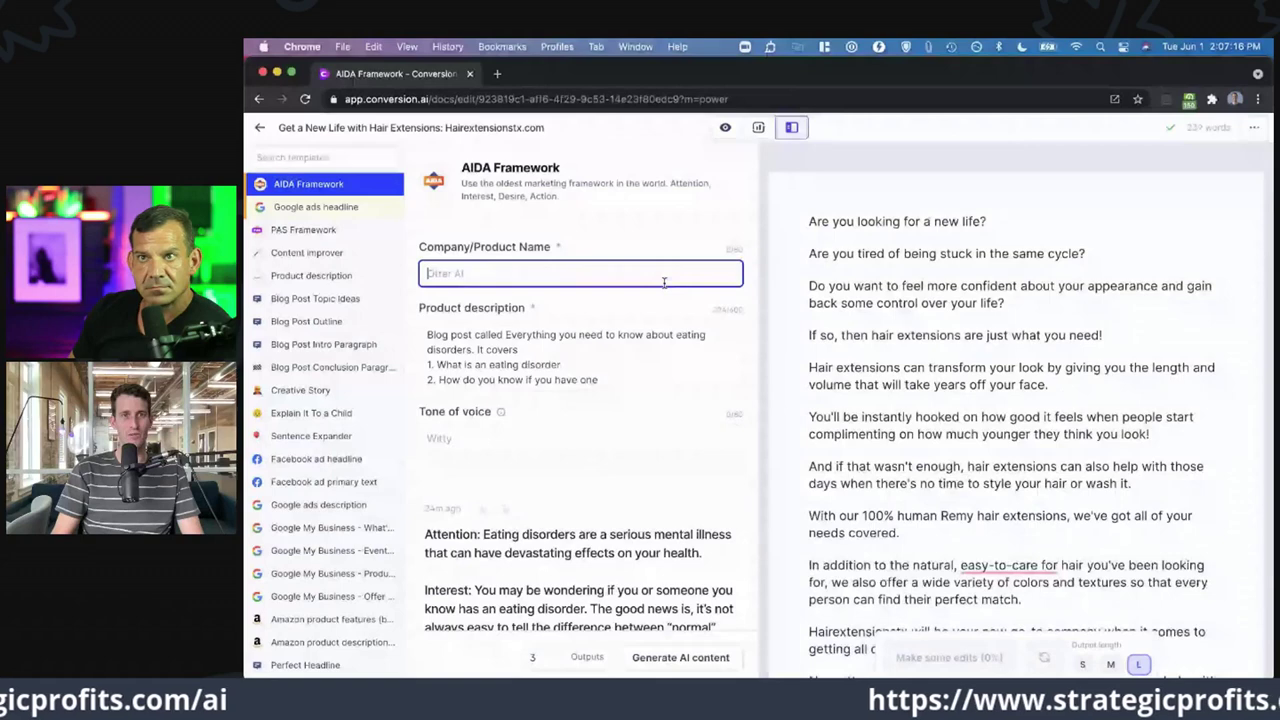
triple_click(553, 341)
key(BackSpace)
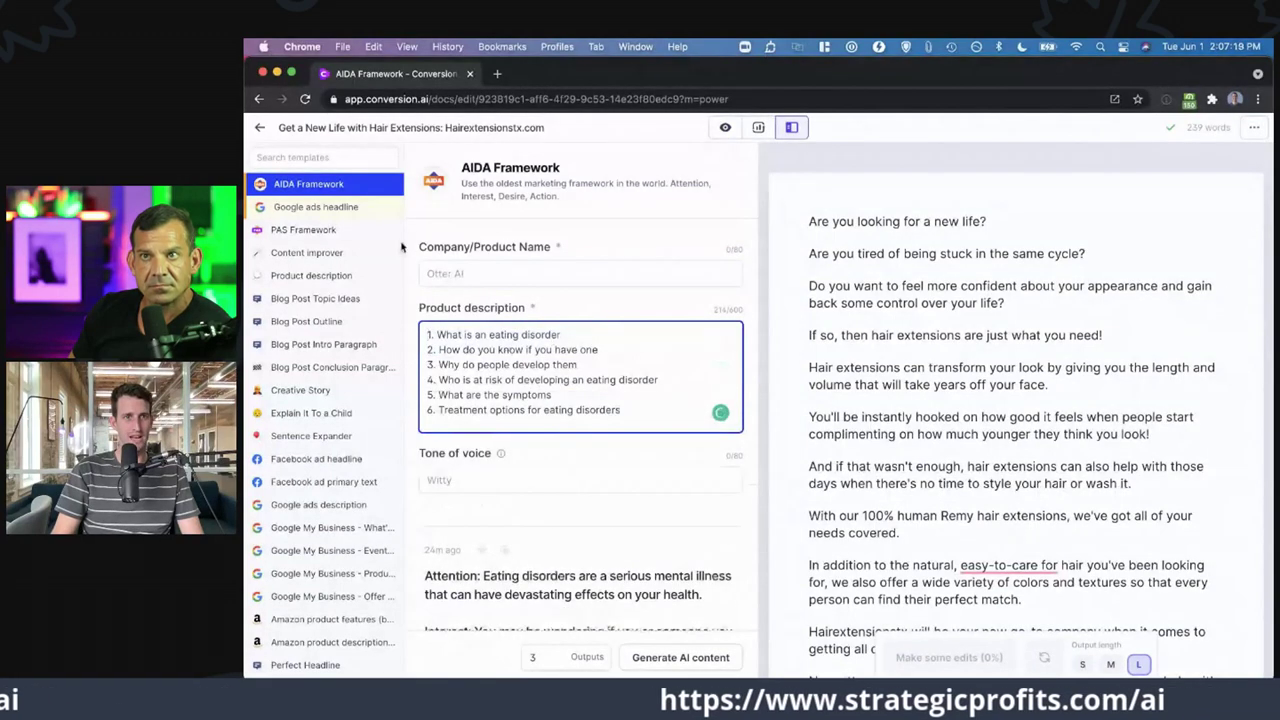
triple_click(530, 364)
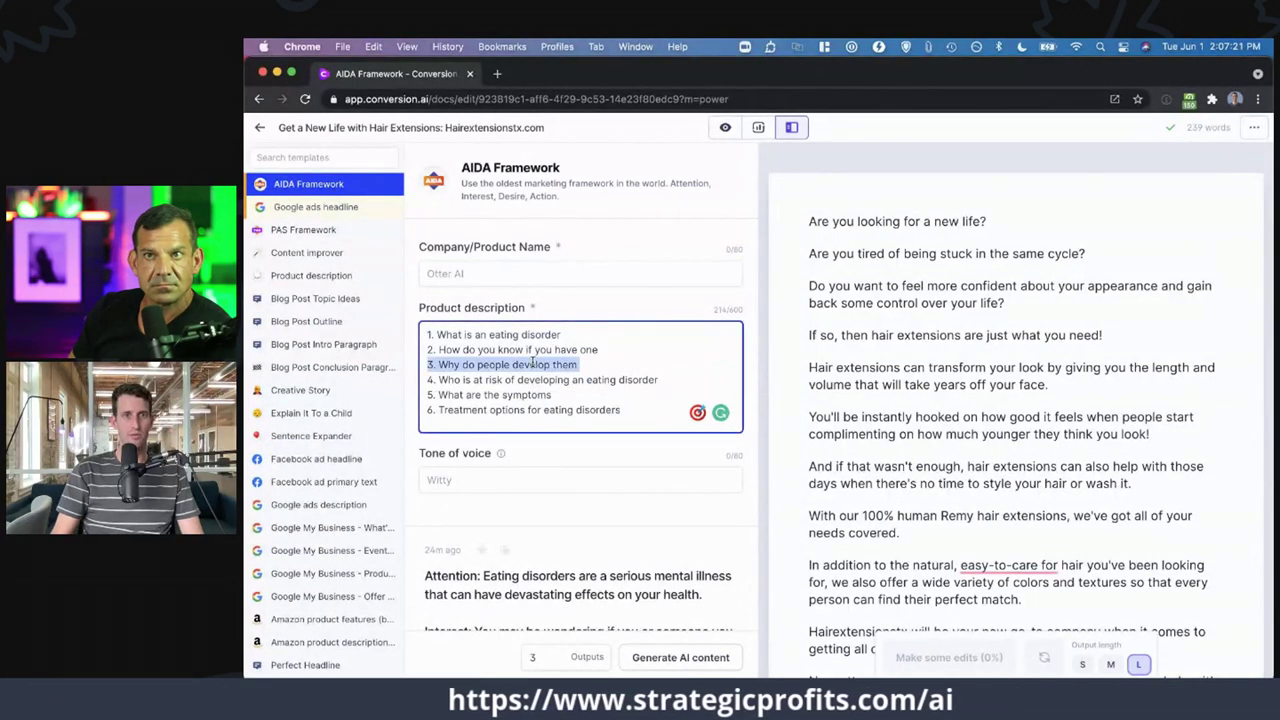
key(BackSpace)
key(super+a)
key(BackSpace)
- Fill in the AIDA Framework with the product name "Hair Extensions Product" and the description "Our hair extensions are natural and beautiful."
click(469, 276)
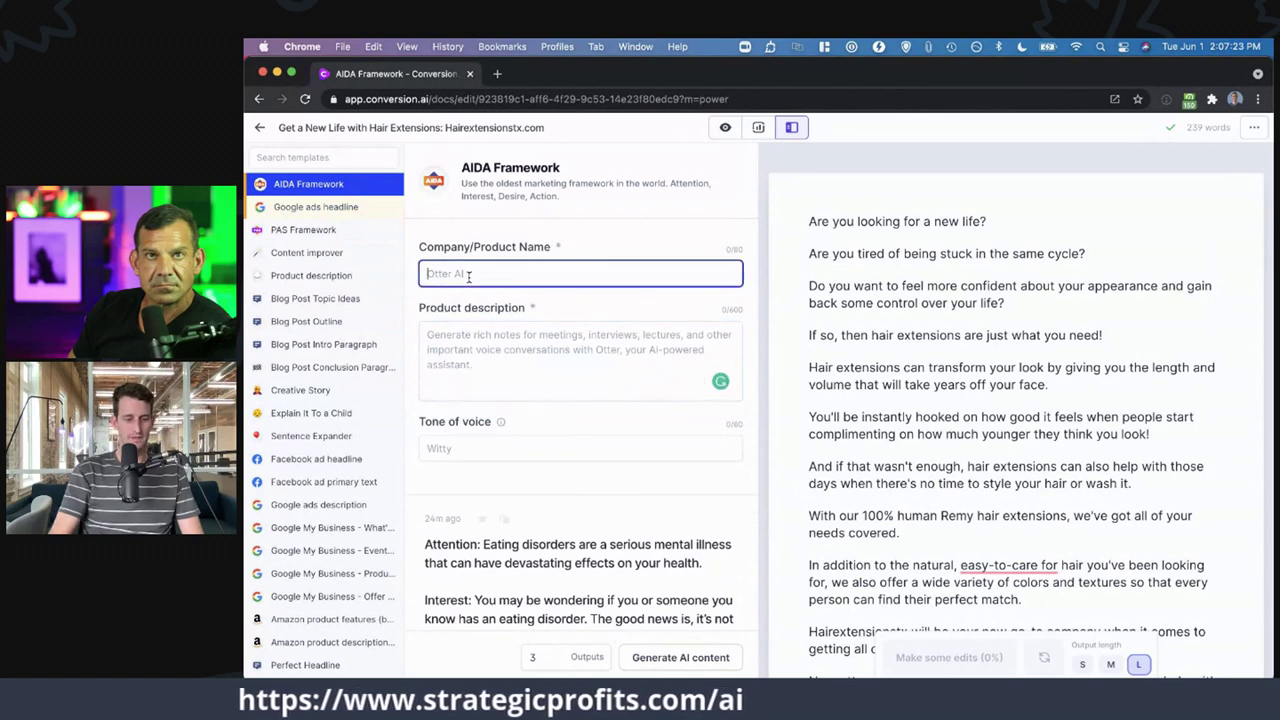
text(Hair Extensions Product)
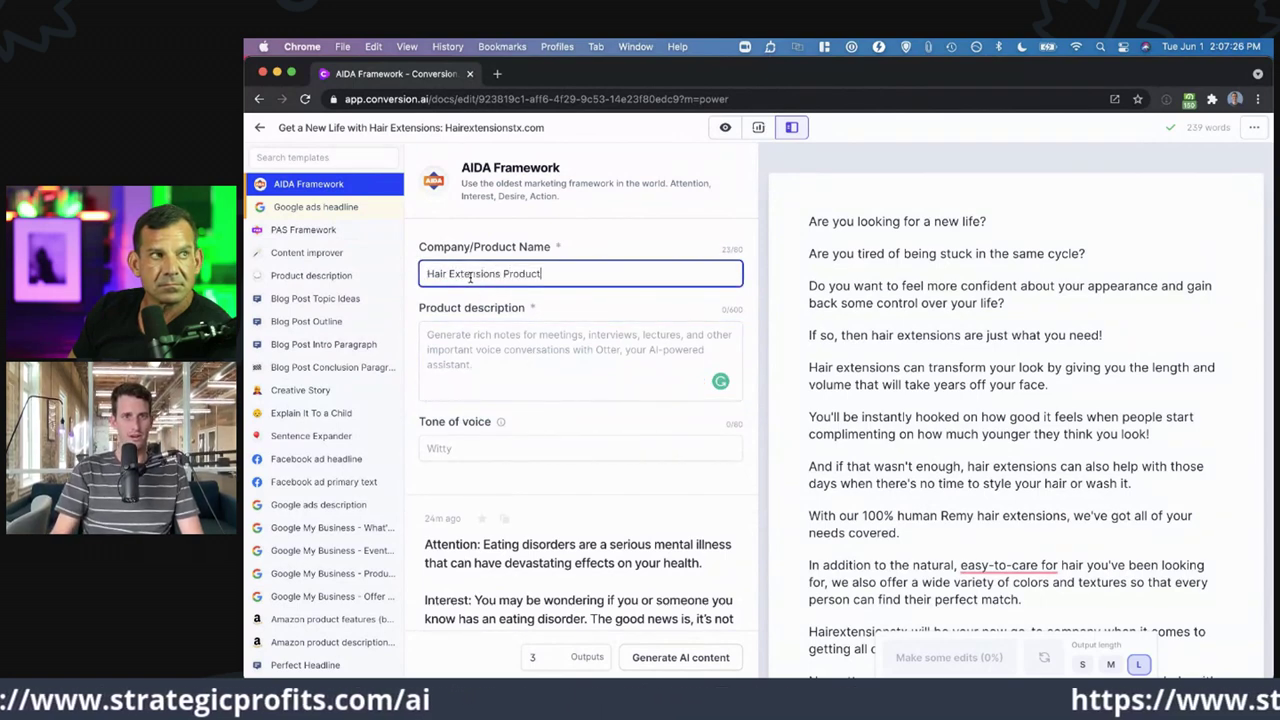
click(492, 358)
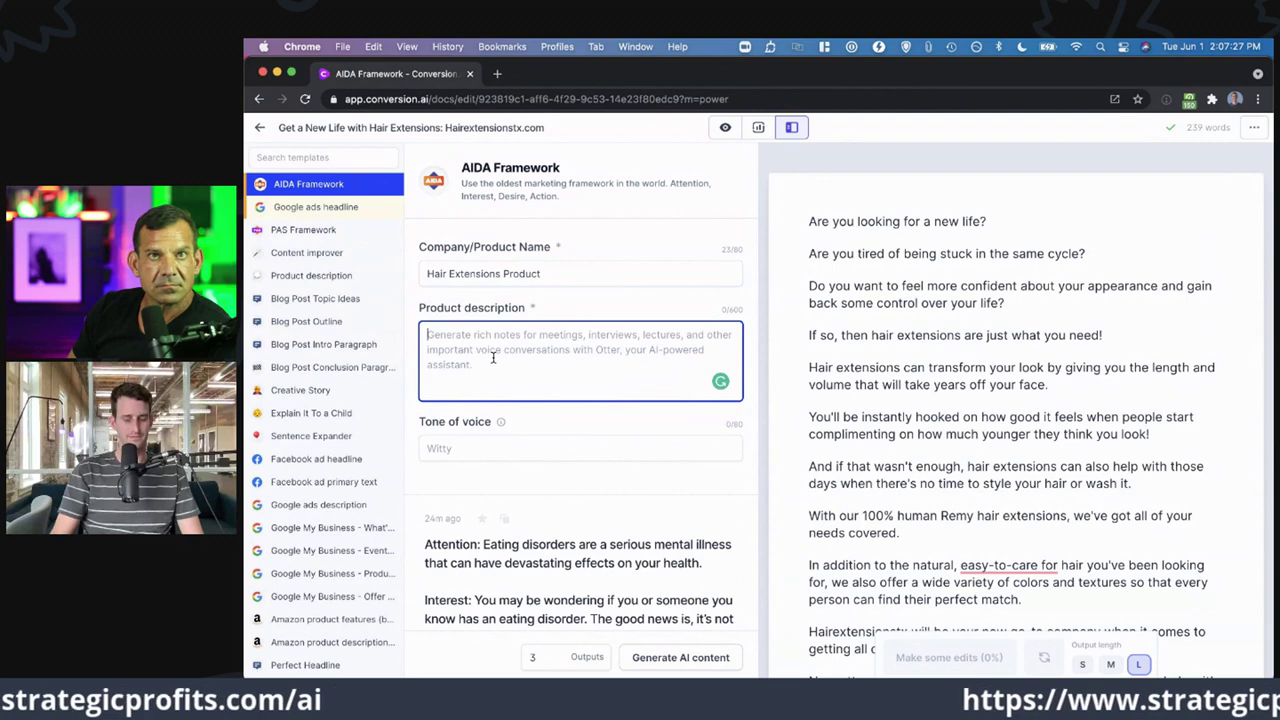
text(Our)
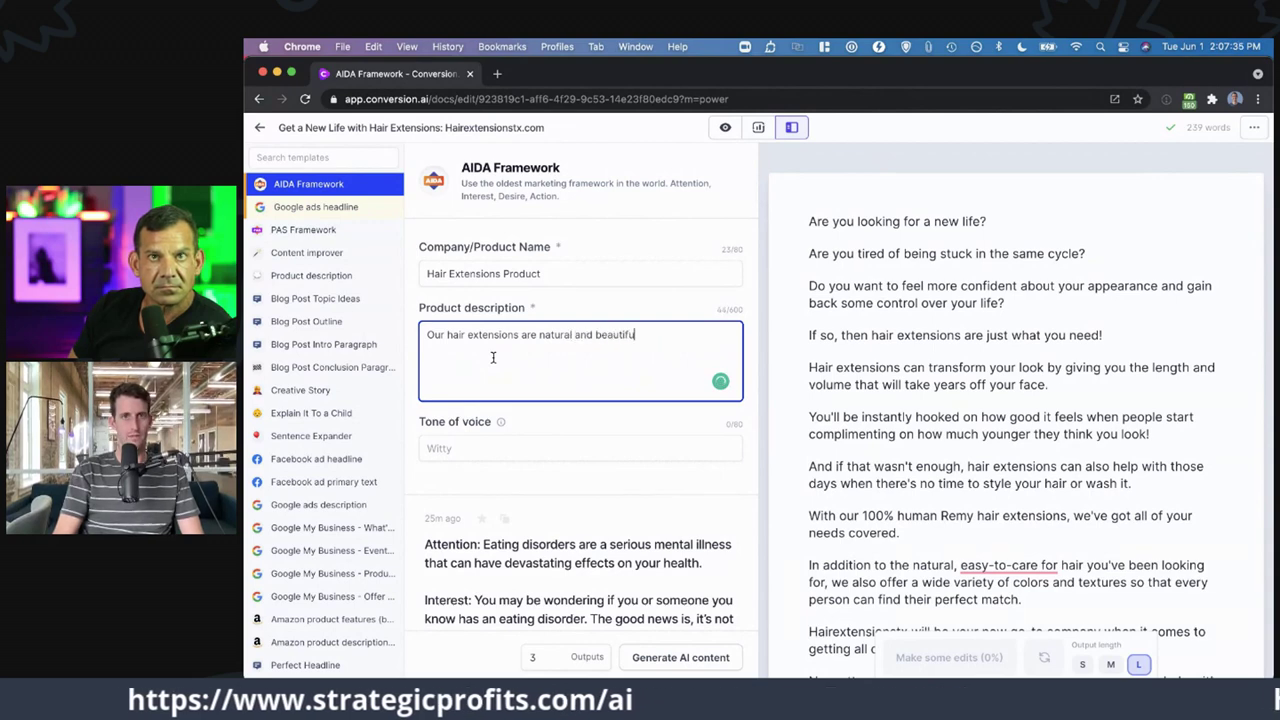
text(l.)
- Generate three AI outputs from the AIDA Framework template and look over the first result
click(688, 658)
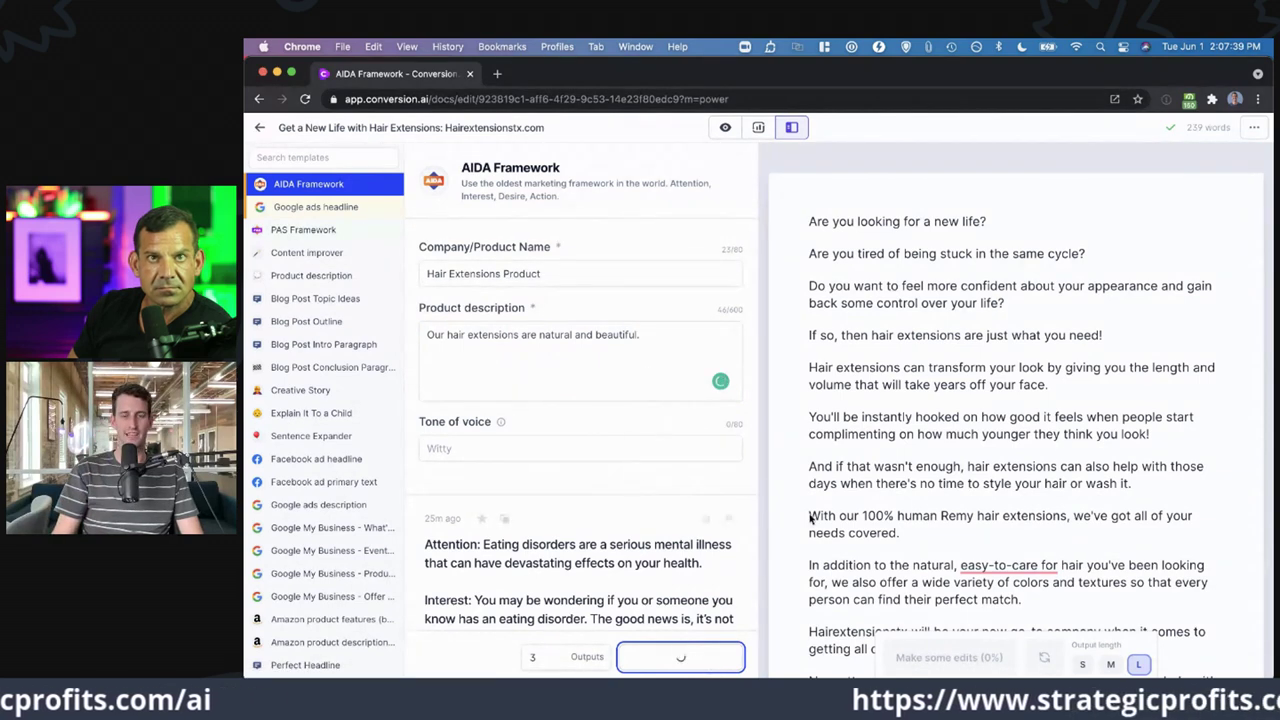
scroll(695, 552, down, 2)
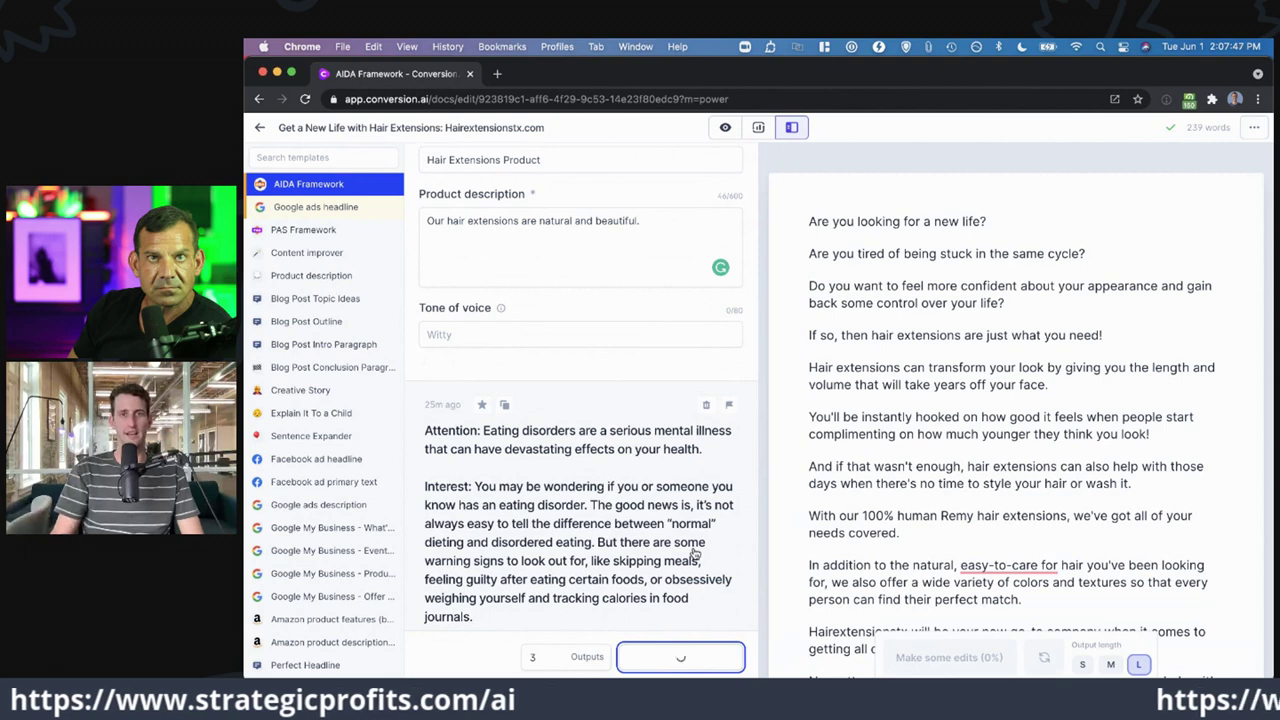
scroll(695, 552, down, 1)
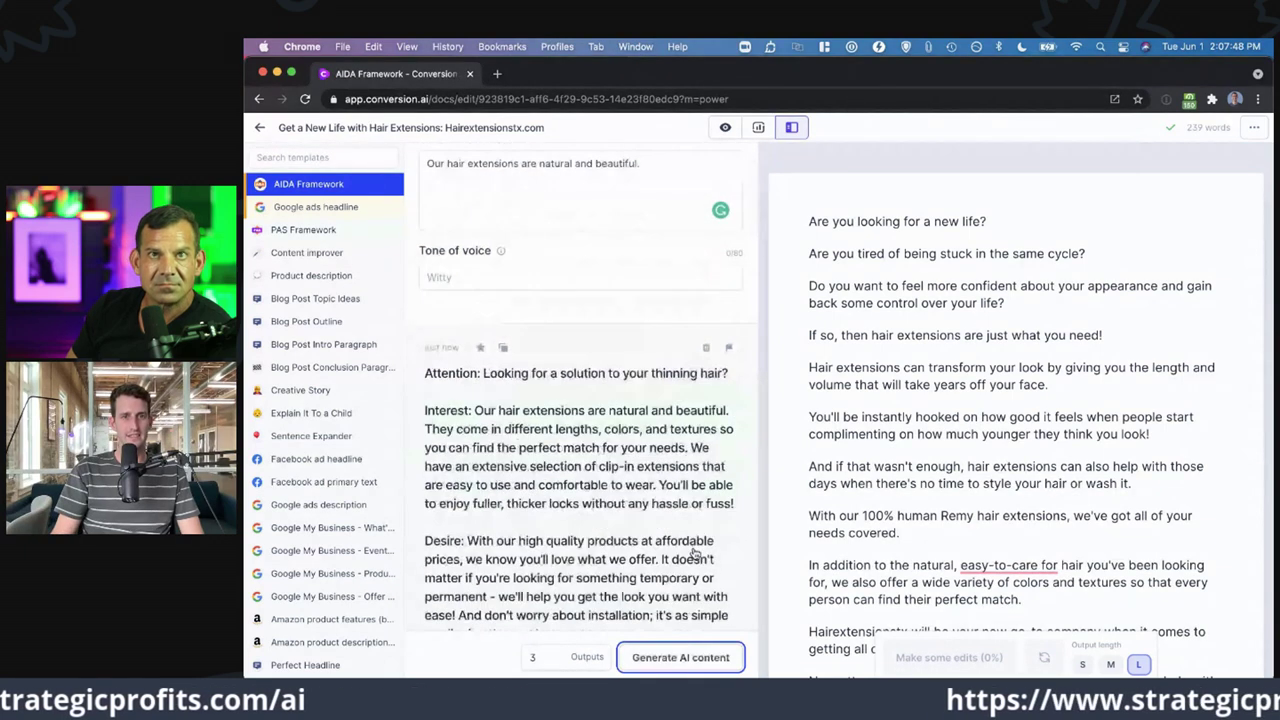
scroll(695, 552, down, 2)
scroll(515, 345, up, 1)
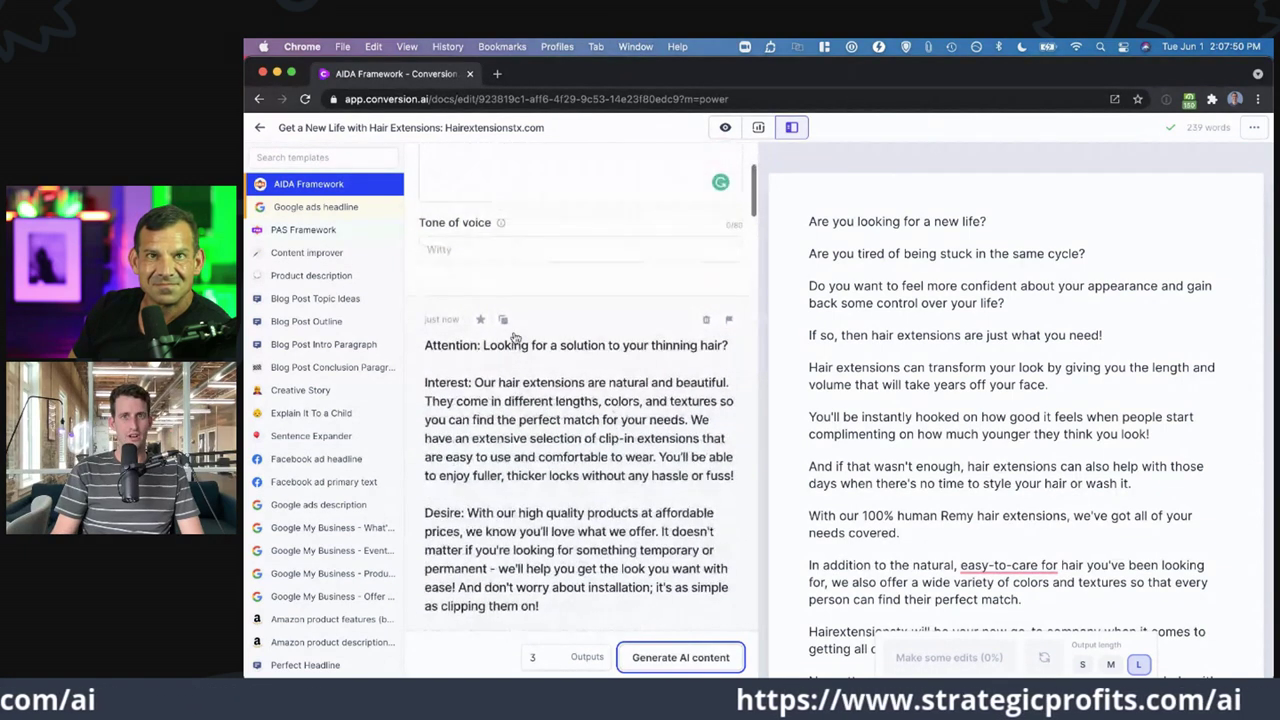
- Copy the line "Looking for a solution to your thinning hair?" from the first generated AIDA output
click(504, 320)
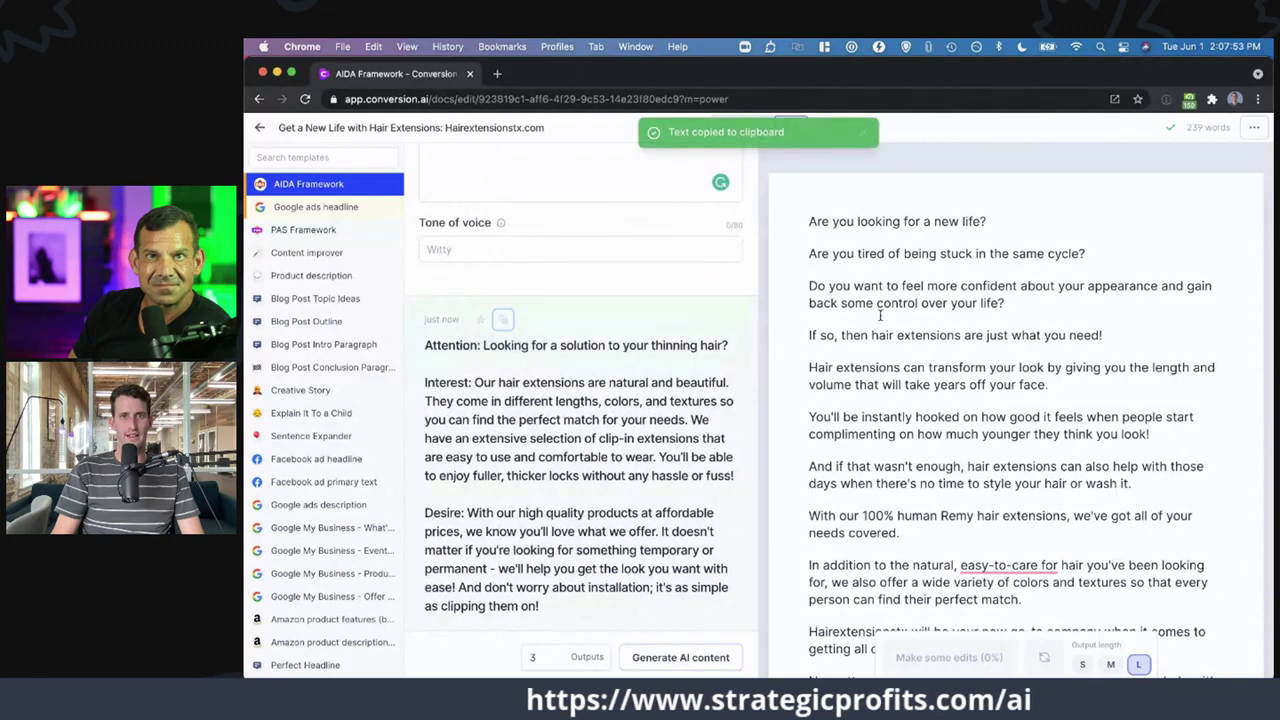
click(700, 396)
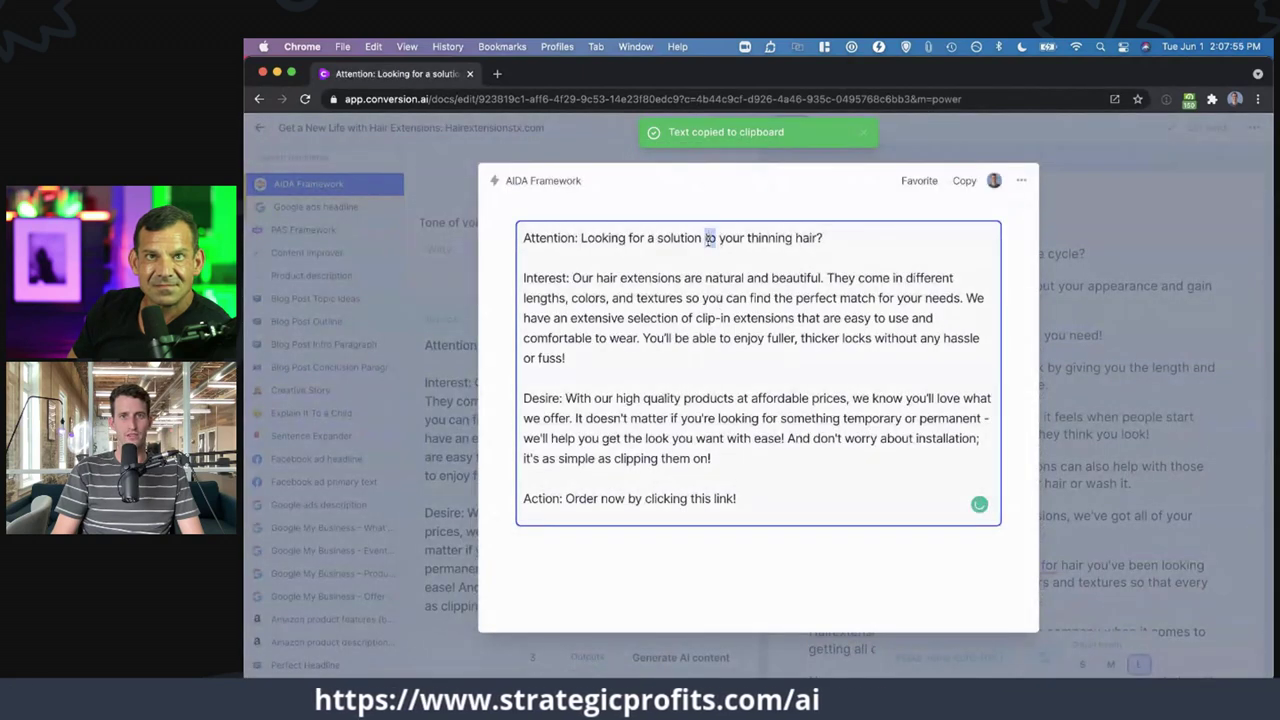
shift+click(578, 242)
click(1045, 122)
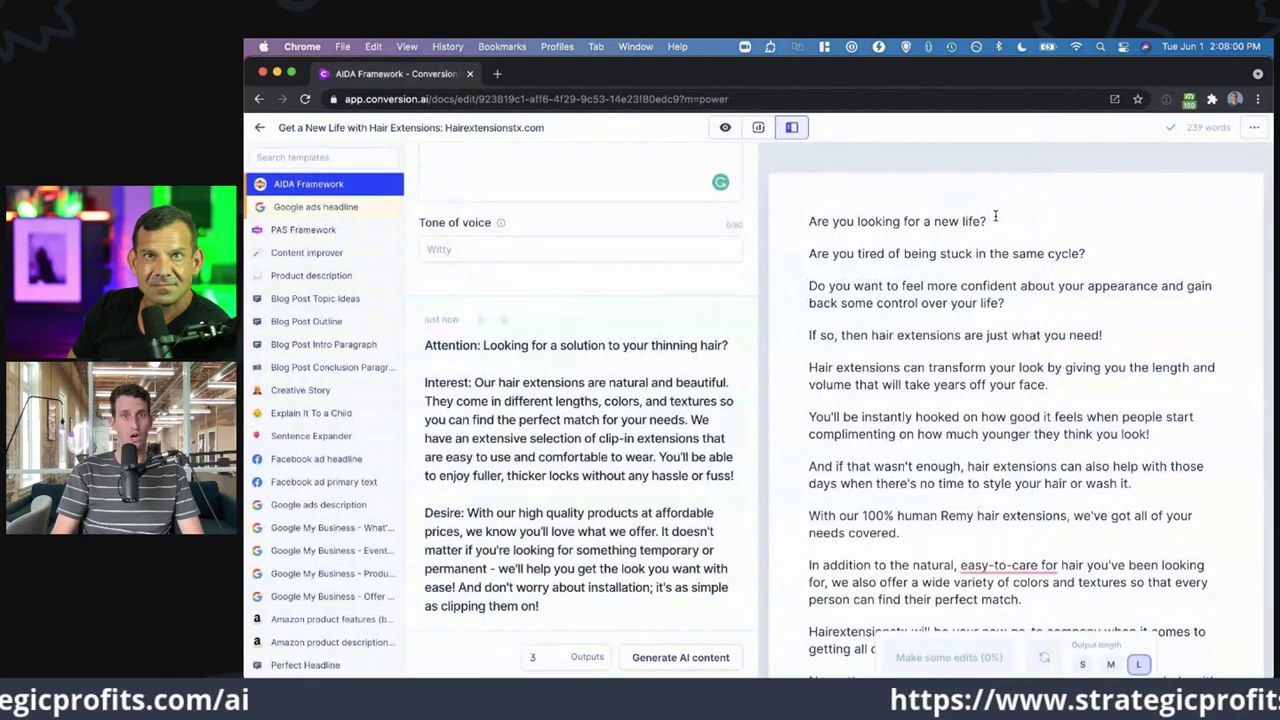
- Insert "(Looking for a solution to your thinning hair?)" after the document's opening question "Are you looking for a new life?"
click(995, 218)
key(Return)
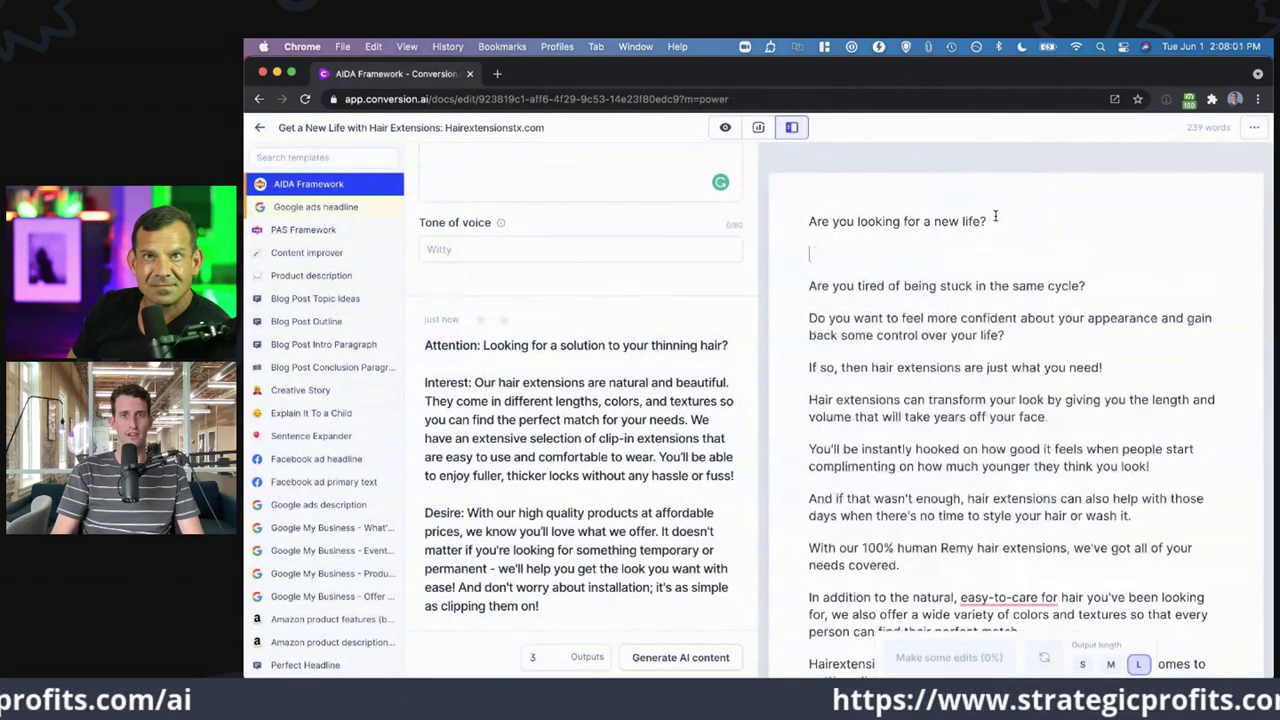
key(BackSpace)
key(ctrl+v)
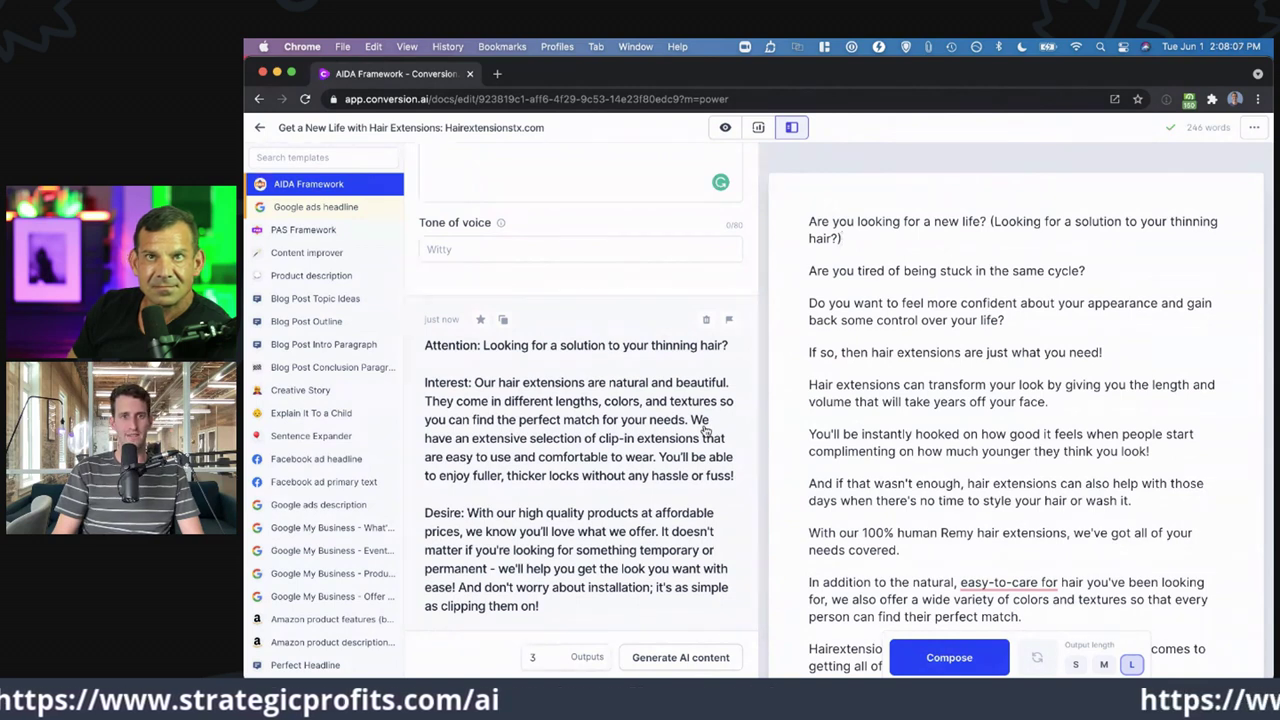
- Copy the second AIDA output's attention line and add it to the ad's opening as "(Have you been thinking about getting hair extensions?)"
scroll(705, 430, down, 5)
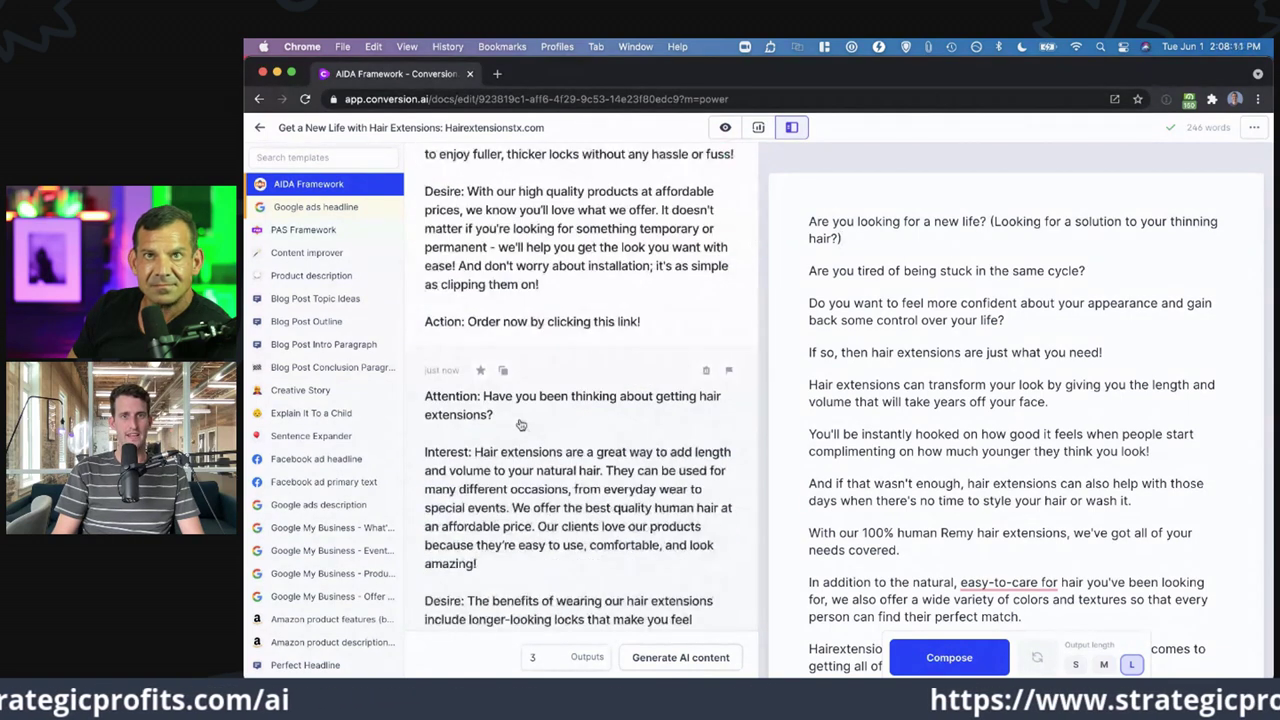
click(520, 425)
drag(886, 238, 666, 237)
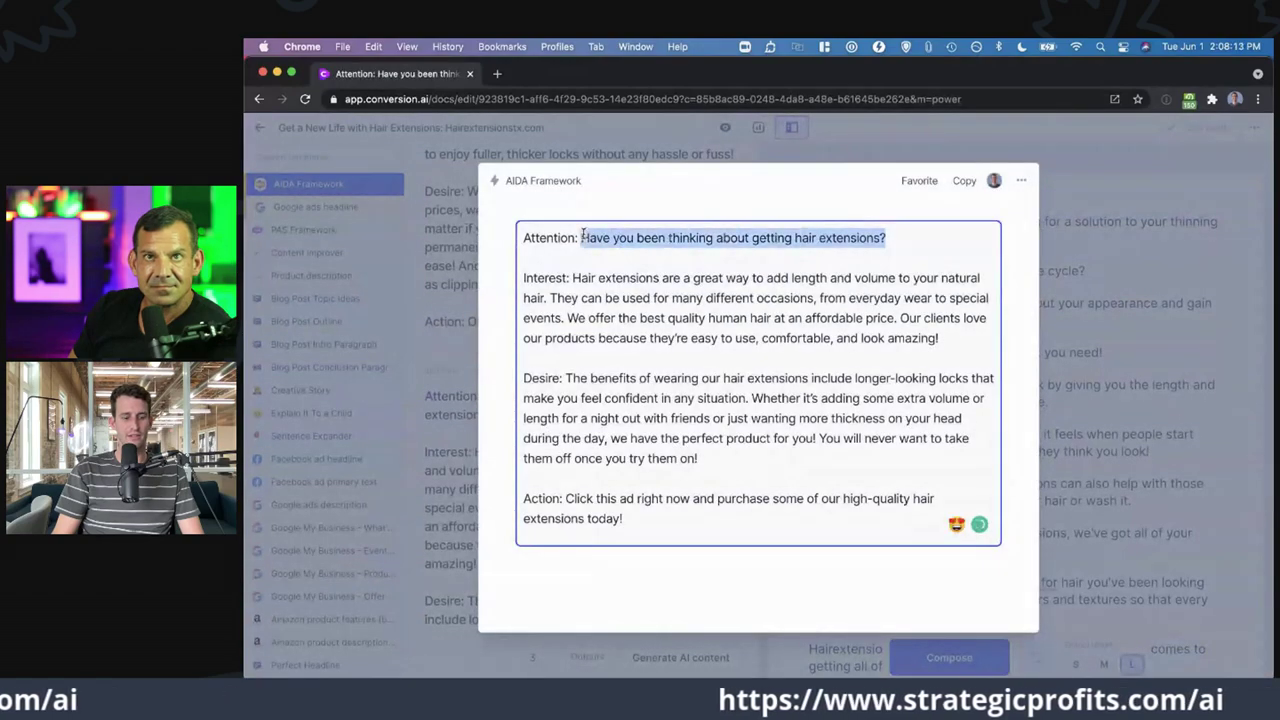
click(1096, 213)
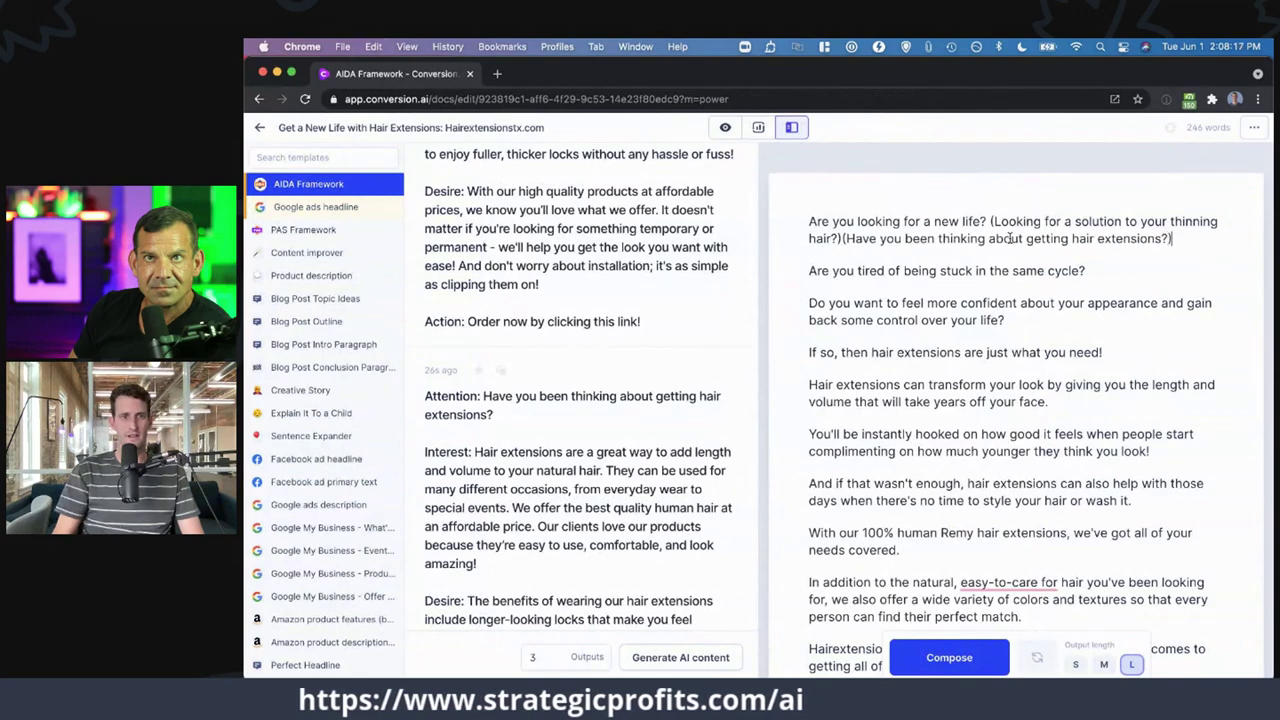
- Take the third AIDA output's attention line and append "(Do you want to look like a celebrity?)" to the ad's opening alternatives
scroll(578, 411, down, 6)
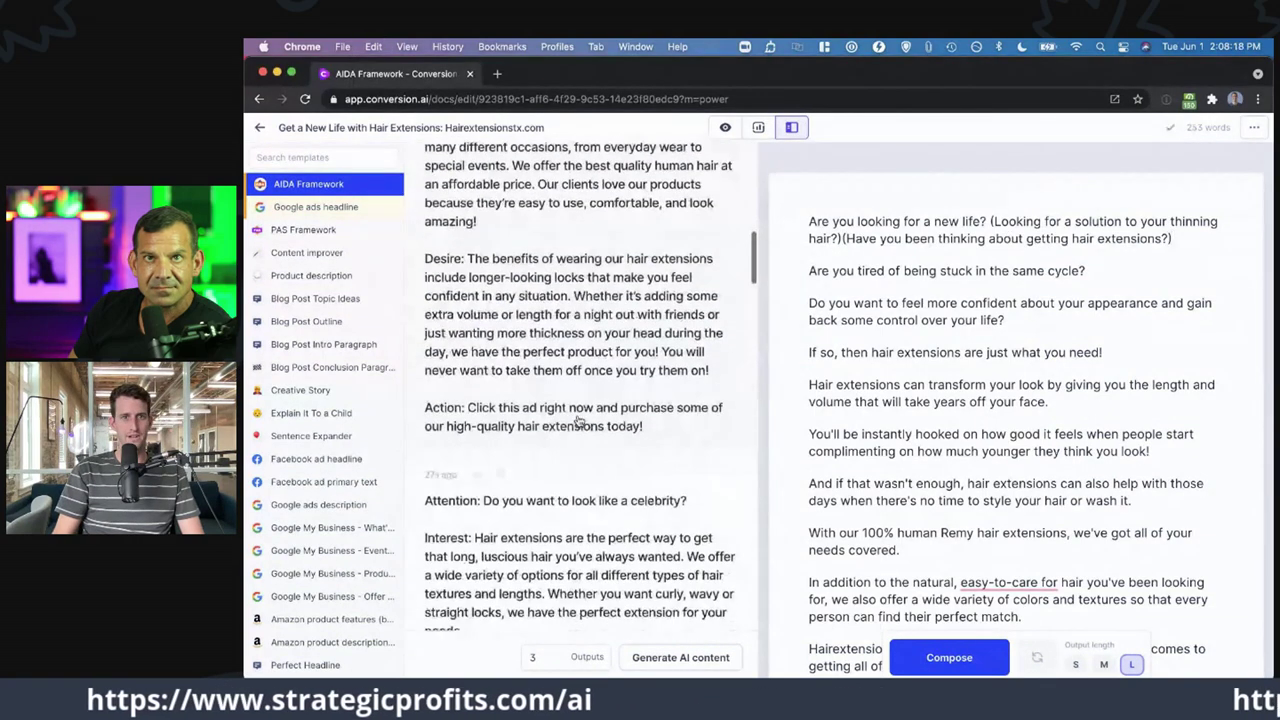
click(632, 468)
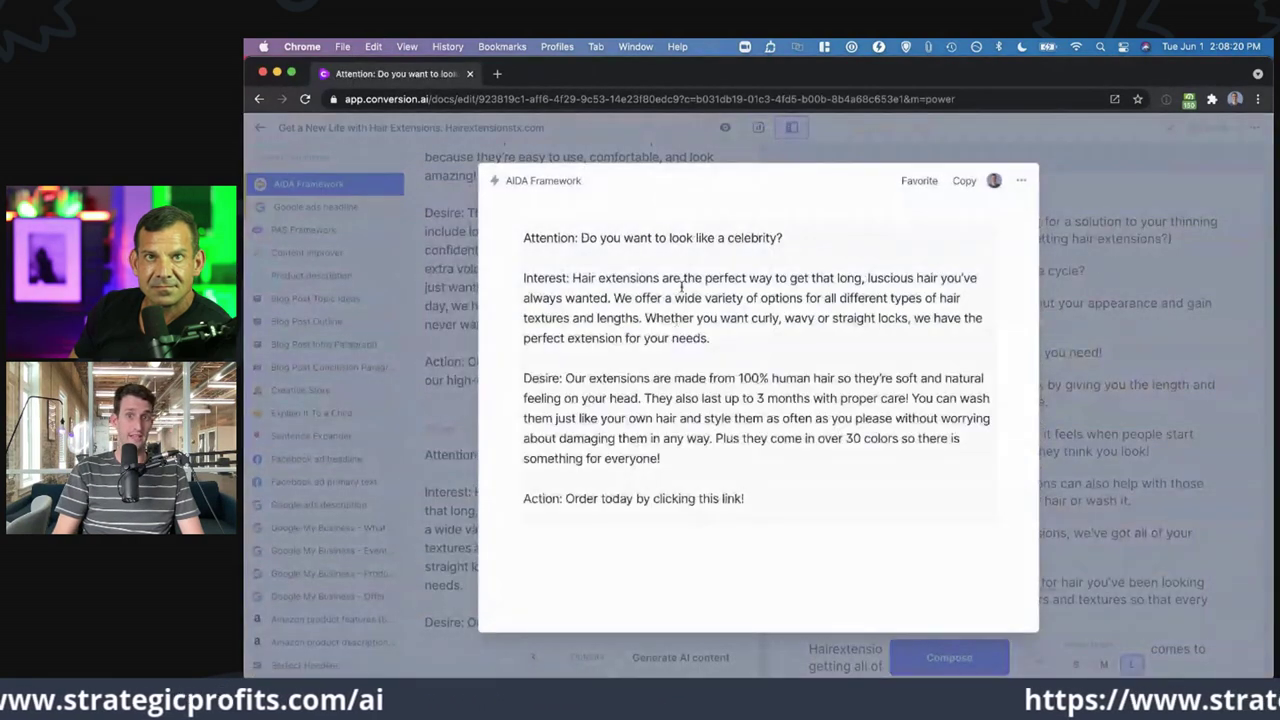
drag(787, 240, 600, 237)
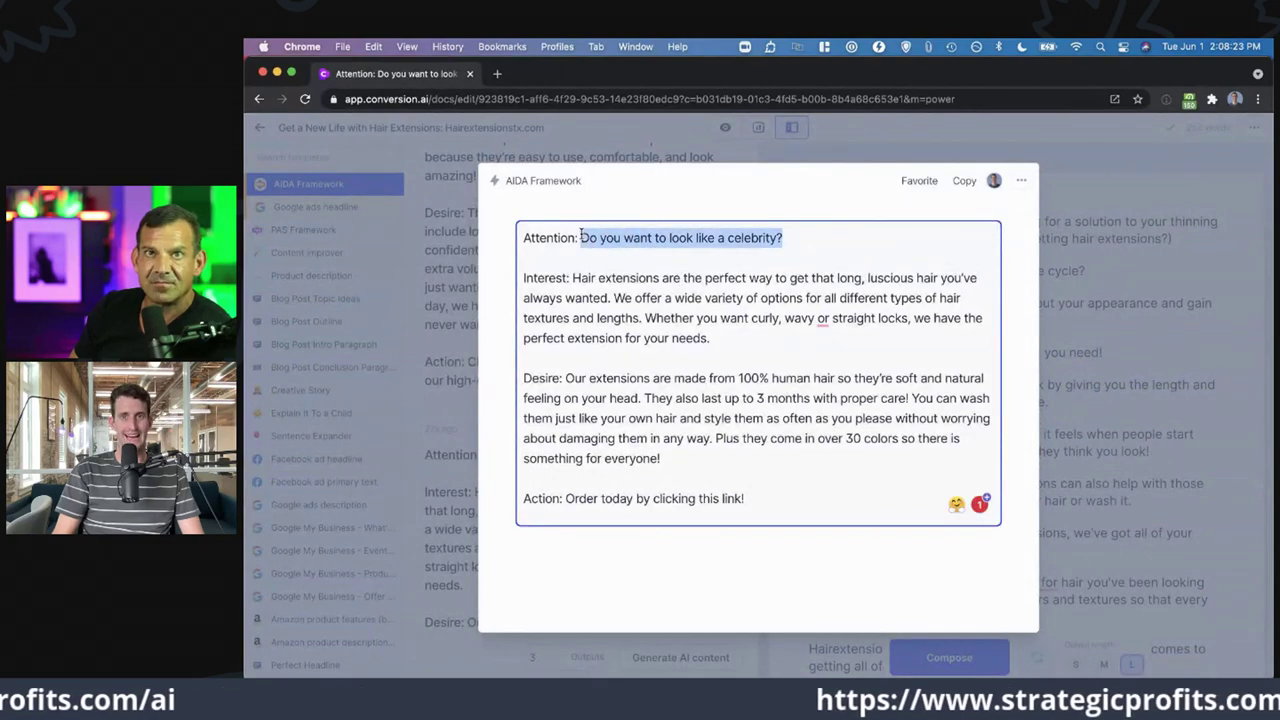
click(1134, 309)
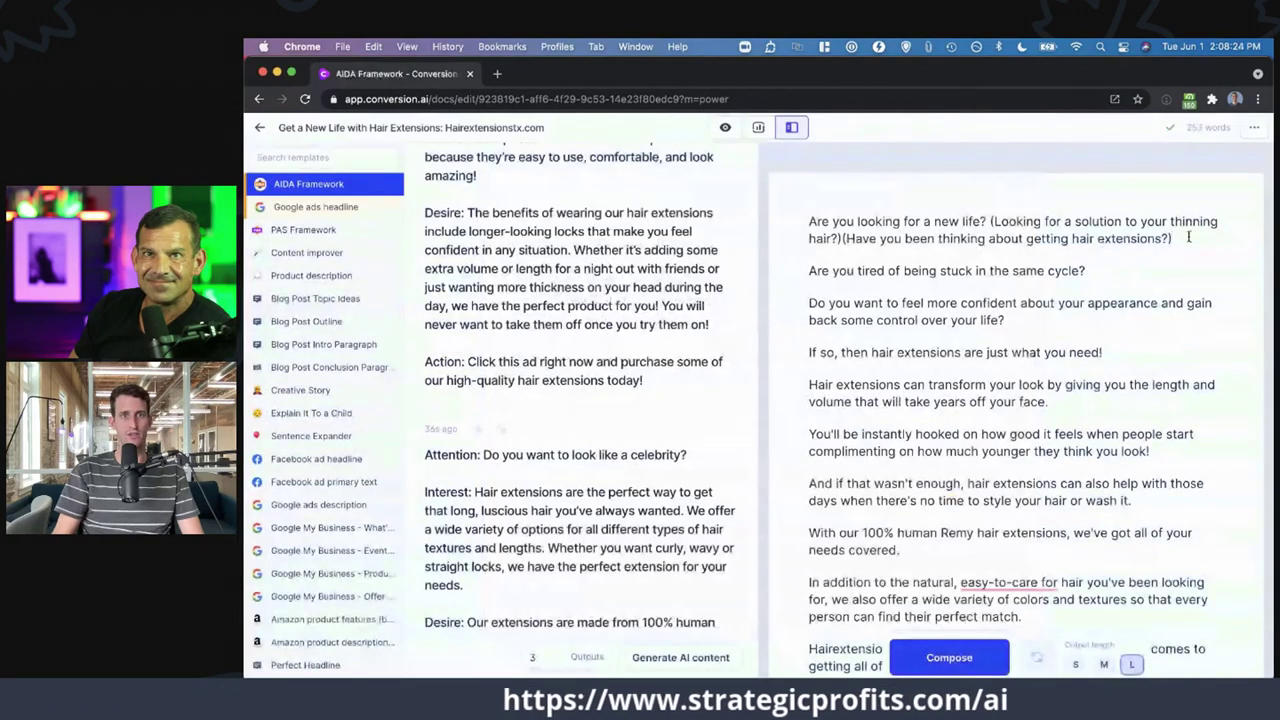
click(1188, 237)
text((Do you want to look like a celebrity?))
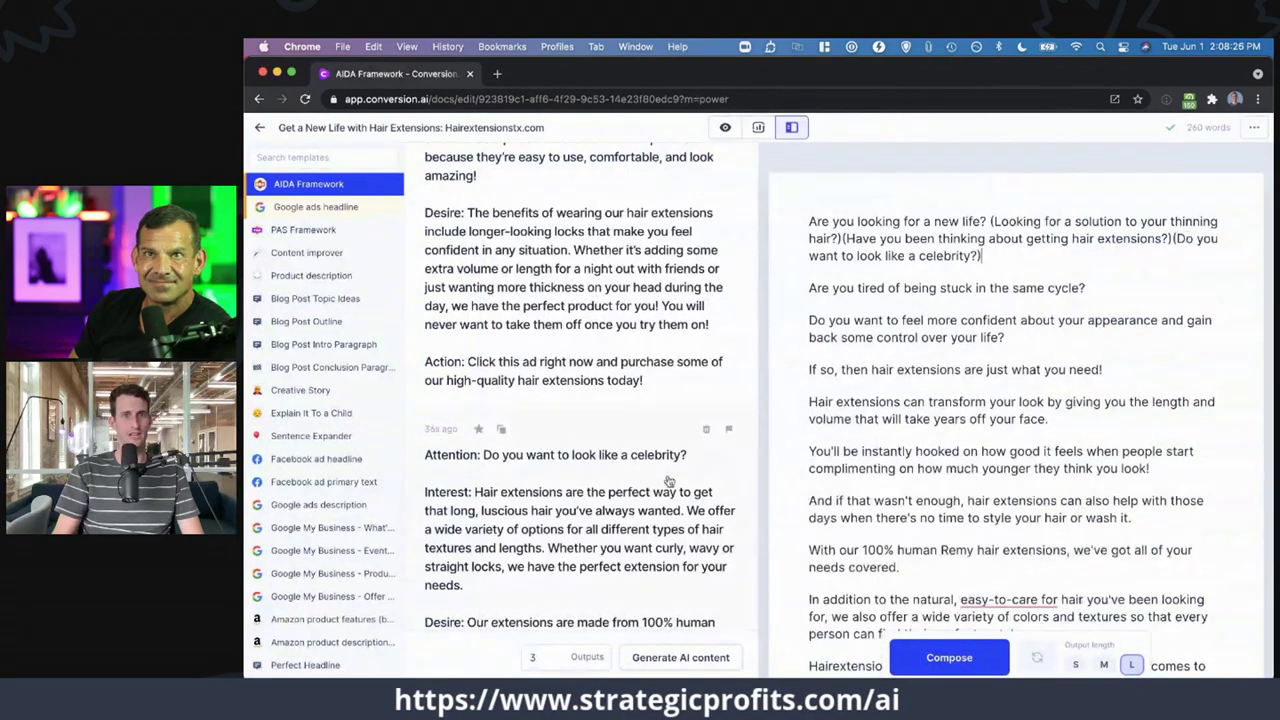
- Copy the second AIDA output's action line "Click this ad right now and purchase some of our high-quality hair extensions today!"
scroll(702, 470, down, 3)
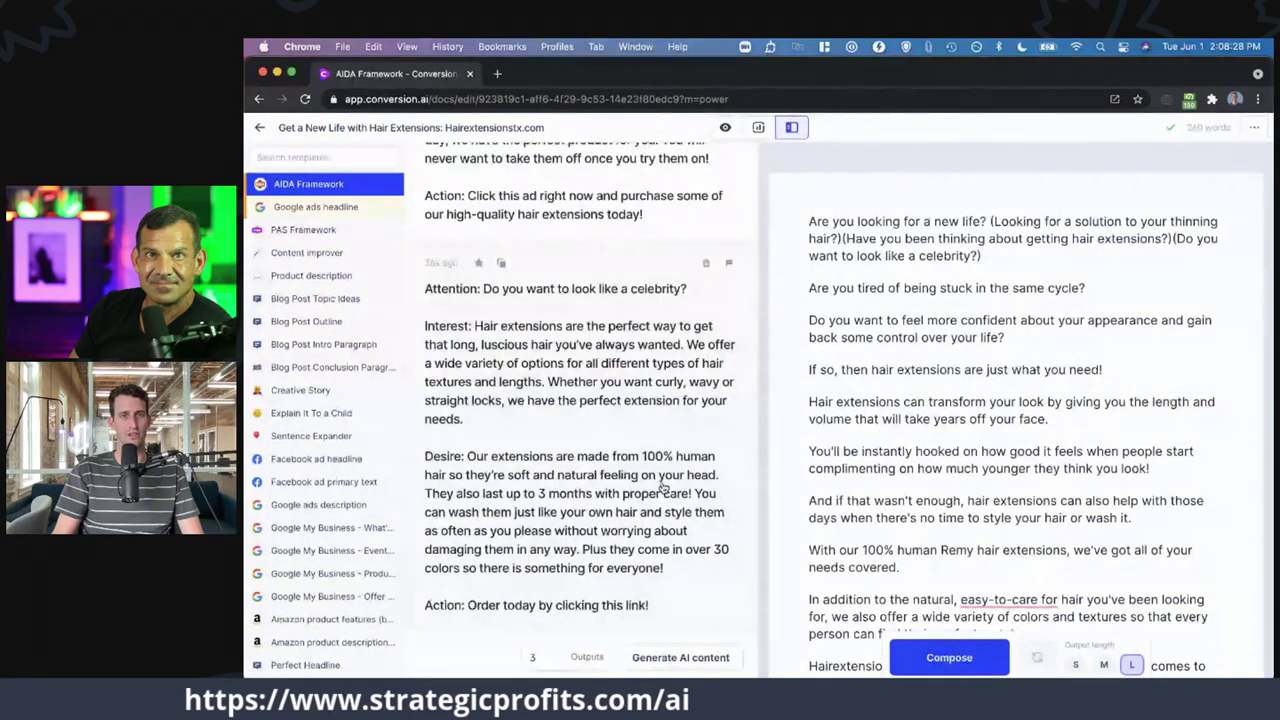
scroll(661, 487, up, 5)
click(625, 425)
drag(639, 525, 567, 500)
key(super+c)
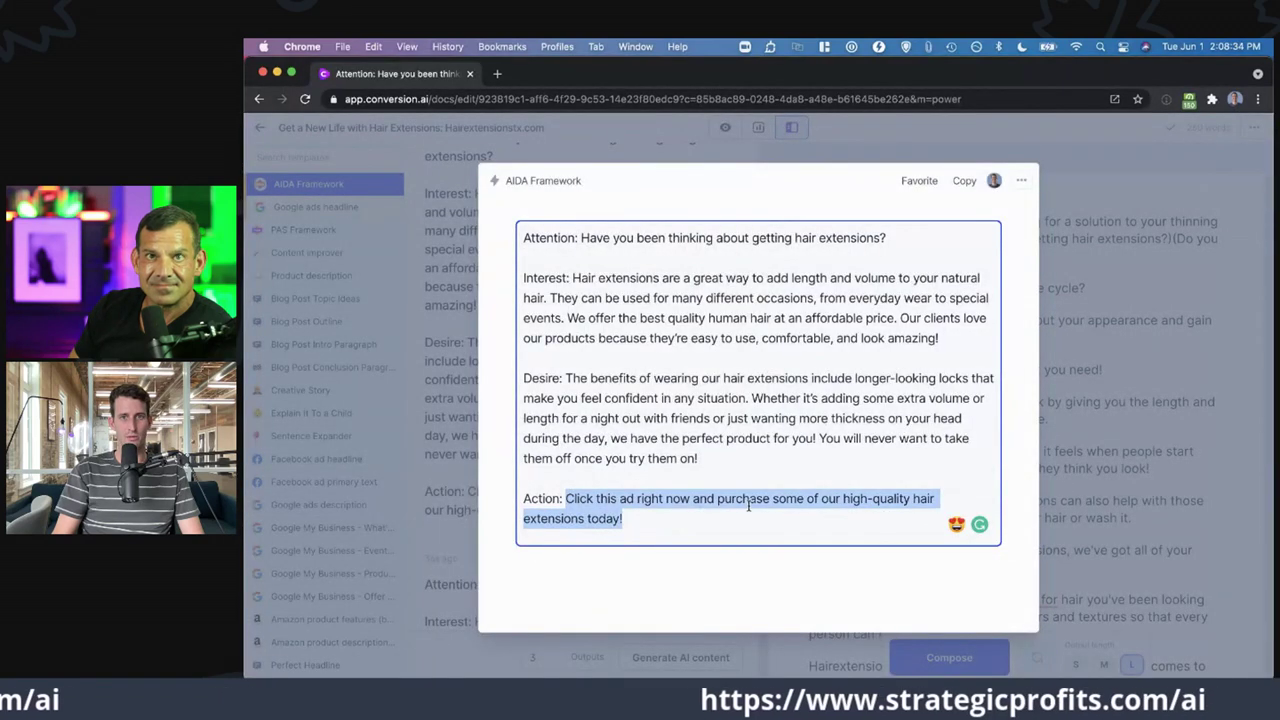
- Replace the ad's unfinished closing paragraph about contacting by email or phone with the copied call to action
click(1096, 440)
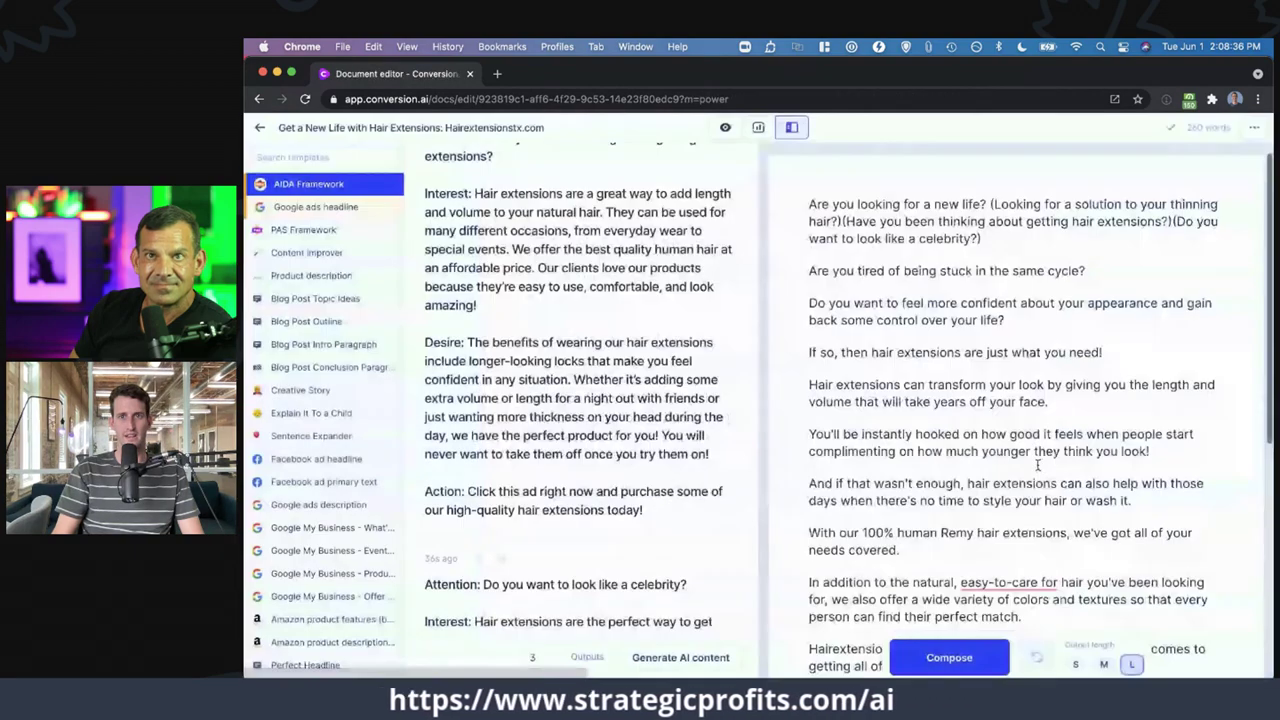
scroll(1037, 464, down, 5)
click(960, 393)
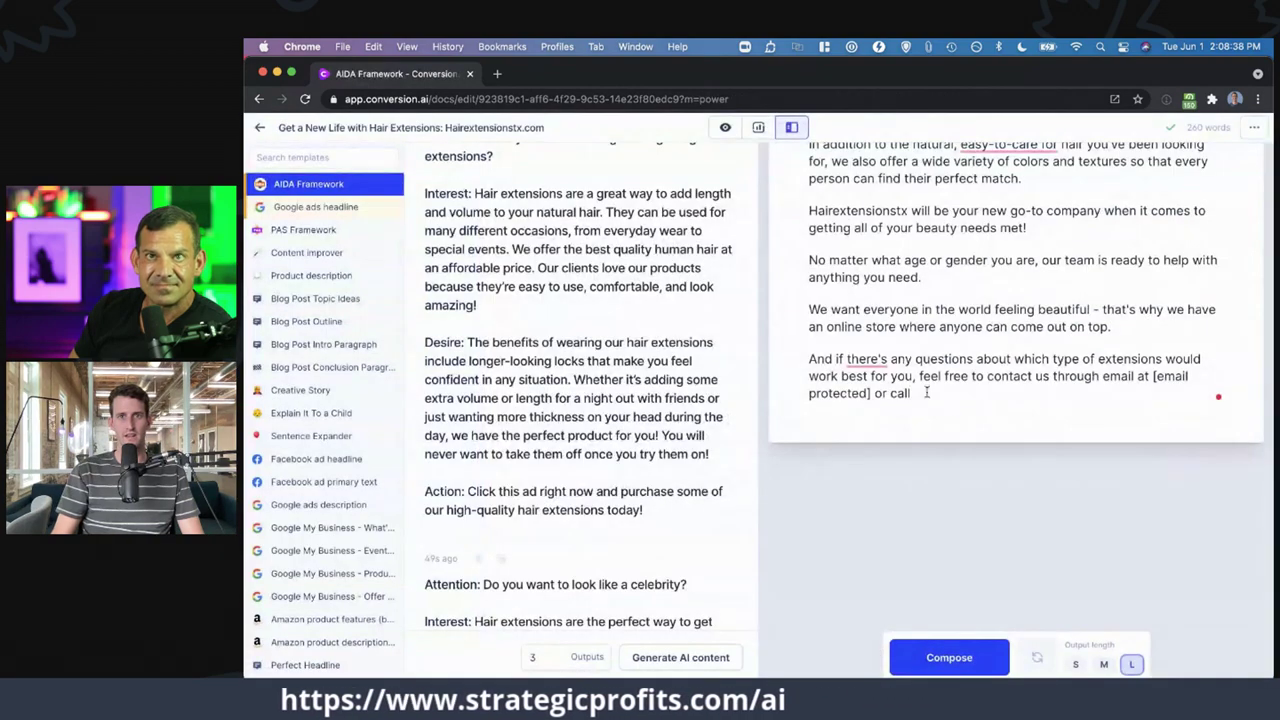
drag(960, 393, 805, 358)
key(super+v)
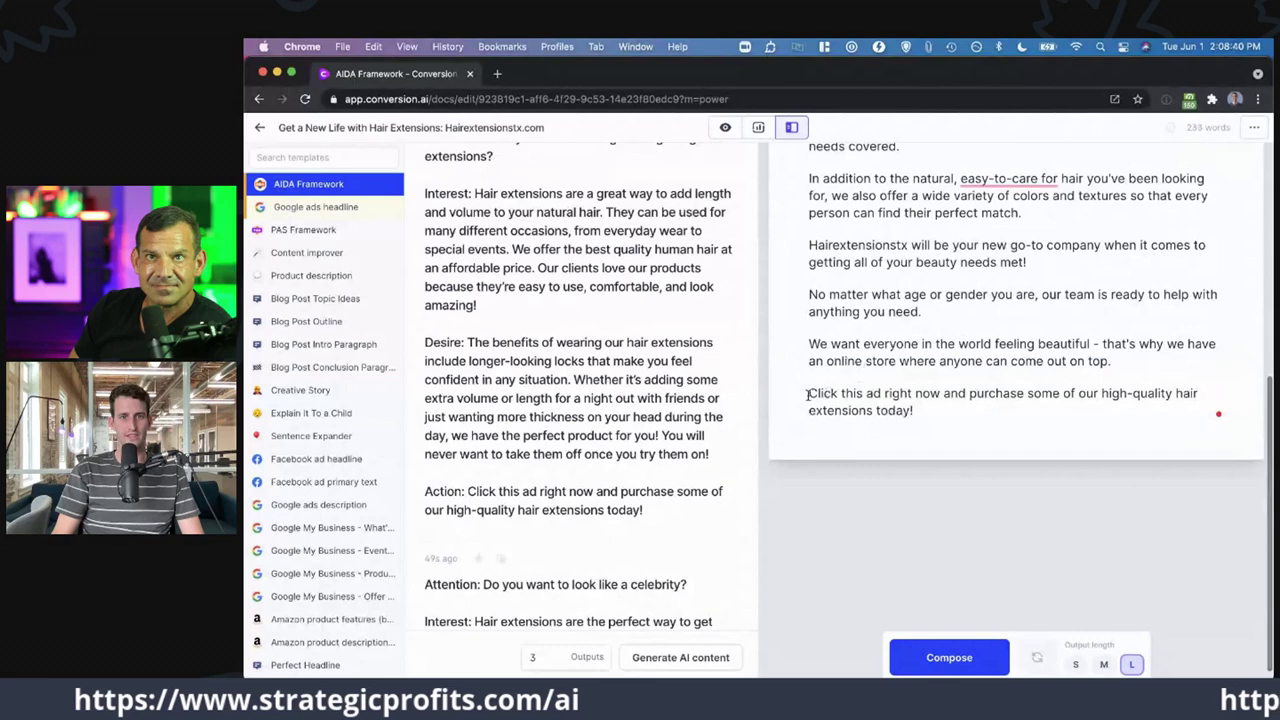
- Review the third AIDA output and reread the whole ad, from the bracketed alternative opening hooks to the closing call to action
scroll(568, 430, down, 8)
scroll(568, 430, down, 1)
scroll(540, 411, up, 2)
scroll(573, 440, up, 2)
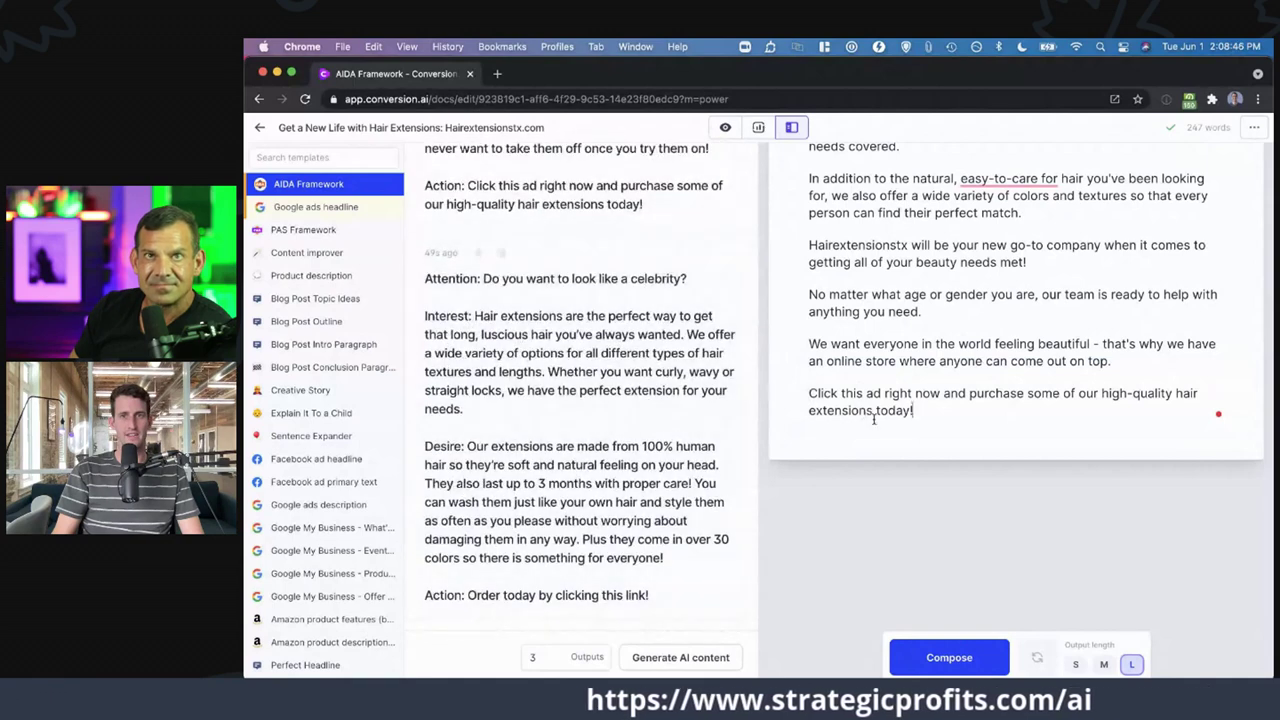
scroll(918, 400, up, 8)
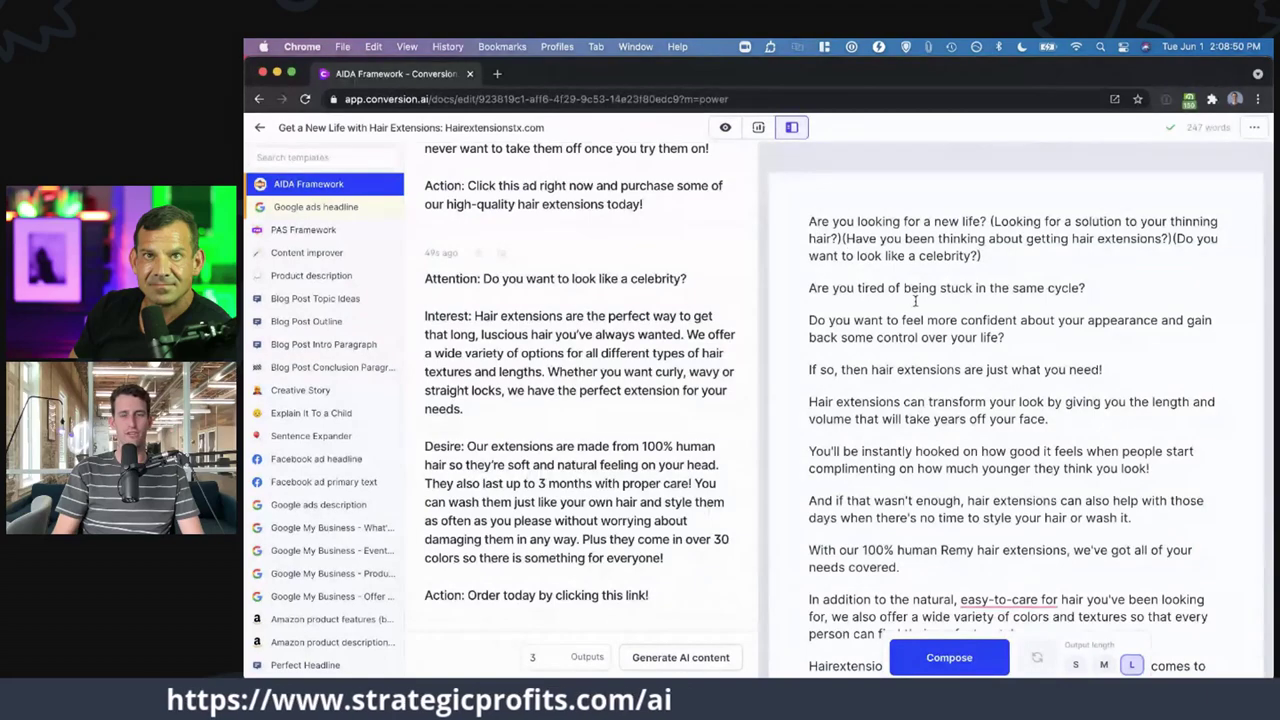
scroll(944, 340, down, 1)
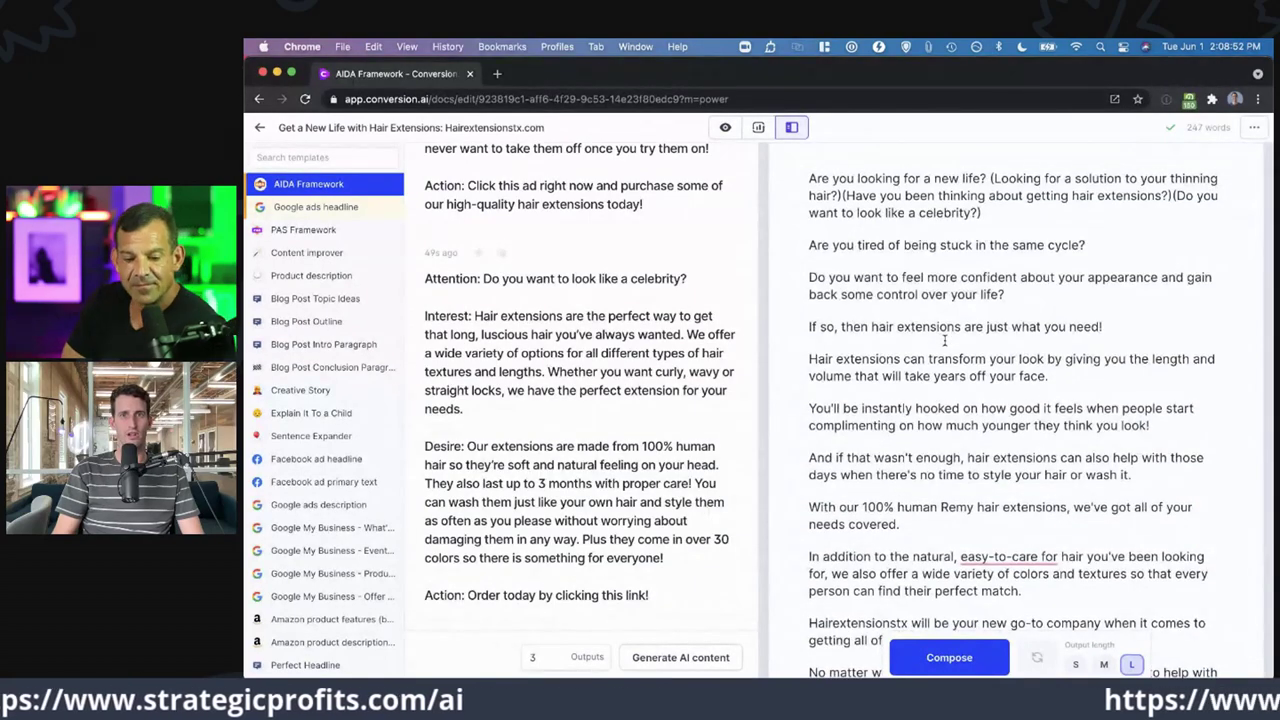
scroll(944, 340, down, 5)
scroll(944, 340, up, 4)
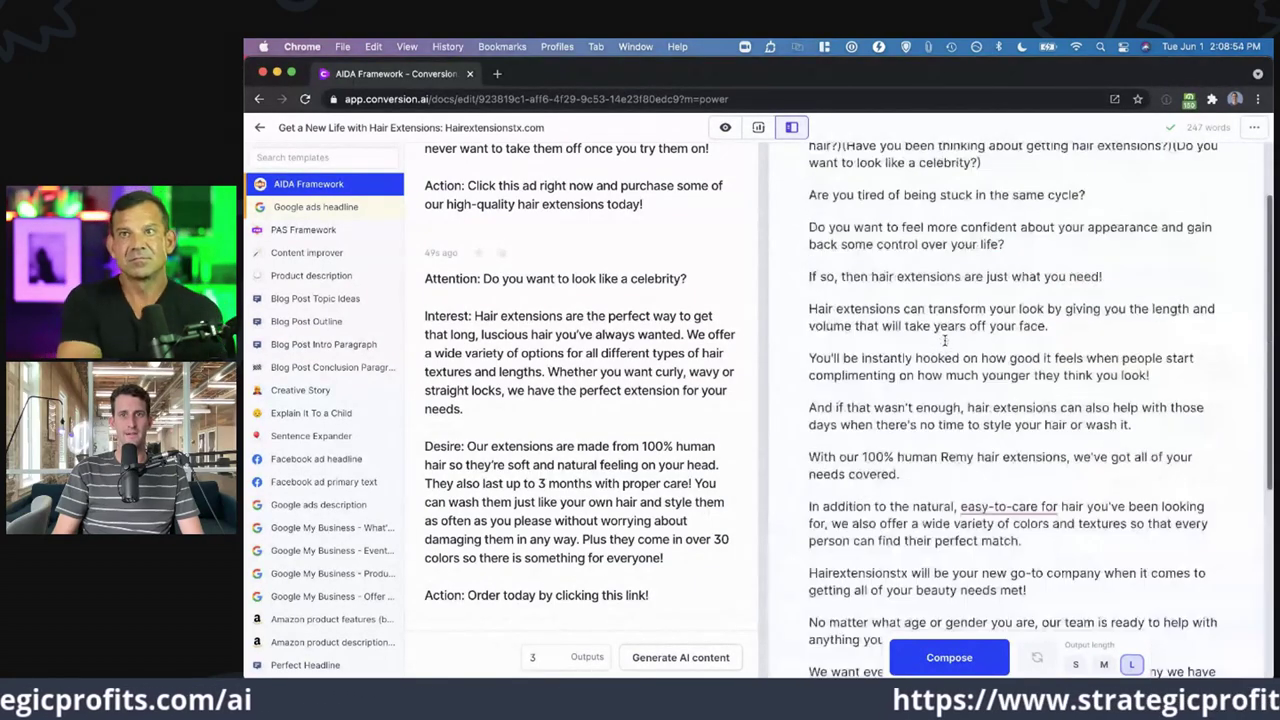
scroll(944, 340, up, 2)
click(985, 255)
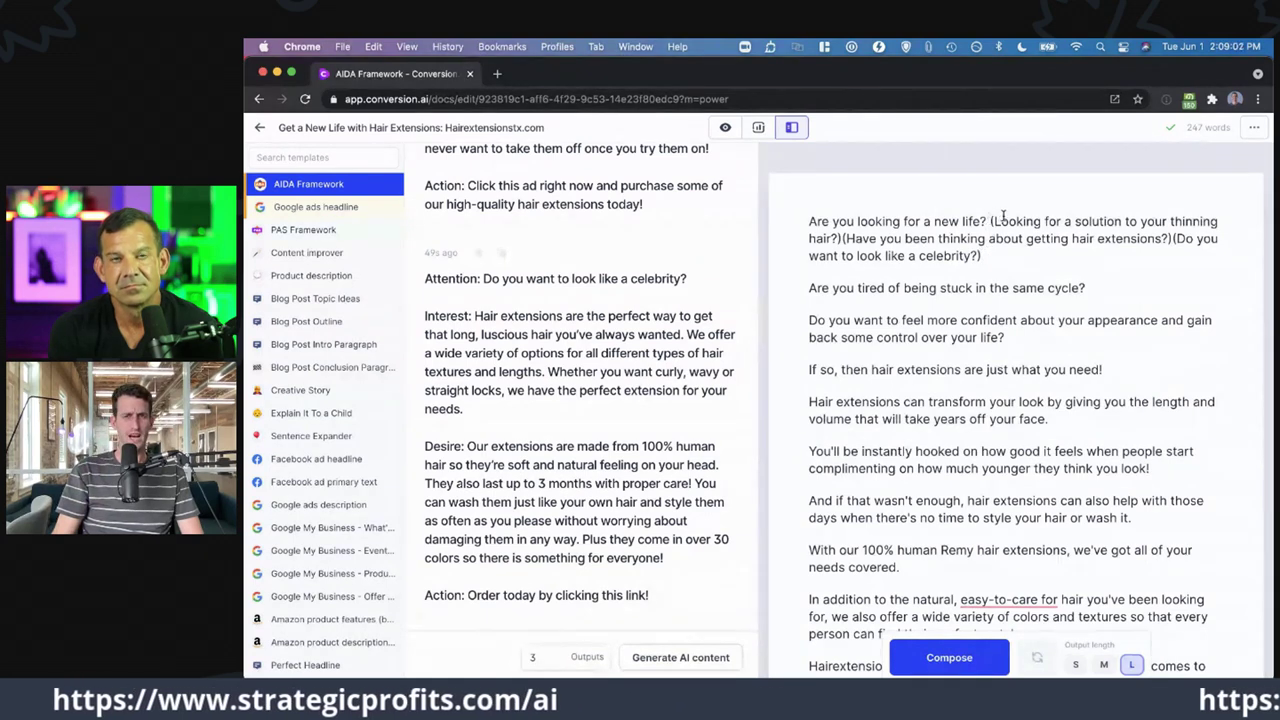
click(996, 221)
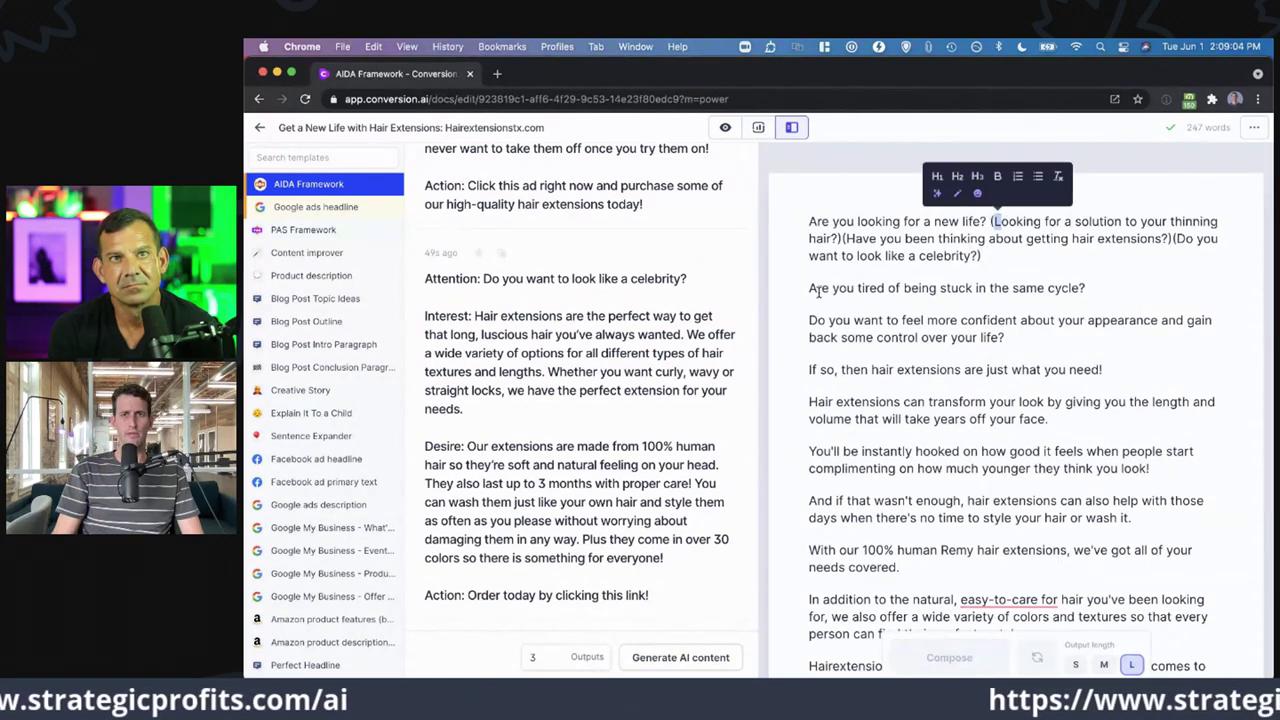
drag(896, 222, 1166, 236)
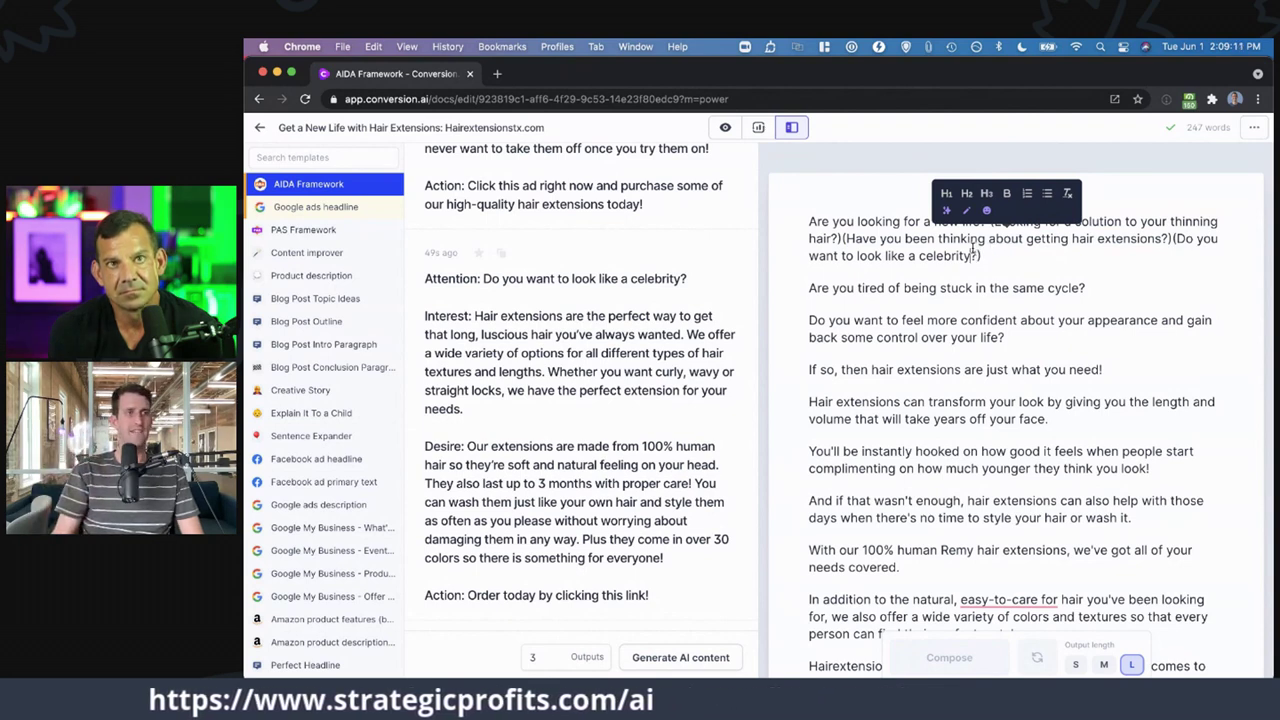
click(972, 249)
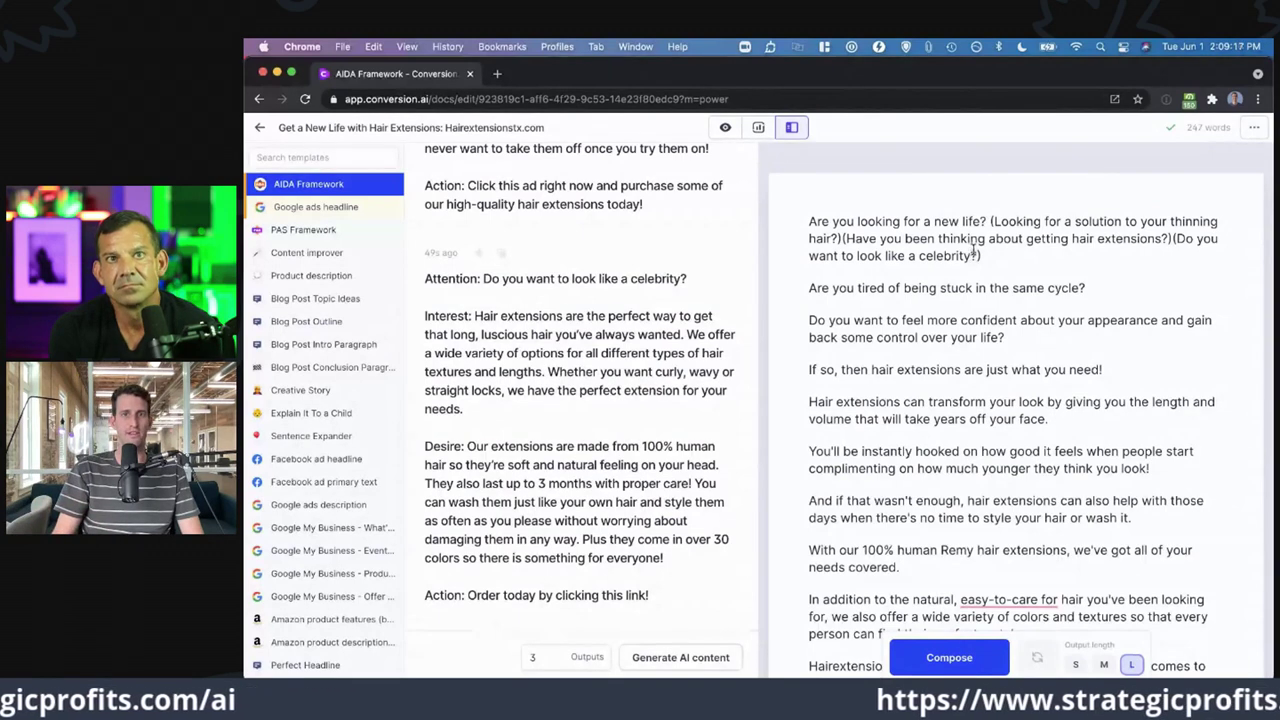
drag(973, 250, 993, 251)
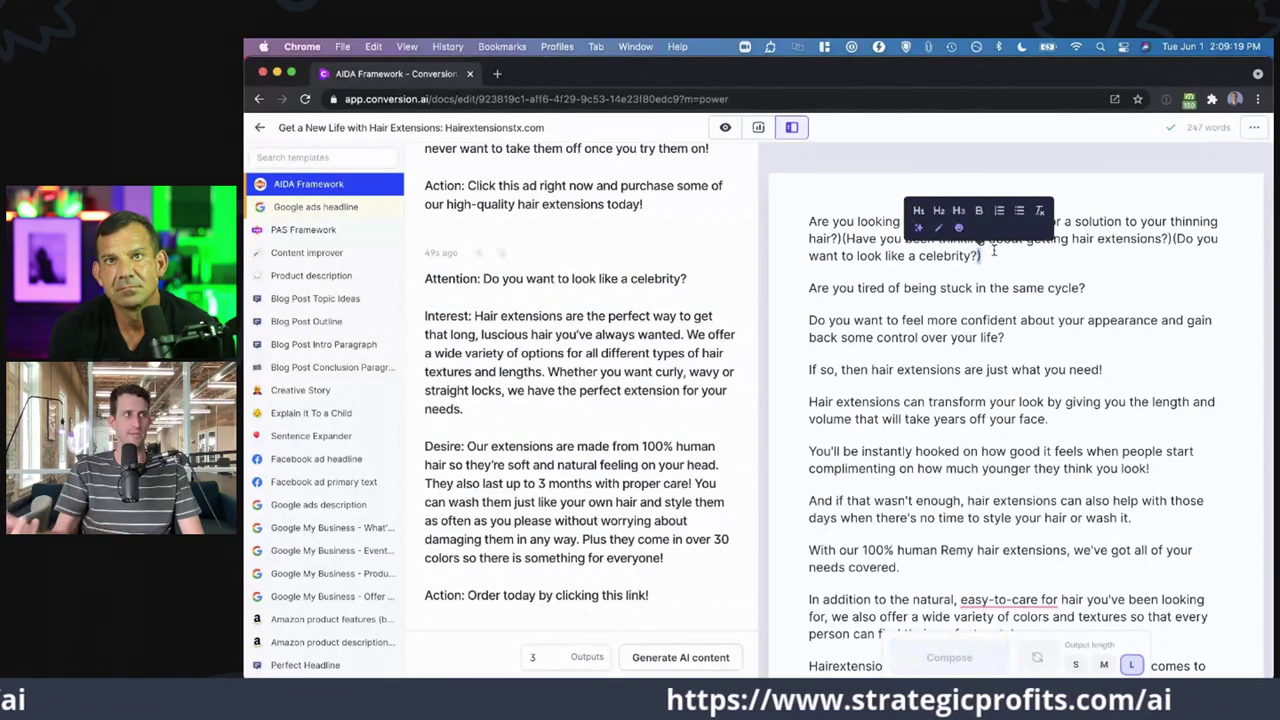
click(993, 251)
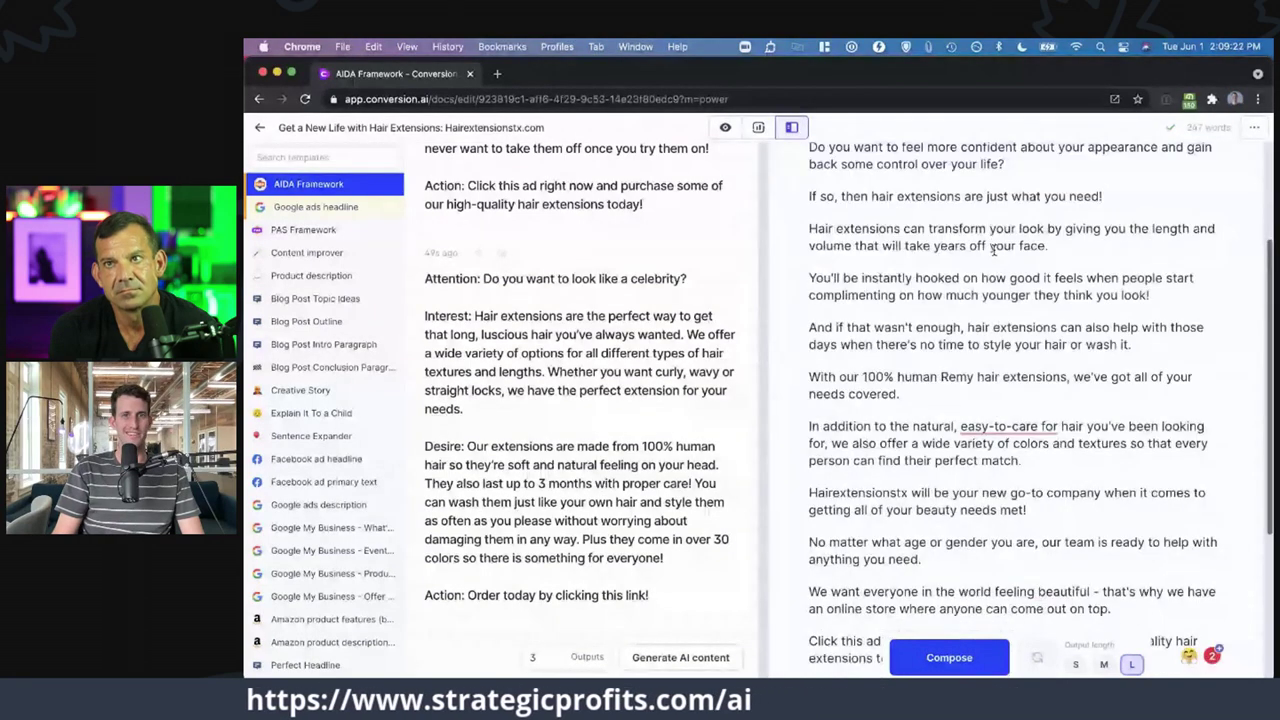
- Generate three more AIDA Framework outputs from the same product details and skim through them
click(680, 657)
scroll(710, 370, up, 10)
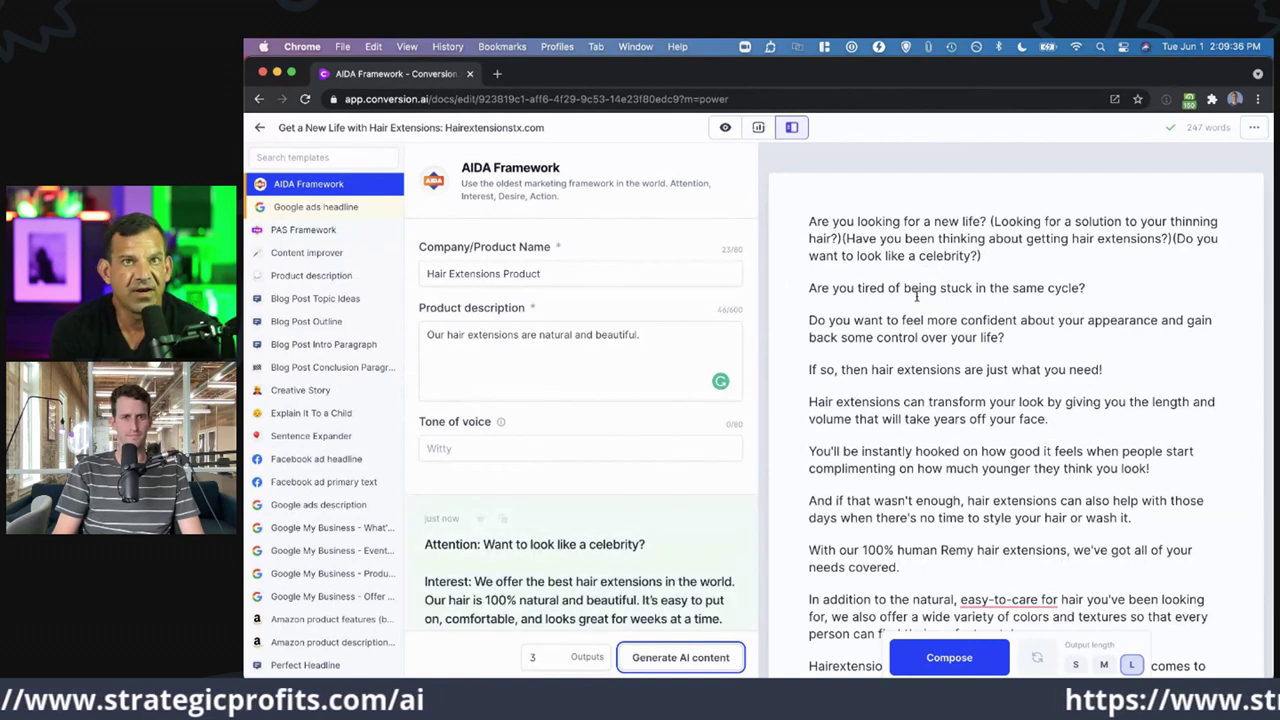
scroll(727, 562, down, 5)
scroll(727, 562, down, 8)
scroll(727, 562, up, 20)
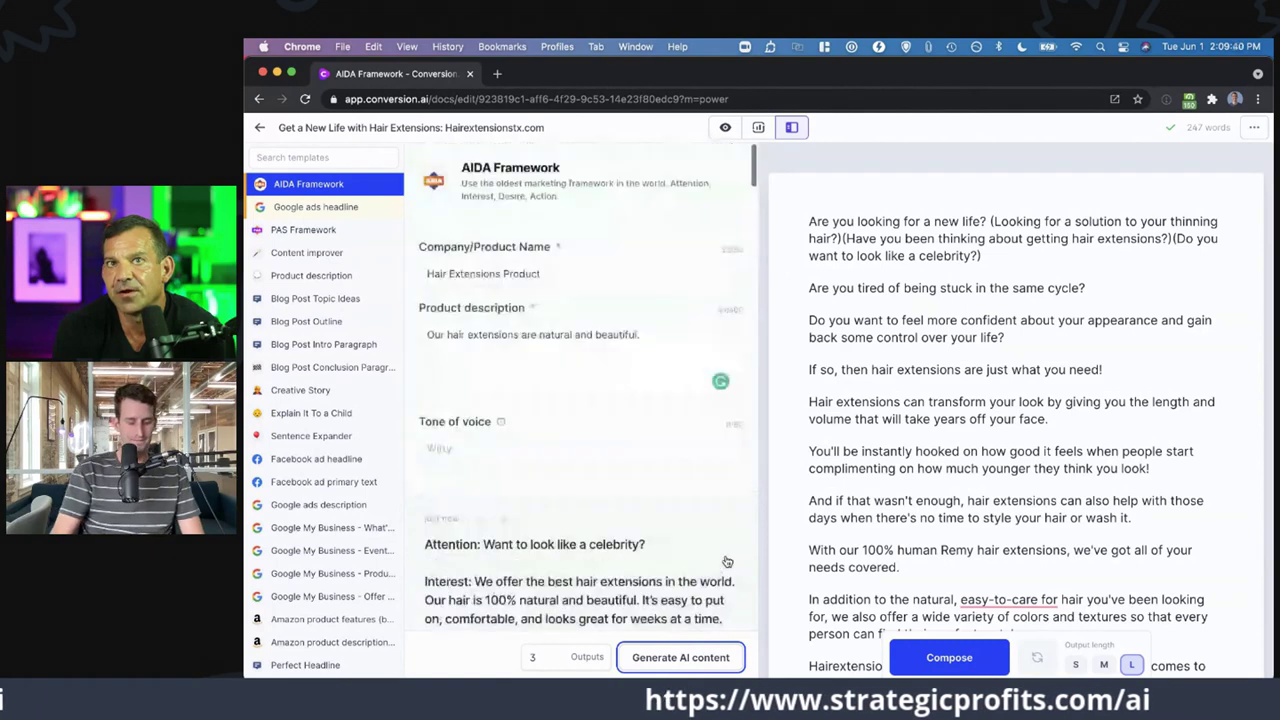
- Set the AIDA Framework's tone of voice to "Funny" and generate three new outputs
click(509, 455)
text(W)
key(BackSpace)
text(Funny)
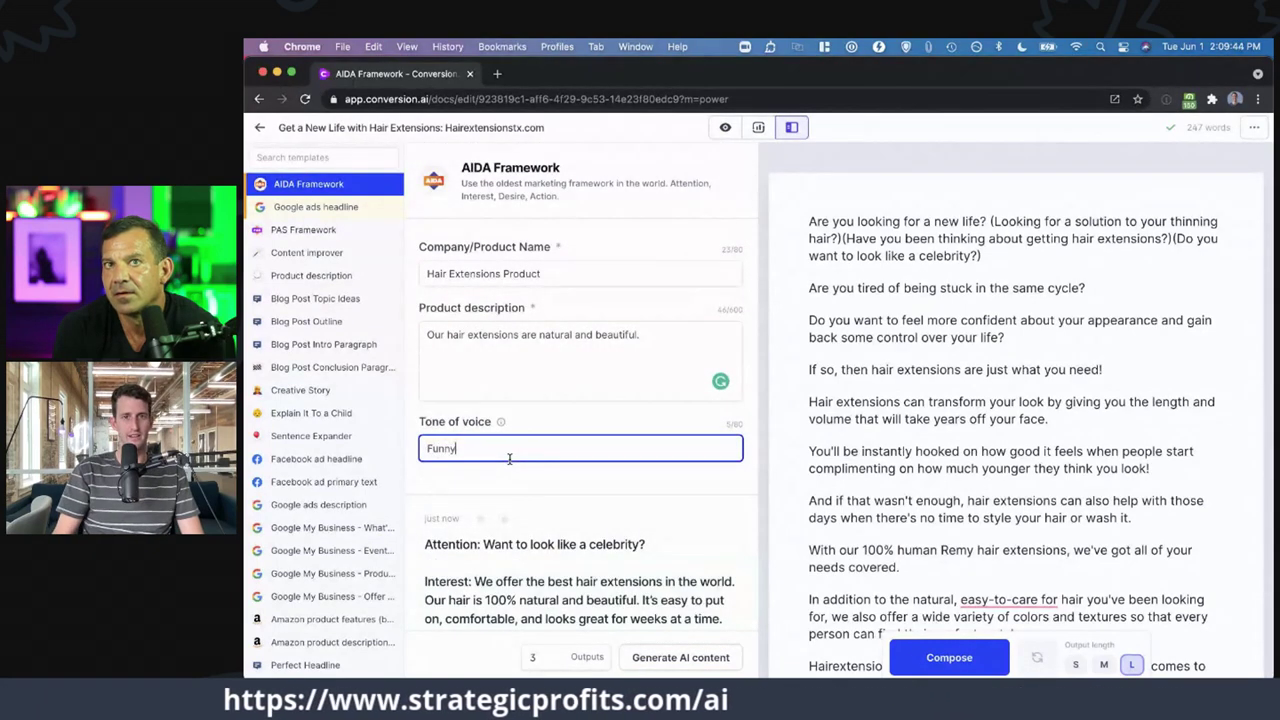
click(660, 657)
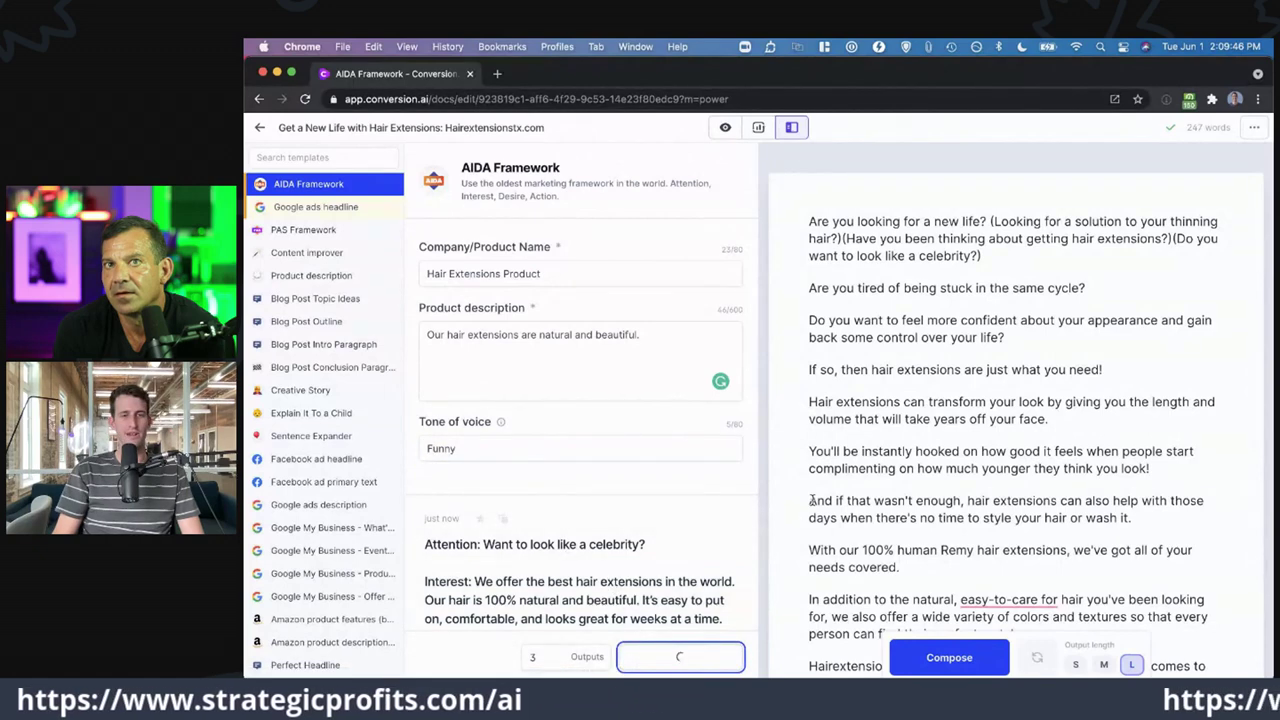
mouse_move(500, 424)
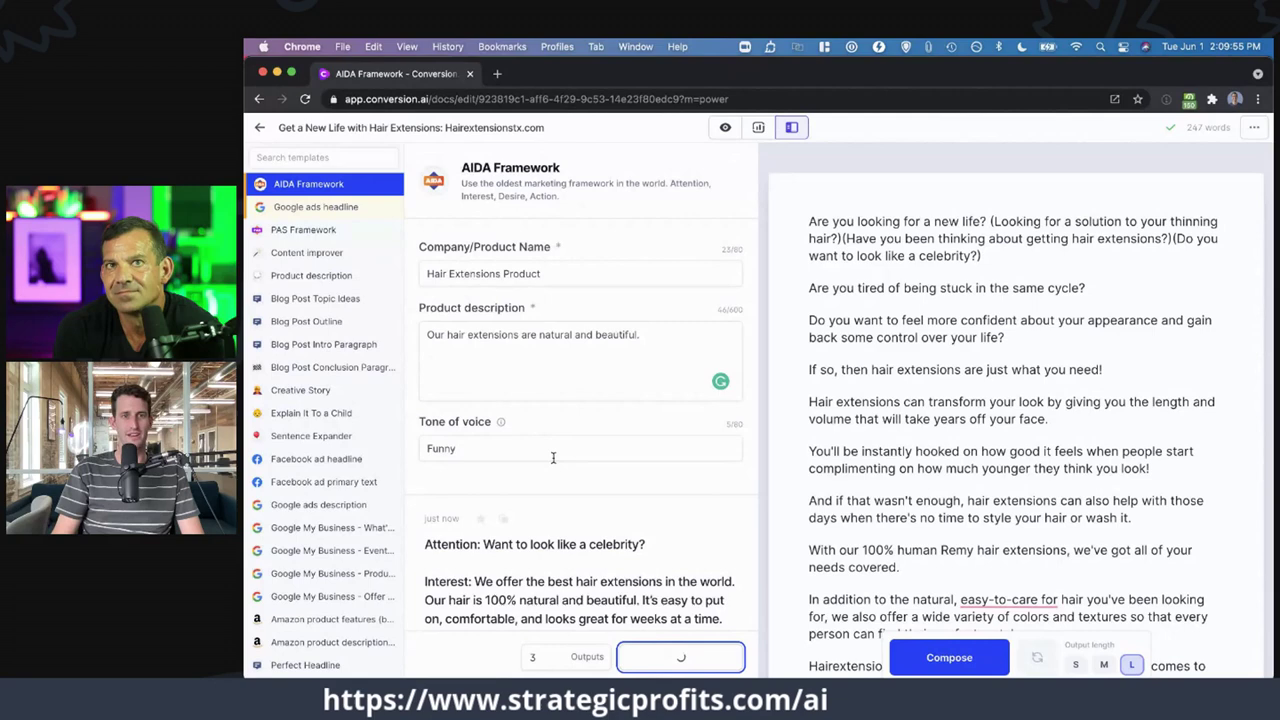
- Read through the three AIDA outputs written in the funny tone, comparing their attention, interest, desire and action lines
scroll(553, 457, down, 3)
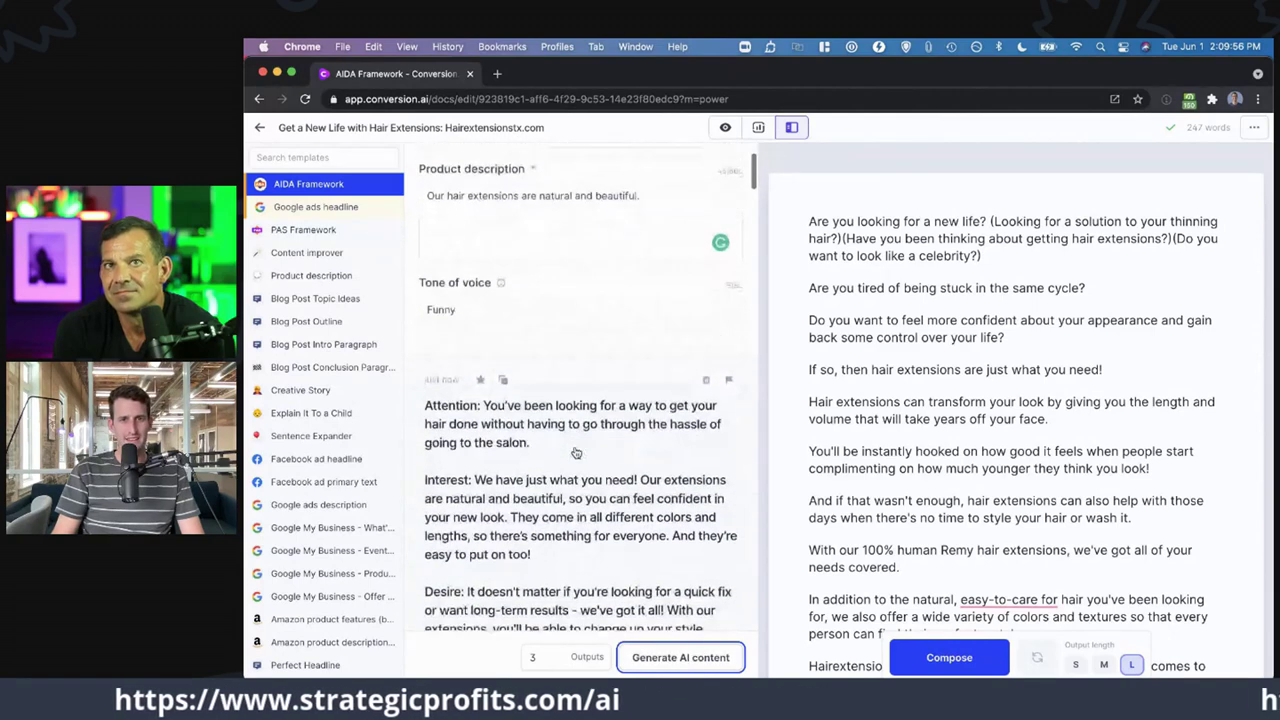
scroll(537, 469, down, 2)
scroll(540, 480, down, 2)
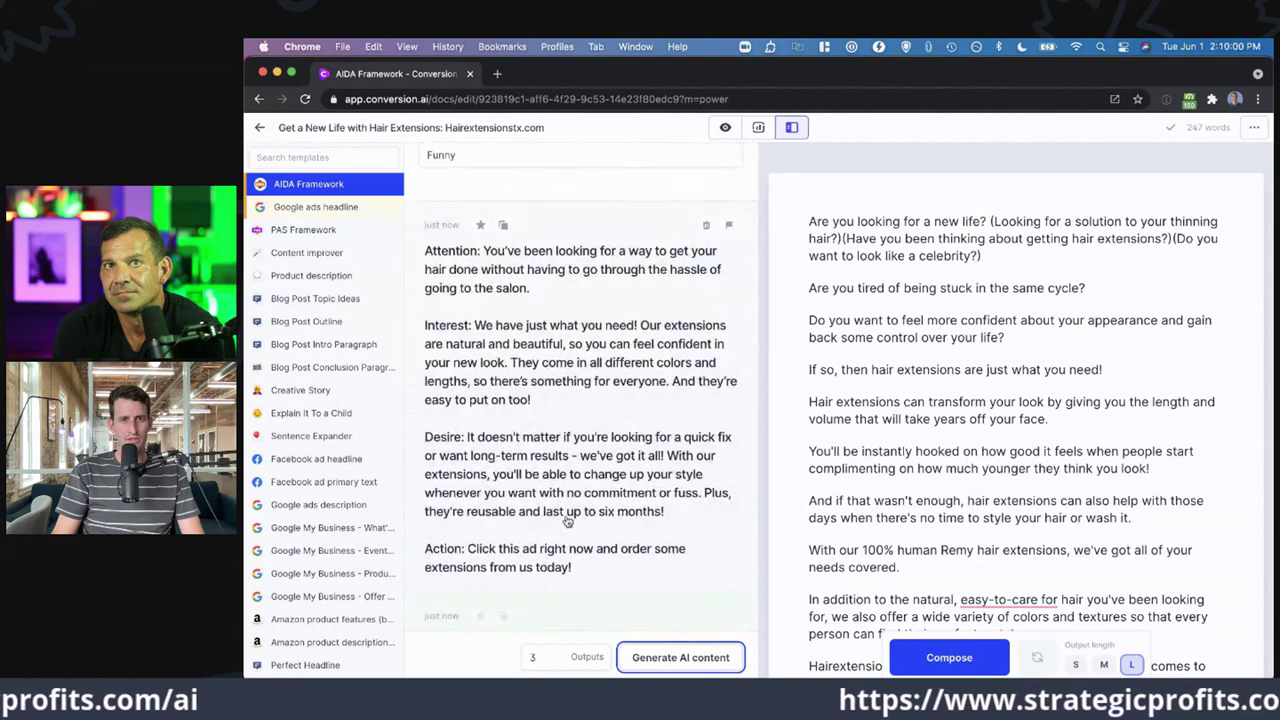
scroll(606, 531, down, 1)
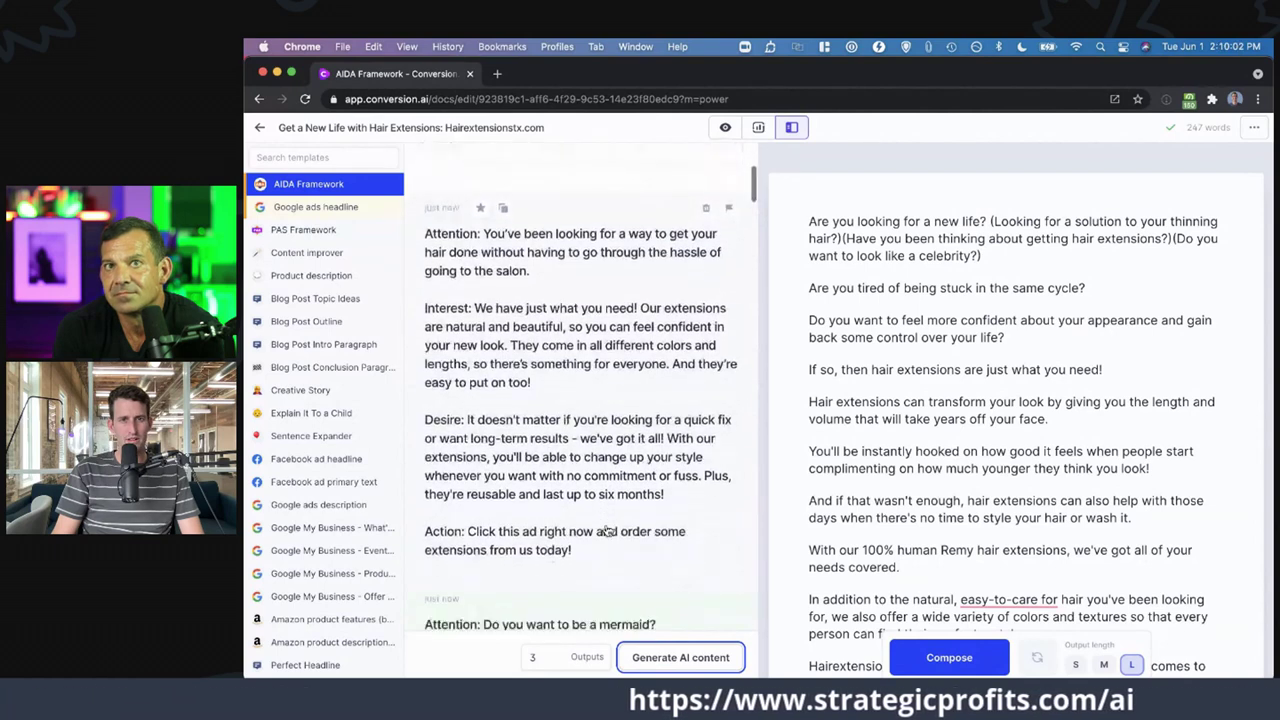
scroll(600, 480, down, 5)
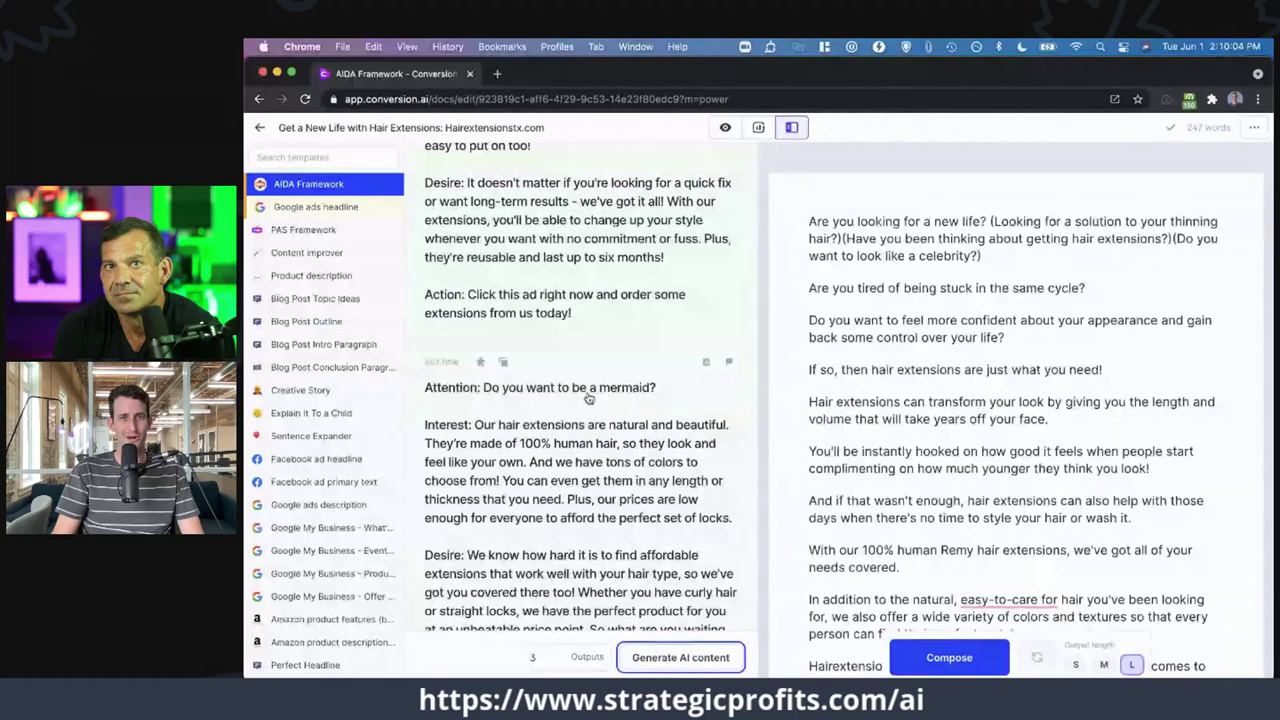
scroll(612, 435, down, 1)
scroll(612, 437, down, 2)
scroll(612, 437, down, 3)
scroll(613, 441, down, 4)
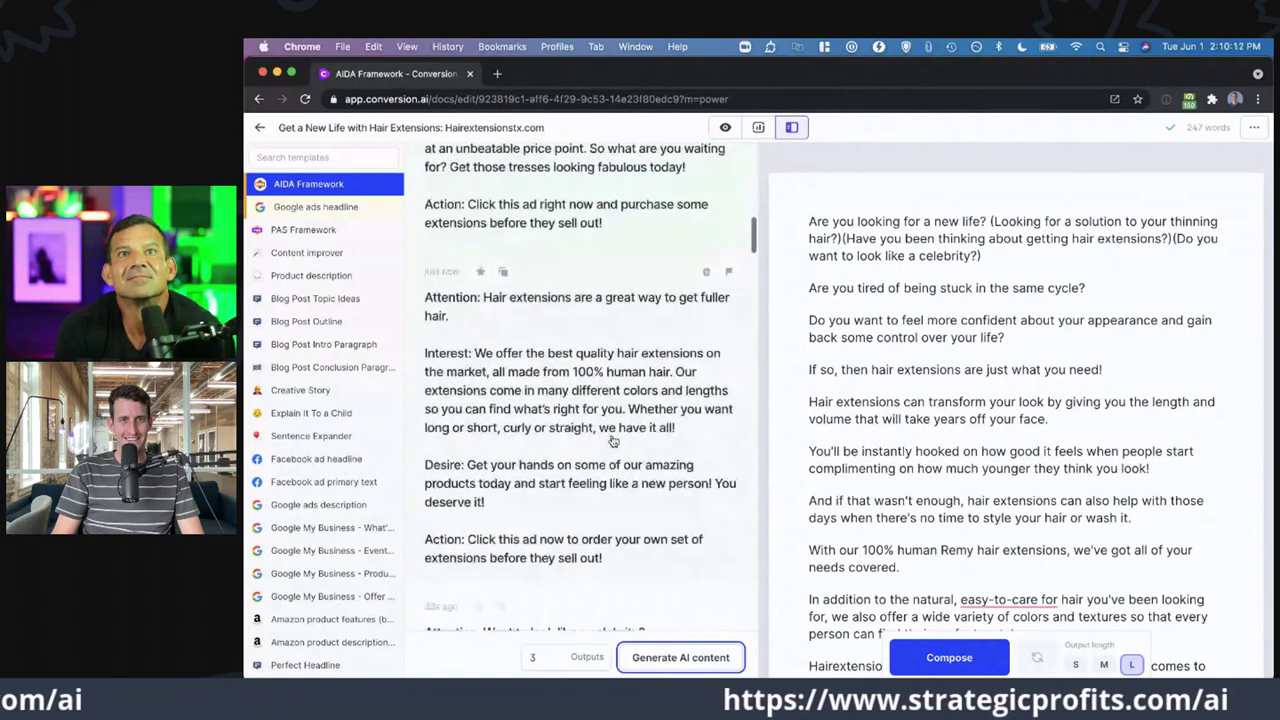
- Change the tone of voice to "Comedian", generate three more AIDA outputs, and look at the first one
scroll(613, 441, up, 10)
double_click(486, 446)
text(Comme)
key(BackSpace)
text(dian)
key(super+Return)
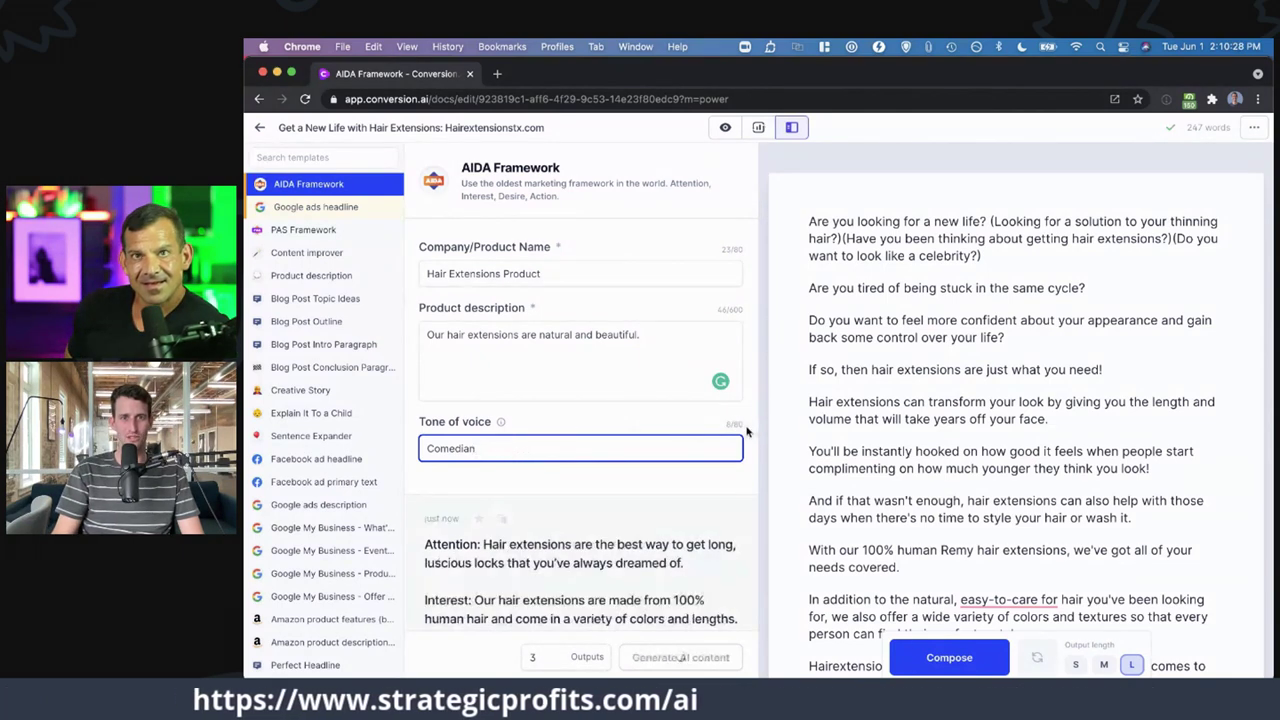
scroll(690, 500, down, 2)
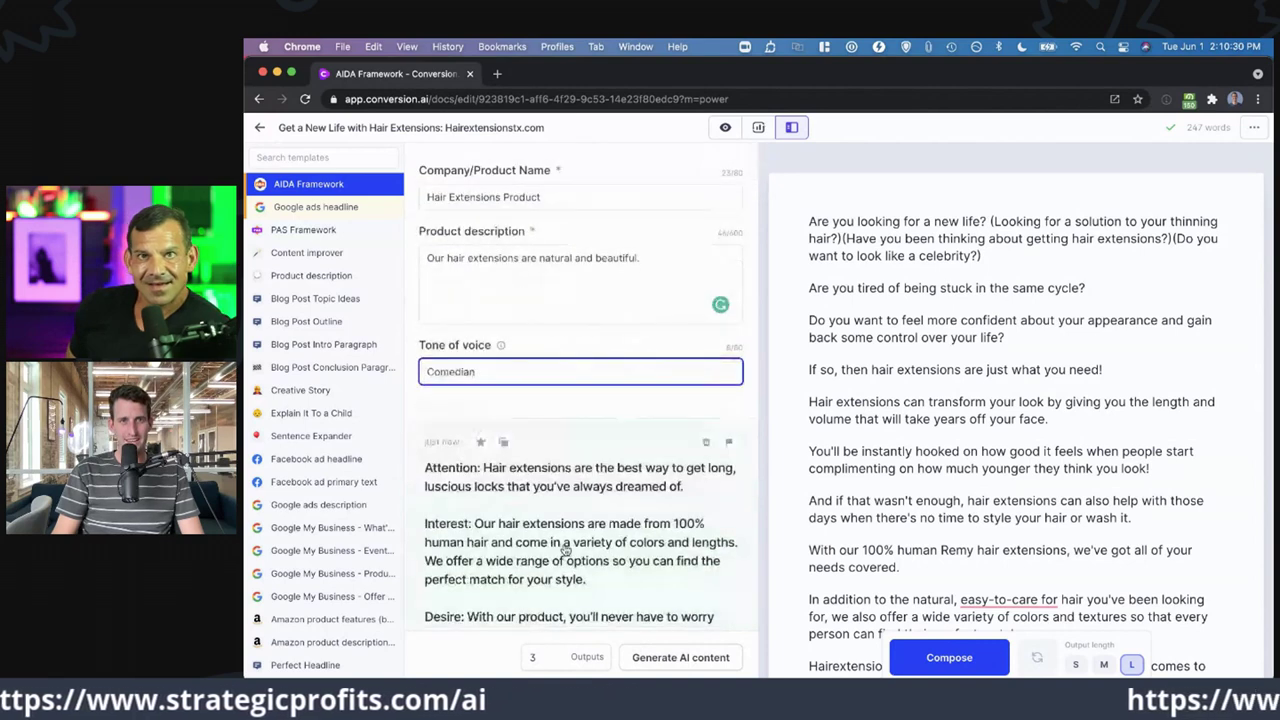
- Read through the AIDA outputs written in the comedian tone, from the first attention line through the following versions
scroll(565, 549, down, 2)
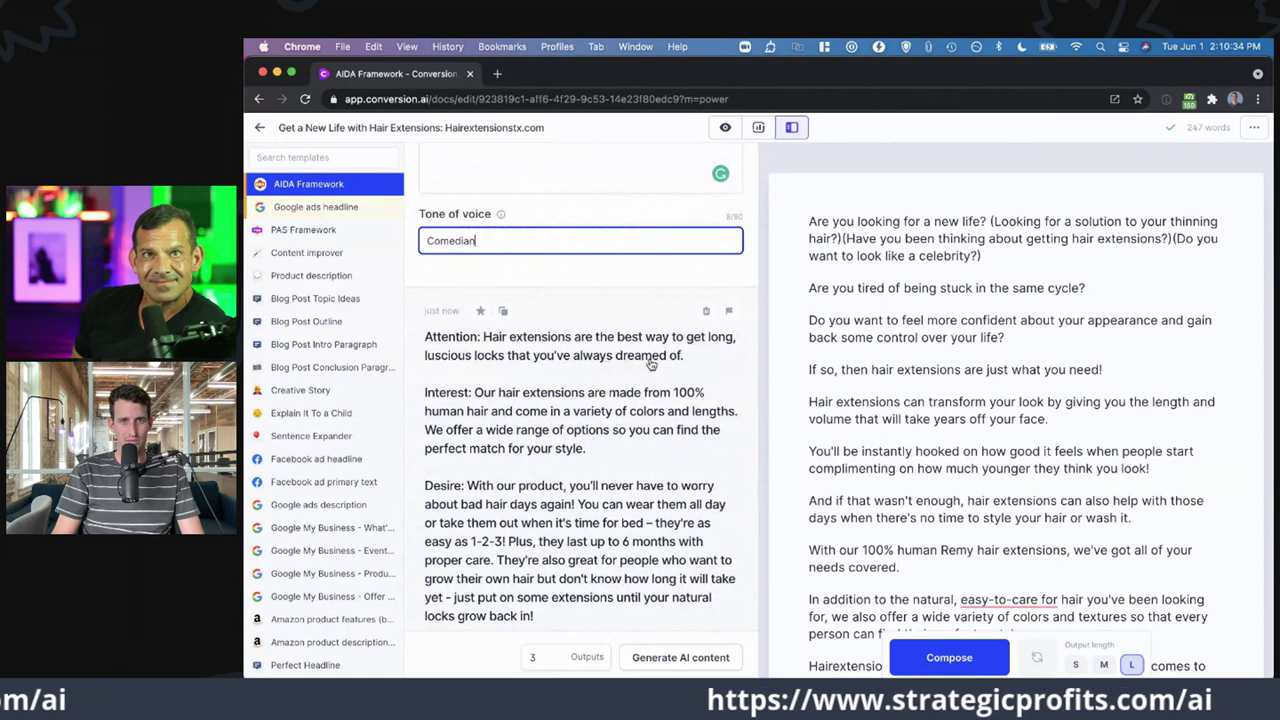
scroll(620, 470, down, 5)
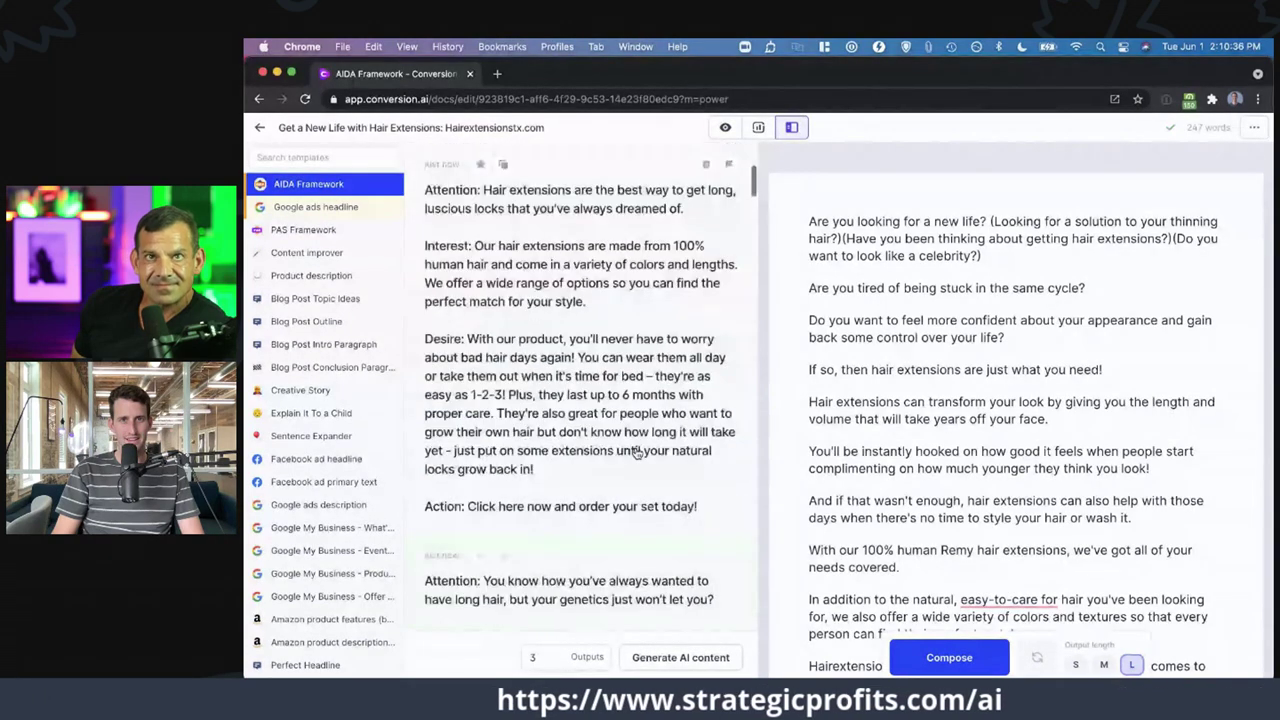
scroll(600, 494, down, 2)
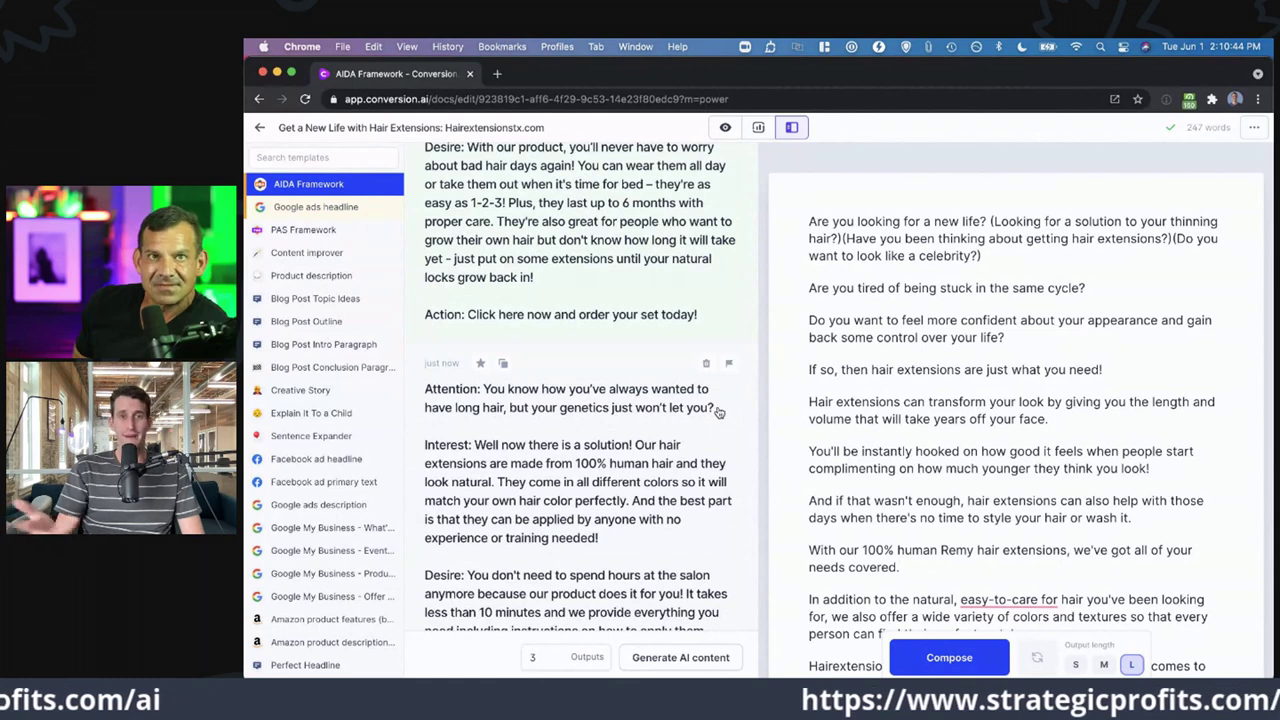
scroll(718, 412, up, 2)
scroll(718, 412, down, 8)
- Set the AIDA Framework's tone of voice to "Billy Mays", generate three new outputs and look at the first one
scroll(718, 412, up, 15)
scroll(718, 412, up, 4)
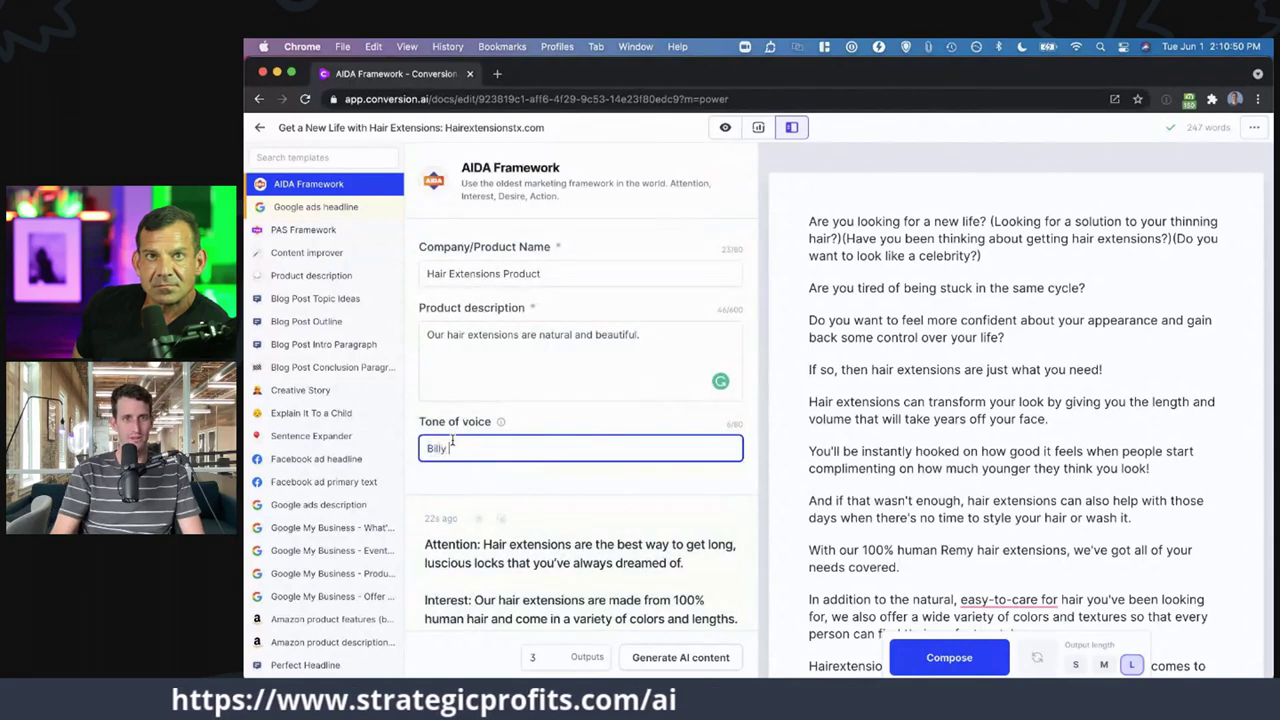
key(BackSpace)
key(BackSpace)
text(s)
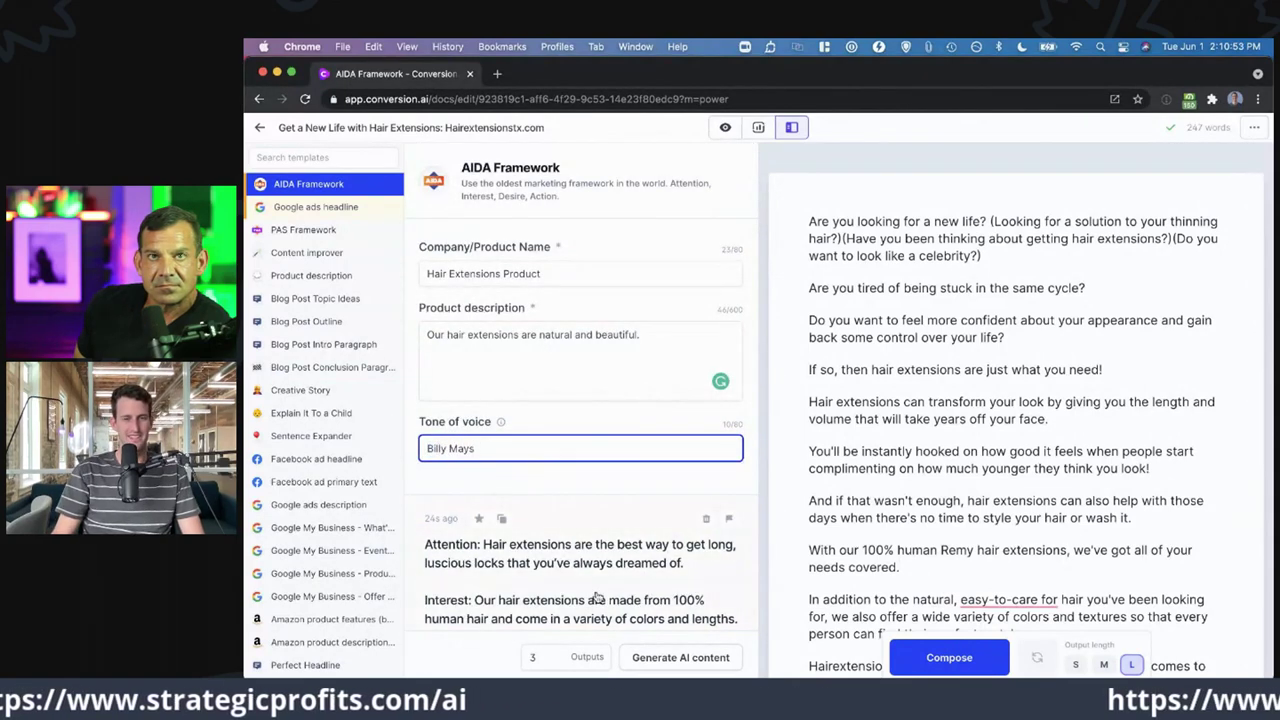
click(664, 659)
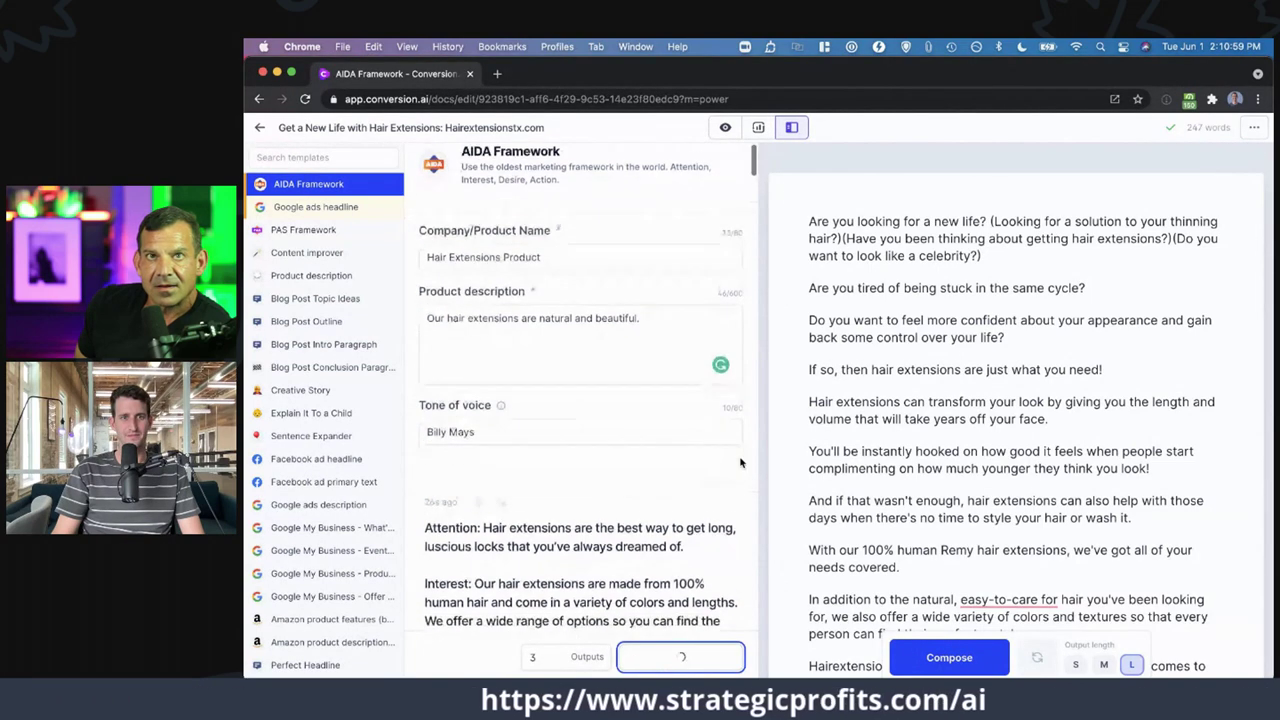
scroll(741, 460, down, 2)
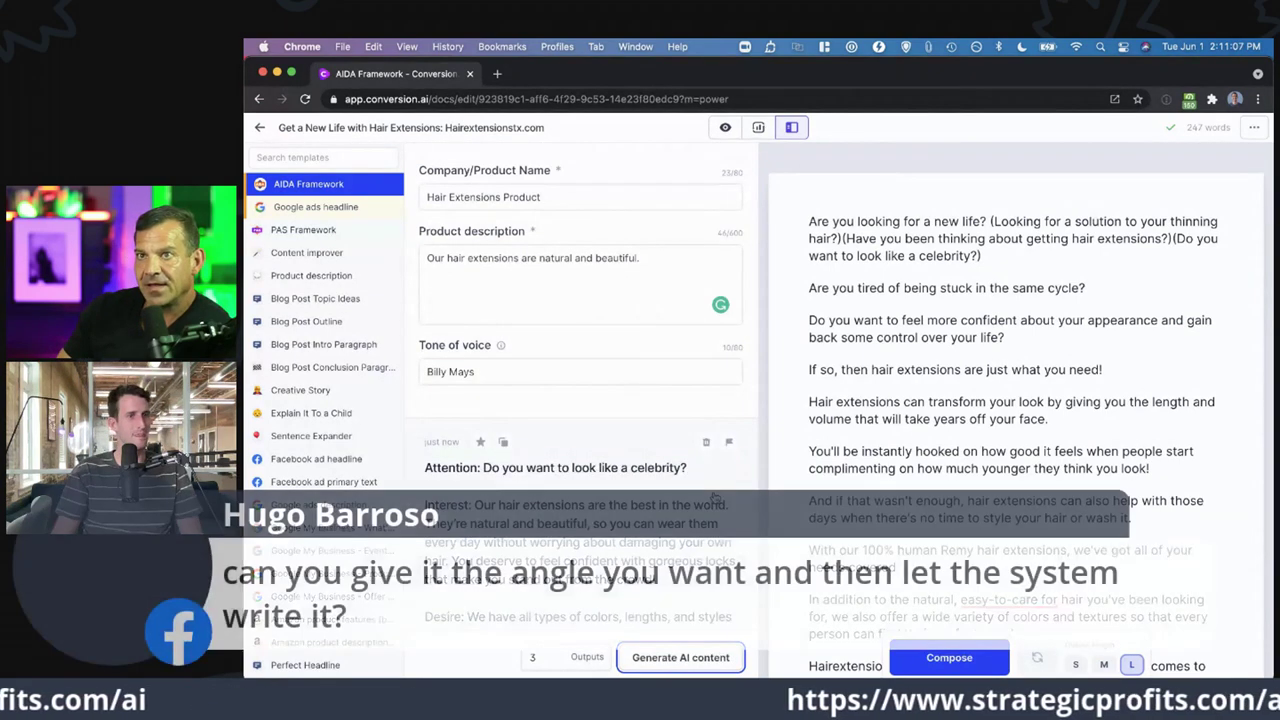
scroll(580, 320, down, 1)
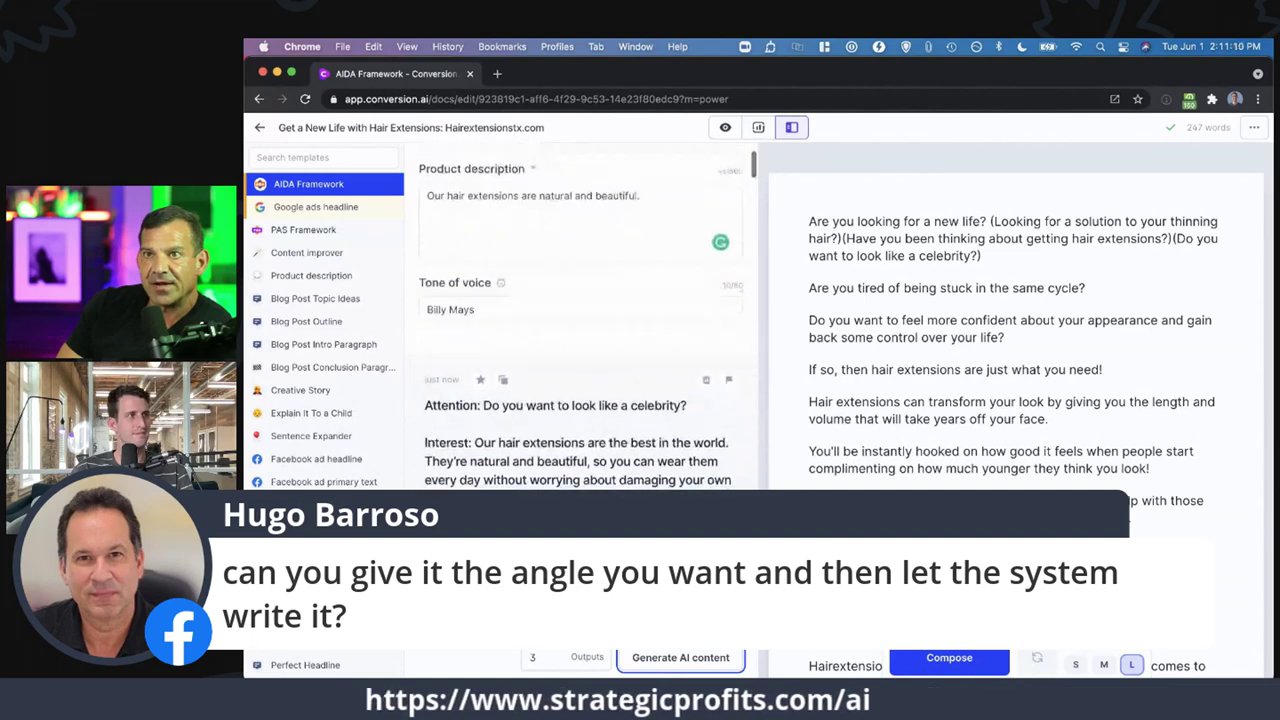
scroll(714, 497, down, 2)
scroll(714, 497, up, 5)
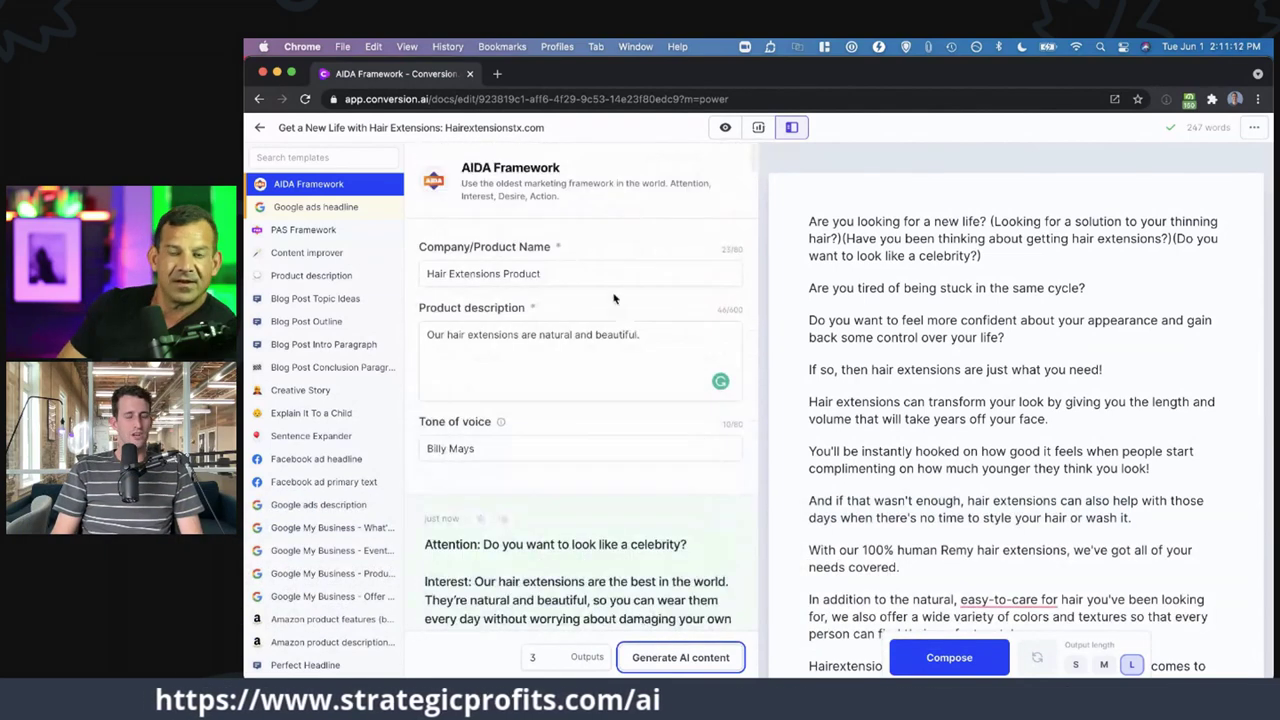
- Remove the closing period from the product description so it reads "Our hair extensions are natural and beautiful"
drag(642, 334, 381, 326)
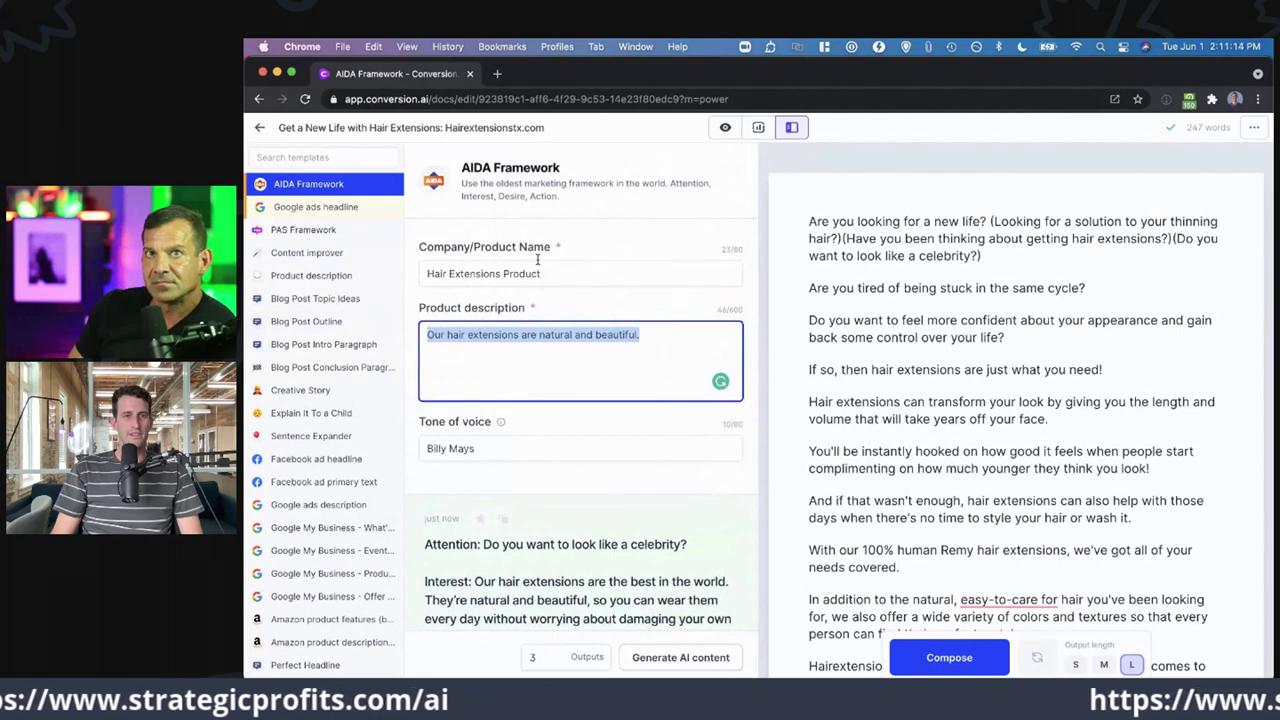
click(723, 371)
key(Up)
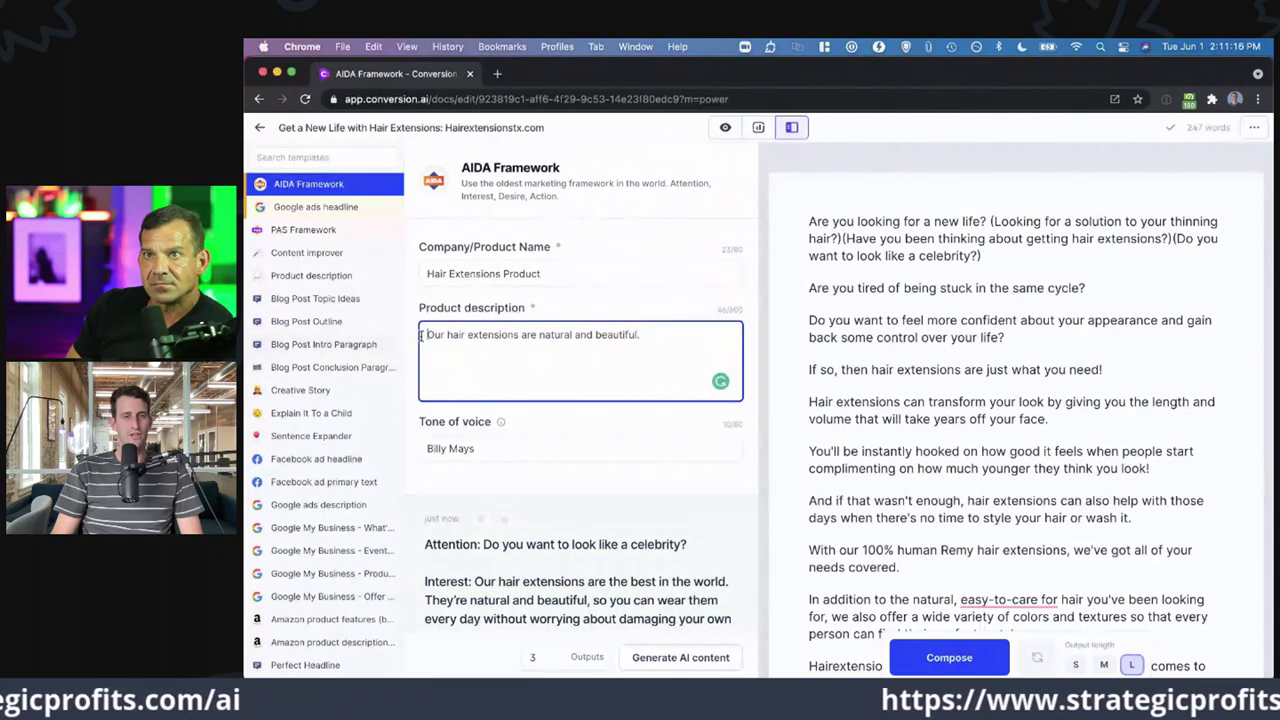
scroll(532, 456, down, 1)
scroll(455, 368, up, 1)
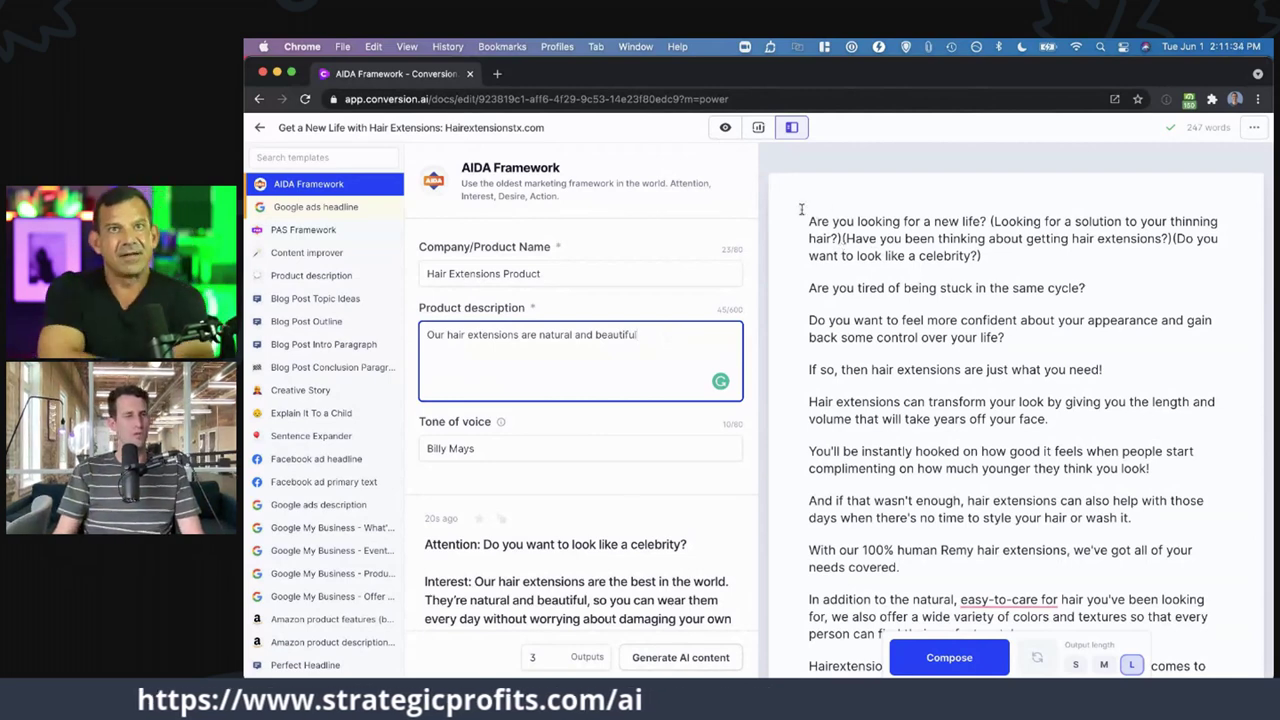
- Extend the company/product name to "Hair Extensions Product for Thinning Hair" to give the copy a specific angle
click(592, 271)
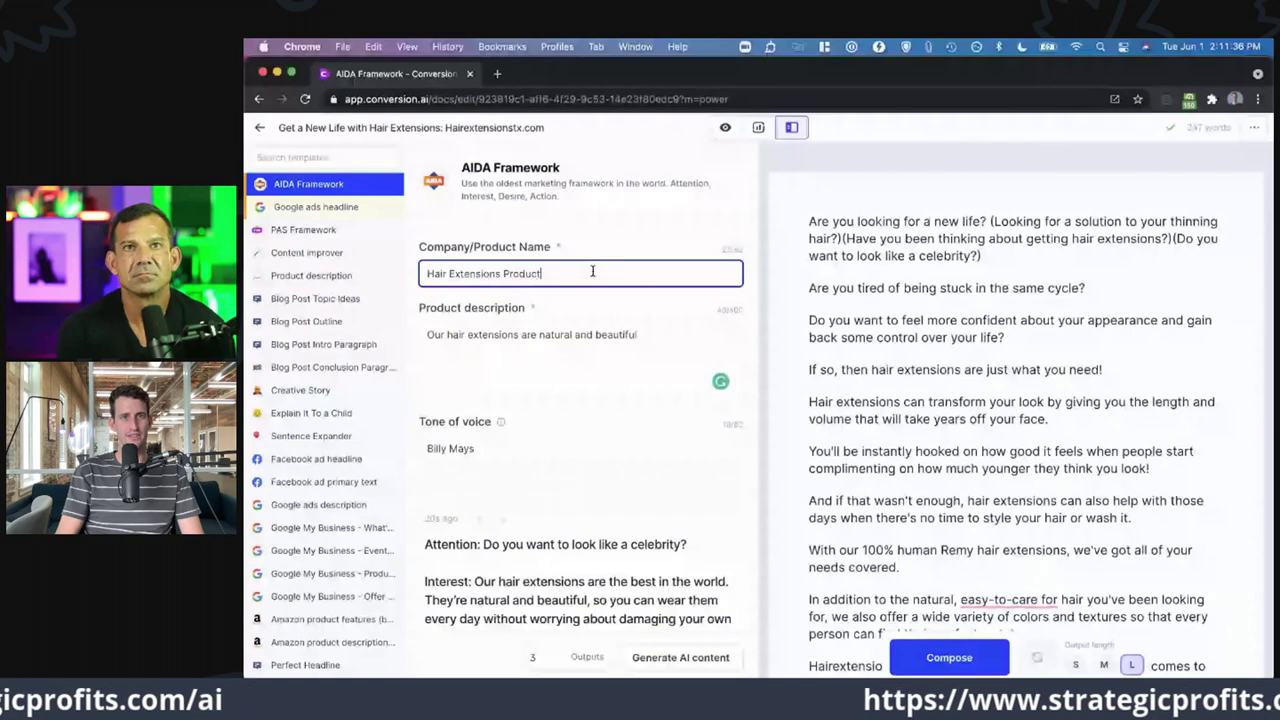
key(BackSpace)
text(t for Thinning Hair)
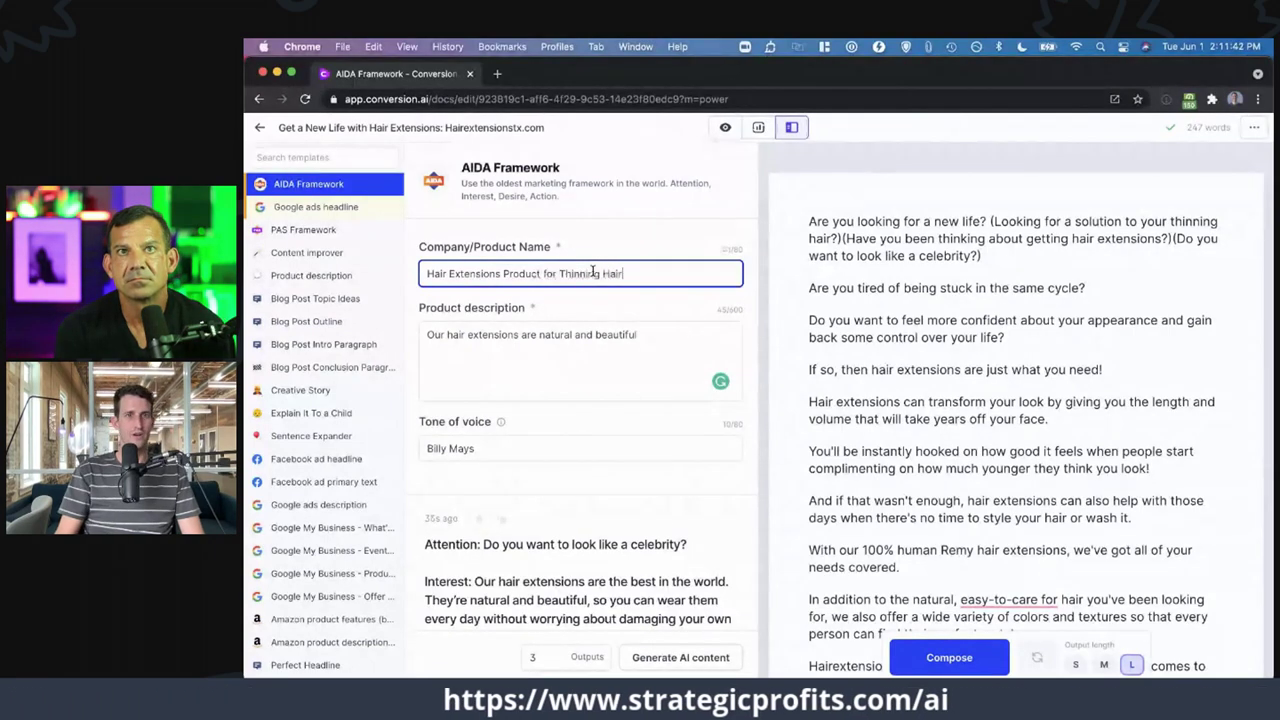
- Delete "for Thinning Hair" from the company/product name, leaving "Hair Extensions Product"
triple_click(634, 274)
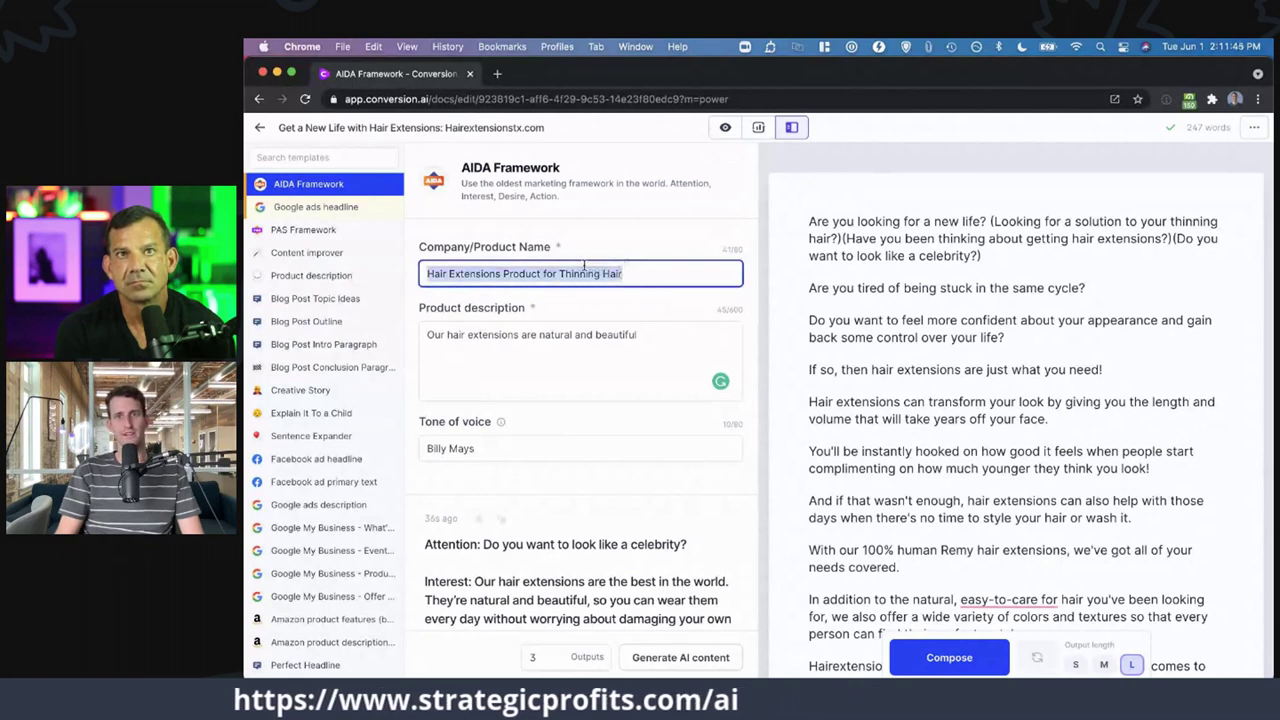
click(565, 270)
drag(634, 272, 545, 273)
key(BackSpace)
key(BackSpace)
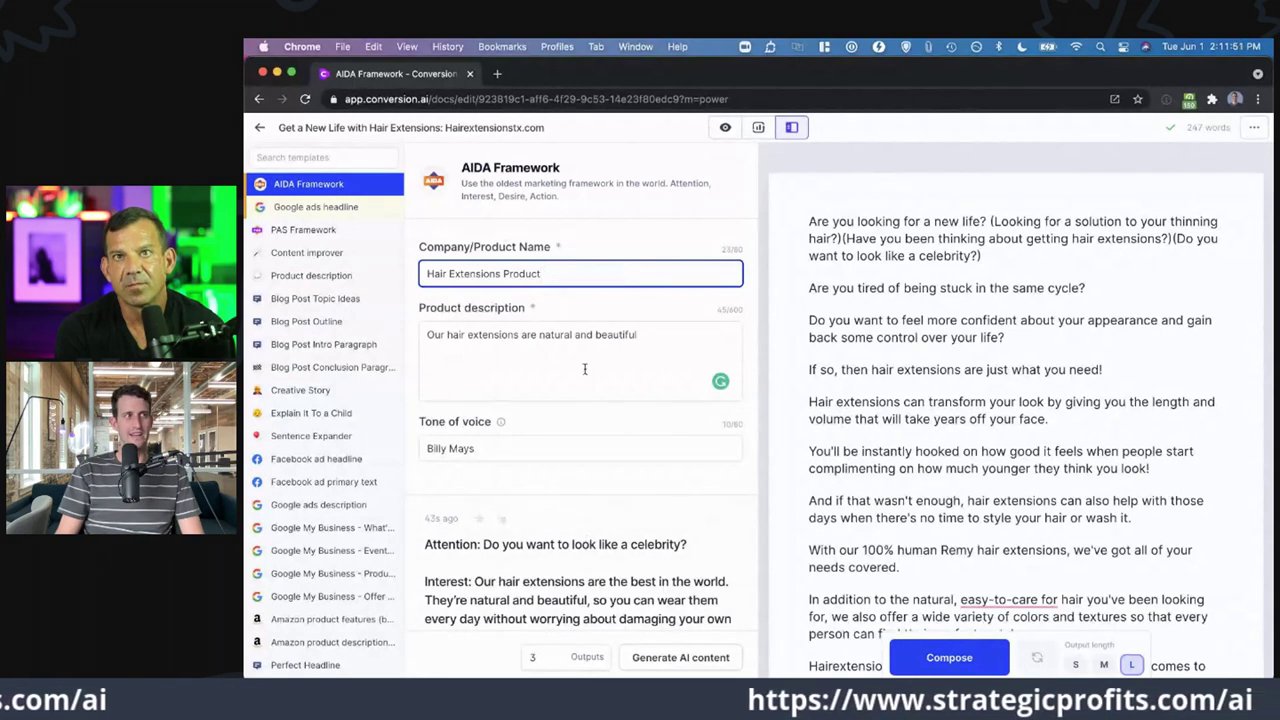
- Read through the three AIDA outputs written in the Billy Mays tone, comparing their attention, interest, desire and action parts
scroll(587, 379, down, 5)
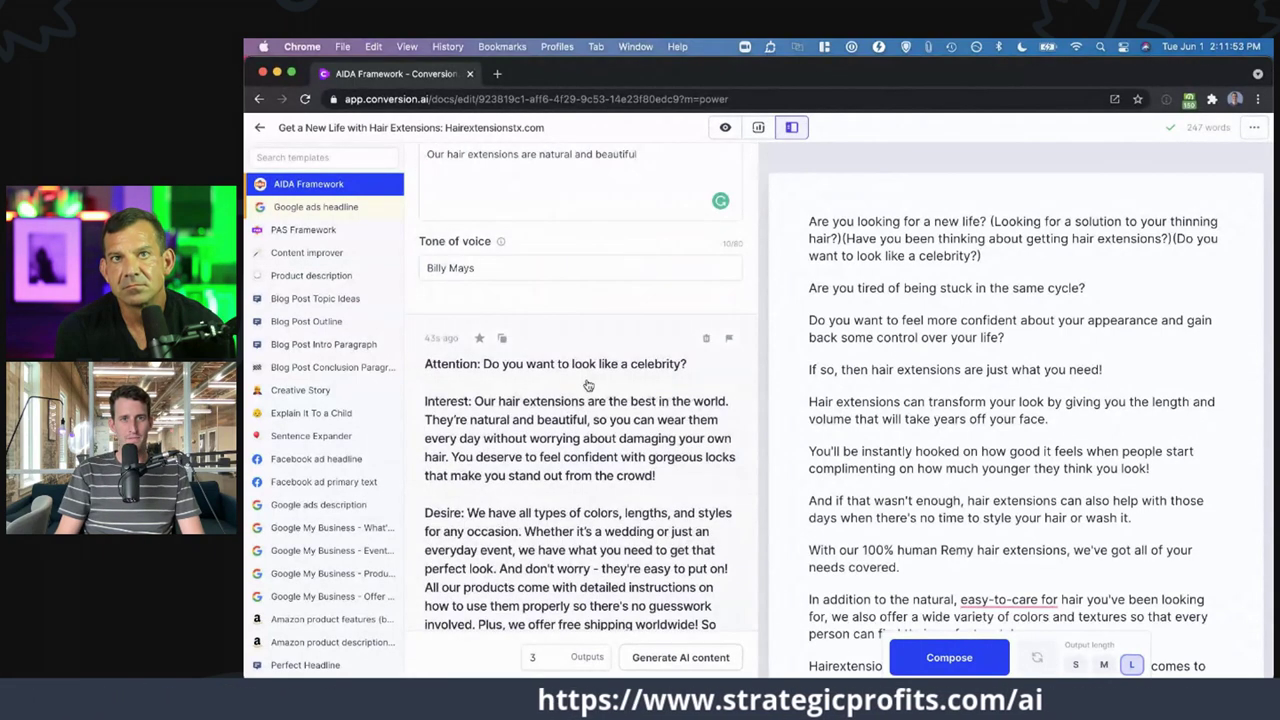
scroll(595, 430, down, 2)
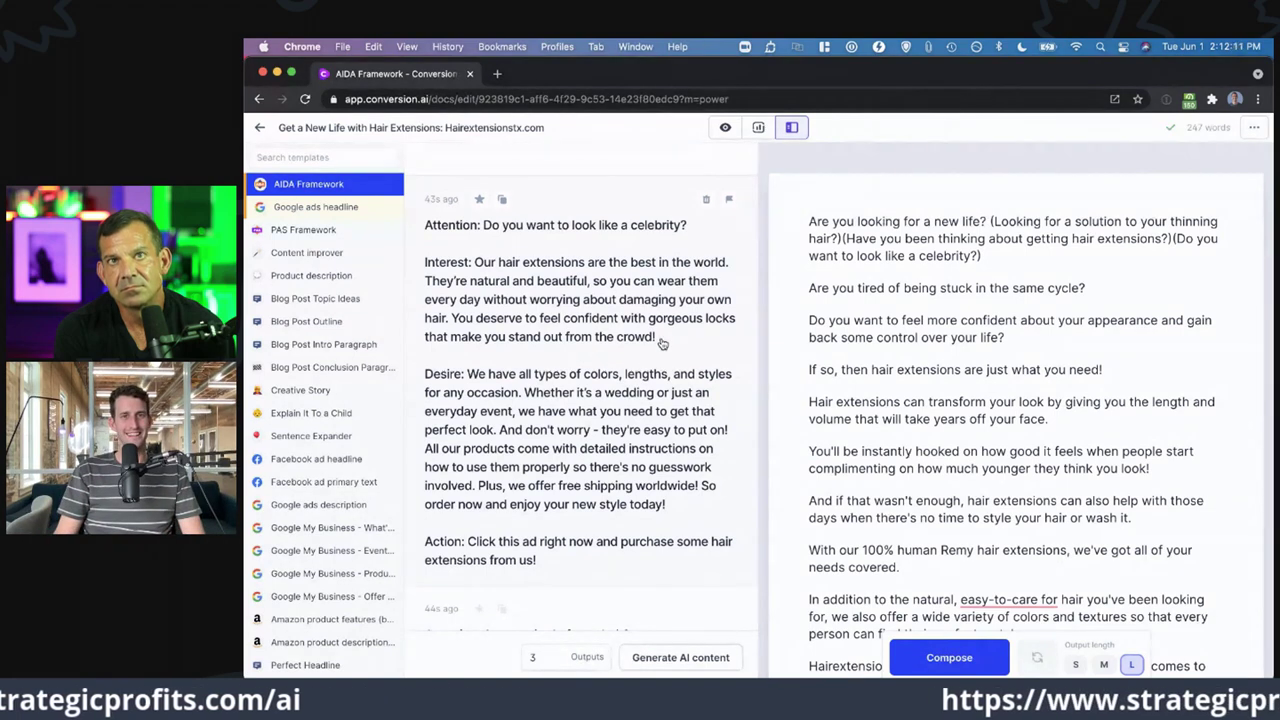
scroll(661, 343, down, 1)
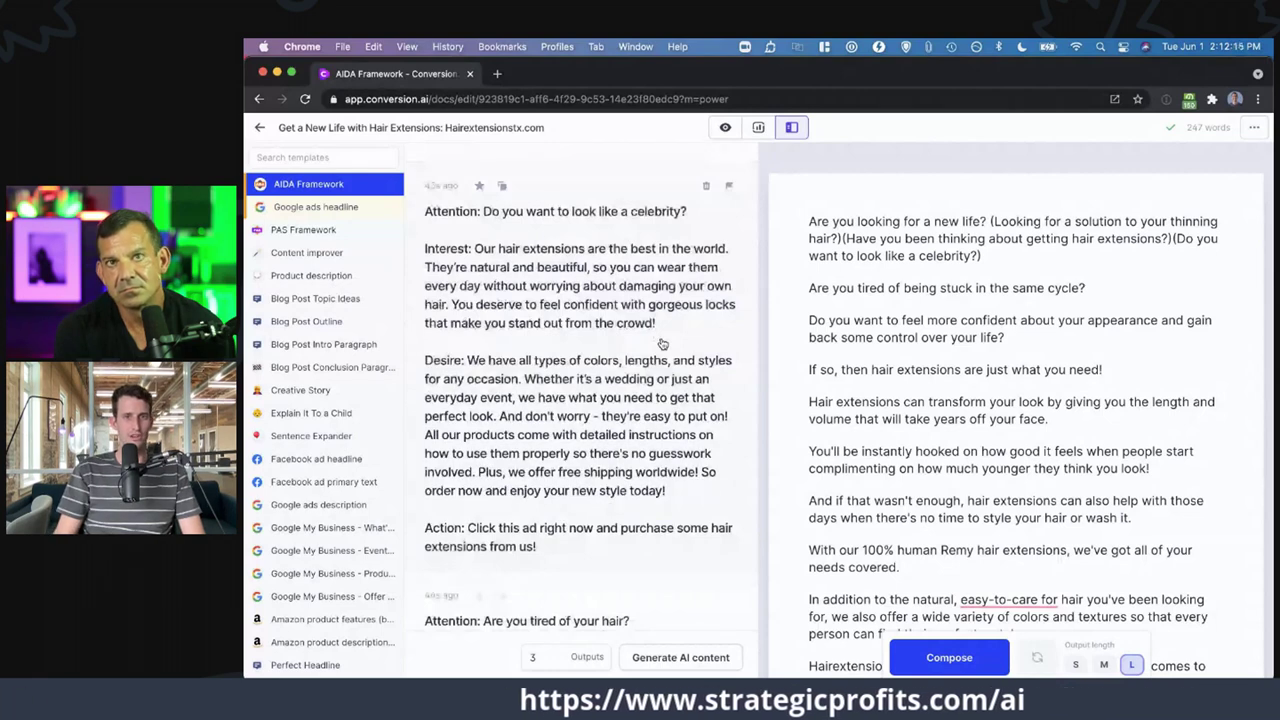
scroll(470, 380, down, 1)
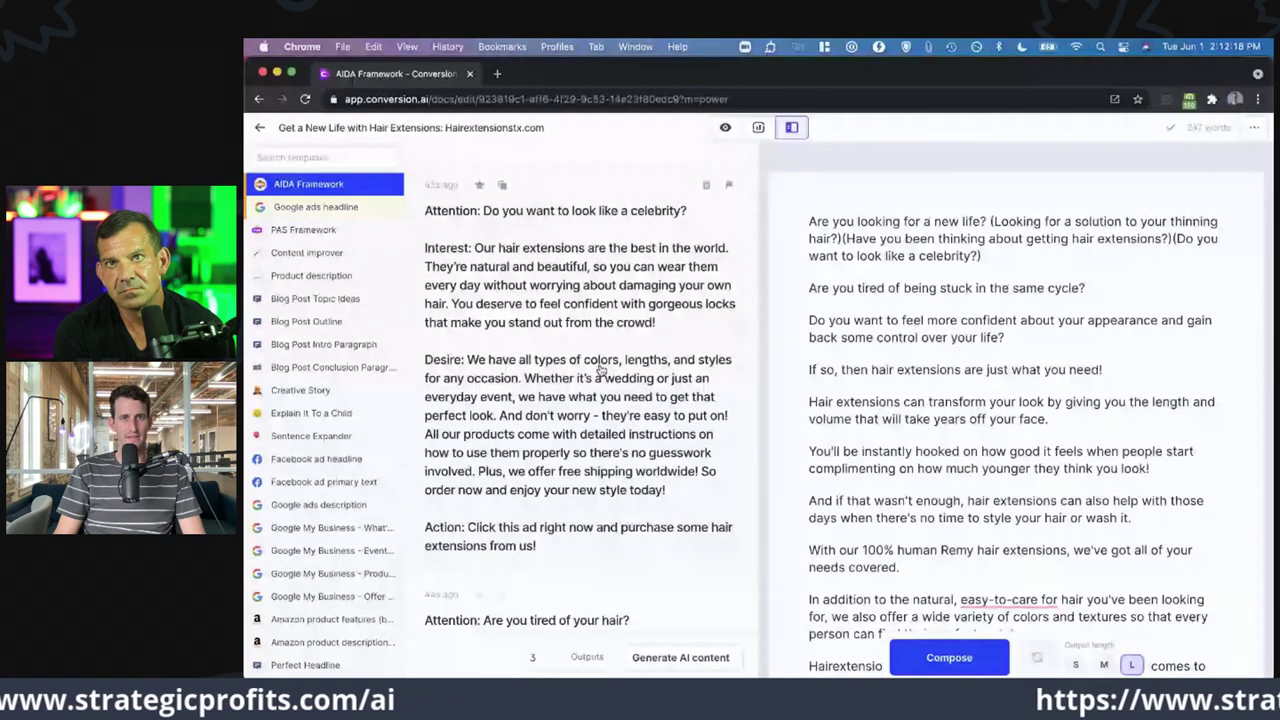
scroll(578, 502, down, 3)
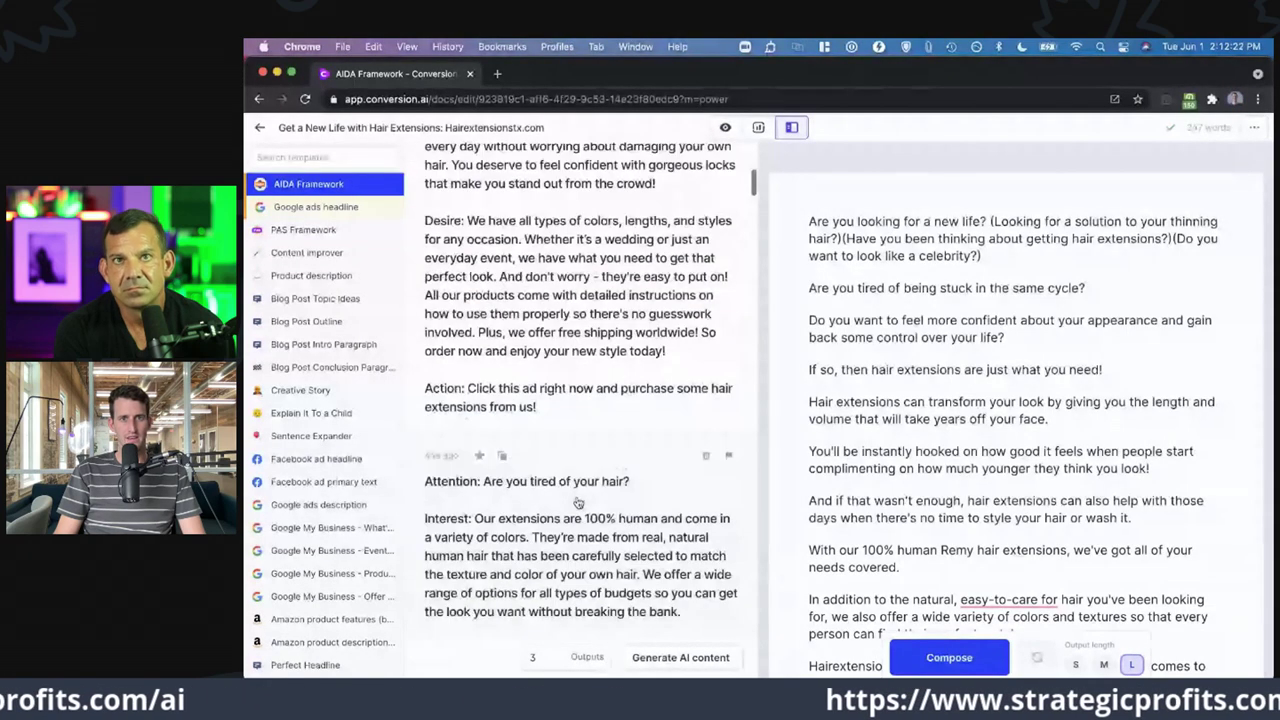
scroll(578, 502, down, 5)
scroll(640, 437, down, 5)
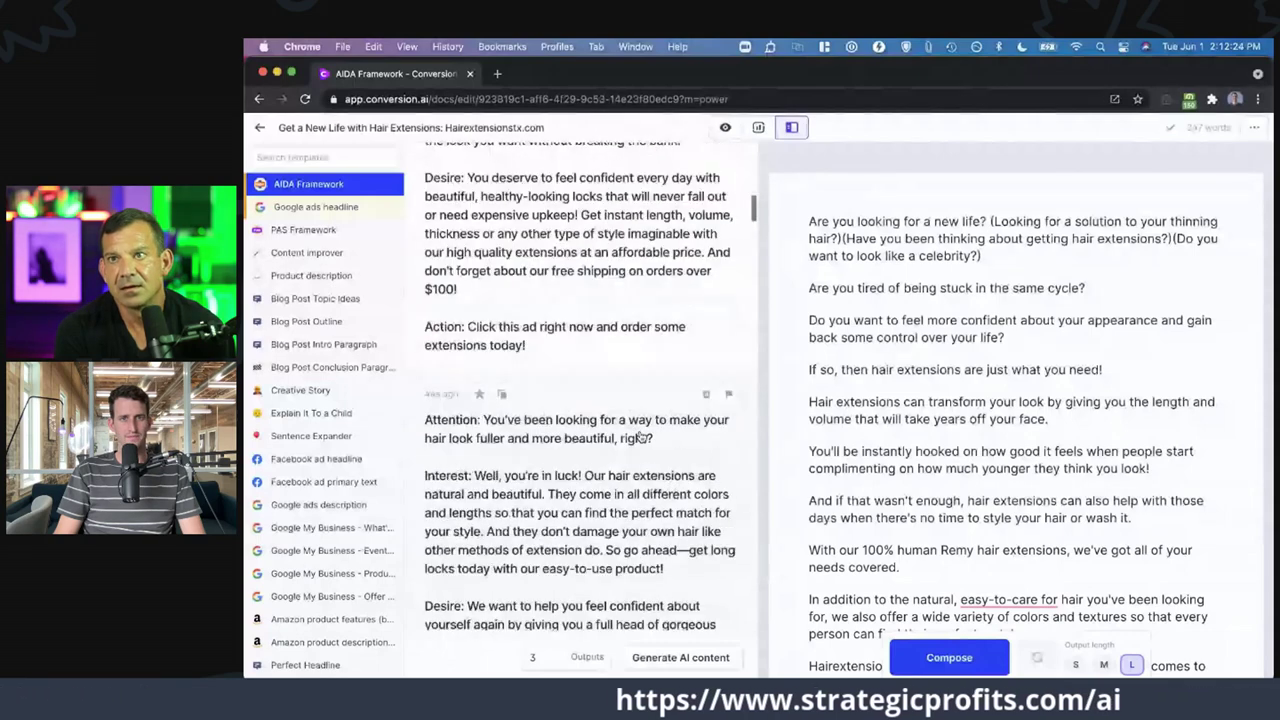
scroll(640, 437, down, 2)
scroll(628, 445, down, 2)
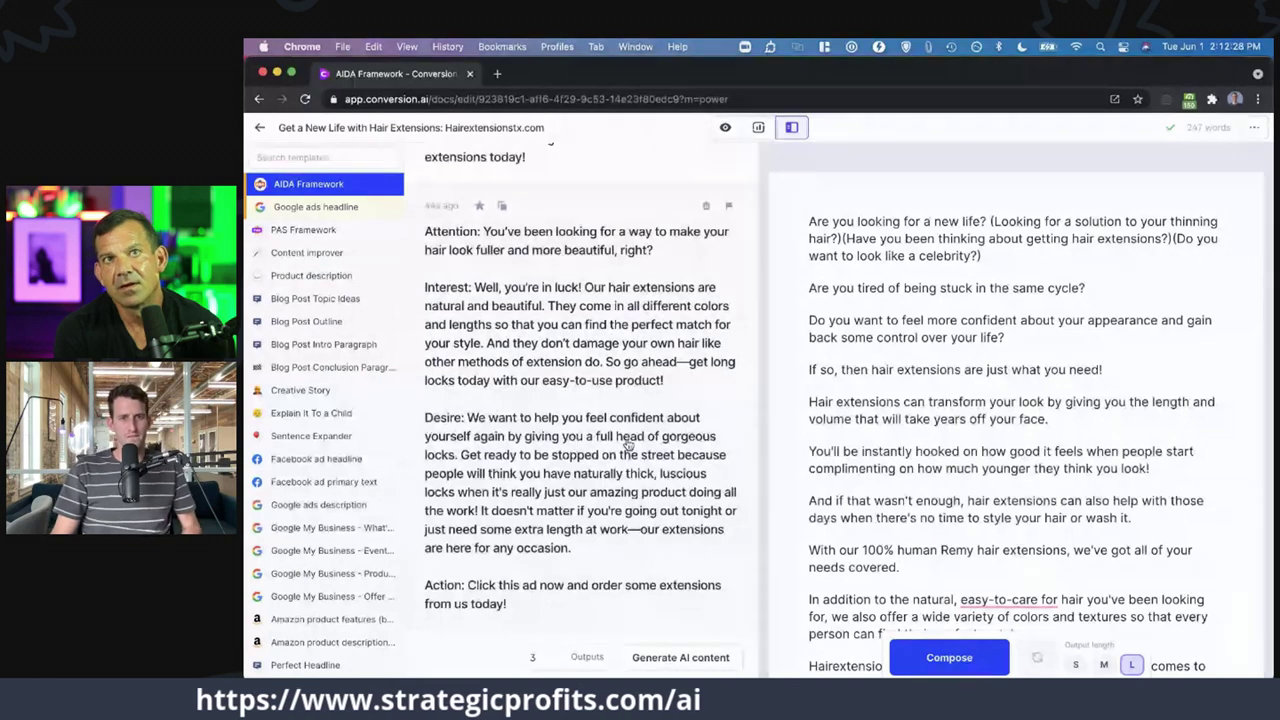
scroll(628, 445, down, 3)
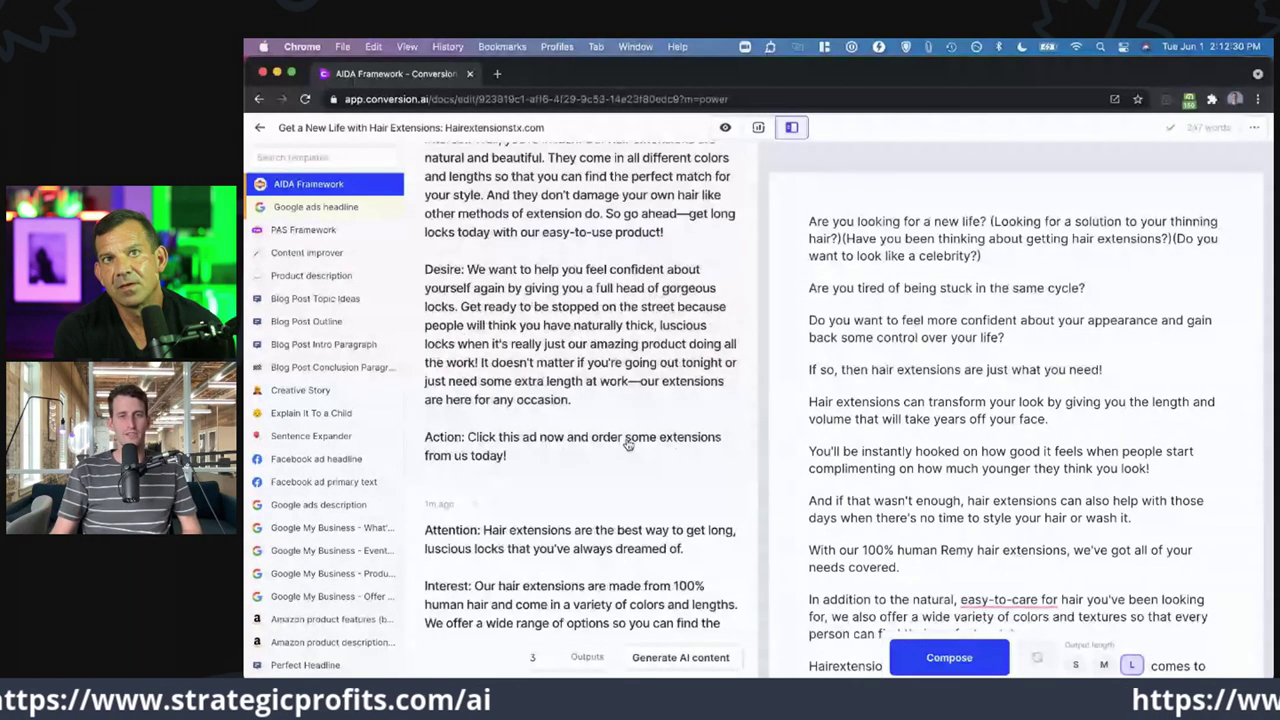
scroll(628, 445, up, 10)
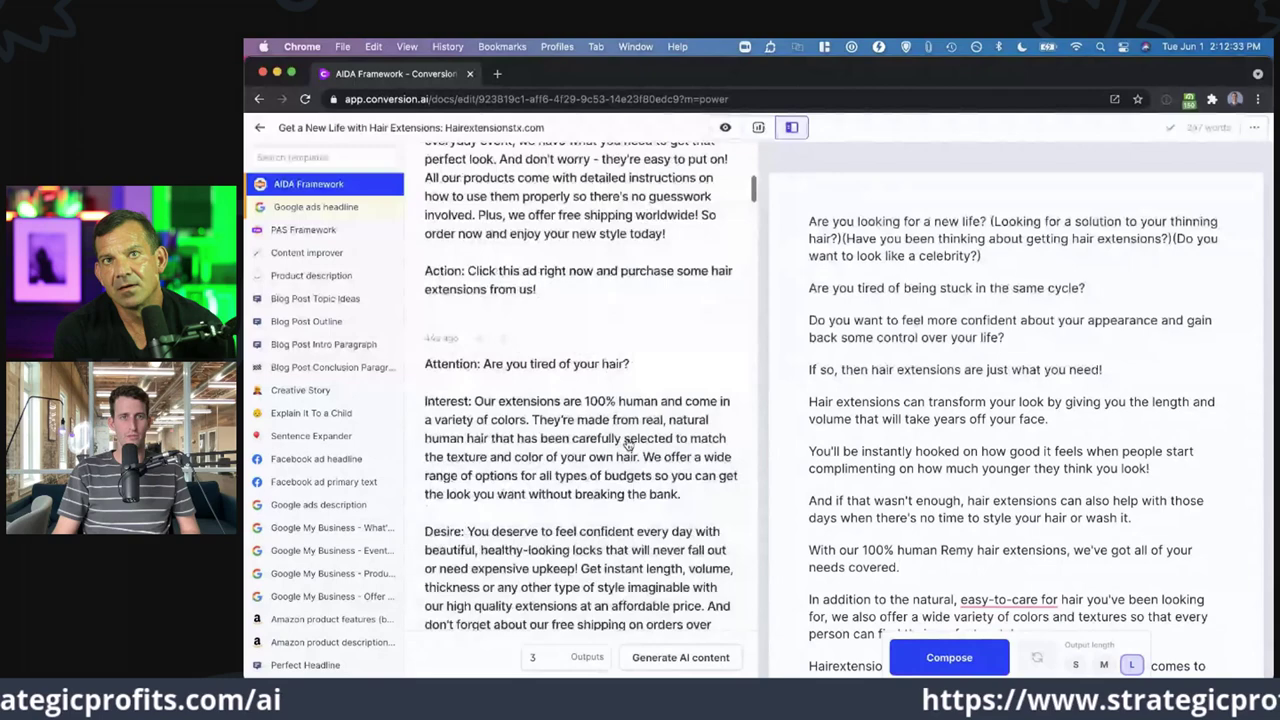
scroll(628, 445, up, 4)
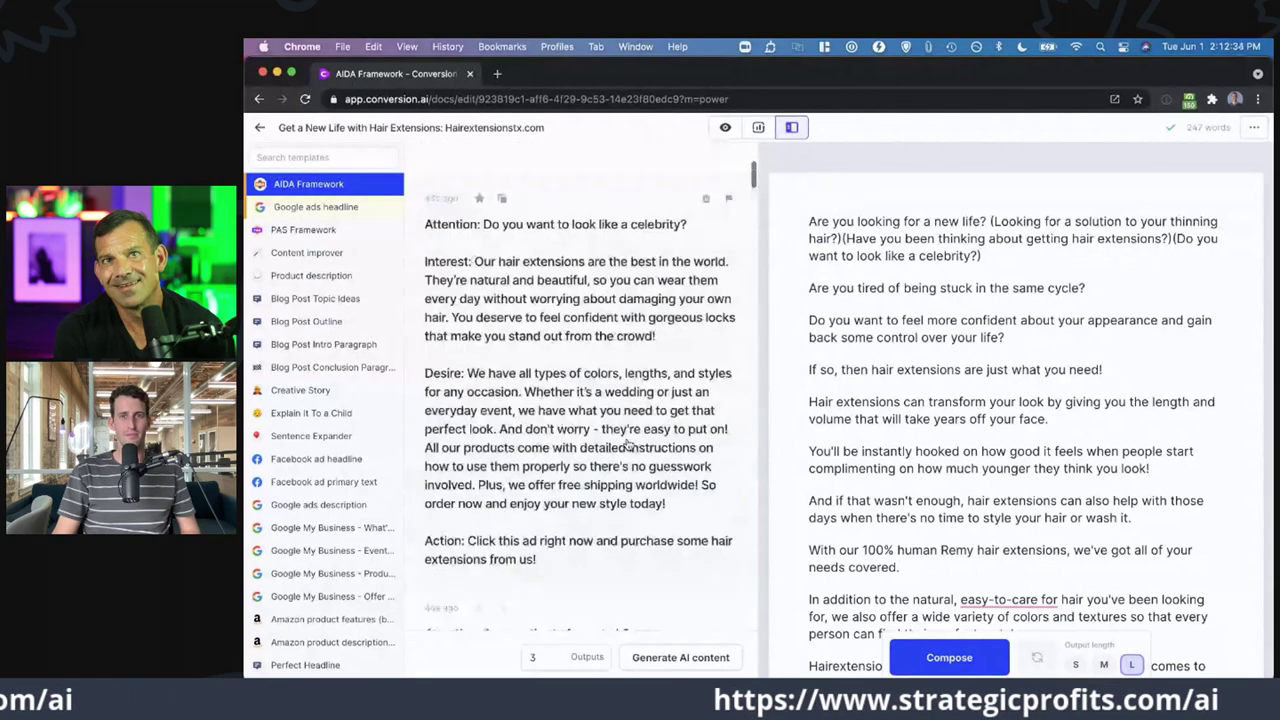
- Return to the AIDA input form and review the hair extensions ad from its opening hooks to its call to action
scroll(628, 445, up, 5)
click(514, 385)
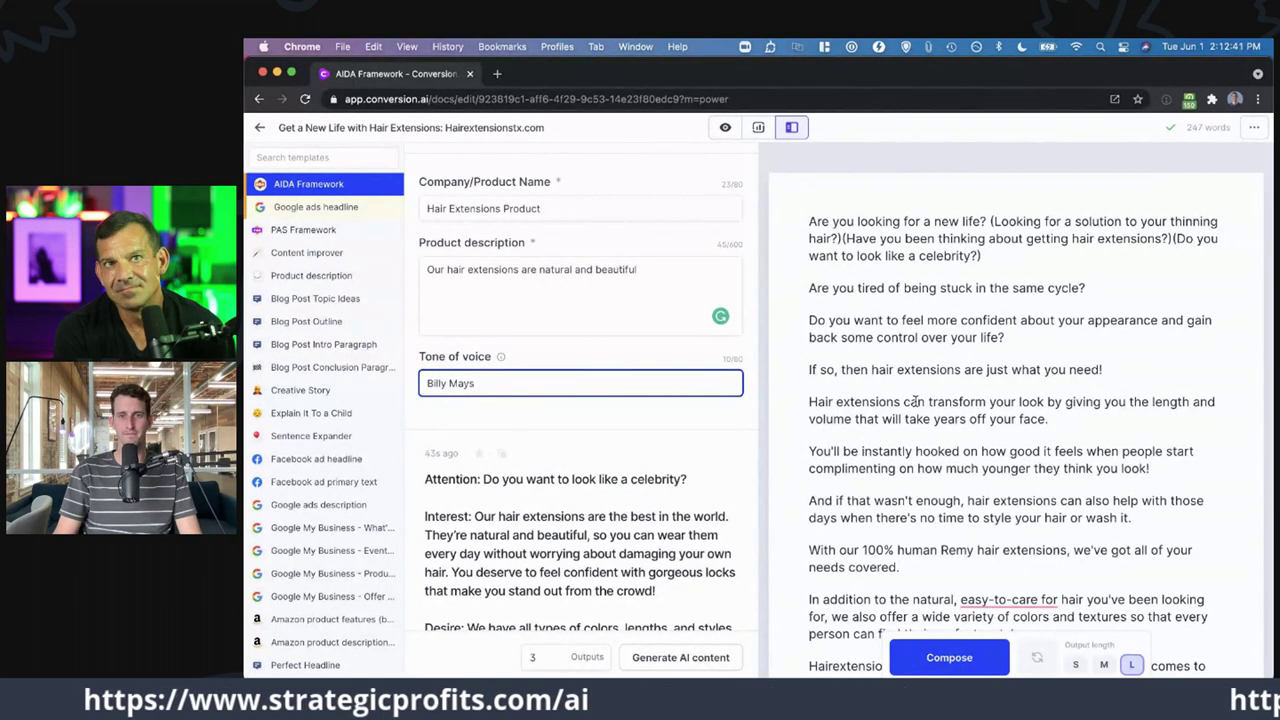
scroll(915, 401, down, 3)
scroll(915, 401, up, 3)
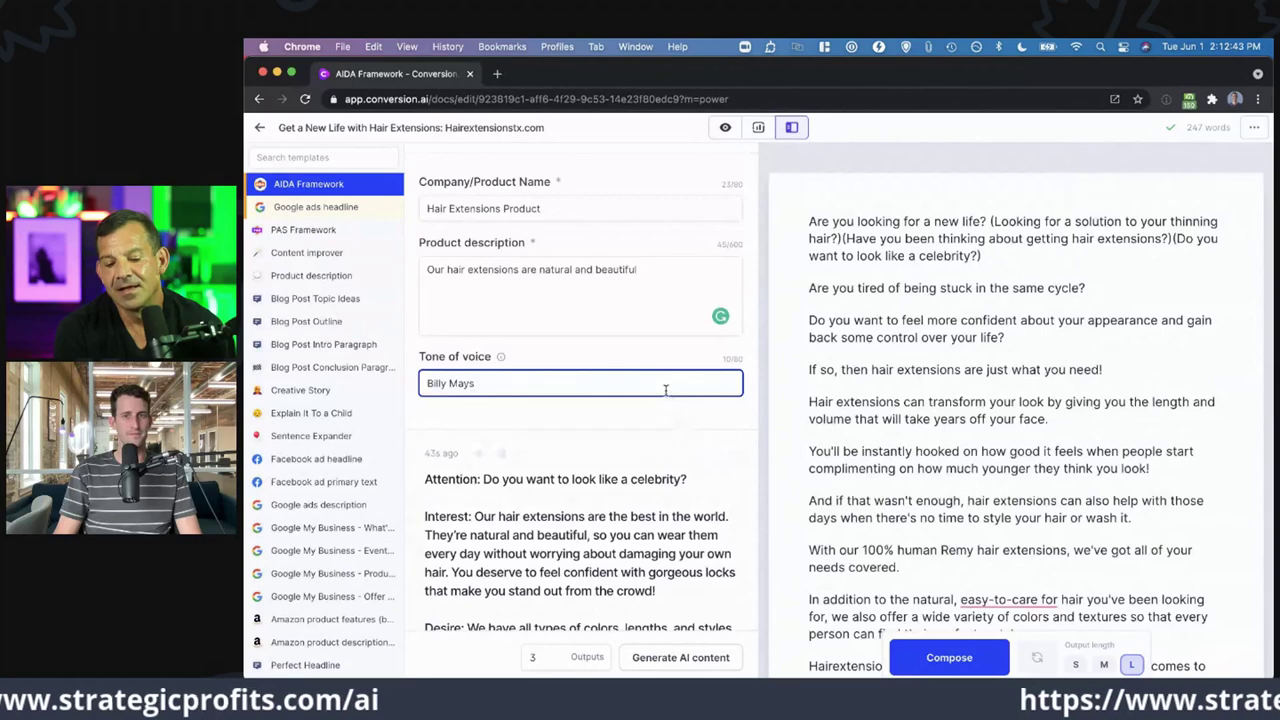
scroll(820, 387, down, 4)
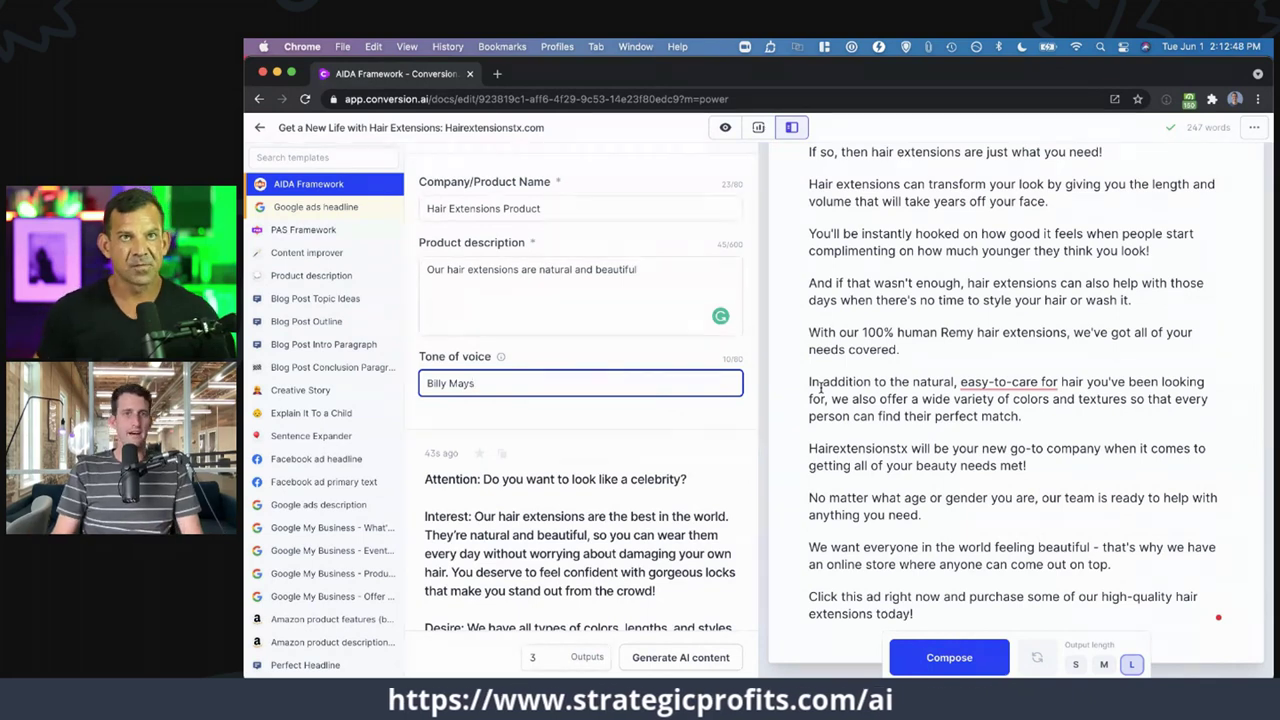
scroll(834, 373, up, 4)
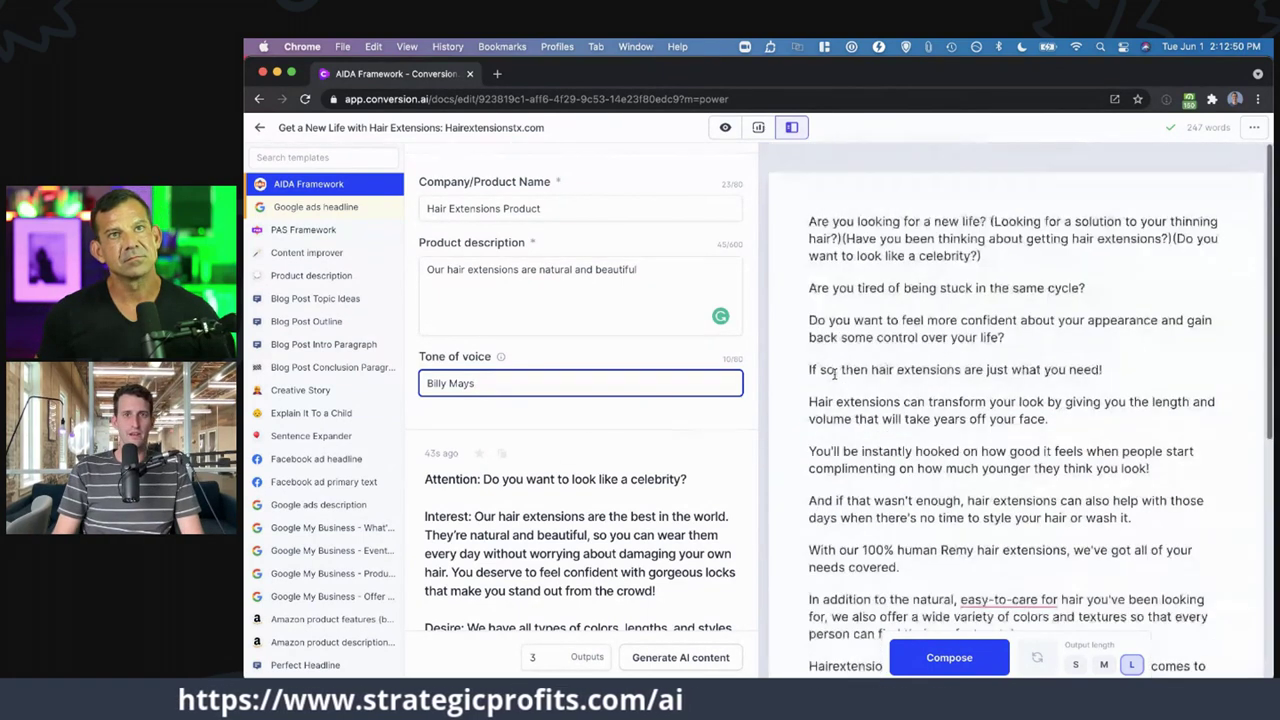
click(667, 158)
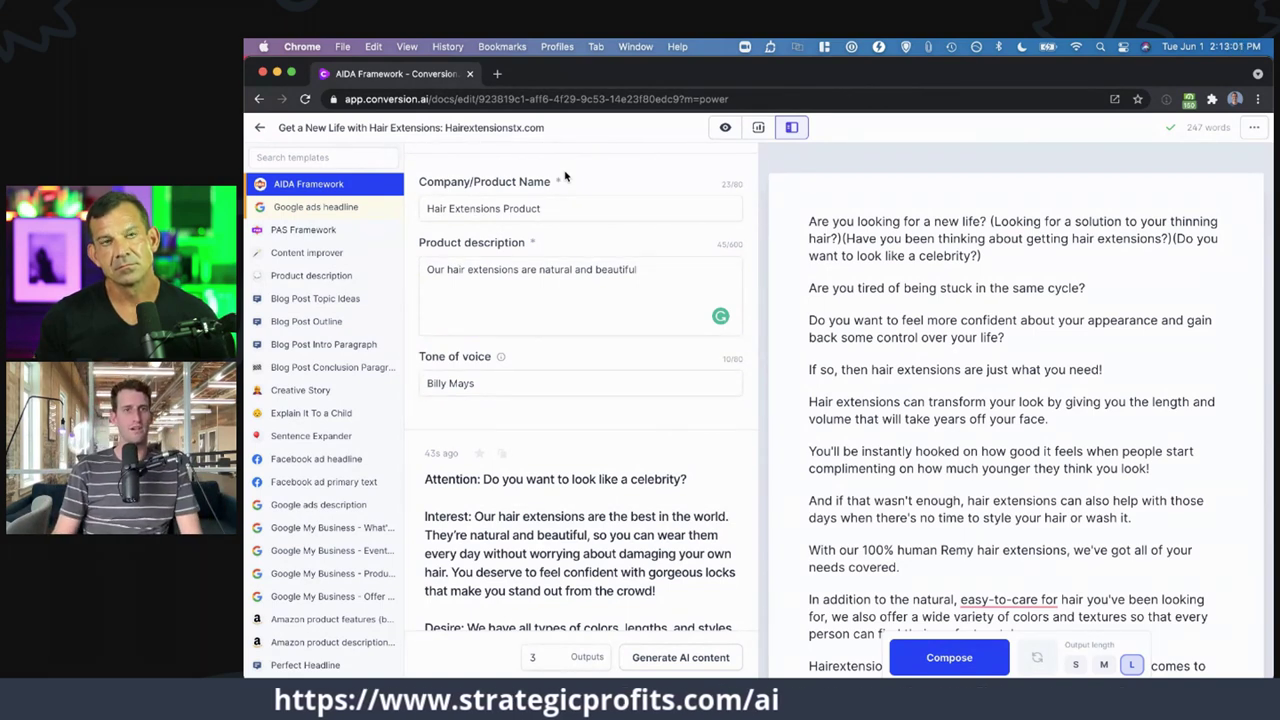
- Open the "Single Grain - A Copywriting Agency" document from the documents list and highlight its Attention sentence
click(256, 127)
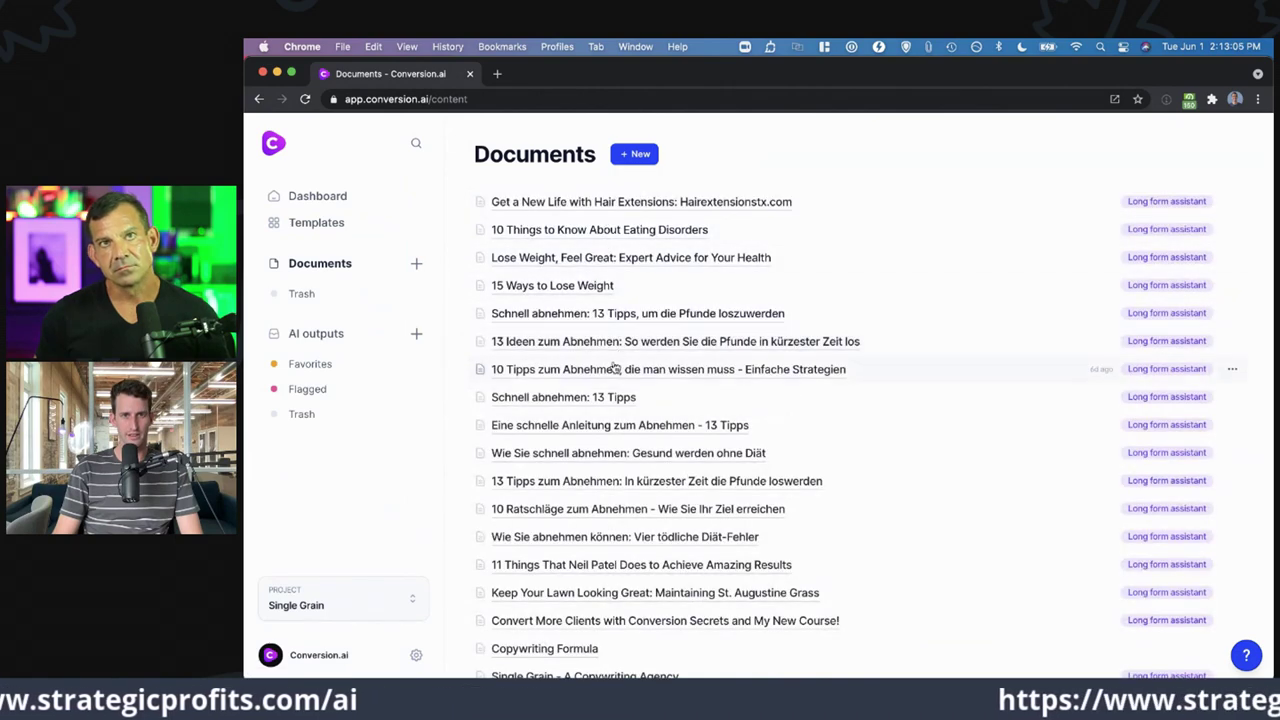
scroll(621, 530, down, 2)
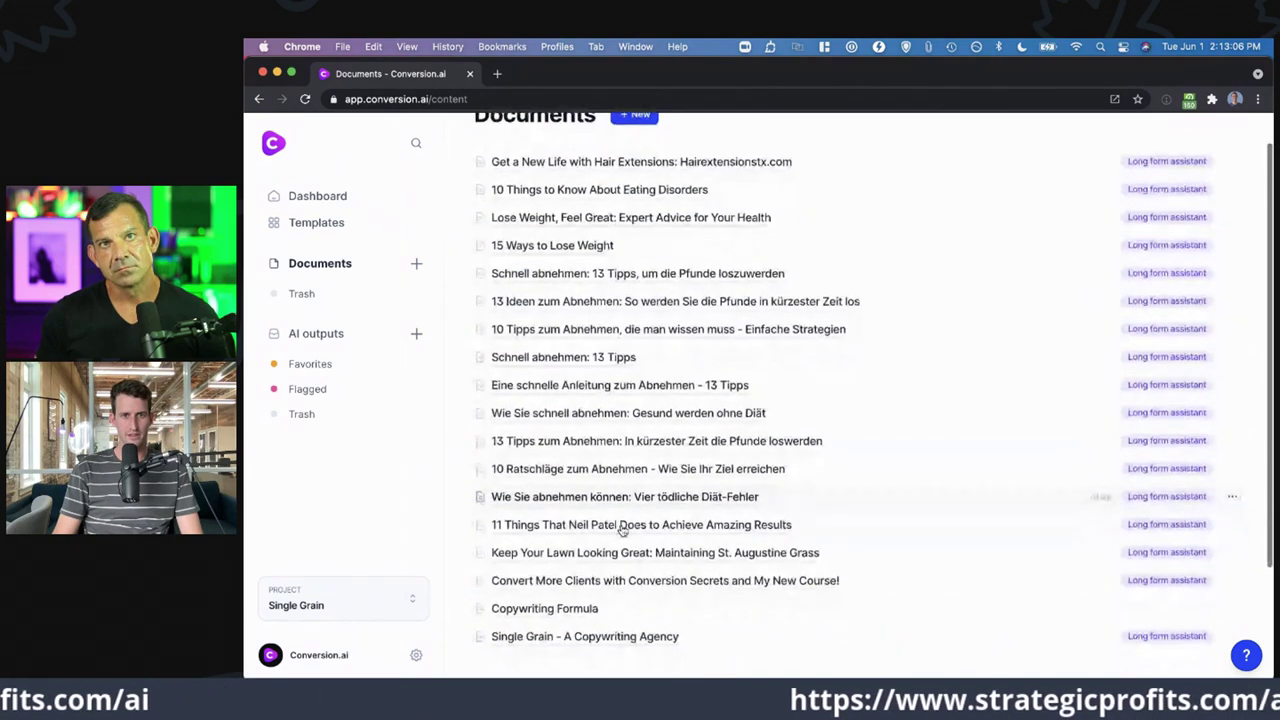
click(620, 608)
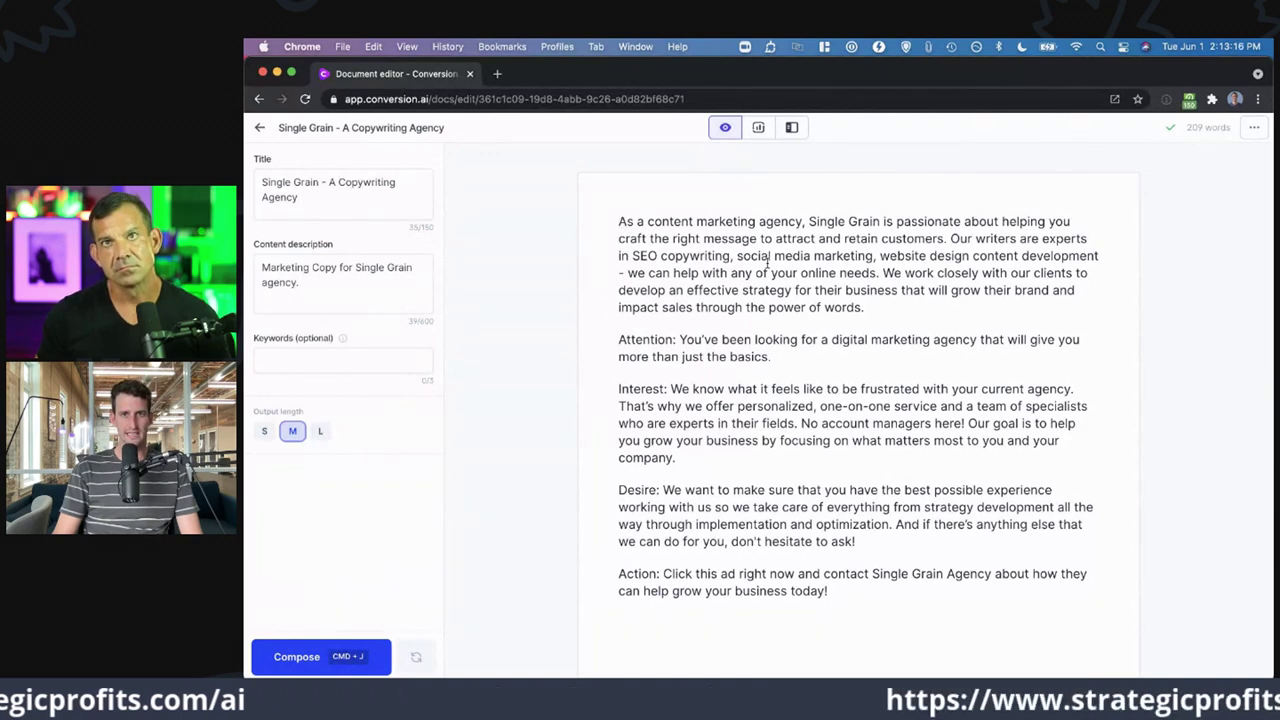
drag(771, 357, 680, 340)
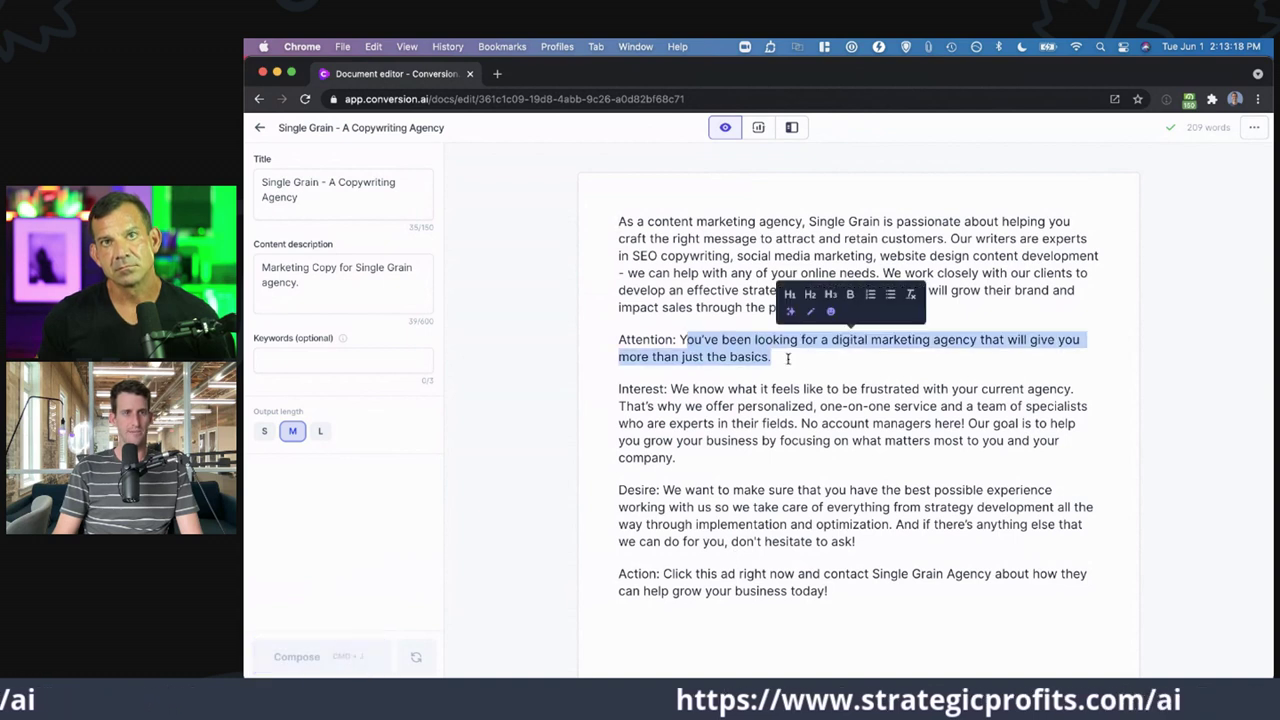
- Read through the Interest, Desire and Action parts of the Single Grain copy
click(771, 357)
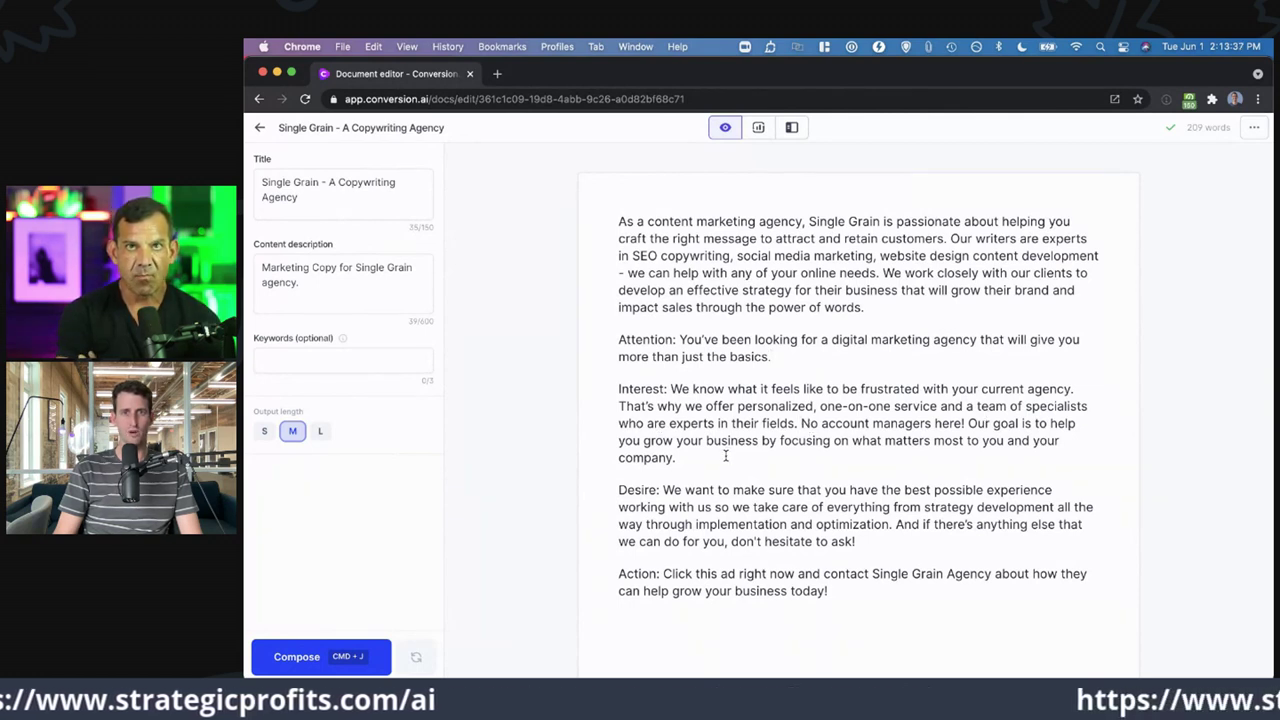
scroll(726, 456, down, 2)
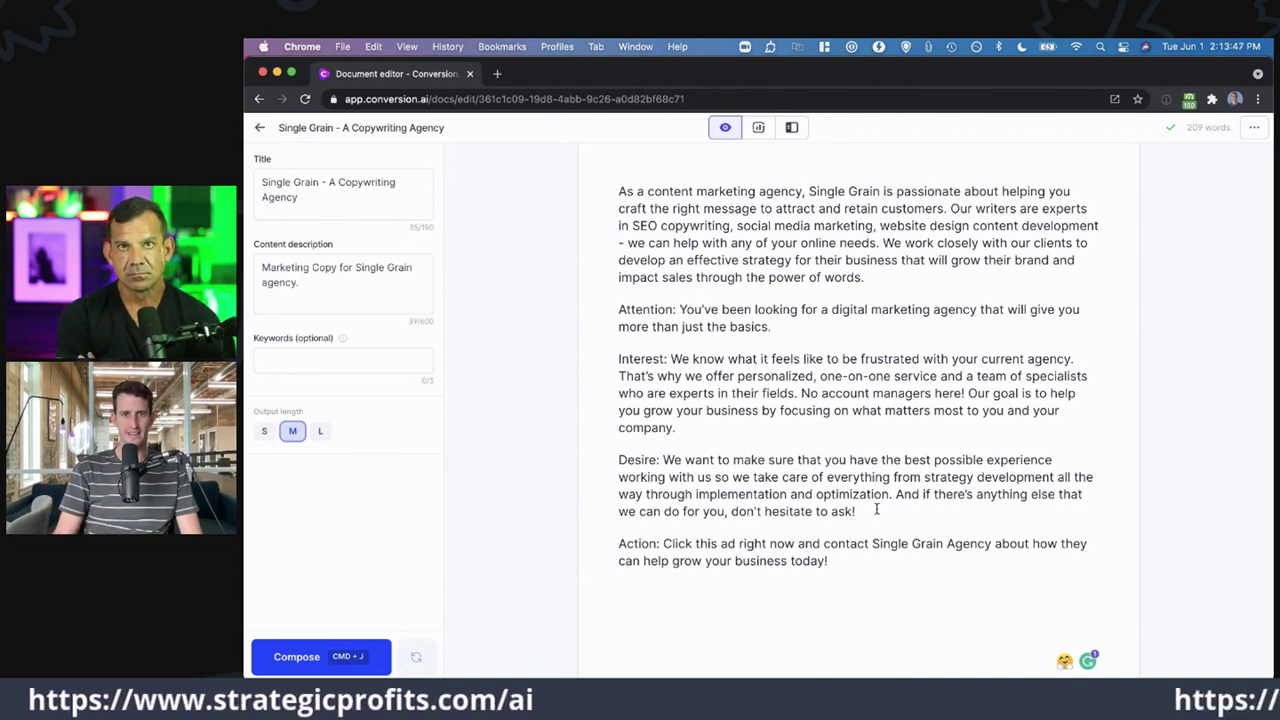
scroll(803, 578, up, 2)
drag(803, 578, 716, 513)
click(683, 405)
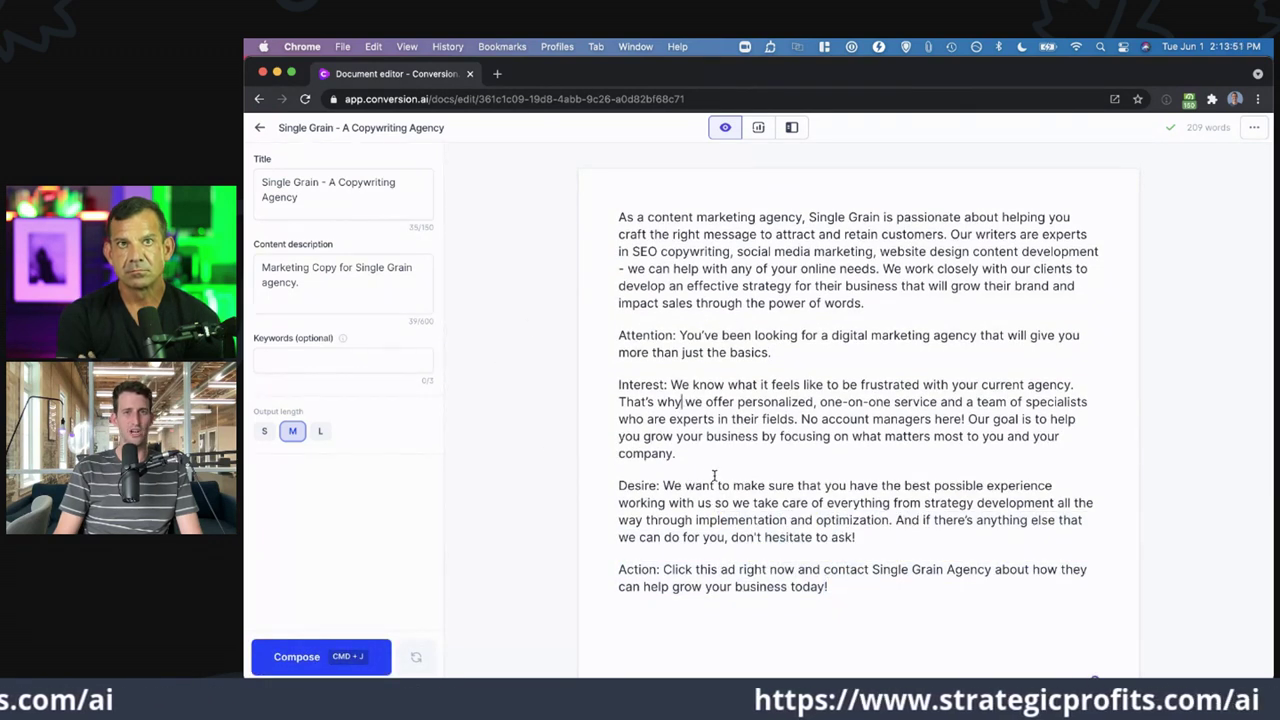
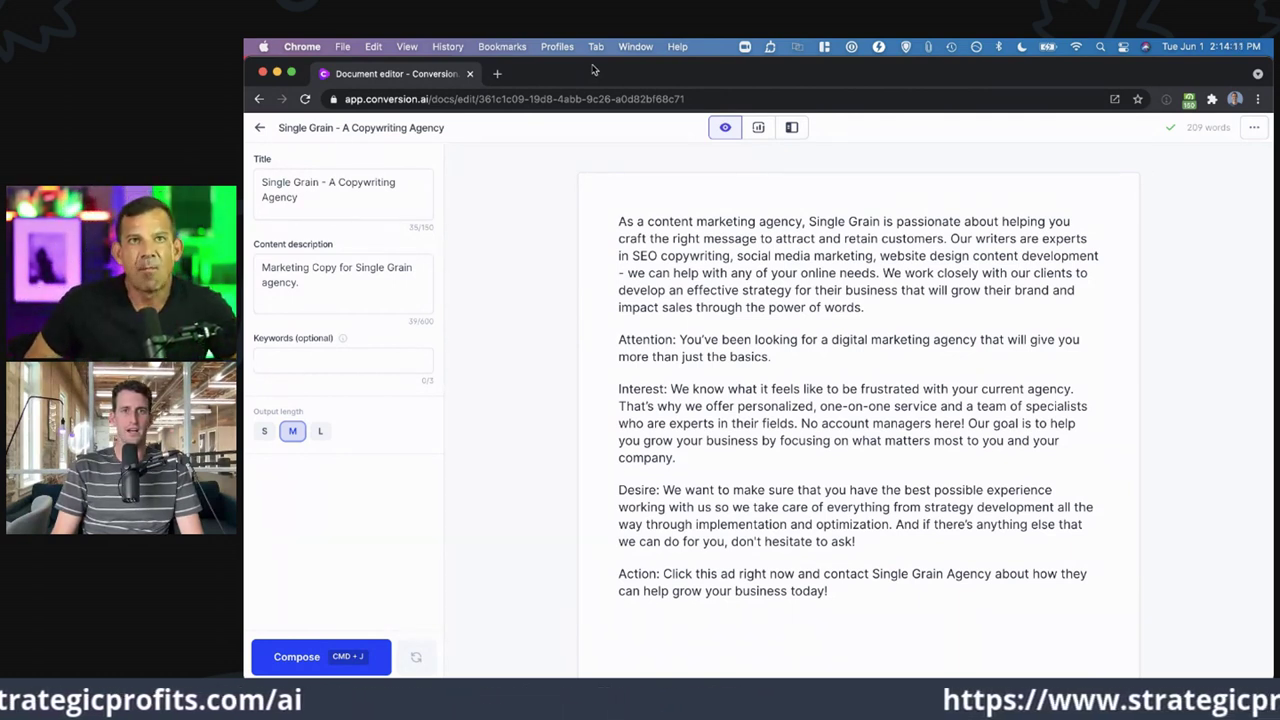
- Reopen the "Get a New Life with Hair Extensions: Hairextensionstx.com" document from the documents list and skim its ad copy
click(258, 131)
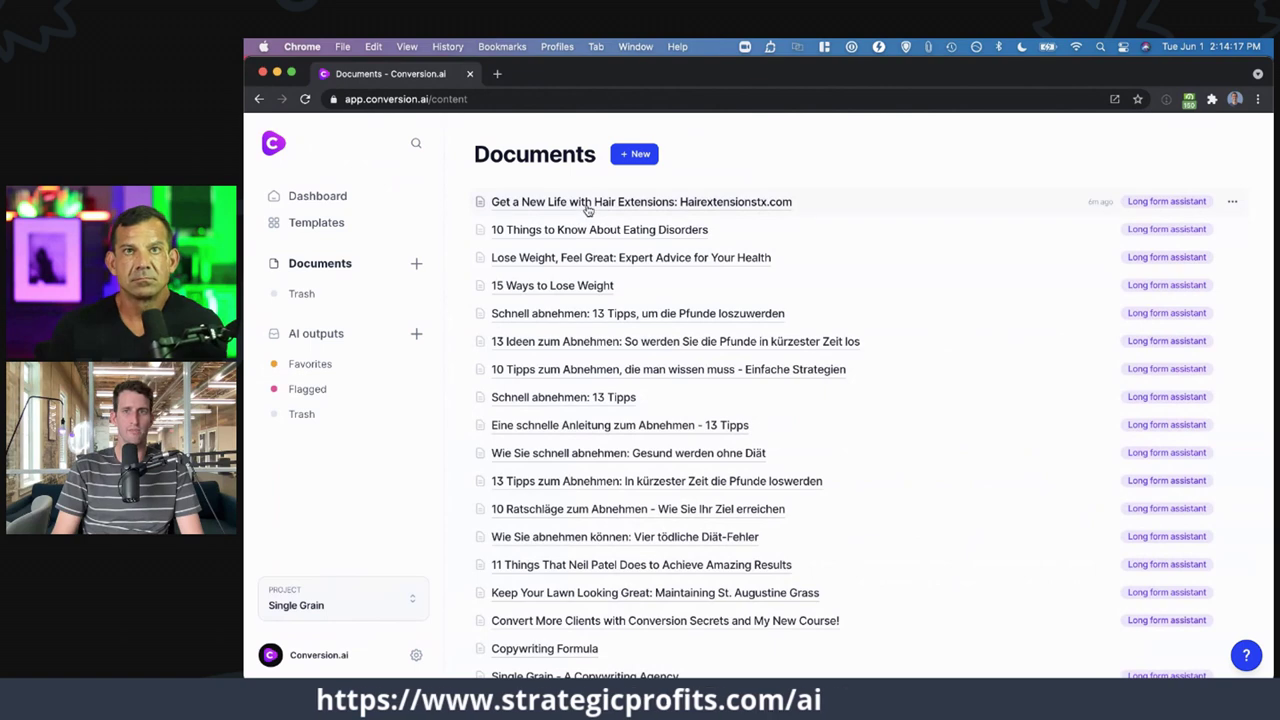
click(588, 205)
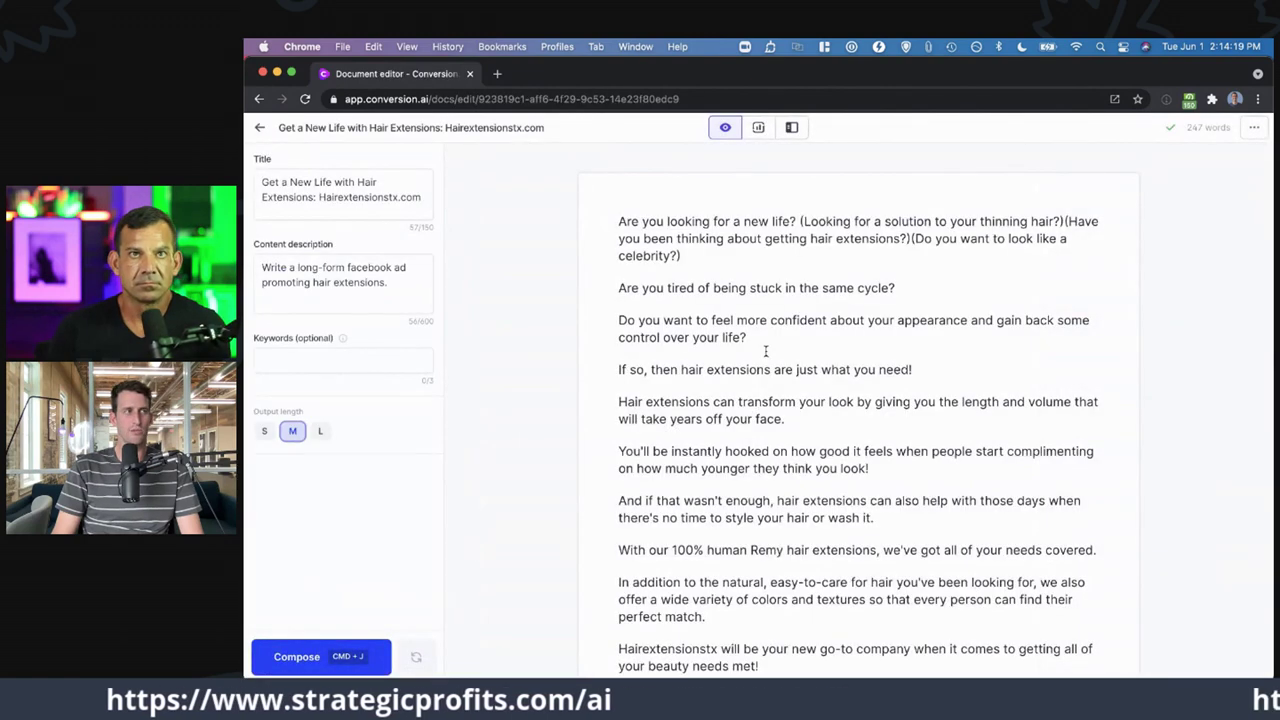
scroll(766, 351, down, 5)
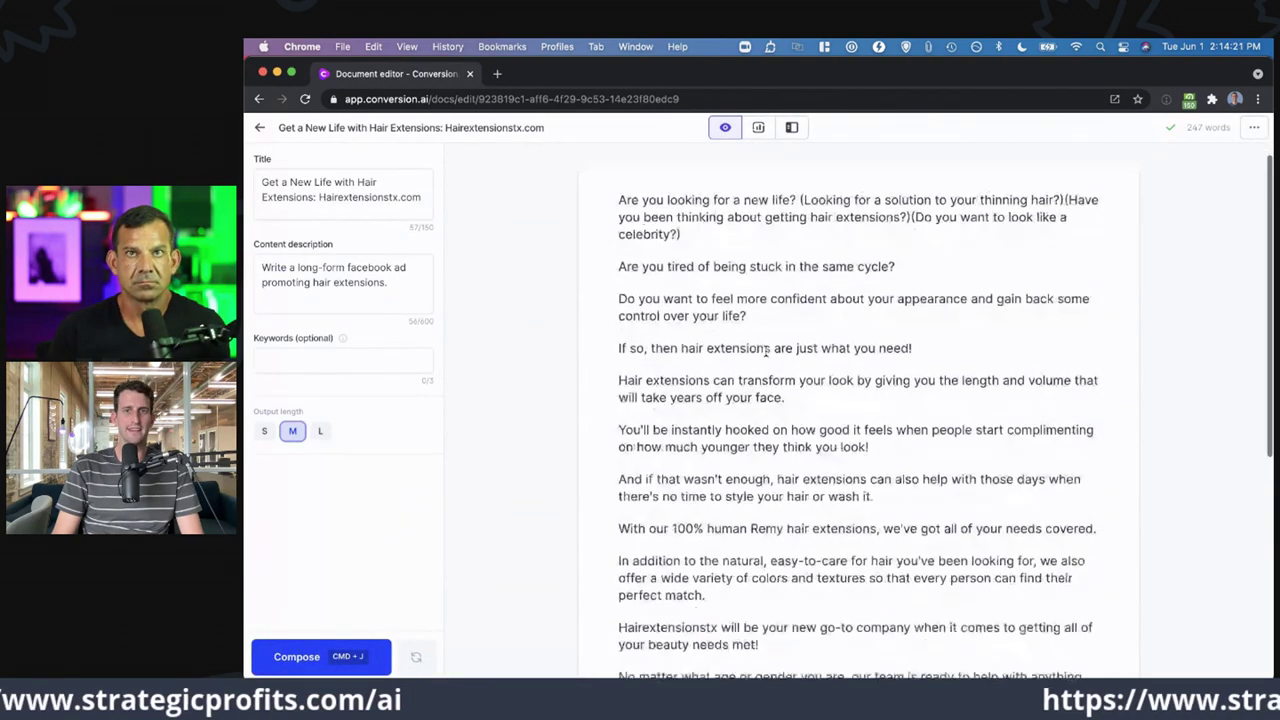
scroll(766, 351, up, 5)
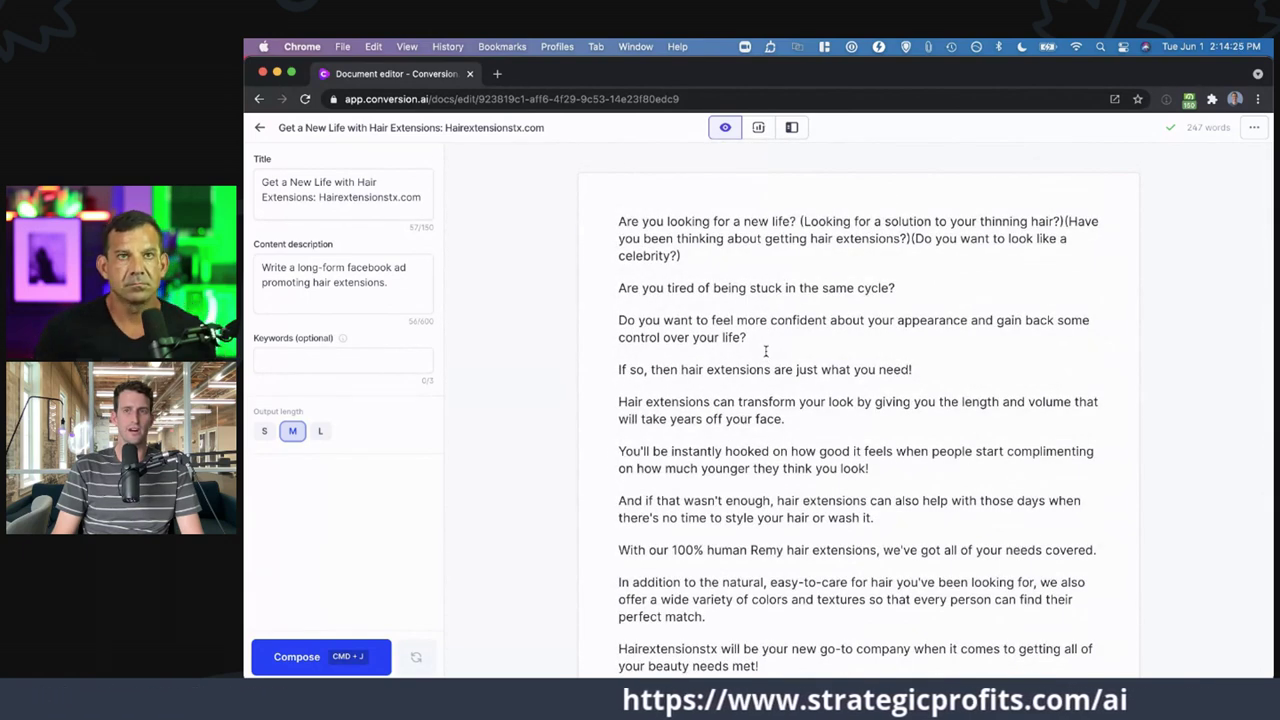
- Show the AI templates beside the hair extensions ad and browse the list from AIDA Framework down to the video, email and SEO templates
click(791, 128)
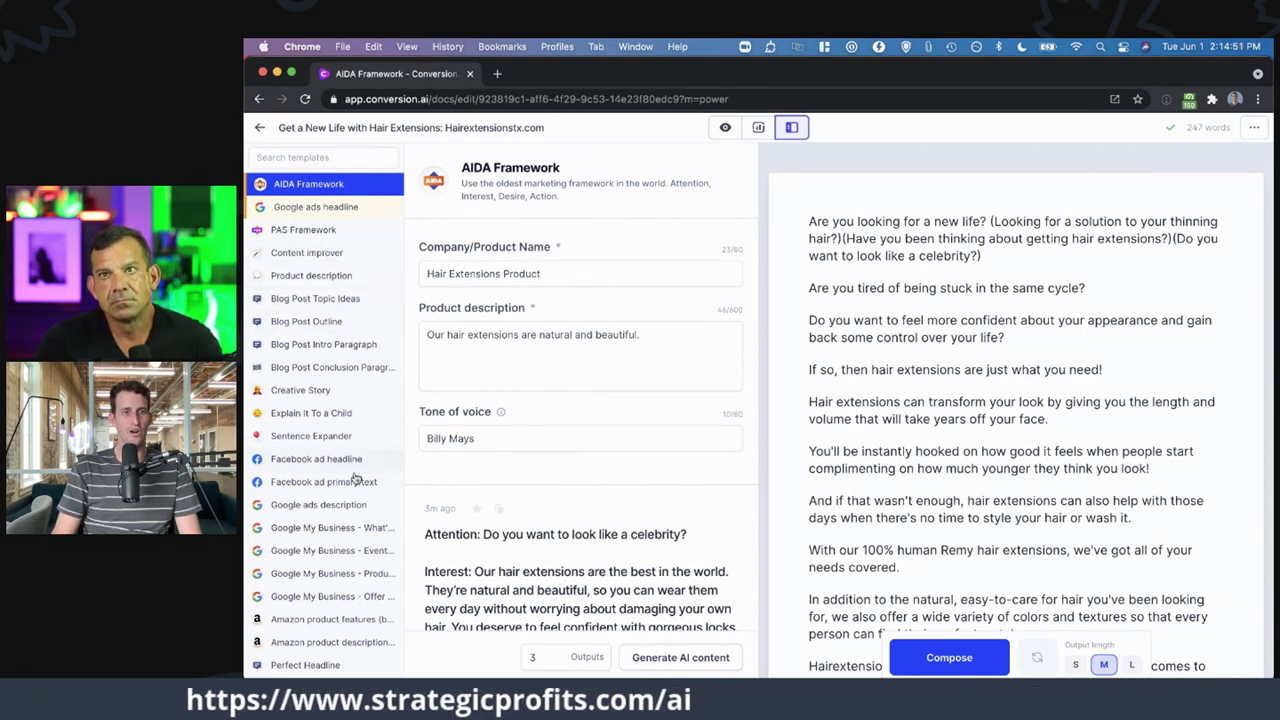
scroll(352, 479, down, 2)
scroll(355, 479, down, 8)
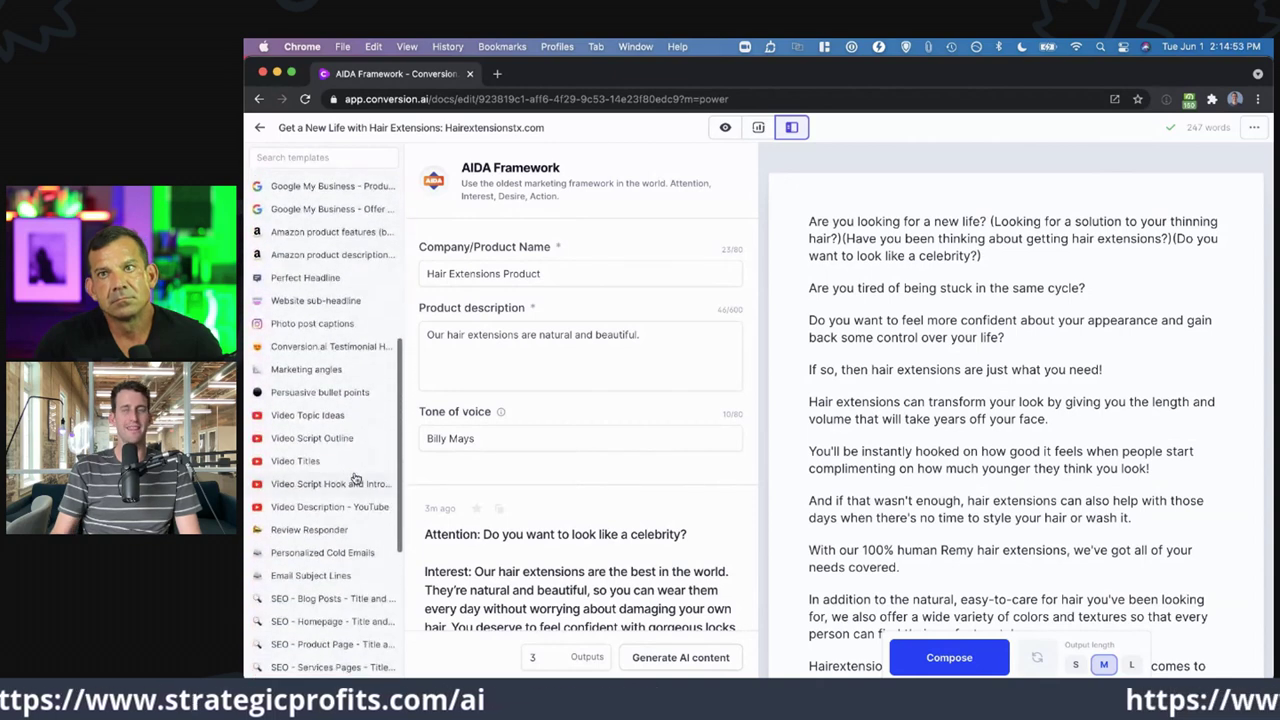
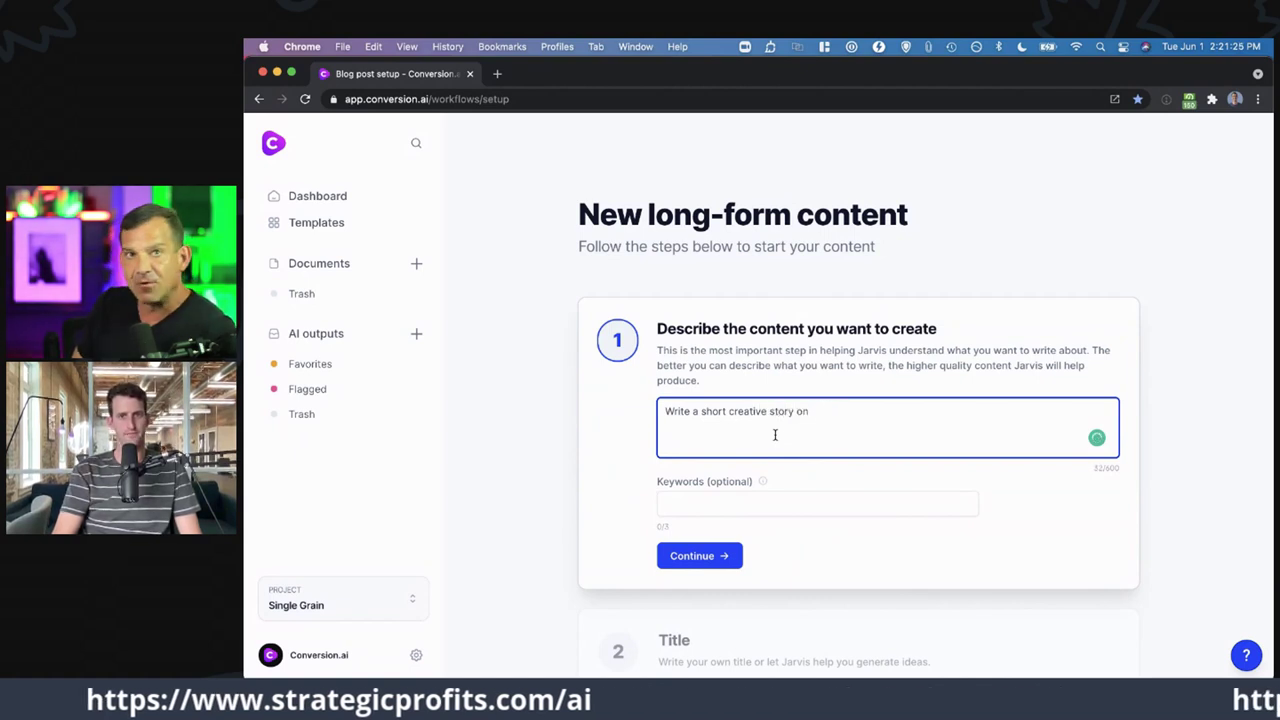
- Submit the content description "Write a short creative story about Billy. Billy is a young boy getting bullied at school until he finds a secret room."
text(bout billy)
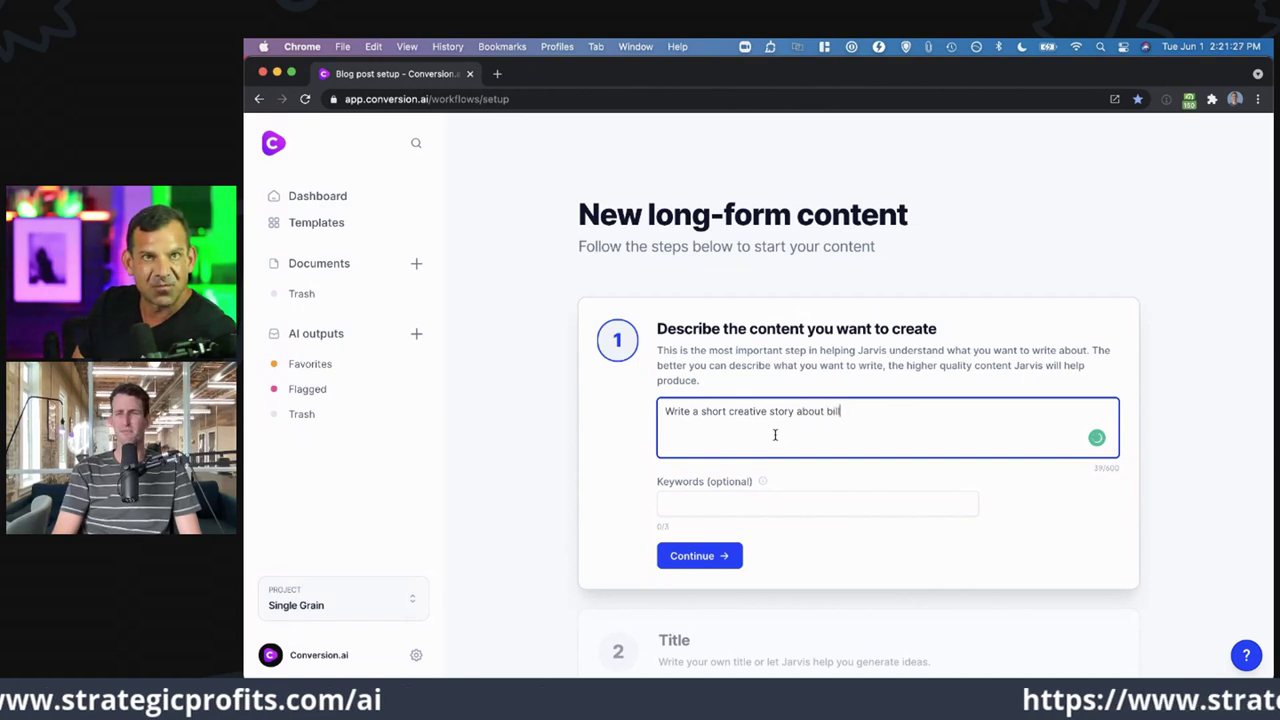
key(BackSpace)
key(BackSpace)
key(BackSpace)
key(BackSpace)
key(BackSpace)
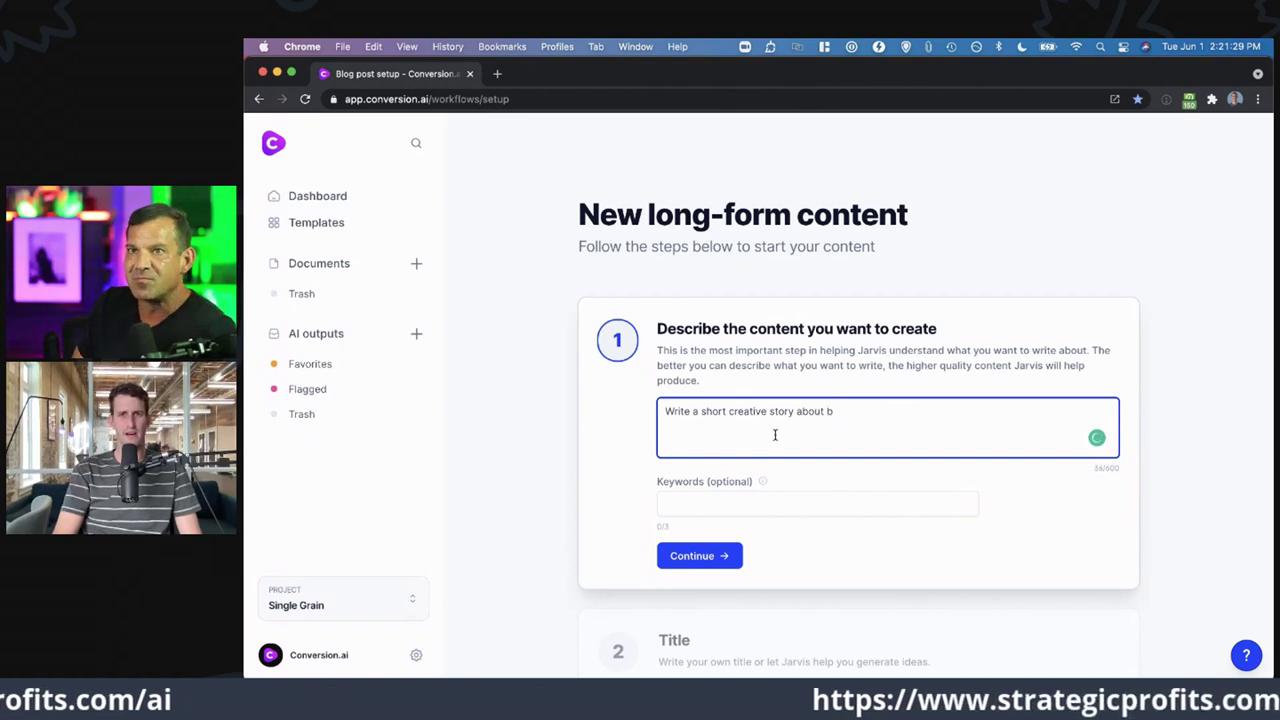
text(Billy. W)
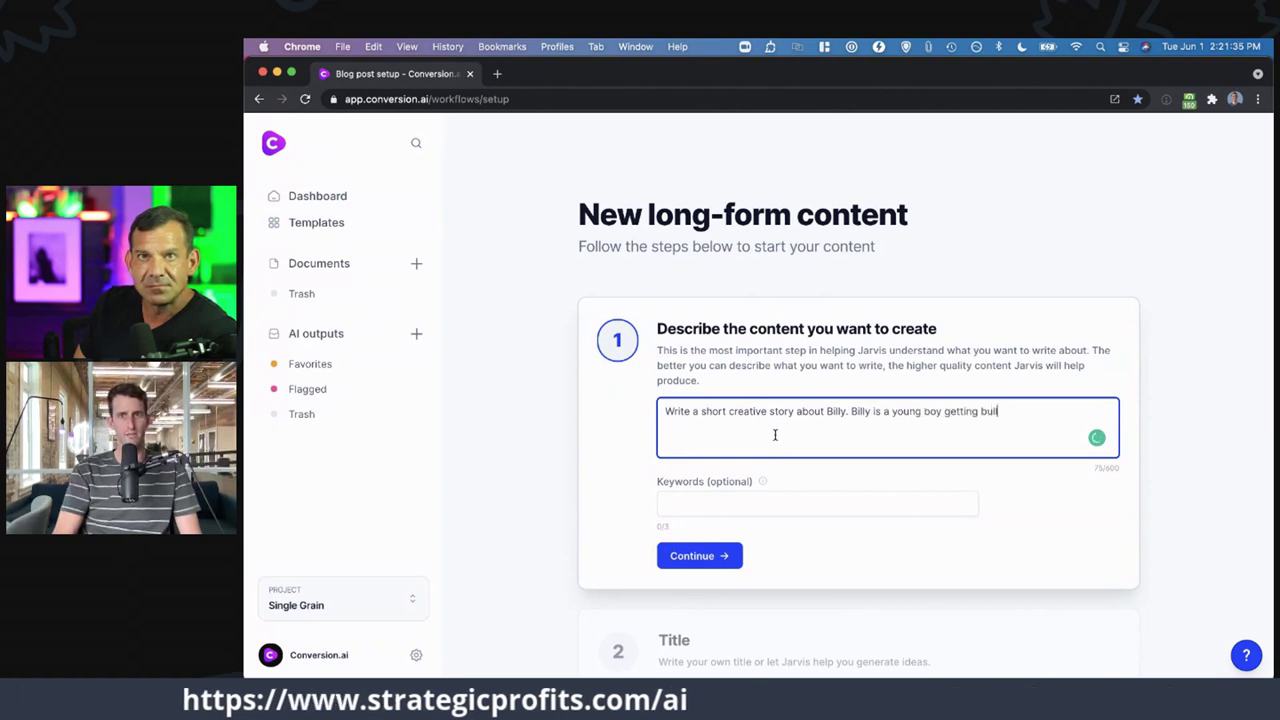
text(school u)
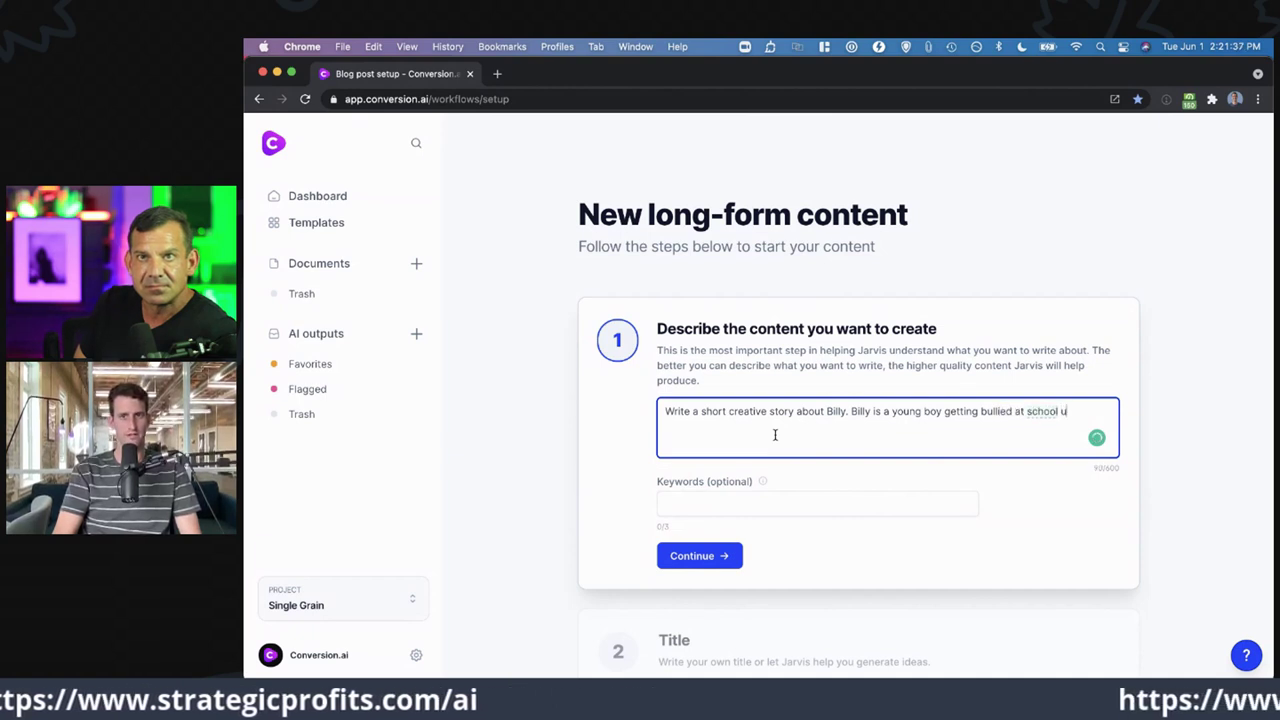
text(ntil he )
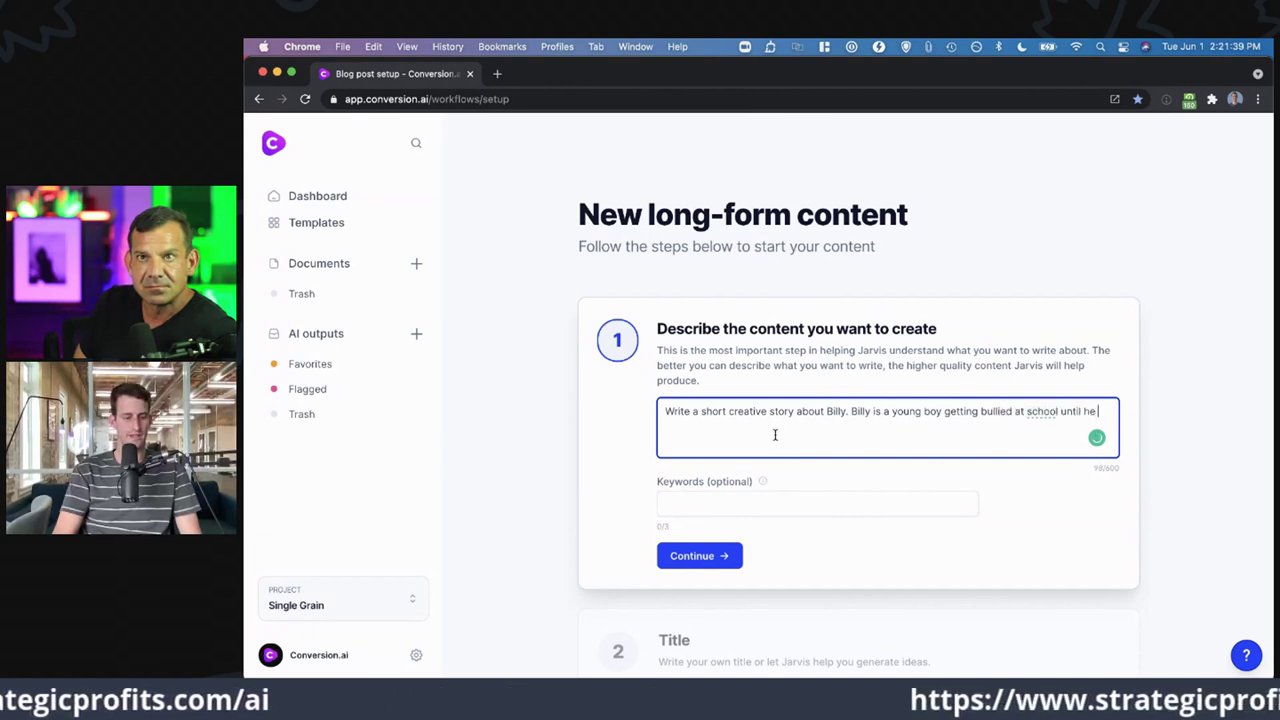
text(finds a sec)
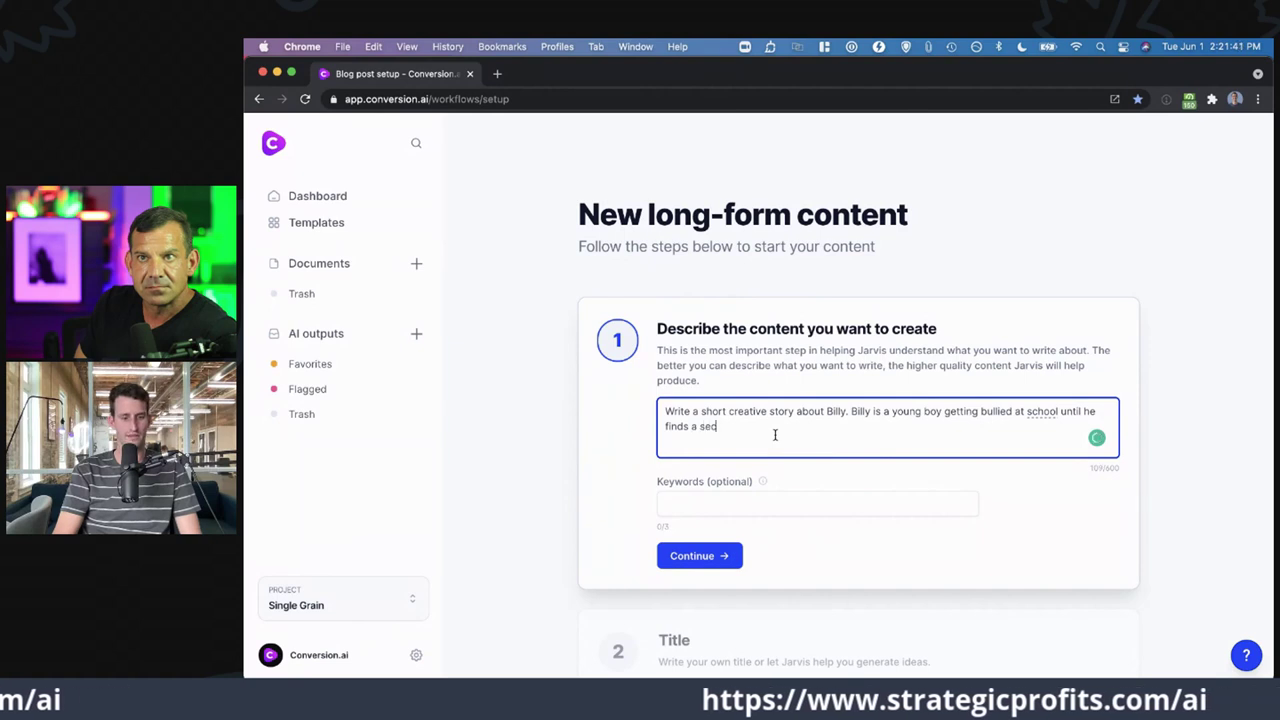
text(ret room.)
key(super+a)
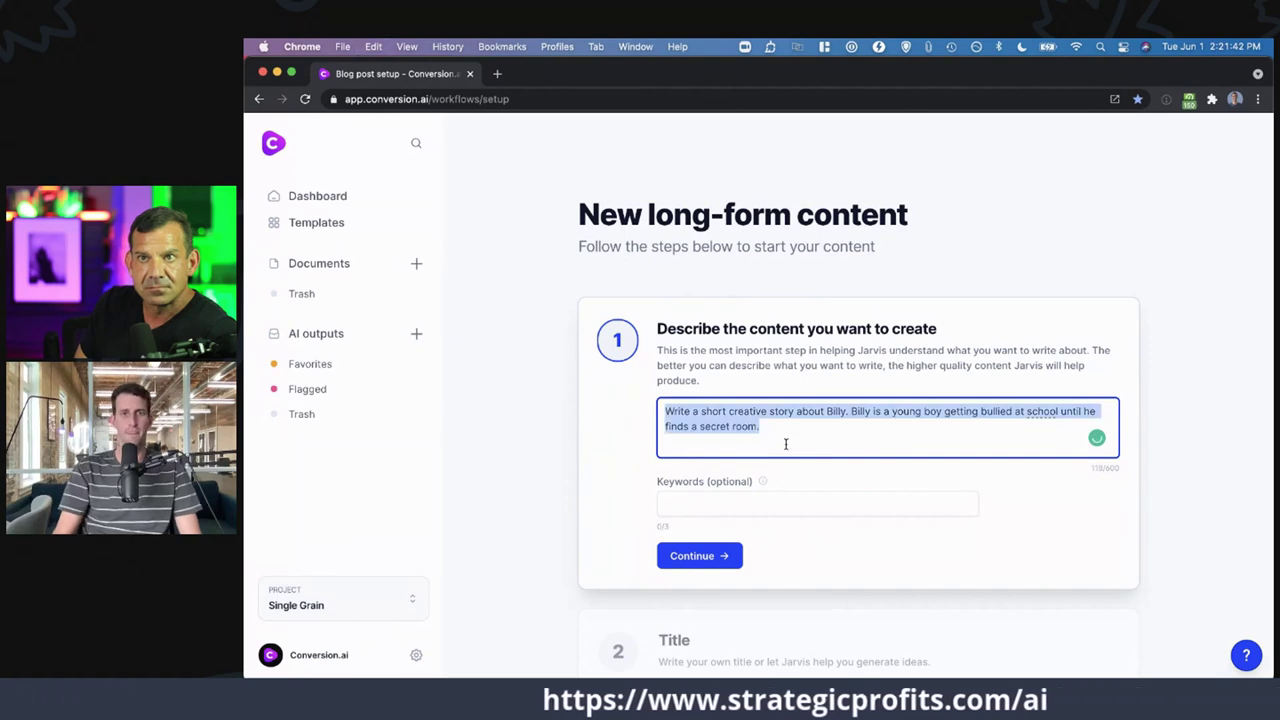
click(736, 552)
- Generate title ideas for the story and use "Billy Gets His Revenge"
click(714, 455)
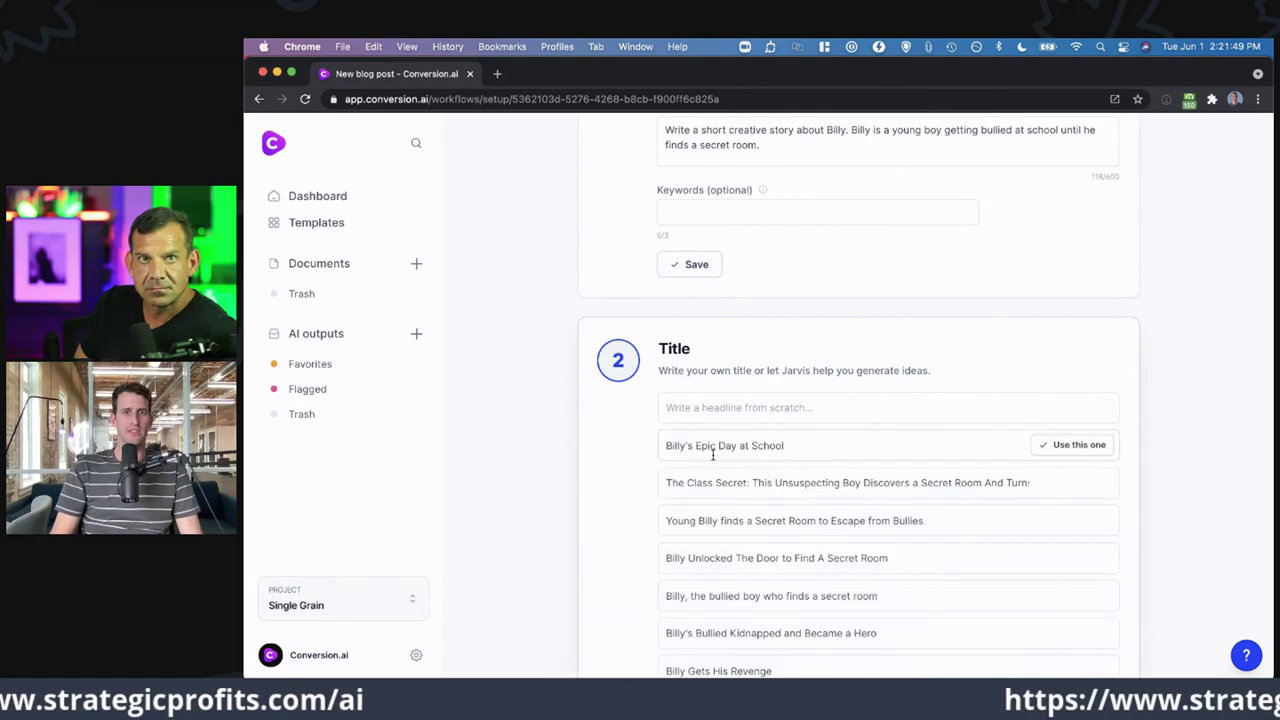
scroll(971, 531, down, 2)
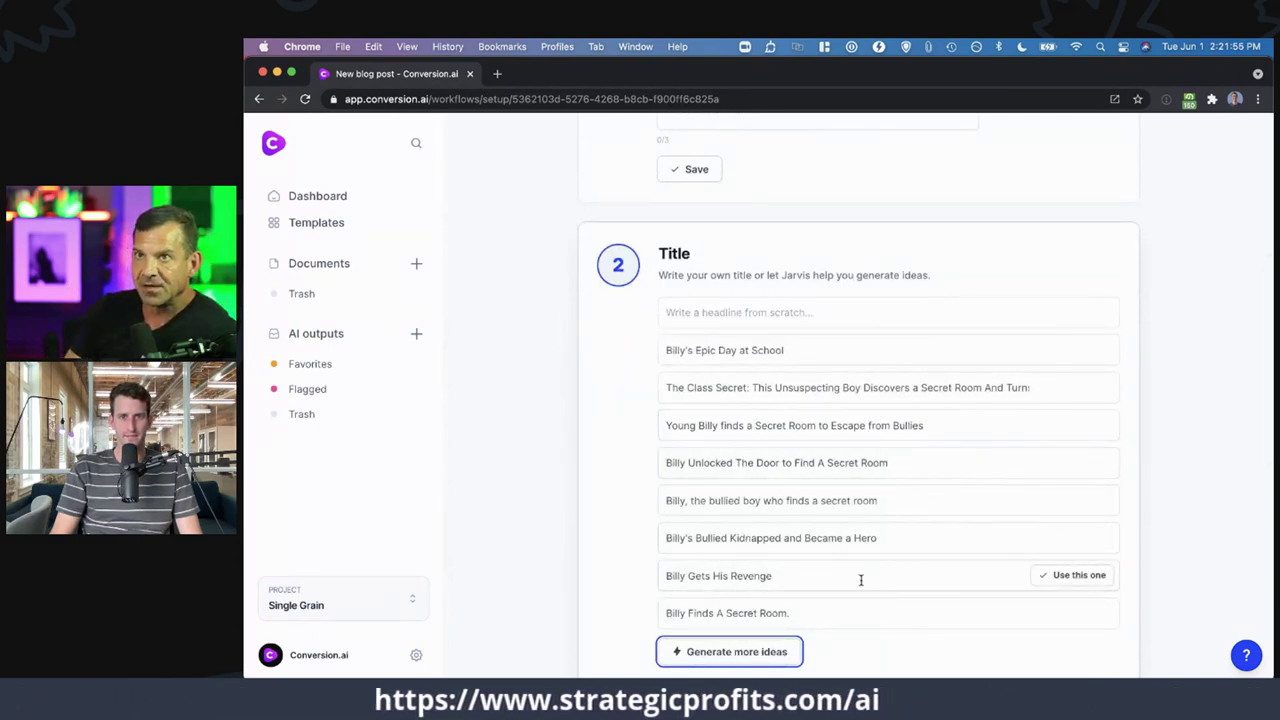
click(1063, 576)
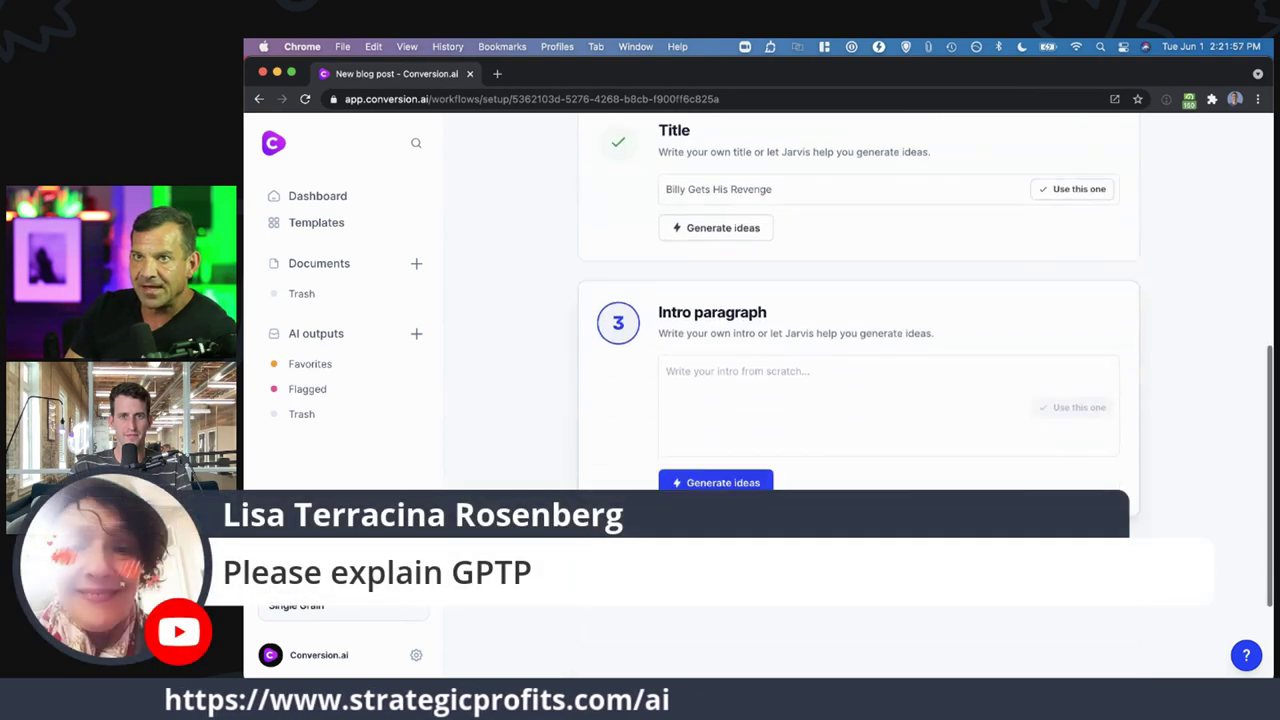
- Generate intro paragraph ideas, use the one starting "Billy has always been the easy target", and open the story in the editor
click(715, 484)
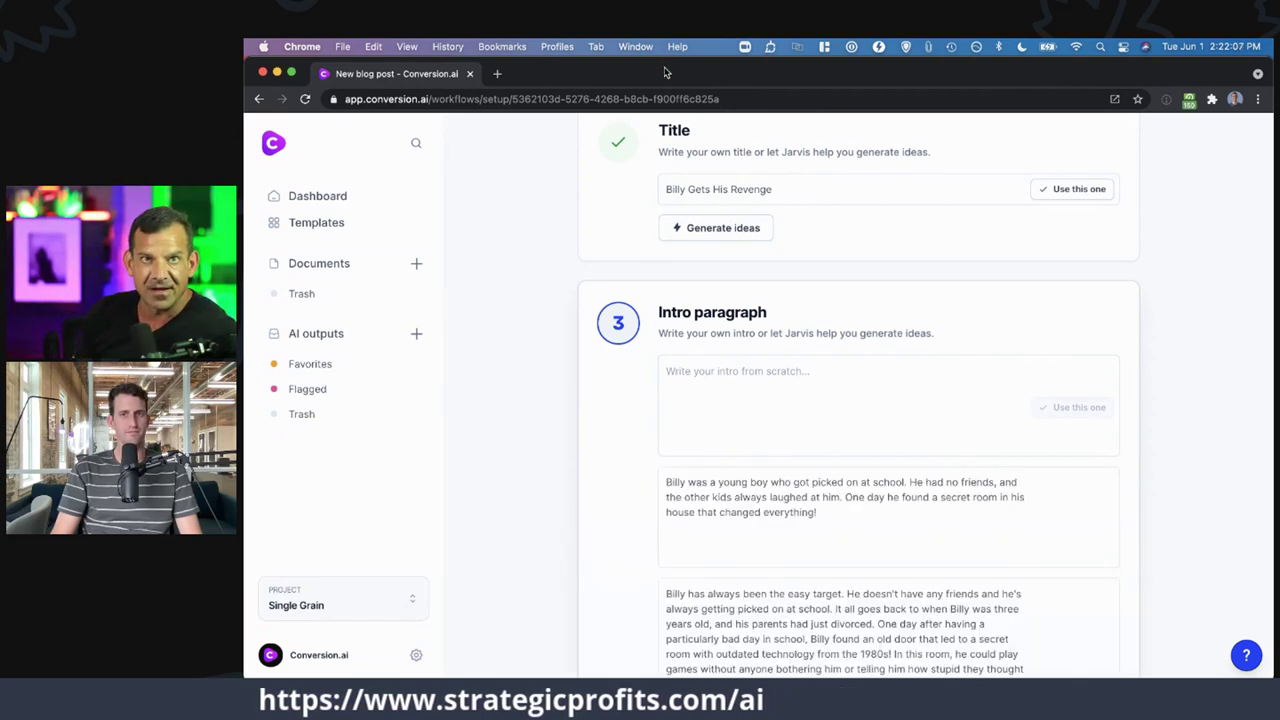
scroll(556, 455, down, 2)
mouse_move(1050, 546)
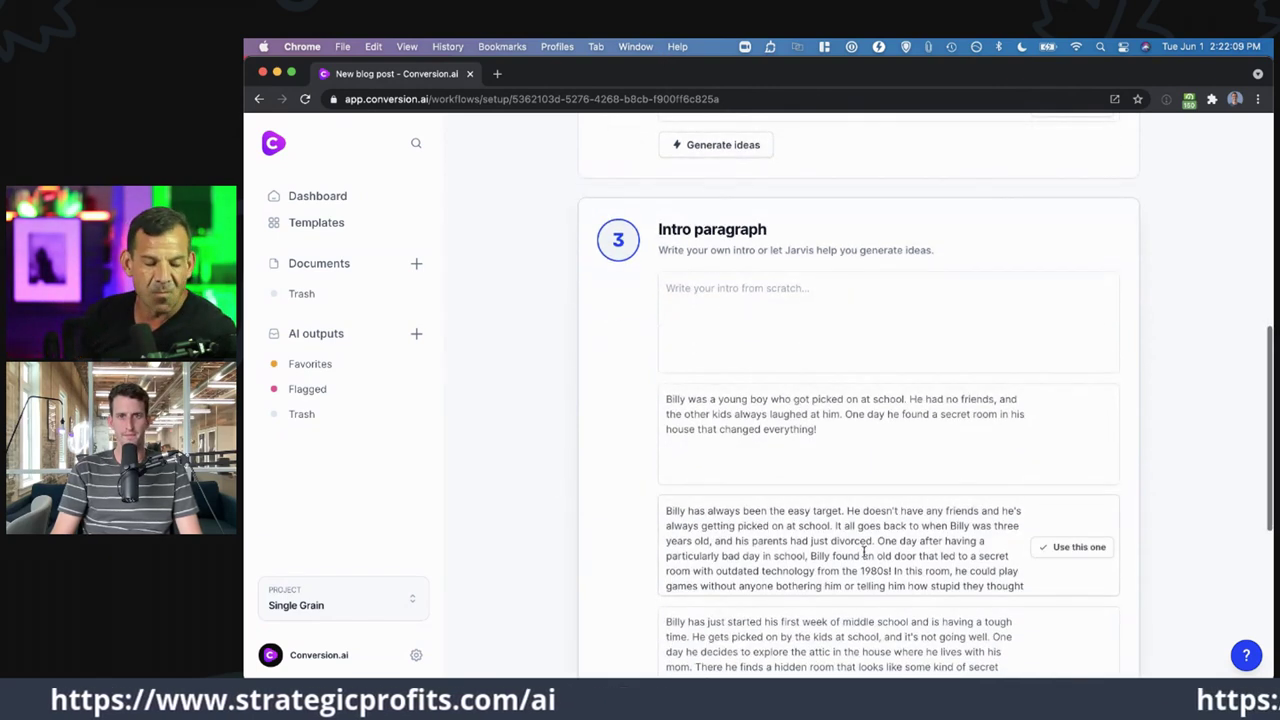
click(1044, 546)
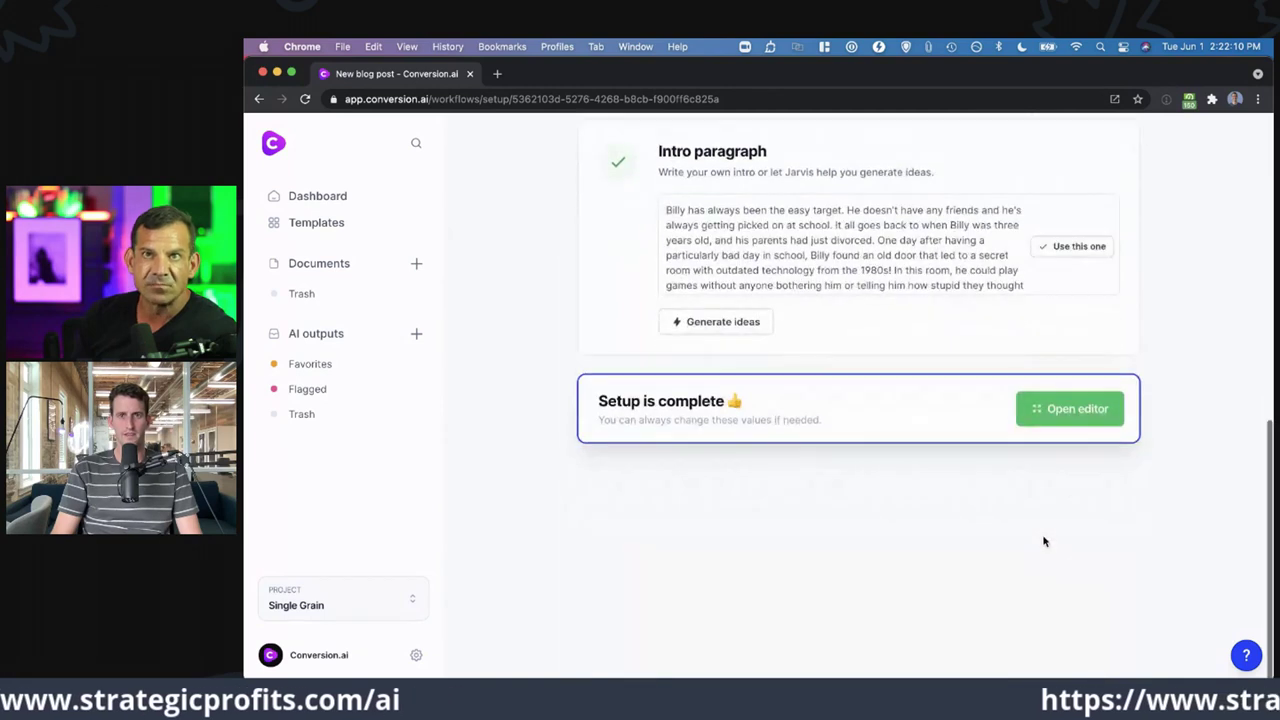
click(1038, 402)
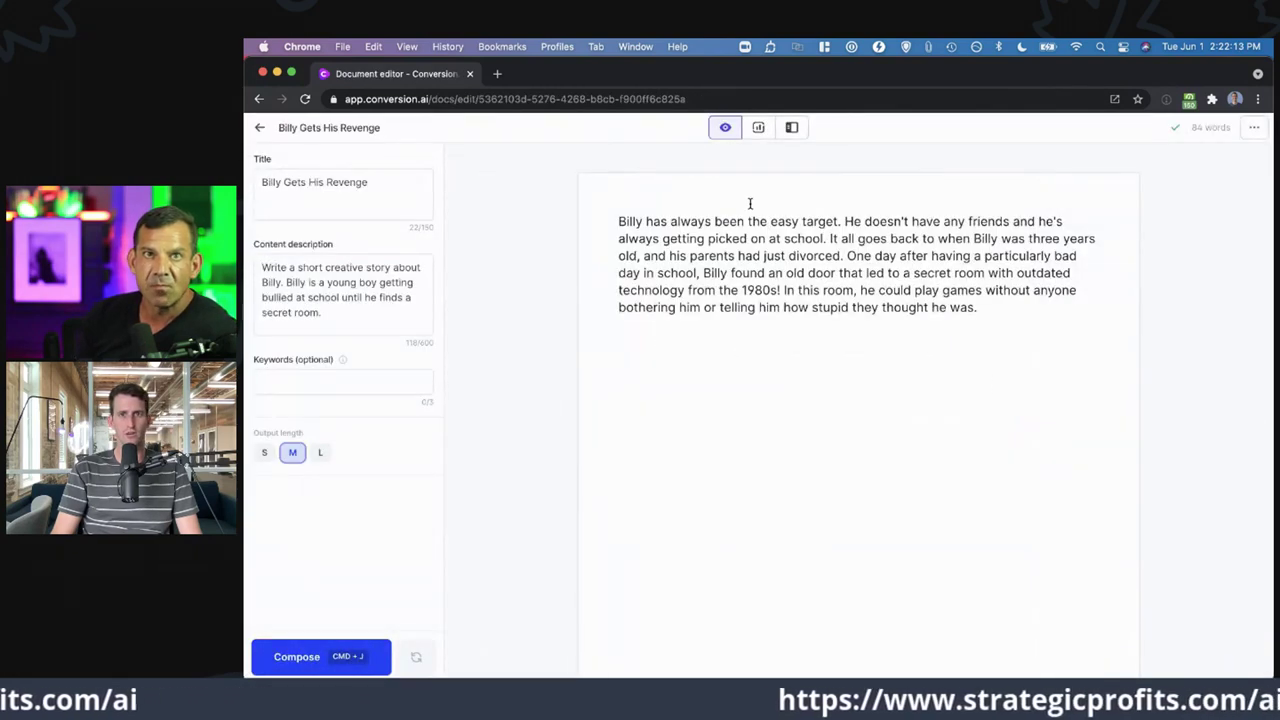
- Try a paragraph break after the intro's first sentence, and rejoin the text into one paragraph
click(846, 221)
key(Return)
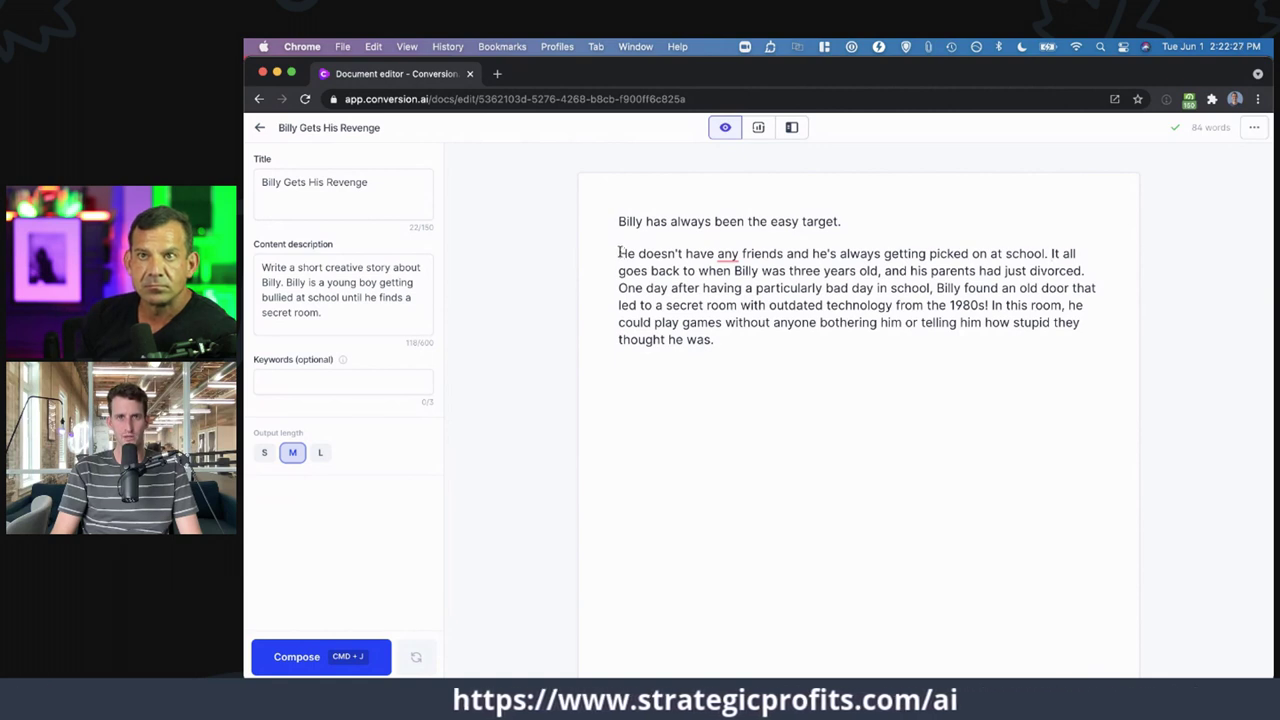
click(619, 253)
key(BackSpace)
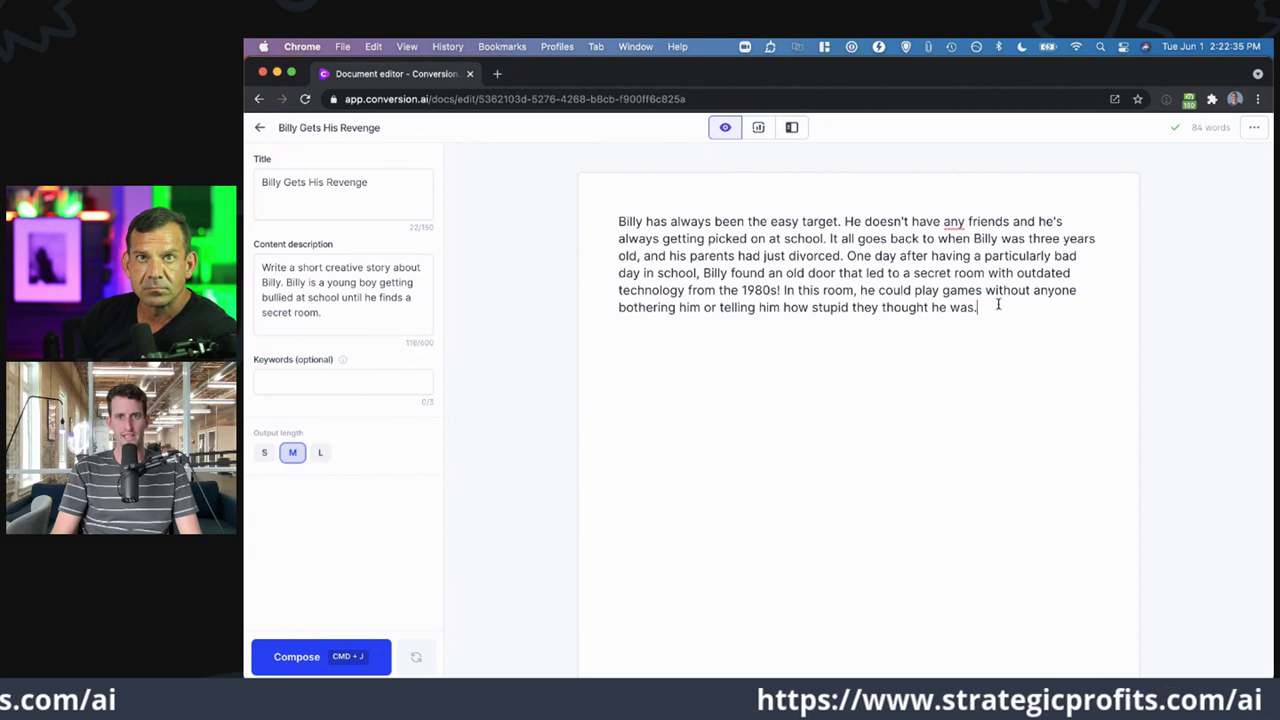
- Start a new paragraph after the intro with the quoted word "Wow" and have the AI compose the continuation
key(Return)
key(Return)
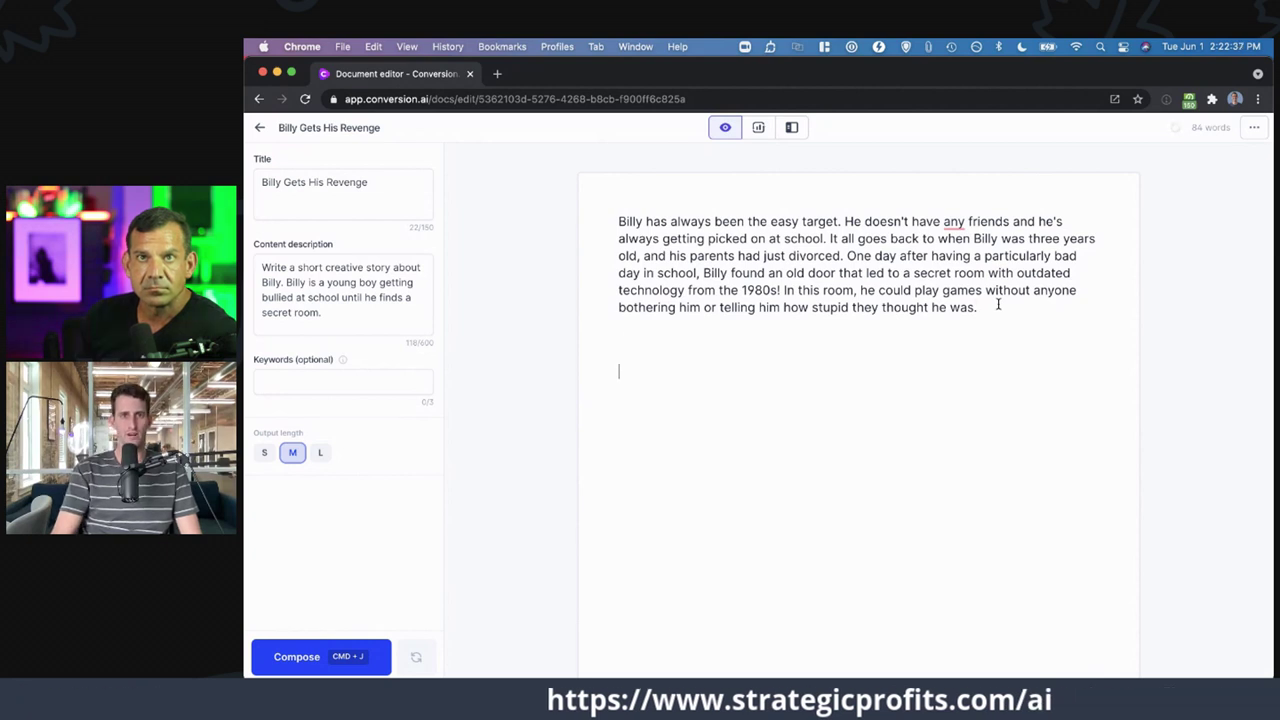
text("Wow,)
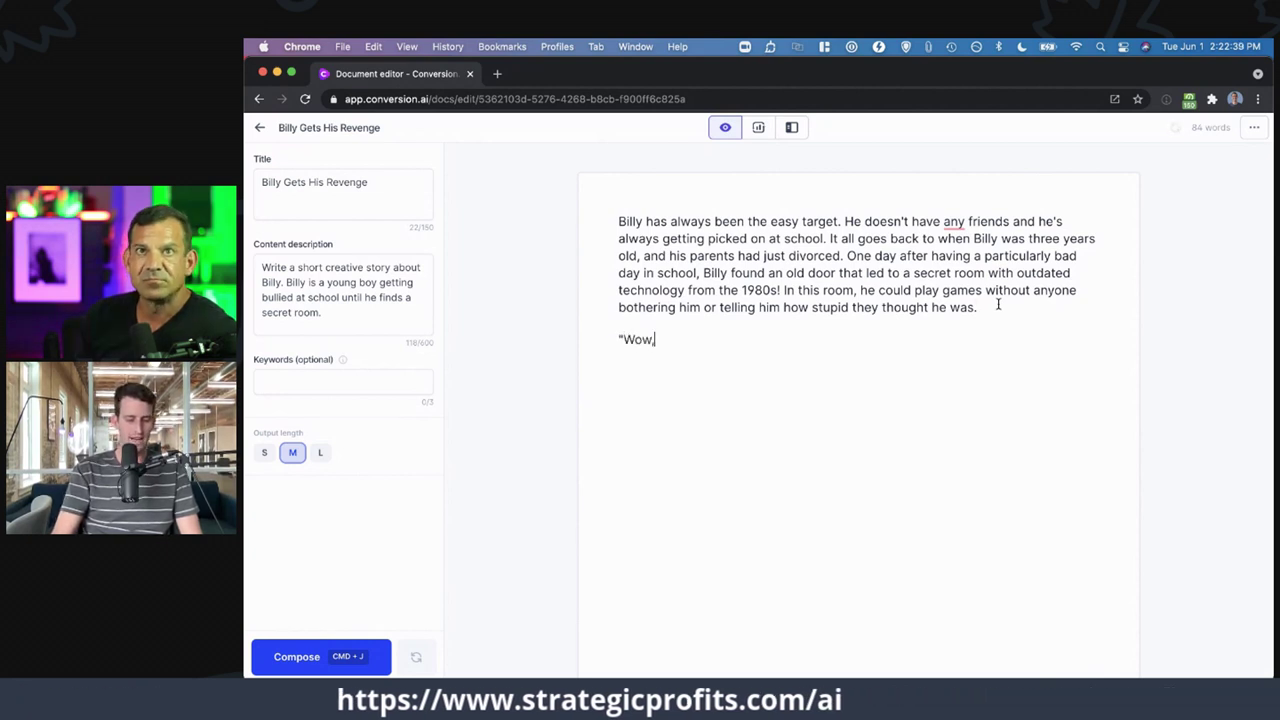
key(BackSpace)
text(")
key(super+j)
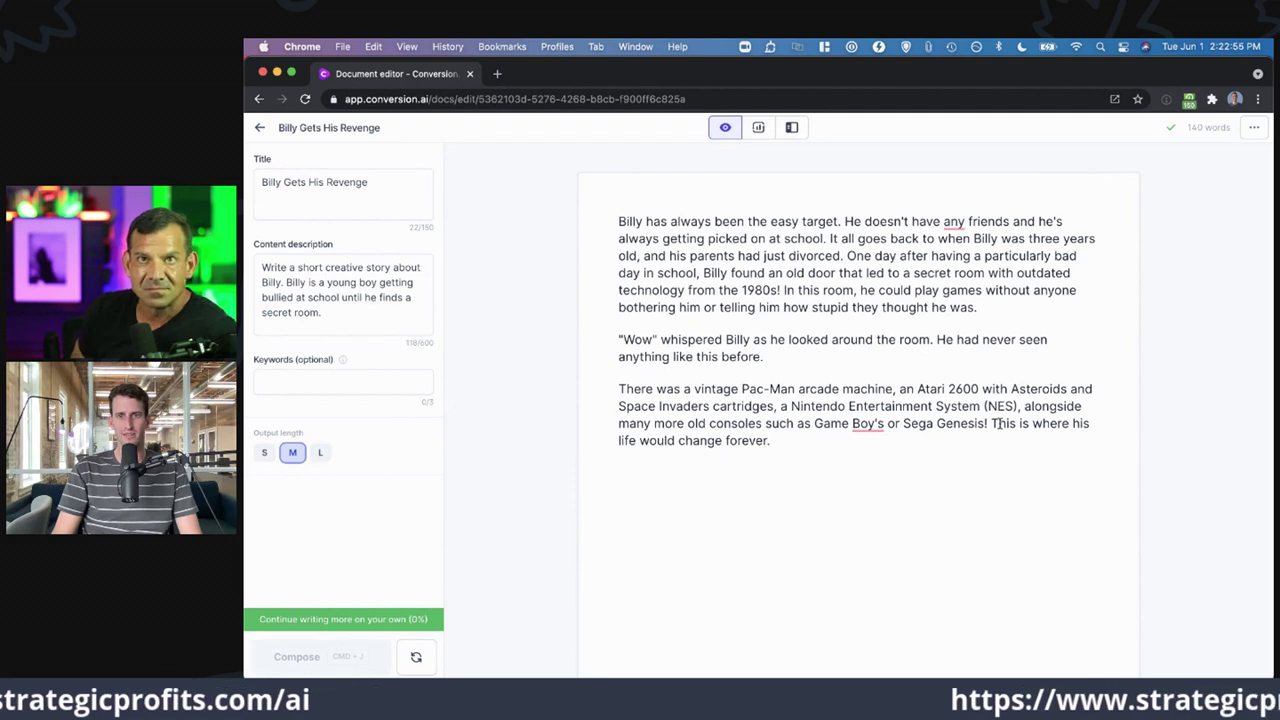
- Add a new paragraph starting "The thing Billy didn't know was", set the output length to L, and have the AI compose the rest
key(Return)
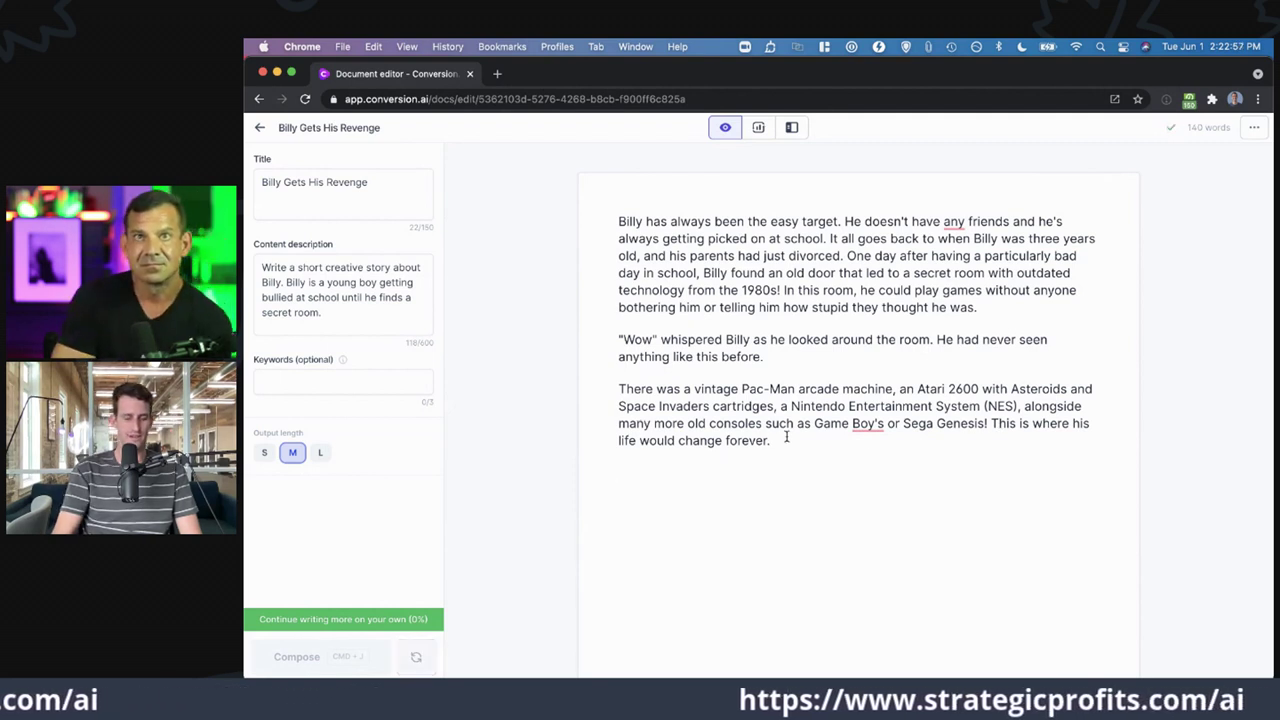
text(The thing )
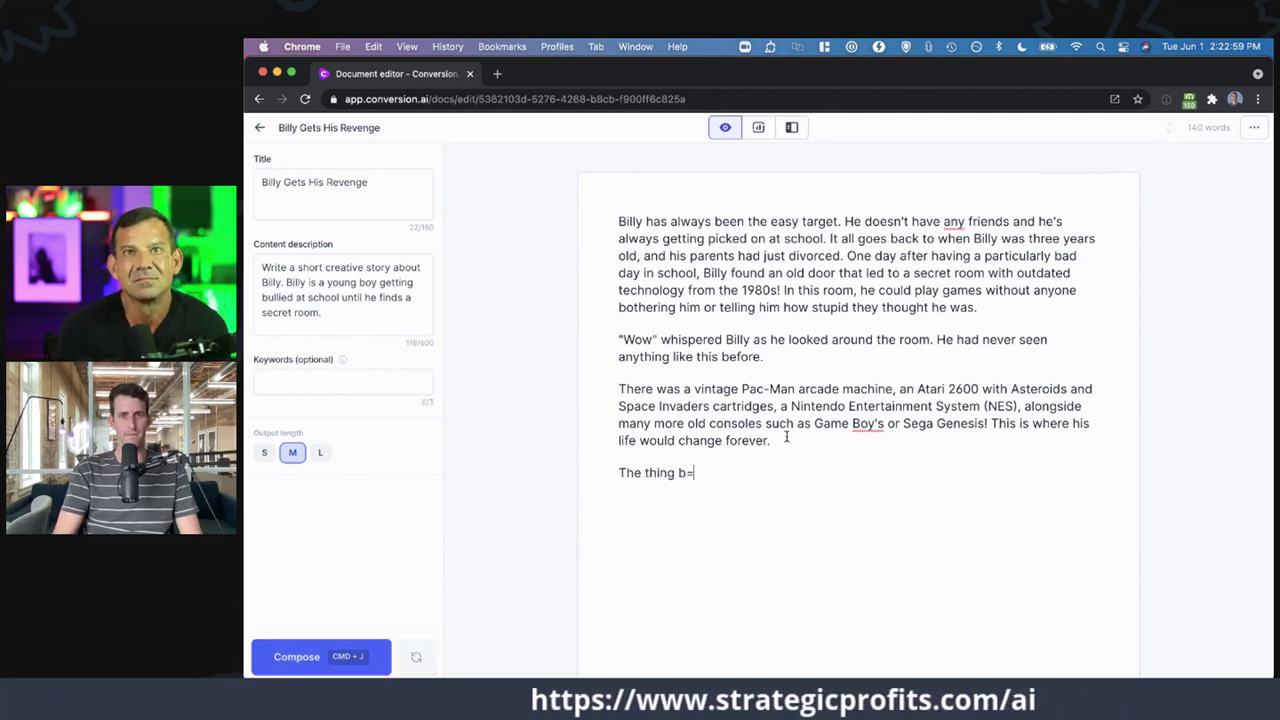
text(Billy didn't know was)
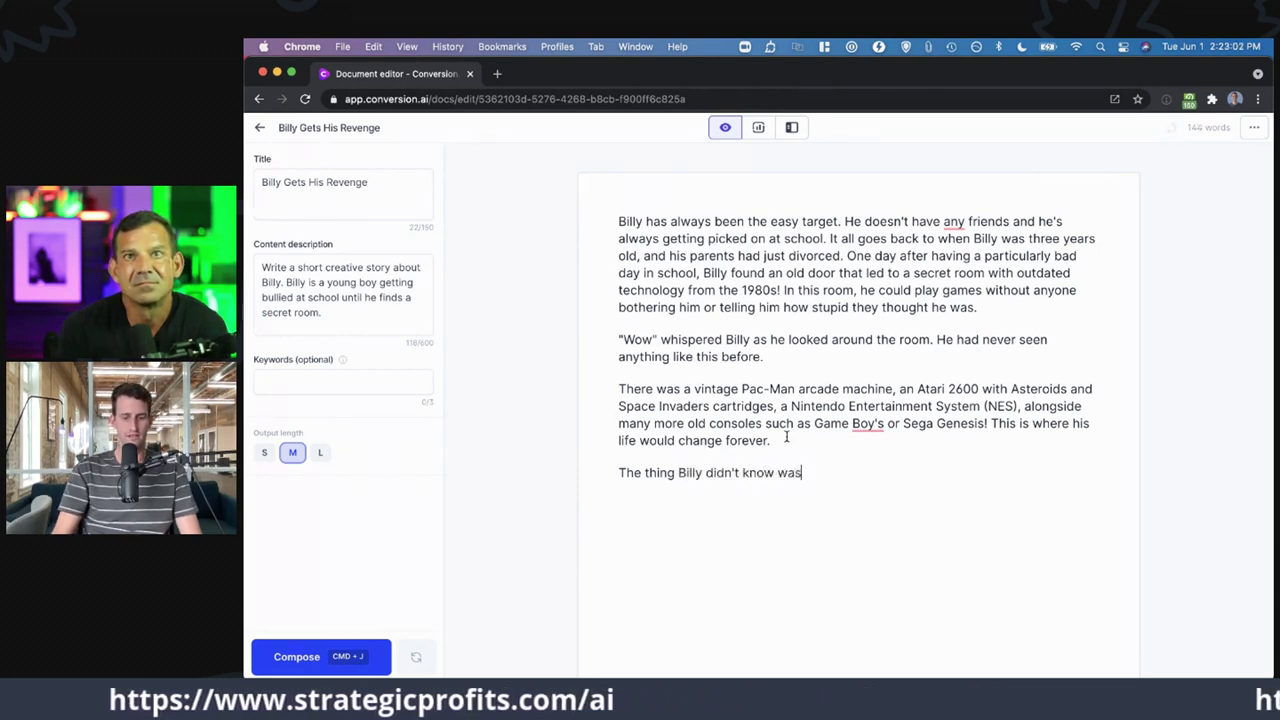
click(320, 452)
key(super+j)
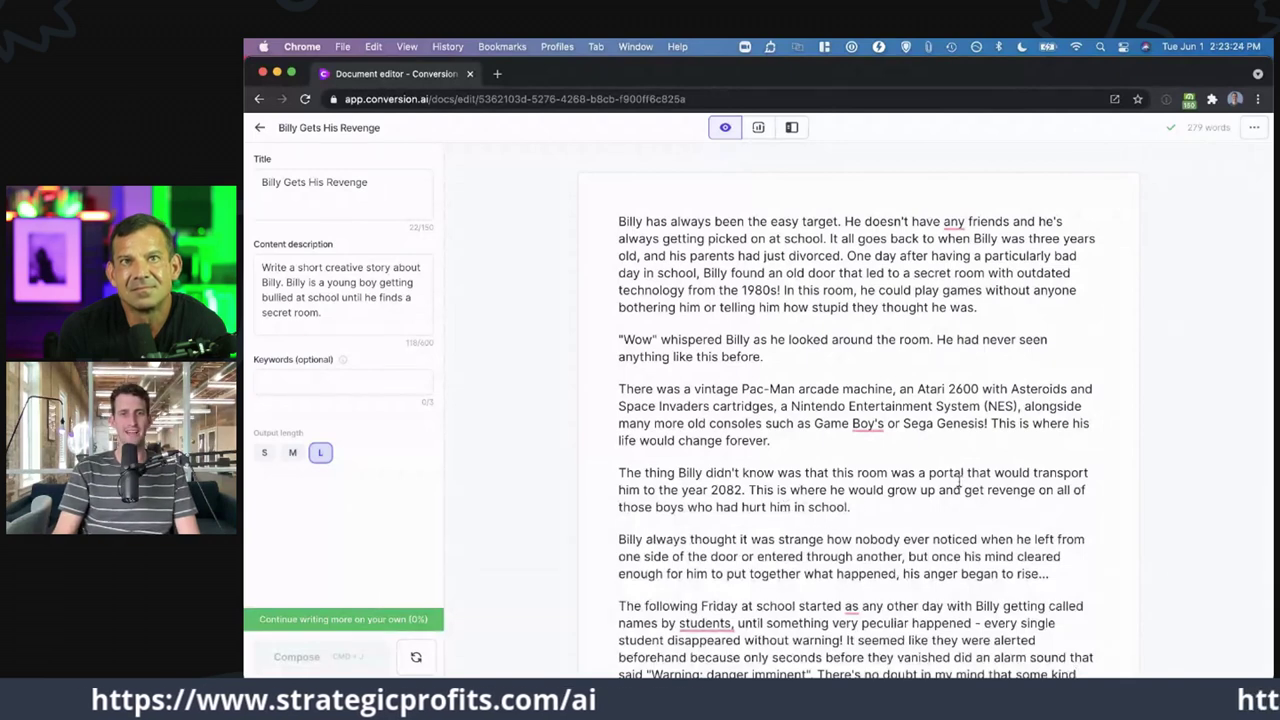
scroll(960, 478, down, 3)
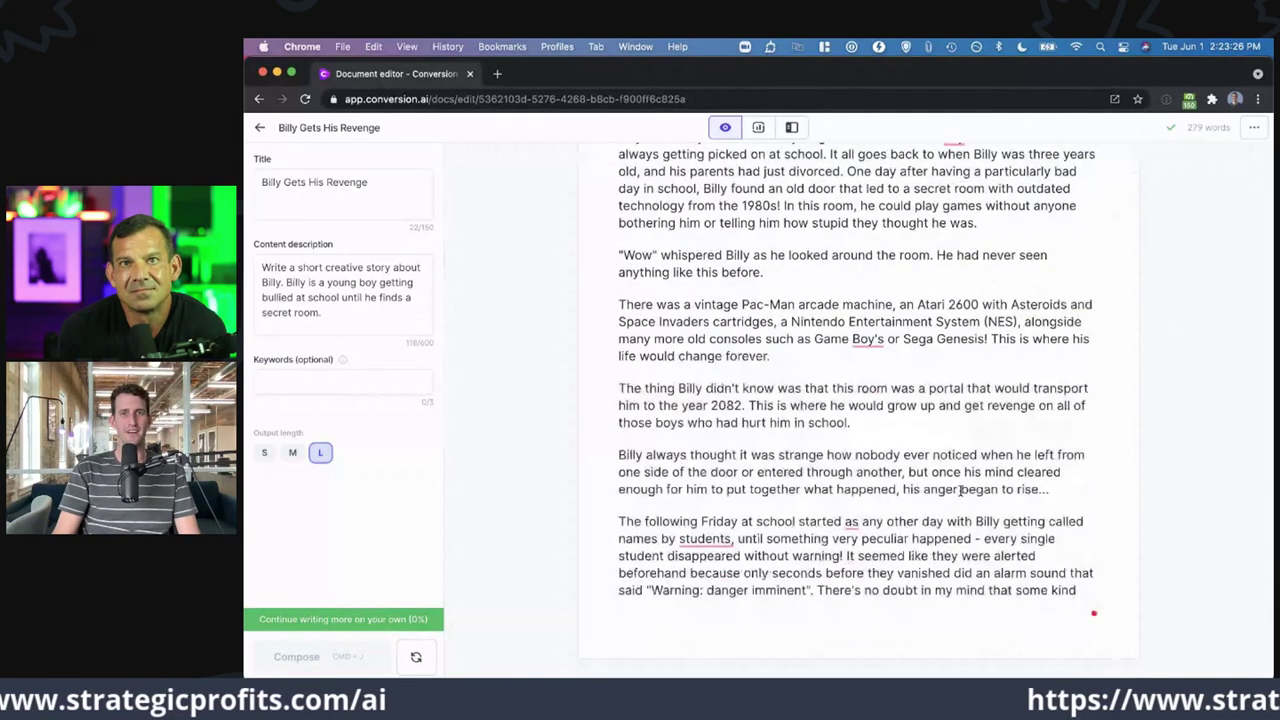
- Show the Creative Story template beside the story in power mode, inspect its tone of voice, and return to the plain editor
scroll(960, 490, up, 3)
click(791, 127)
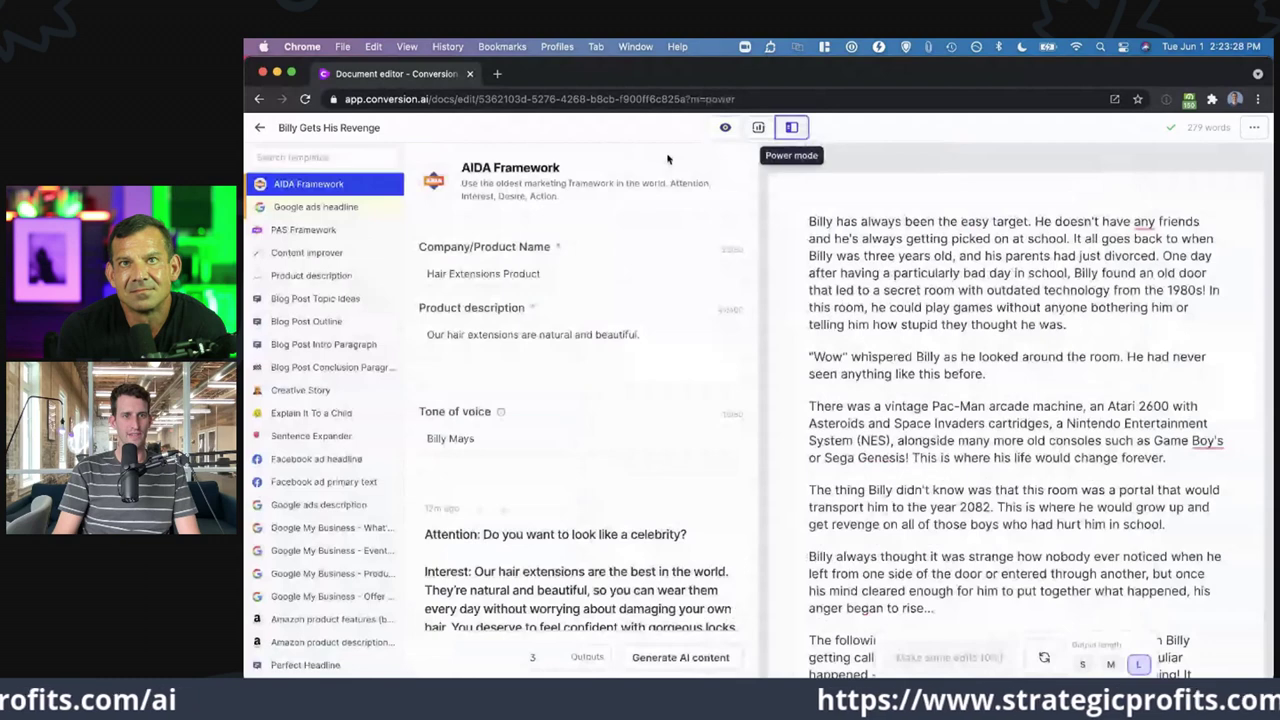
text(story)
click(338, 182)
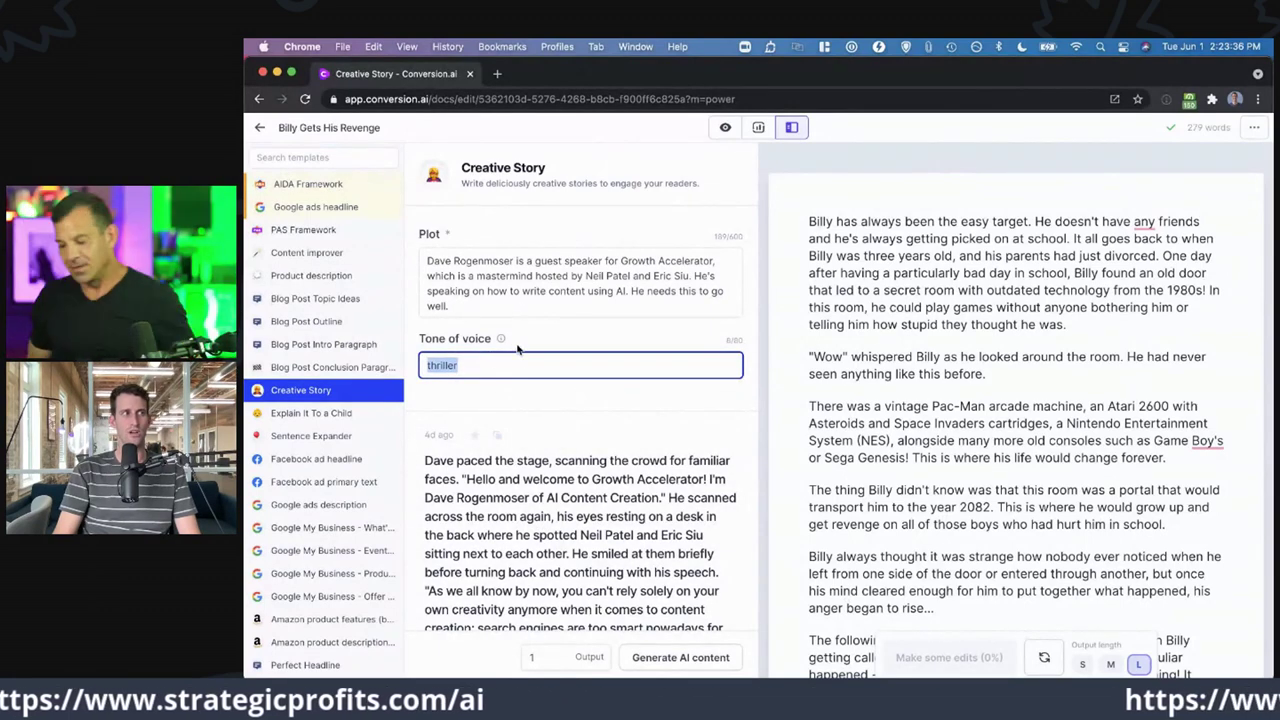
click(491, 368)
double_click(491, 368)
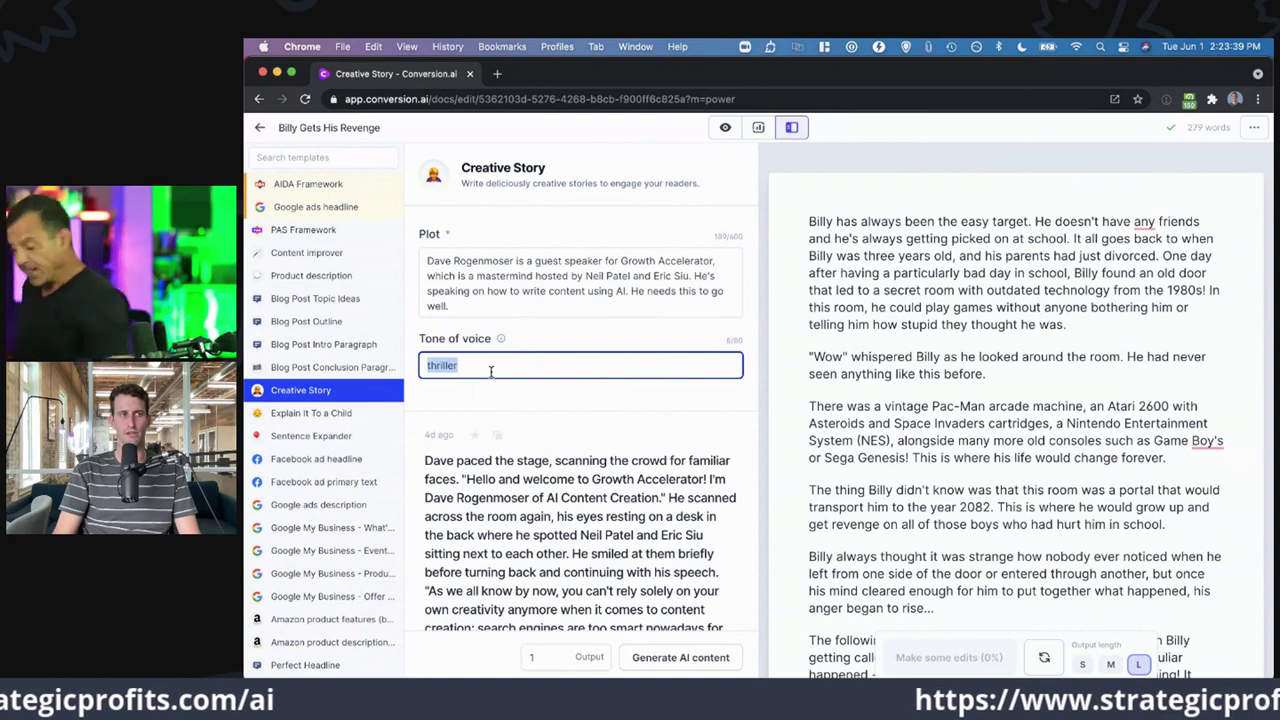
click(727, 127)
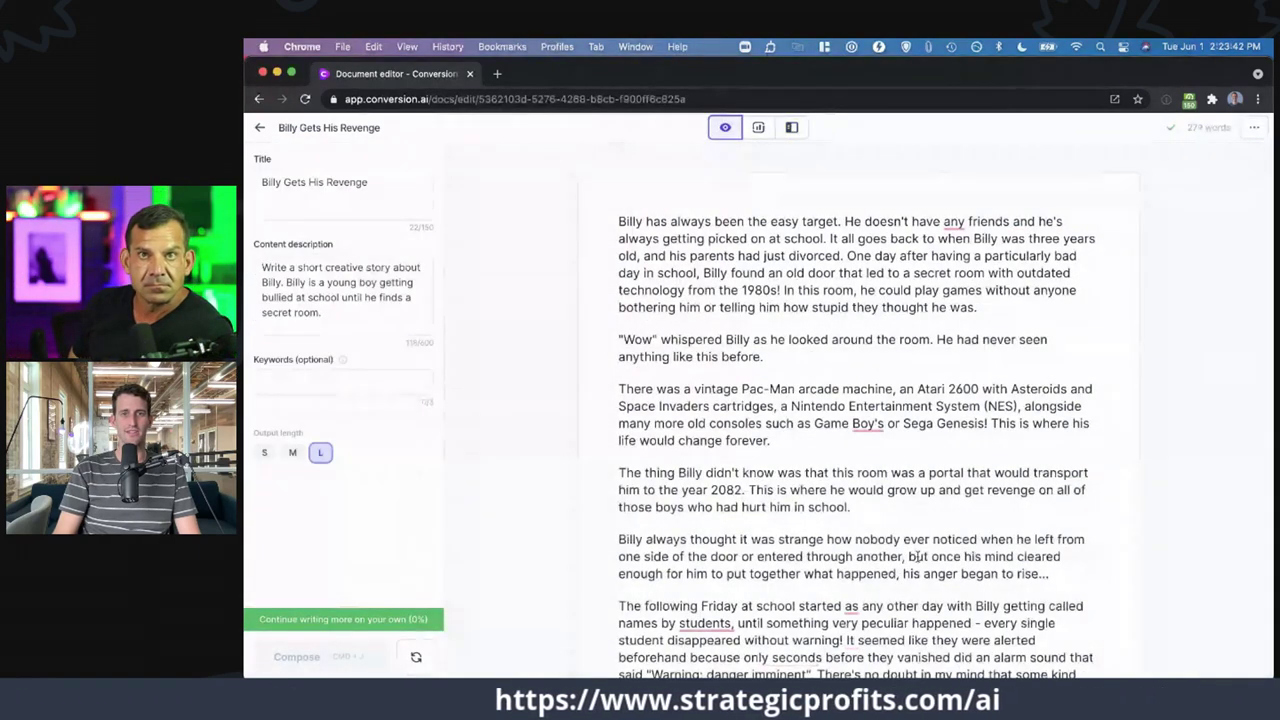
- Read through the Billy story from its opening paragraph to its end
scroll(914, 556, down, 3)
scroll(914, 556, up, 3)
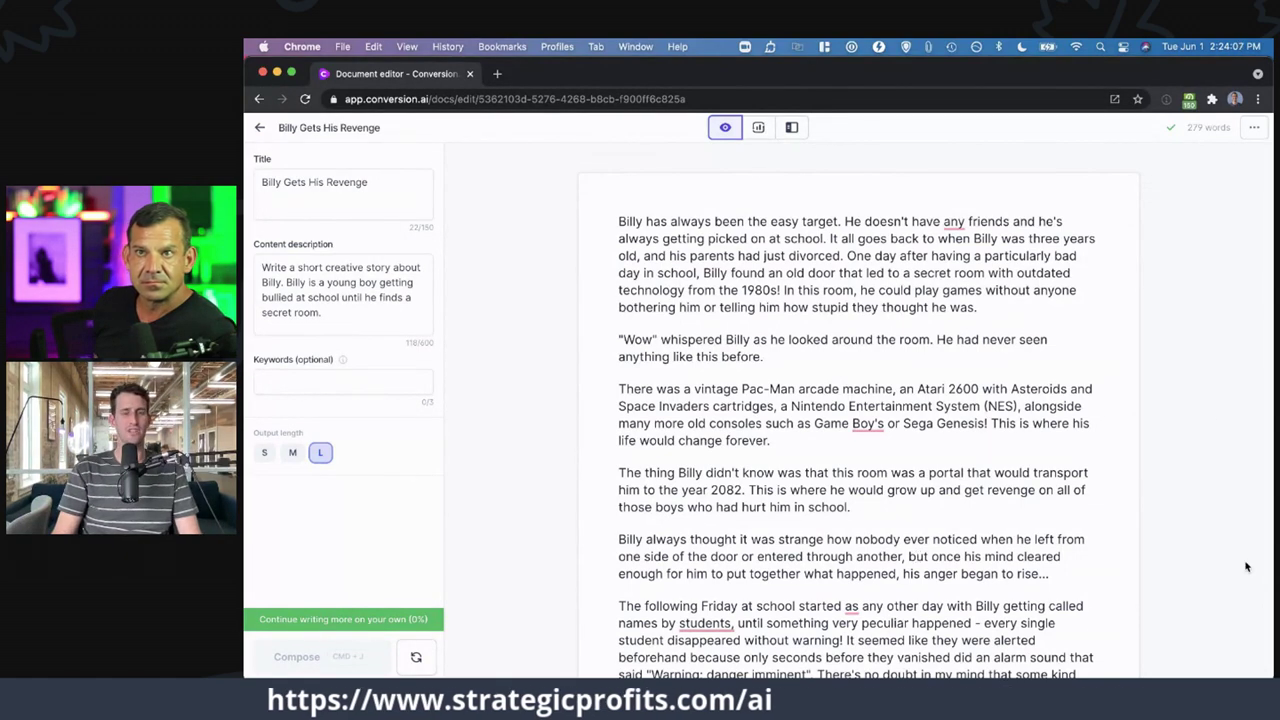
click(908, 355)
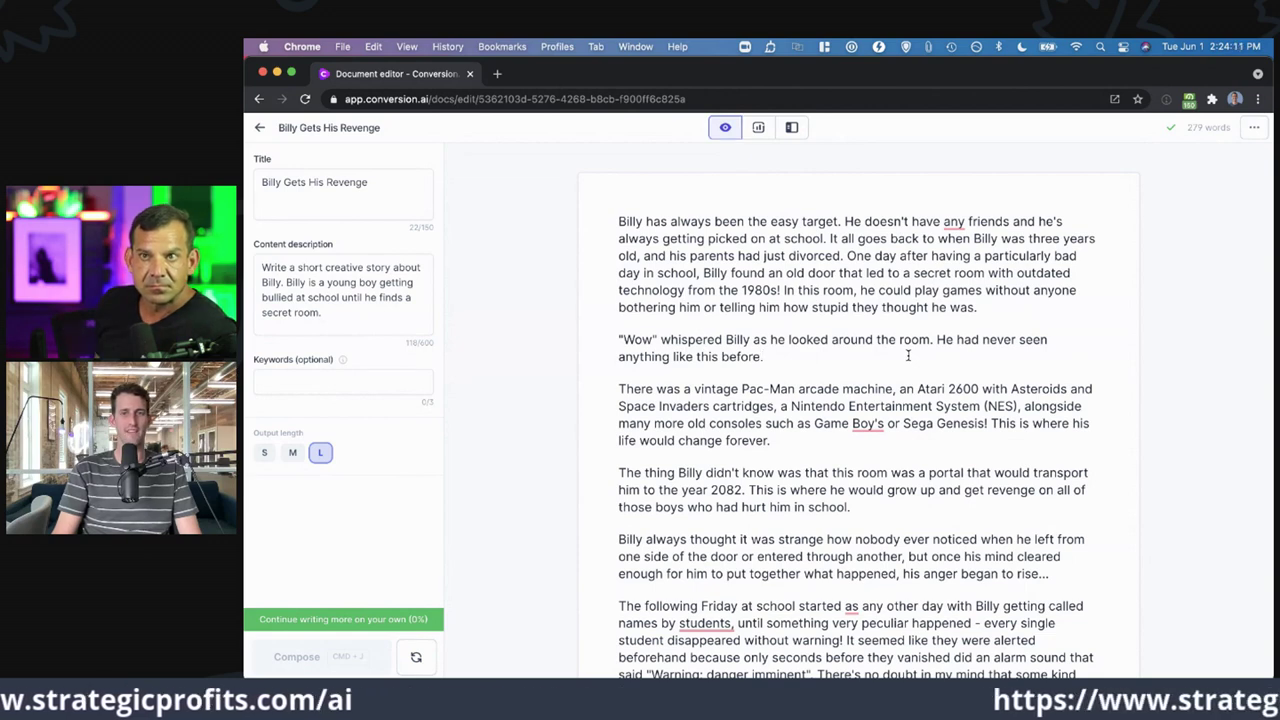
scroll(908, 355, down, 3)
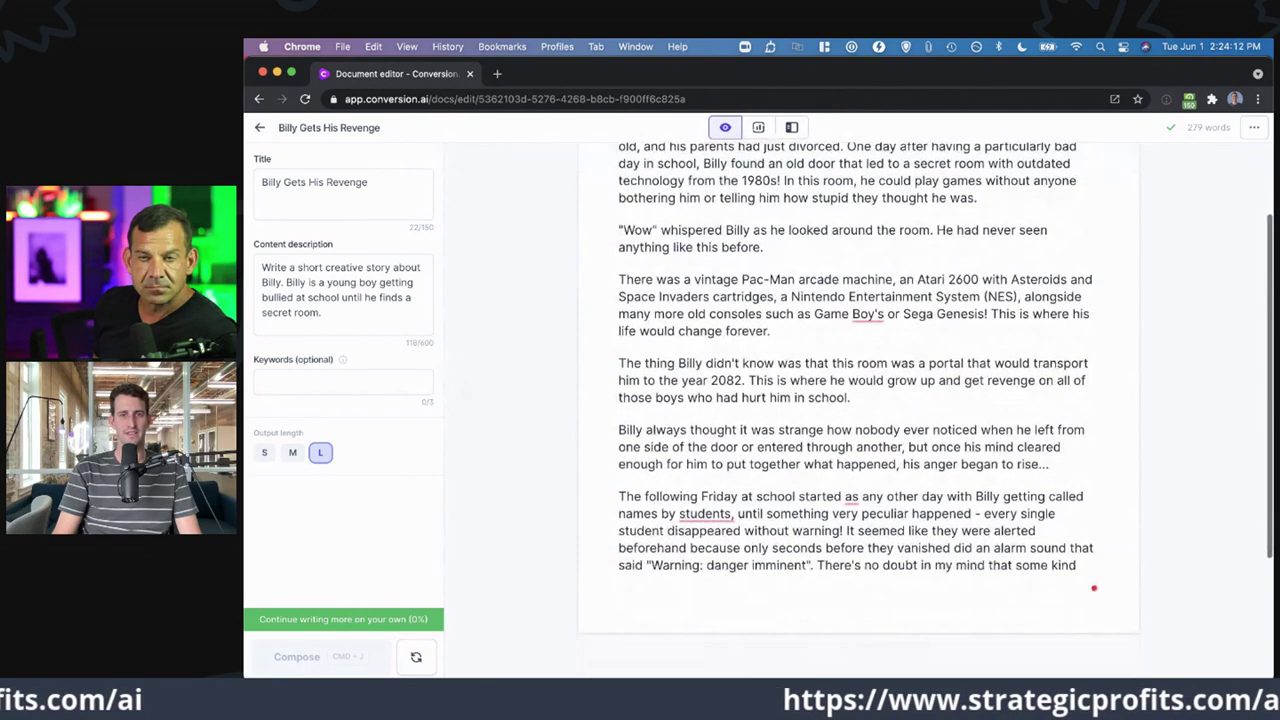
mouse_move(708, 515)
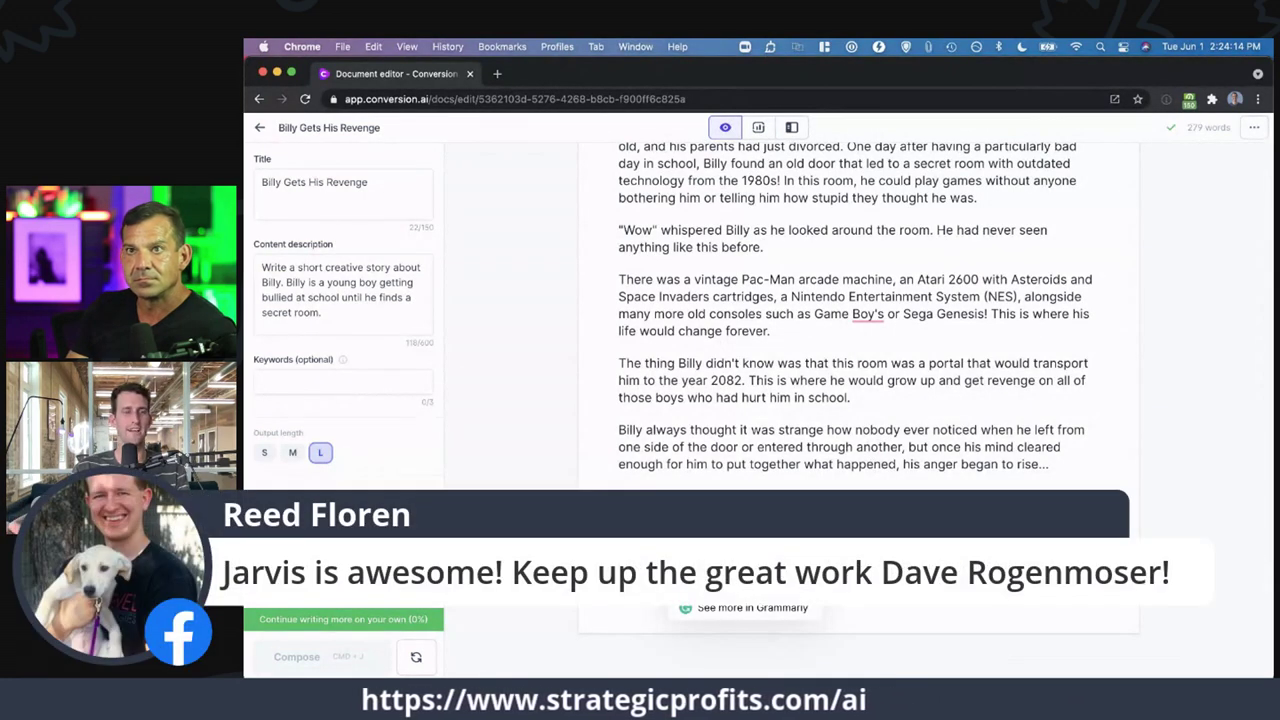
scroll(745, 470, up, 3)
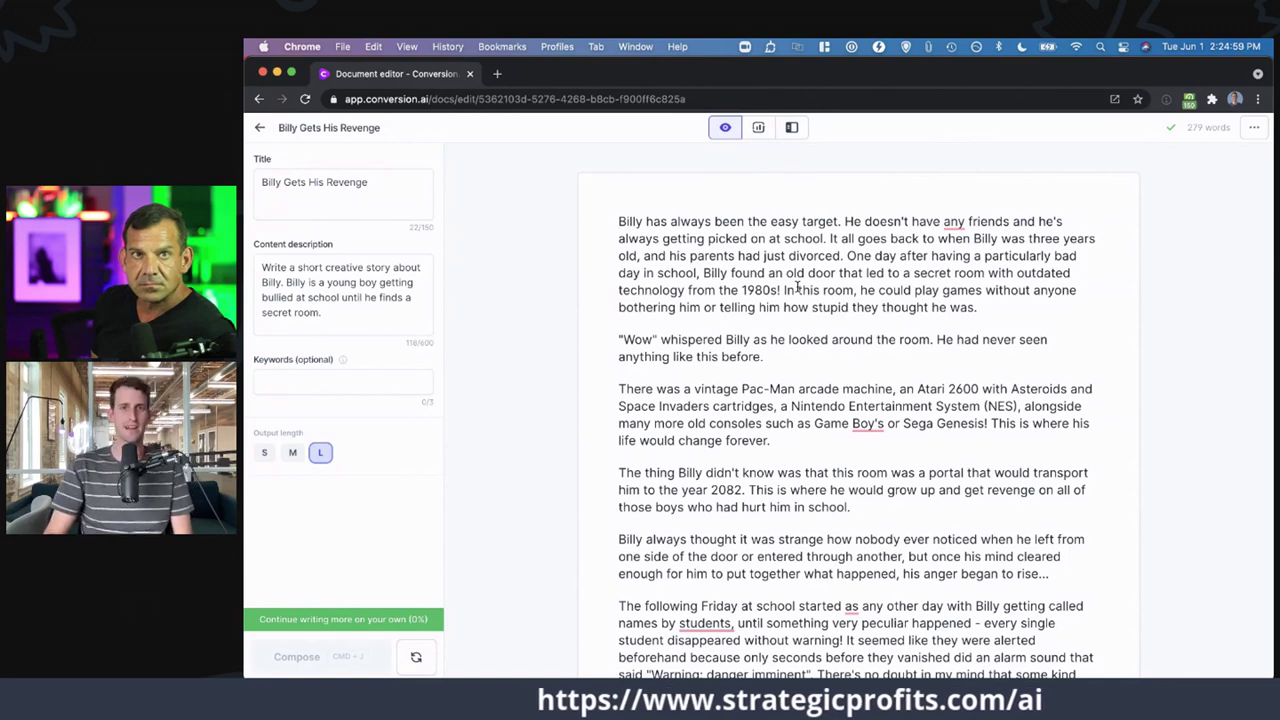
scroll(797, 287, down, 1)
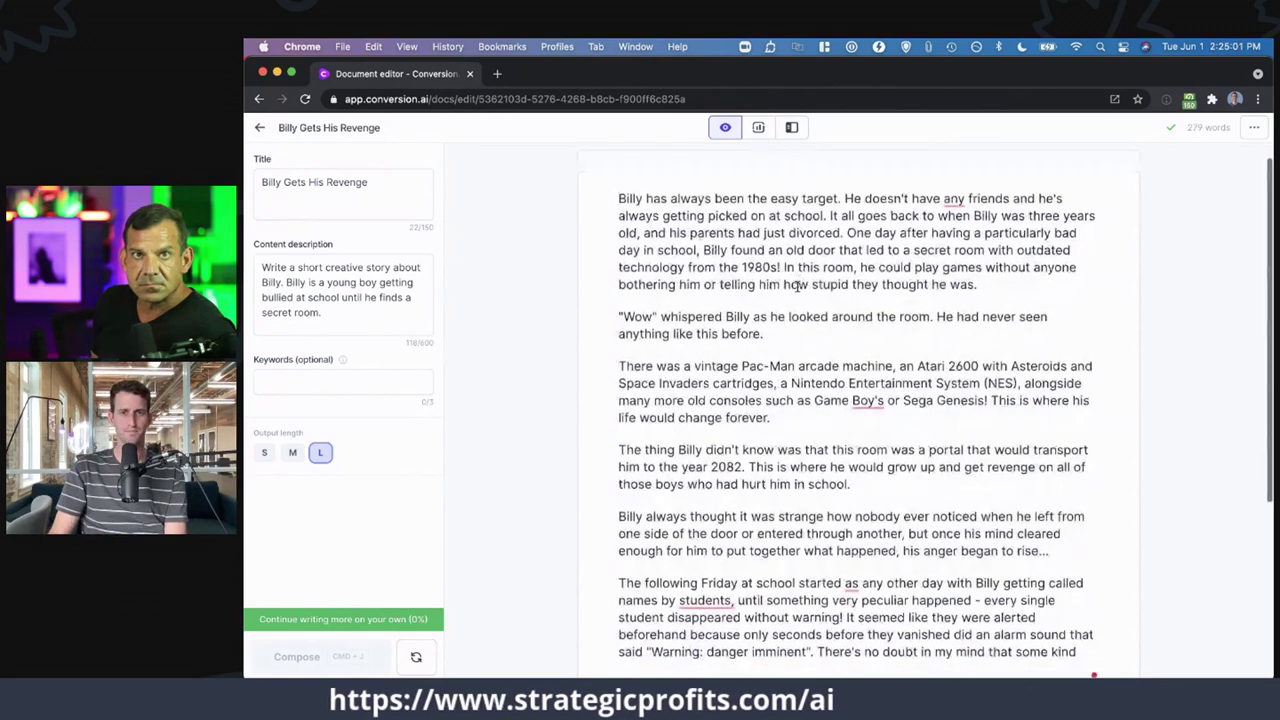
scroll(797, 287, down, 1)
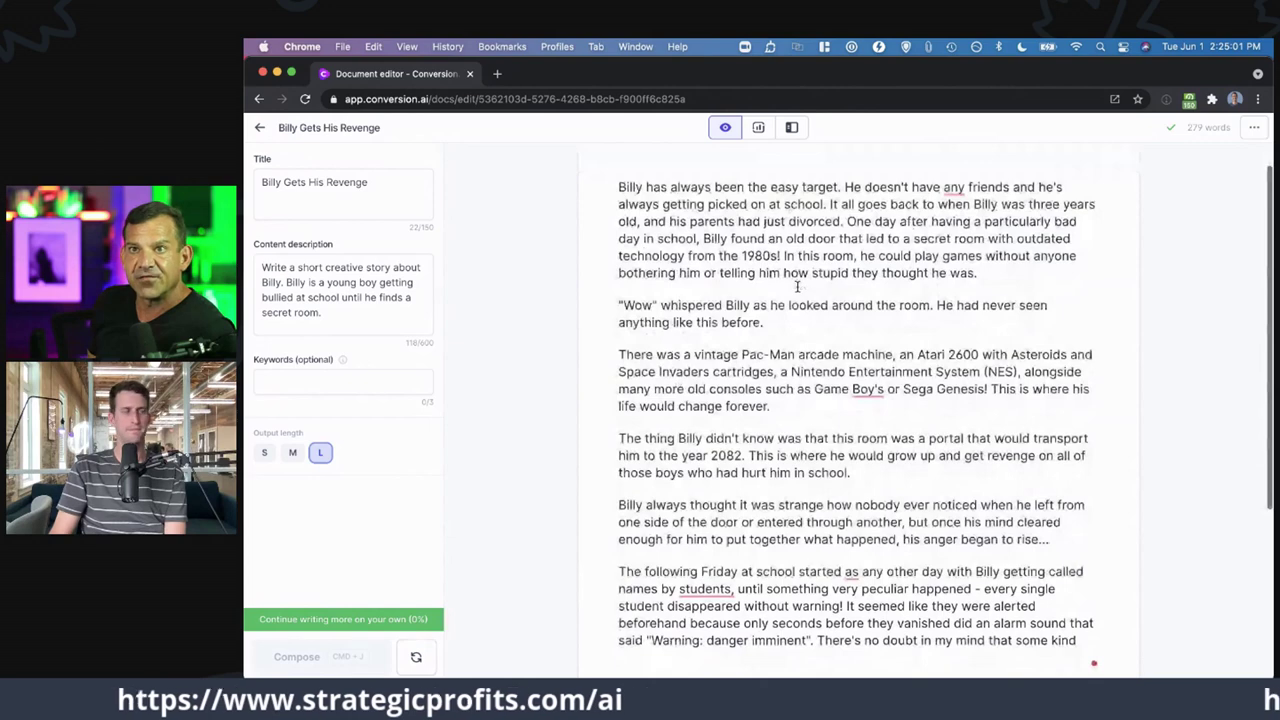
scroll(797, 287, down, 5)
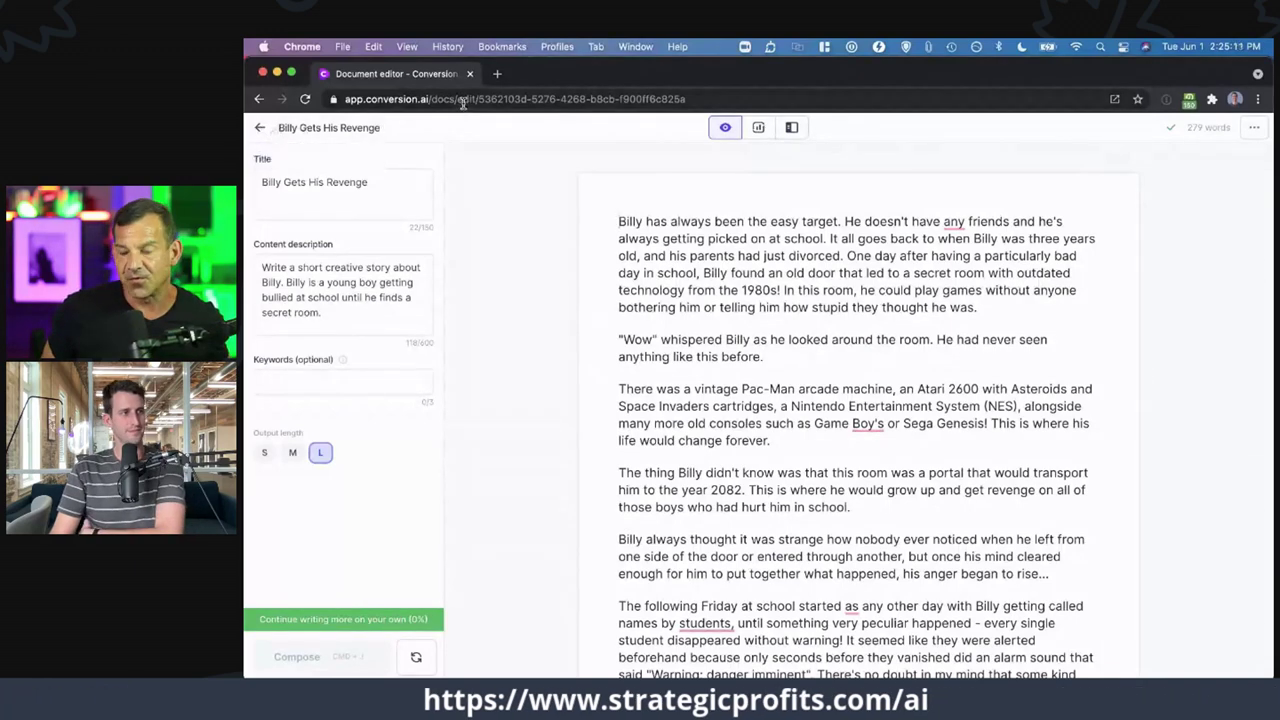
- Open the document "Keep Your Lawn Looking Great: Maintaining St. Augustine Grass" and show its Surfer SEO analysis beside the text
click(259, 128)
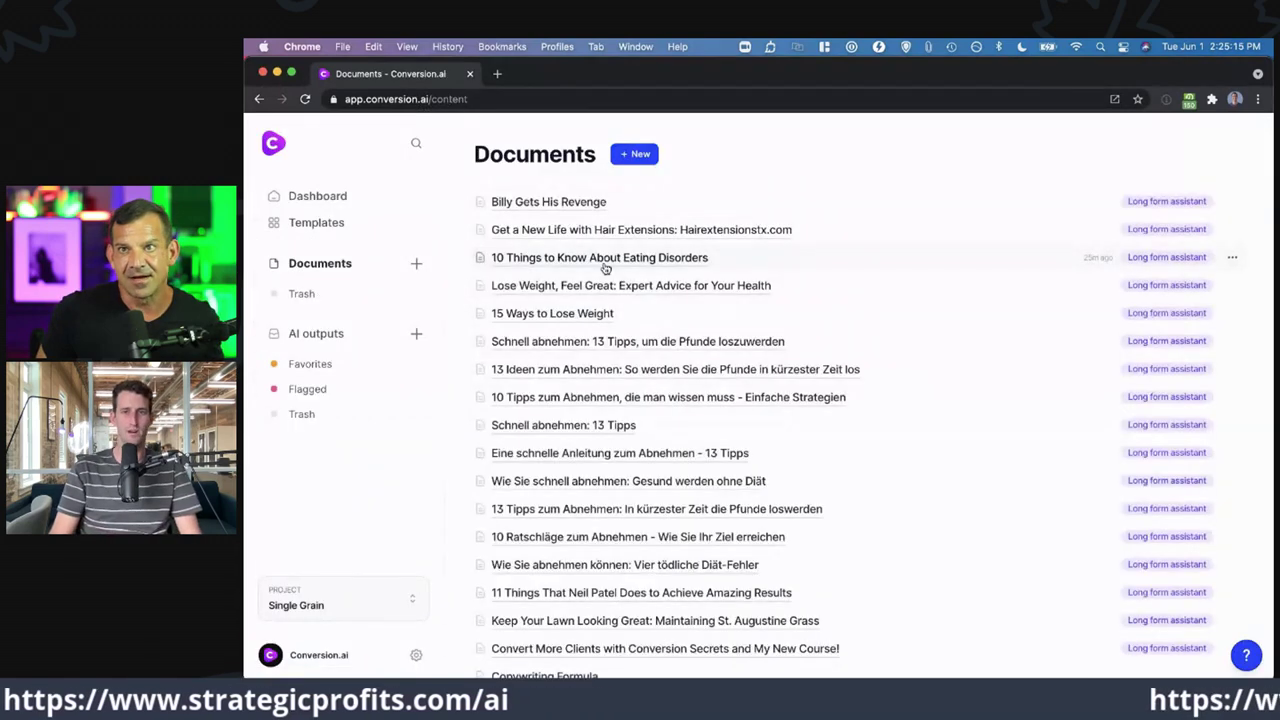
scroll(613, 370, down, 2)
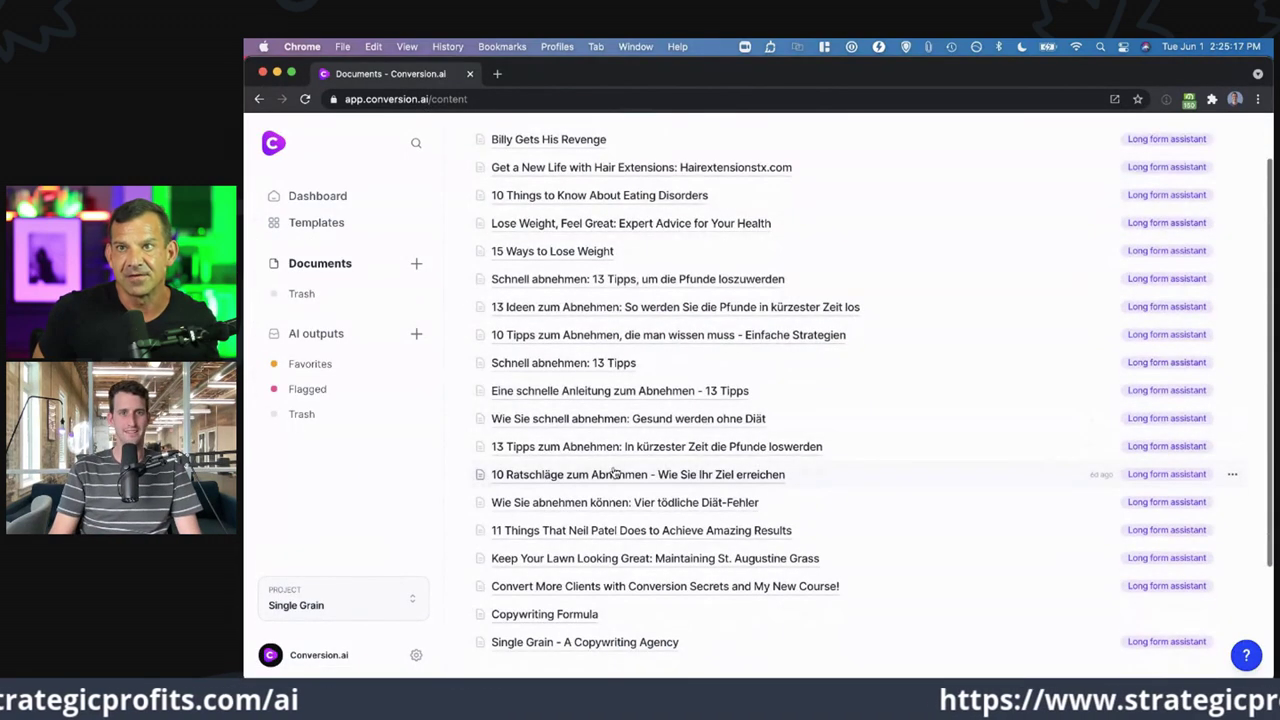
click(633, 560)
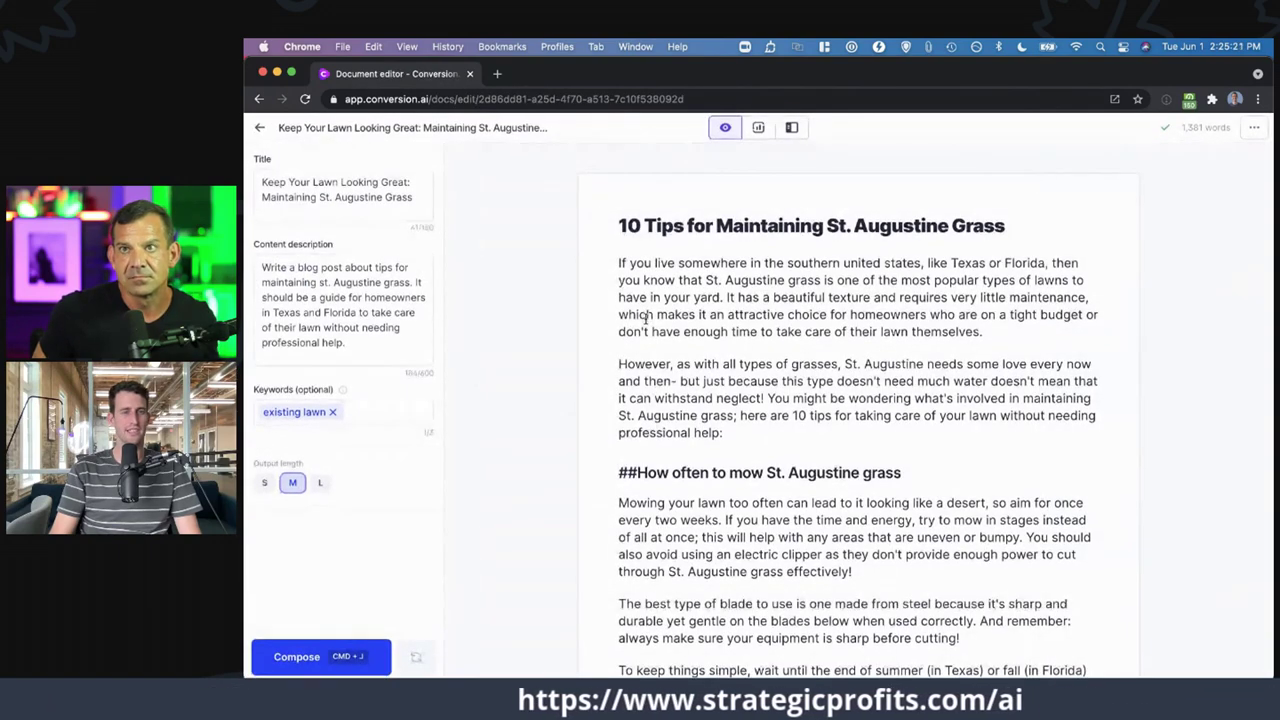
click(759, 128)
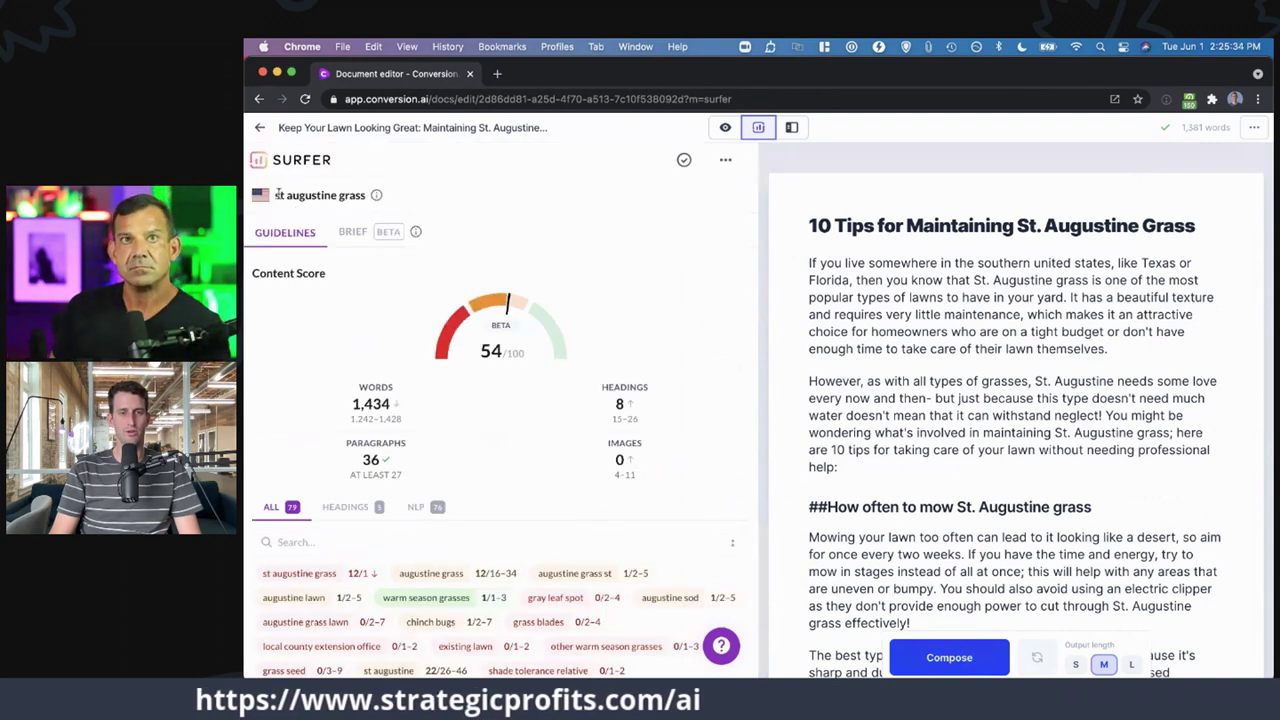
- Examine Surfer's content guidelines for the keyword "st augustine grass", including the word, paragraph, heading and image targets
mouse_move(543, 444)
mouse_move(541, 482)
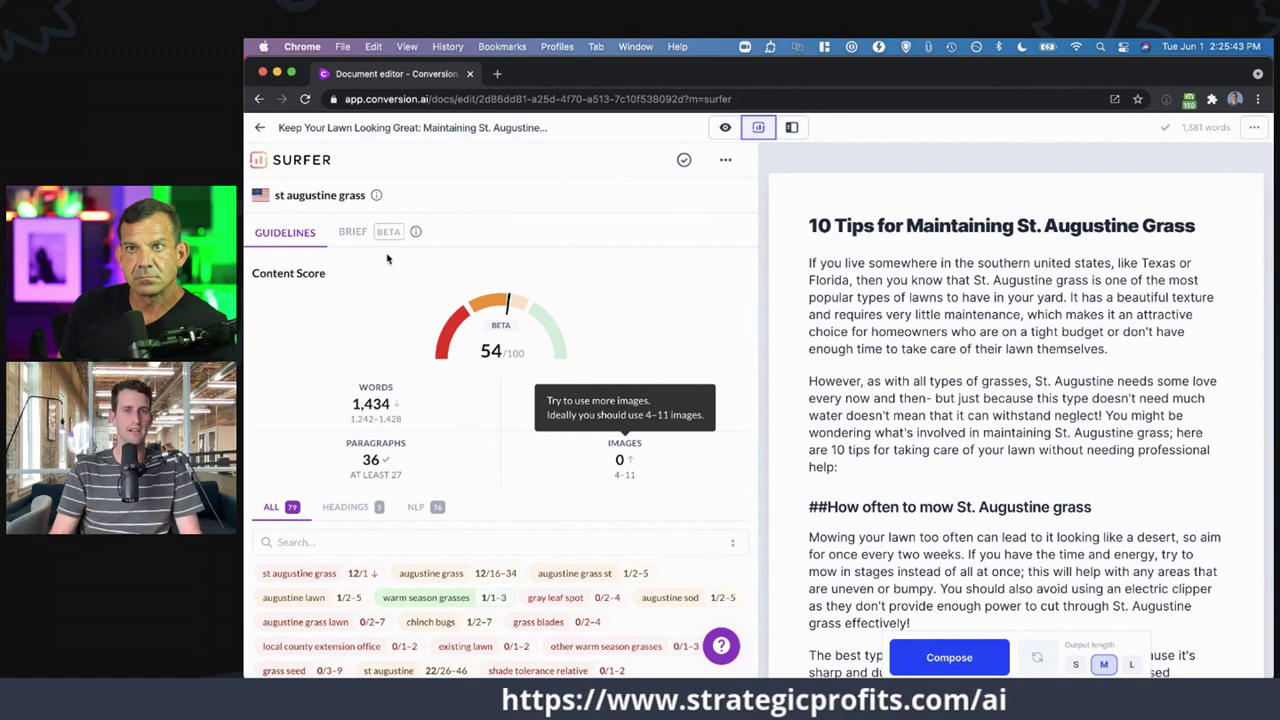
mouse_move(378, 195)
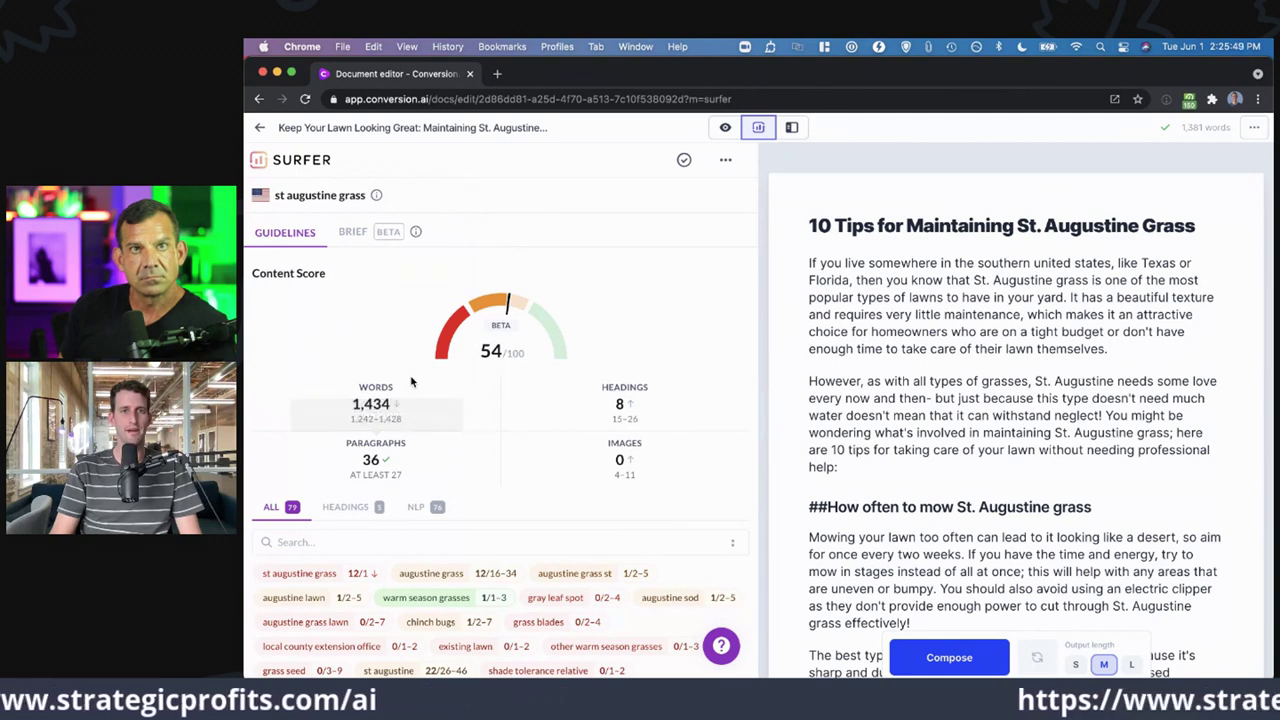
mouse_move(356, 398)
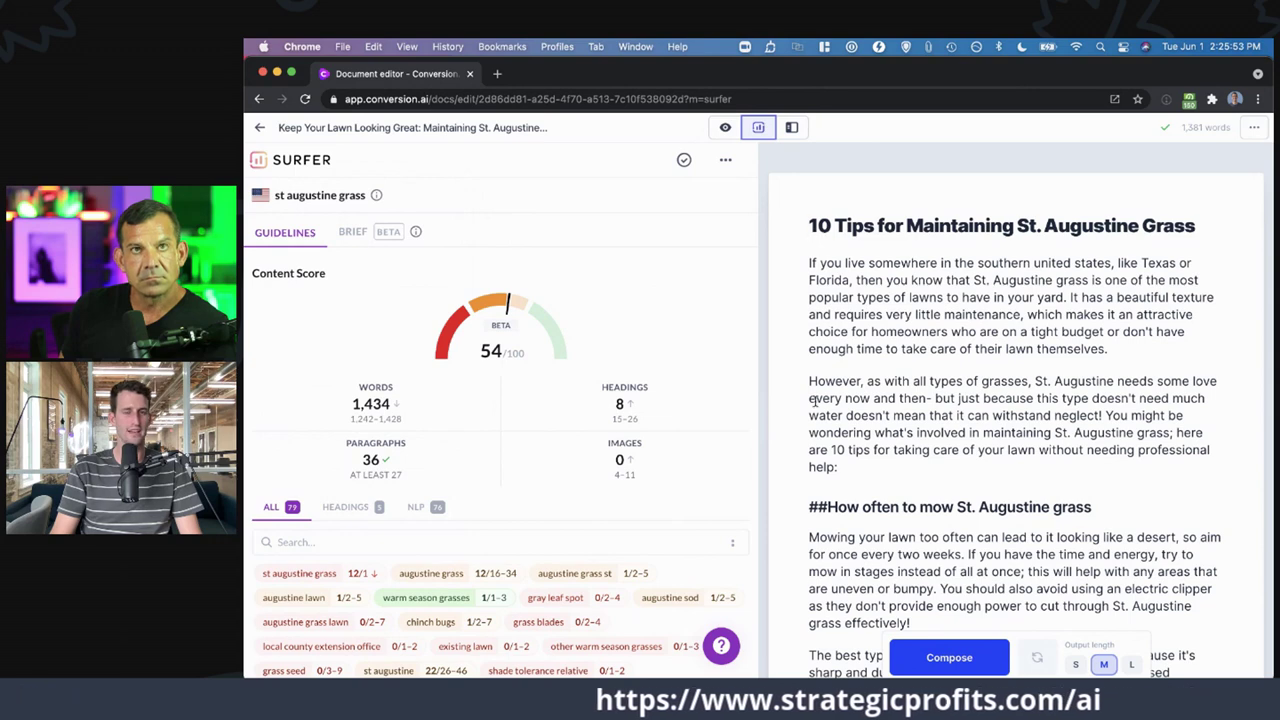
mouse_move(504, 412)
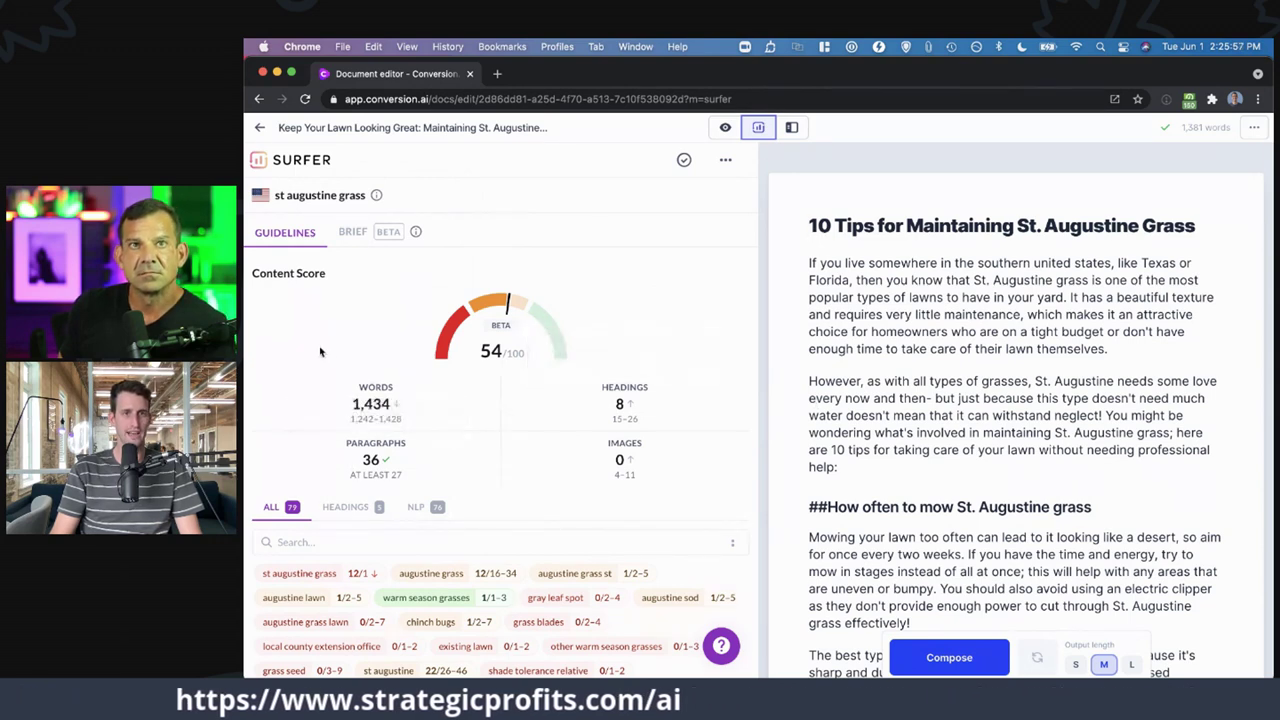
mouse_move(380, 415)
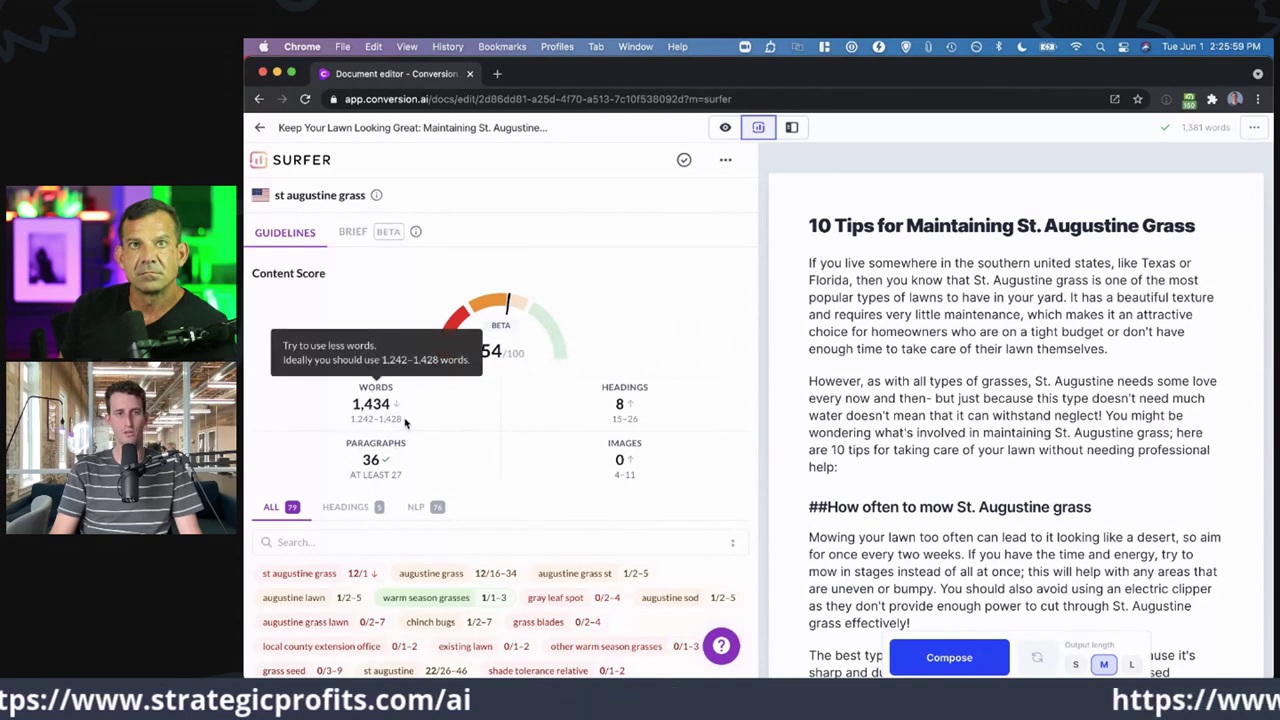
mouse_move(390, 468)
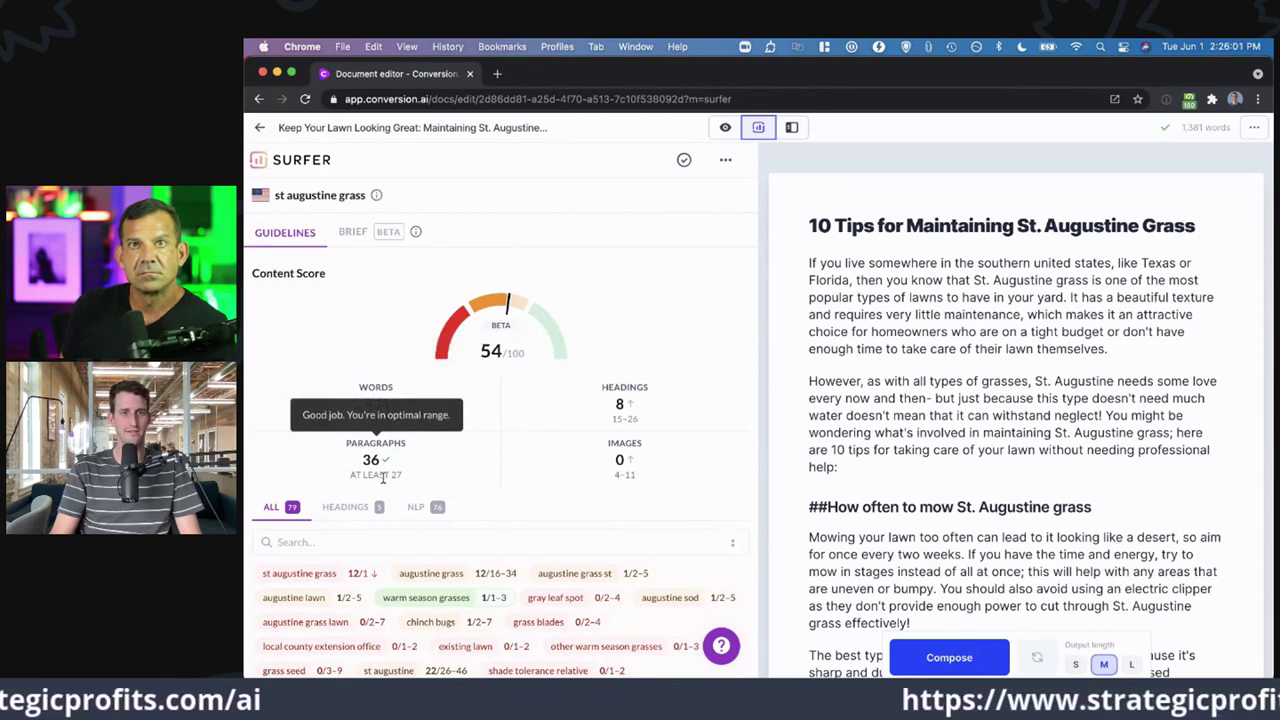
mouse_move(630, 428)
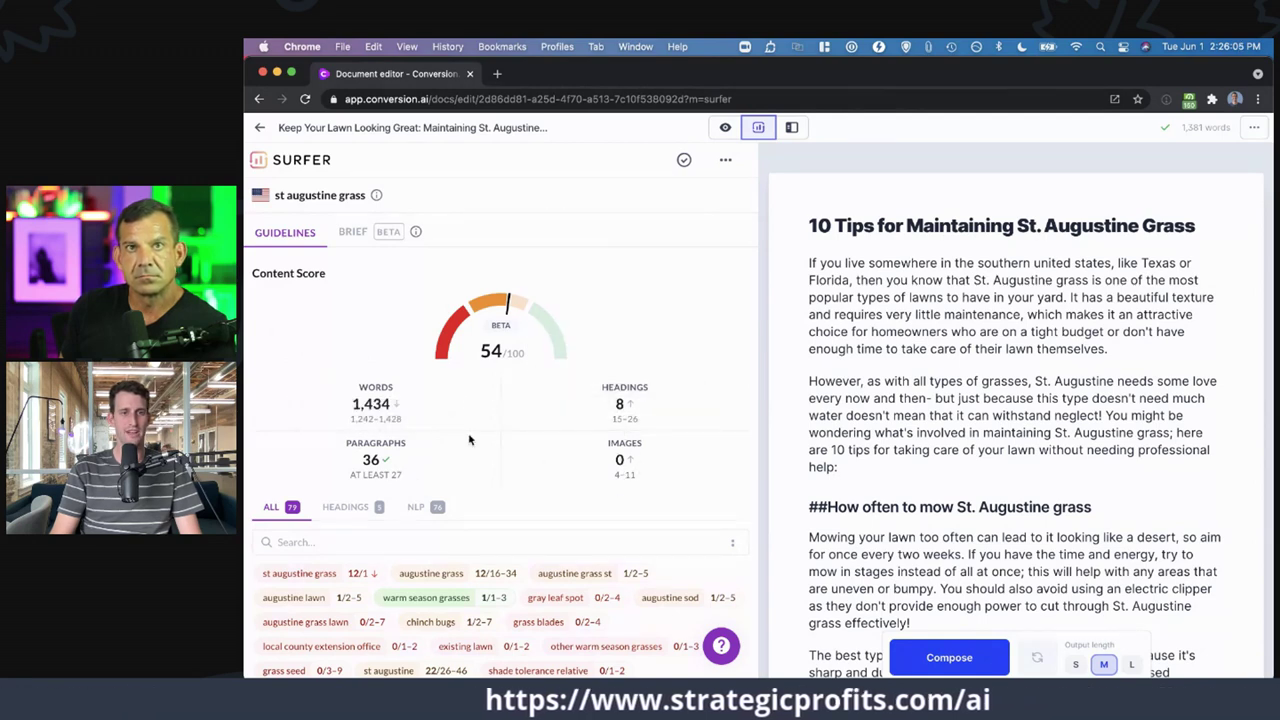
- Review Surfer's full list of suggested terms alongside the article's sections down to the conclusion
scroll(470, 438, down, 5)
scroll(566, 532, up, 3)
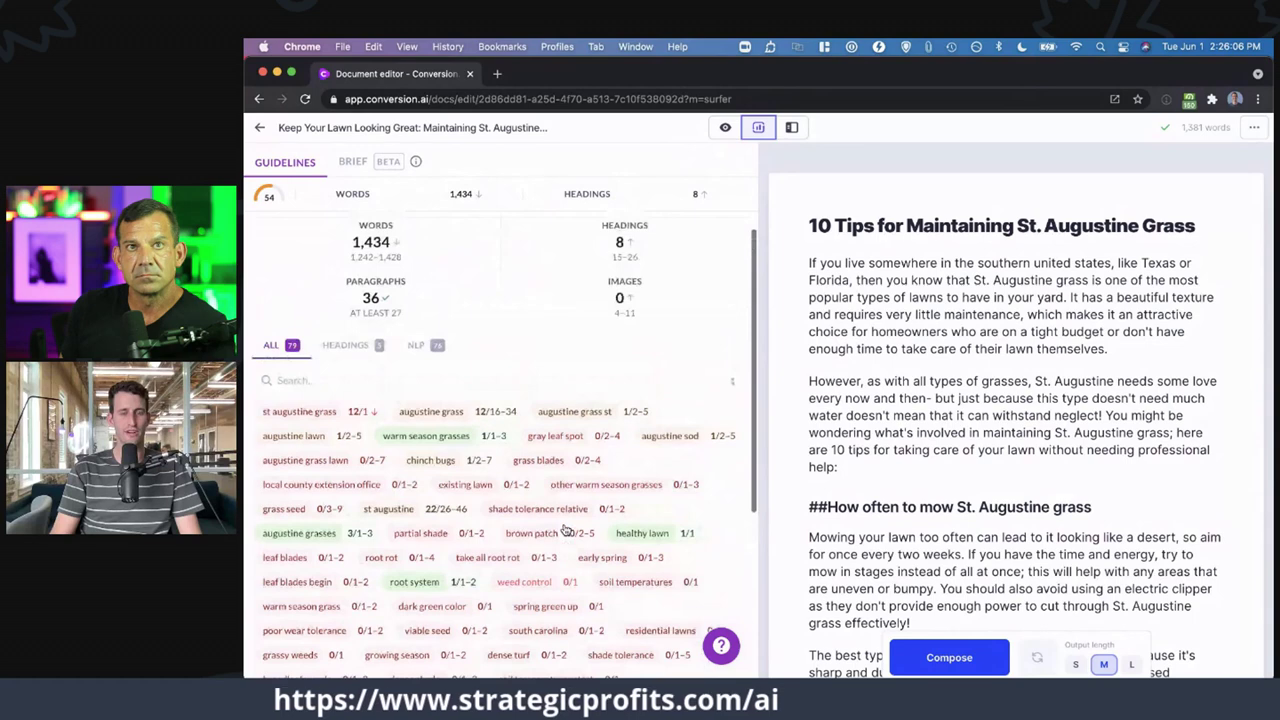
scroll(566, 530, up, 3)
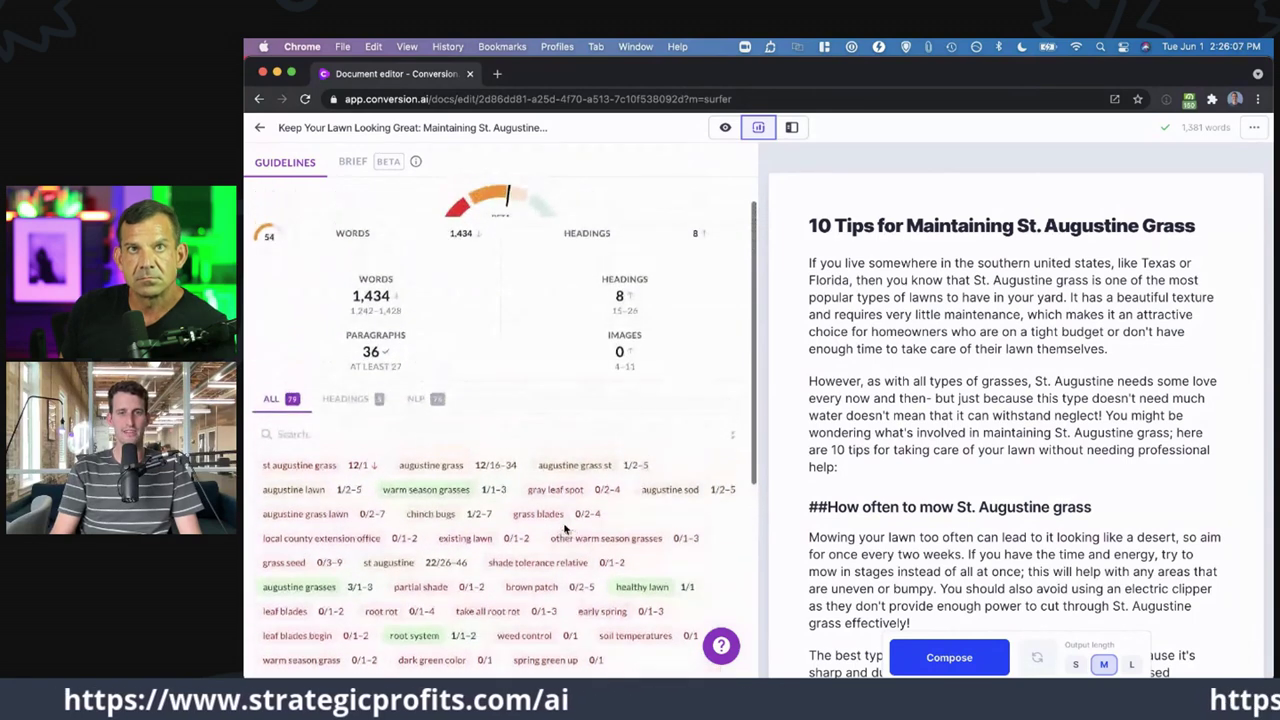
scroll(907, 476, down, 20)
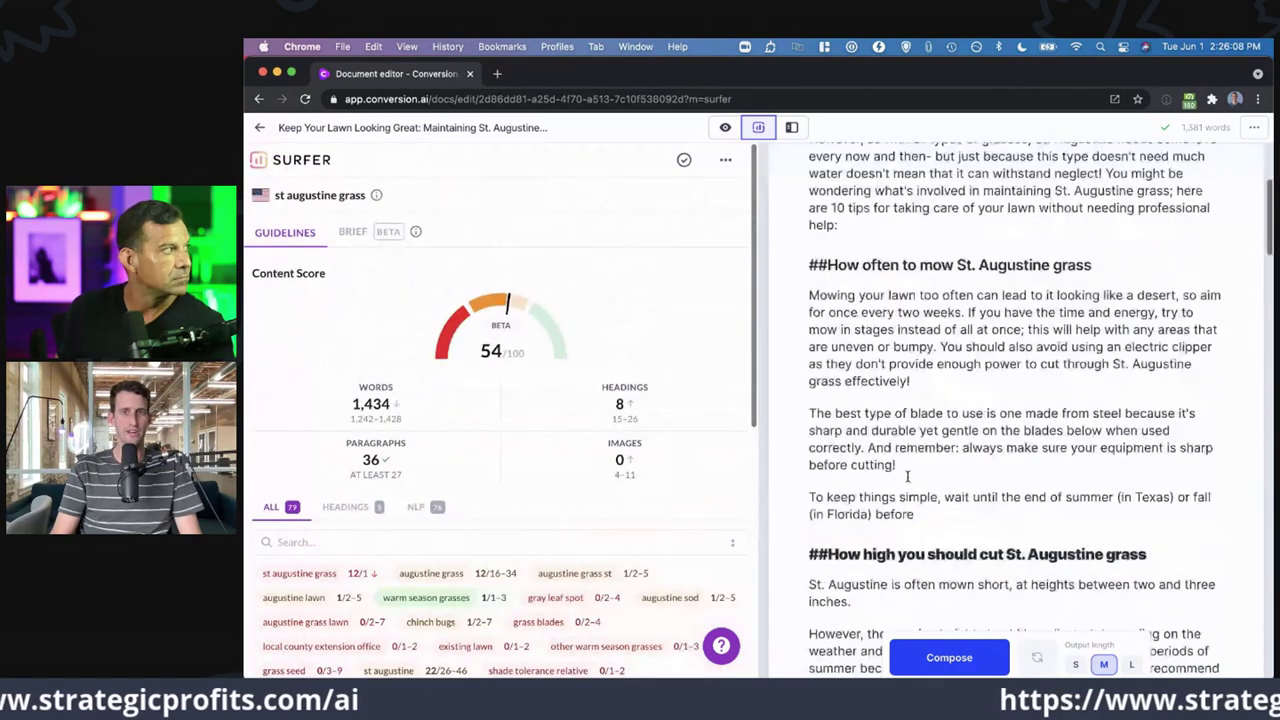
scroll(907, 476, down, 3)
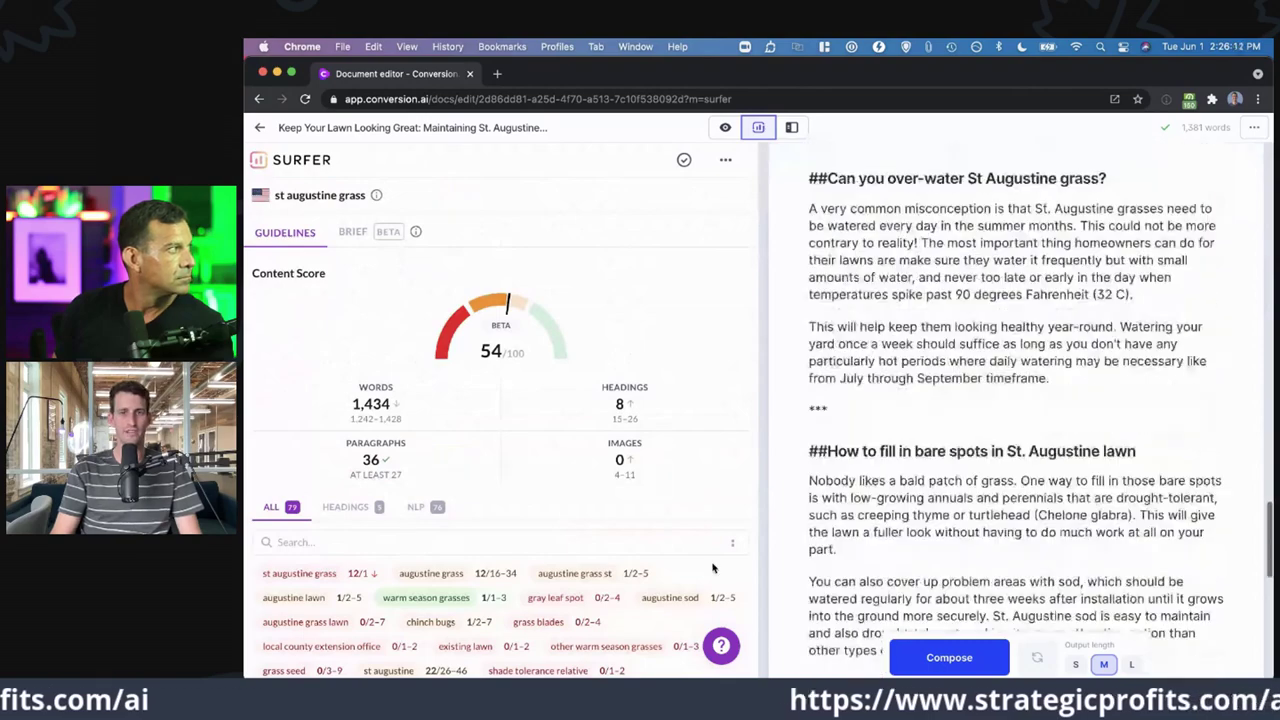
scroll(700, 540, down, 3)
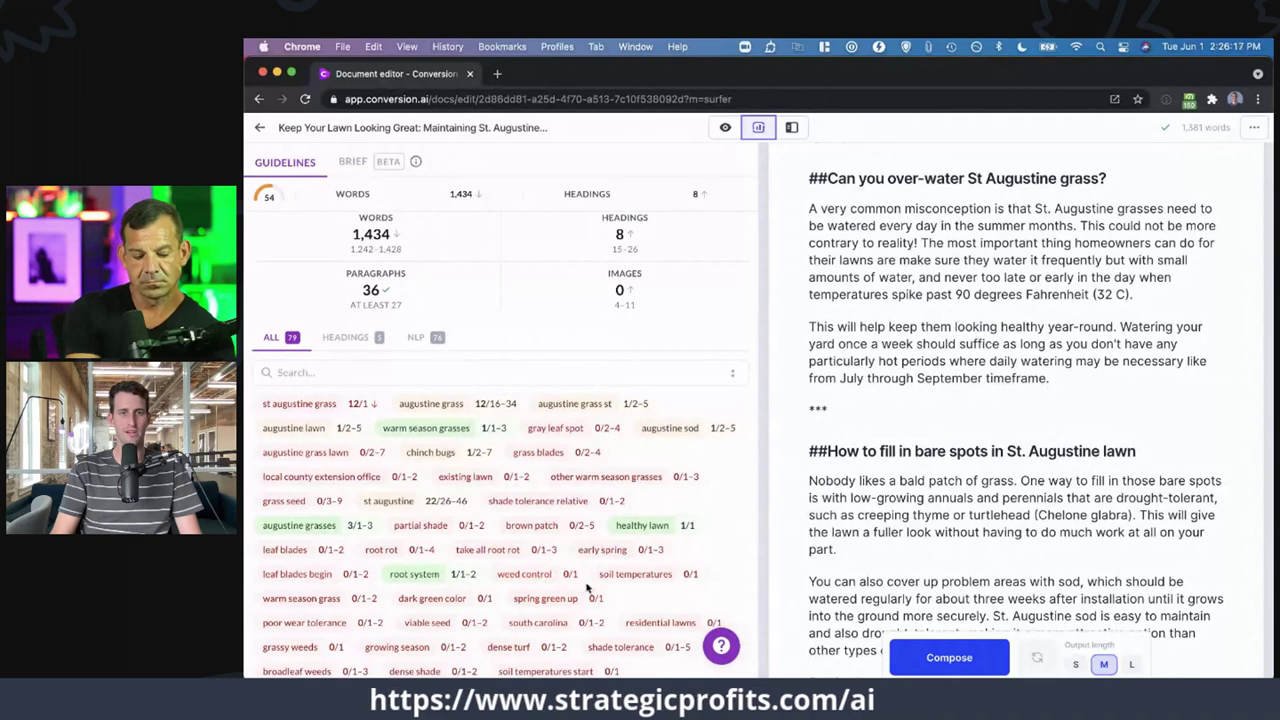
scroll(962, 508, down, 6)
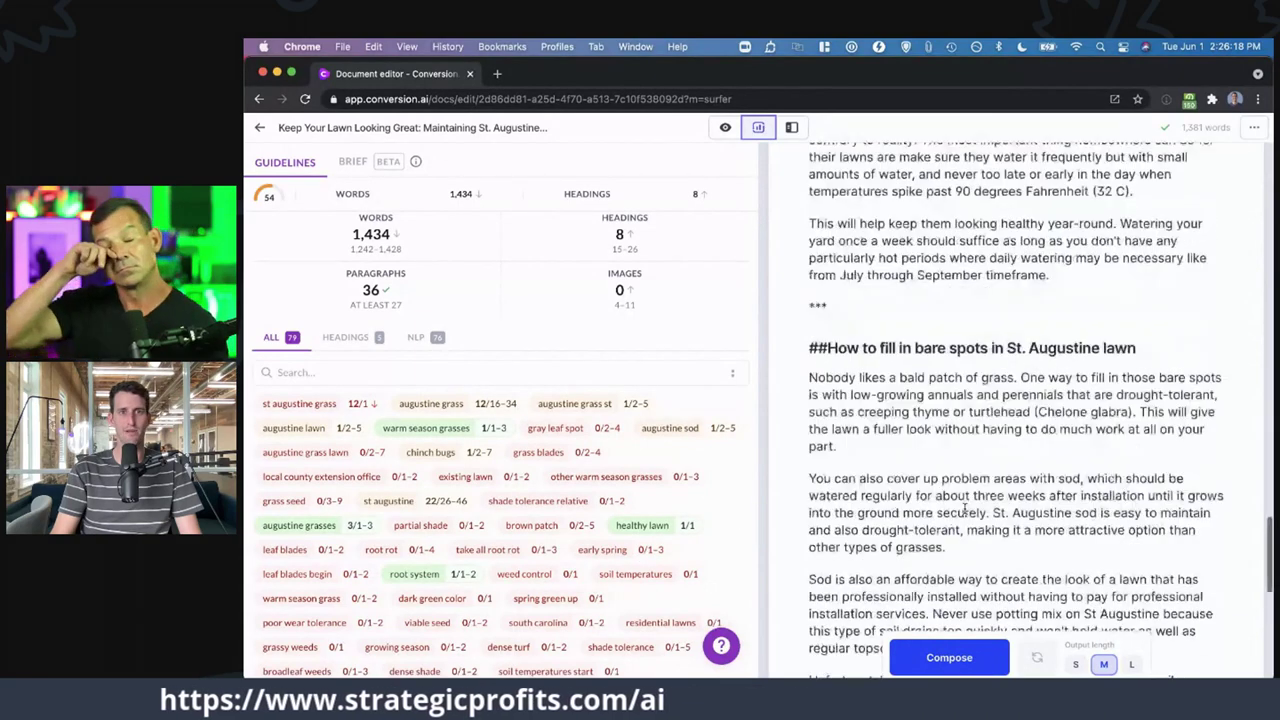
scroll(965, 510, down, 3)
- Show only the terms suggested for headings and check the explanation of the content score
click(345, 337)
scroll(452, 458, up, 4)
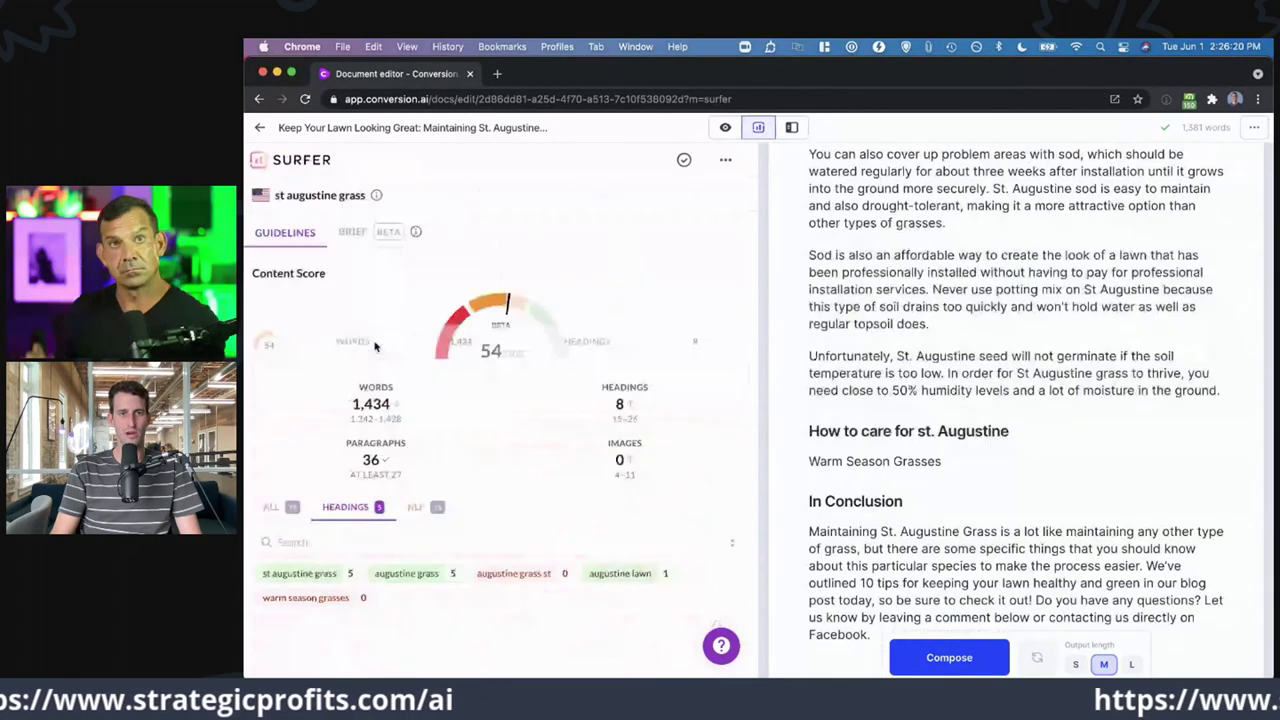
mouse_move(576, 369)
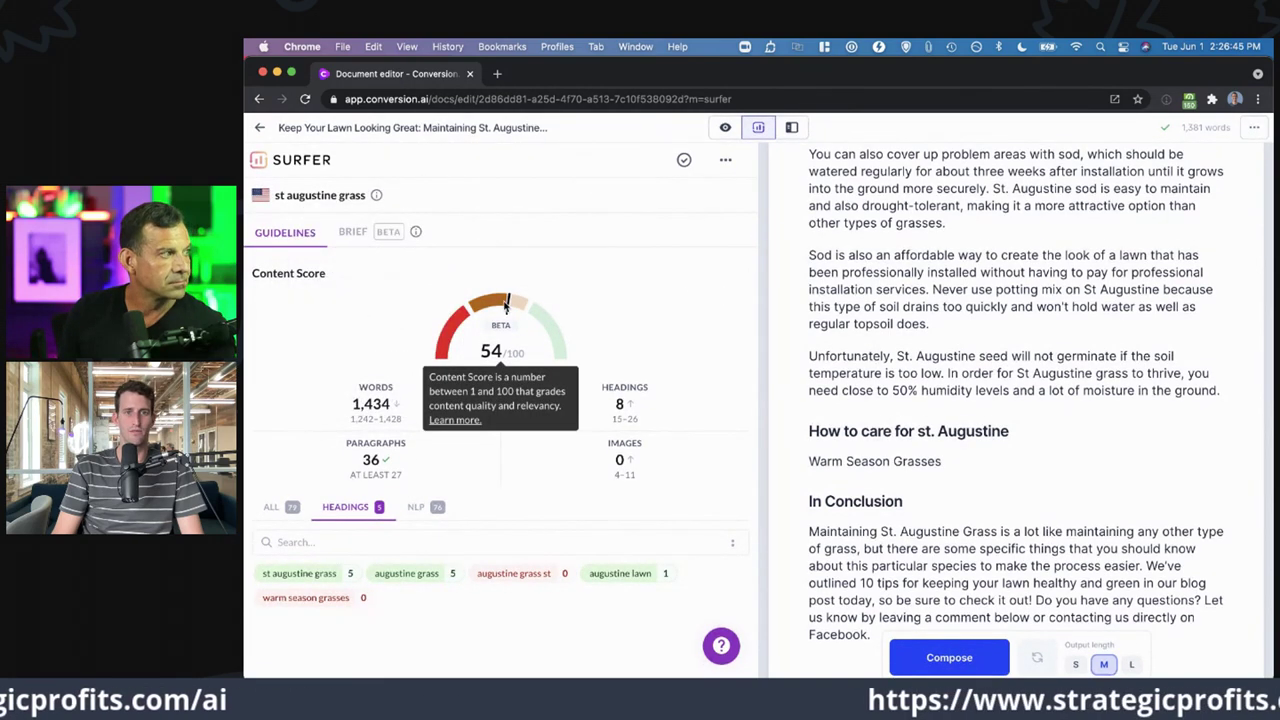
- Replace "cut St. Augustine grass" in the heading "How high you should cut St. Augustine grass" with "warm season grasses"
scroll(812, 272, up, 20)
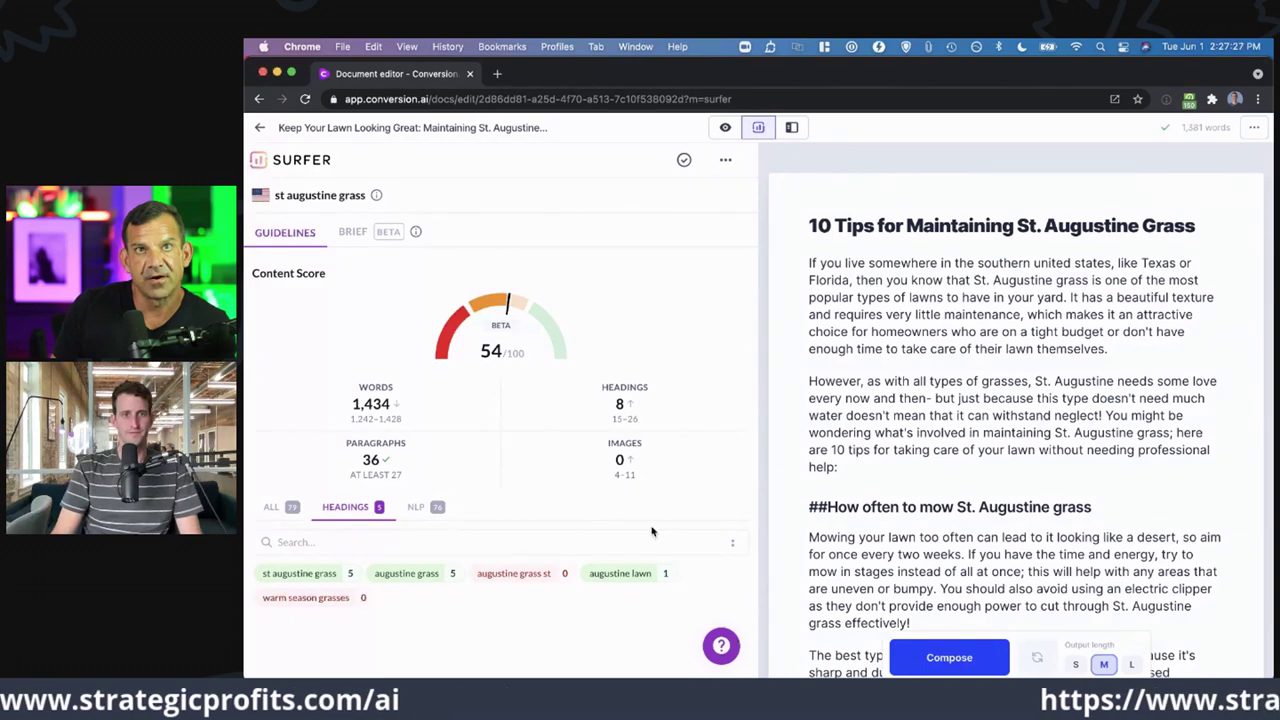
scroll(822, 536, down, 1)
scroll(822, 536, down, 1)
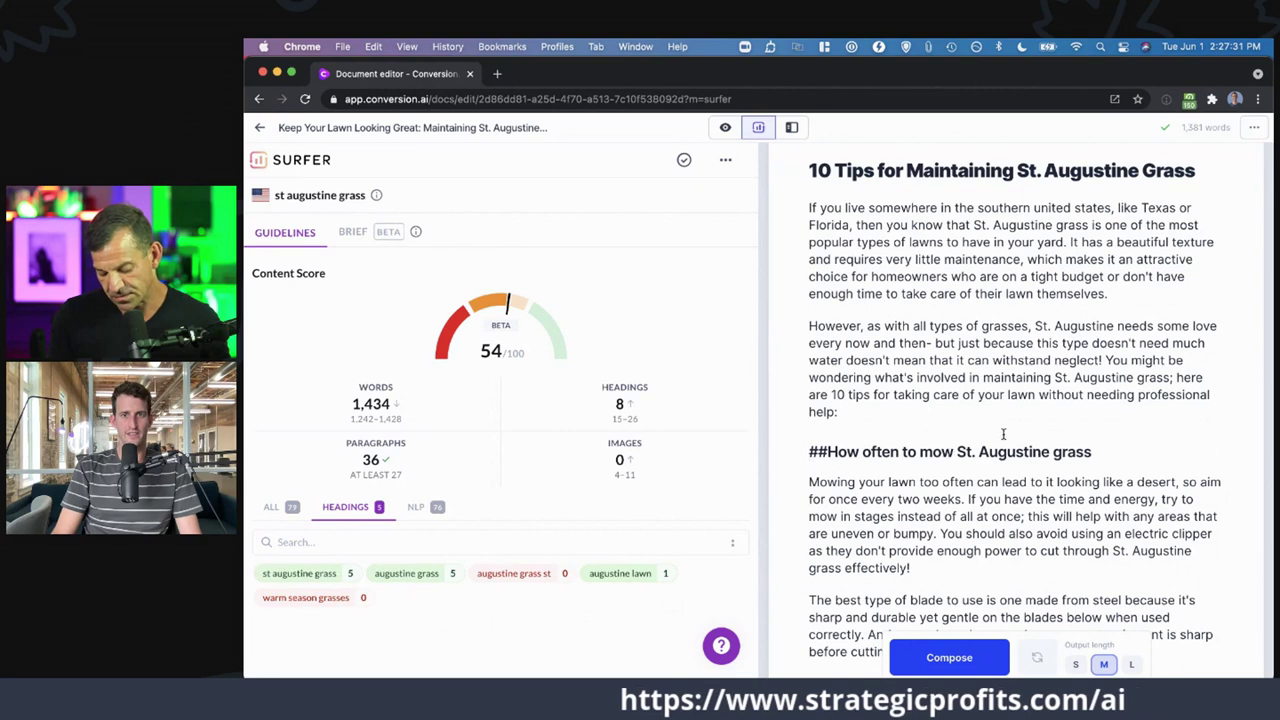
scroll(1071, 450, down, 5)
scroll(1071, 450, down, 1)
drag(1146, 384, 979, 384)
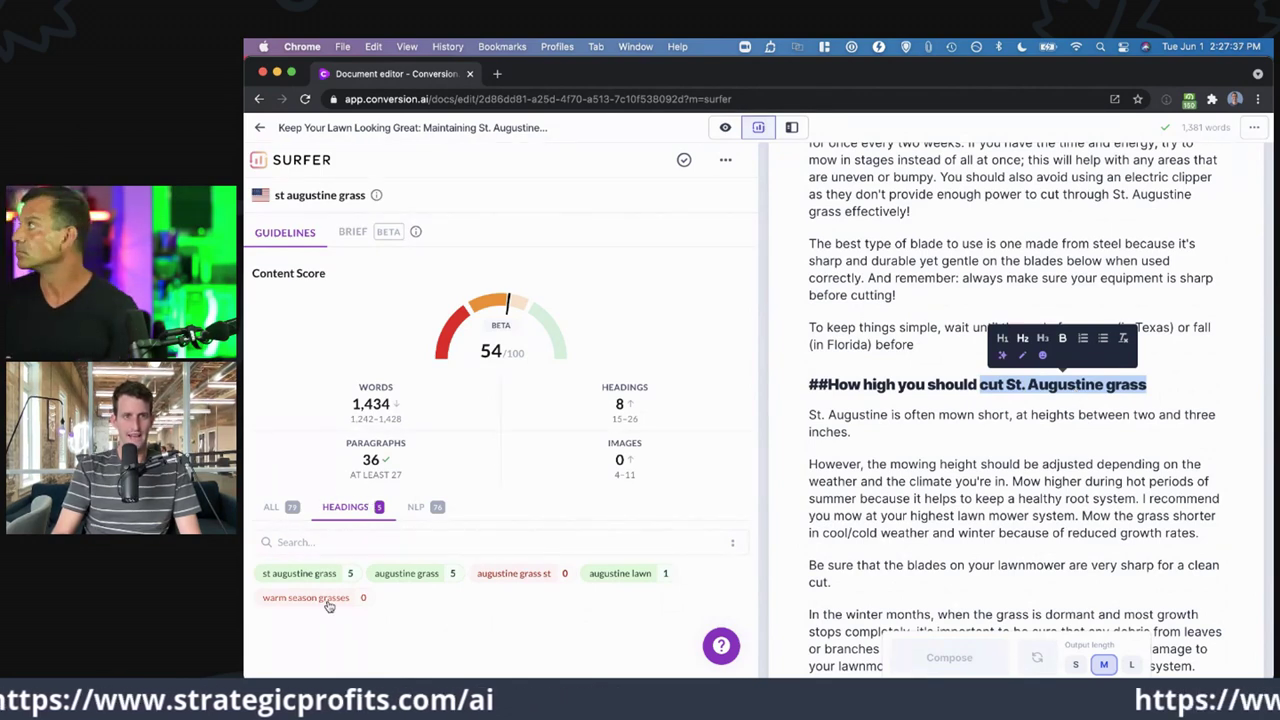
text(warm season g)
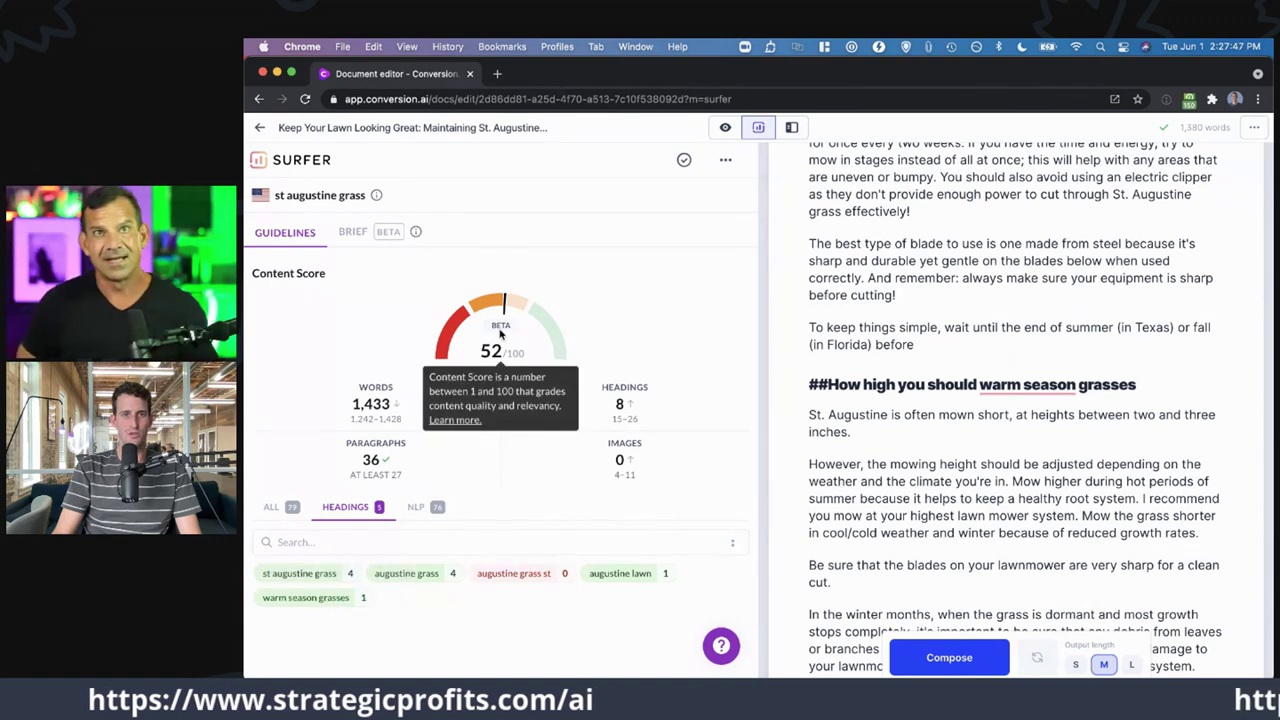
- Leave the St. Augustine grass article, check the dashboard and return to the documents list
scroll(880, 405, up, 5)
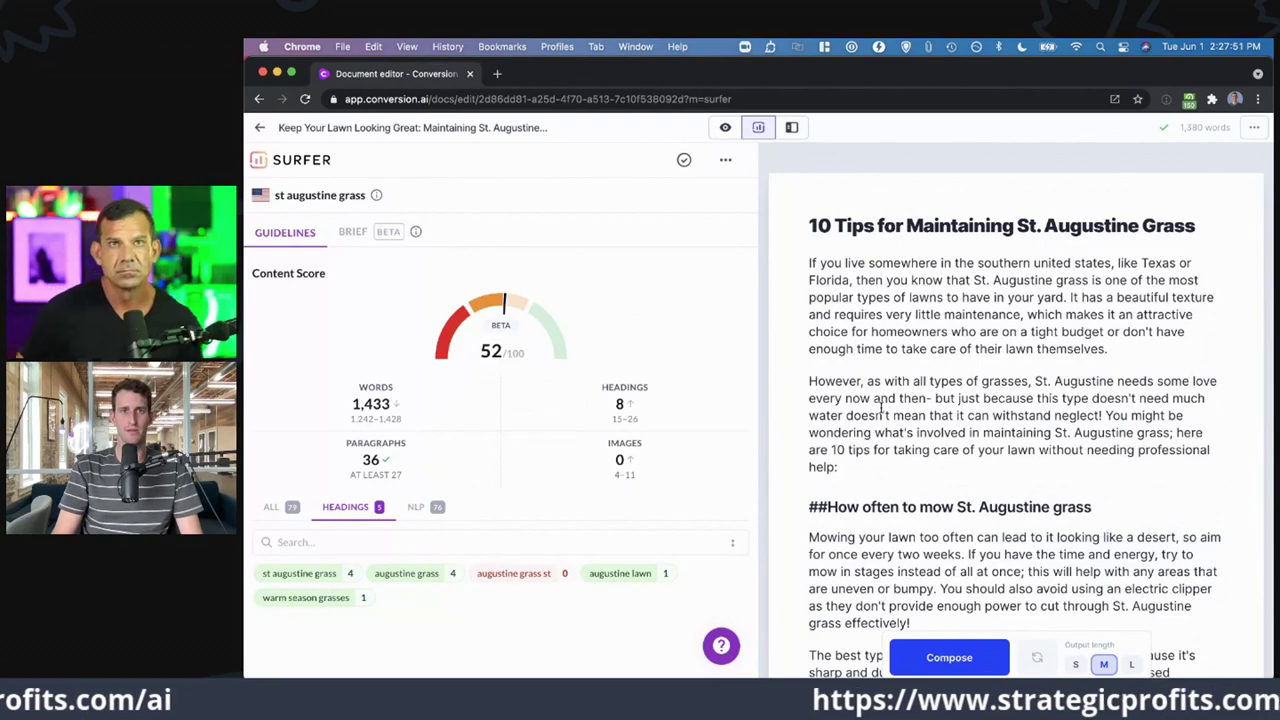
mouse_move(560, 345)
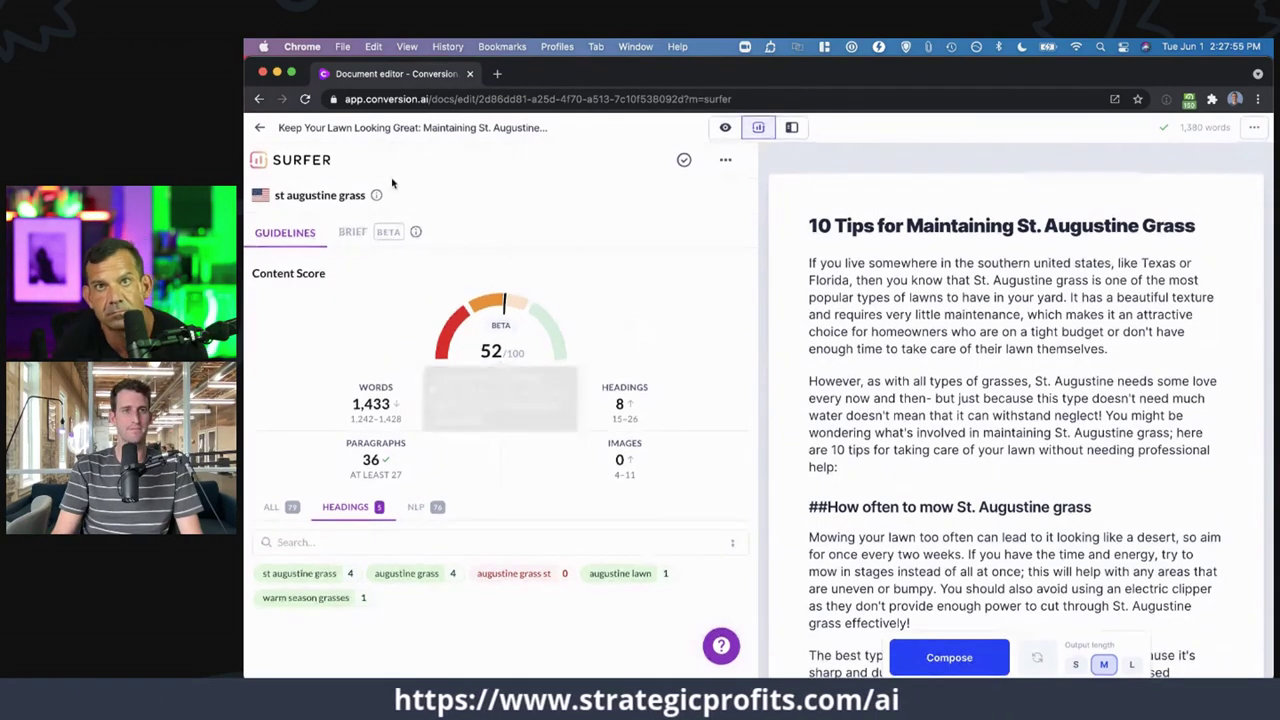
click(263, 128)
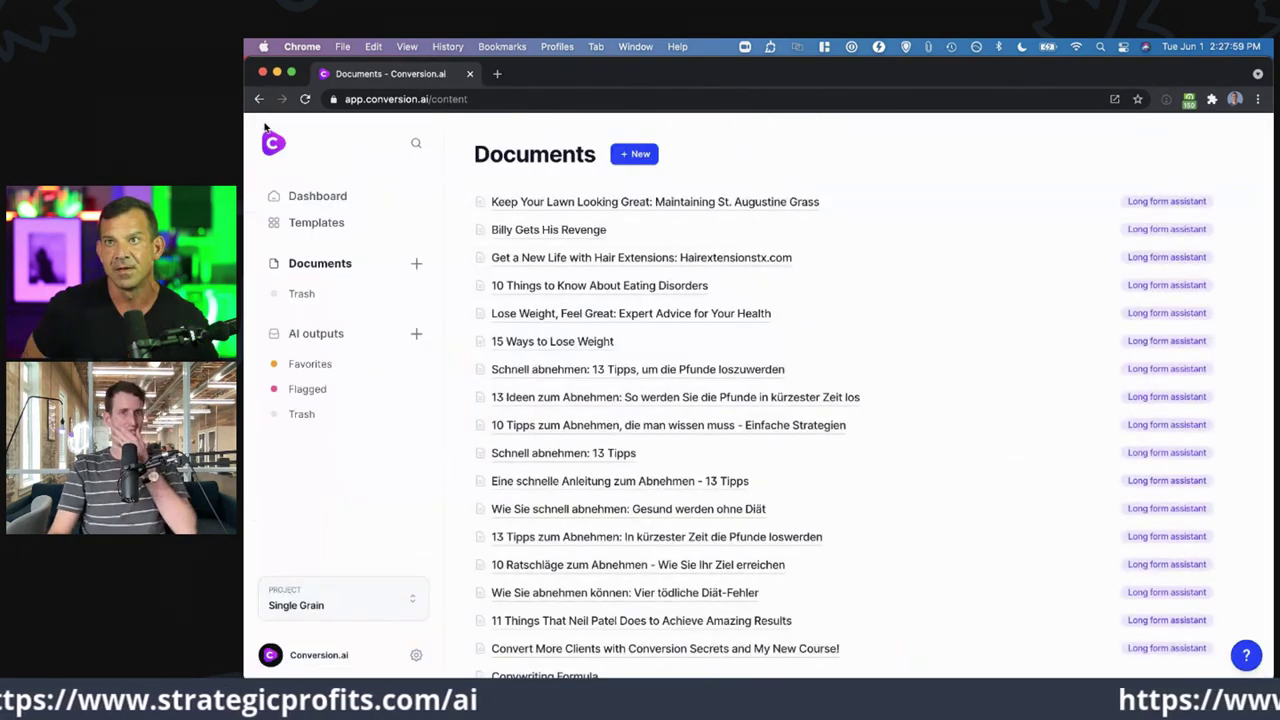
click(315, 198)
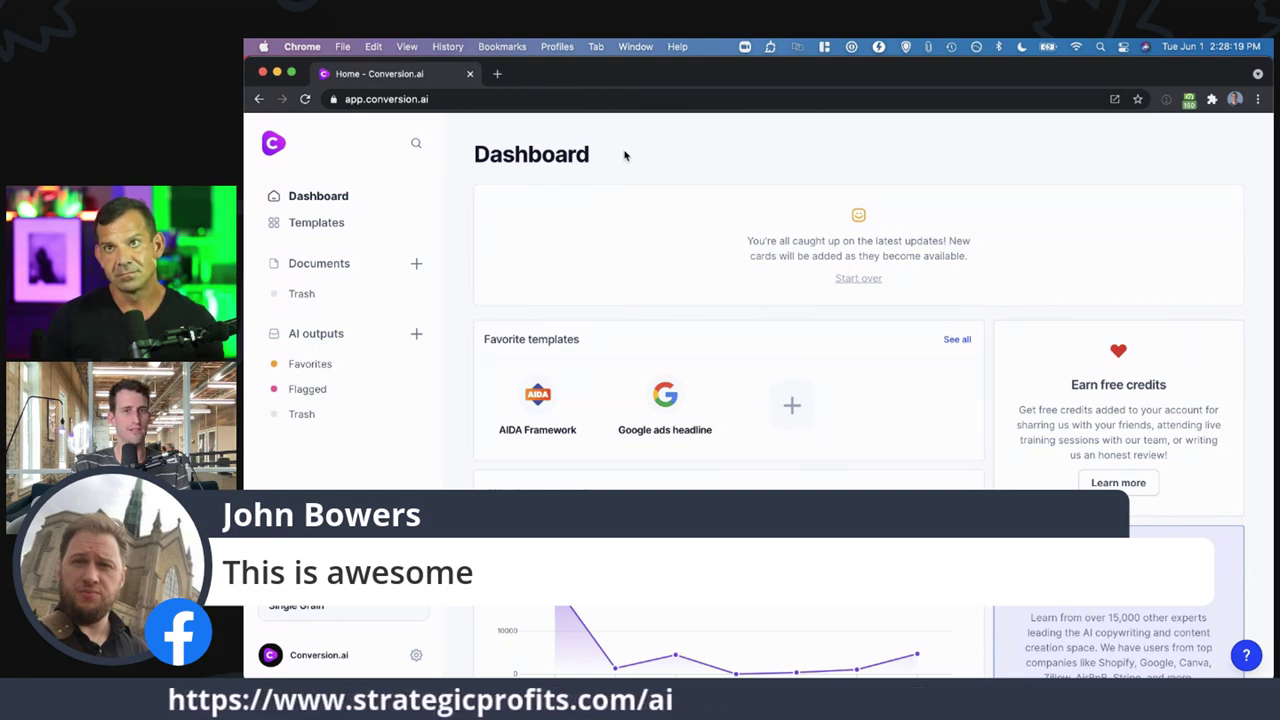
scroll(624, 155, left, 5)
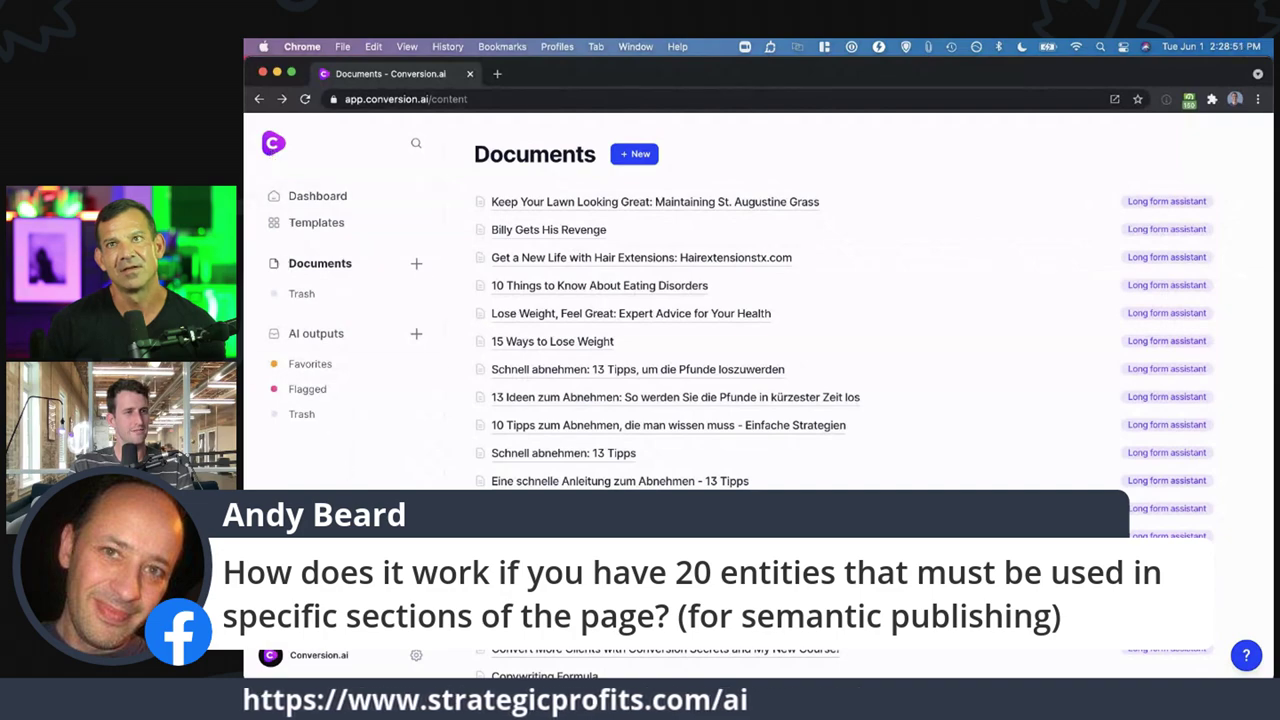
- Look through the list of available projects and close it, keeping Single Grain as the project
click(361, 619)
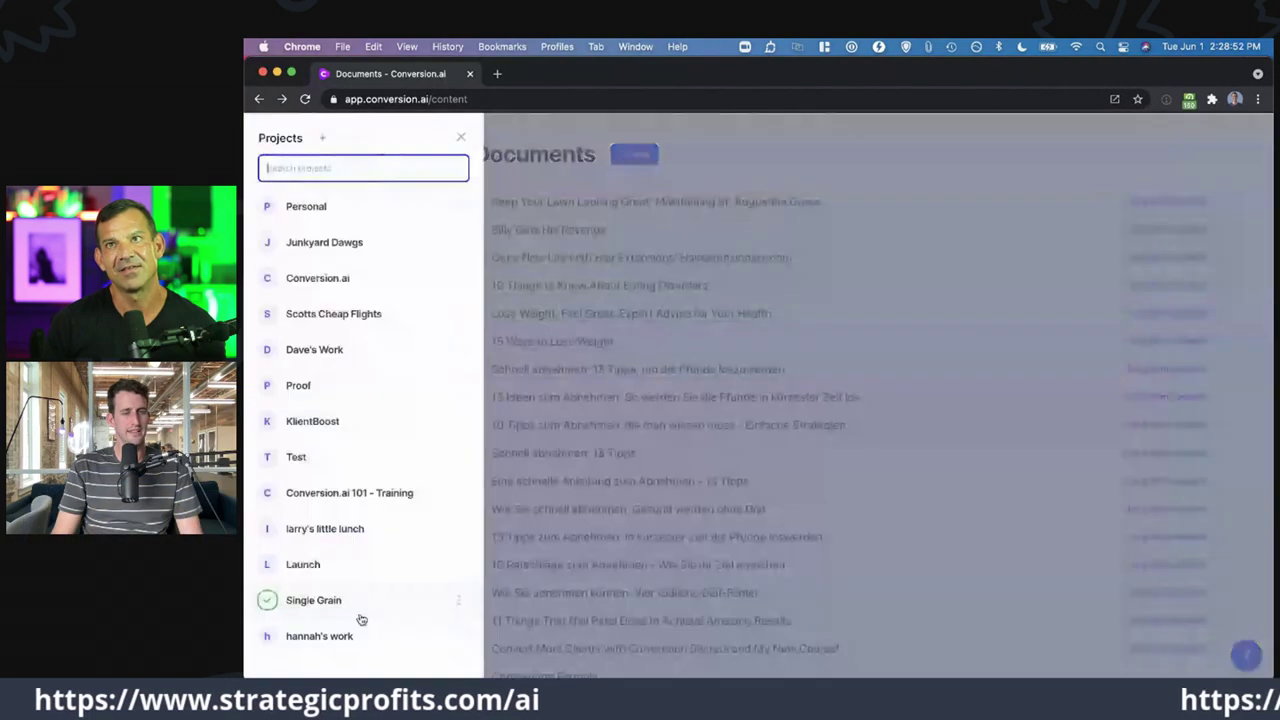
click(461, 136)
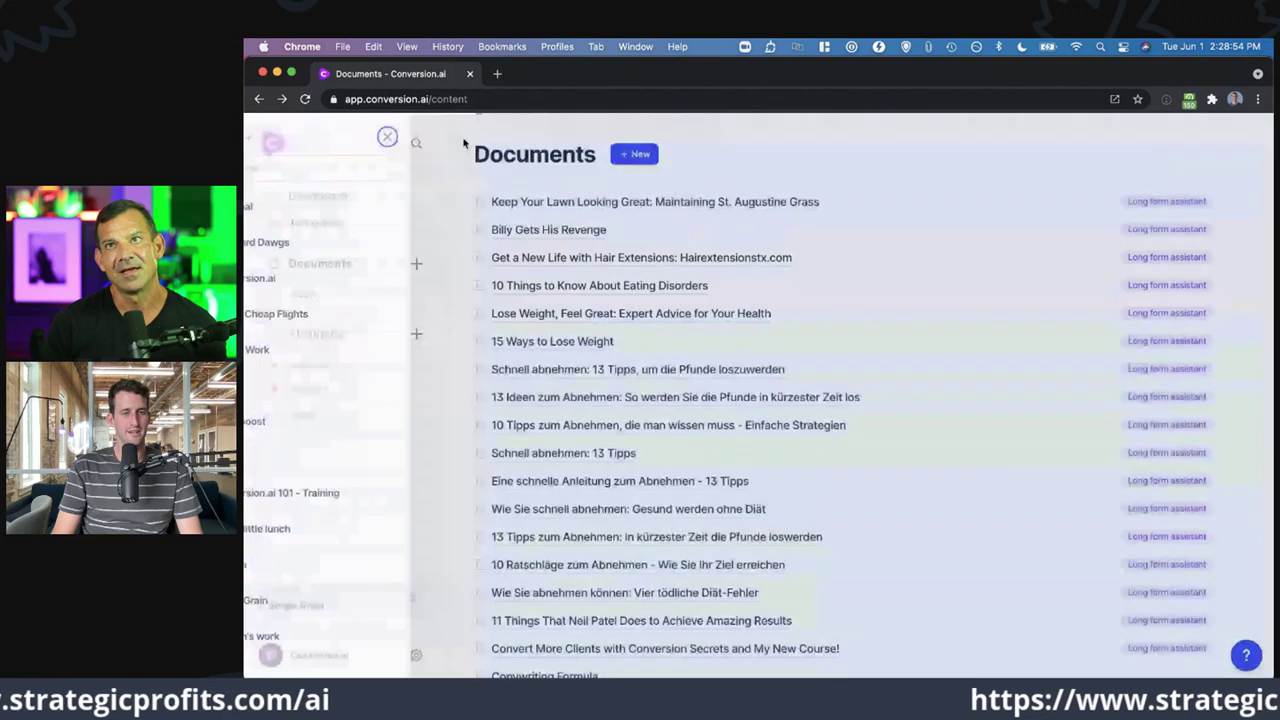
click(344, 608)
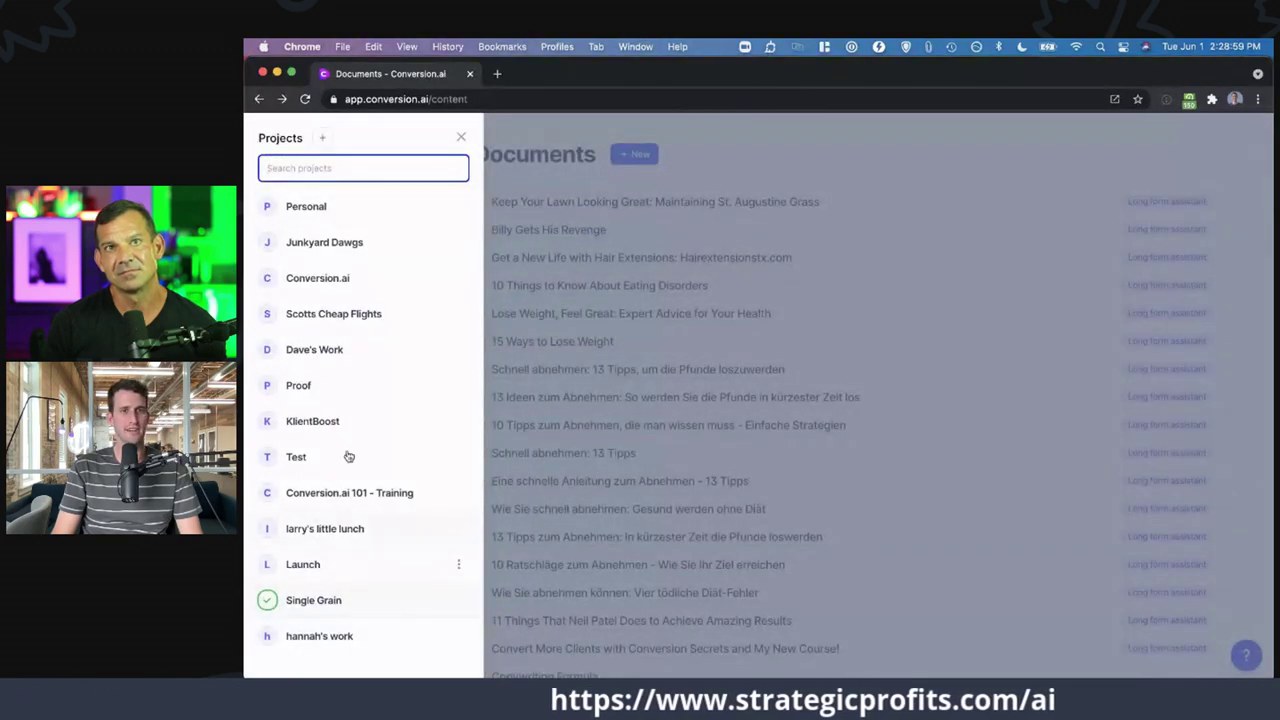
scroll(338, 346, down, 2)
scroll(338, 346, up, 3)
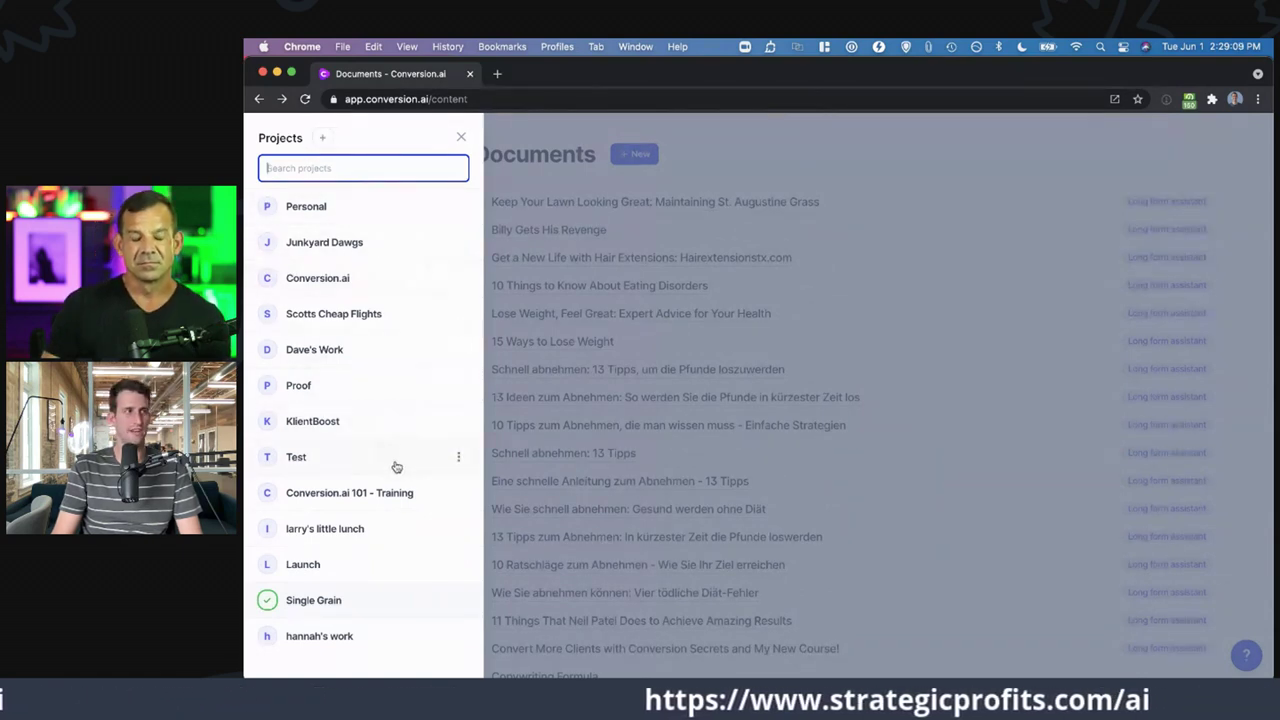
click(464, 136)
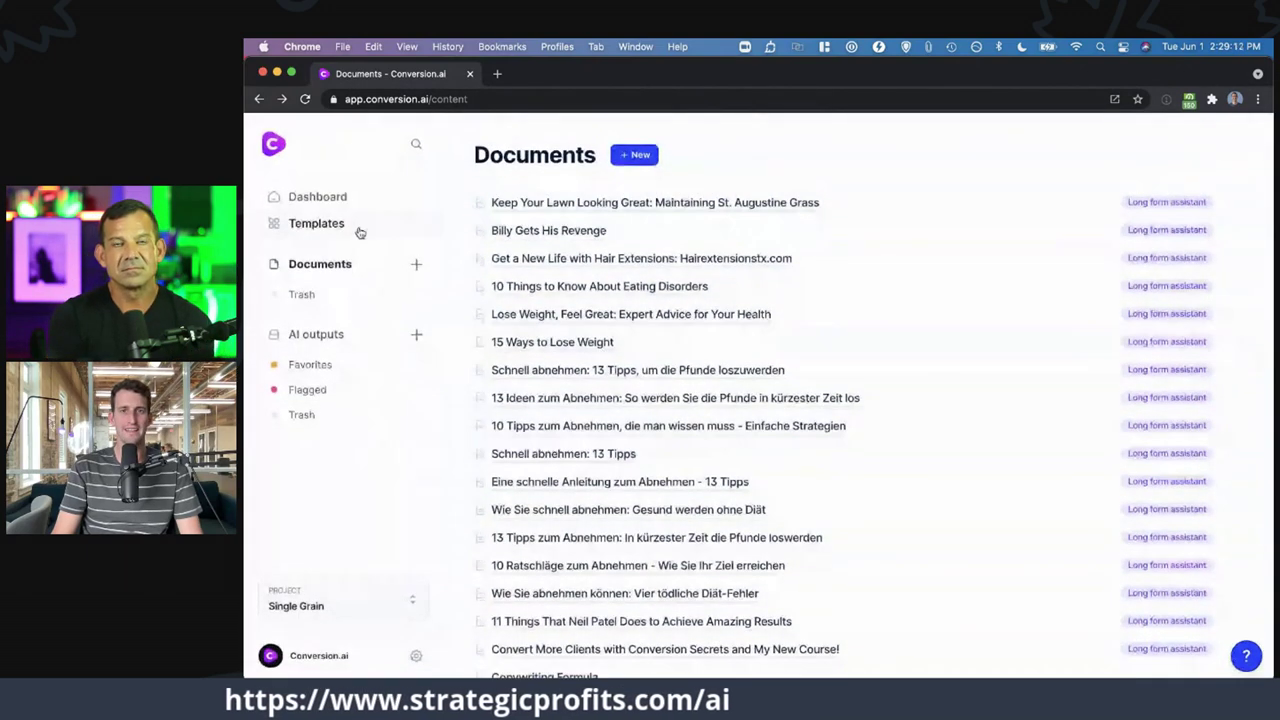
- Show the full template library, with a brief look at the dashboard
click(350, 223)
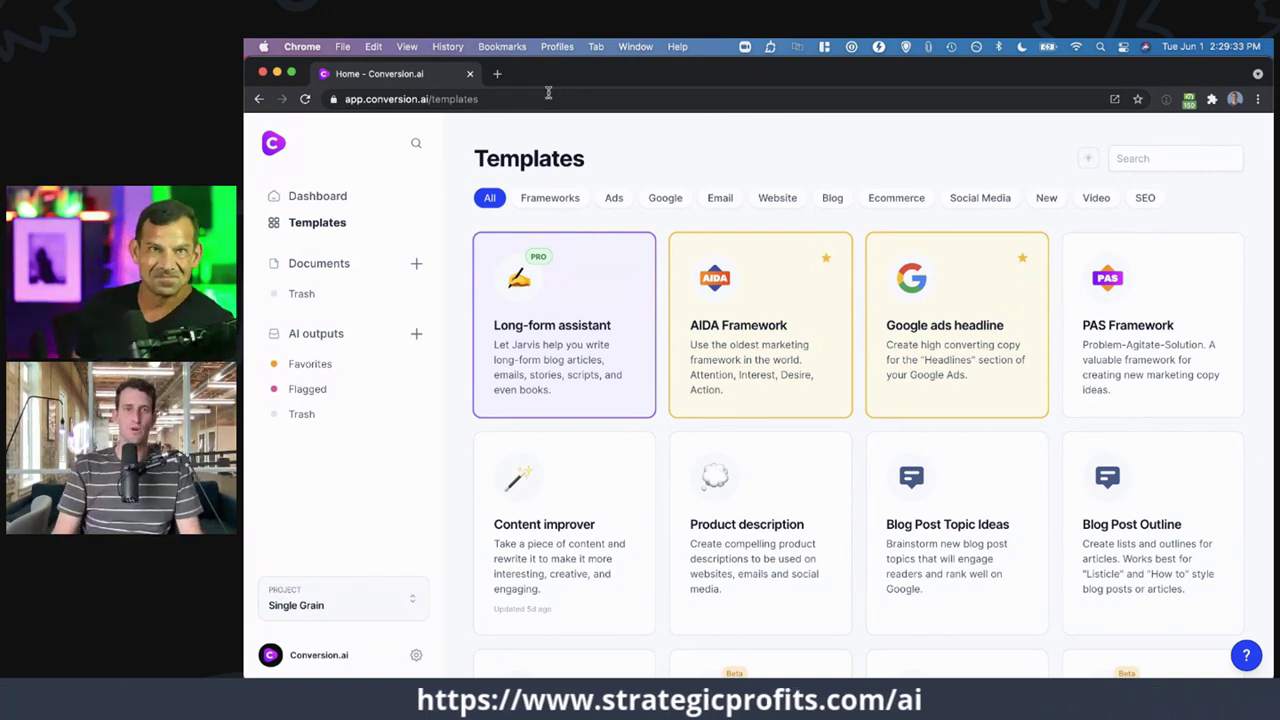
click(318, 197)
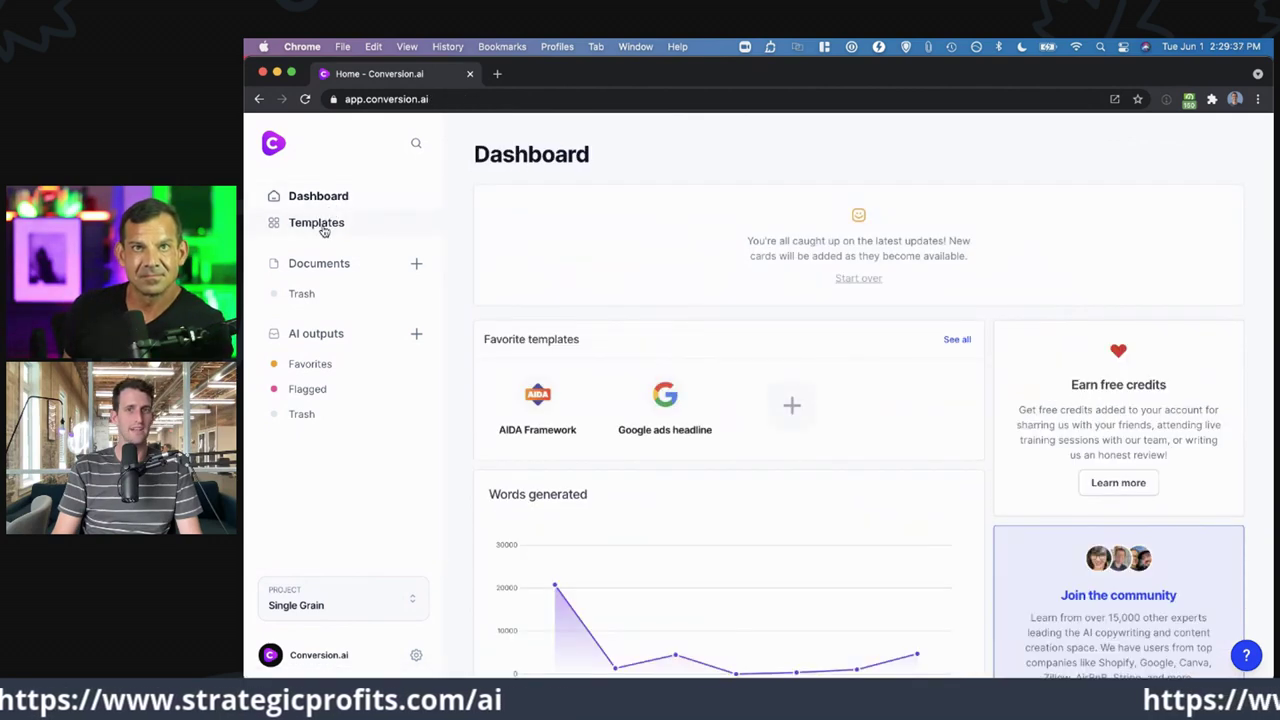
click(317, 223)
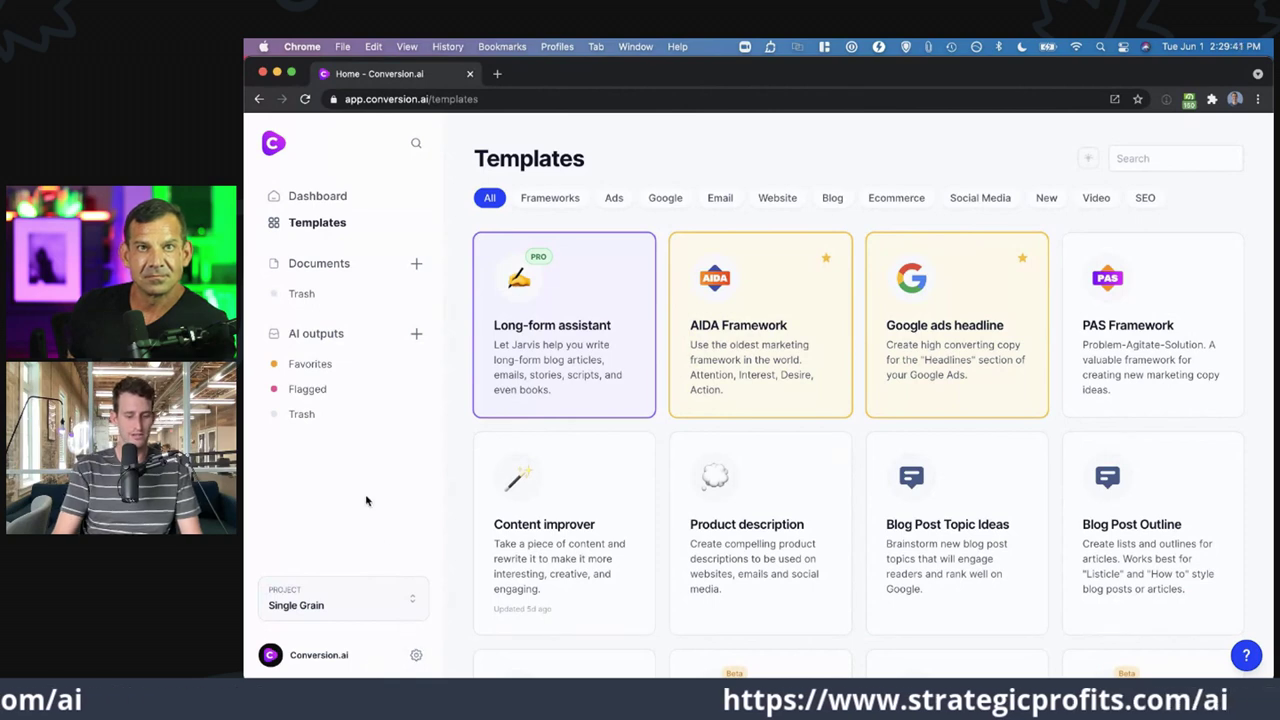
- Open the DeepL translator from deepl.com in a new browser tab
key(ctrl+t)
text(deepl.com)
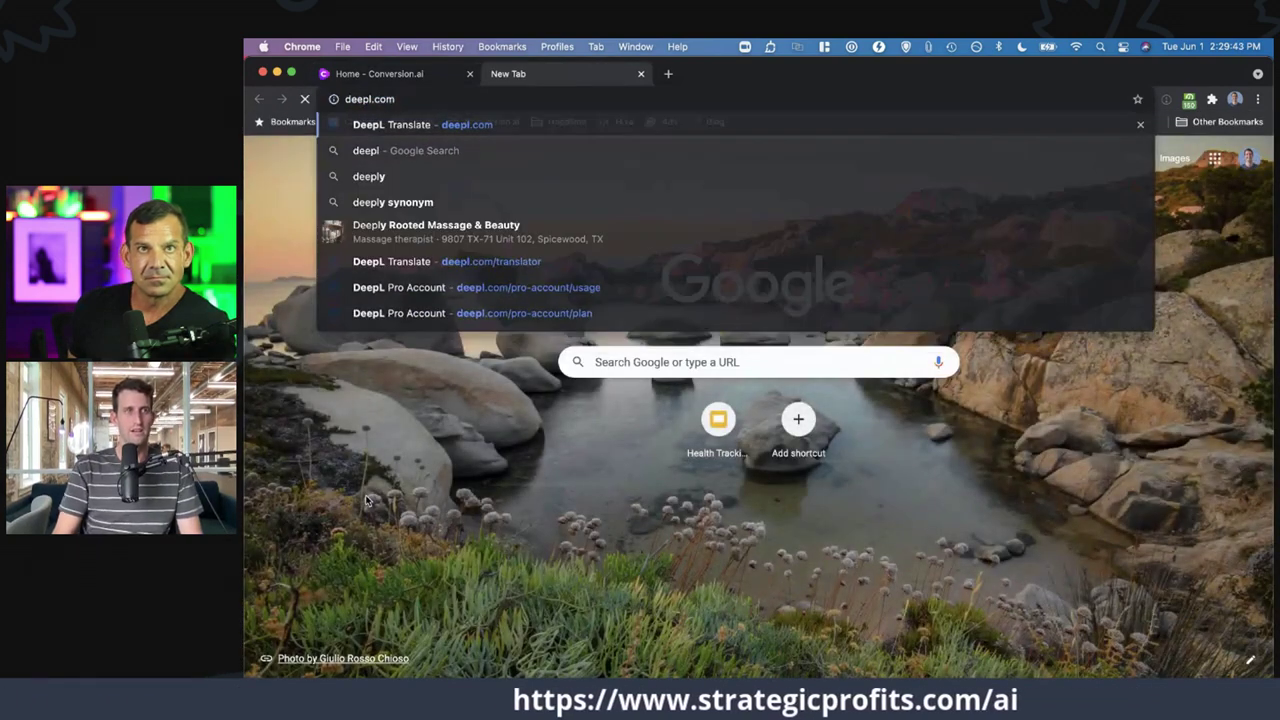
key(Return)
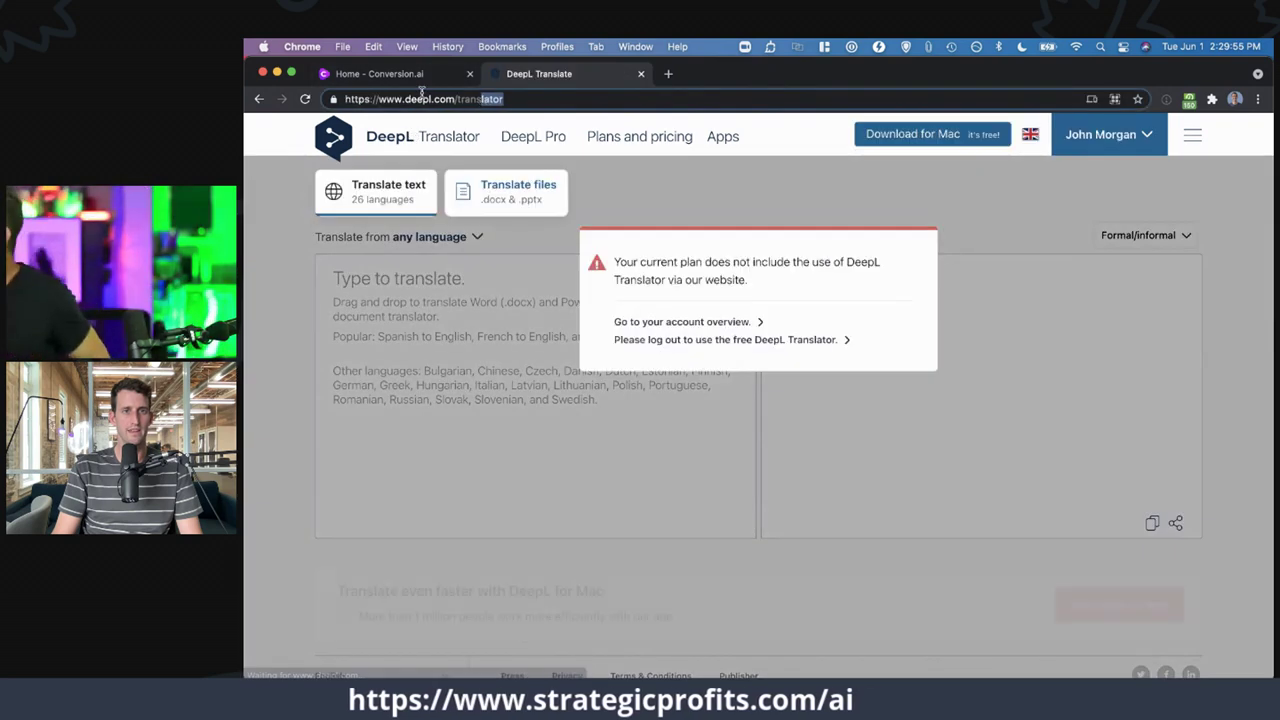
- Switch back to Conversion.ai and check which output languages the workspace's language defaults offer, leaving English (American) selected
click(415, 76)
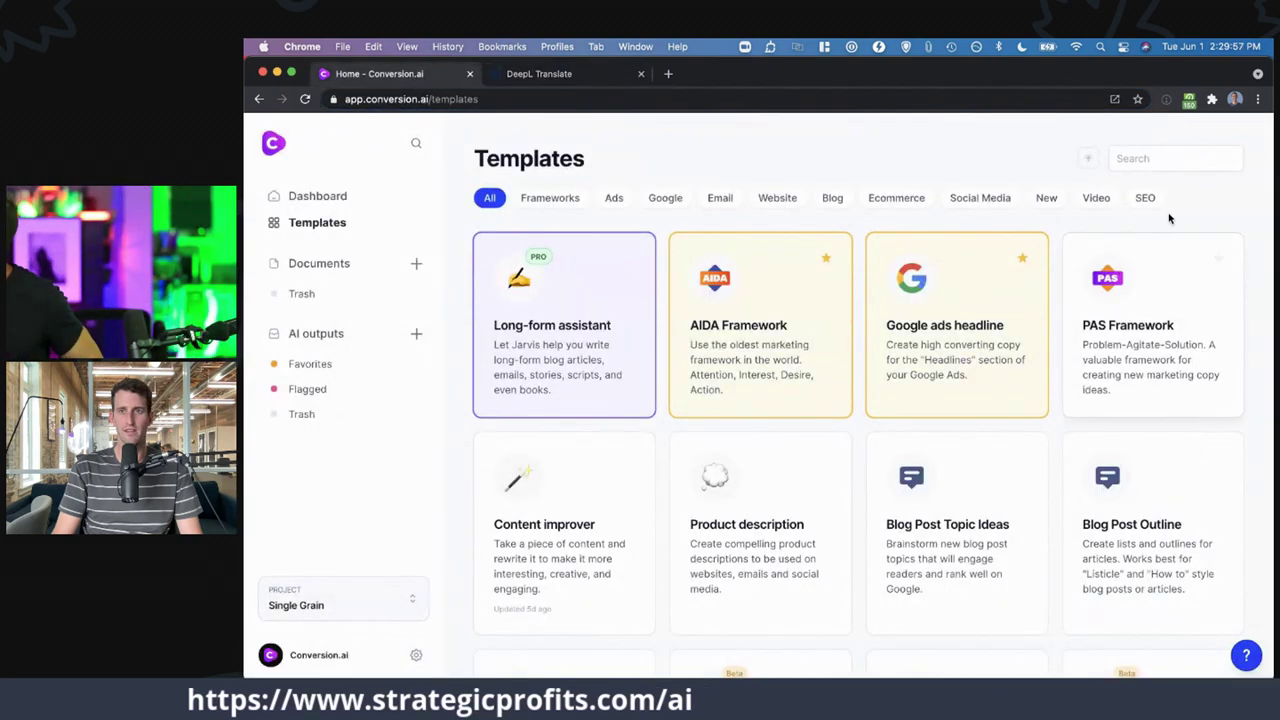
click(416, 655)
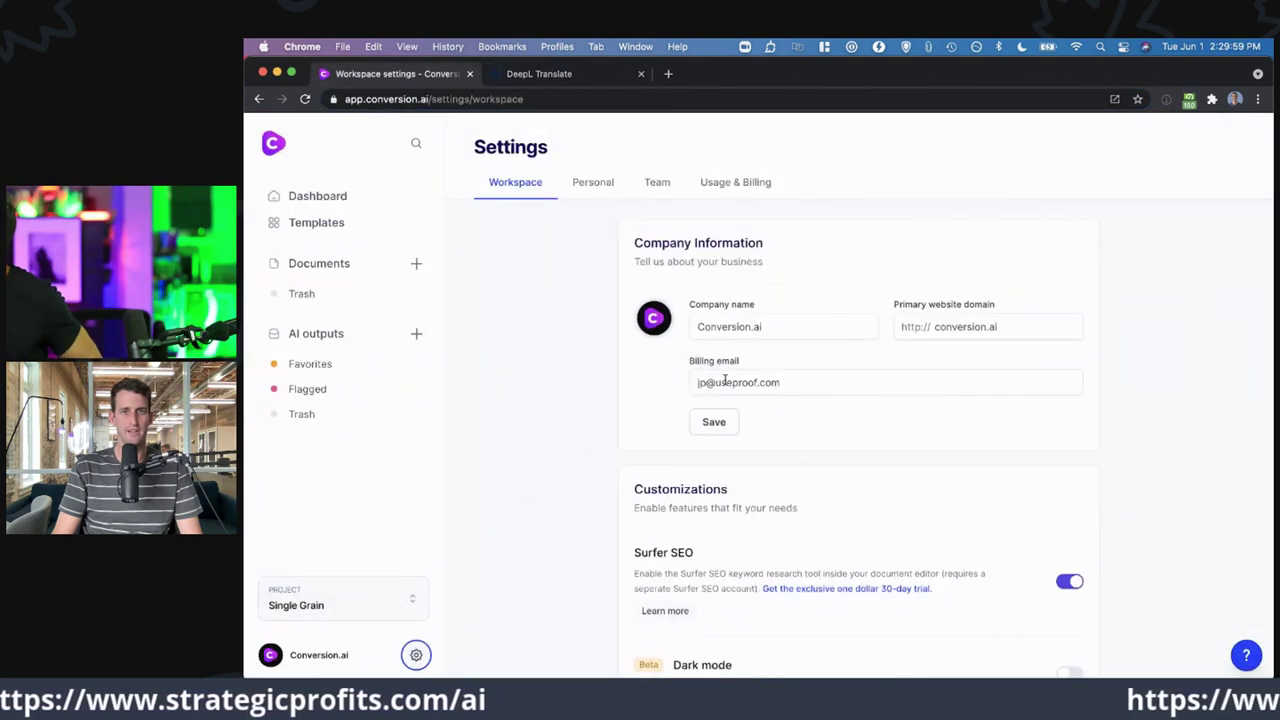
scroll(912, 494, down, 5)
click(858, 542)
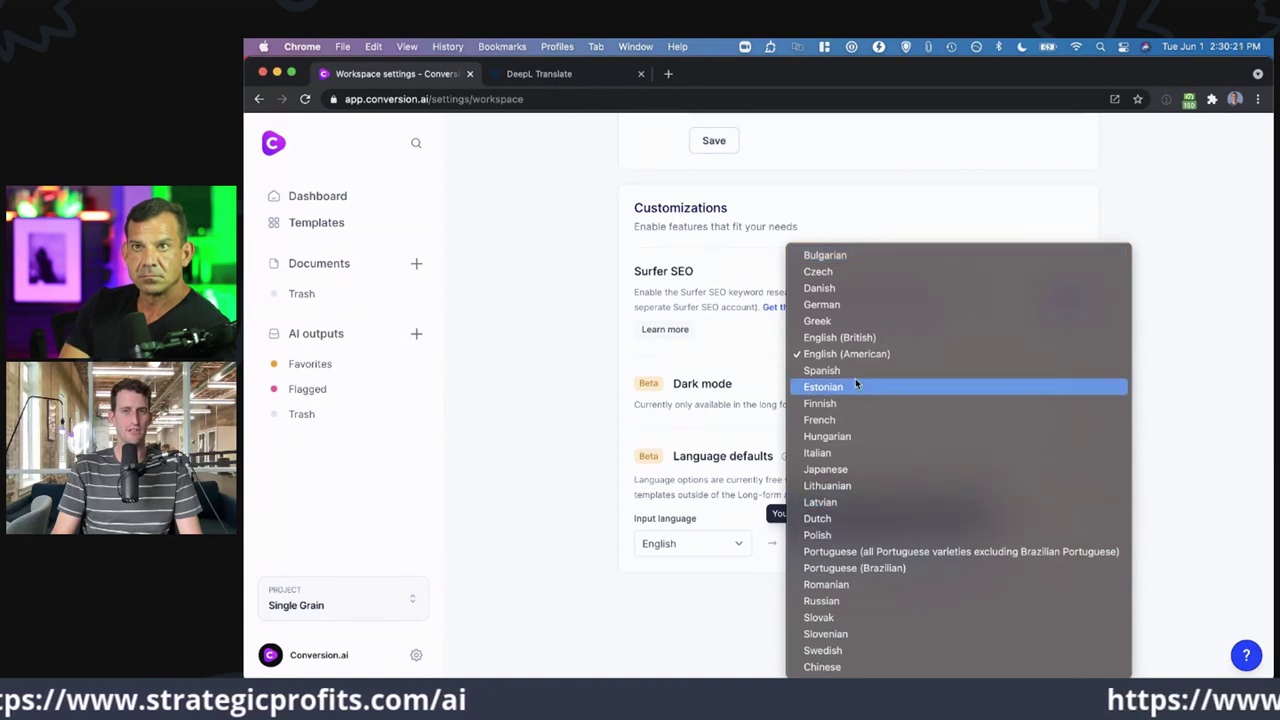
click(730, 422)
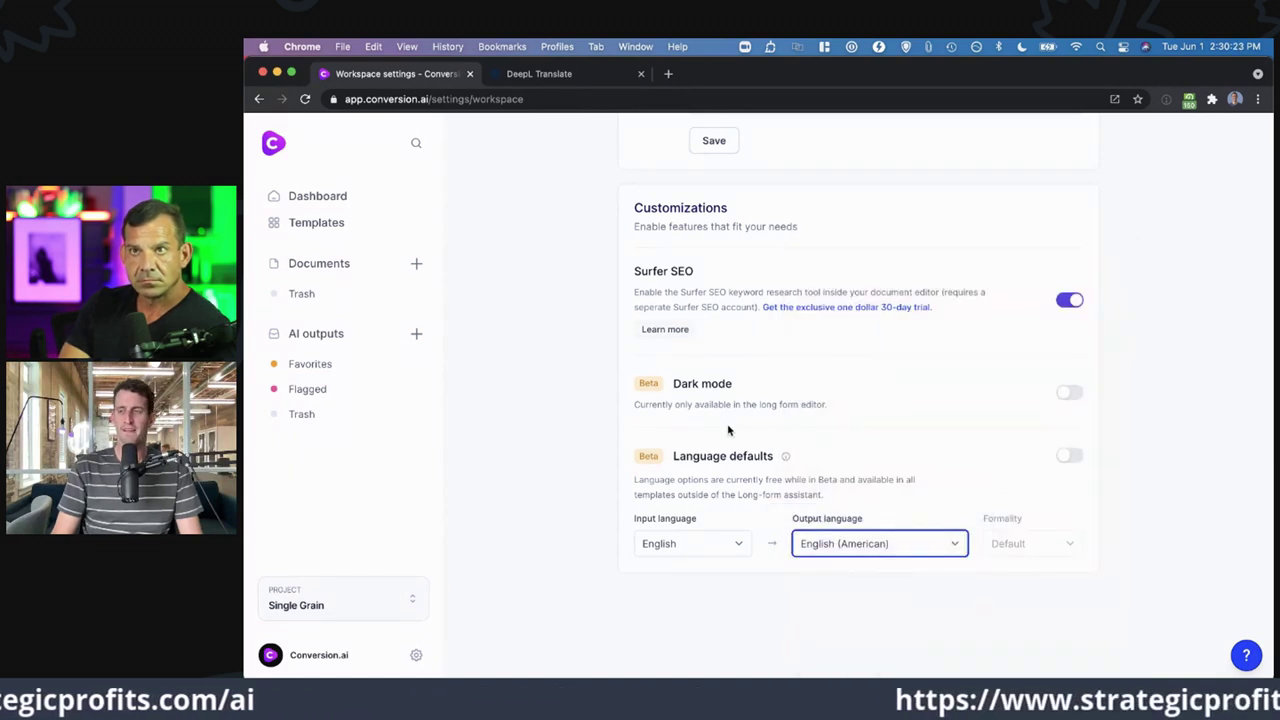
- Leave the workspace settings and return to the template library
scroll(728, 430, left, 5)
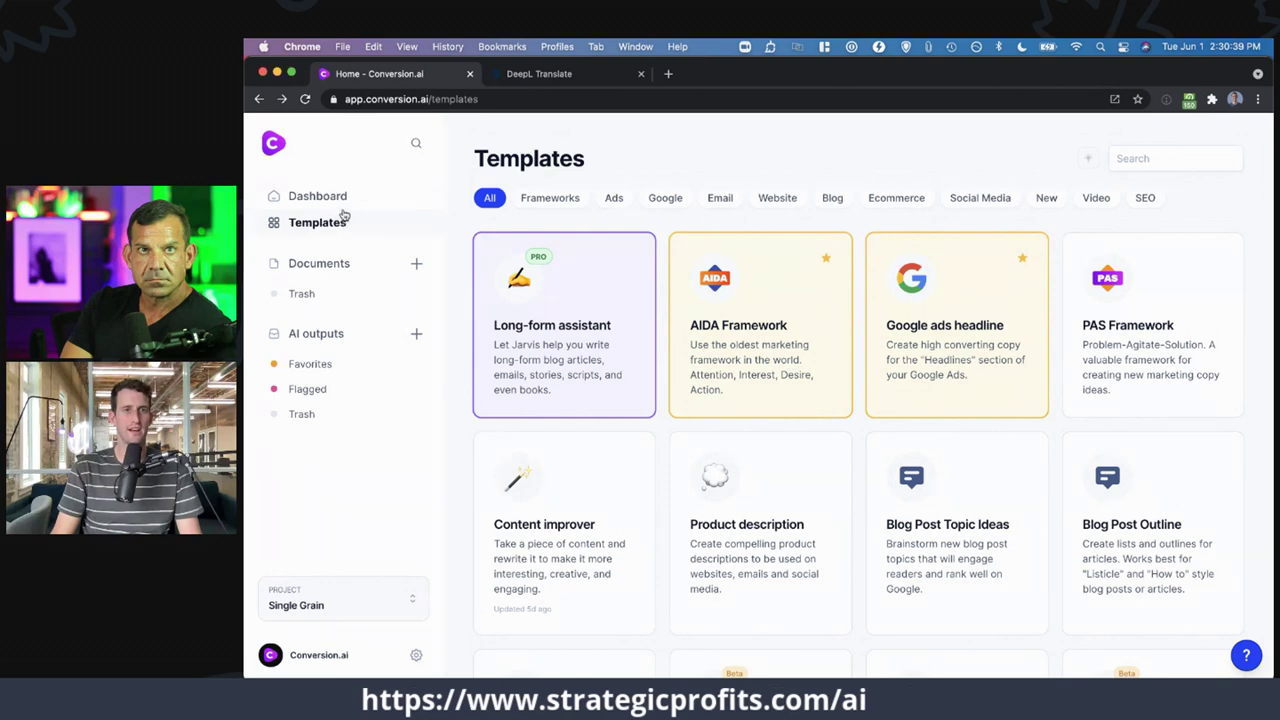
click(339, 198)
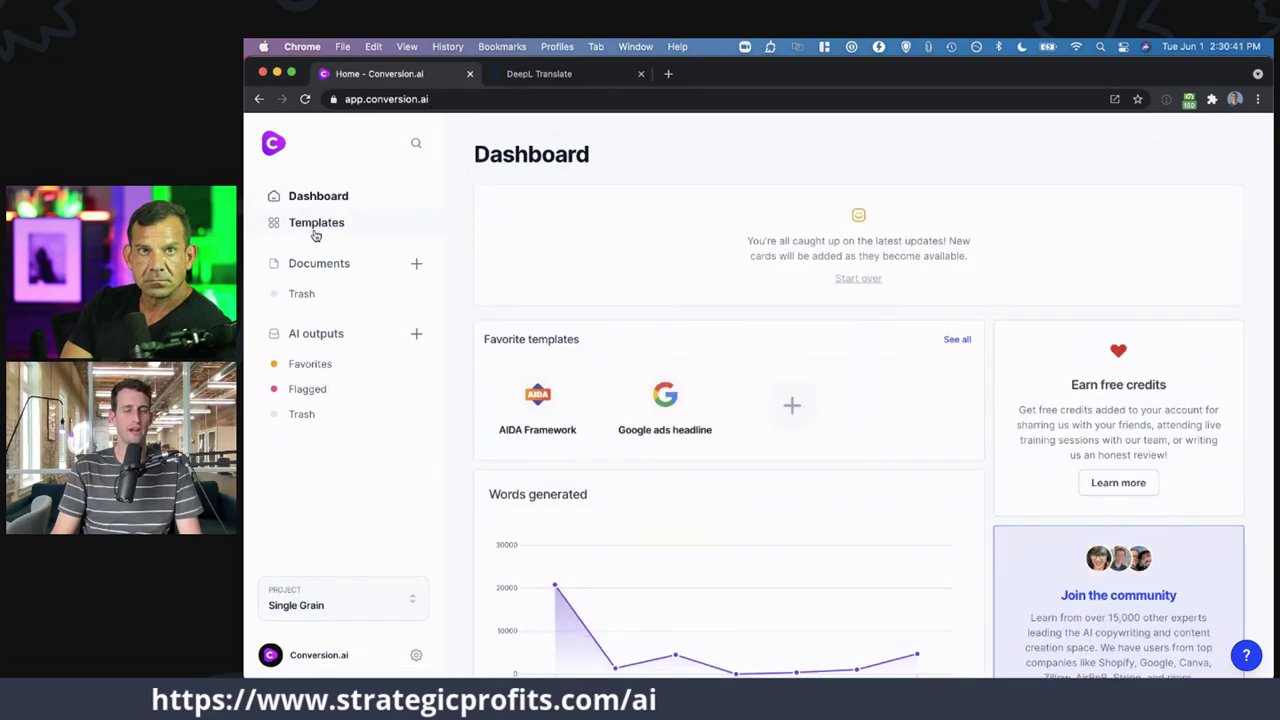
click(316, 232)
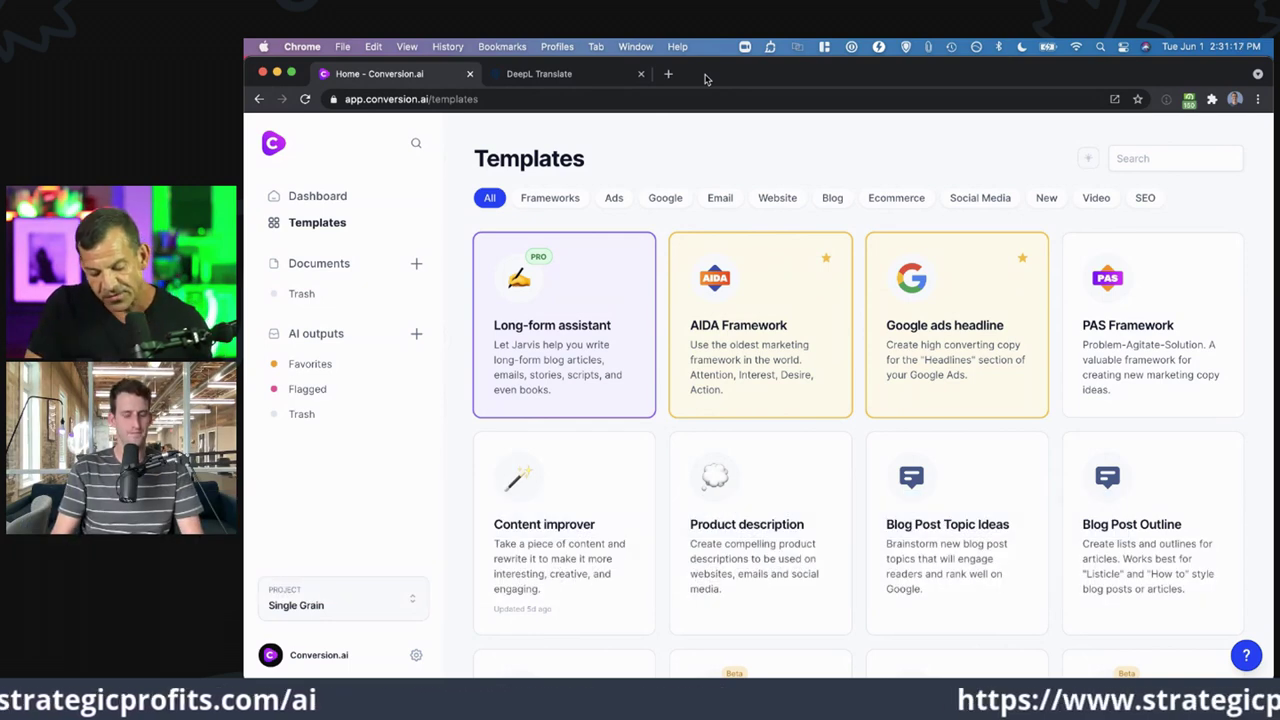
- Open the Conversion.ai Academy page (conversion.ai/academy) in a new browser tab
key(super+t)
text(academy)
key(Down)
key(Down)
key(Down)
key(Down)
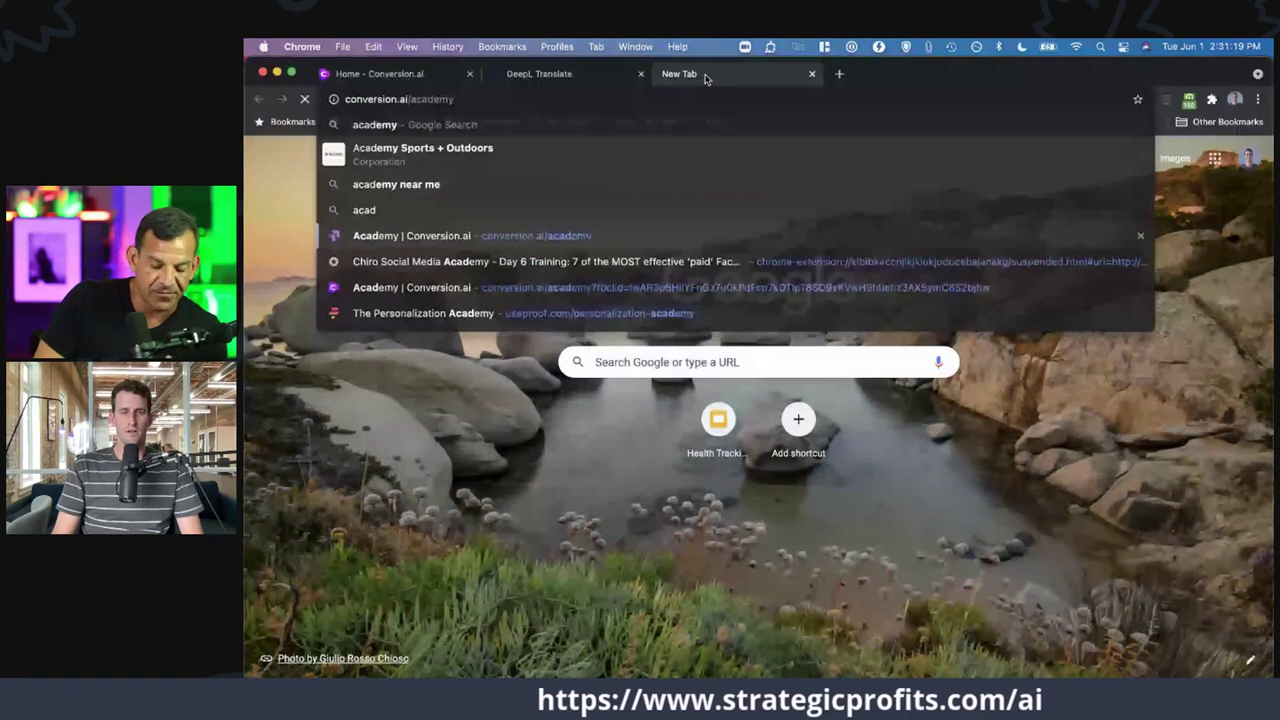
key(Return)
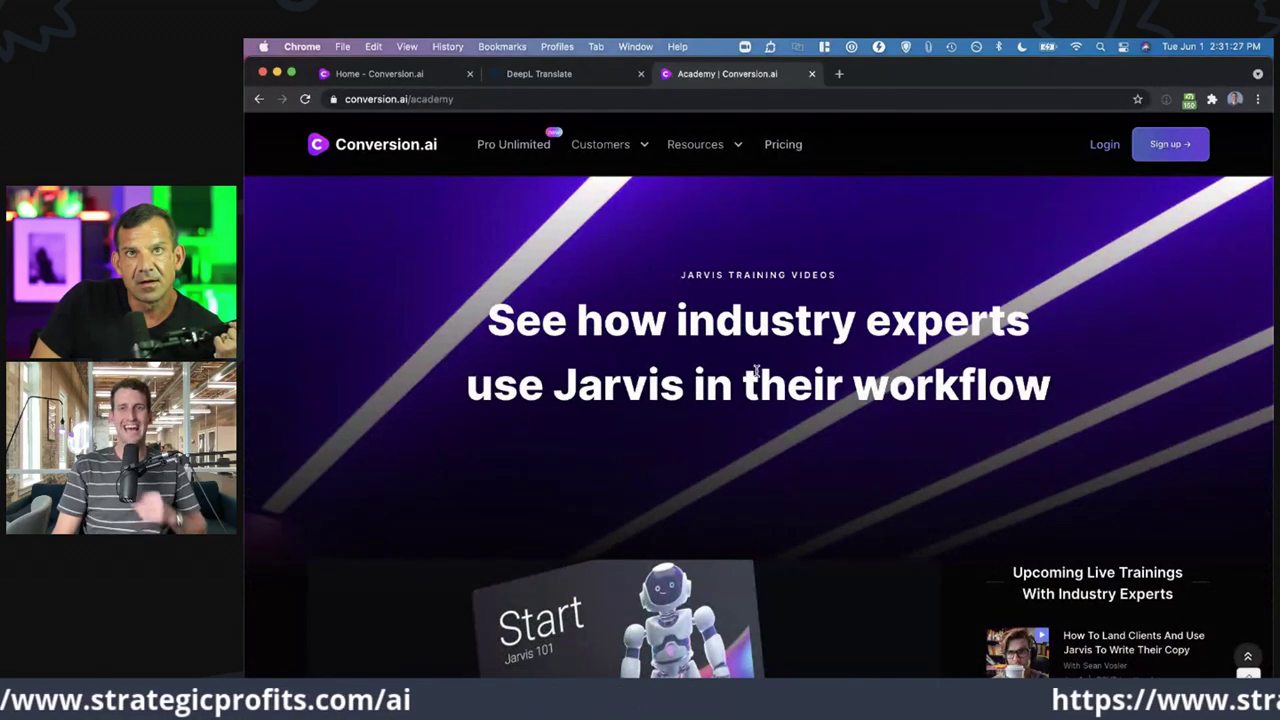
- Examine the Academy's training videos, free trial section and upcoming live trainings
scroll(757, 372, down, 1)
scroll(757, 372, down, 2)
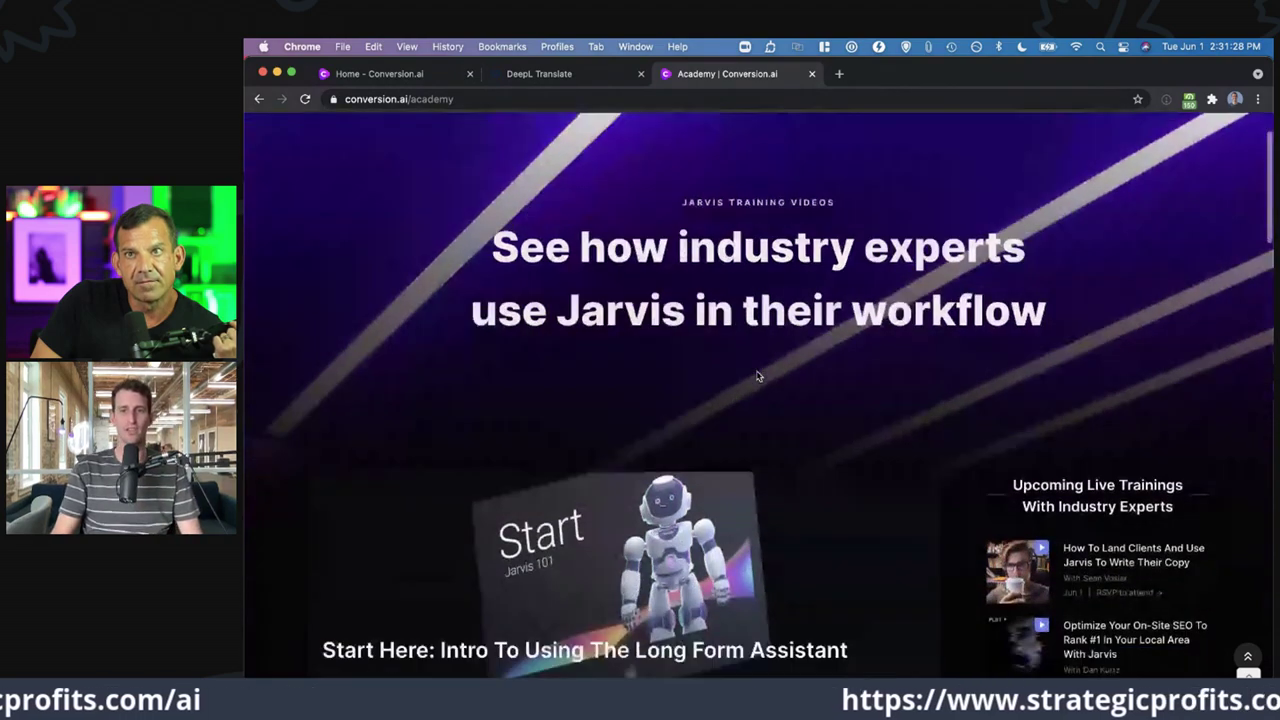
scroll(757, 375, down, 3)
scroll(757, 376, down, 8)
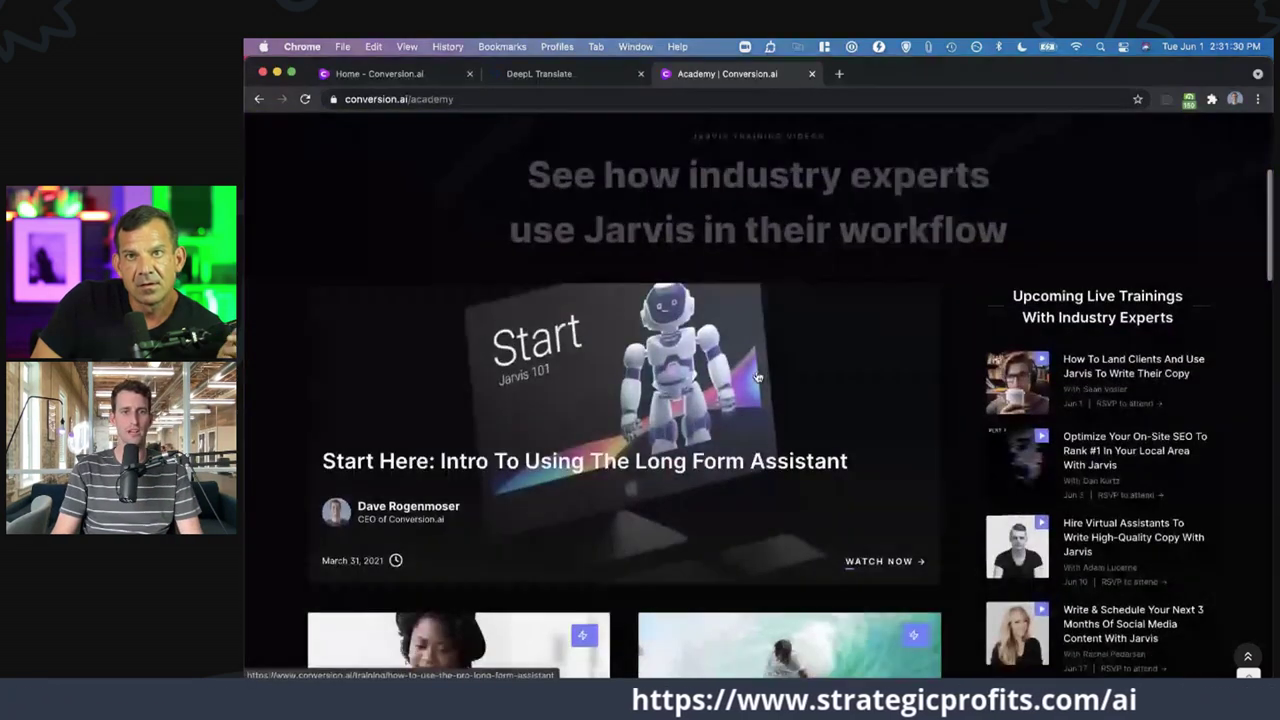
scroll(757, 376, down, 15)
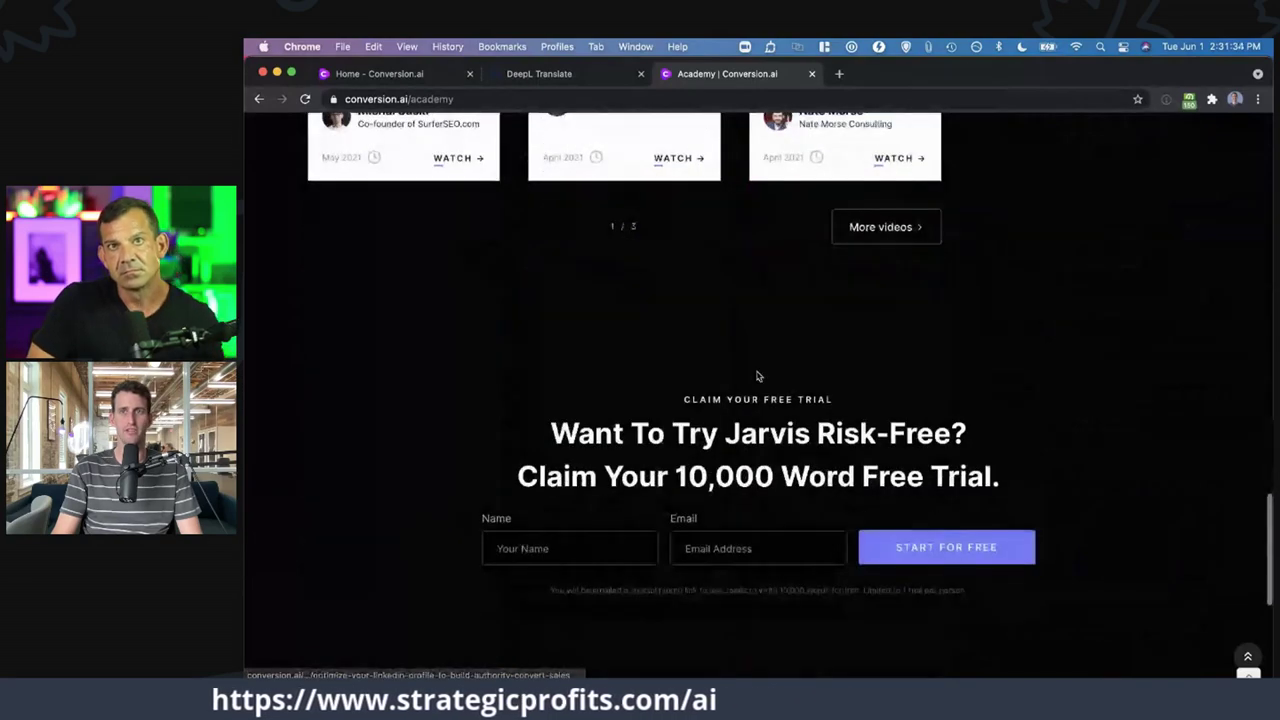
scroll(757, 376, up, 20)
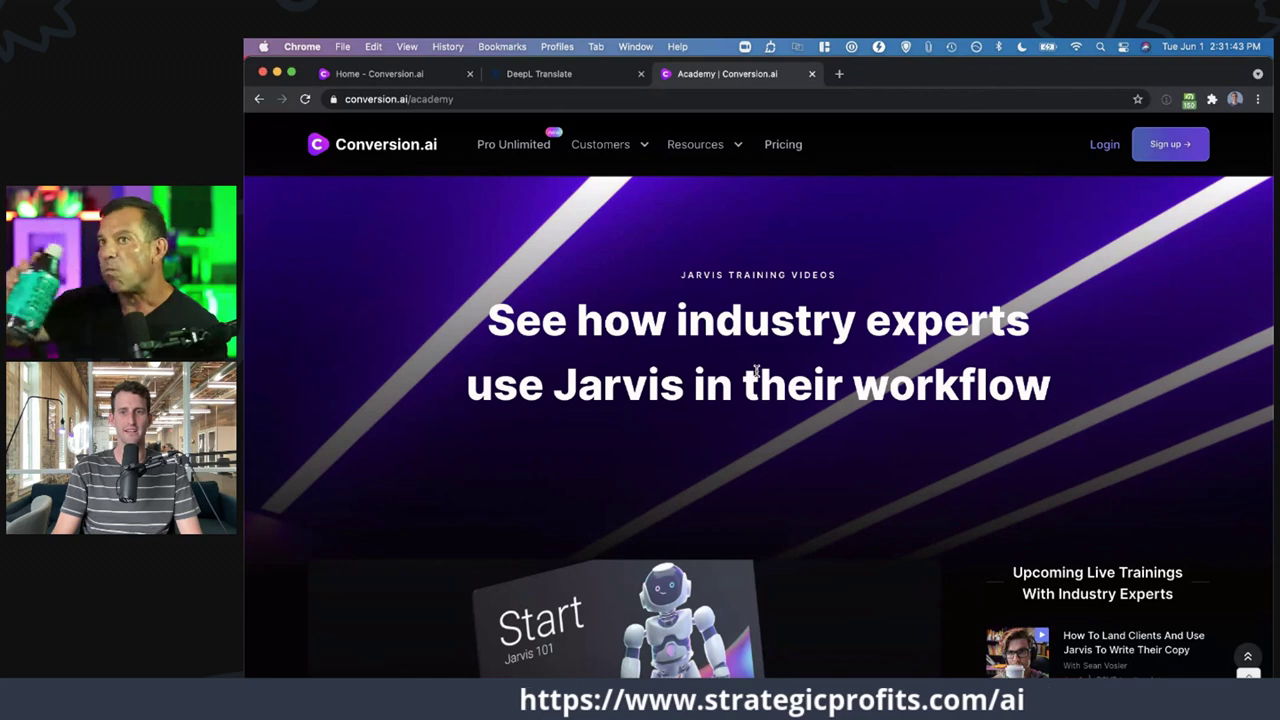
scroll(757, 371, down, 1)
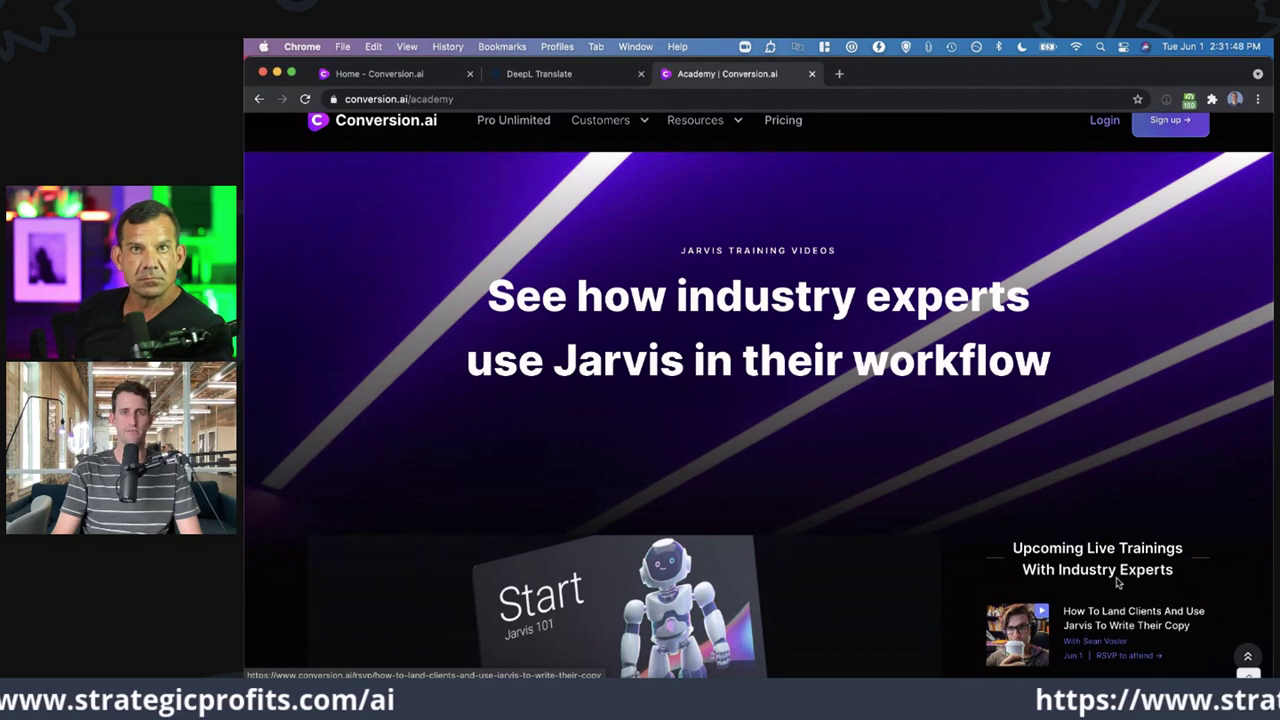
scroll(1031, 406, up, 1)
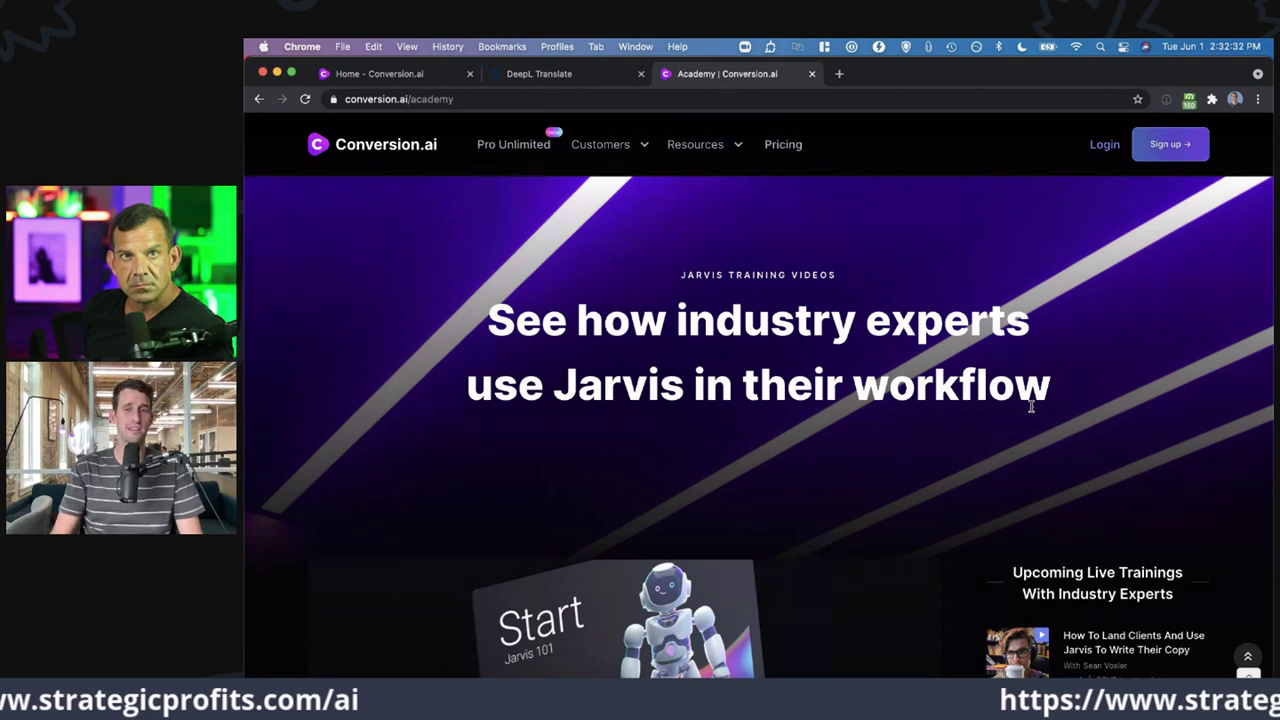
- View the "Start Here: Intro To Using The Long Form Assistant" training page and return to the Academy's training listings
scroll(1031, 406, down, 2)
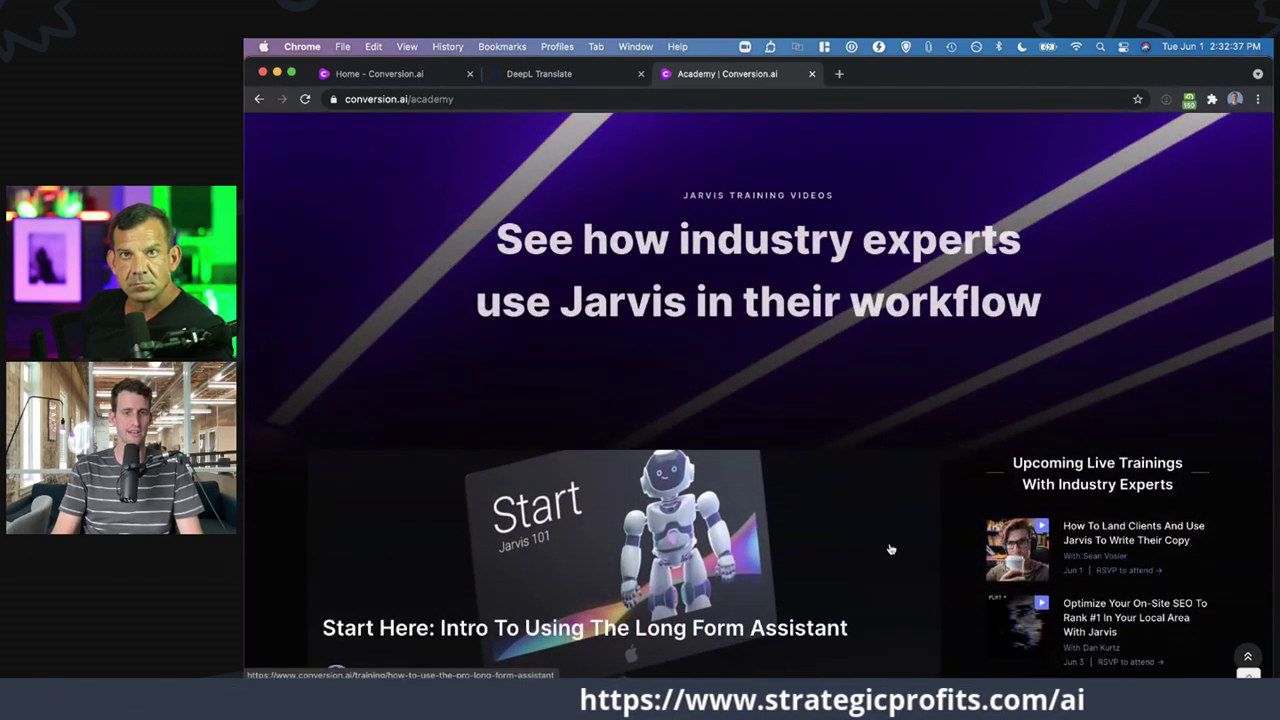
scroll(891, 549, down, 4)
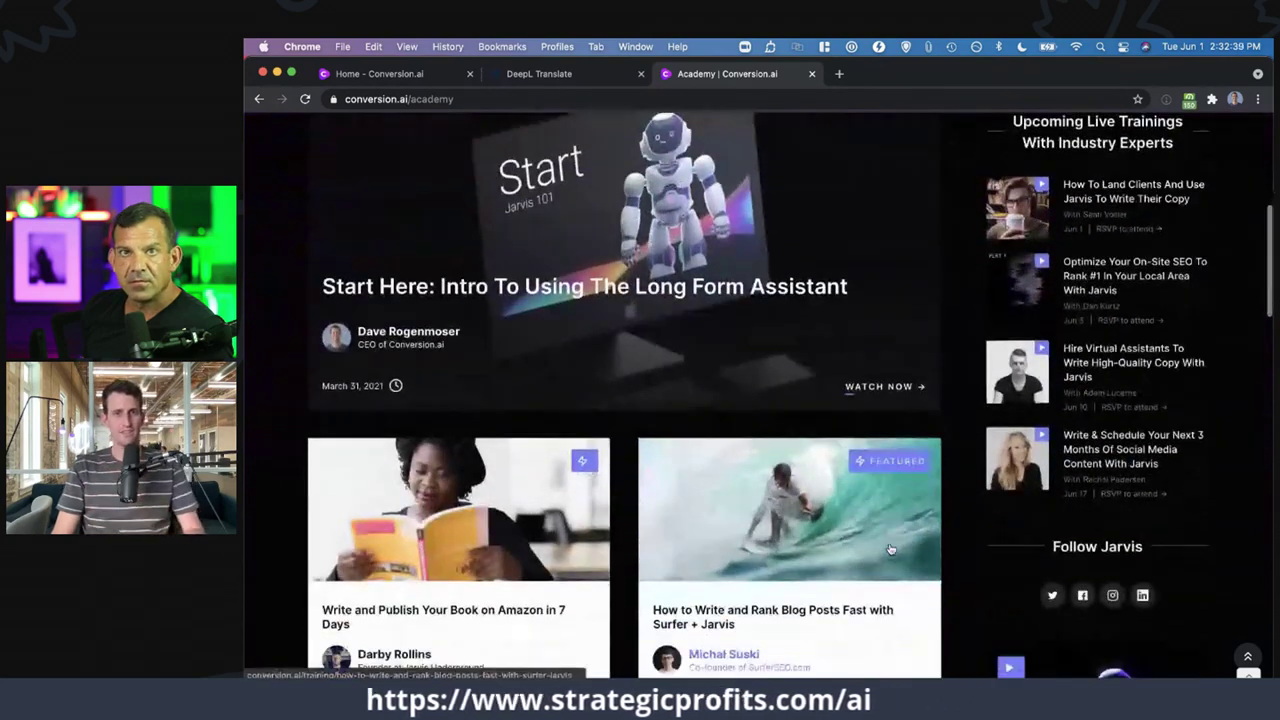
click(553, 295)
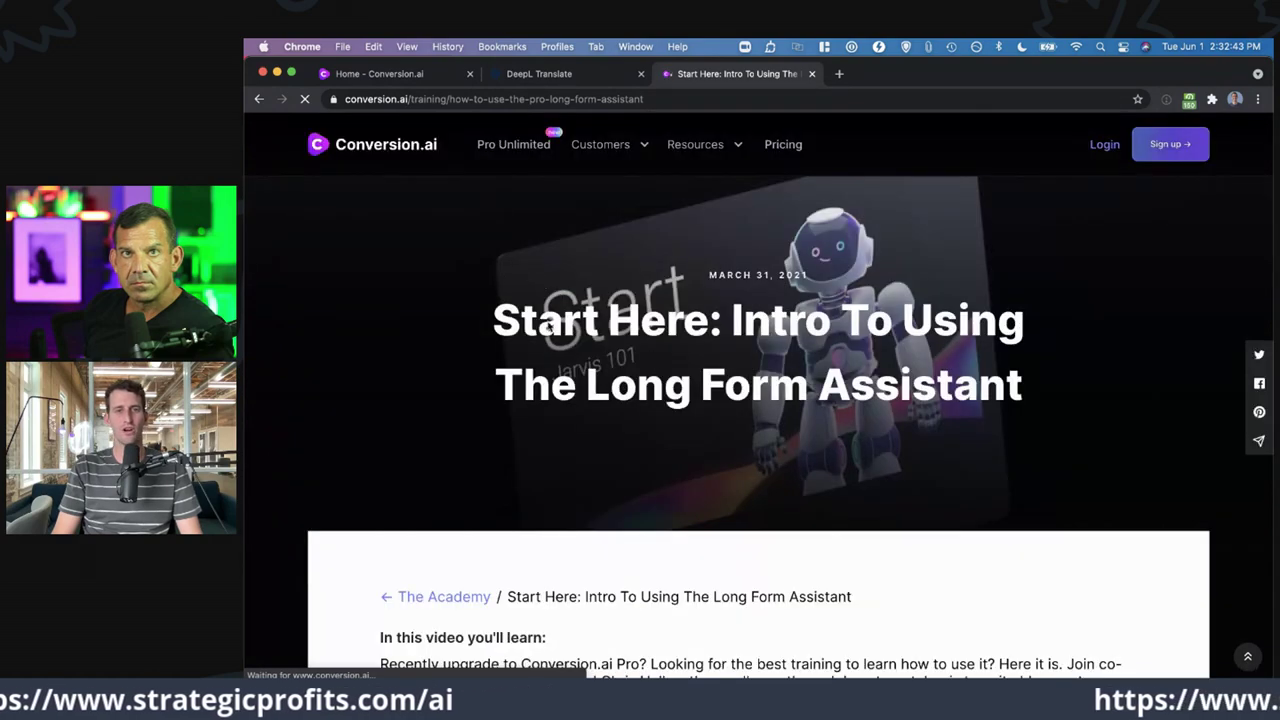
scroll(469, 388, down, 5)
scroll(337, 194, up, 5)
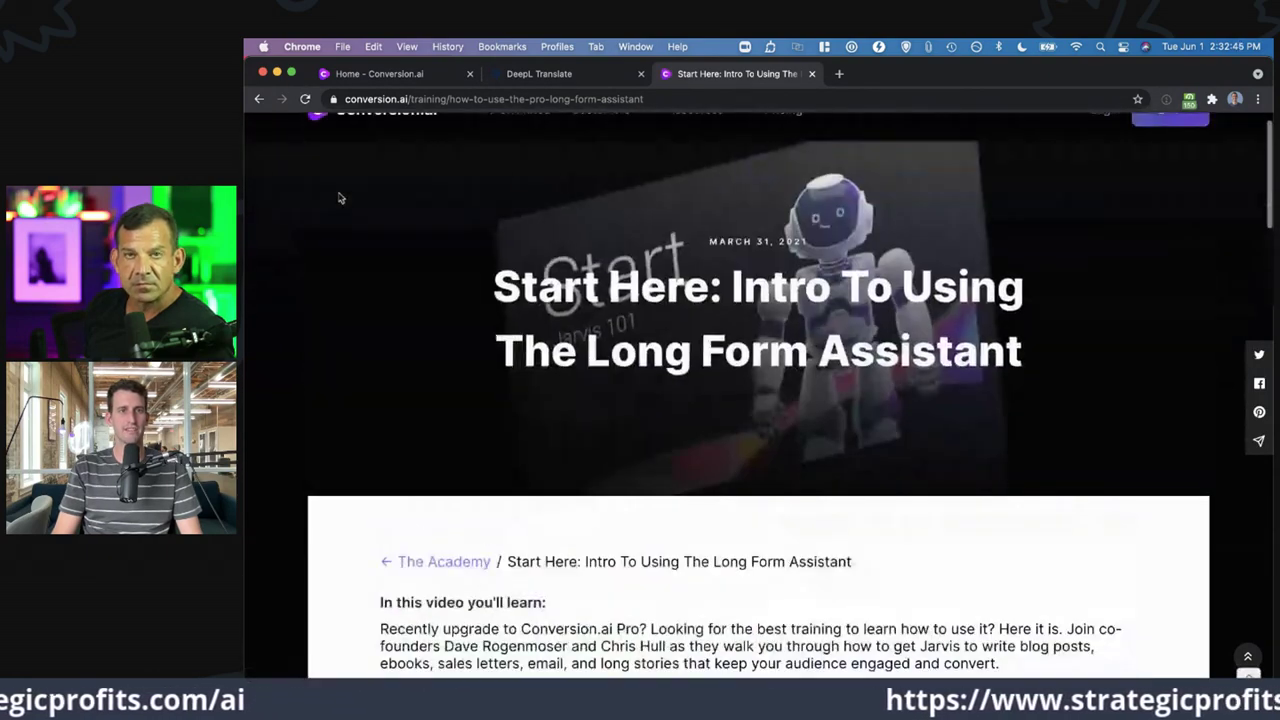
click(260, 100)
scroll(737, 491, down, 3)
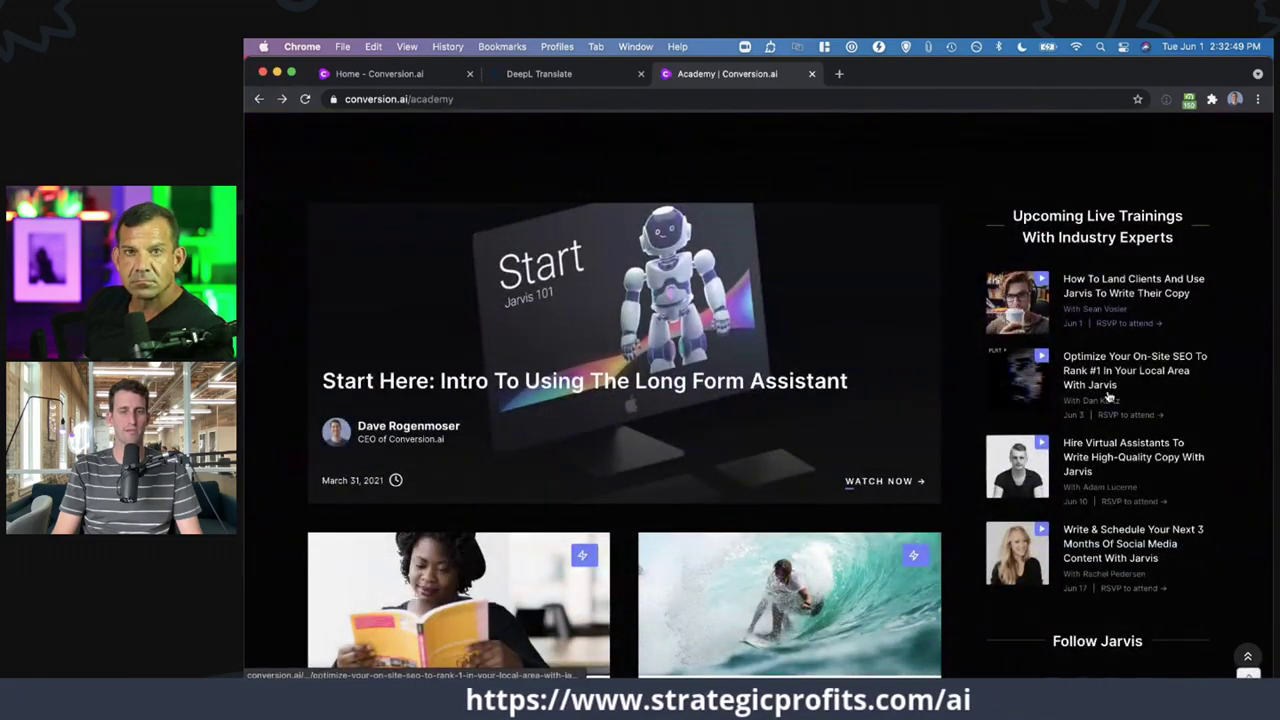
- Examine the Academy's past recordings of advanced training, featured training videos and upcoming live trainings
scroll(998, 375, down, 6)
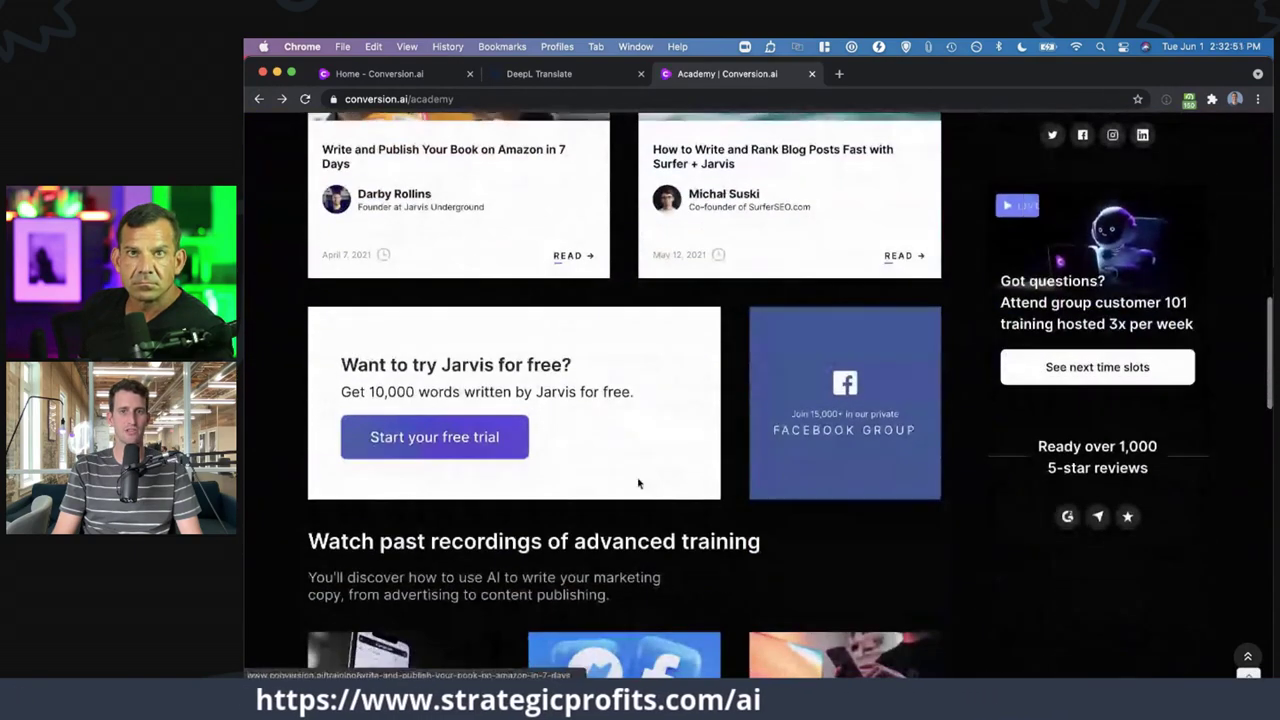
scroll(689, 505, down, 4)
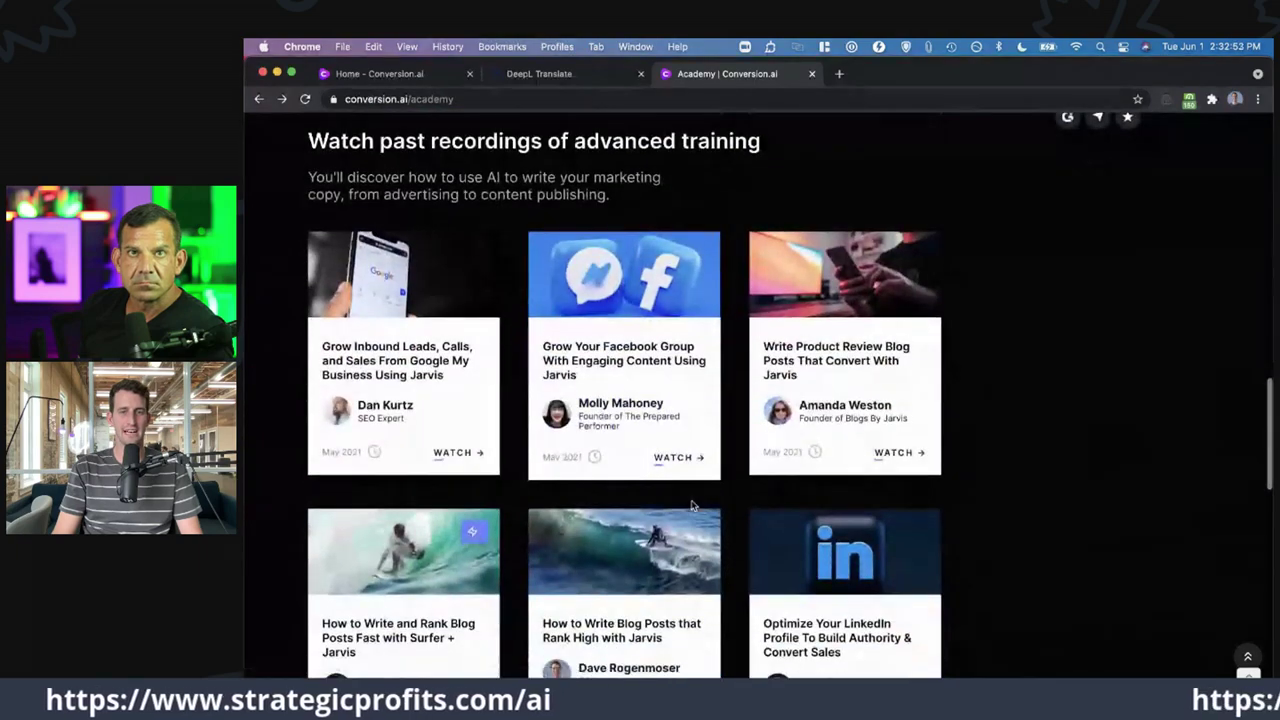
key(Home)
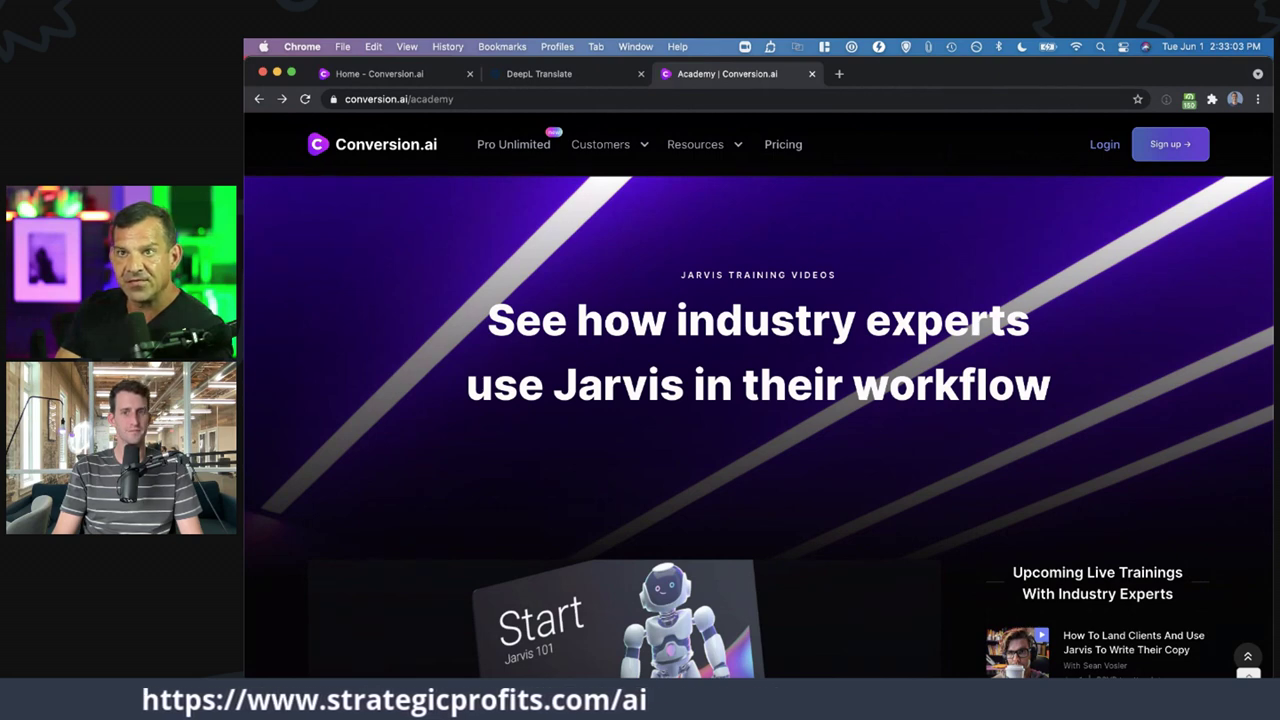
scroll(567, 323, down, 3)
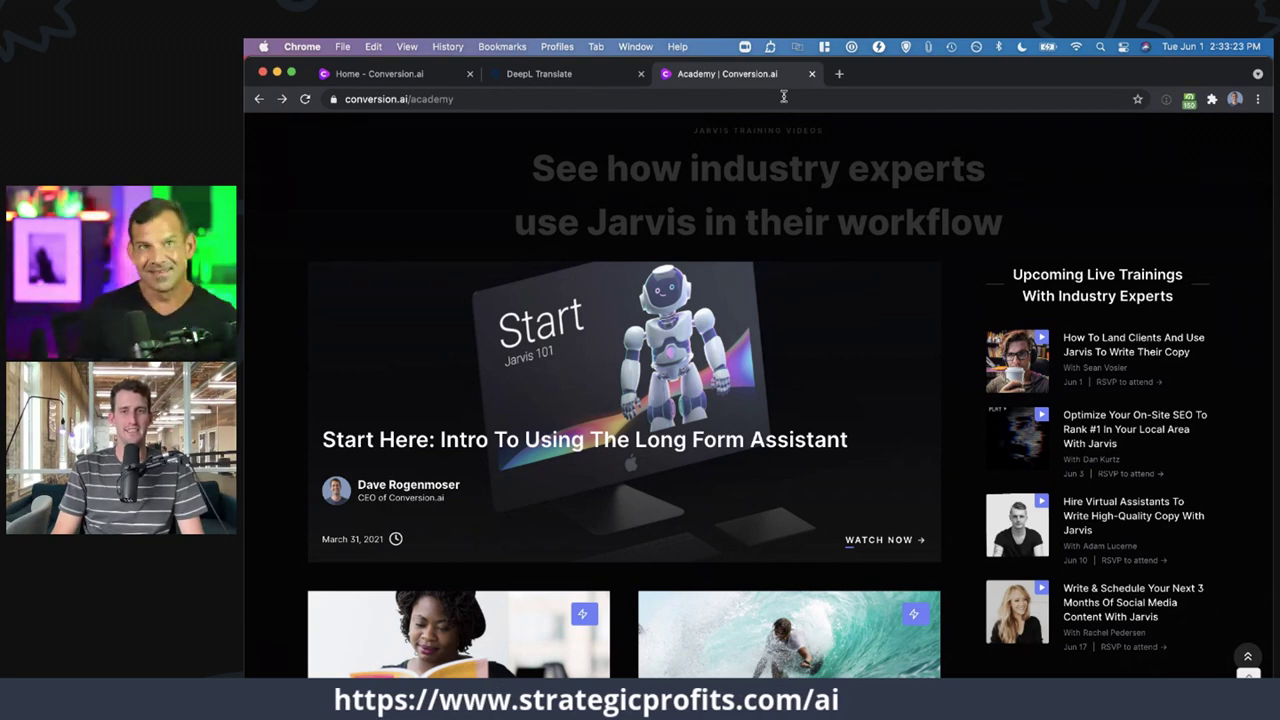
scroll(792, 257, down, 1)
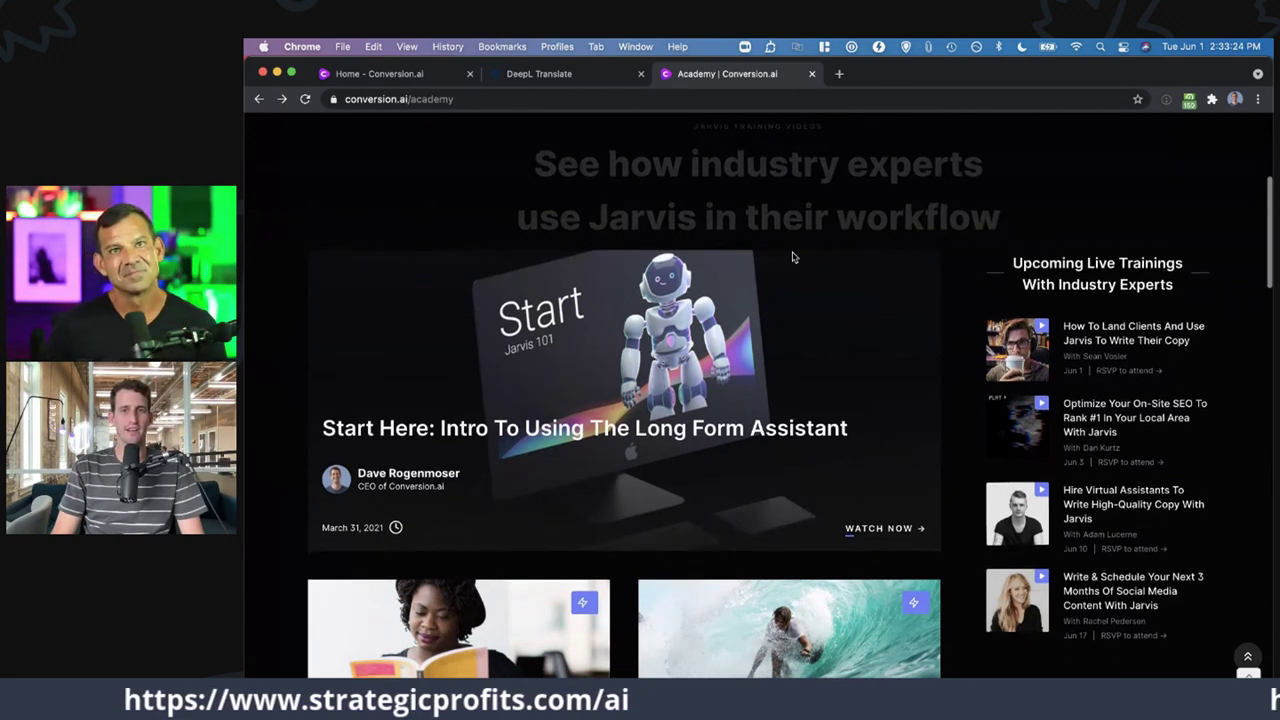
scroll(792, 257, down, 2)
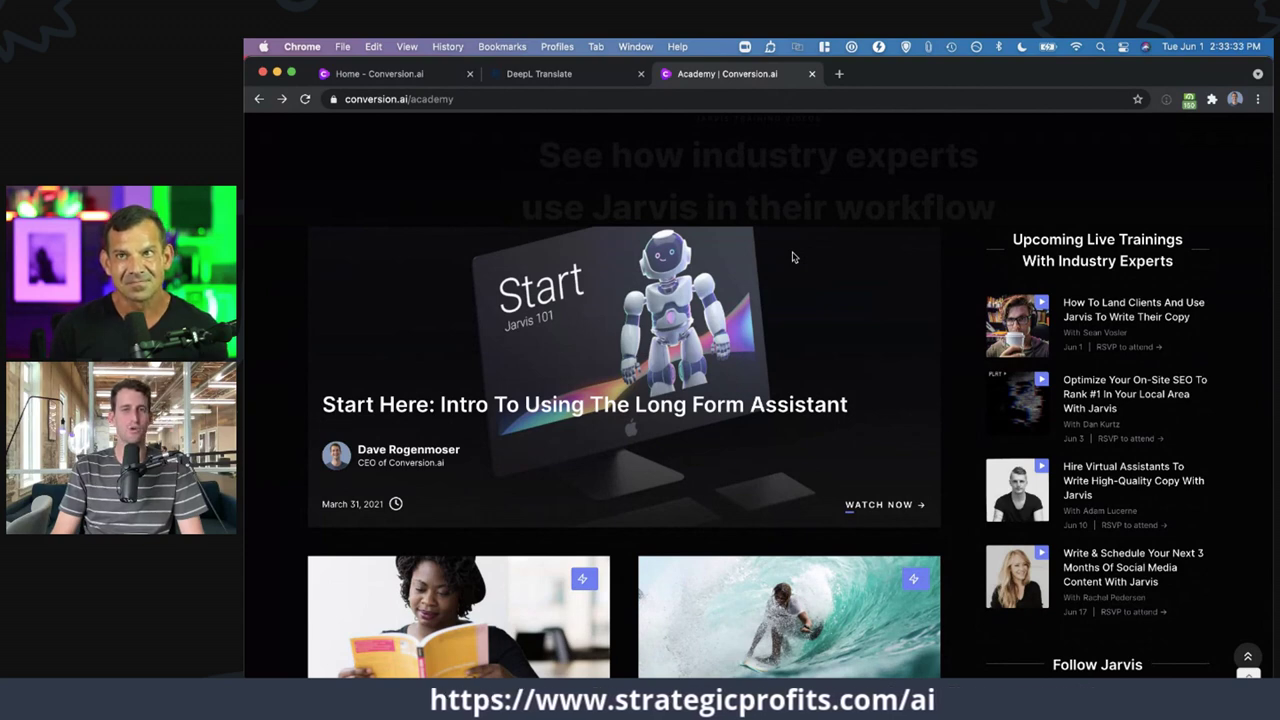
scroll(792, 257, up, 1)
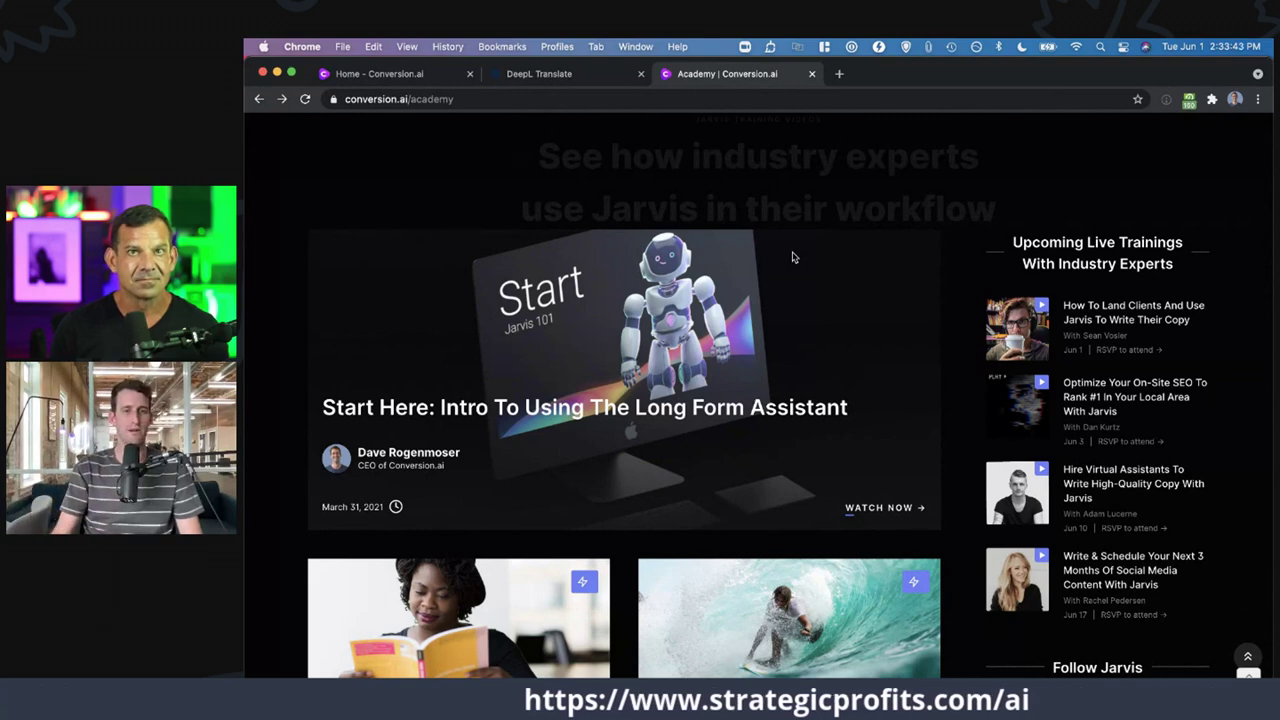
scroll(792, 257, down, 2)
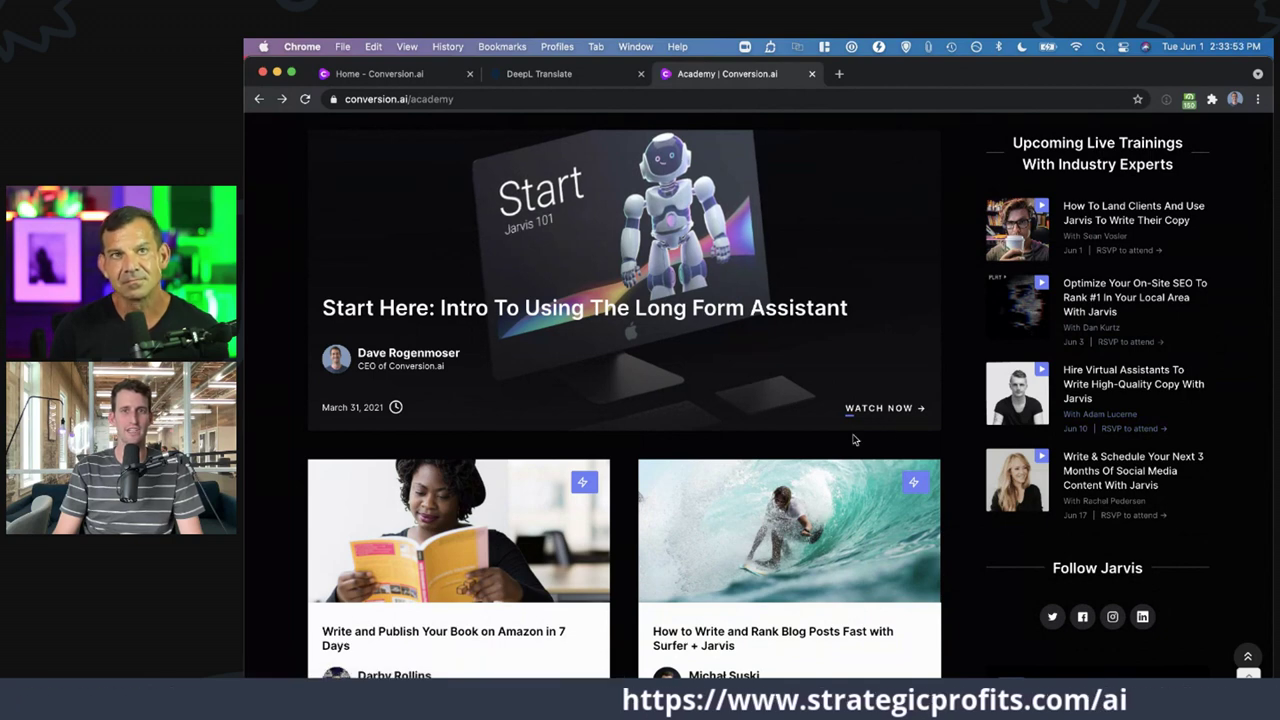
scroll(854, 440, up, 5)
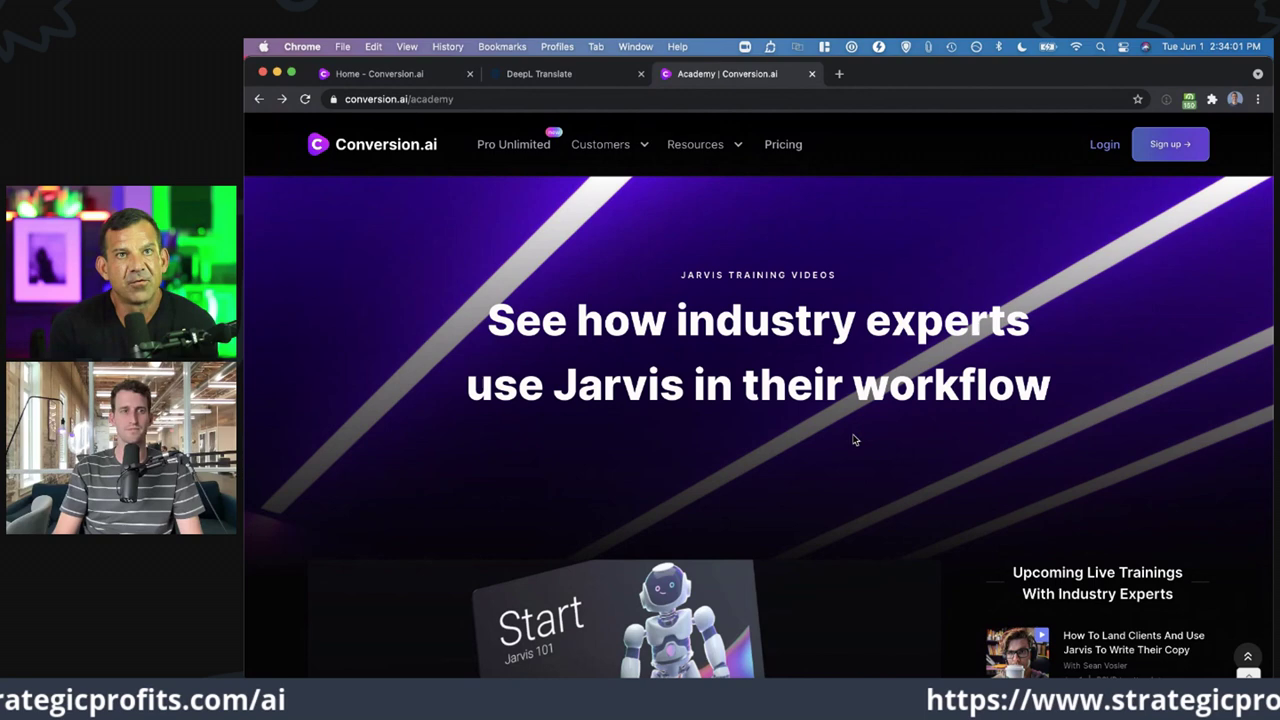
- Open facebook.com in a new browser tab and go to the "Conversion.ai - Official Community" group
key(super+t)
text(face)
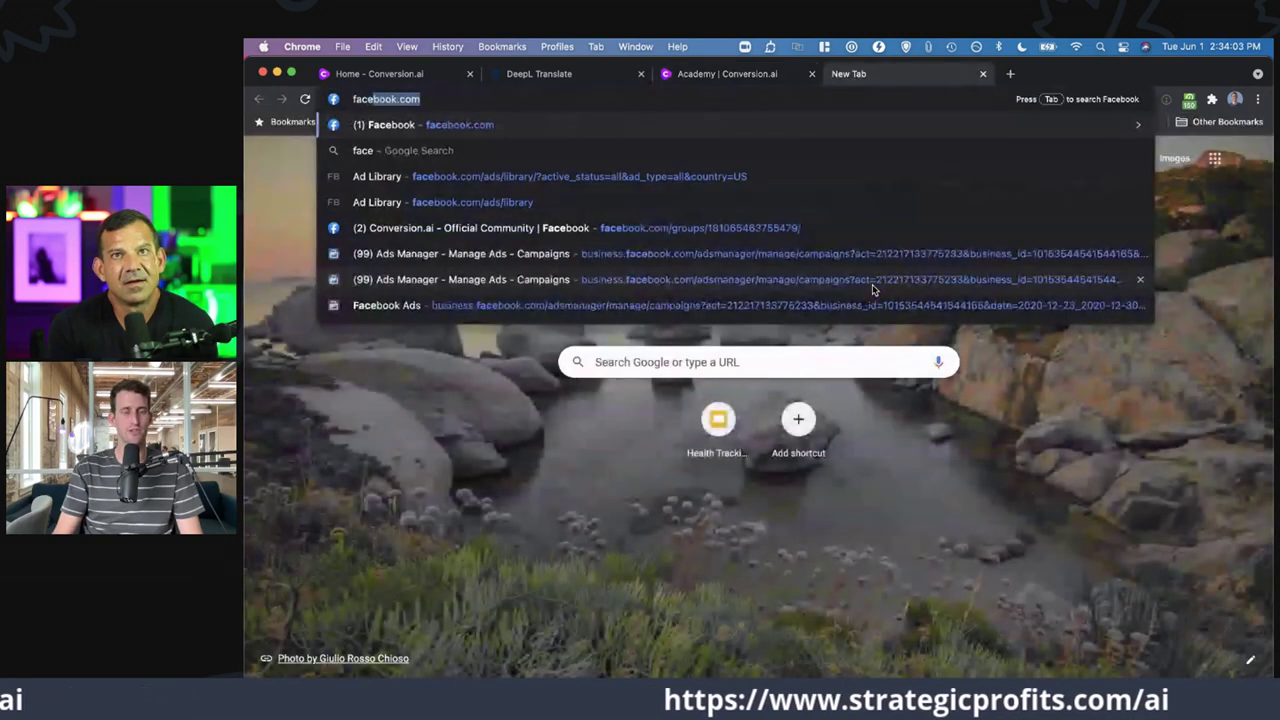
key(Return)
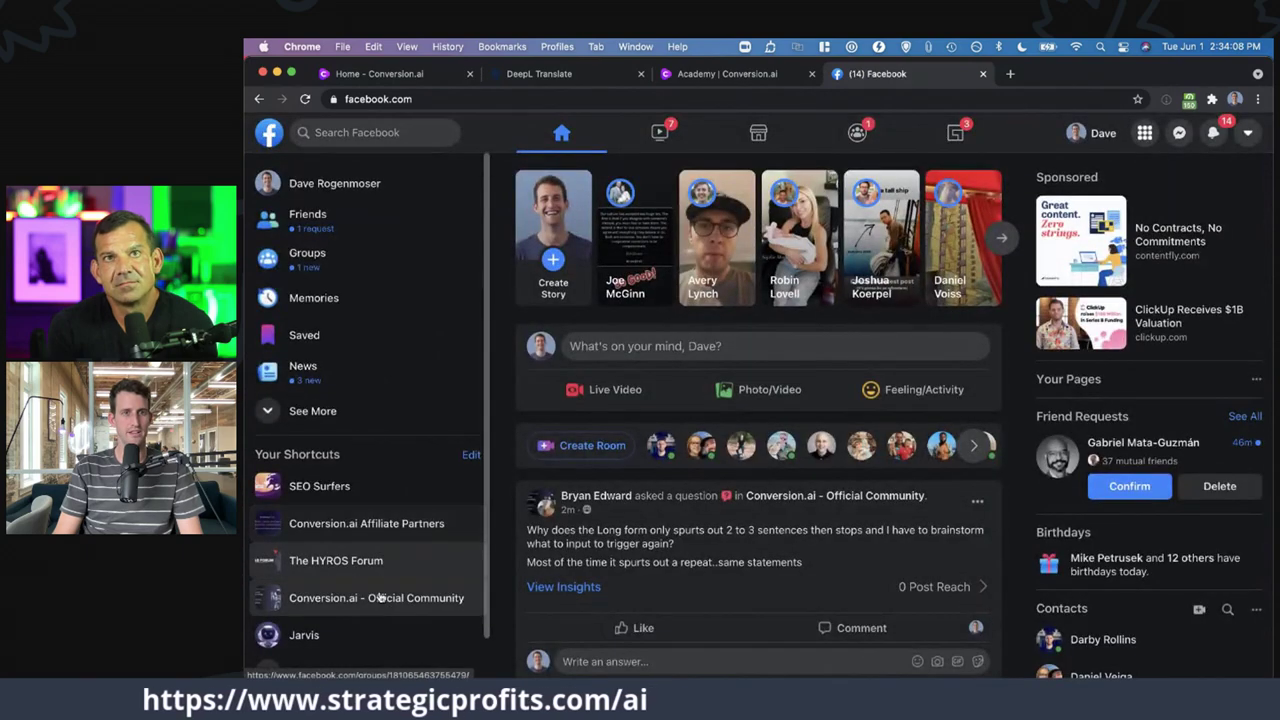
click(378, 600)
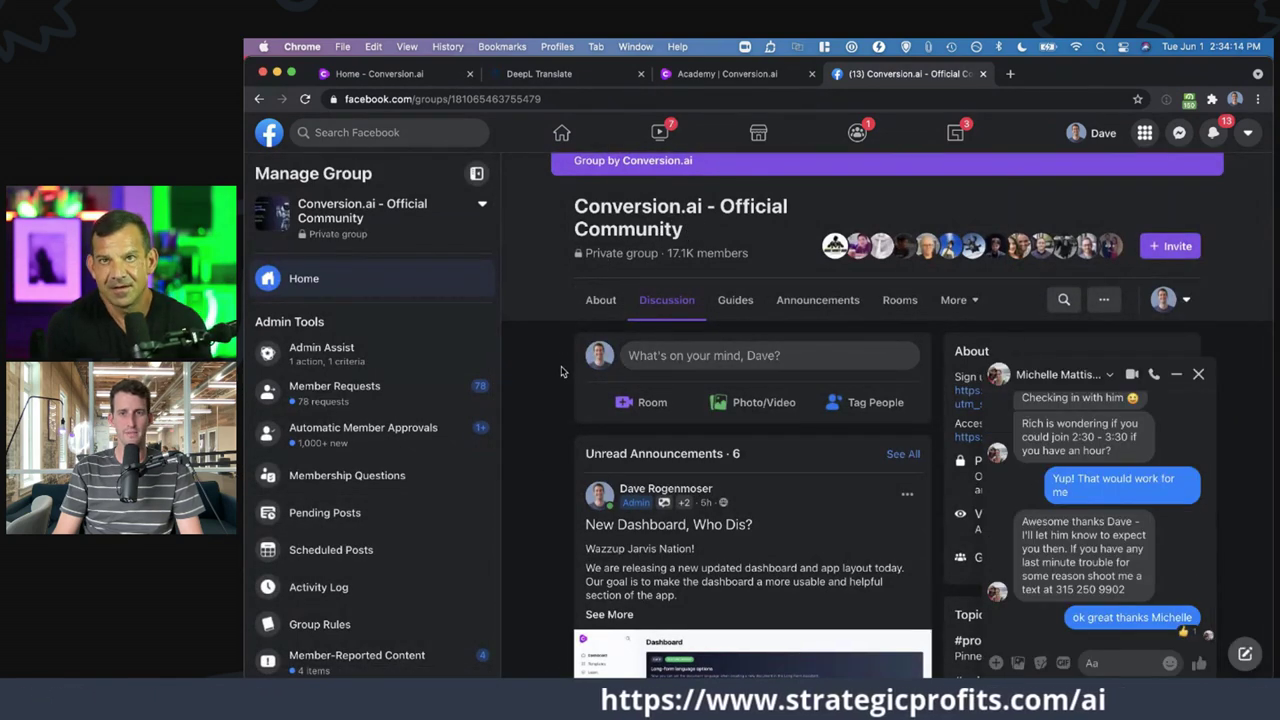
- Close the open chat window and browse the community group's announcements and discussion posts
scroll(563, 366, down, 3)
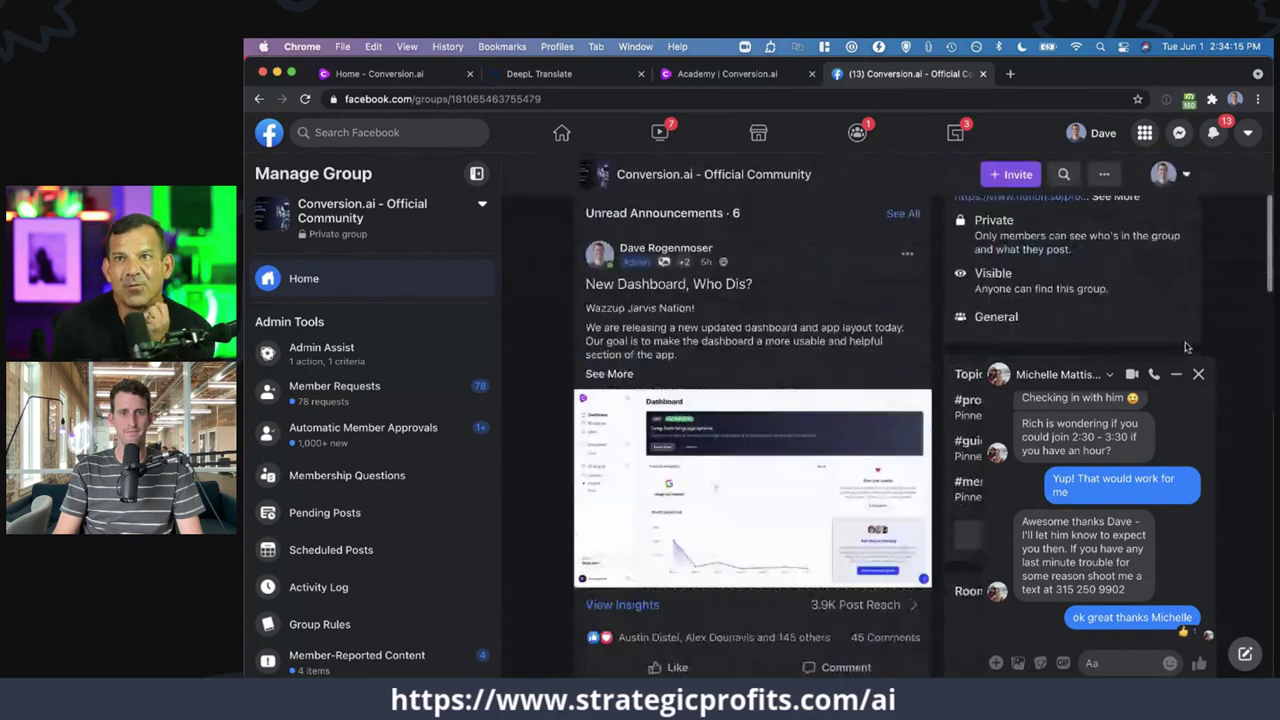
click(1198, 374)
scroll(875, 395, down, 5)
scroll(875, 395, down, 3)
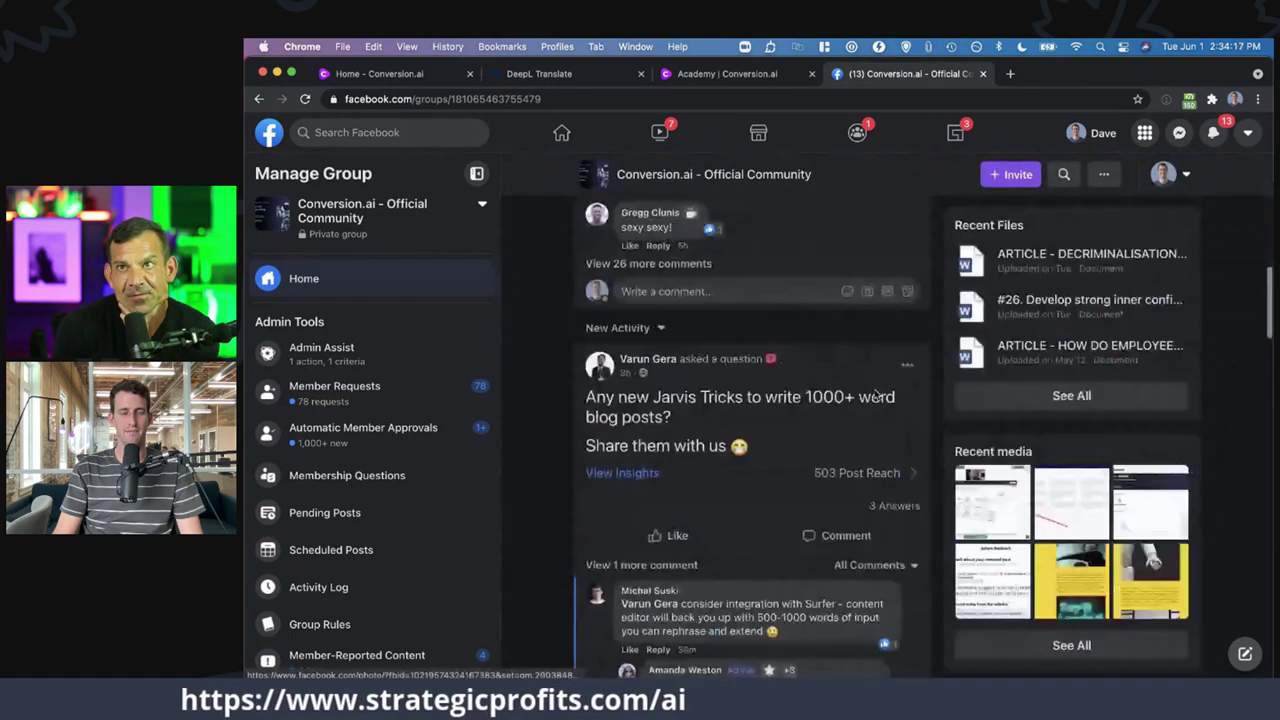
scroll(875, 395, up, 5)
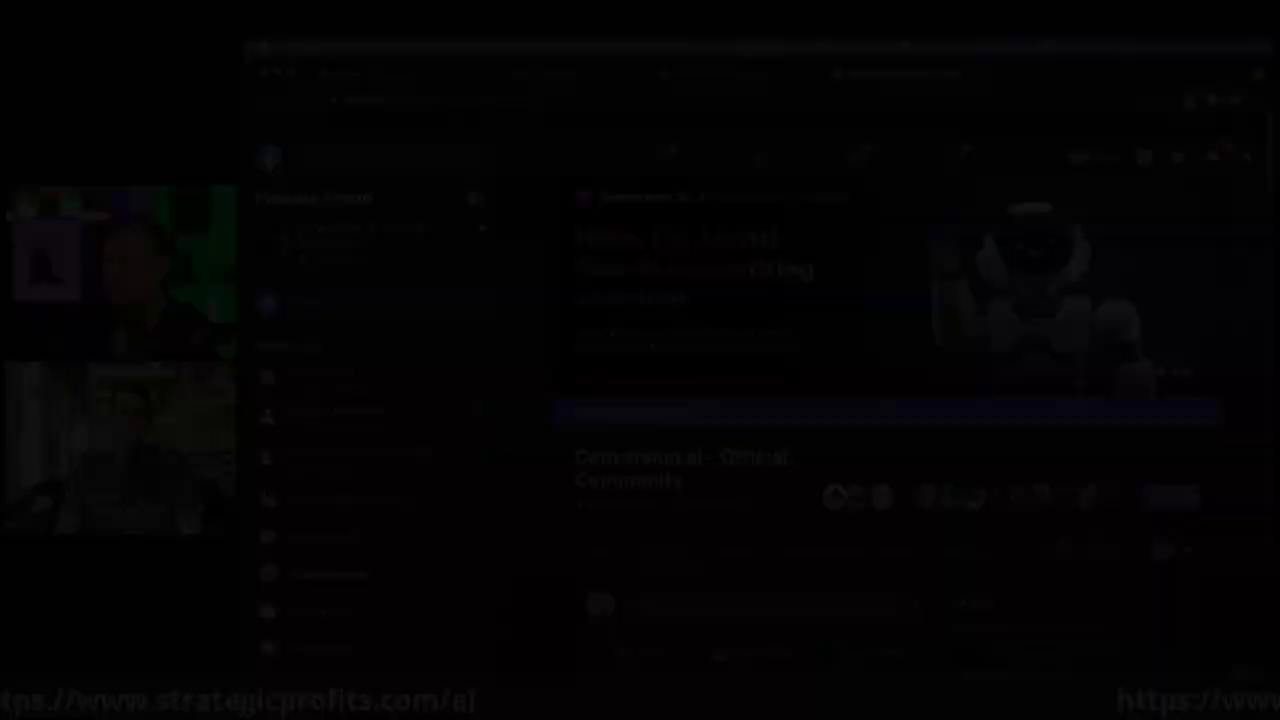